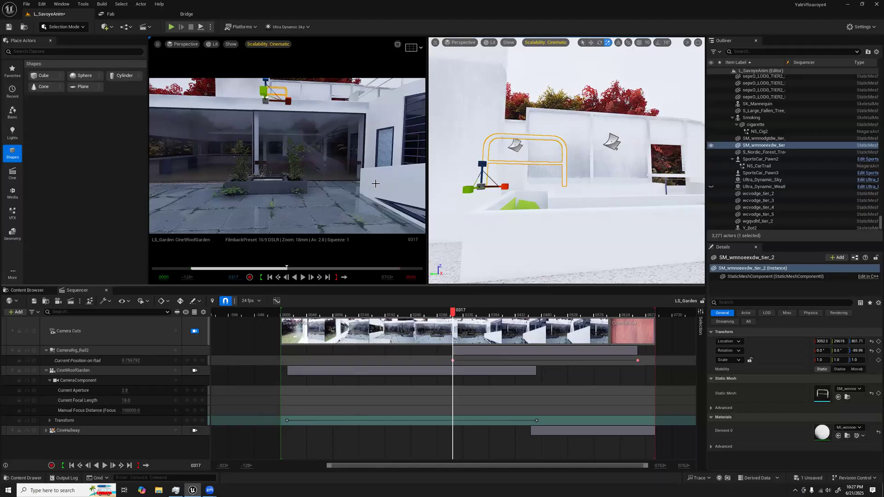
# At frame 302 of the garden sequence, lower the small arched safety rail on the roof terrace, leaving nothing selected
pyautogui.press('Escape')
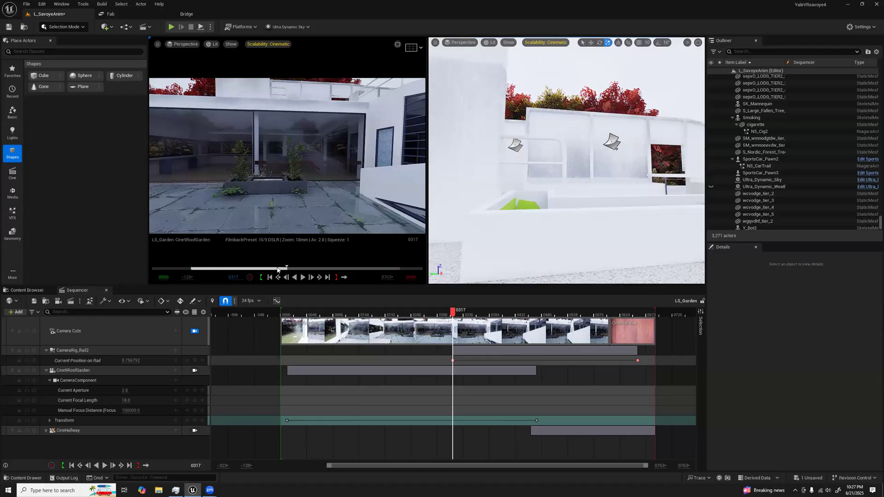
pyautogui.moveTo(282, 269); pyautogui.dragTo(282, 268)
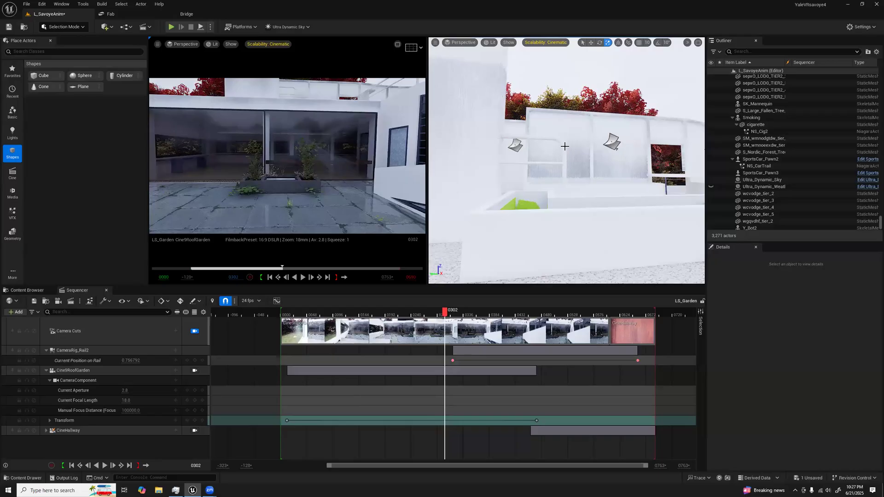
pyautogui.click(564, 146)
pyautogui.press('w')
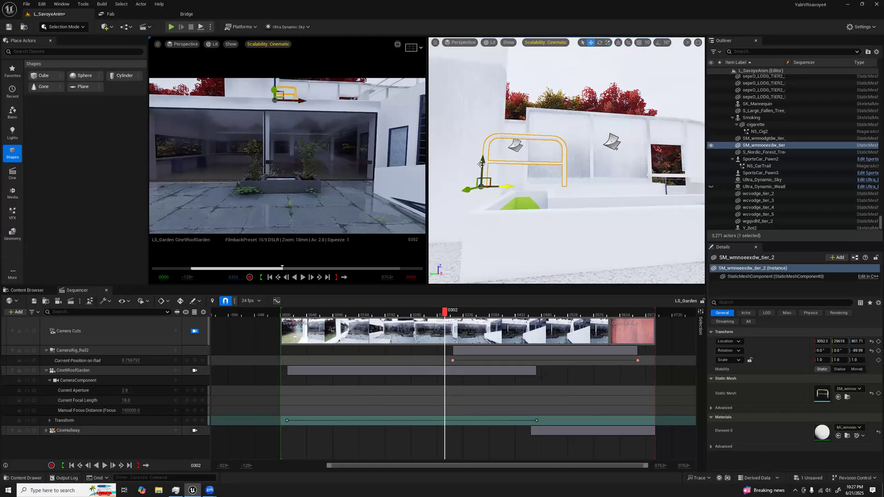
pyautogui.moveTo(481, 164); pyautogui.dragTo(478, 169)
pyautogui.press('Escape')
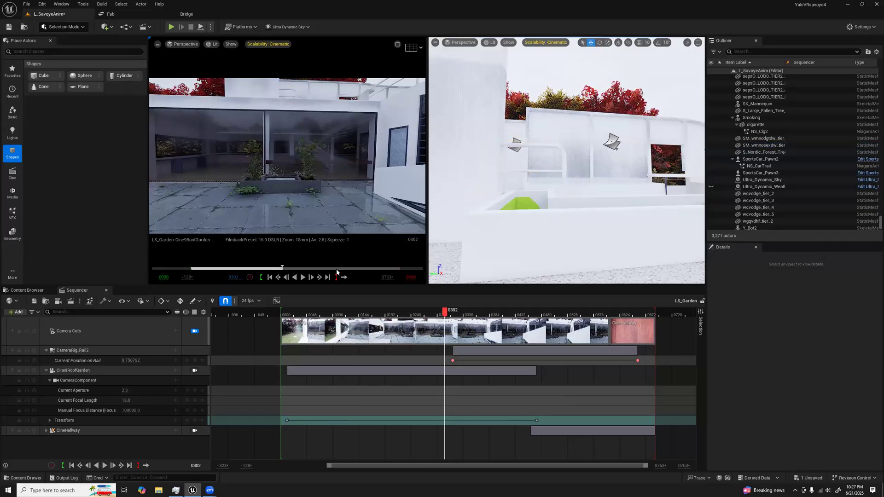
# At frame 352, inspect the long roof safety rail and the cylinder post beneath its end from the camera and perspective views
pyautogui.moveTo(445, 311); pyautogui.dragTo(472, 309)
pyautogui.moveTo(454, 234); pyautogui.dragTo(506, 237, button='right')
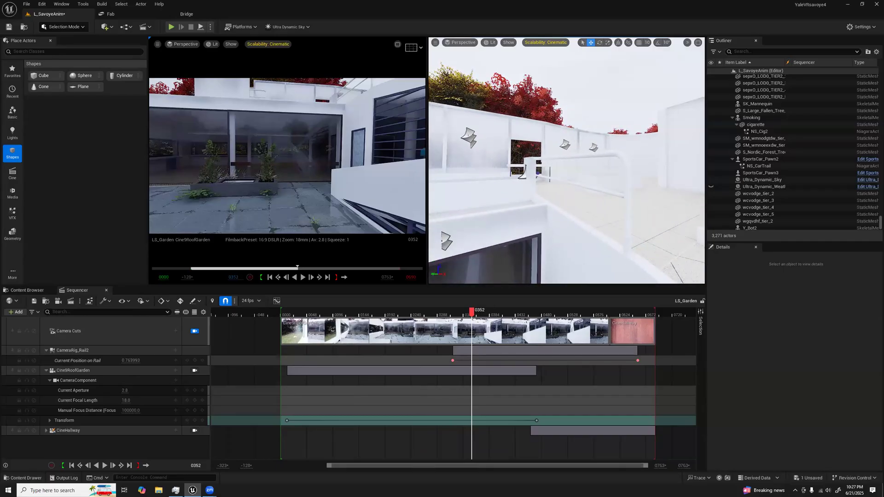
pyautogui.click(629, 211)
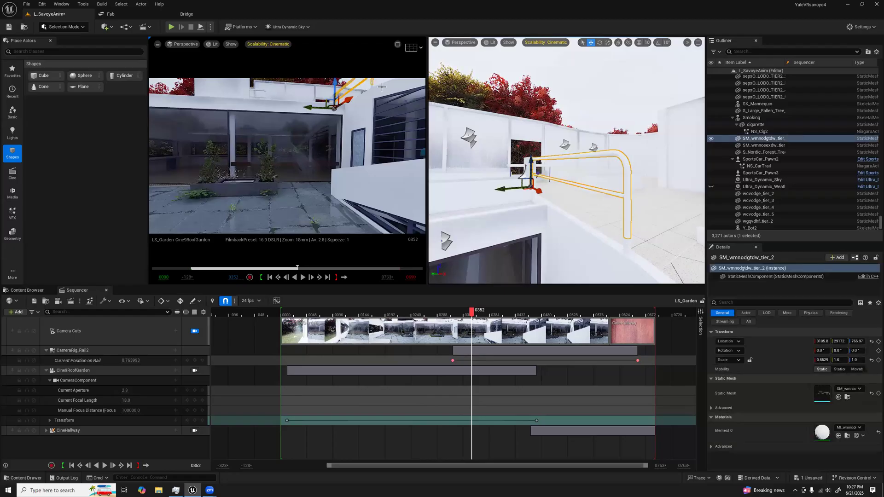
pyautogui.click(627, 244)
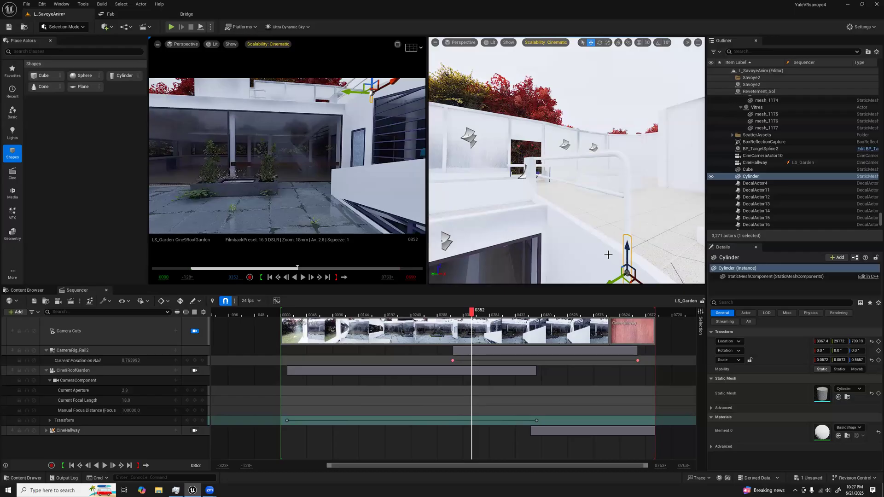
pyautogui.press('Escape')
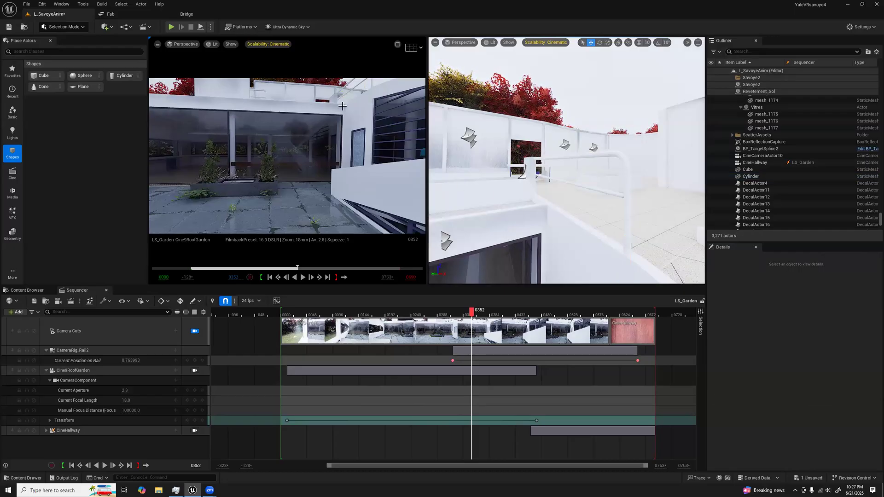
pyautogui.click(307, 112)
pyautogui.moveTo(542, 135)
pyautogui.mouseDown(button='right')
pyautogui.moveTo(500, 142)
pyautogui.moveTo(537, 150)
pyautogui.mouseUp(button='right')
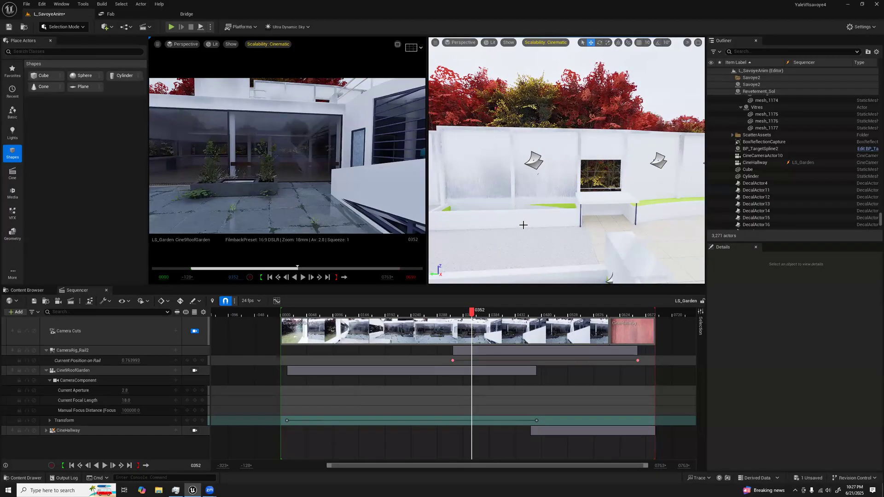
# Switch to PureRef and open the Savoye reference board
pyautogui.click(65, 489)
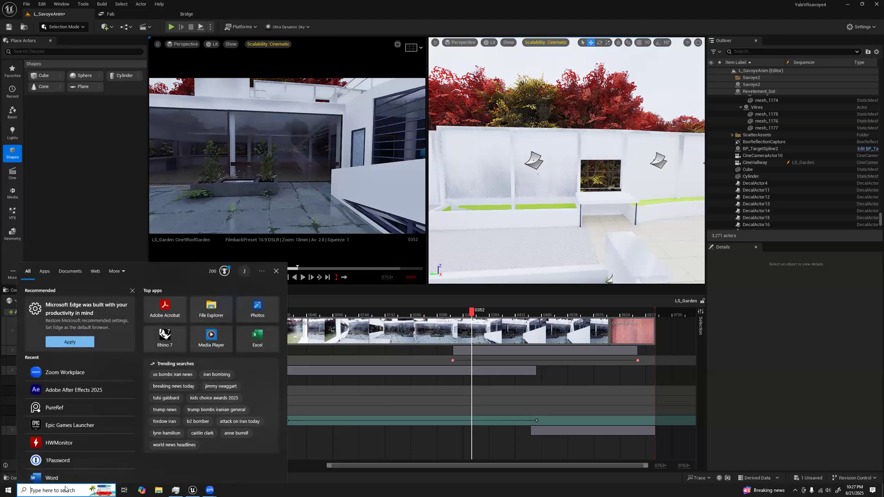
pyautogui.write('pureref')
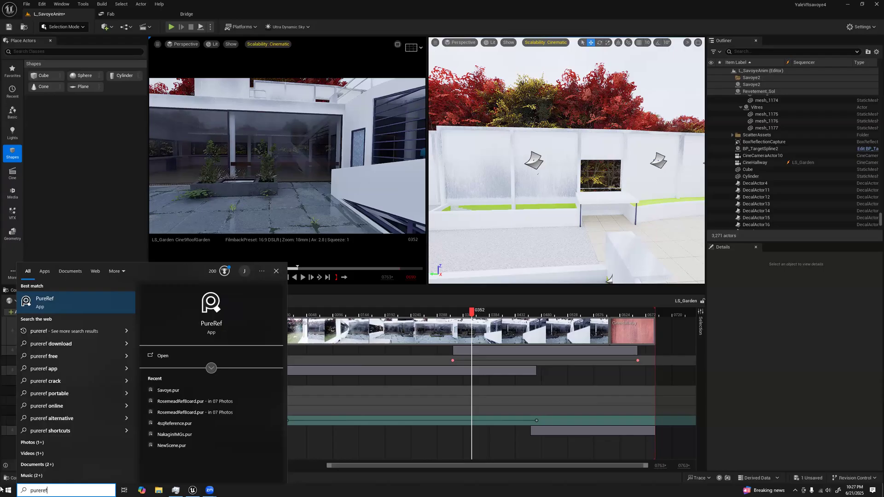
pyautogui.click(70, 302)
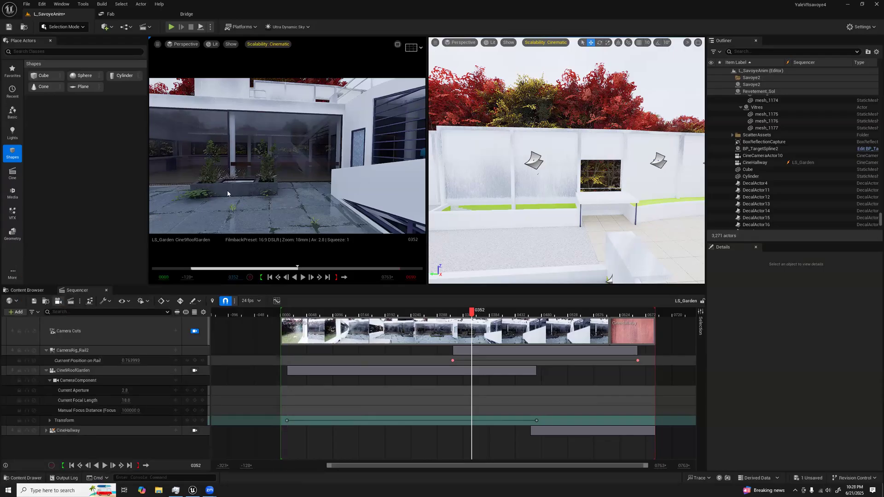
pyautogui.rightClick(319, 273)
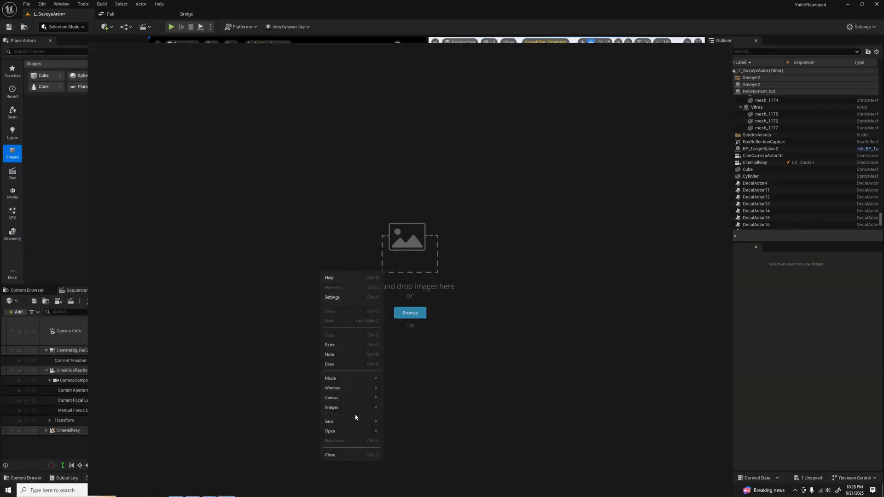
pyautogui.moveTo(355, 421)
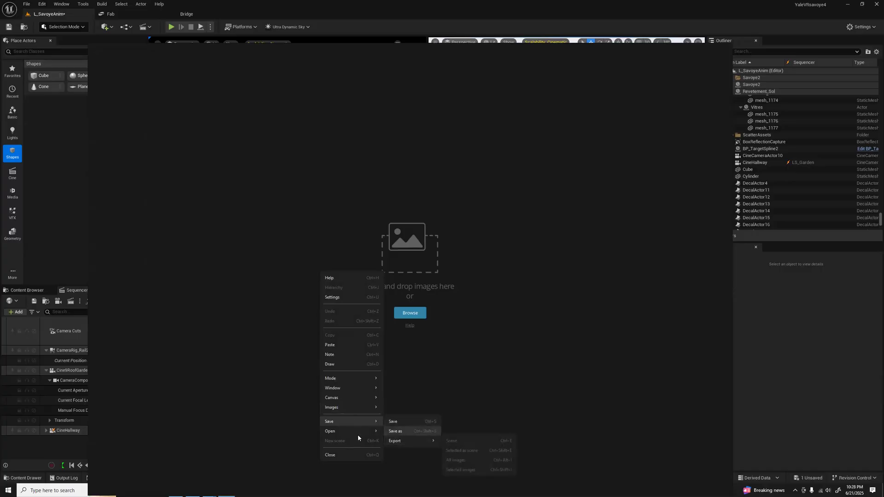
pyautogui.moveTo(401, 440)
pyautogui.click(464, 440)
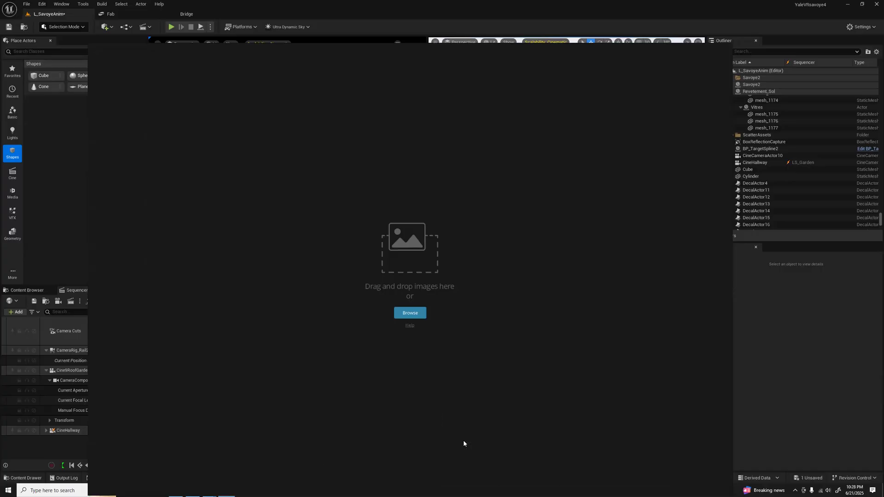
# Examine the reference photos of the terrace's concrete table, paving, window opening and glazed wall
pyautogui.scroll(-3, 372, 169)
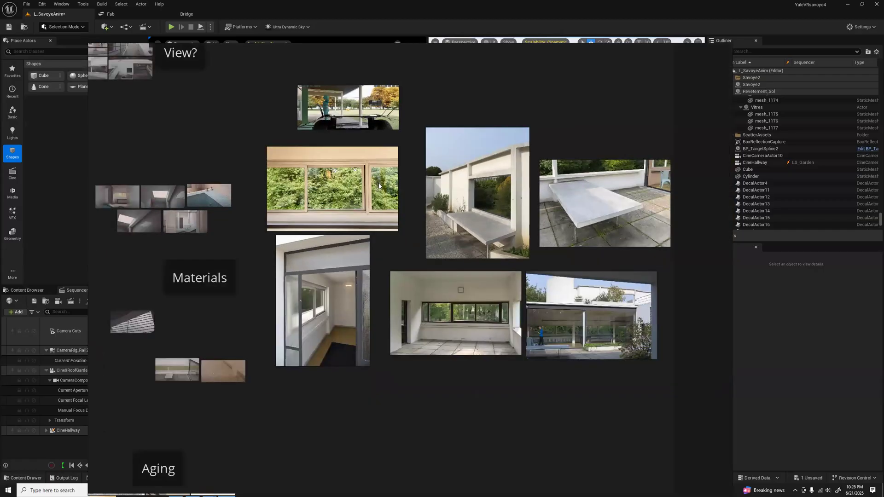
pyautogui.scroll(6, 405, 204)
pyautogui.scroll(-5, 405, 204)
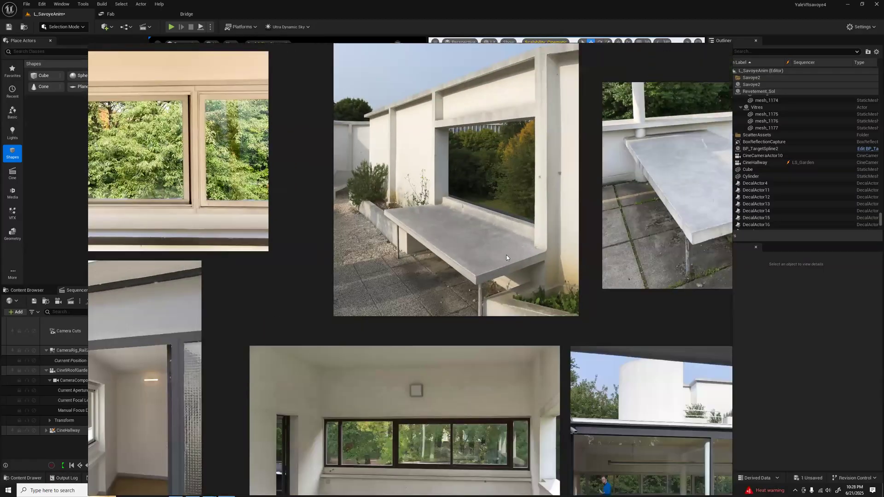
pyautogui.scroll(3, 533, 253)
pyautogui.scroll(2, 571, 300)
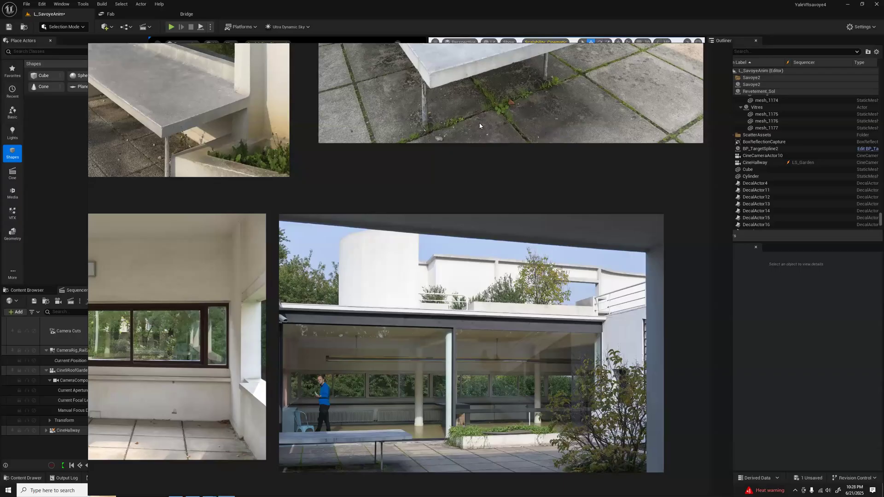
pyautogui.scroll(-5, 476, 130)
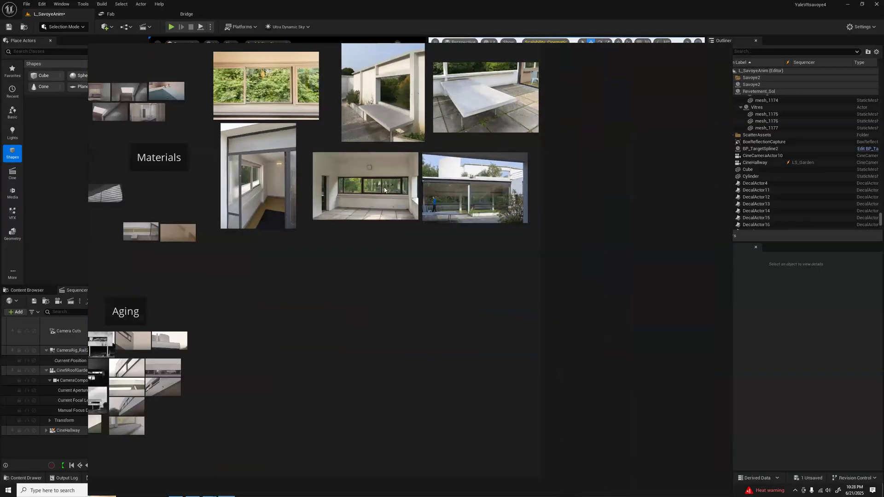
pyautogui.scroll(-5, 385, 190)
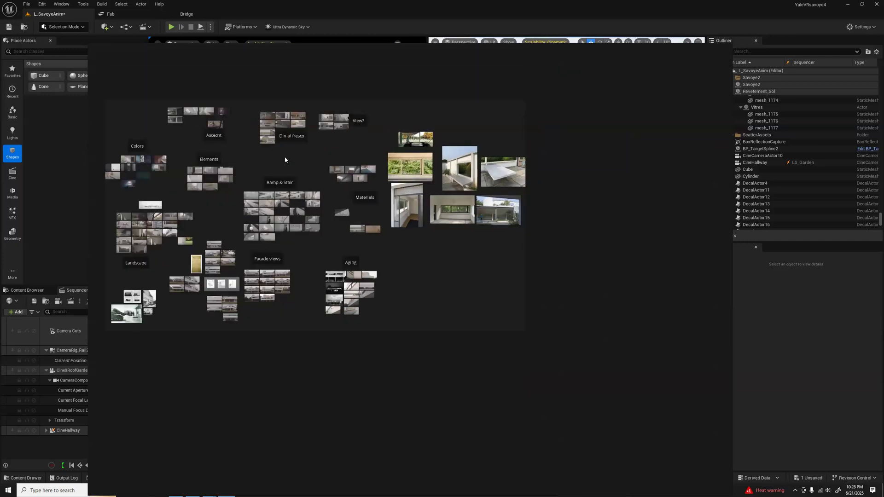
# Examine the Landscape group of reference photos for the roof railings, garden planting and autumn tree colours
pyautogui.scroll(5, 113, 244)
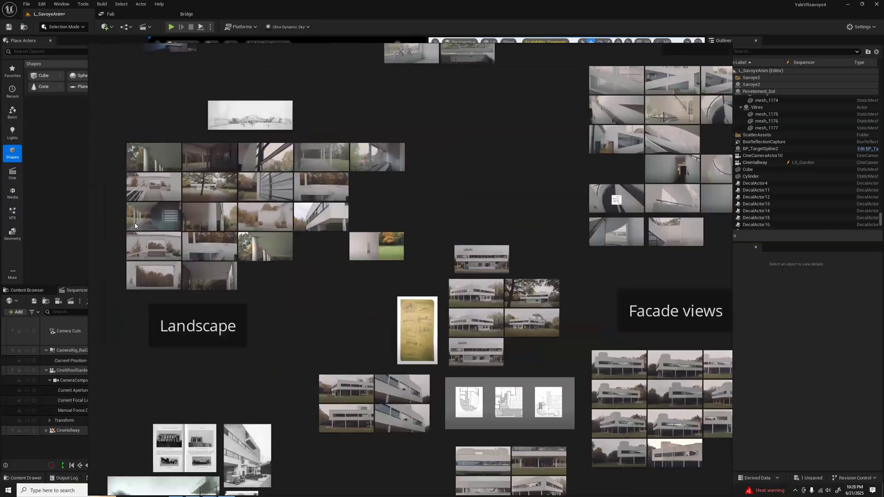
pyautogui.scroll(3, 378, 223)
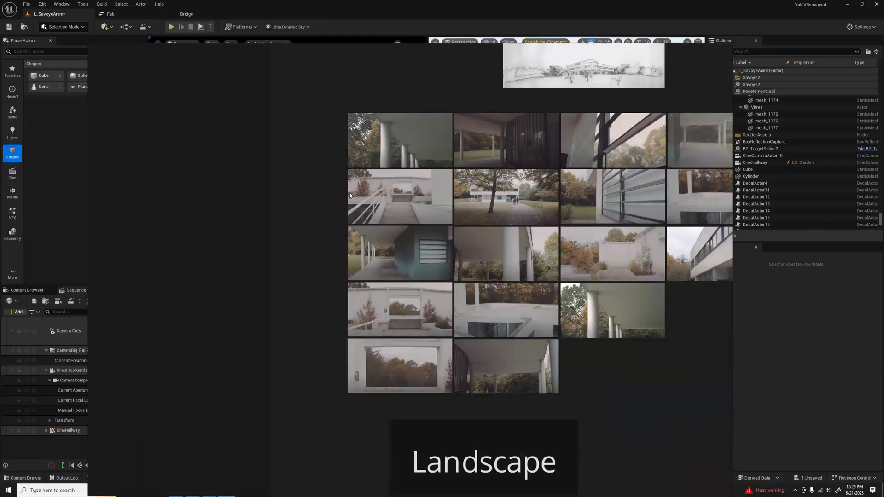
pyautogui.scroll(-8, 342, 208)
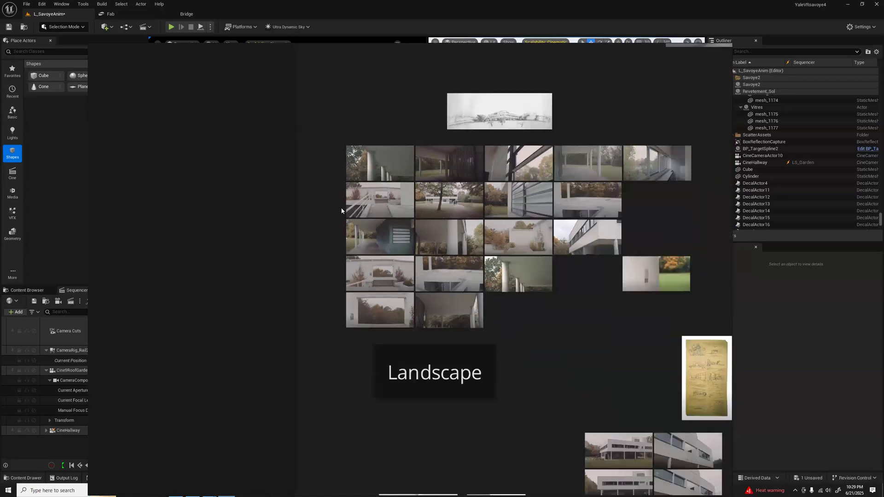
pyautogui.scroll(-4, 373, 212)
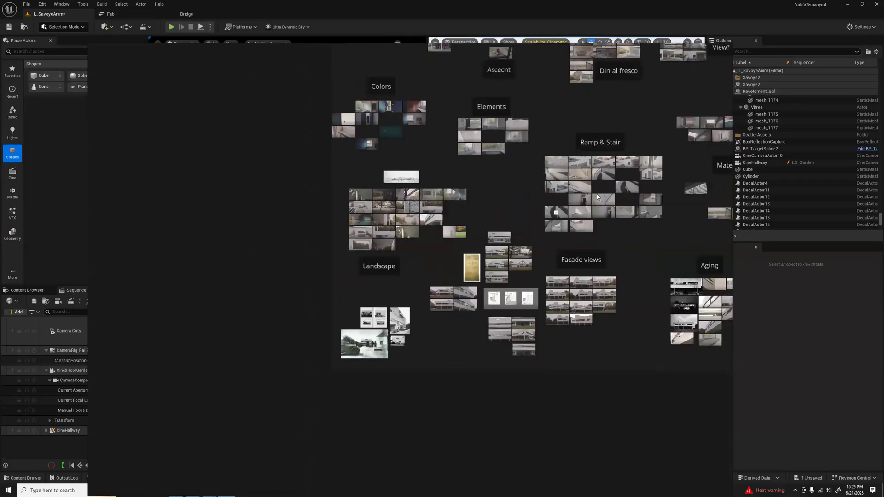
pyautogui.scroll(6, 375, 205)
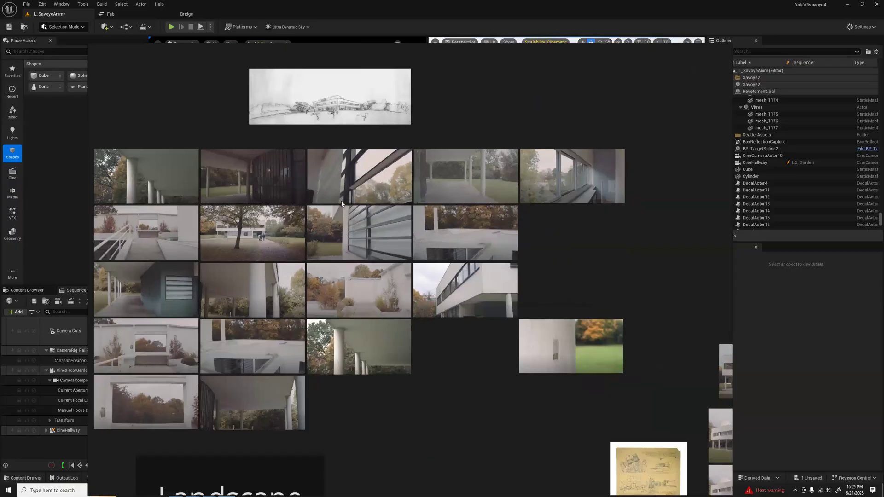
pyautogui.scroll(-8, 341, 203)
pyautogui.moveTo(401, 155); pyautogui.dragTo(371, 156, button='right')
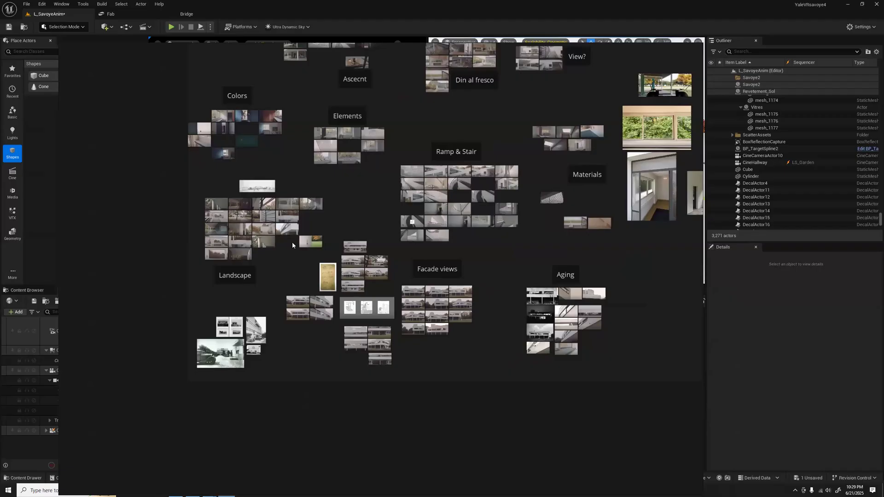
pyautogui.scroll(3, 292, 241)
pyautogui.scroll(3, 201, 151)
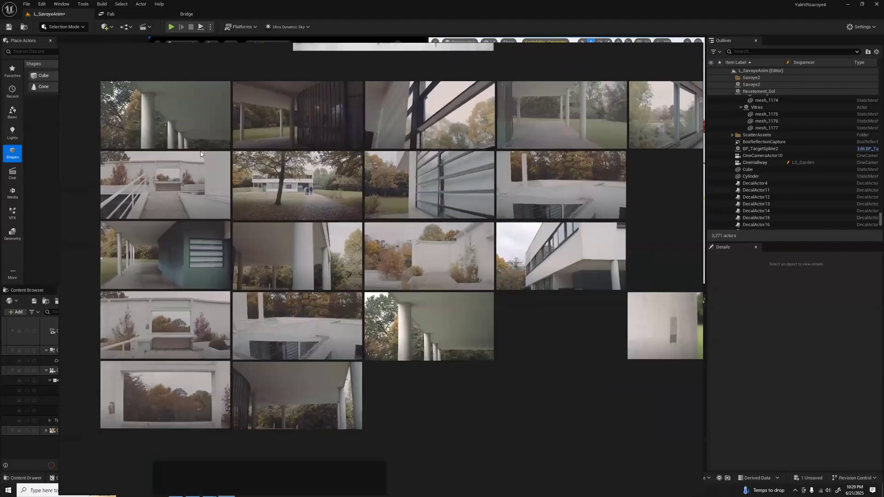
pyautogui.scroll(3, 432, 271)
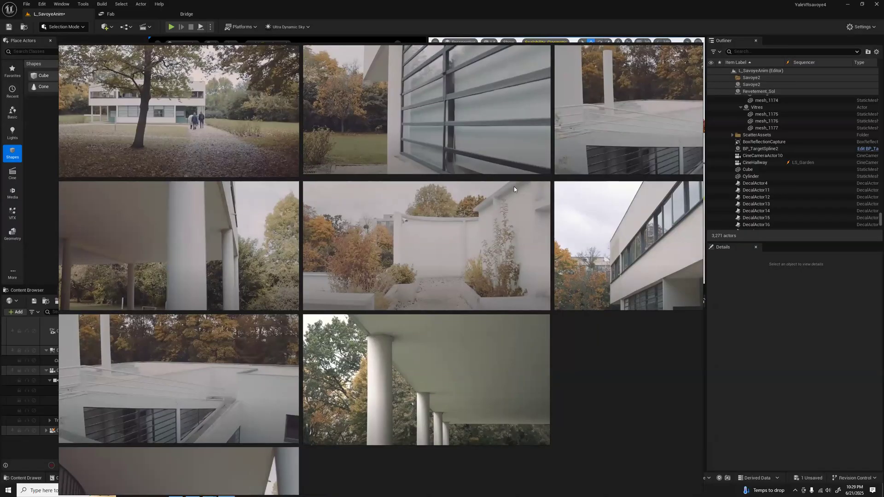
# Switch back to Unreal Editor and inspect the red trees behind the roof, checking which actor they belong to
pyautogui.hotkey('alt', 'Tab')
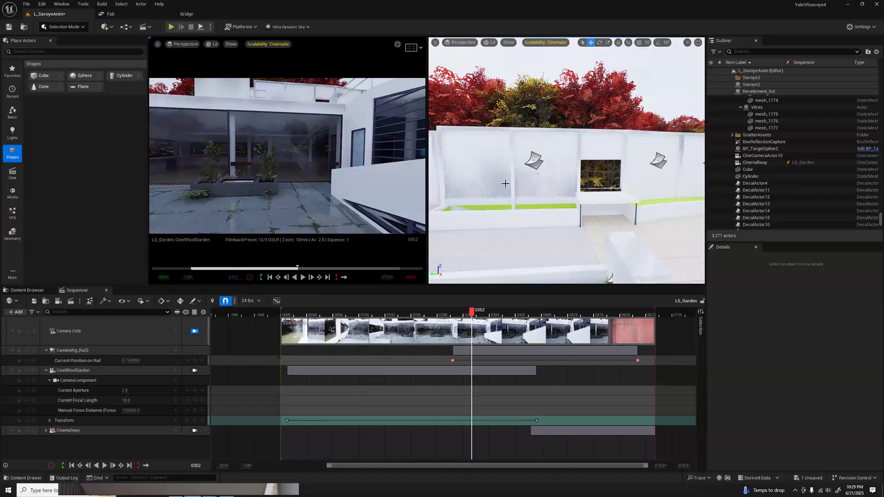
pyautogui.moveTo(507, 184); pyautogui.dragTo(514, 149, button='right')
pyautogui.press('s')
pyautogui.press('a')
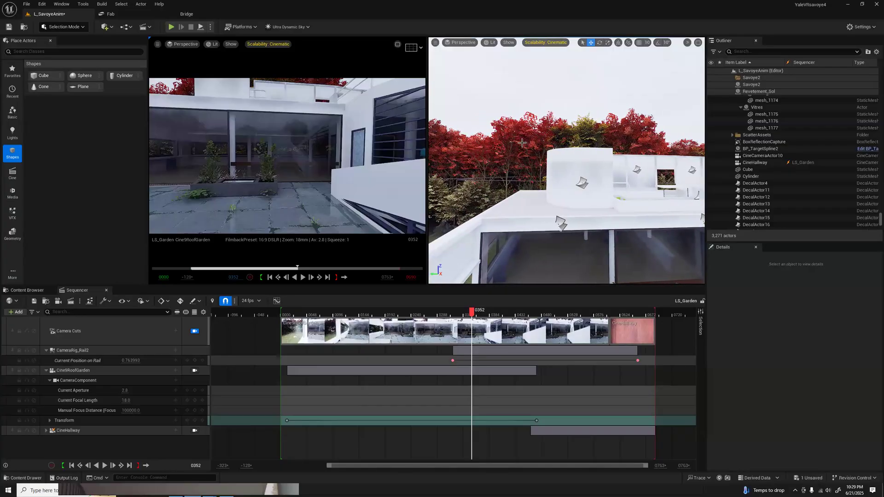
pyautogui.click(522, 135)
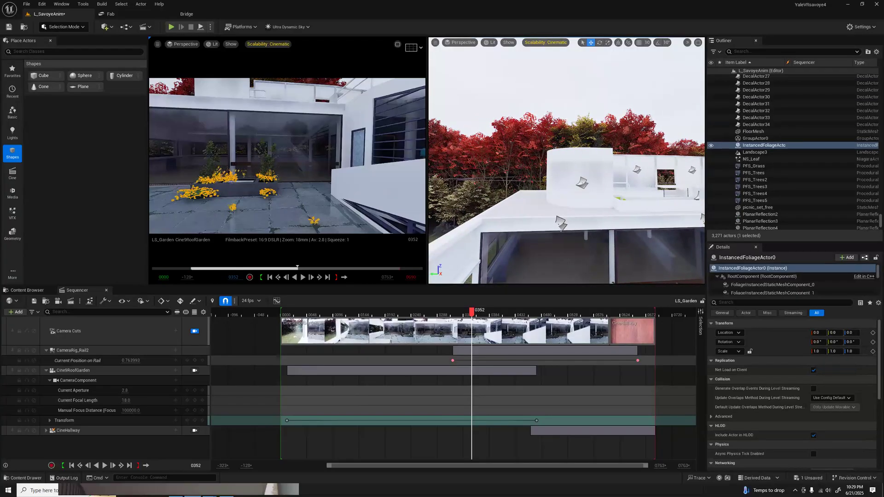
pyautogui.press('Escape')
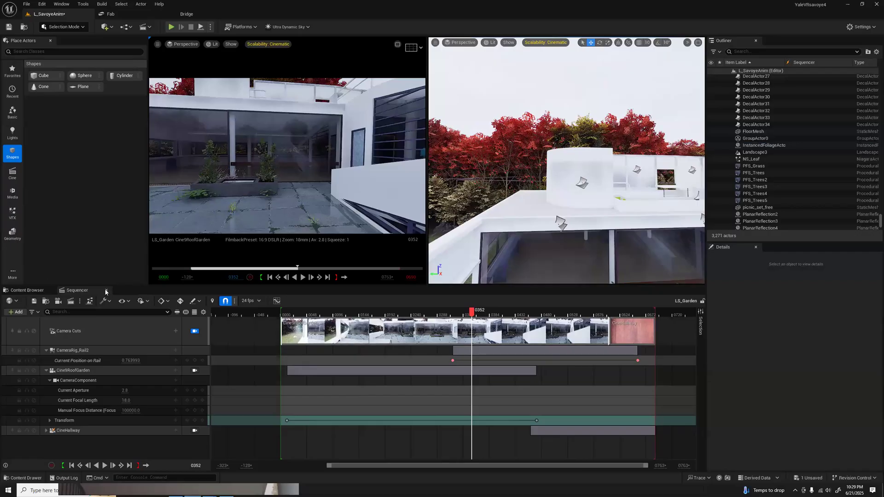
# Browse the project content to the NorwayMaple foliage assets in the PivotPainter folder
pyautogui.click(27, 290)
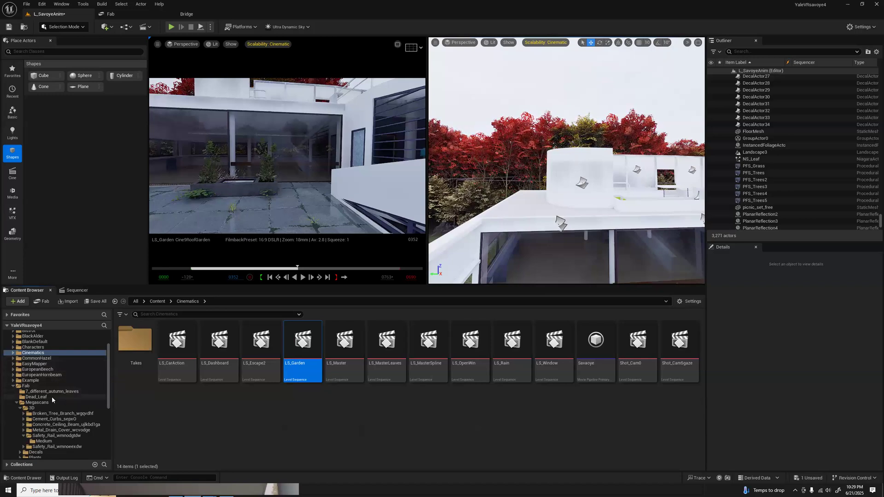
pyautogui.scroll(-2, 53, 395)
pyautogui.scroll(-1, 53, 394)
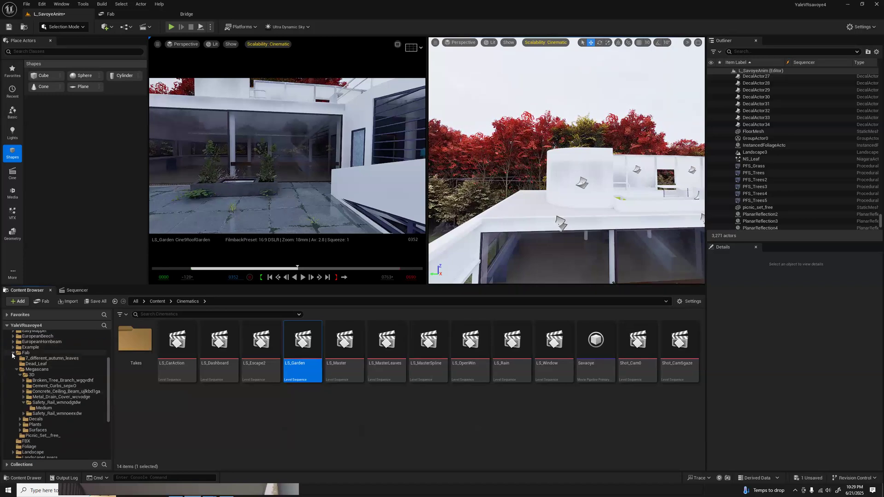
pyautogui.click(13, 352)
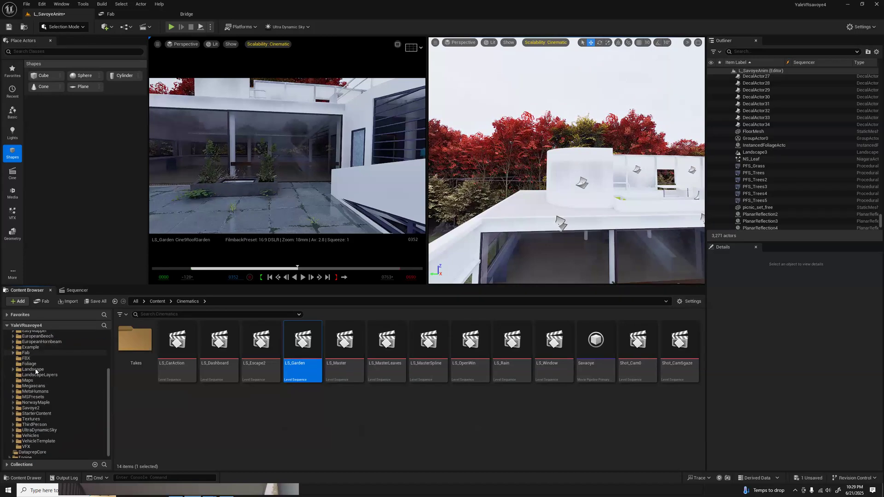
pyautogui.click(46, 404)
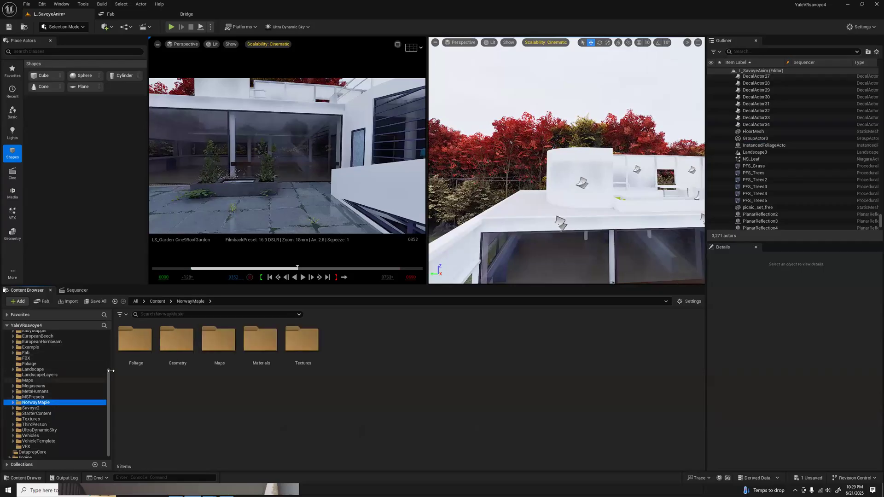
pyautogui.doubleClick(139, 345)
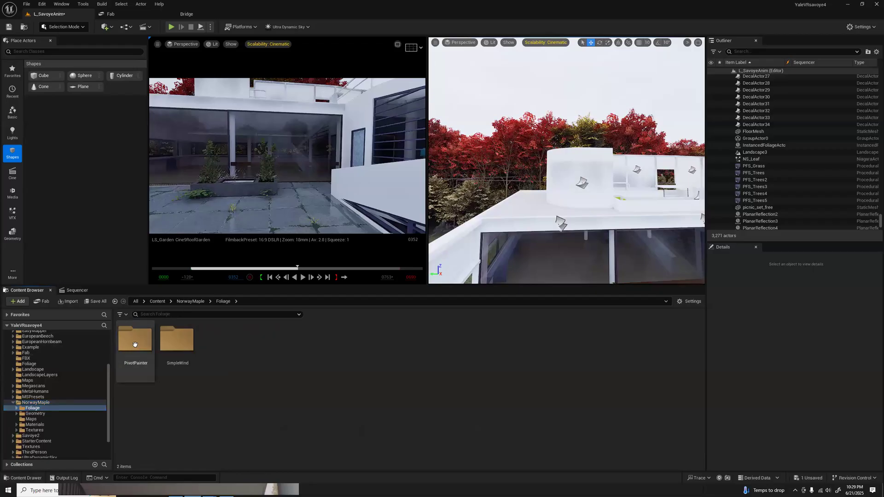
pyautogui.doubleClick(142, 344)
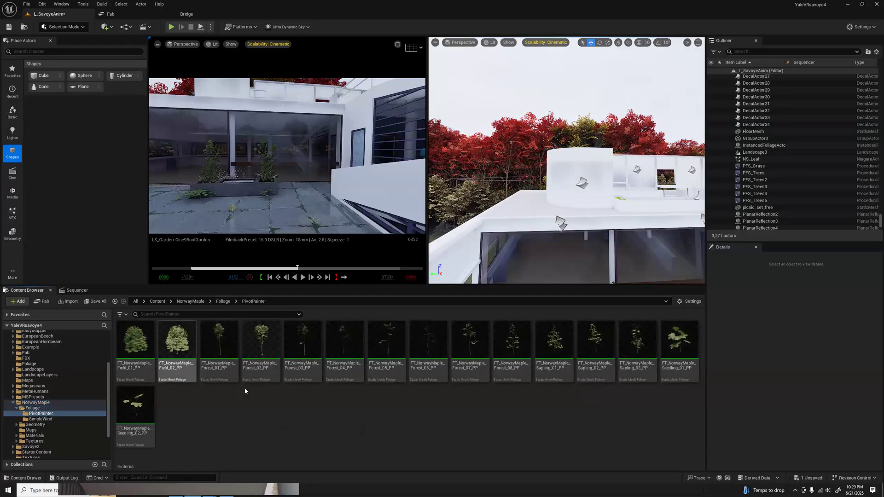
# Open the FT_NorwayMaple_Forest_02_PP foliage type, its static mesh, and the mesh's TwoSided leaf material instance
pyautogui.click(262, 341)
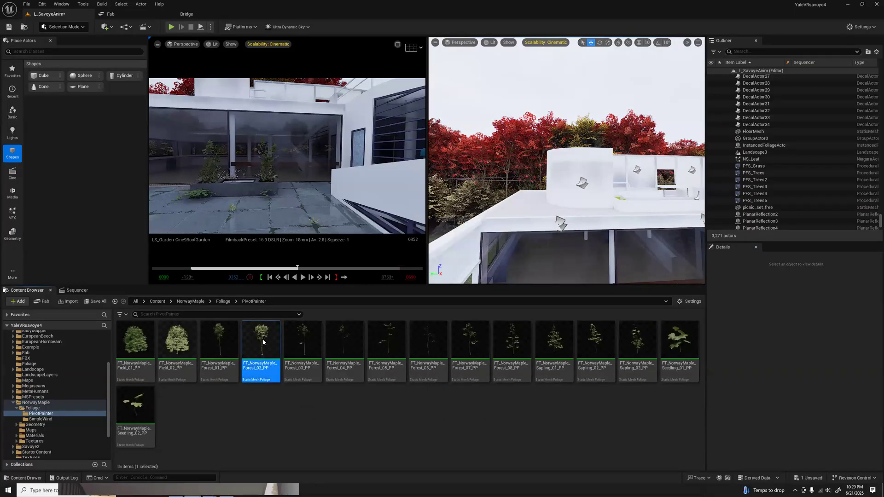
pyautogui.doubleClick(262, 342)
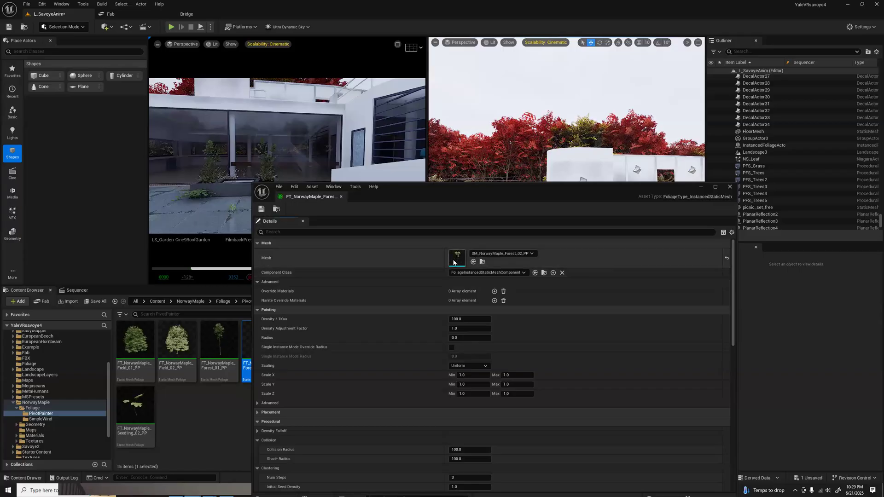
pyautogui.doubleClick(457, 258)
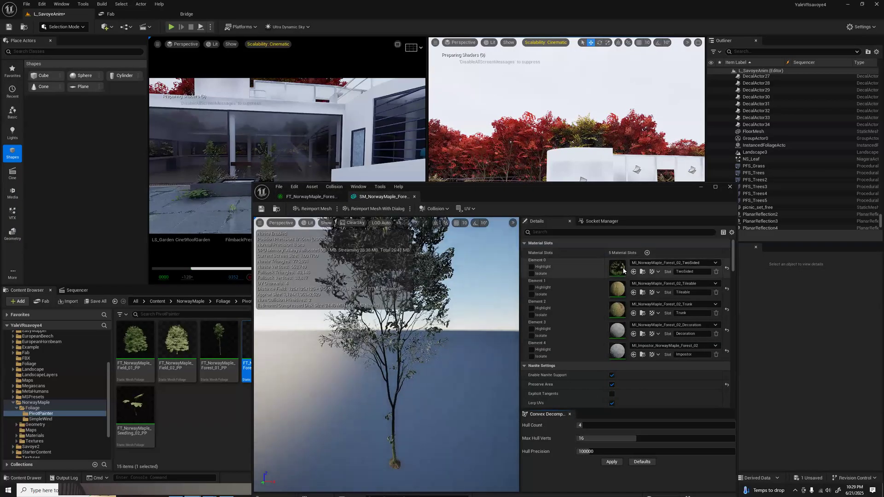
pyautogui.doubleClick(624, 270)
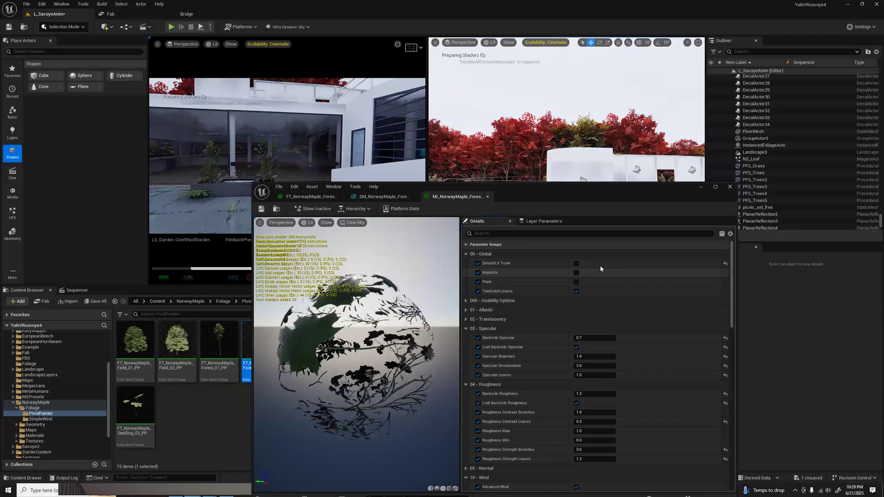
# Change the leaf material's Season Color Overlay to burnt orange, hex sRGB 8F3300, after trying muted red and amber shades
pyautogui.scroll(-8, 540, 330)
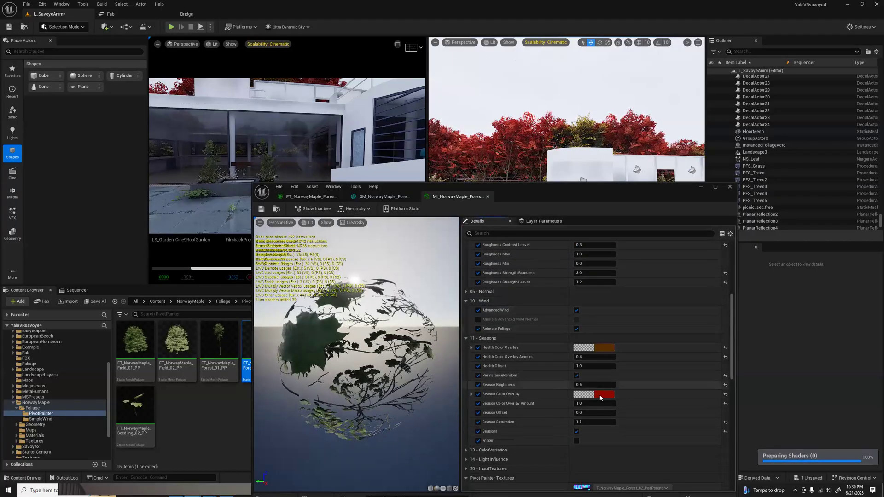
pyautogui.click(471, 394)
pyautogui.click(600, 394)
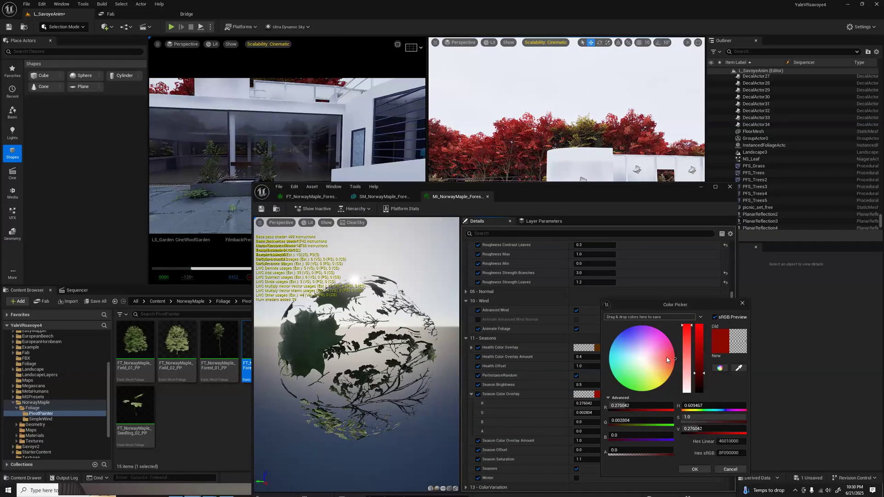
pyautogui.click(670, 365)
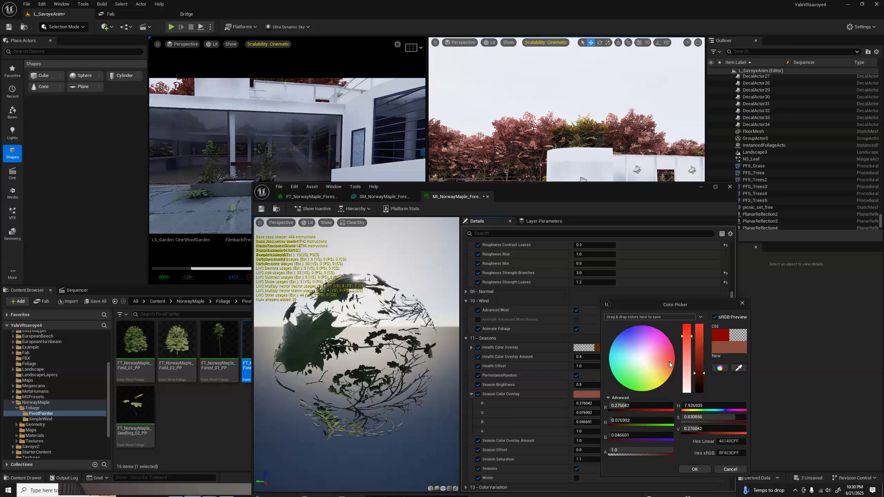
pyautogui.click(670, 362)
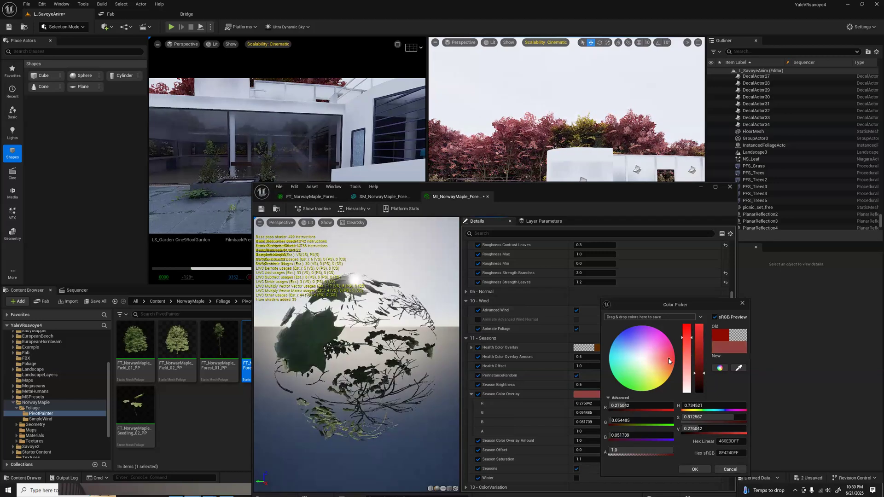
pyautogui.click(672, 371)
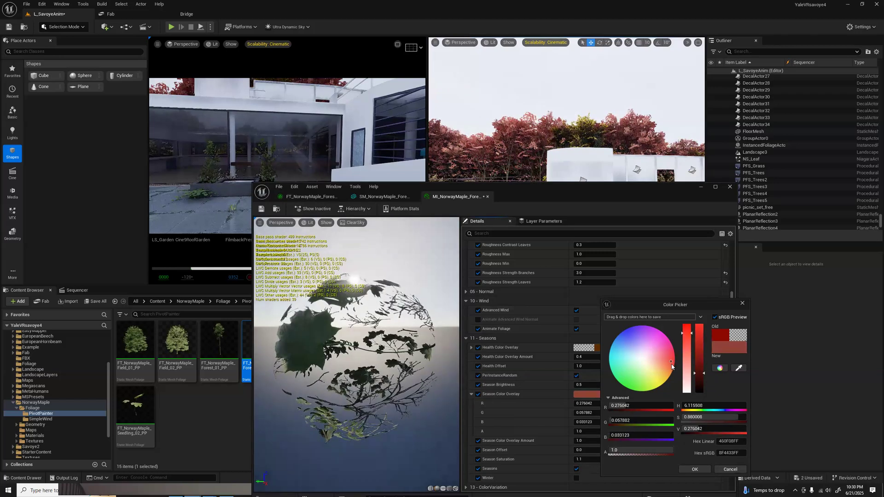
pyautogui.click(671, 373)
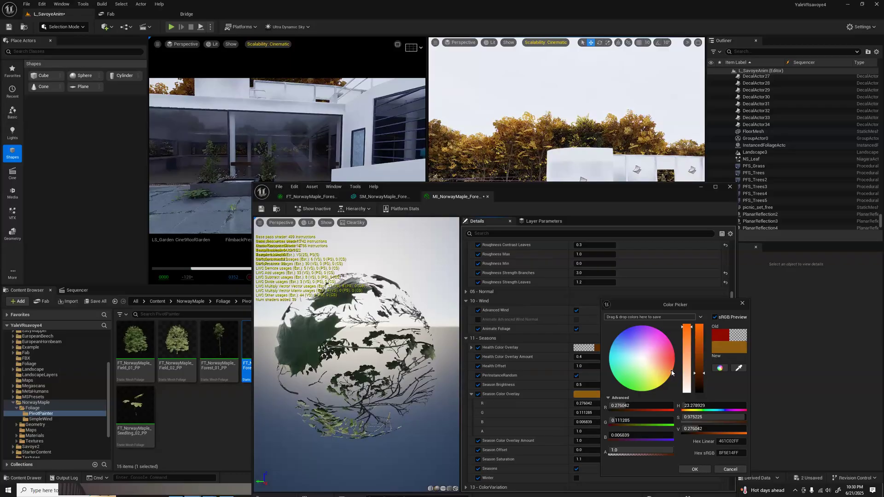
pyautogui.click(673, 371)
pyautogui.click(675, 362)
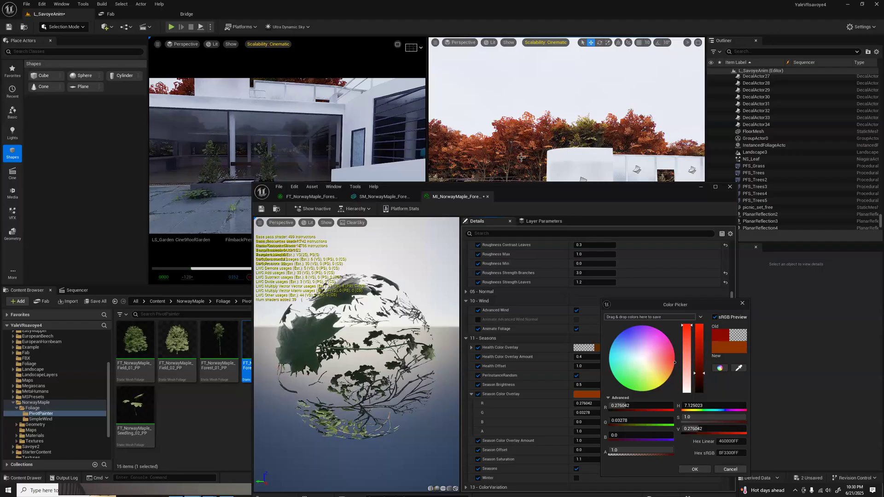
# Uncover the viewports, scrub the garden sequence to frame 29, and try amber, crimson and dusty red overlay colours on the trees
pyautogui.moveTo(581, 191); pyautogui.dragTo(645, 256)
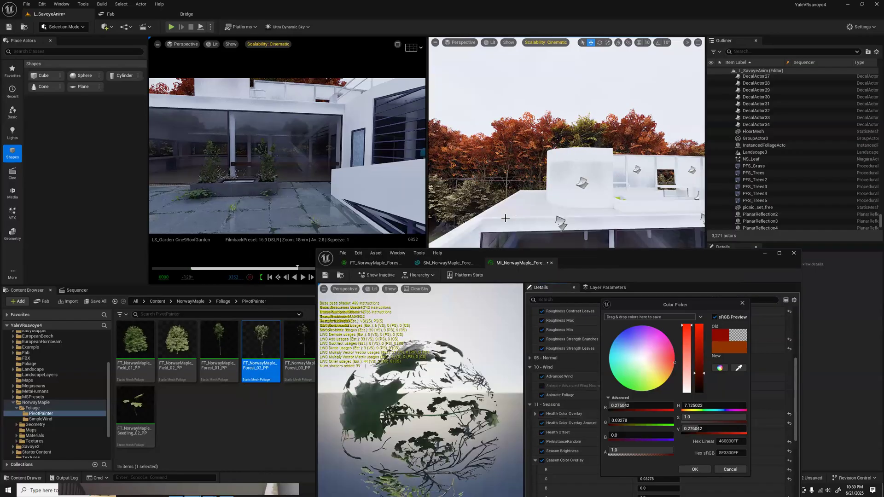
pyautogui.moveTo(294, 269); pyautogui.dragTo(199, 270)
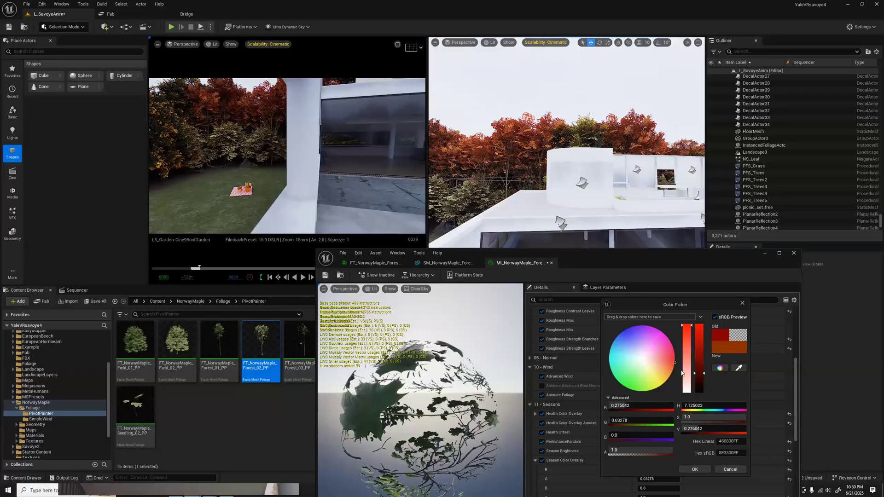
pyautogui.click(667, 376)
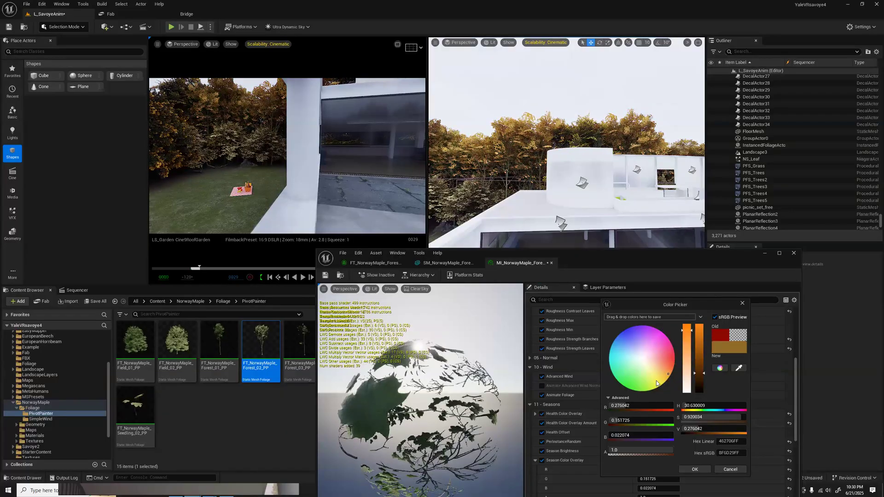
pyautogui.click(667, 368)
pyautogui.click(671, 362)
pyautogui.click(675, 359)
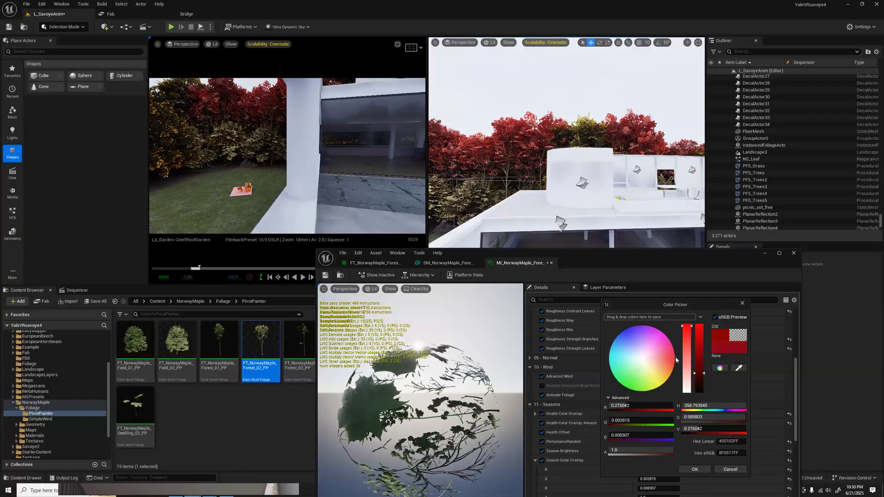
pyautogui.click(673, 362)
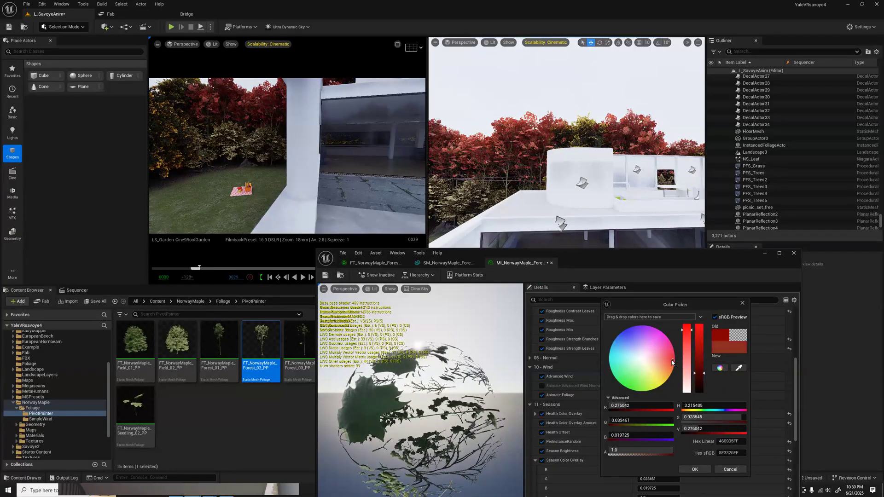
pyautogui.click(667, 363)
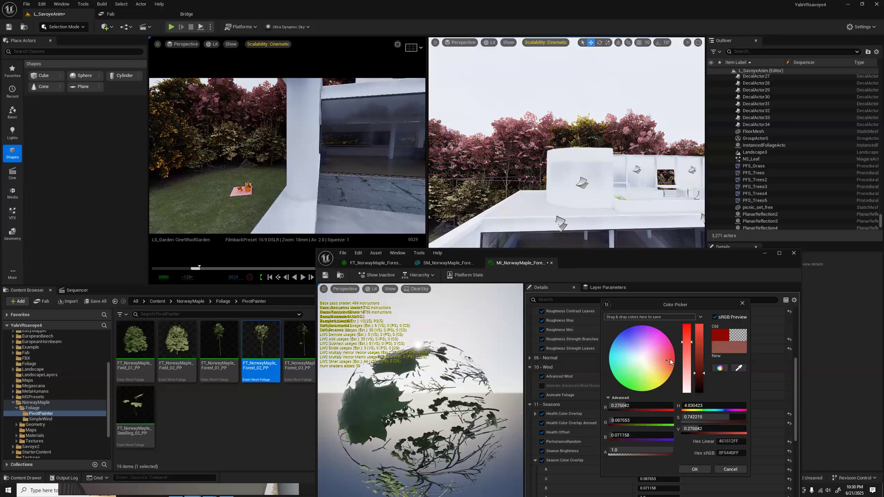
# Set the overlay colour's saturation to about 0.96 and its value to about 0.45, trying darker and brighter levels
pyautogui.click(689, 330)
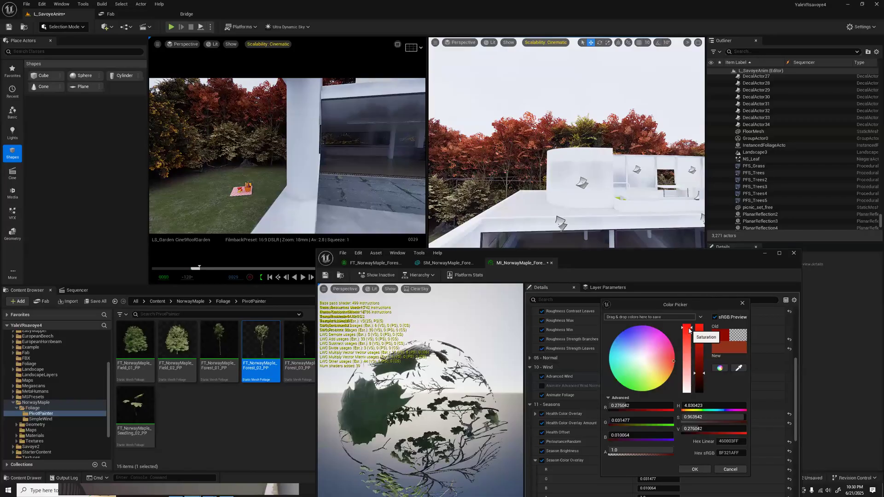
pyautogui.moveTo(701, 372); pyautogui.dragTo(701, 376)
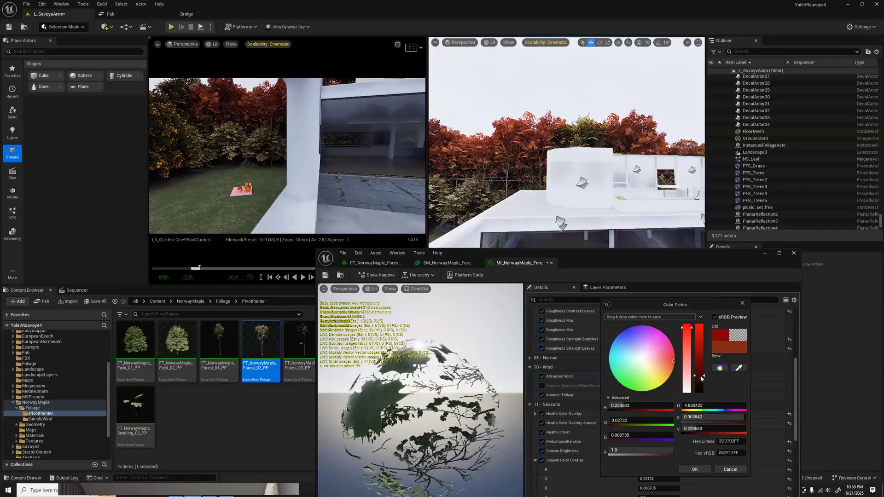
pyautogui.click(700, 381)
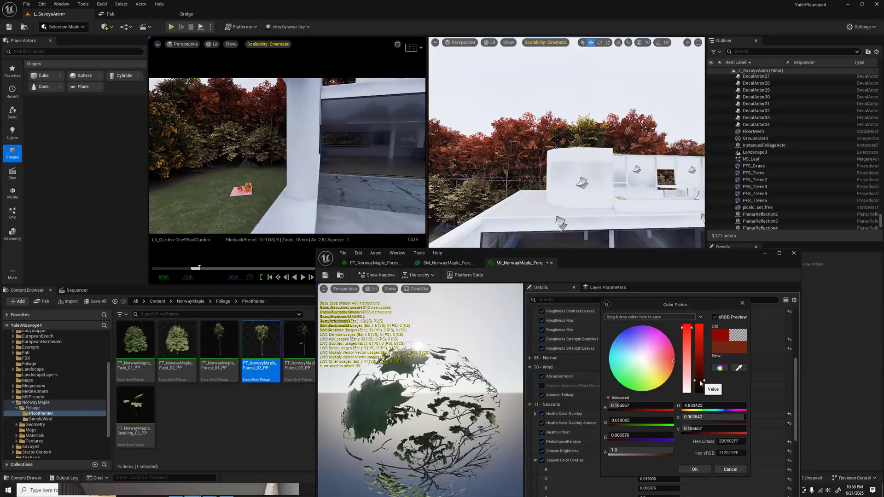
pyautogui.click(700, 353)
pyautogui.moveTo(700, 354); pyautogui.dragTo(699, 348)
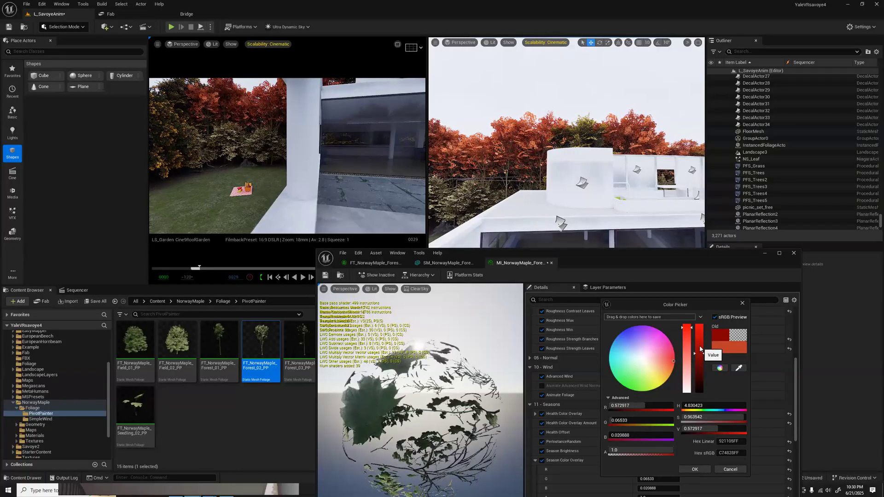
pyautogui.click(700, 362)
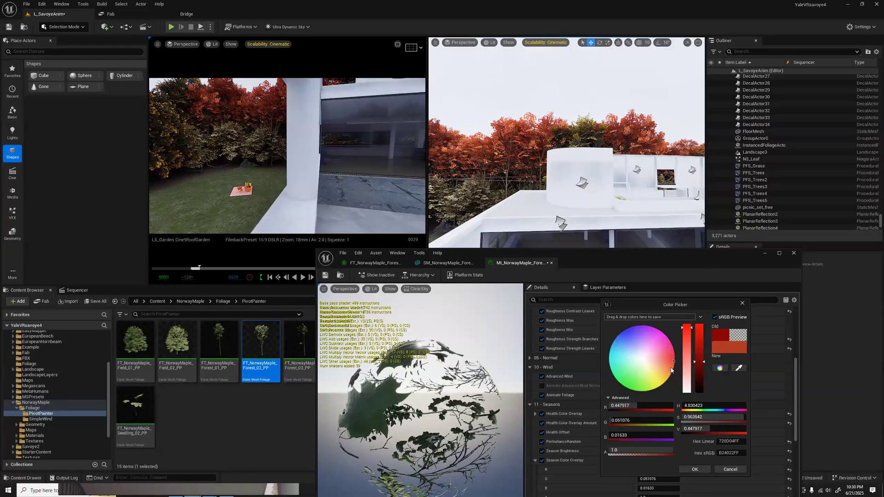
# Try a golden amber and a brownish red overlay colour with the value lowered to about 0.21
pyautogui.click(670, 370)
pyautogui.click(669, 373)
pyautogui.moveTo(700, 358); pyautogui.dragTo(703, 373)
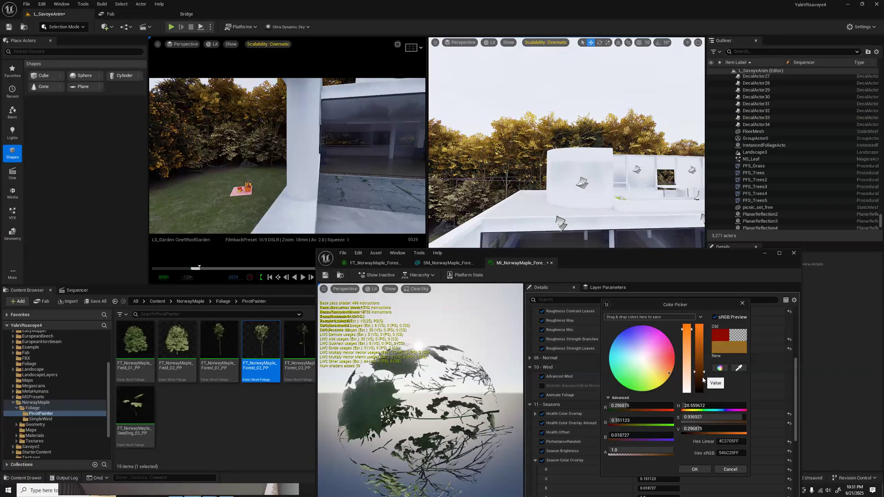
pyautogui.click(702, 378)
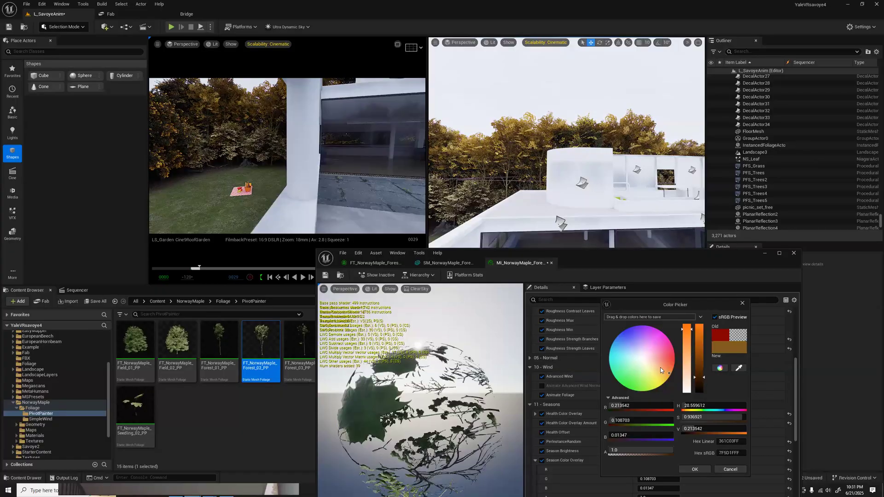
pyautogui.click(660, 367)
pyautogui.click(670, 363)
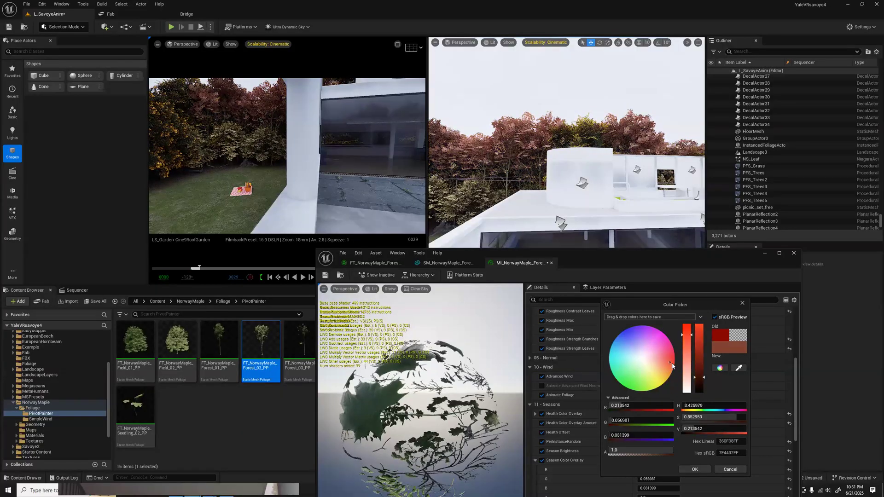
# Set the Season Color Overlay to a bright, fully saturated orange, hex sRGB F65100, with value about 0.92, and accept it
pyautogui.click(700, 342)
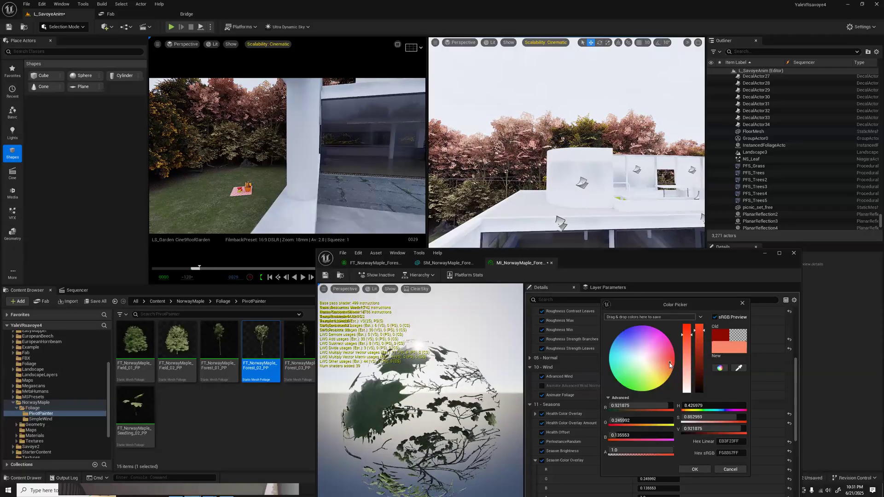
pyautogui.click(675, 365)
pyautogui.click(676, 361)
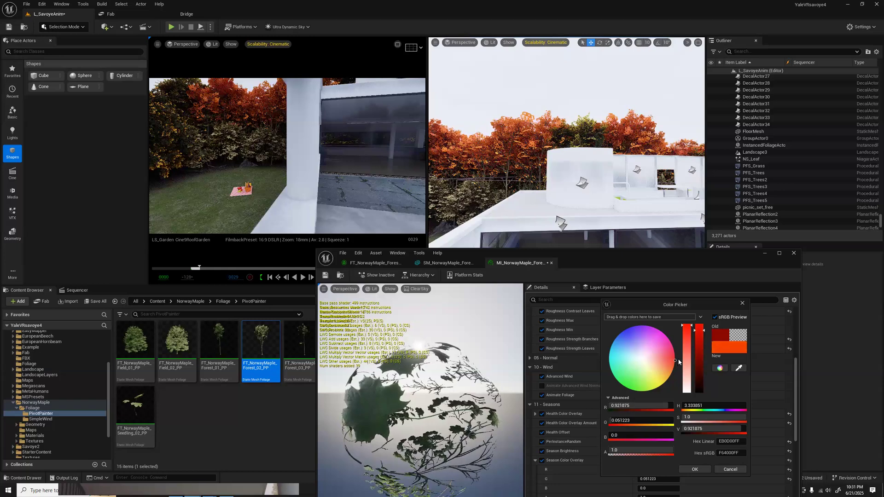
pyautogui.click(679, 363)
pyautogui.click(679, 364)
pyautogui.click(678, 364)
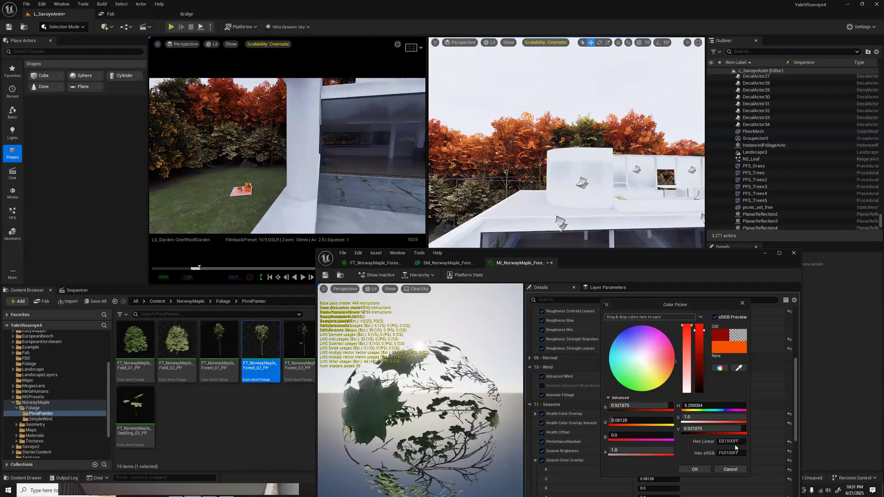
pyautogui.click(701, 468)
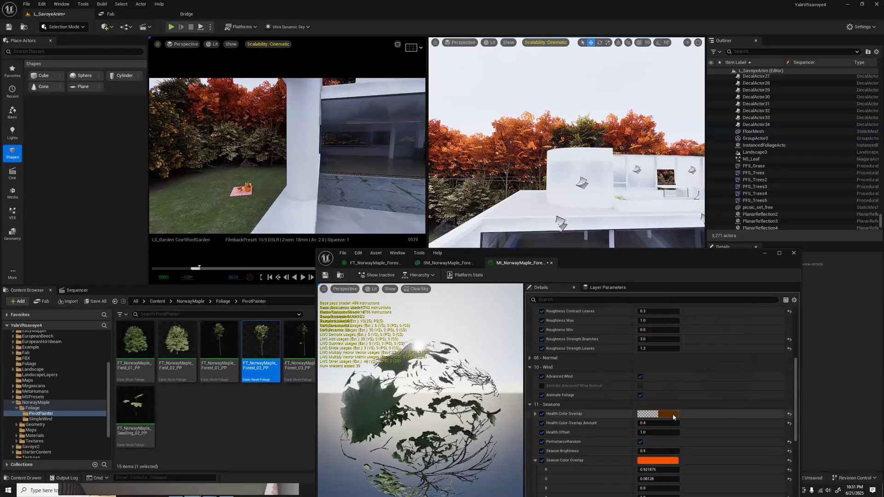
# Set the Health Color Overlay to a muted olive brown, hex sRGB 5B4A2AFF, accept it and close the maple material instance
pyautogui.click(708, 413)
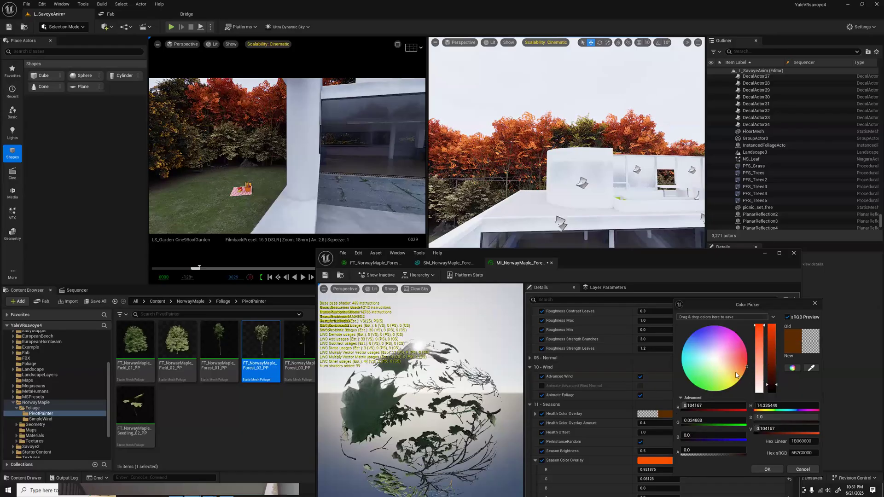
pyautogui.click(735, 374)
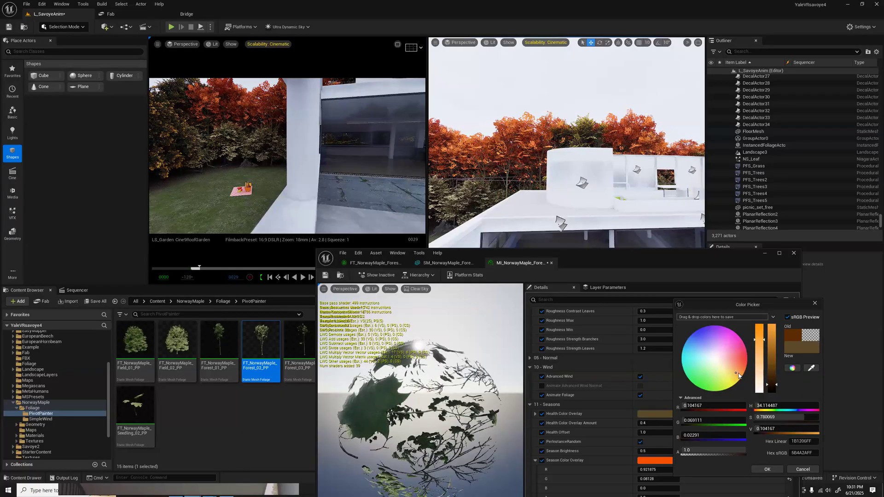
pyautogui.click(770, 468)
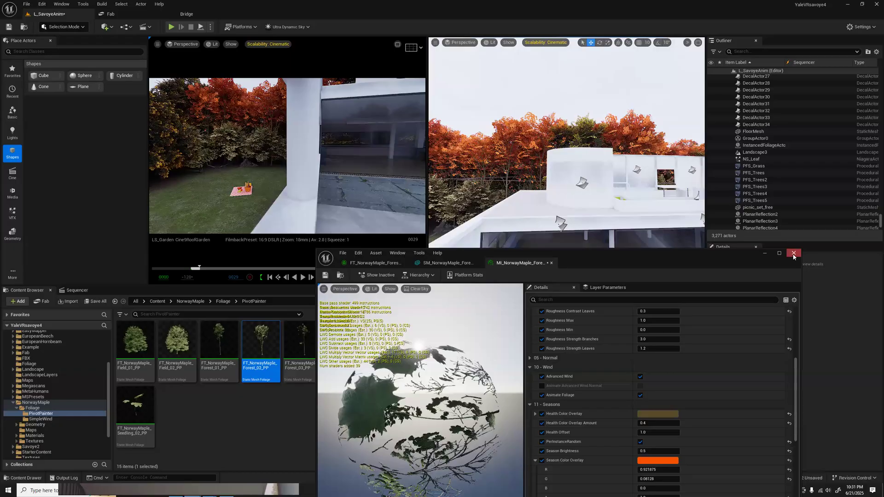
pyautogui.click(793, 253)
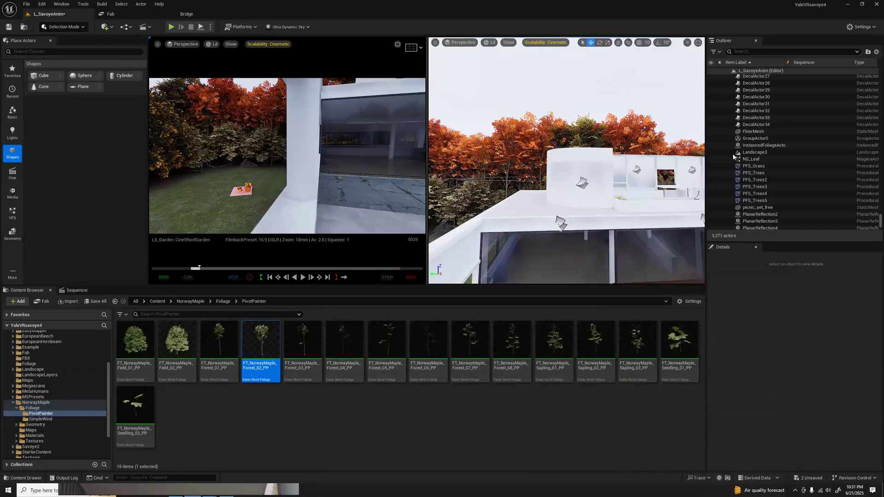
# Search the Outliner for "tree" and then "mega", and clear the search
pyautogui.scroll(3, 756, 162)
pyautogui.scroll(10, 757, 163)
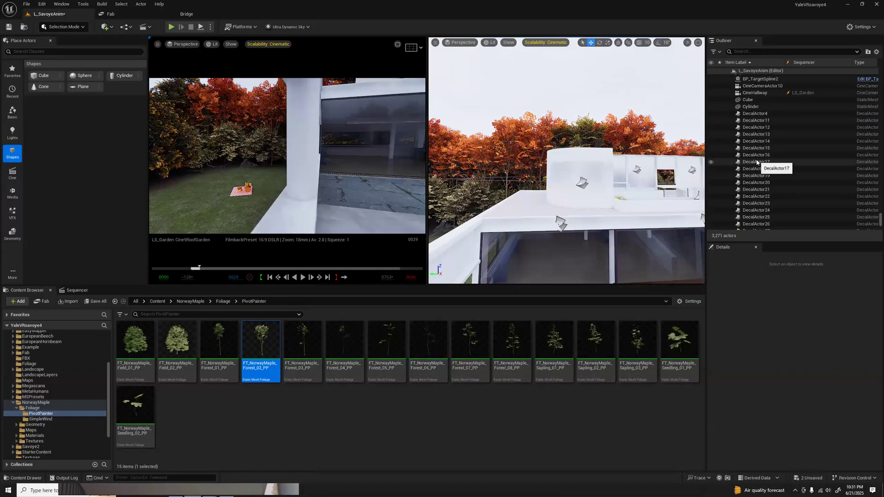
pyautogui.click(761, 53)
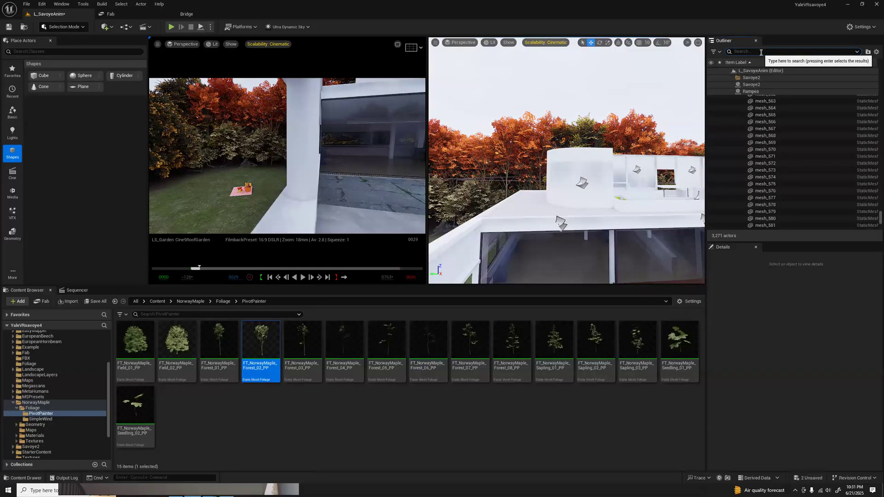
pyautogui.write('tree')
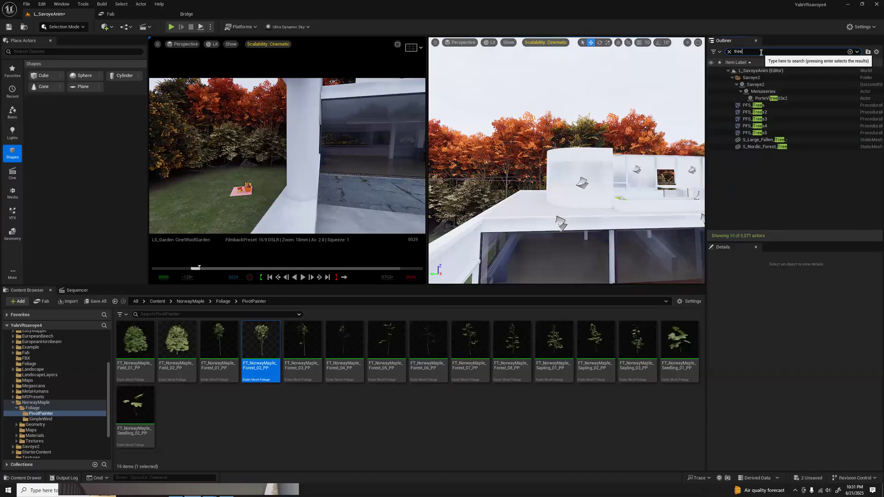
pyautogui.click(736, 84)
pyautogui.click(732, 78)
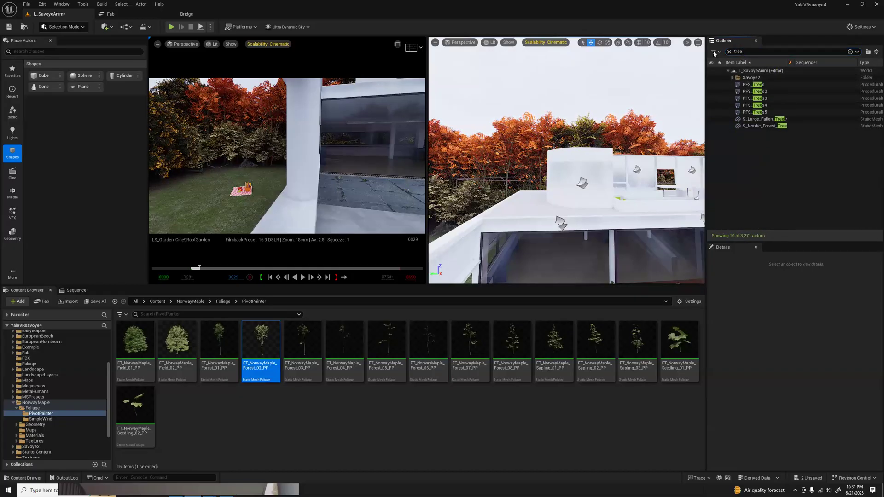
pyautogui.write('mega')
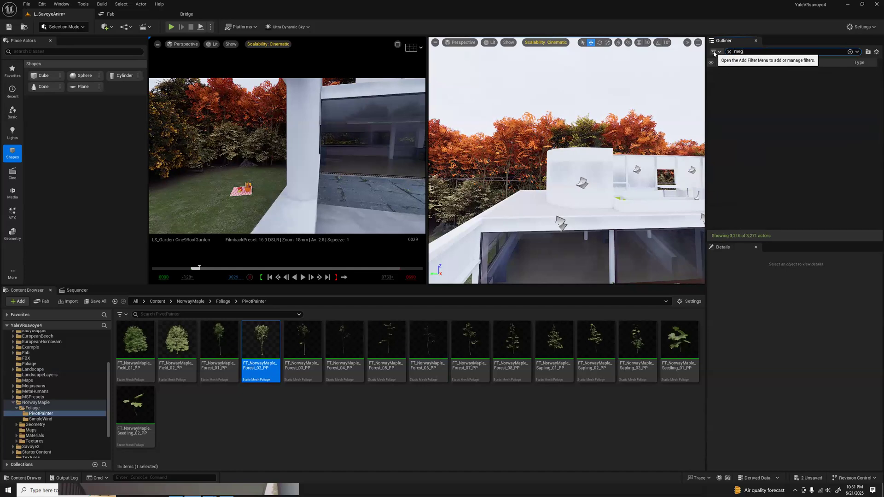
pyautogui.click(729, 52)
# Select the global foliage actor beyond the roof and try its Health at about -0.35 and about 1.33
pyautogui.moveTo(576, 176)
pyautogui.mouseDown(button='right')
pyautogui.moveTo(670, 182)
pyautogui.moveTo(651, 192)
pyautogui.moveTo(570, 170)
pyautogui.mouseUp(button='right')
pyautogui.click(566, 159)
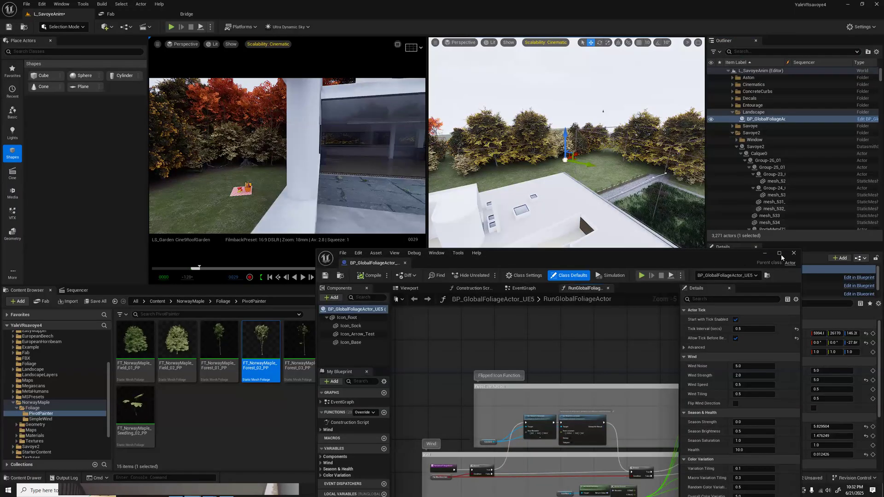
pyautogui.click(794, 253)
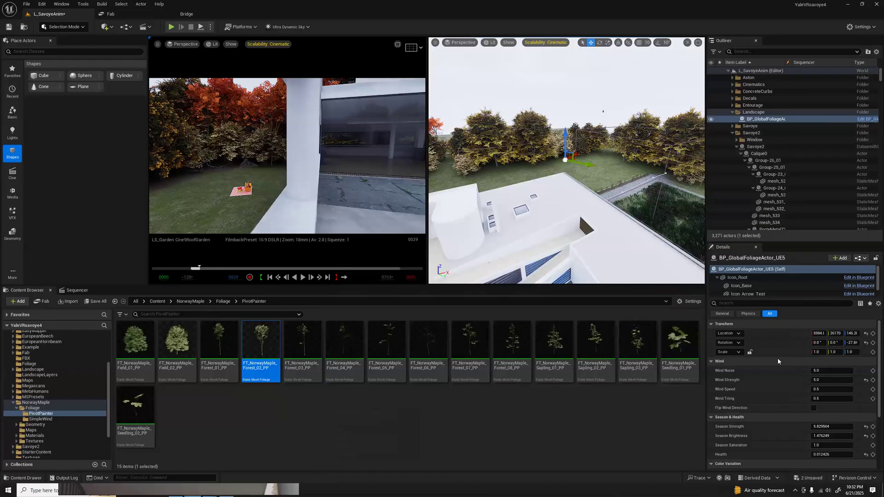
pyautogui.scroll(-2, 769, 371)
pyautogui.scroll(-3, 768, 379)
pyautogui.moveTo(832, 400)
pyautogui.mouseDown()
pyautogui.moveTo(815, 400)
pyautogui.moveTo(847, 399)
pyautogui.moveTo(814, 400)
pyautogui.mouseUp()
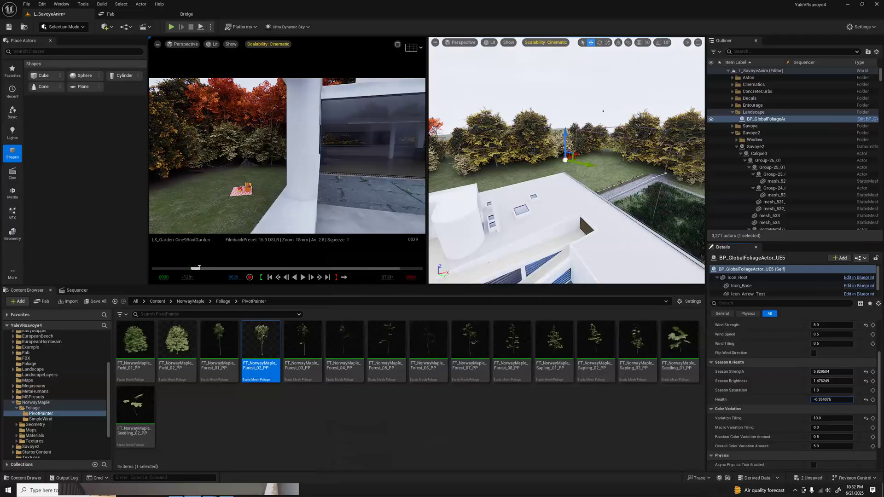
pyautogui.moveTo(818, 400); pyautogui.dragTo(821, 400)
pyautogui.scroll(2, 777, 373)
pyautogui.scroll(-2, 777, 382)
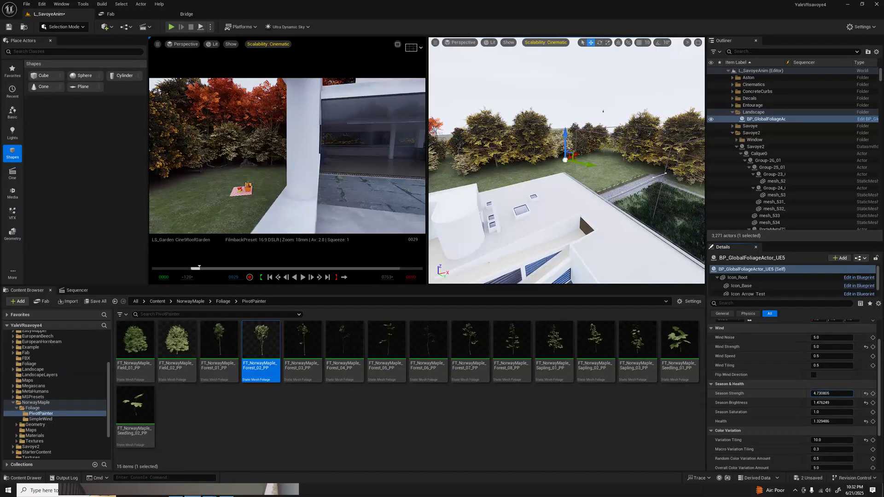
# Try lower Season Strength values on the global foliage actor, between about 4.73 and 2.85, and undo the change
pyautogui.moveTo(831, 393); pyautogui.dragTo(782, 393)
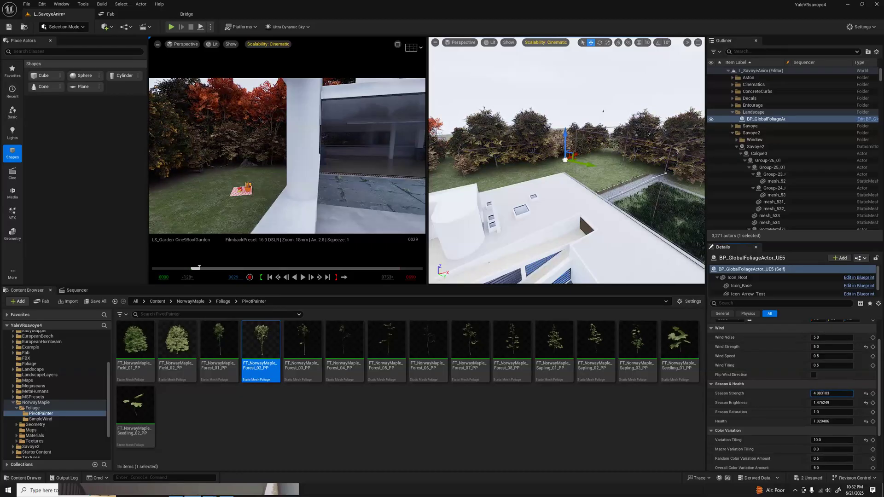
pyautogui.moveTo(831, 394); pyautogui.dragTo(805, 393)
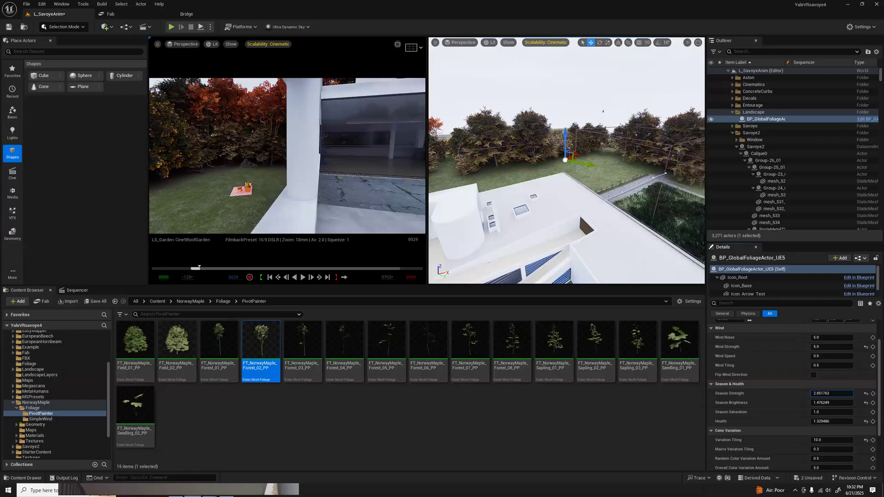
pyautogui.moveTo(831, 393); pyautogui.dragTo(824, 394)
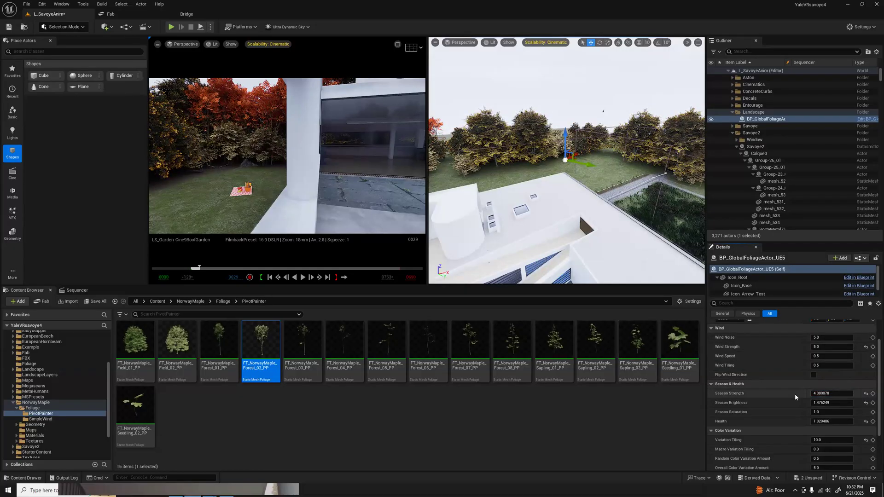
pyautogui.hotkey('ctrl', 'z')
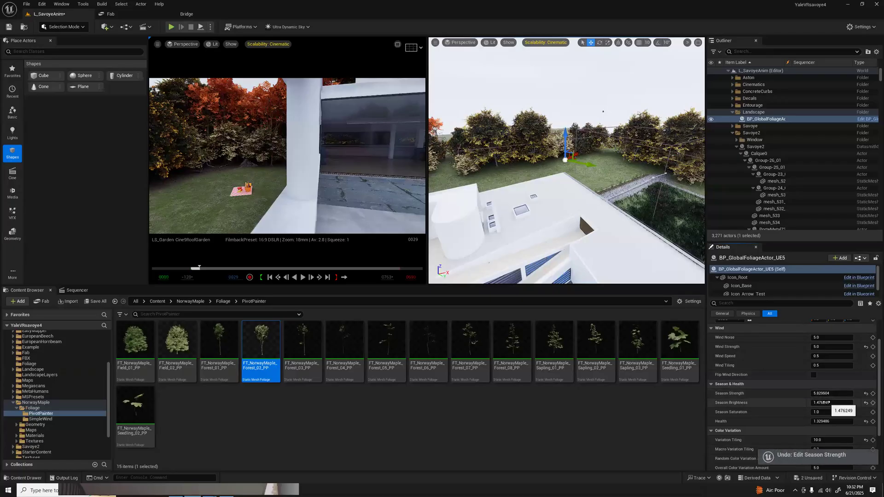
# Try a Season Brightness of about 20.3 and a different Health level, and undo these together with the earlier Health edits
pyautogui.moveTo(830, 406); pyautogui.dragTo(842, 403)
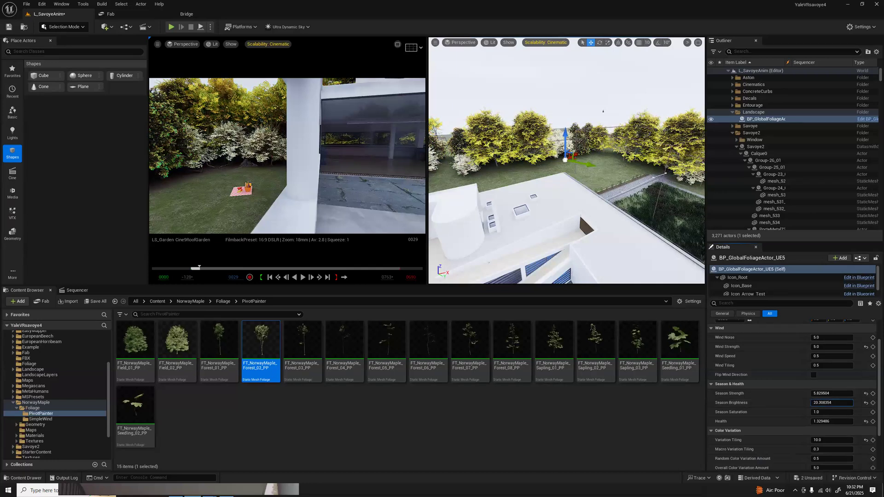
pyautogui.hotkey('ctrl', 'z')
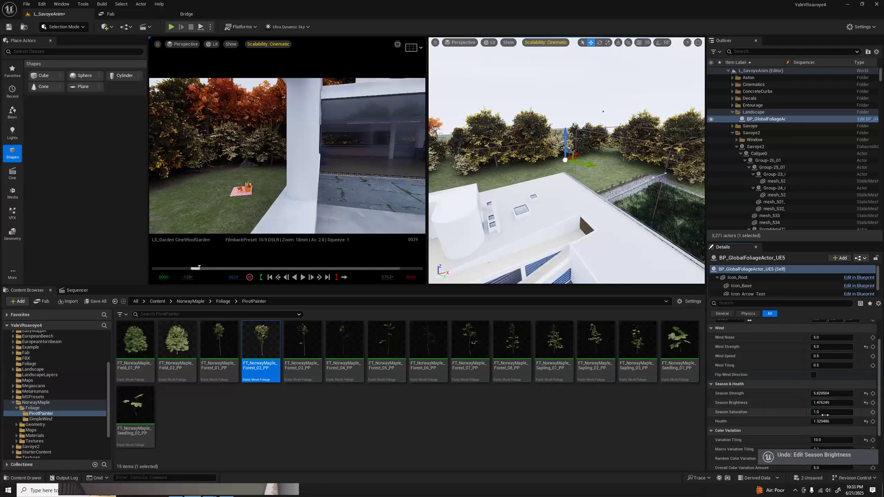
pyautogui.moveTo(824, 421); pyautogui.dragTo(842, 421)
pyautogui.hotkey('ctrl', 'z')
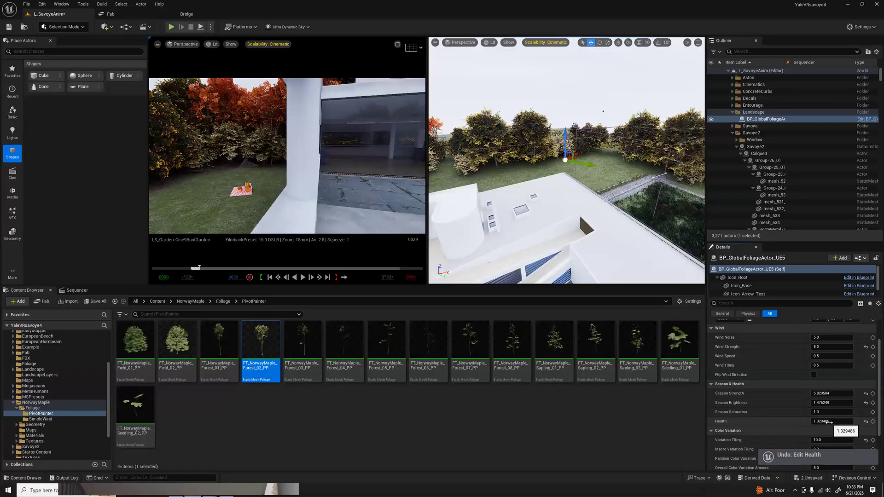
pyautogui.hotkey('ctrl', 'z')
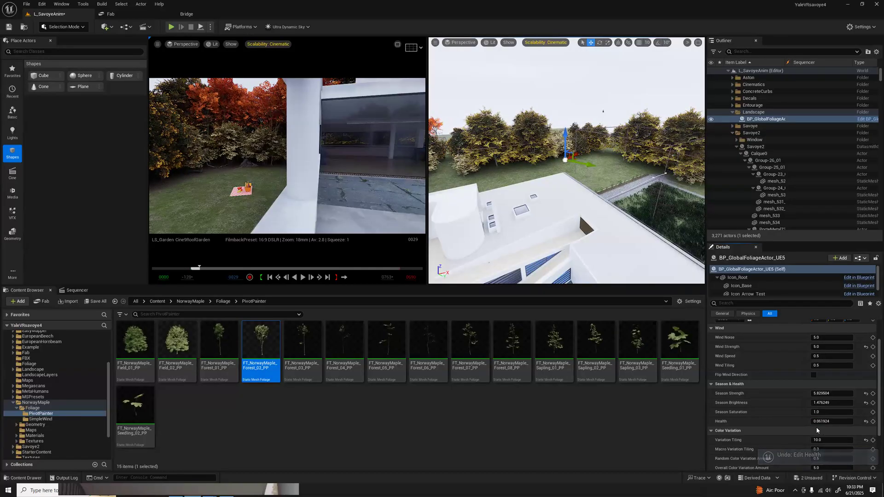
pyautogui.hotkey('ctrl', 'z')
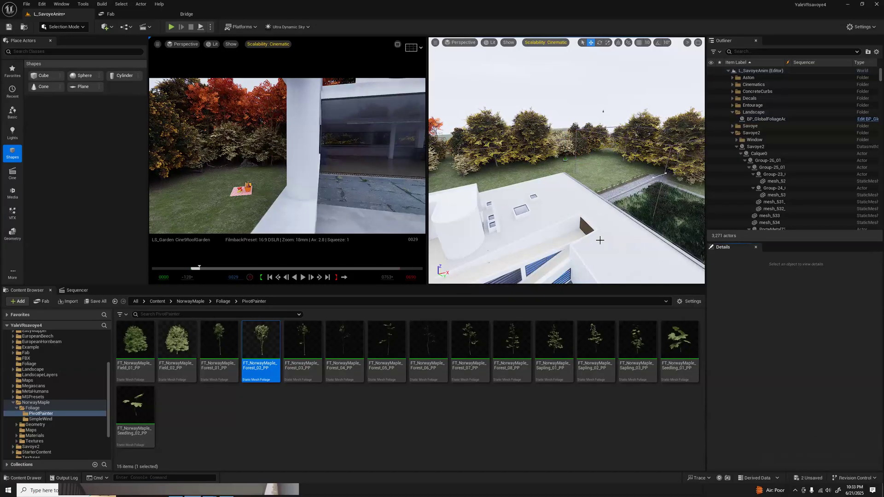
# Delete the FT_NorwayMaple_Forest_02_PP foliage type from the PFS_Trees spawner in the Foliage folder and close the spawner
pyautogui.moveTo(608, 232); pyautogui.dragTo(445, 216, button='right')
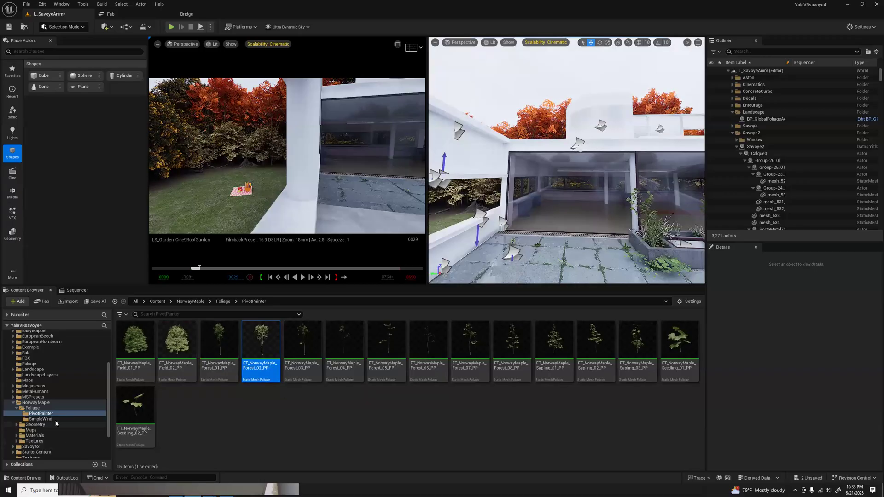
pyautogui.click(14, 403)
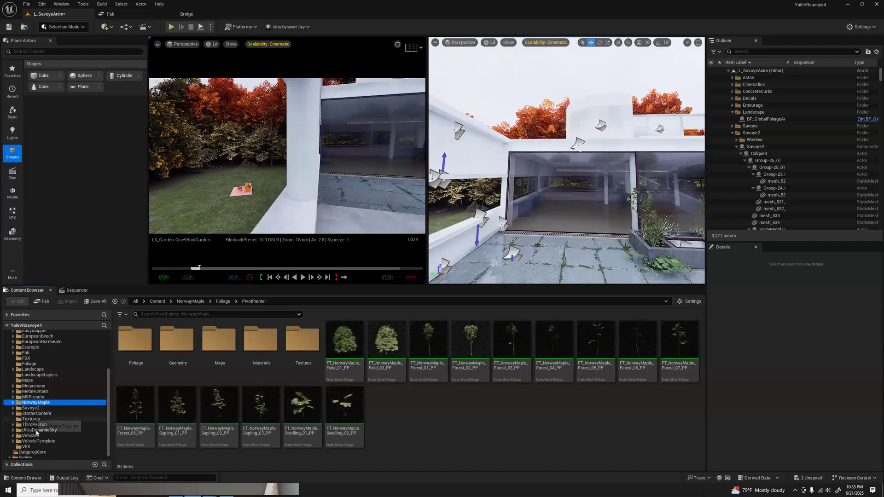
pyautogui.click(29, 364)
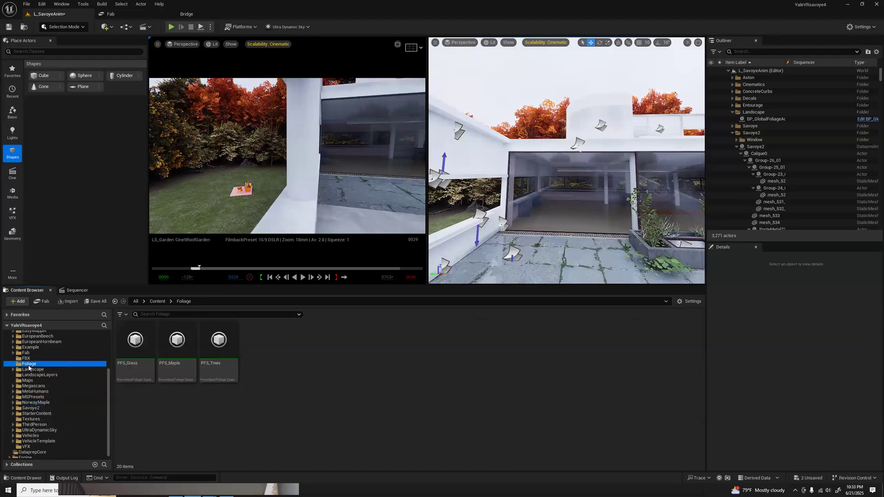
pyautogui.click(219, 340)
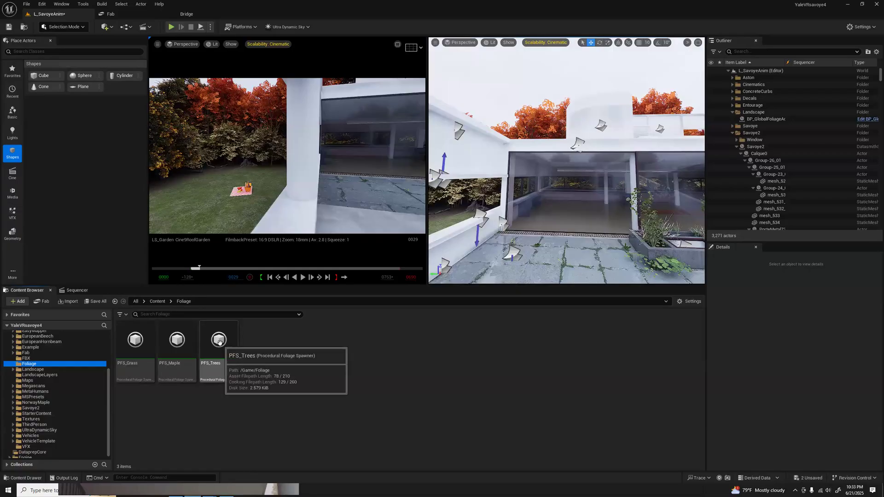
pyautogui.doubleClick(219, 341)
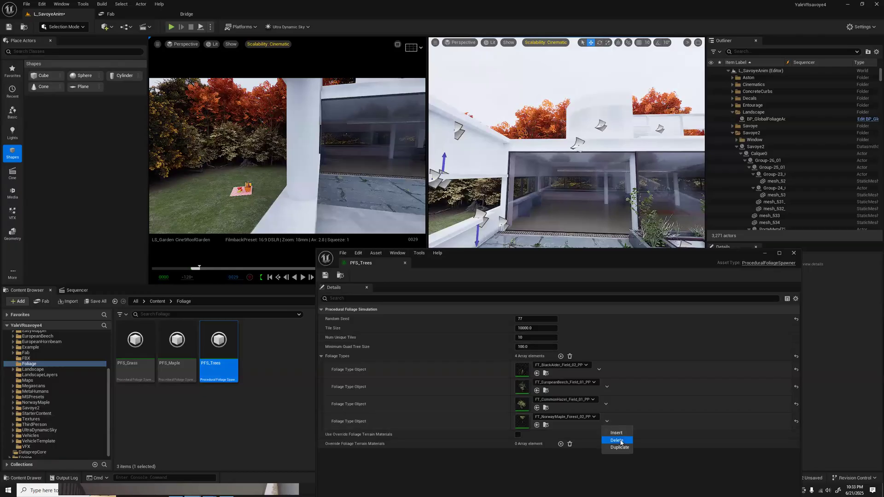
pyautogui.click(619, 441)
pyautogui.click(405, 263)
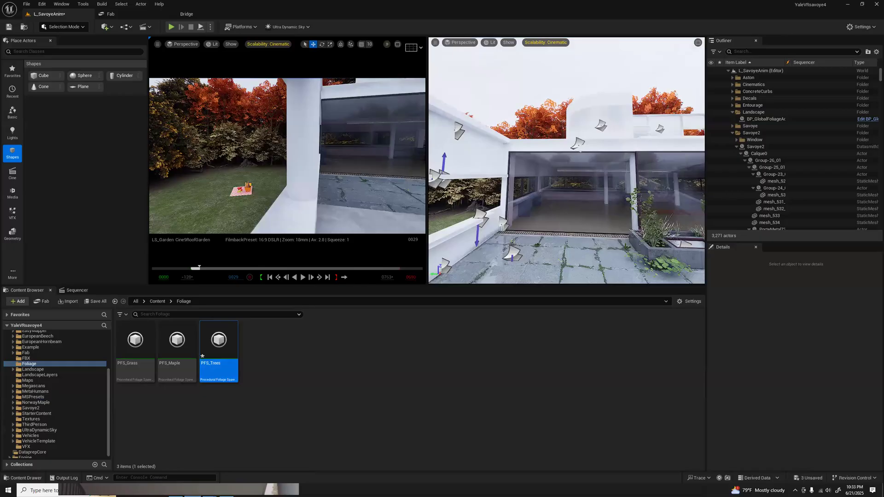
# Select the PFS_Trees volume around the villa and resimulate its procedural foliage
pyautogui.moveTo(566, 152); pyautogui.dragTo(566, 210, button='right')
pyautogui.press('e')
pyautogui.moveTo(552, 111); pyautogui.dragTo(553, 119, button='right')
pyautogui.press('w')
pyautogui.click(553, 111)
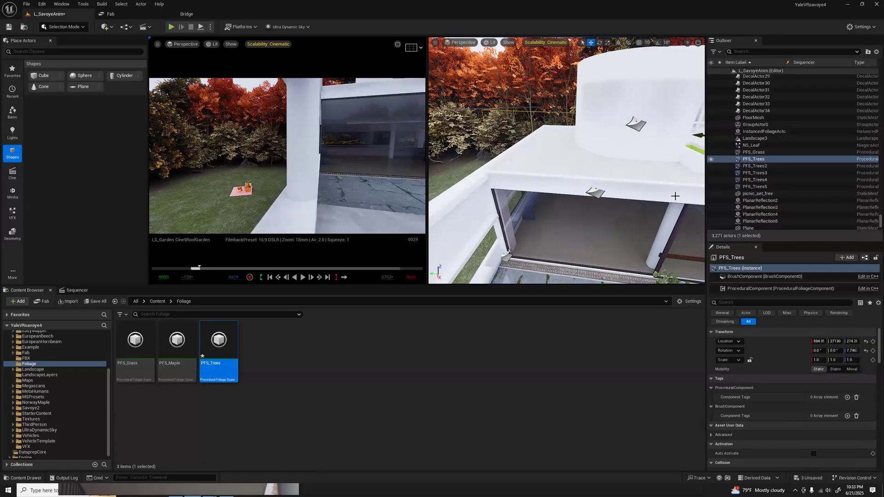
pyautogui.scroll(-10, 792, 392)
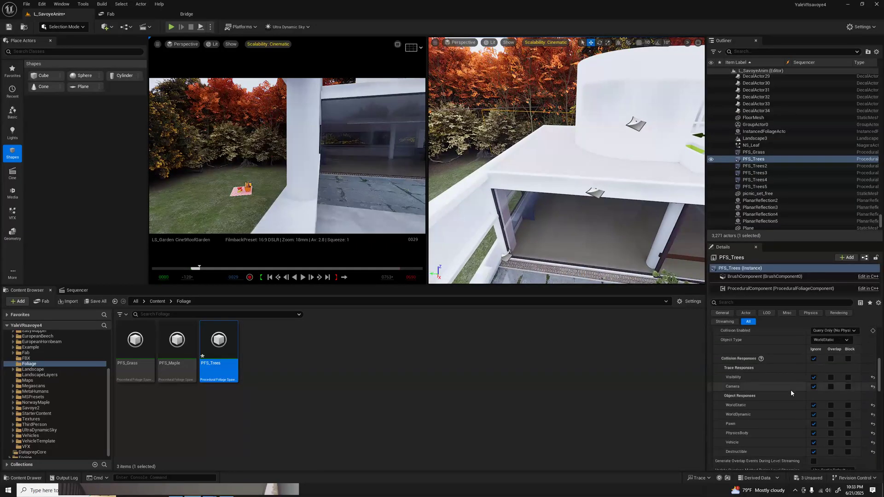
pyautogui.scroll(-10, 791, 391)
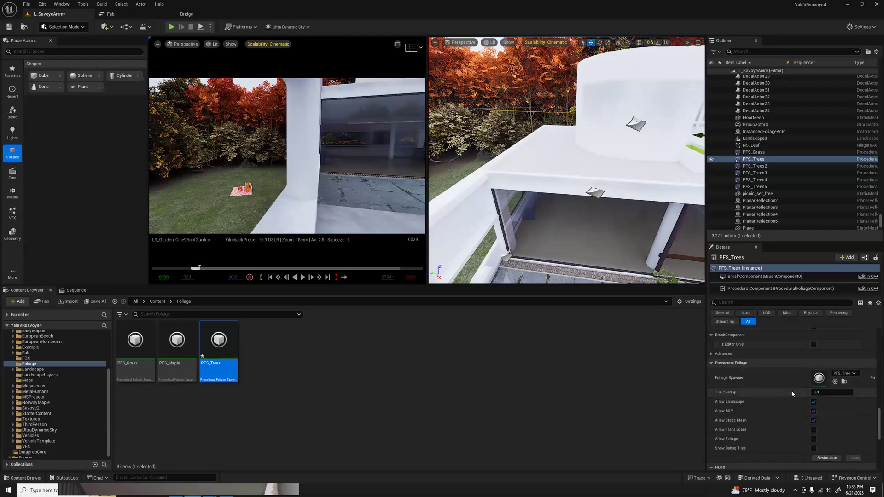
pyautogui.click(826, 394)
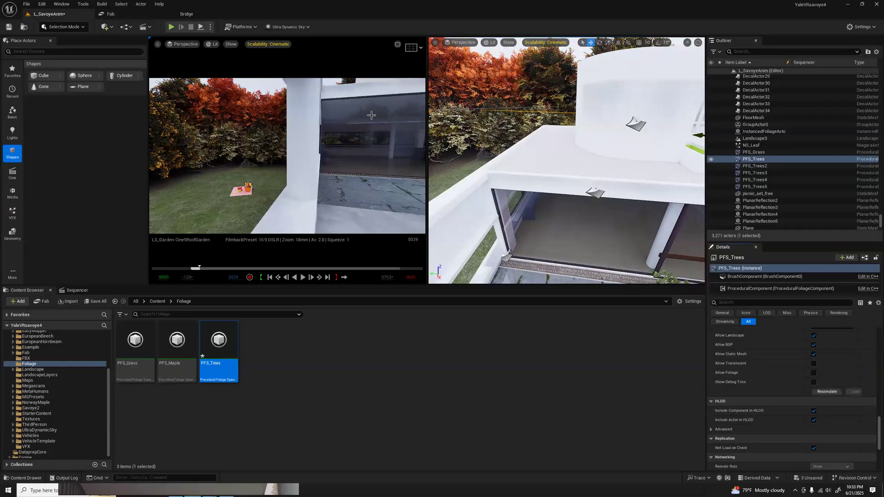
# Scrub the garden sequence to frame 227 and examine the resimulated trees around the roof and lawn
pyautogui.moveTo(540, 162); pyautogui.dragTo(547, 126, button='right')
pyautogui.moveTo(203, 271); pyautogui.dragTo(260, 268)
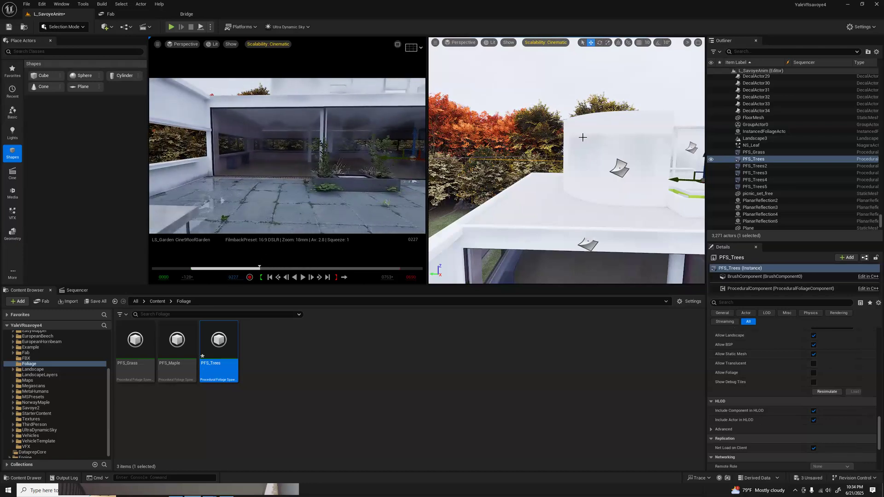
pyautogui.moveTo(566, 161); pyautogui.dragTo(488, 200, button='right')
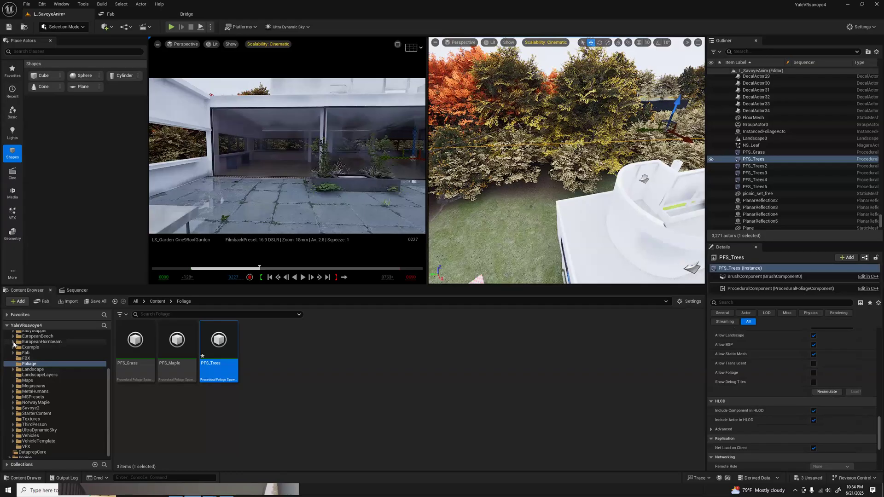
# Open the PivotPainter folder inside the Foliage folder of EuropeanHornbeam to show its tree foliage types
pyautogui.click(13, 342)
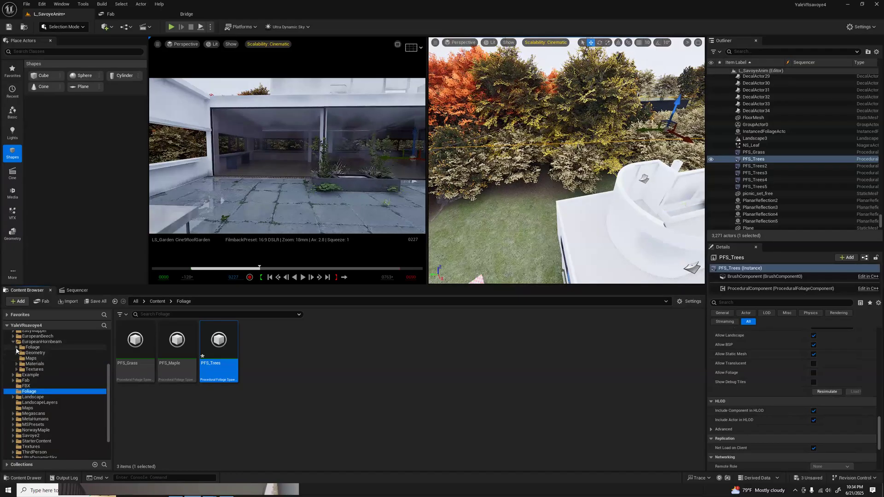
pyautogui.click(17, 347)
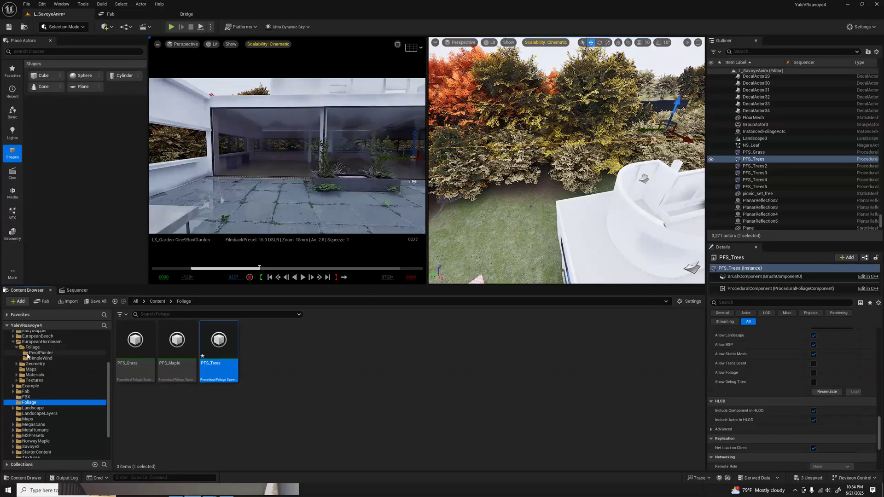
pyautogui.click(29, 353)
pyautogui.click(132, 382)
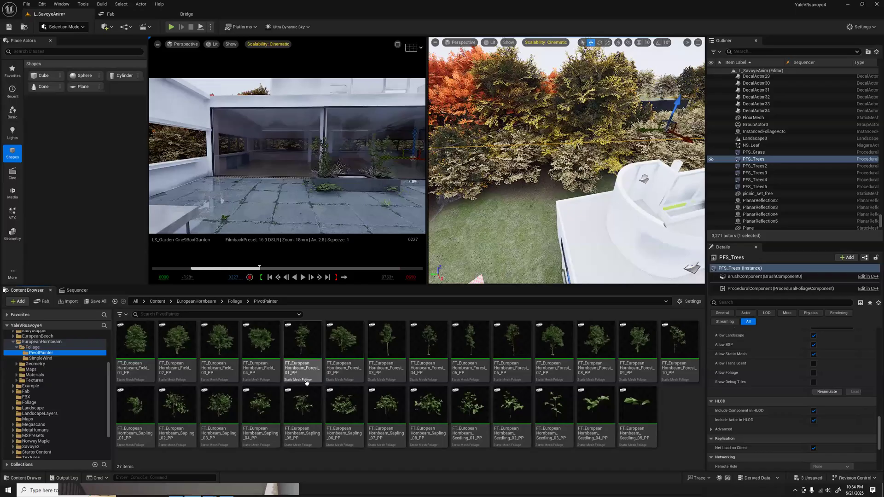
pyautogui.click(277, 363)
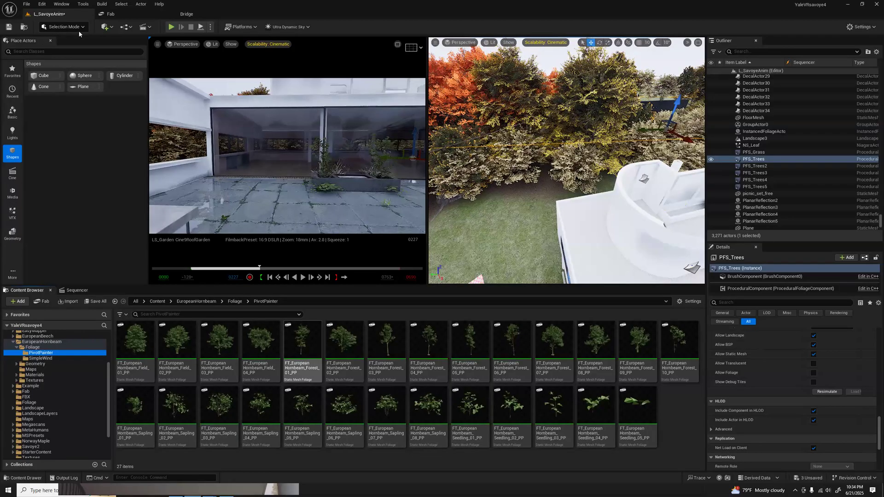
# Switch to Foliage mode and add the FT_EuropeanHornbeam_Forest_07_PP foliage type to the foliage palette
pyautogui.click(64, 26)
pyautogui.click(58, 56)
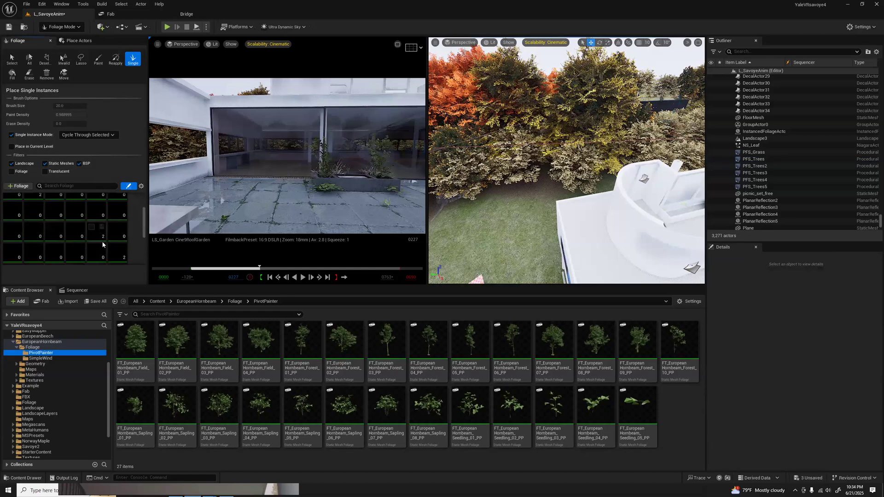
pyautogui.scroll(-3, 94, 238)
pyautogui.scroll(2, 77, 259)
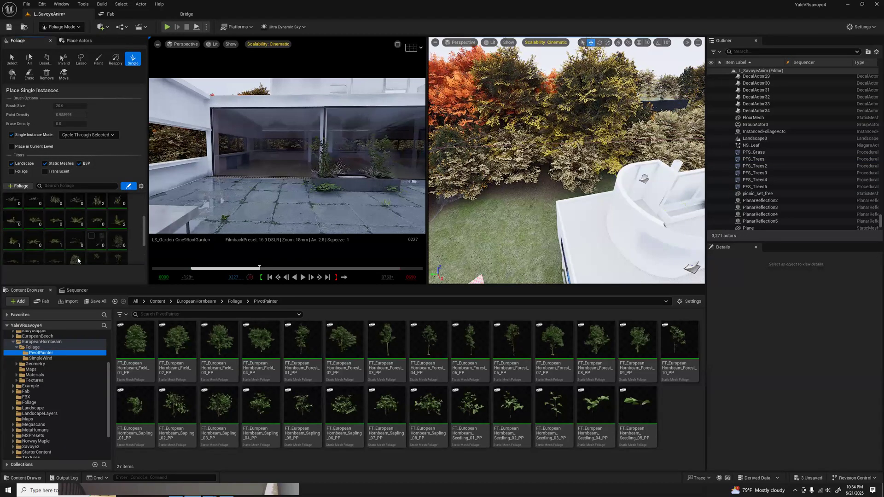
pyautogui.scroll(-1, 77, 246)
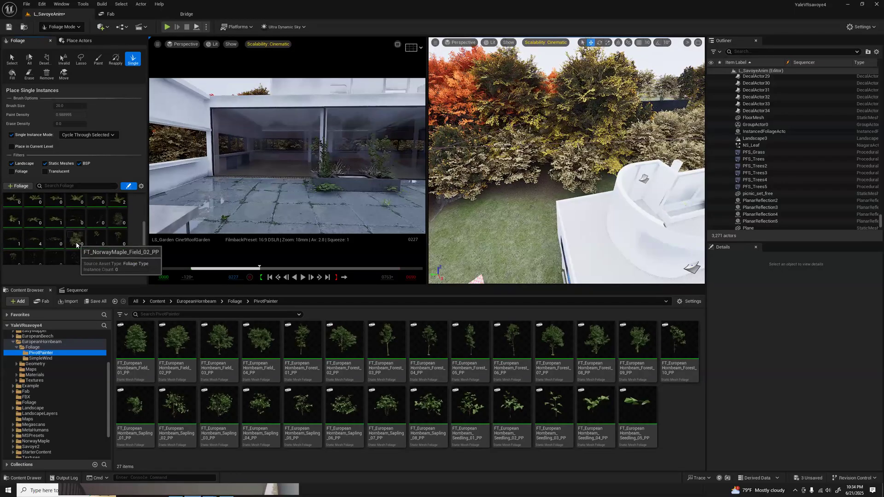
pyautogui.scroll(2, 76, 244)
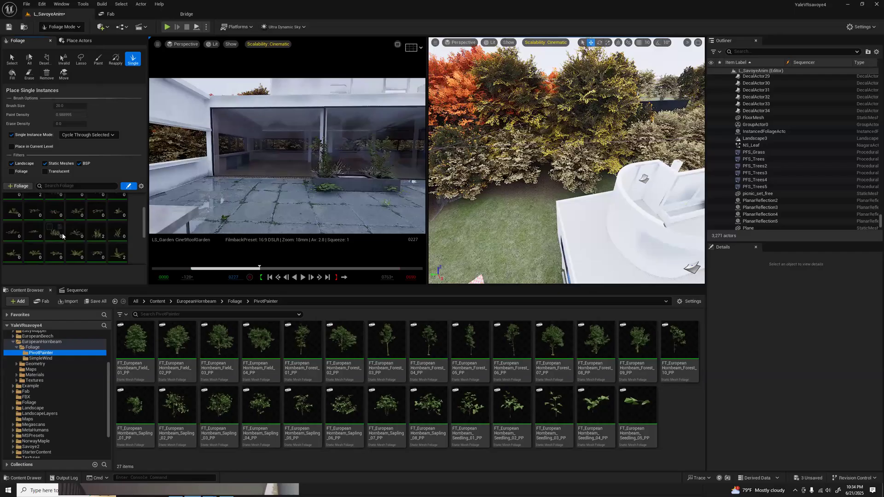
pyautogui.scroll(2, 63, 237)
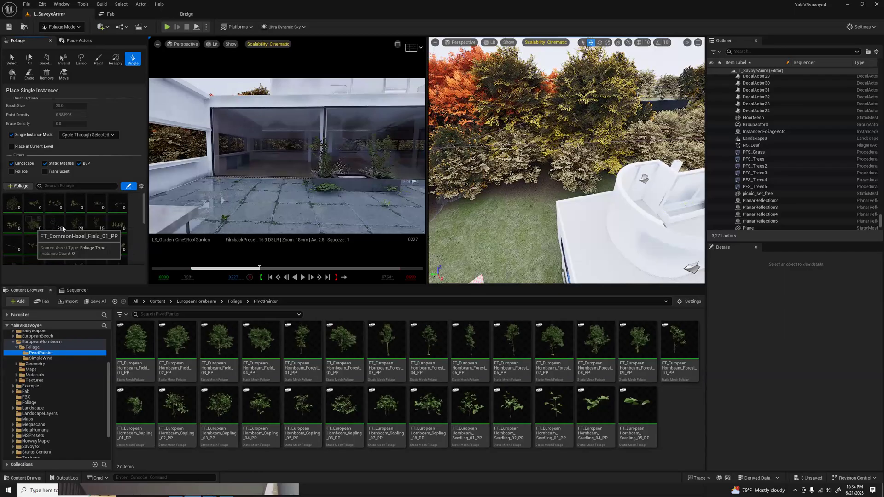
pyautogui.scroll(-2, 75, 229)
pyautogui.scroll(-1, 76, 230)
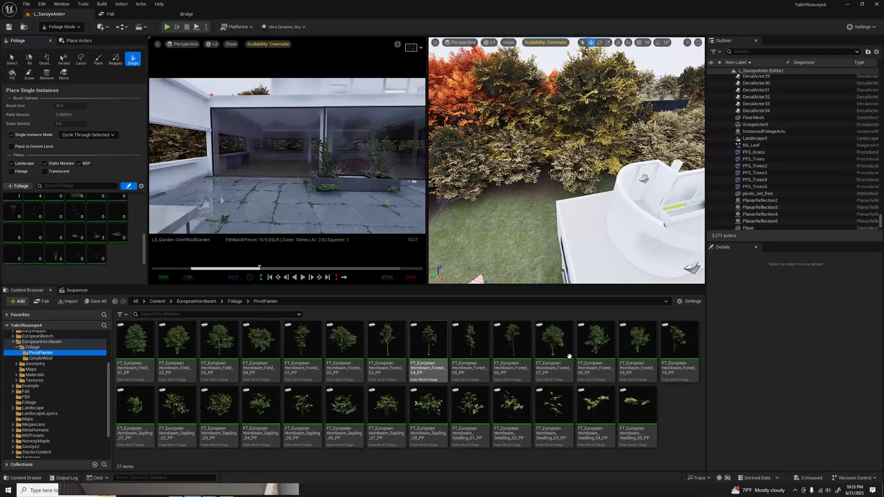
pyautogui.moveTo(369, 304); pyautogui.dragTo(122, 260)
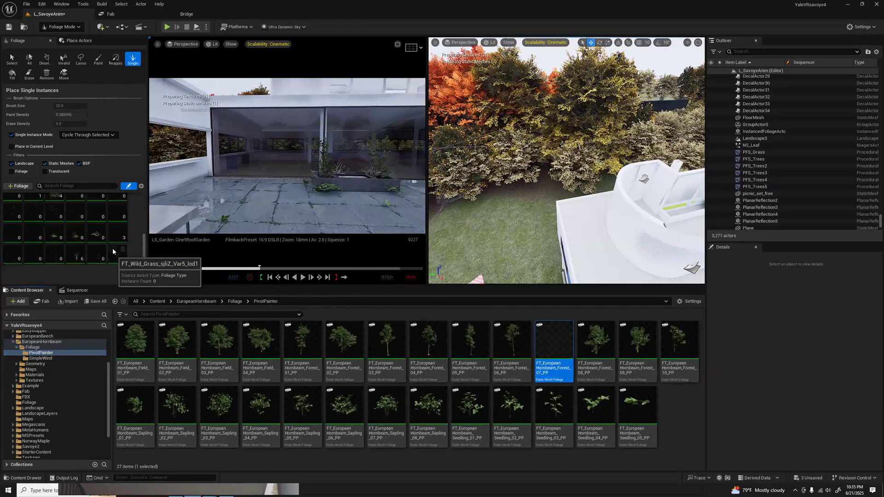
# Search the foliage palette for the European hornbeam entry among the existing beech, maple and grass types
pyautogui.scroll(3, 92, 251)
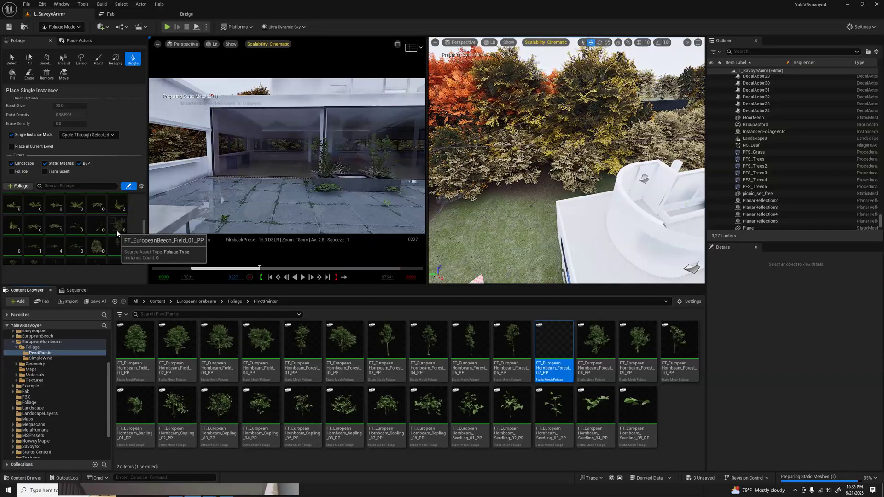
pyautogui.scroll(-1, 31, 251)
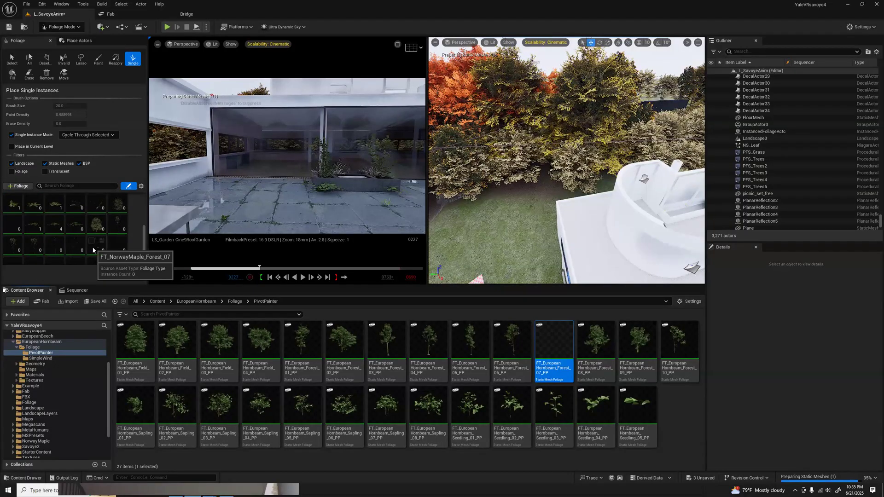
pyautogui.scroll(-2, 93, 248)
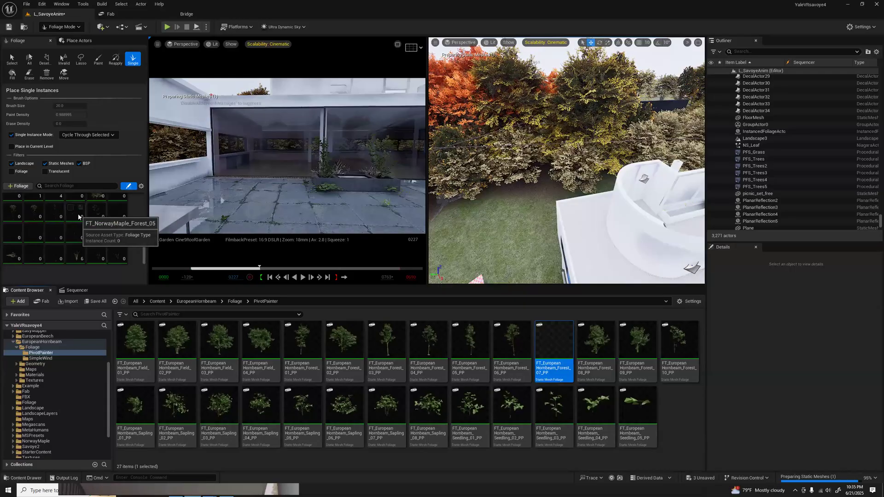
pyautogui.scroll(2, 79, 218)
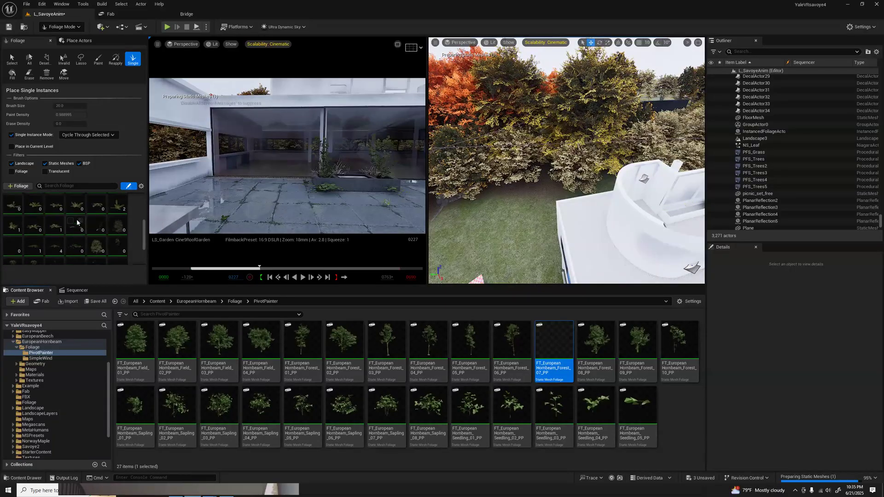
pyautogui.scroll(2, 77, 223)
pyautogui.scroll(2, 24, 218)
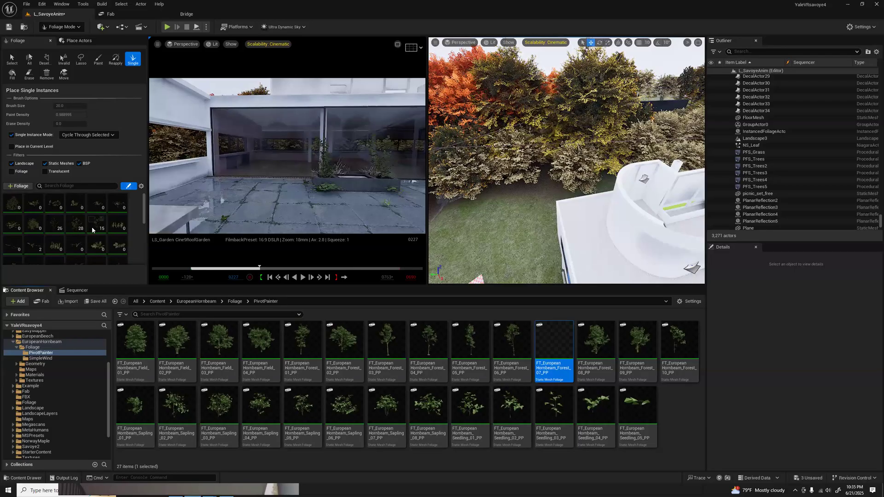
pyautogui.scroll(-1, 93, 230)
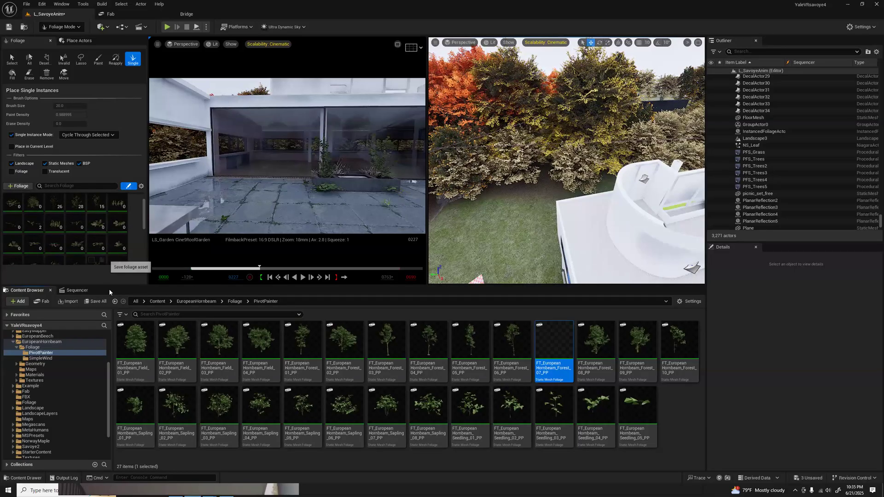
pyautogui.moveTo(111, 291); pyautogui.dragTo(111, 304)
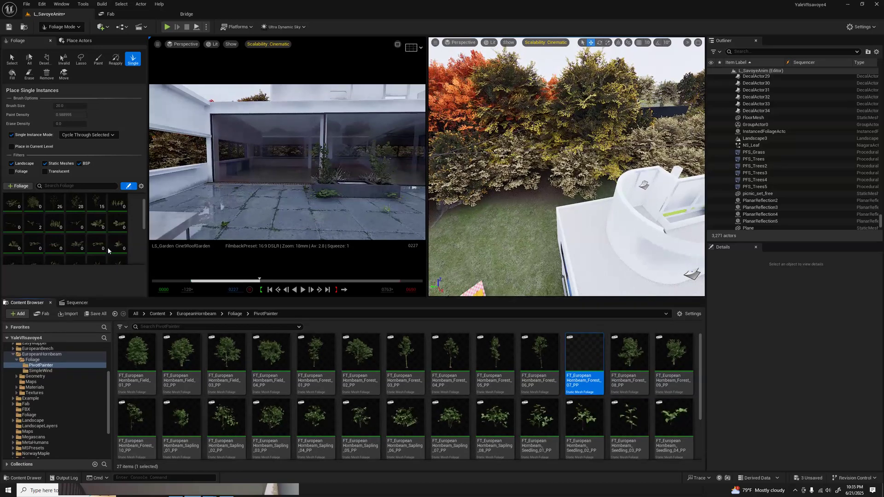
pyautogui.scroll(-1, 107, 250)
pyautogui.scroll(-2, 95, 240)
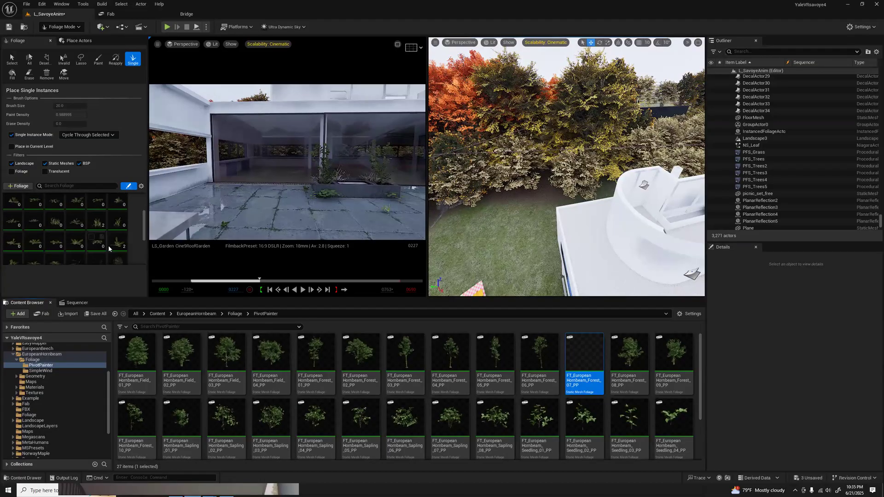
pyautogui.scroll(-1, 118, 258)
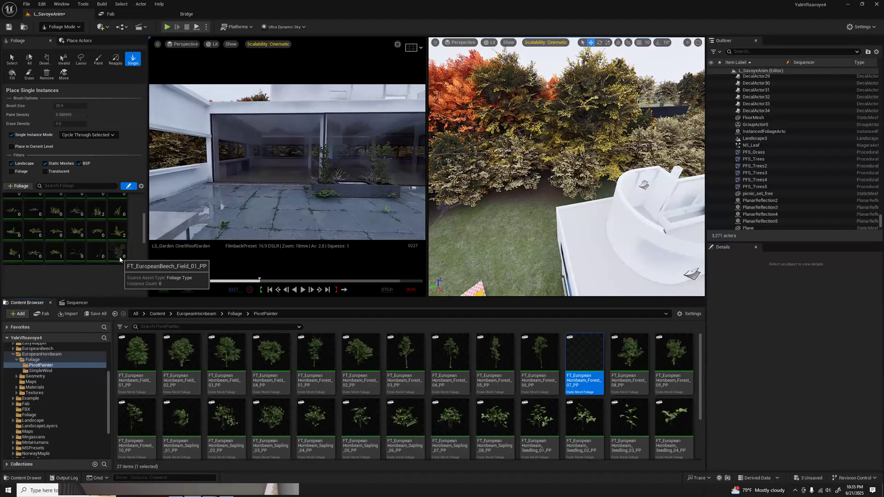
pyautogui.scroll(-2, 113, 257)
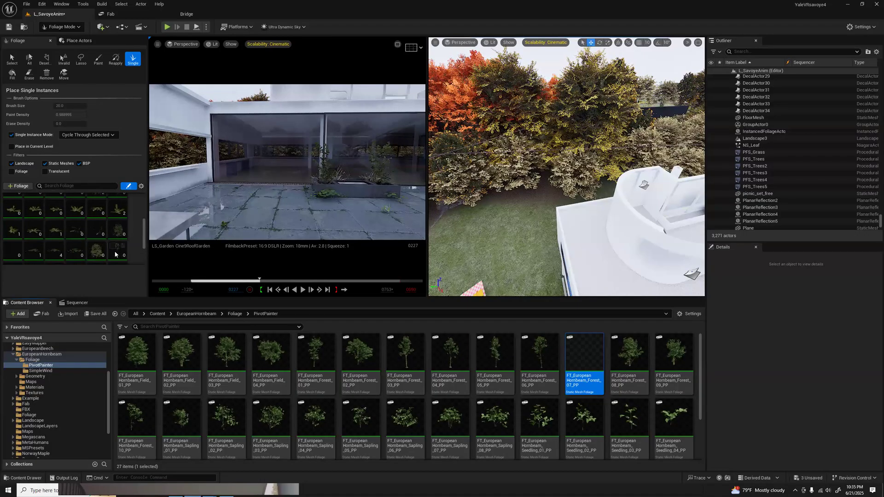
pyautogui.scroll(-1, 115, 254)
pyautogui.scroll(-2, 115, 254)
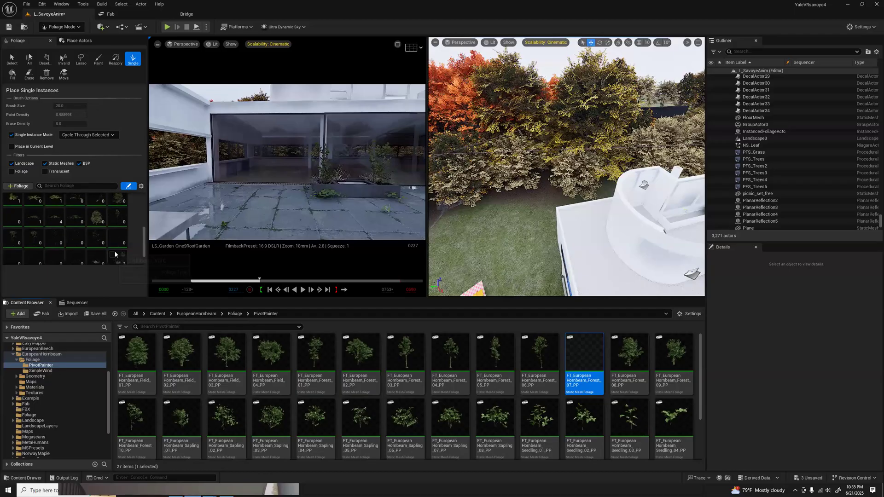
pyautogui.scroll(-2, 113, 260)
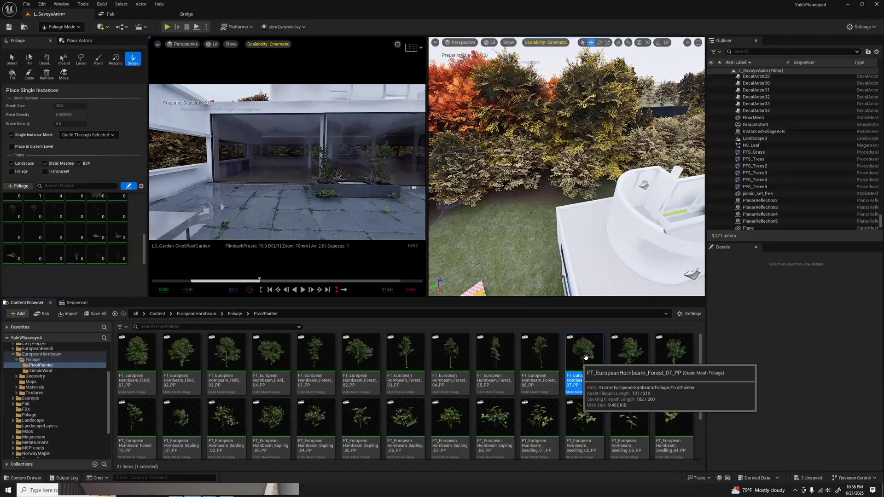
# Try placing single FT_EuropeanHornbeam_Forest_07_PP trees along the tree line beside the lawn, and undo the placement
pyautogui.moveTo(584, 357); pyautogui.dragTo(115, 229)
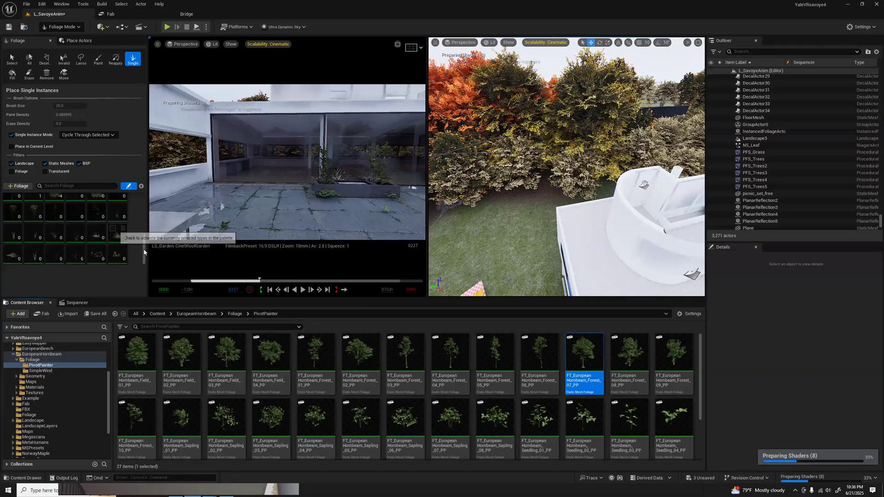
pyautogui.scroll(3, 129, 240)
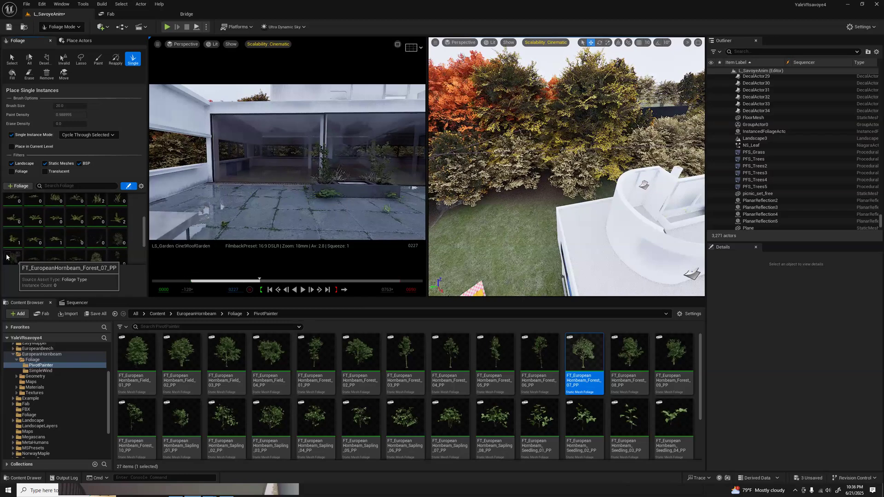
pyautogui.click(677, 198)
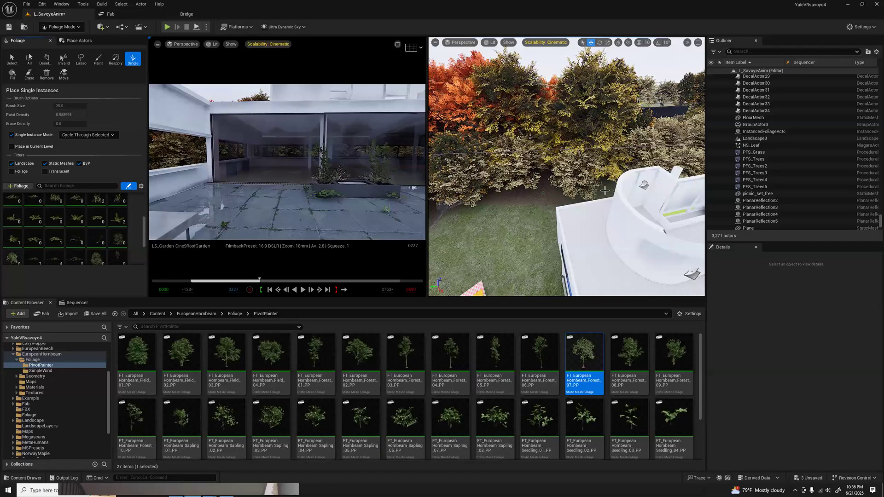
pyautogui.click(578, 190)
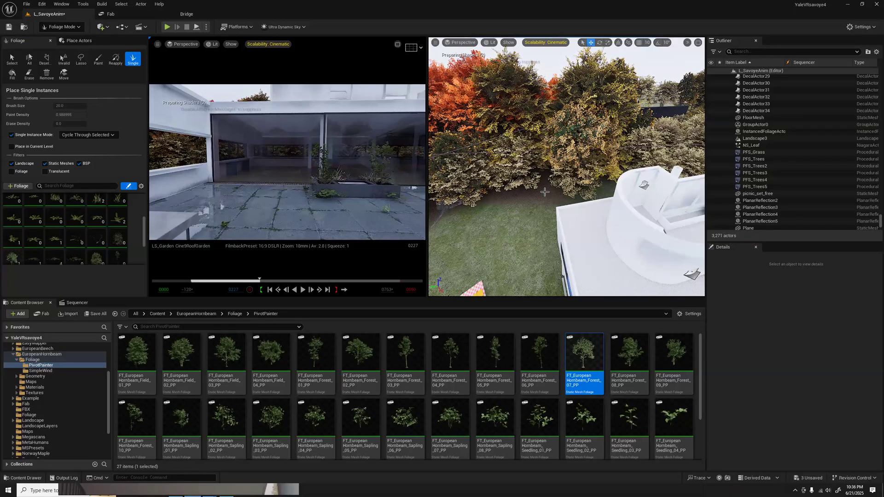
pyautogui.hotkey('ctrl', 'z')
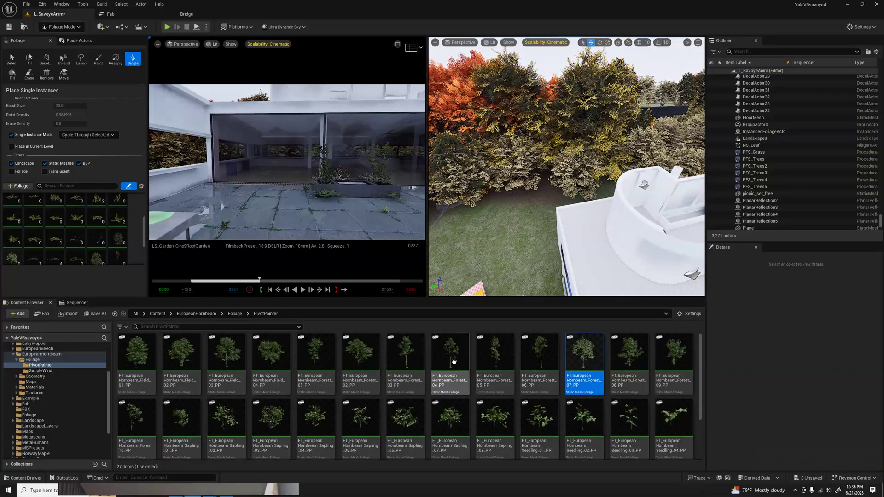
# Add FT_EuropeanHornbeam_Forest_04_PP to the foliage palette and place a single tree along the tree line beside the lawn
pyautogui.moveTo(451, 358); pyautogui.dragTo(121, 242)
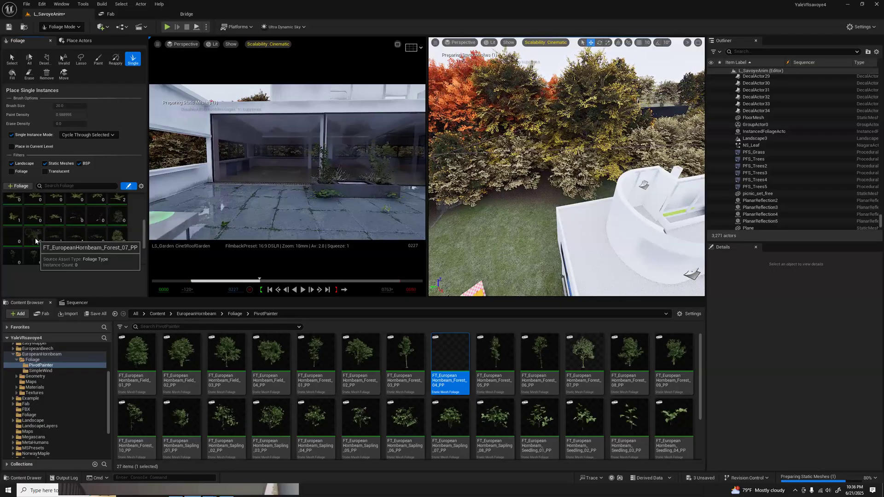
pyautogui.scroll(-1, 36, 256)
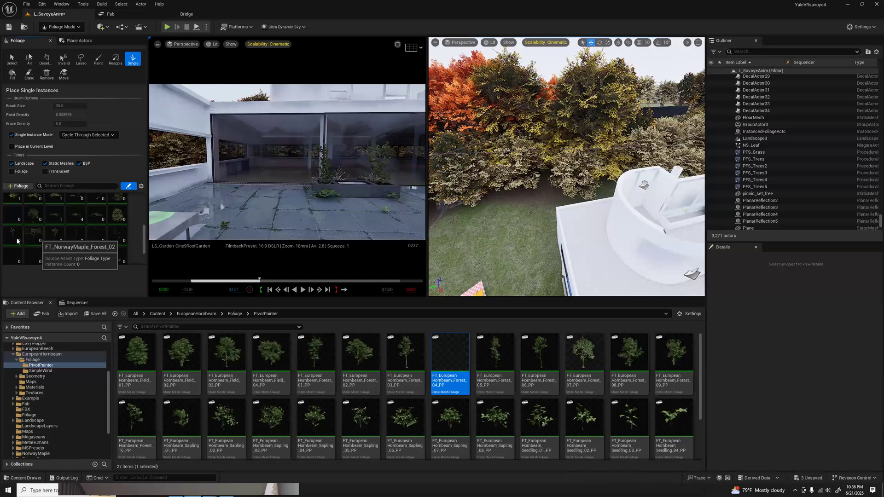
pyautogui.scroll(-2, 17, 240)
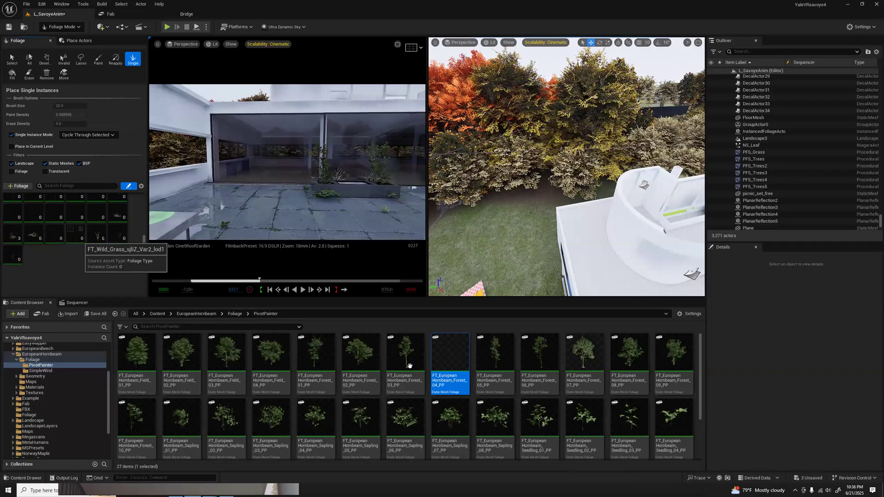
pyautogui.scroll(3, 49, 221)
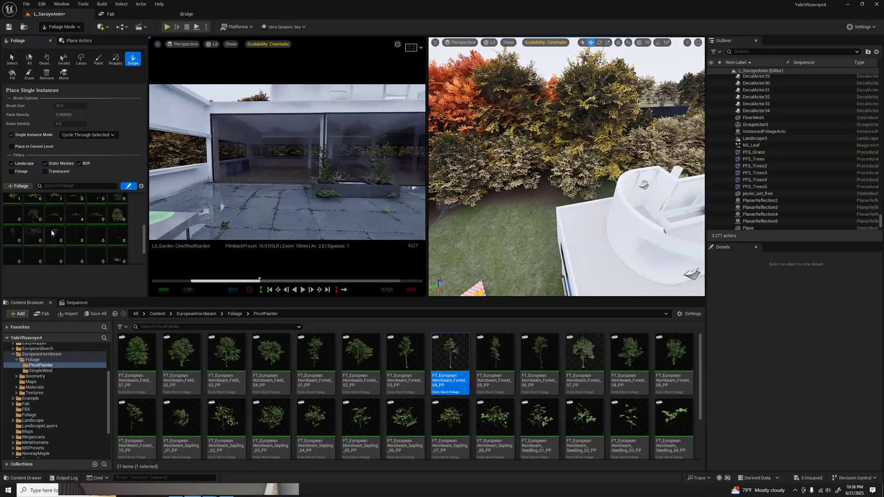
pyautogui.scroll(1, 73, 230)
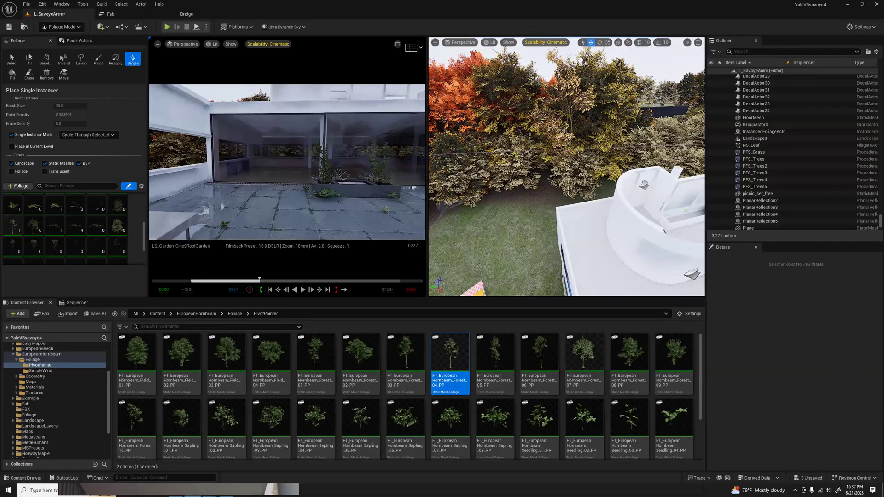
# Undo the last hornbeam placements and examine the tree line at the lawn's edge beside the villa
pyautogui.hotkey('ctrl', 'z')
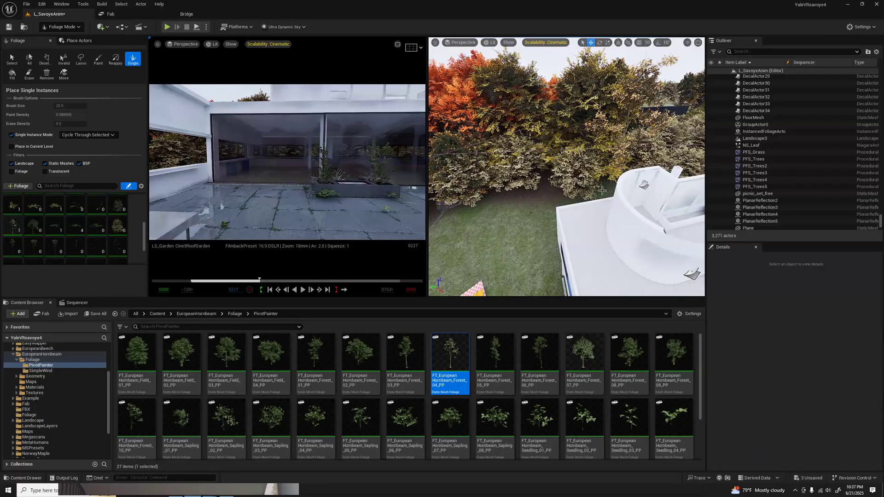
pyautogui.hotkey('ctrl', 'z')
pyautogui.moveTo(567, 167); pyautogui.dragTo(627, 191, button='right')
pyautogui.press('d')
pyautogui.press('s')
pyautogui.press('q')
pyautogui.press('a')
pyautogui.press('a')
pyautogui.press('a')
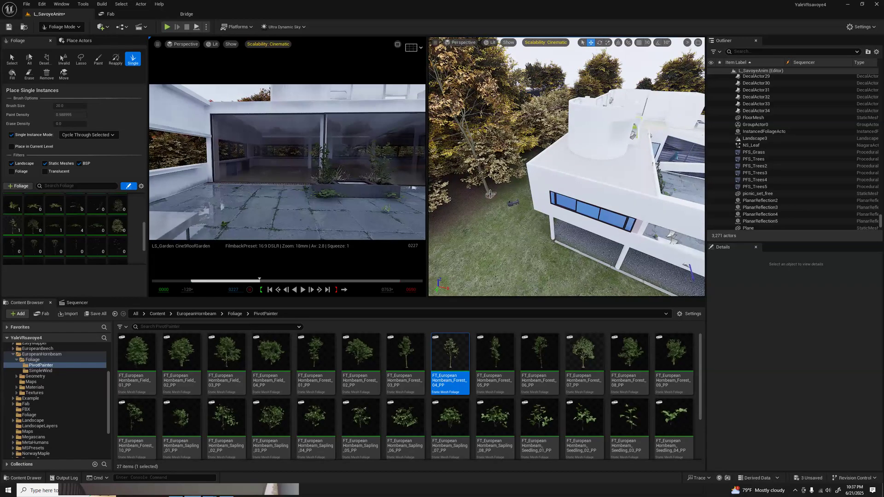
# Undo the misplaced hornbeams and place a single FT_EuropeanHornbeam_Forest_04_PP tree at the lawn's edge in front of the tree line
pyautogui.hotkey('ctrl', 'z')
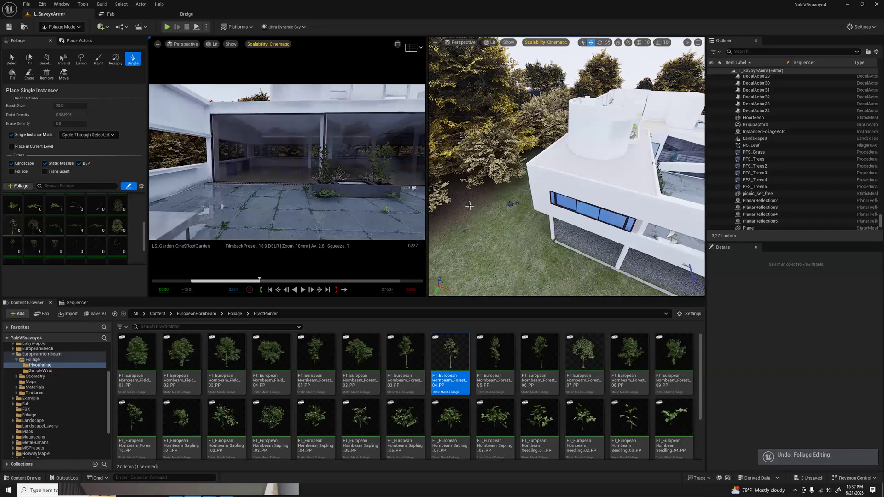
pyautogui.hotkey('ctrl', 'z')
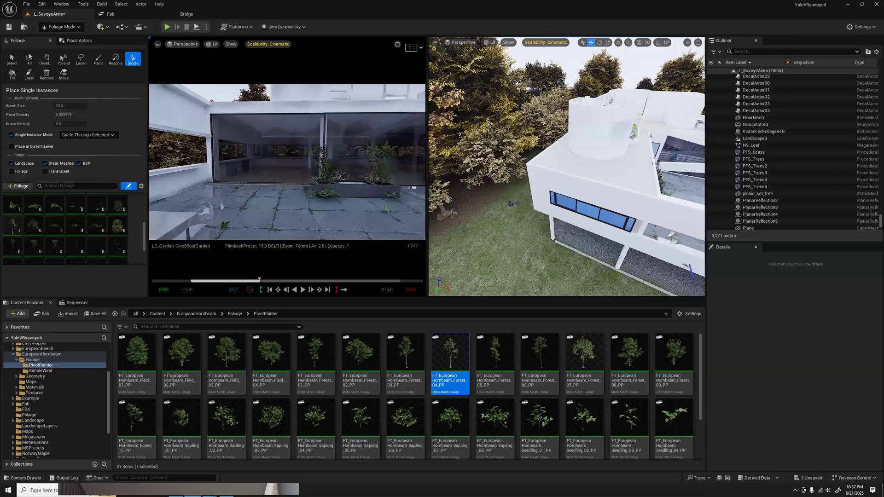
pyautogui.hotkey('ctrl', 'z')
pyautogui.click(466, 208)
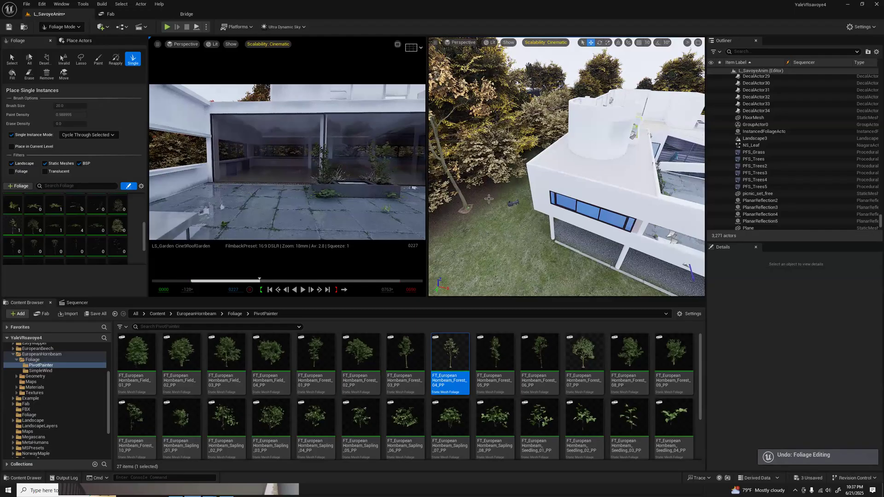
pyautogui.moveTo(519, 209); pyautogui.dragTo(456, 192, button='right')
pyautogui.press('d')
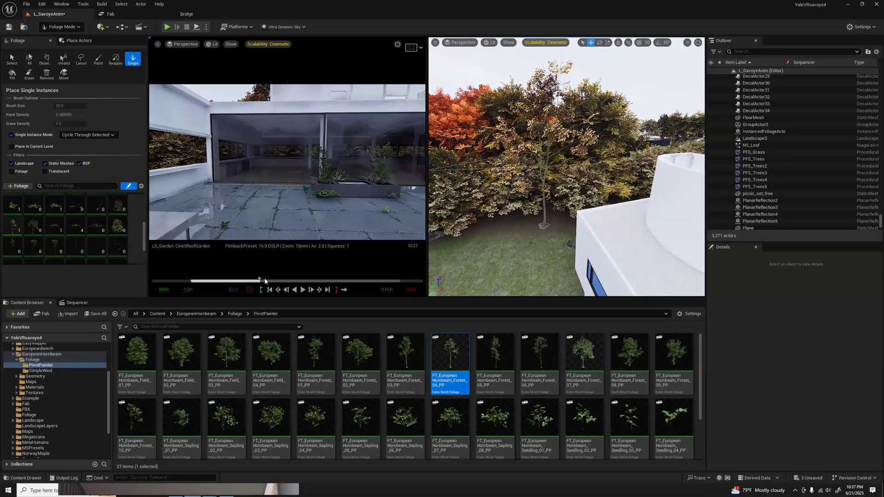
# Place a second FT_EuropeanHornbeam_Forest_04_PP tree between the tree line and the curved roof wall, and scrub the roof garden shot to frame 0468
pyautogui.moveTo(238, 282); pyautogui.dragTo(309, 277)
pyautogui.moveTo(566, 175); pyautogui.dragTo(567, 214, button='right')
pyautogui.press('w')
pyautogui.press('e')
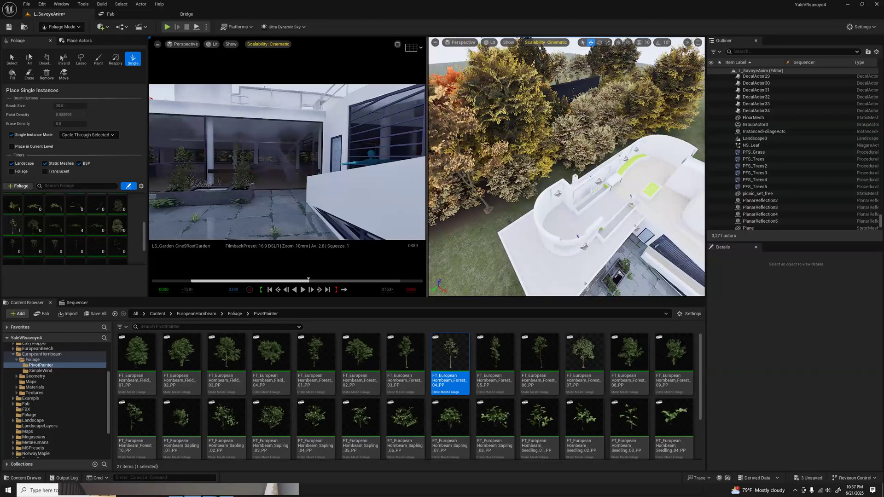
pyautogui.moveTo(566, 160); pyautogui.dragTo(553, 163, button='right')
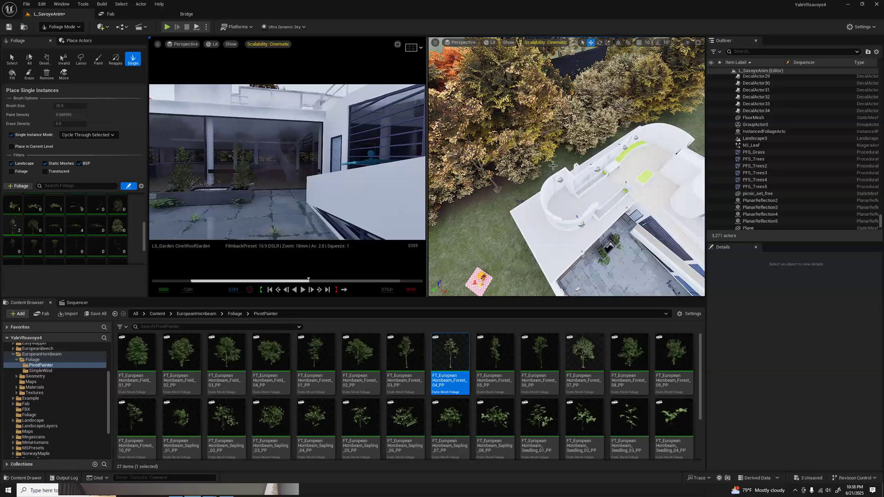
pyautogui.hotkey('ctrl', 'z')
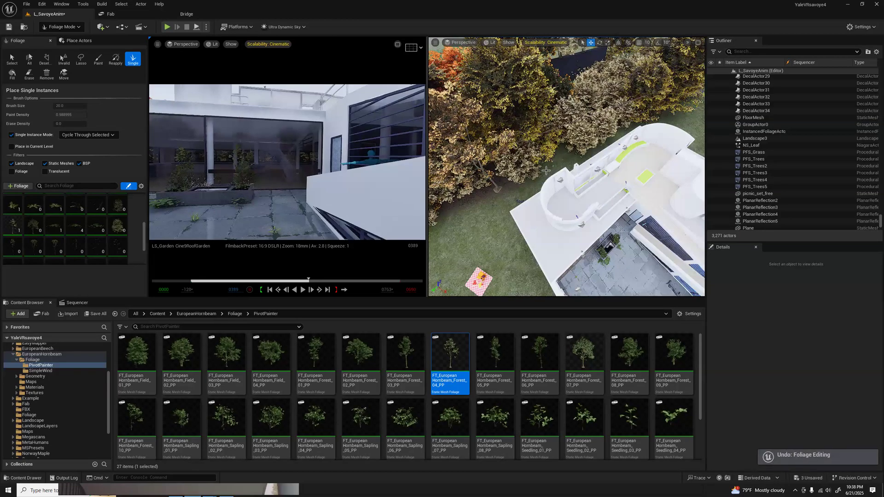
pyautogui.click(546, 171)
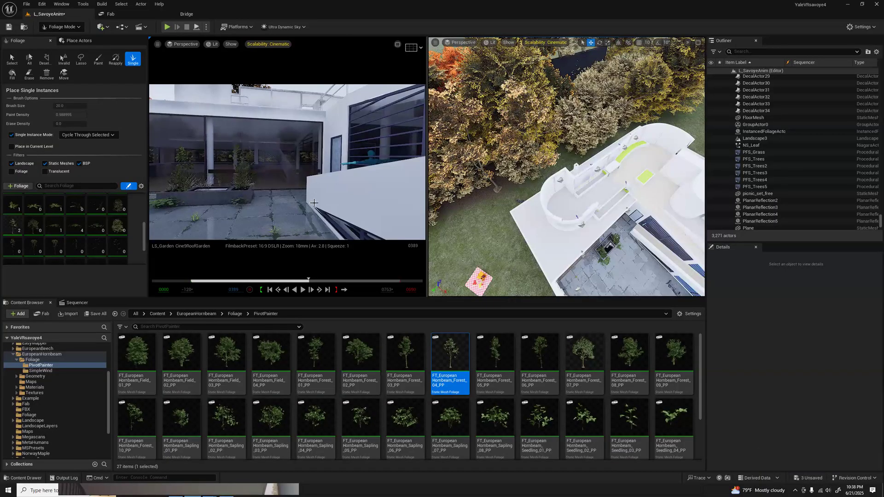
pyautogui.moveTo(289, 277); pyautogui.dragTo(334, 272)
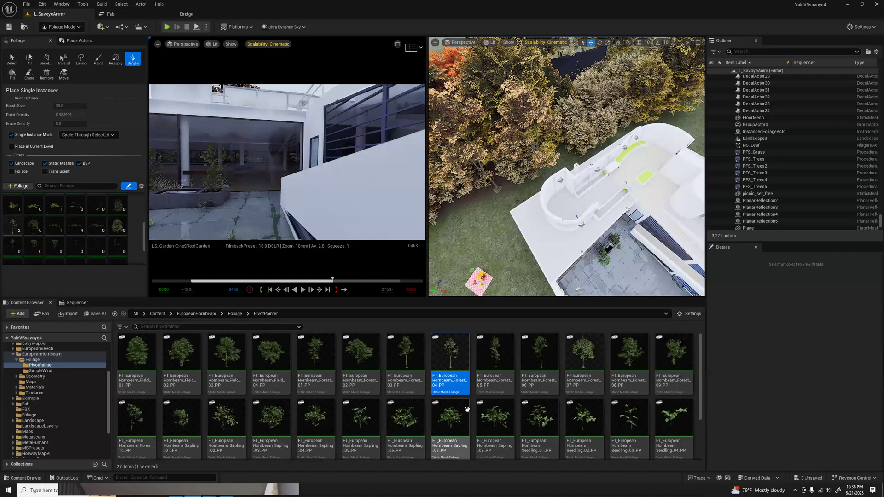
# Add FT_EuropeanHornbeam_Forest_09_PP from the PivotPainter folder to the foliage palette
pyautogui.scroll(-1, 506, 410)
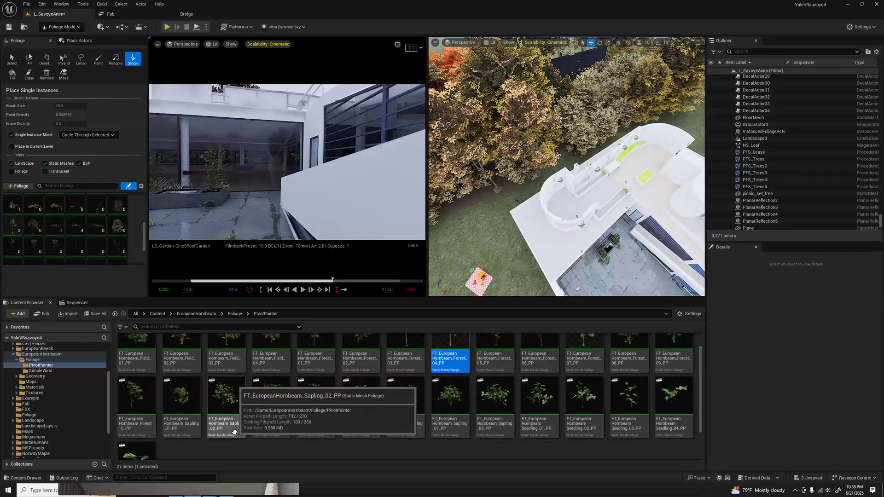
pyautogui.scroll(1, 234, 432)
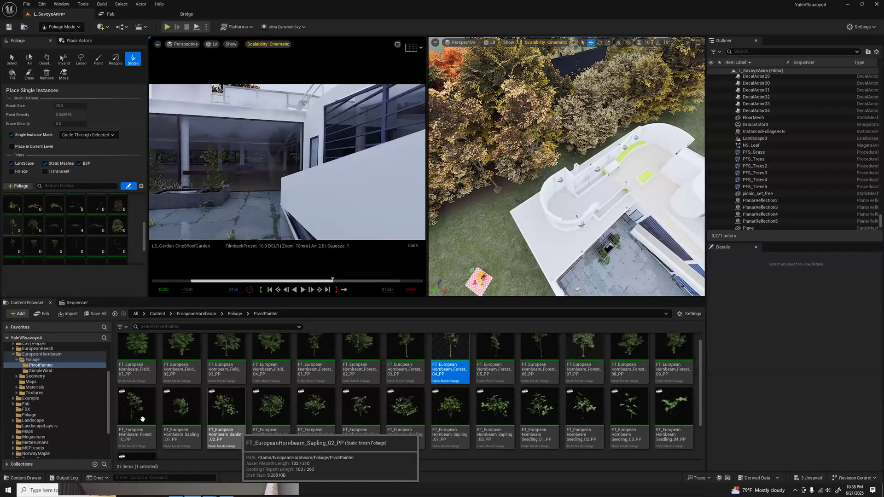
pyautogui.click(666, 349)
pyautogui.moveTo(634, 345); pyautogui.dragTo(93, 219)
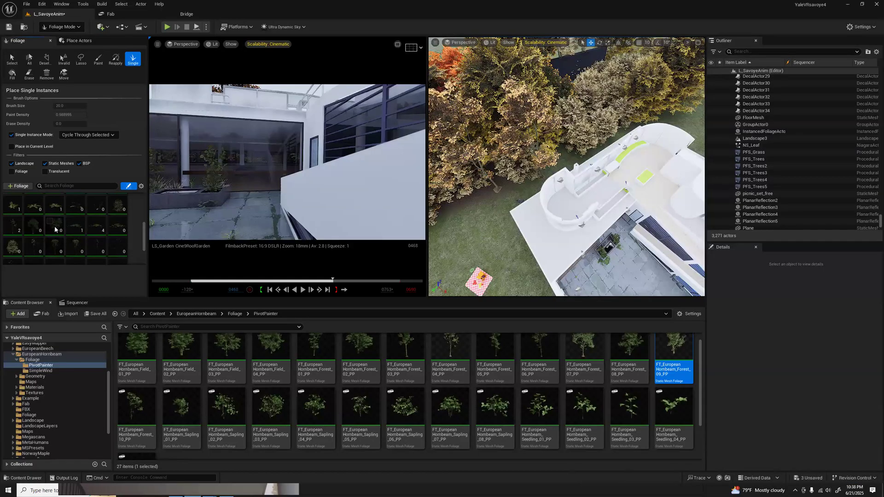
# Try single FT_EuropeanHornbeam_Forest_09_PP trees in the rooftop planter and on the roof terrace floor, undoing each placement
pyautogui.moveTo(641, 218); pyautogui.dragTo(620, 187, button='right')
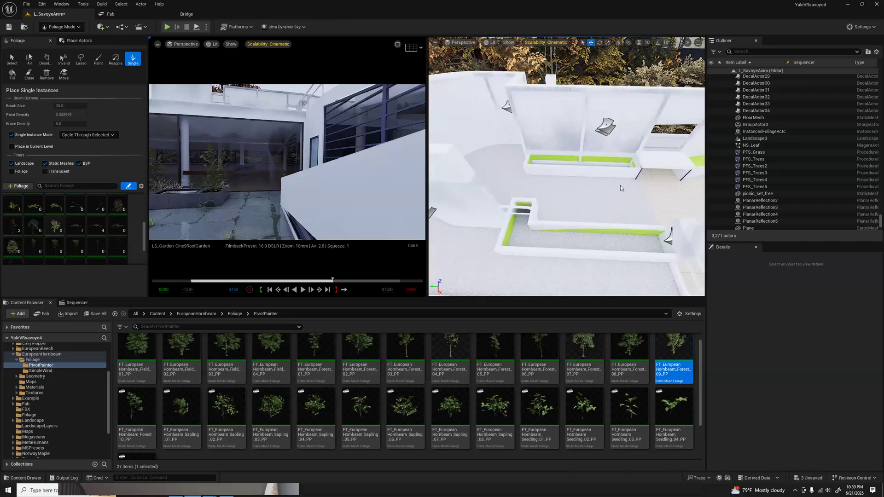
pyautogui.click(614, 162)
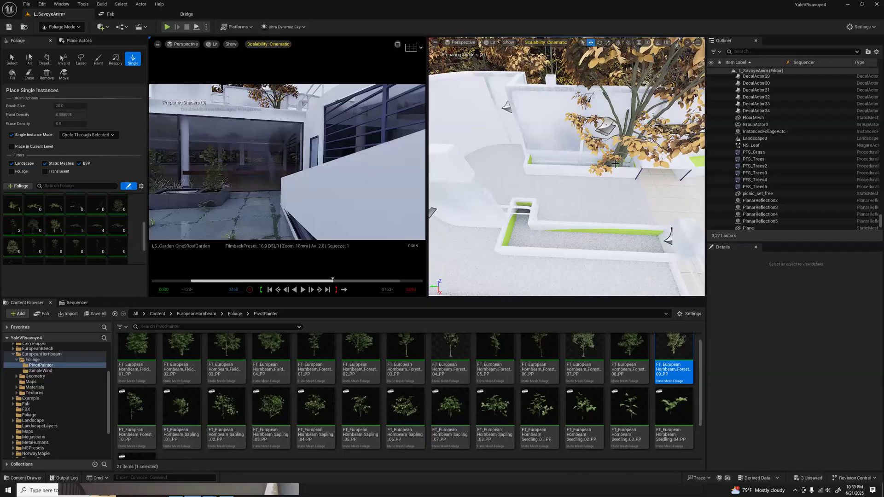
pyautogui.hotkey('ctrl', 'z')
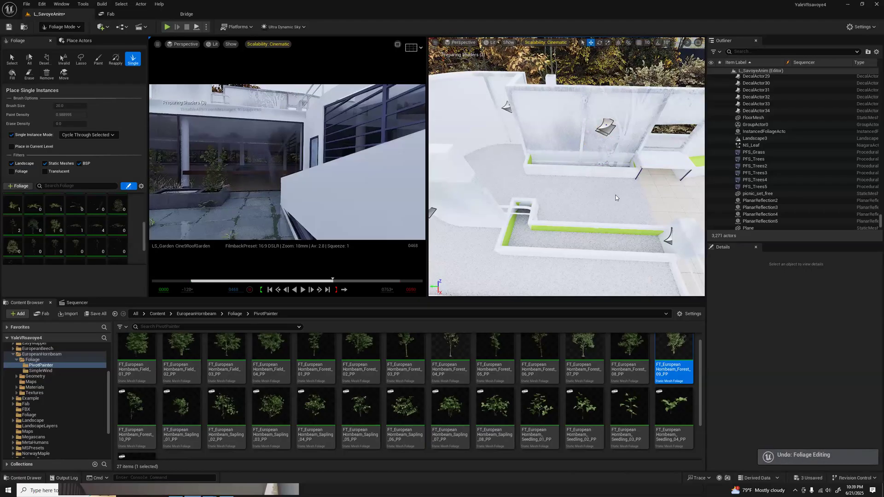
pyautogui.click(608, 196)
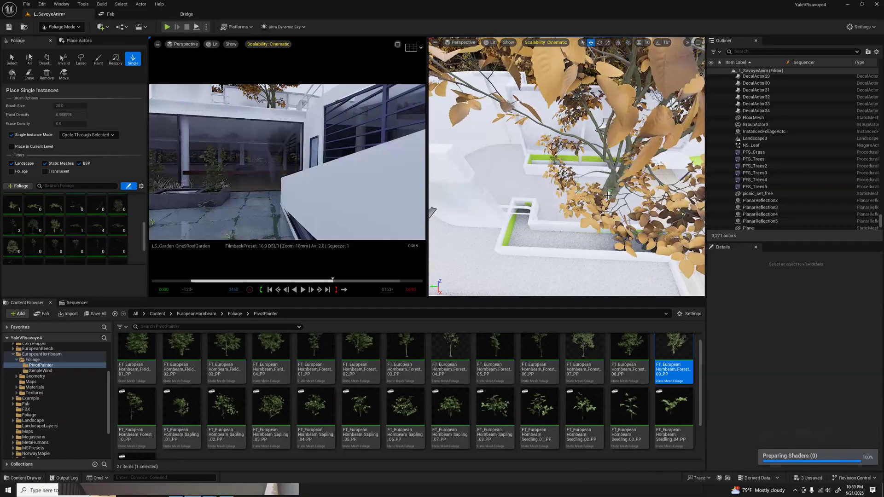
pyautogui.hotkey('ctrl', 'z')
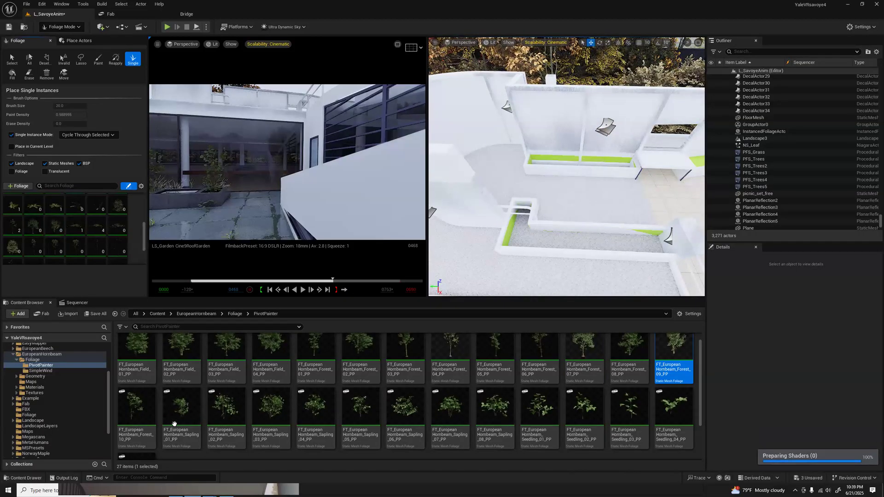
# Add FT_EuropeanHornbeam_Sapling_01_PP to the foliage palette, and try two single saplings in the long rooftop planter, undoing both
pyautogui.moveTo(187, 412); pyautogui.dragTo(114, 252)
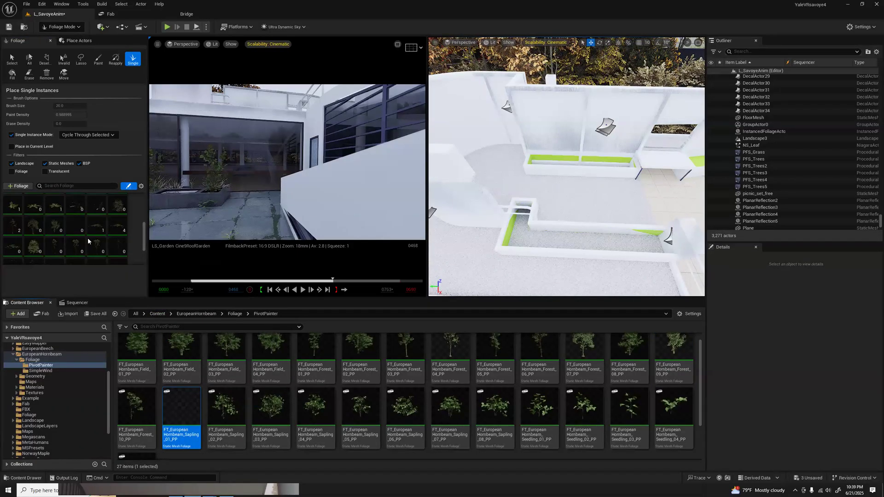
pyautogui.click(71, 222)
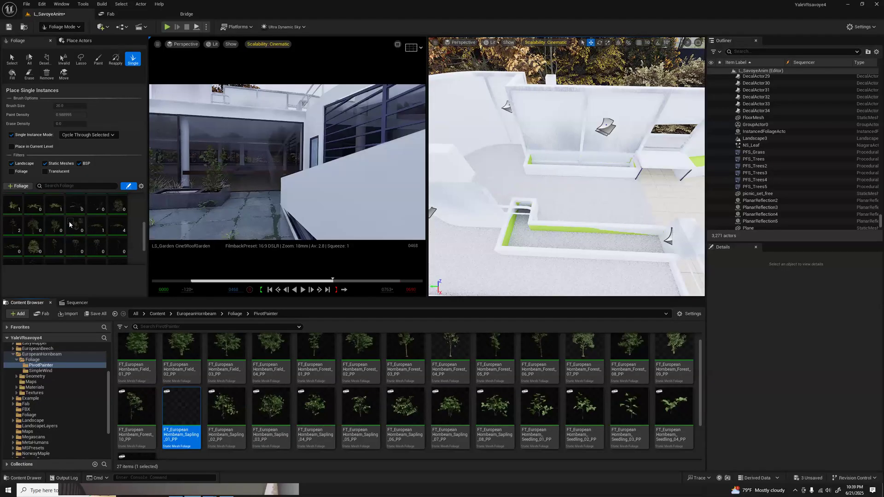
pyautogui.click(630, 240)
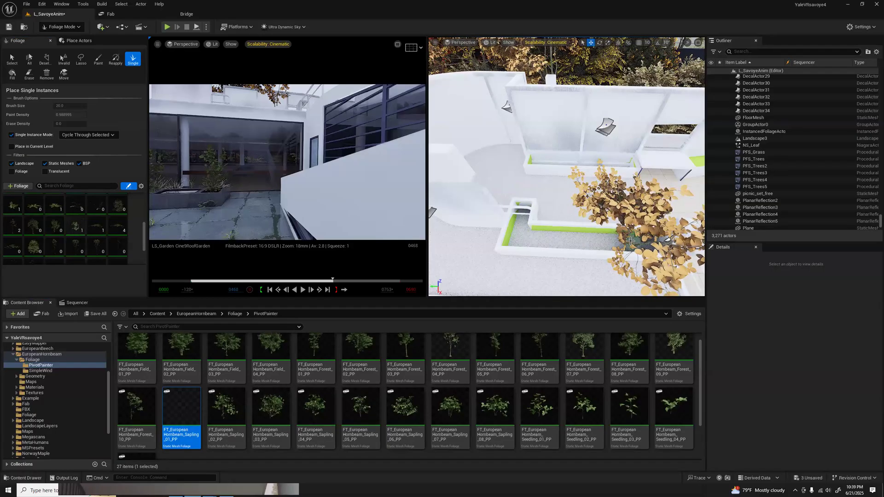
pyautogui.click(523, 235)
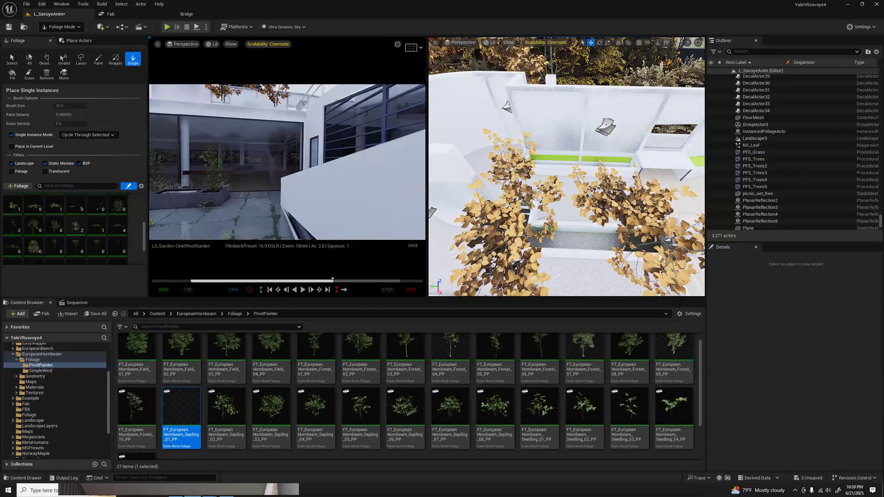
pyautogui.moveTo(526, 235)
pyautogui.mouseDown(button='right')
pyautogui.moveTo(525, 207)
pyautogui.moveTo(526, 232)
pyautogui.moveTo(510, 226)
pyautogui.moveTo(564, 239)
pyautogui.moveTo(563, 205)
pyautogui.mouseUp(button='right')
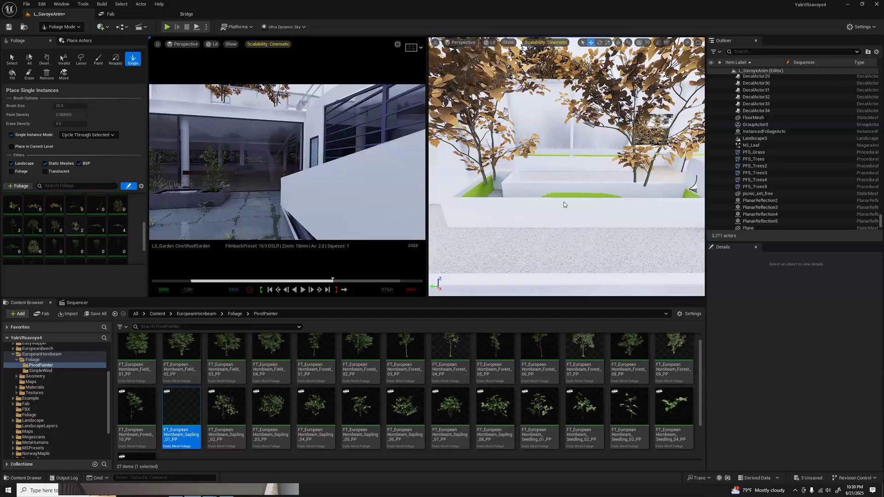
pyautogui.hotkey('ctrl', 'z')
pyautogui.hotkey('ctrl', 'z')
# Place one FT_EuropeanHornbeam_Sapling_01_PP on the roof terrace floor behind the long planter, undoing the first attempt inside the planter
pyautogui.moveTo(626, 201); pyautogui.dragTo(641, 211, button='right')
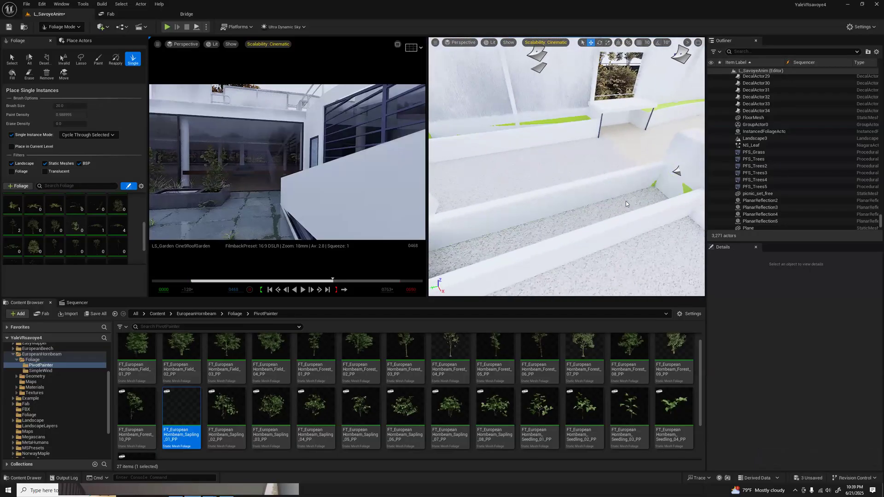
pyautogui.click(631, 198)
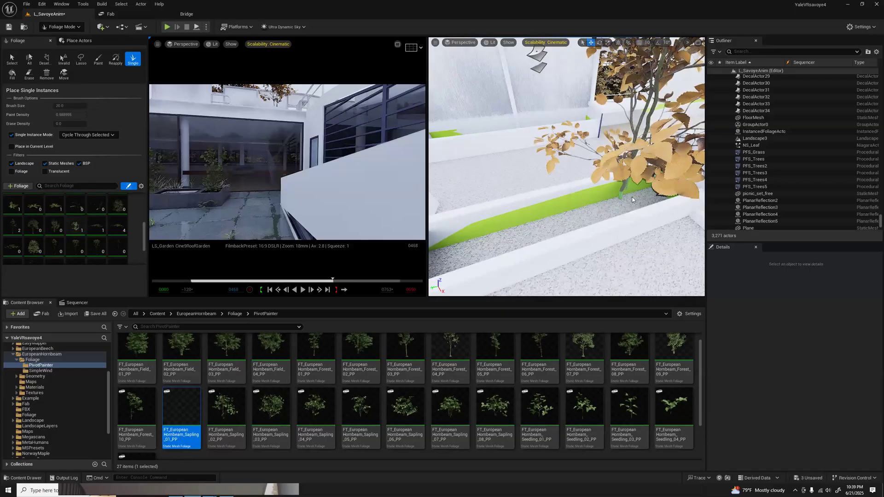
pyautogui.moveTo(632, 200)
pyautogui.mouseDown(button='right')
pyautogui.moveTo(617, 192)
pyautogui.moveTo(647, 216)
pyautogui.moveTo(595, 156)
pyautogui.mouseUp(button='right')
pyautogui.hotkey('ctrl', 'z')
pyautogui.click(595, 155)
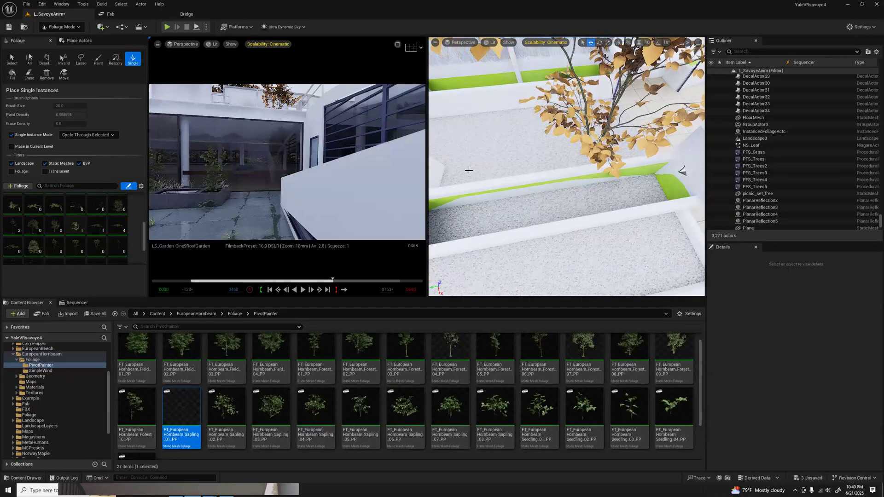
# Try a second FT_EuropeanHornbeam_Sapling_01_PP on the roof terrace floor near the planter's far corner, and undo it
pyautogui.moveTo(489, 139); pyautogui.dragTo(524, 139, button='right')
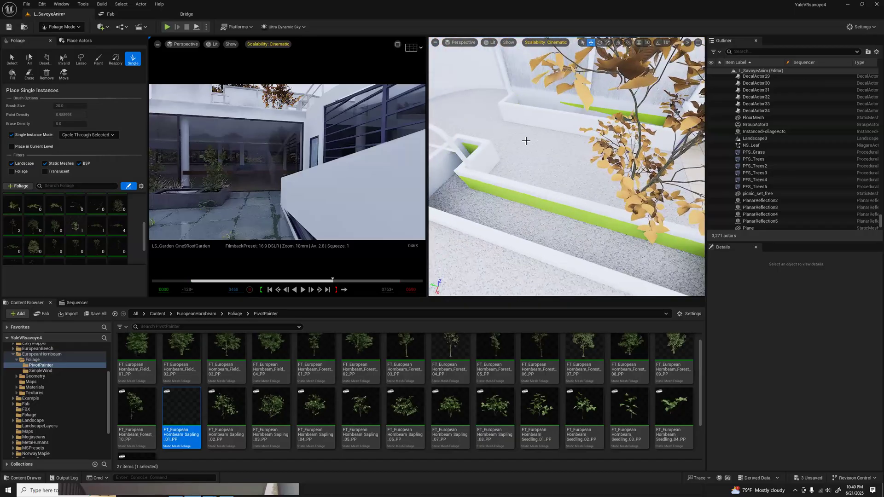
pyautogui.click(546, 138)
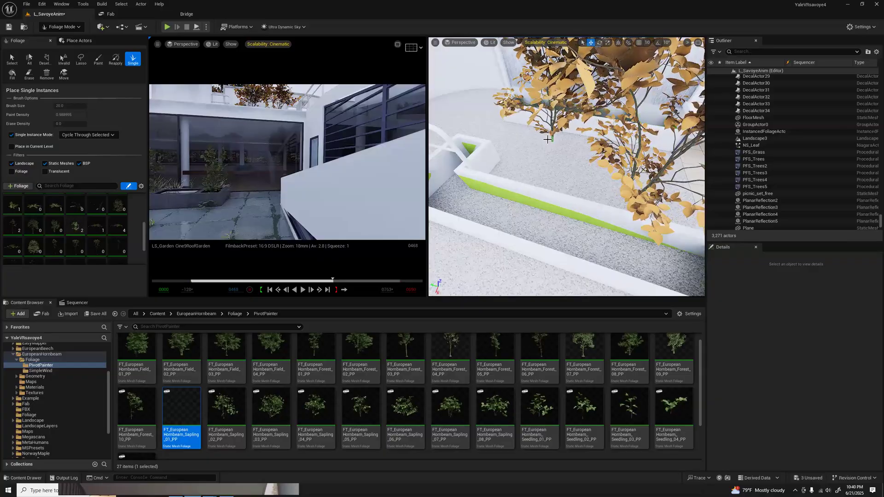
pyautogui.hotkey('ctrl', 'z')
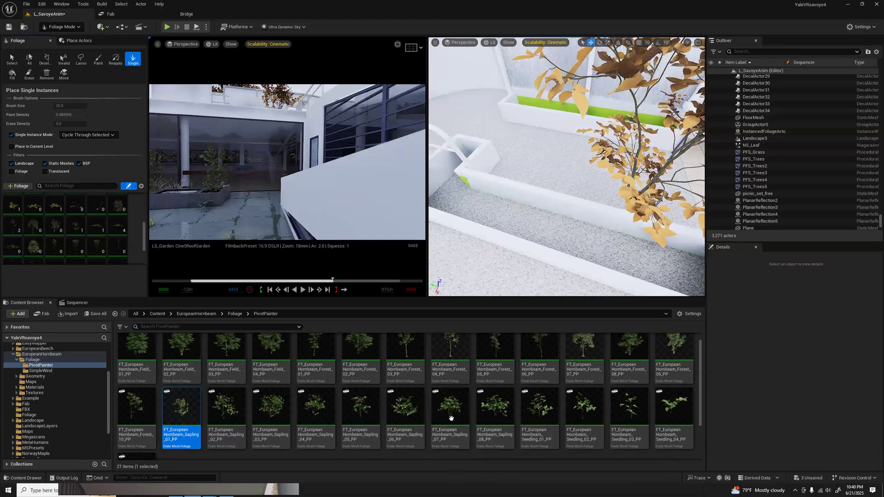
# Add FT_EuropeanHornbeam_Sapling_07_PP to the palette, place one beside the first sapling on the roof terrace, and scrub the shot to frame 0278
pyautogui.moveTo(469, 420); pyautogui.dragTo(103, 205)
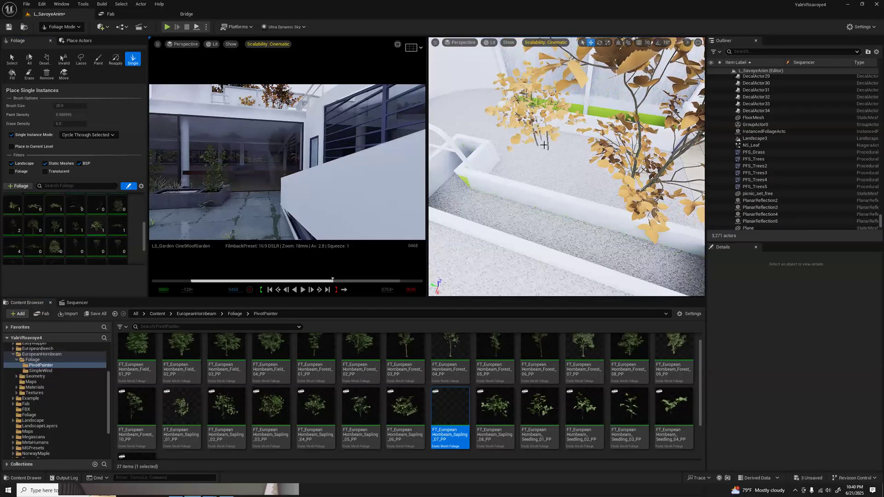
pyautogui.moveTo(647, 150); pyautogui.dragTo(690, 154, button='right')
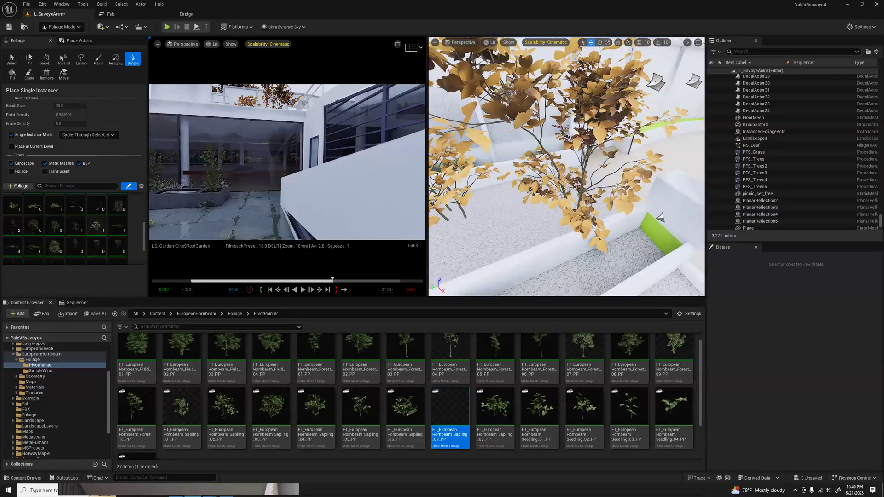
pyautogui.moveTo(524, 212); pyautogui.dragTo(503, 214, button='right')
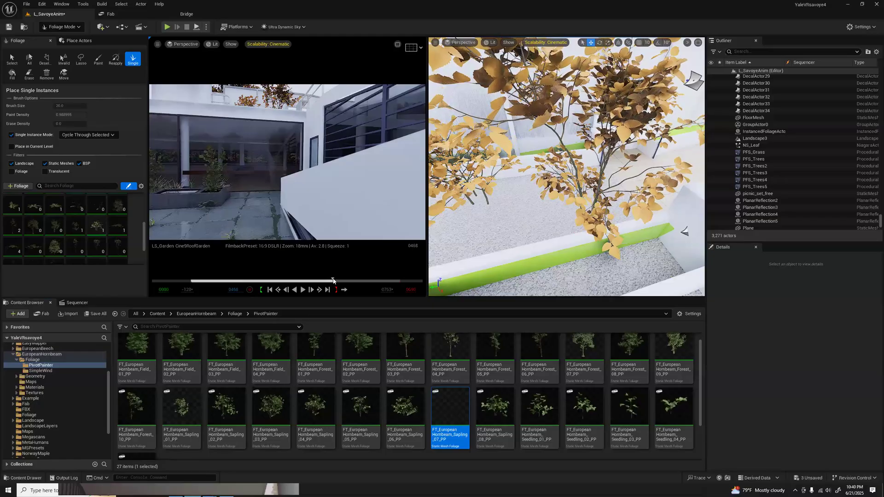
pyautogui.moveTo(315, 281); pyautogui.dragTo(275, 281)
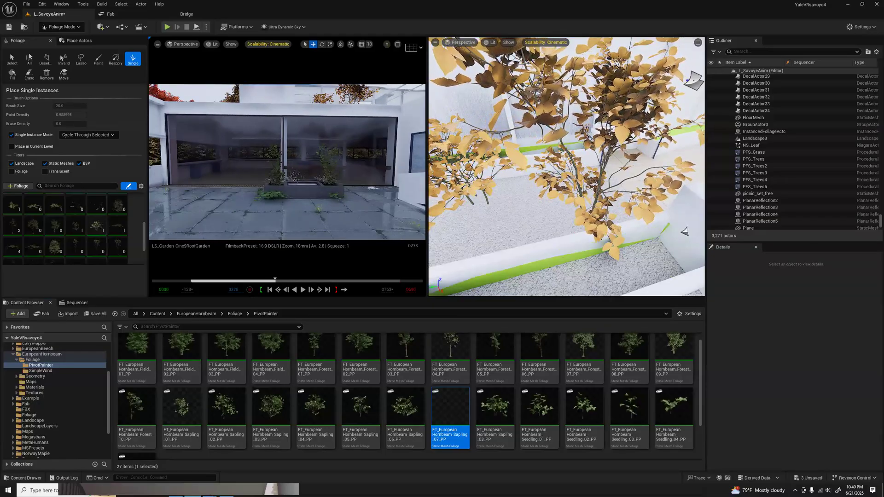
# Erase the climbing green plants at both ends of the small skylight planter, and deactivate their two foliage types
pyautogui.moveTo(566, 184); pyautogui.dragTo(552, 196, button='right')
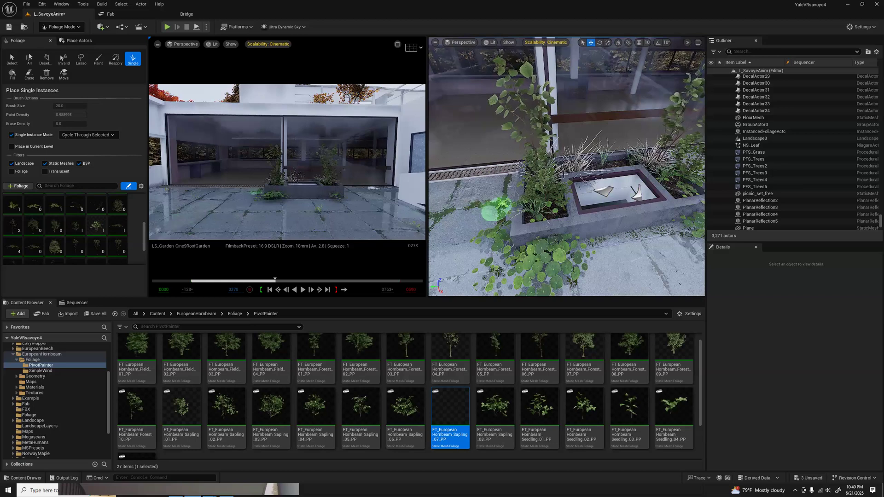
pyautogui.scroll(4, 61, 231)
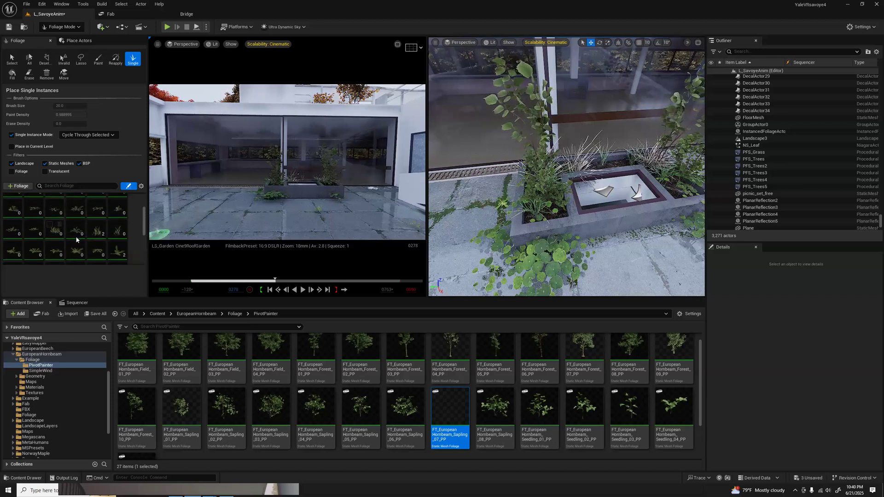
pyautogui.scroll(1, 101, 232)
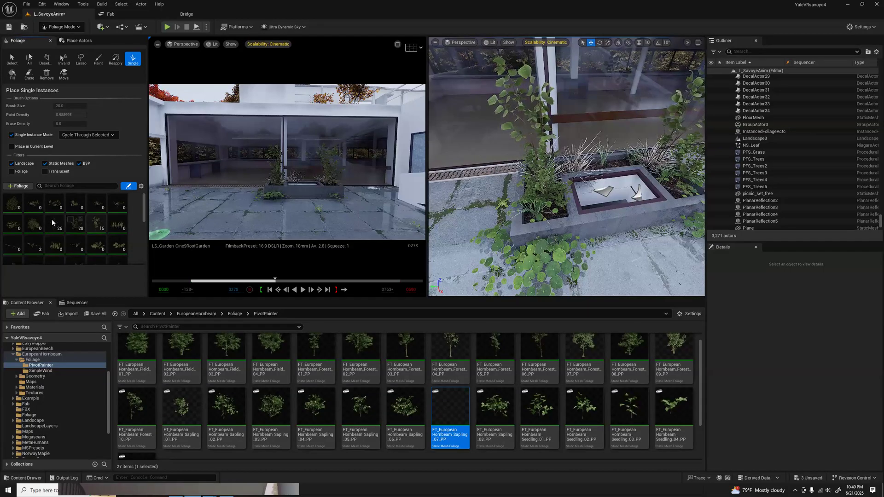
pyautogui.click(544, 208)
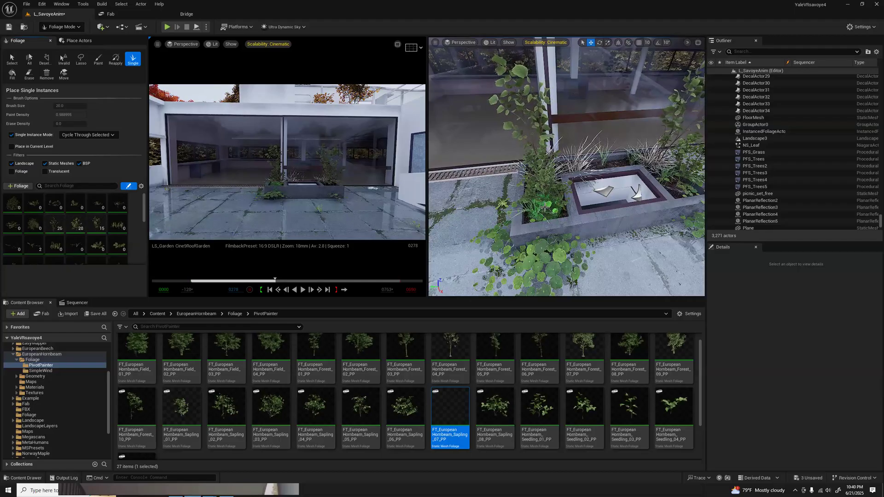
pyautogui.keyDown('shift'); pyautogui.click(549, 192); pyautogui.keyUp('shift')
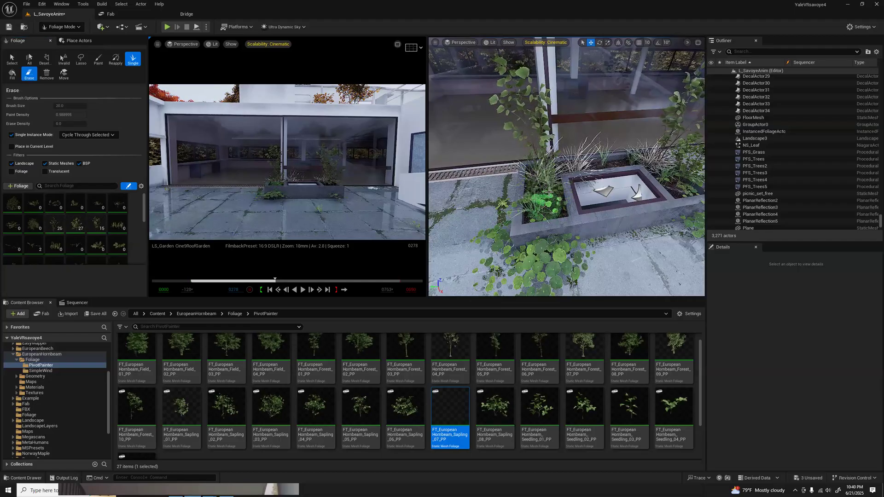
pyautogui.keyDown('shift'); pyautogui.click(661, 163); pyautogui.keyUp('shift')
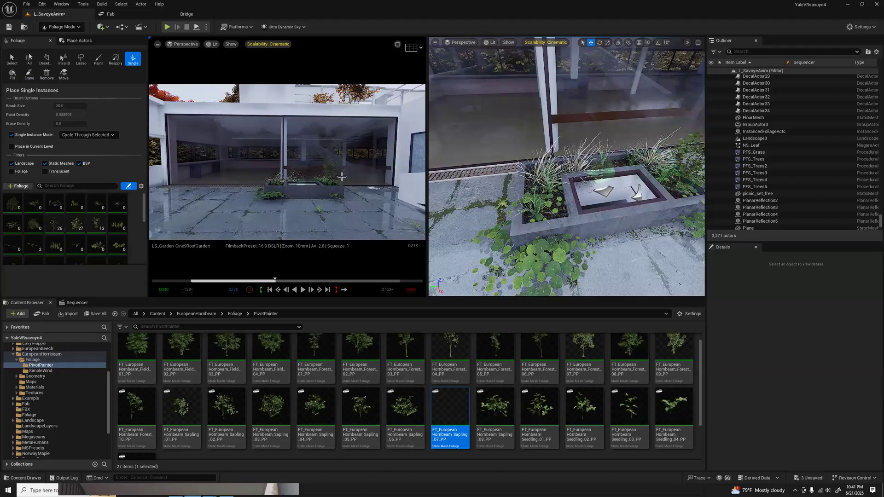
pyautogui.keyDown('shift'); pyautogui.click(686, 171); pyautogui.keyUp('shift')
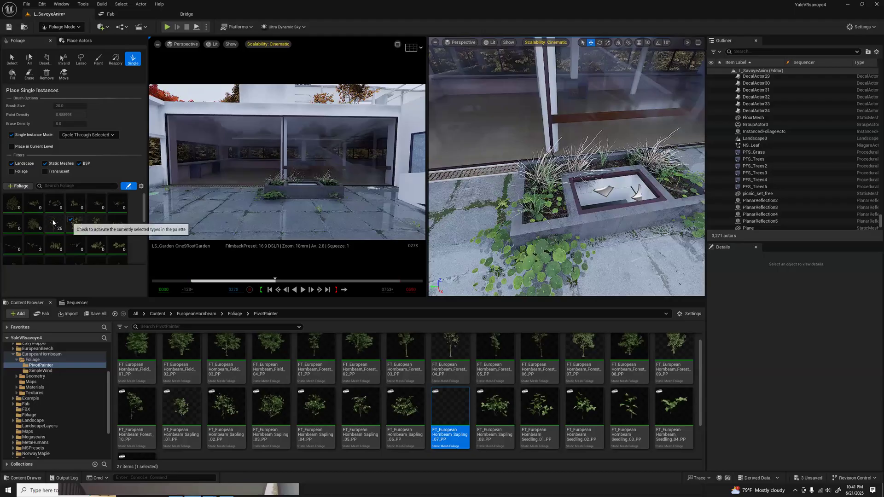
pyautogui.click(70, 220)
pyautogui.click(92, 220)
# Try a single FT_EuropeanHornbeam_Sapling_07_PP in the near end of the skylight planter, and undo it
pyautogui.scroll(-2, 103, 226)
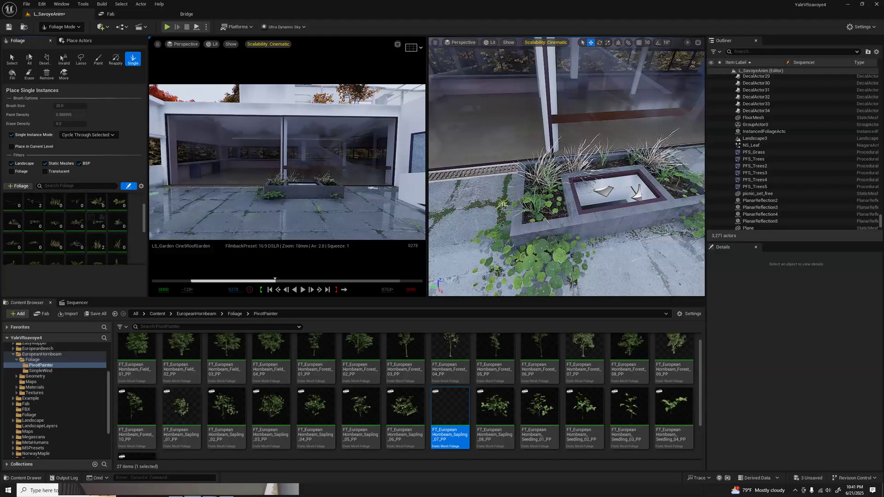
pyautogui.click(545, 199)
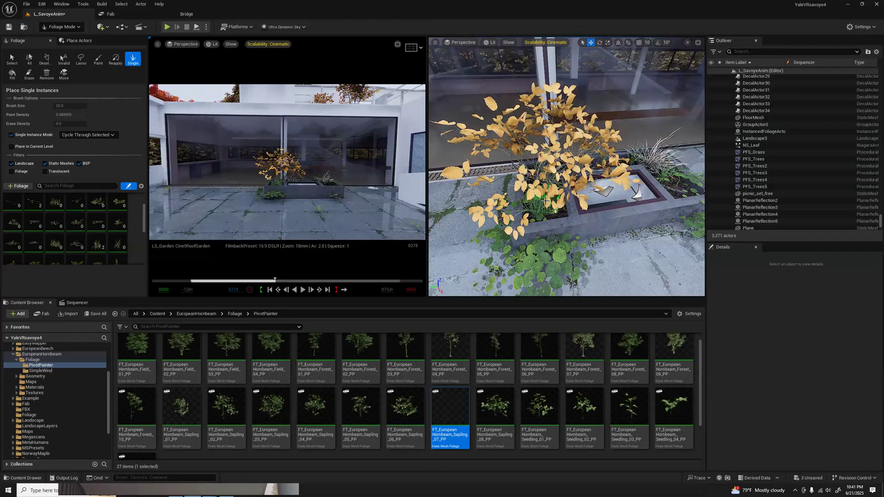
pyautogui.hotkey('ctrl', 'z')
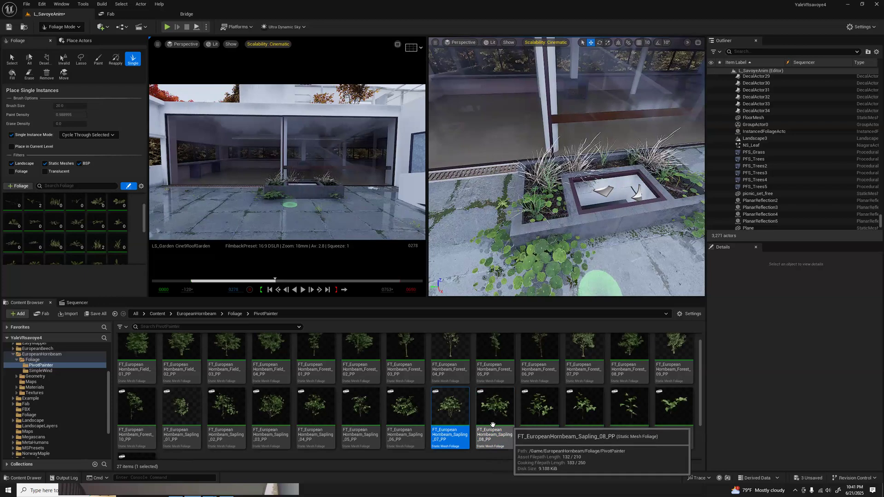
# Add FT_EuropeanHornbeam_Sapling_08_PP to the foliage palette and deactivate FT_EuropeanHornbeam_Sapling_07_PP
pyautogui.moveTo(408, 417)
pyautogui.mouseDown()
pyautogui.moveTo(183, 286)
pyautogui.moveTo(415, 422)
pyautogui.mouseUp()
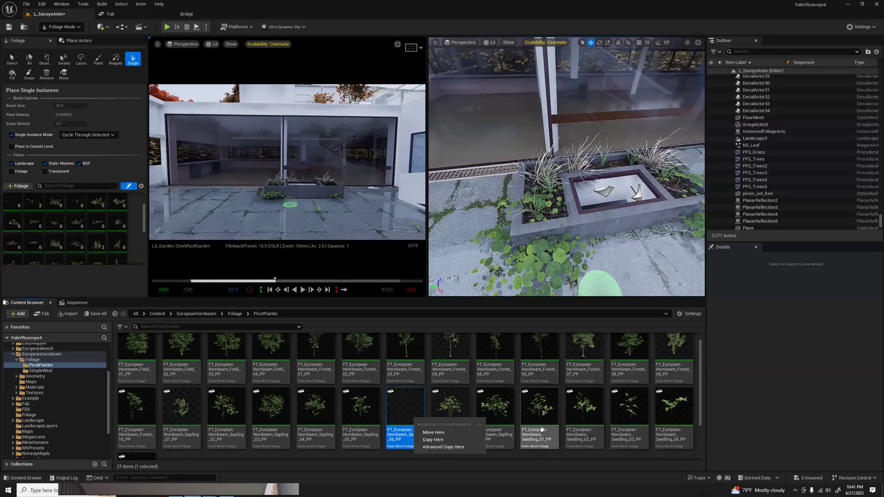
pyautogui.click(502, 414)
pyautogui.moveTo(264, 295); pyautogui.dragTo(100, 221)
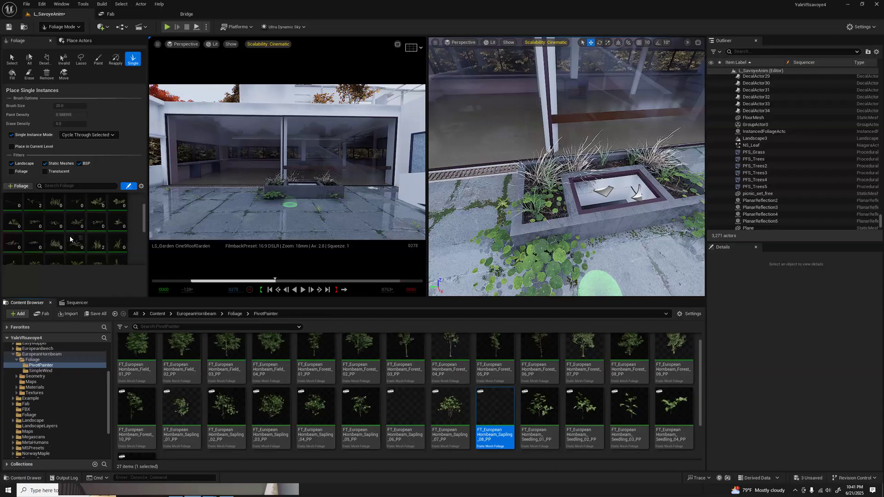
pyautogui.scroll(-1, 42, 231)
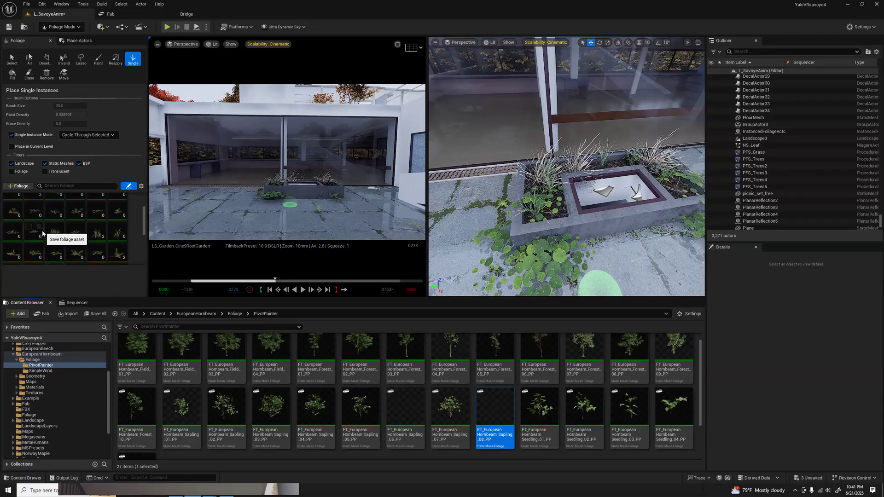
pyautogui.scroll(2, 44, 233)
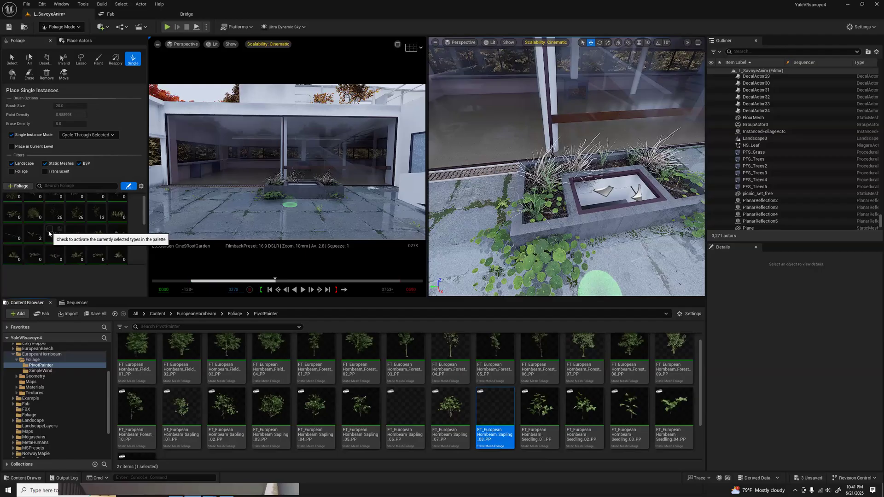
pyautogui.scroll(-1, 49, 233)
pyautogui.scroll(-2, 53, 235)
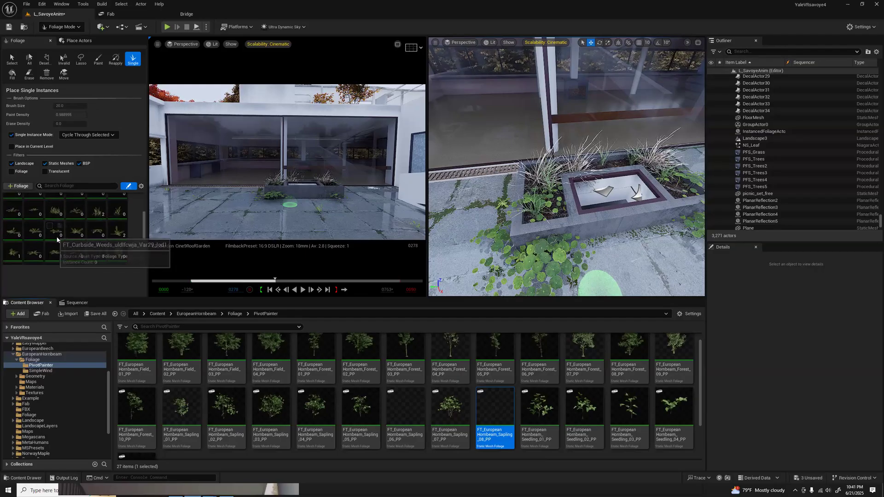
pyautogui.scroll(-1, 57, 246)
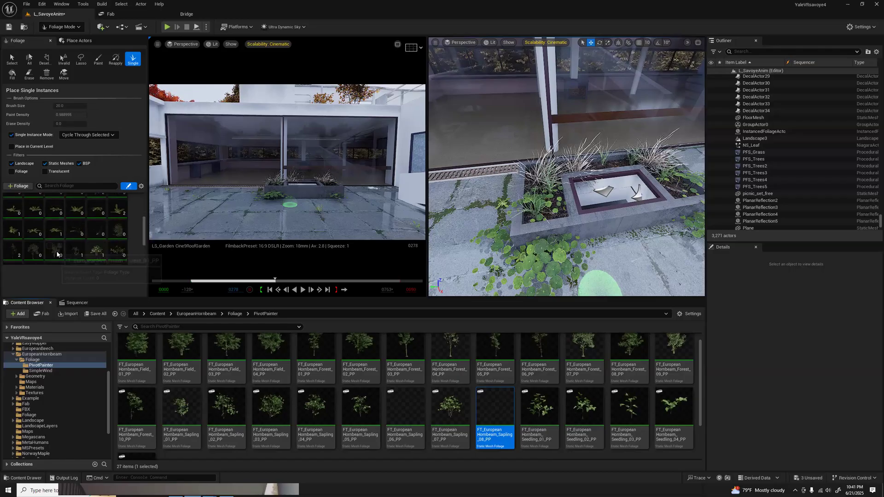
pyautogui.scroll(-1, 57, 253)
pyautogui.click(92, 235)
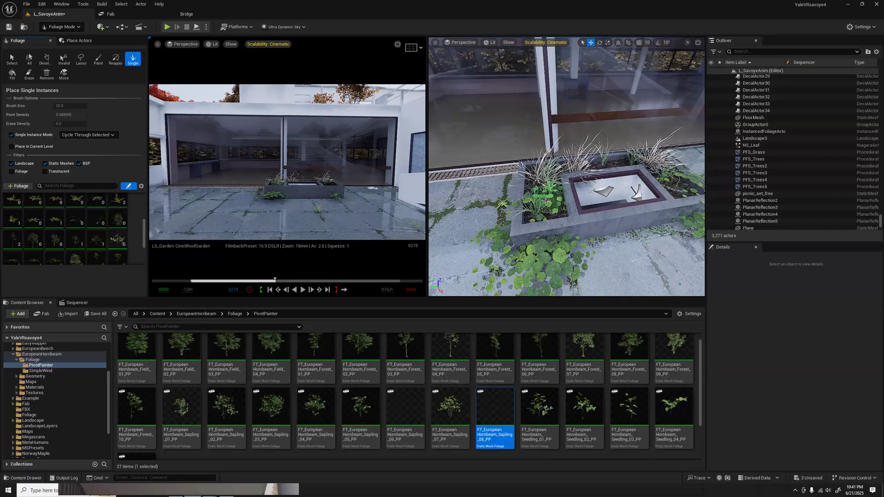
# Try two FT_EuropeanHornbeam_Sapling_08_PP and one FT_EuropeanHornbeam_Sapling_07_PP in the skylight planter, and undo all three
pyautogui.click(547, 204)
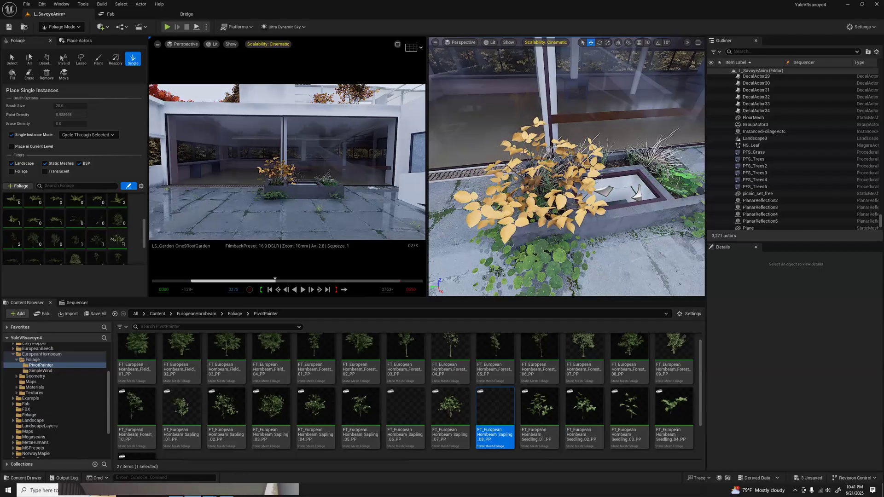
pyautogui.click(627, 166)
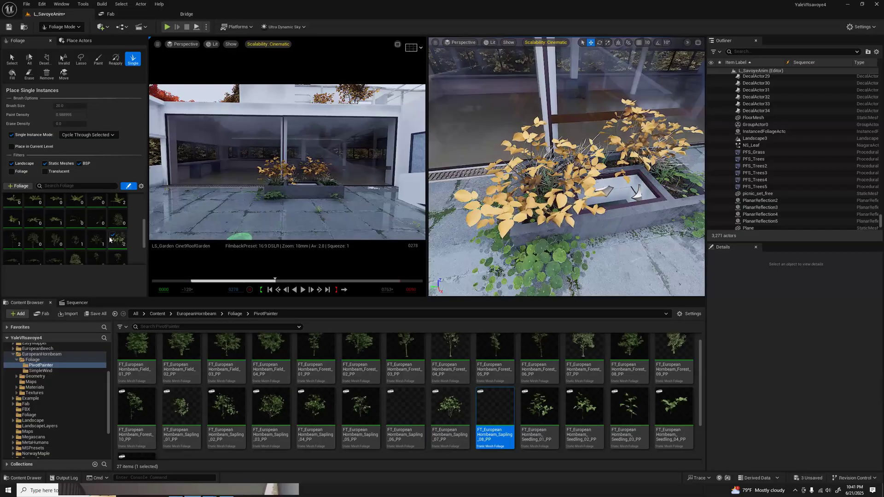
pyautogui.click(91, 235)
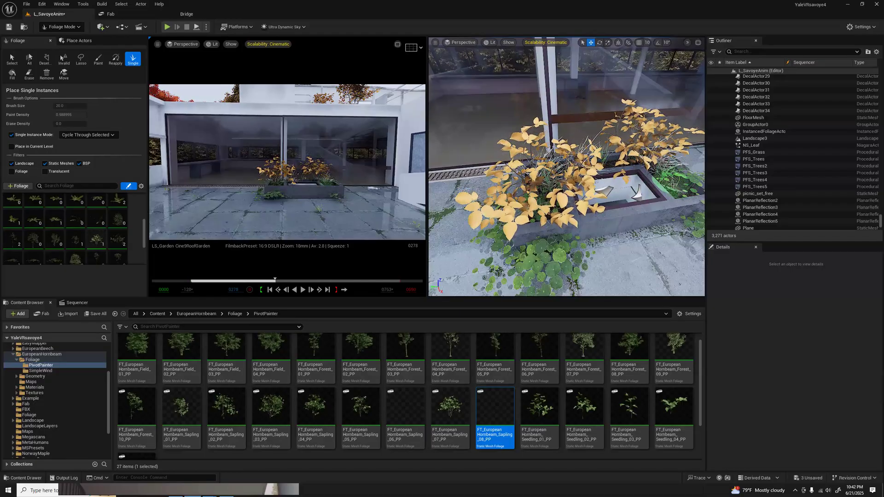
pyautogui.click(674, 179)
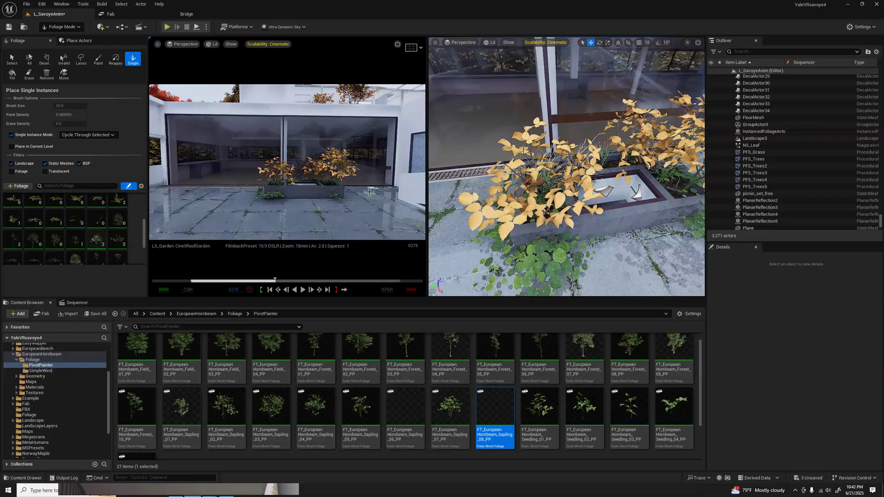
pyautogui.hotkey('ctrl', 'z')
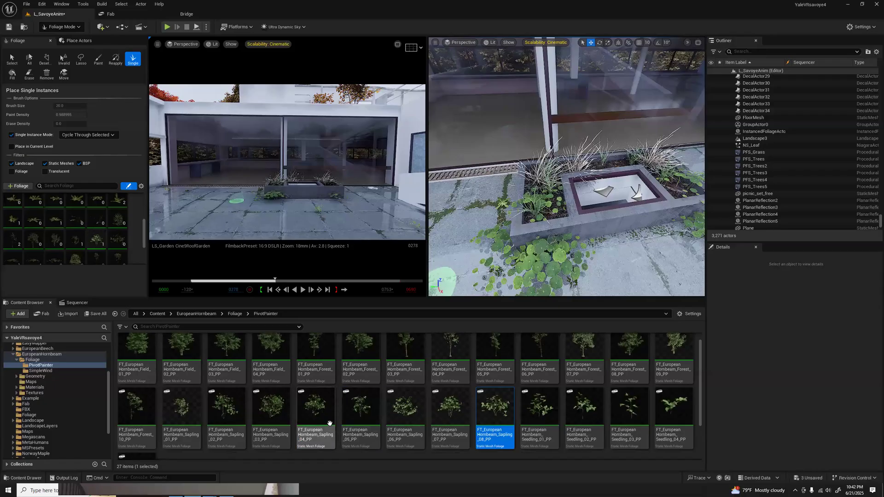
# Add FT_EuropeanHornbeam_Sapling_05_PP to the foliage palette, and place one FT_EuropeanHornbeam_Sapling_08_PP in the skylight planter's near end
pyautogui.moveTo(363, 409); pyautogui.dragTo(106, 249)
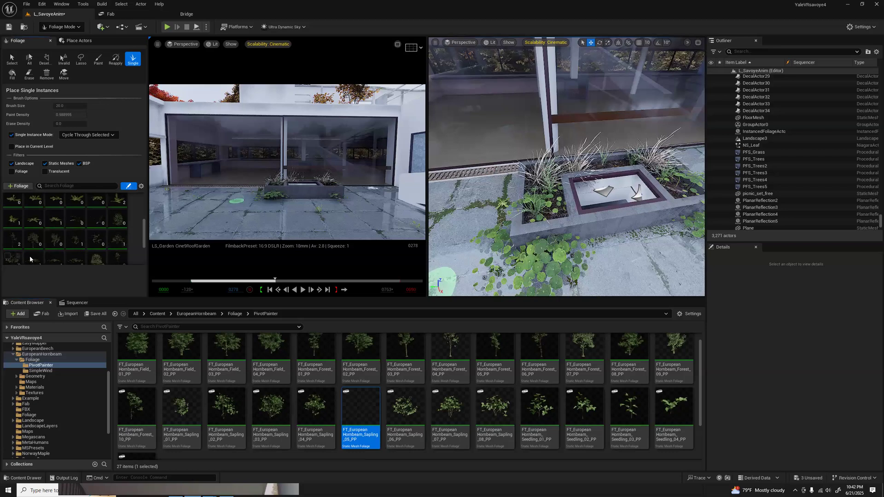
pyautogui.click(547, 202)
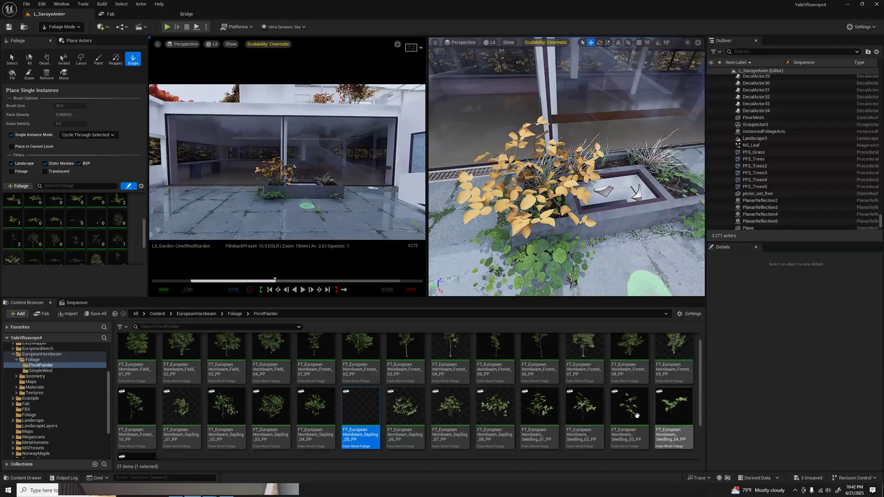
# Add FT_EuropeanHornbeam_Seedling_03_PP to the foliage palette and place one at the far end of the skylight planter
pyautogui.moveTo(633, 414); pyautogui.dragTo(116, 227)
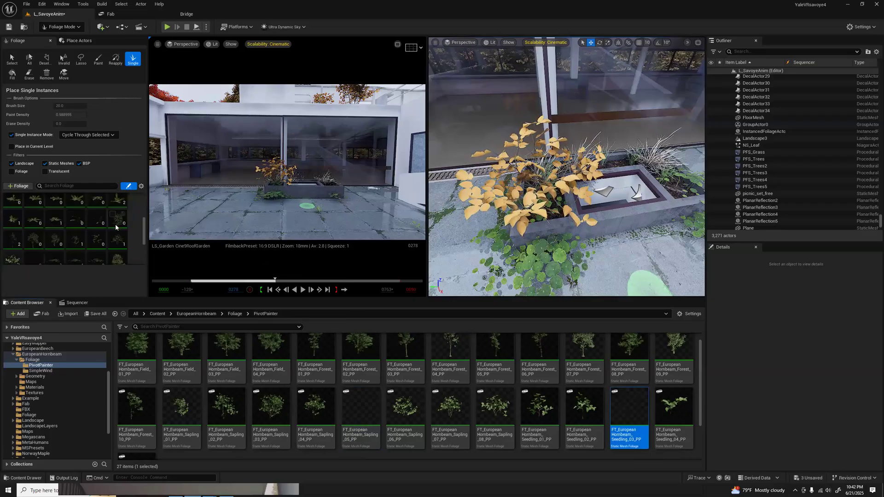
pyautogui.scroll(-2, 88, 235)
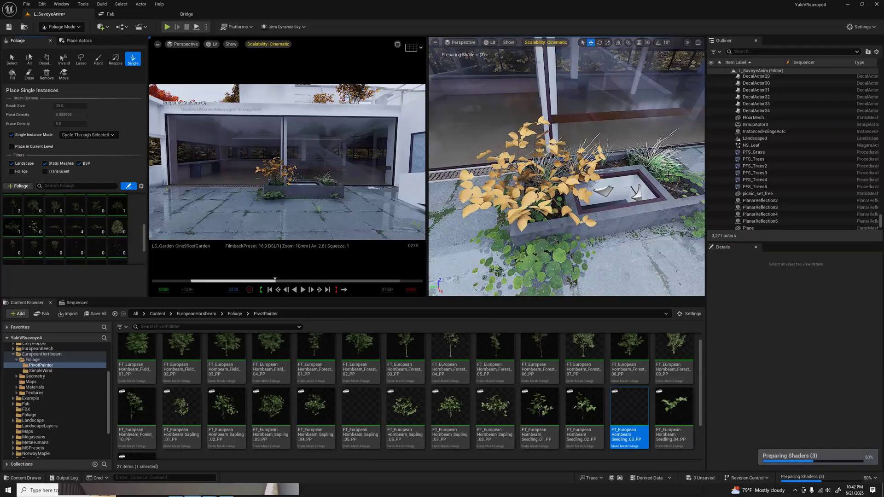
pyautogui.click(651, 187)
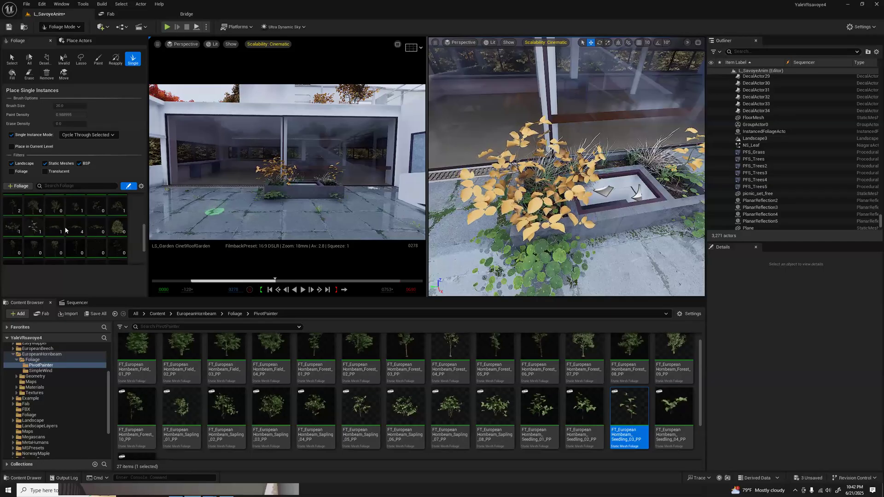
# Activate the upright grass foliage type and erase its instances around the sapling in the skylight planter's near end
pyautogui.scroll(-2, 114, 231)
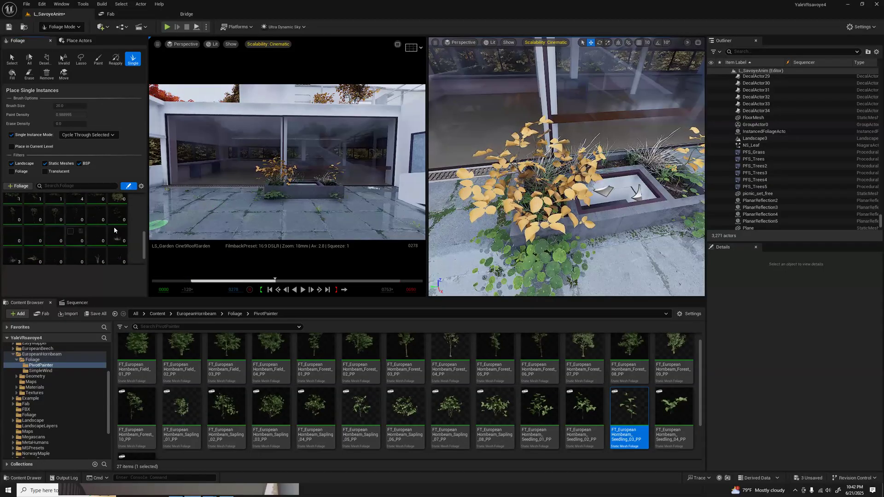
pyautogui.scroll(-1, 111, 232)
pyautogui.click(93, 242)
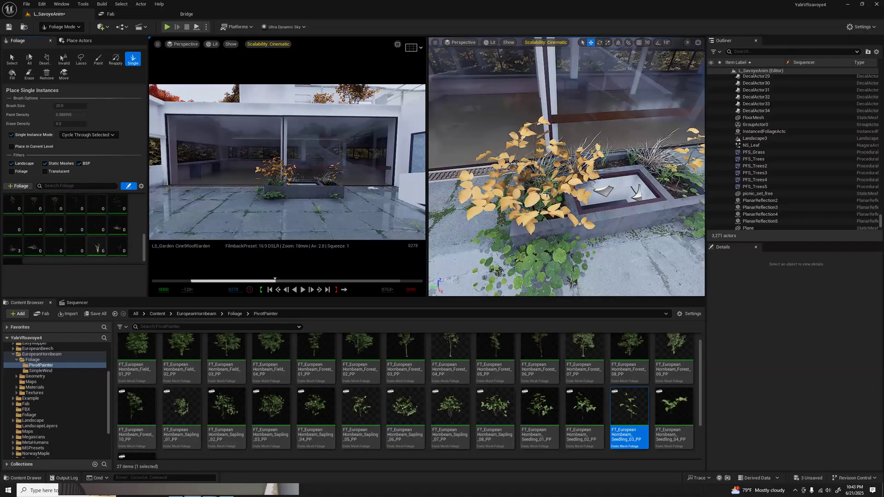
pyautogui.keyDown('shift'); pyautogui.click(533, 210); pyautogui.keyUp('shift')
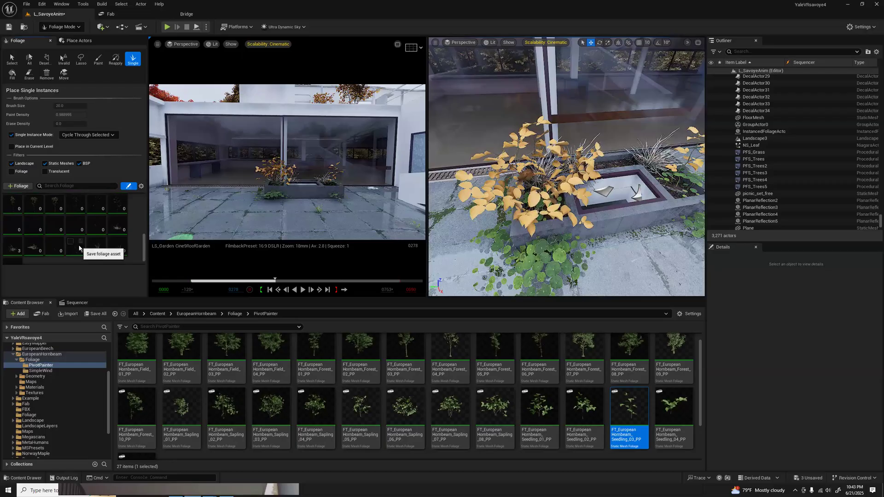
# Try one large spiky grass clump around the sapling in the skylight planter's near end, and undo it
pyautogui.scroll(1, 101, 242)
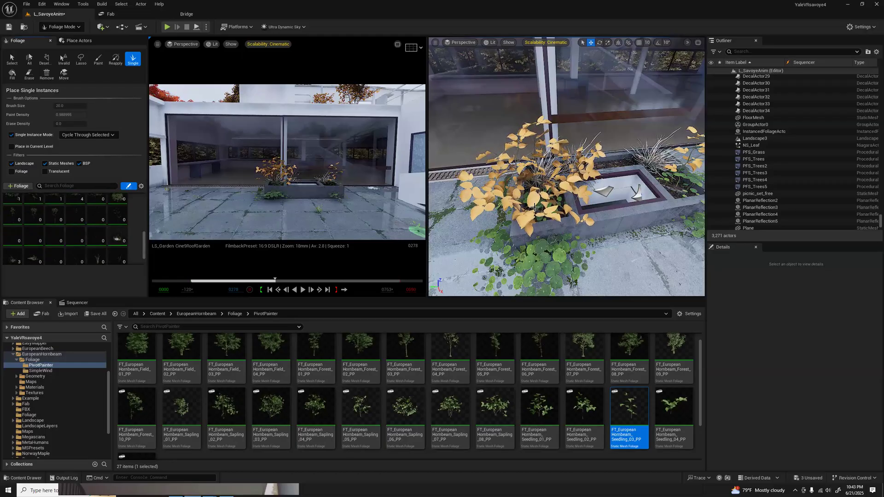
pyautogui.click(548, 207)
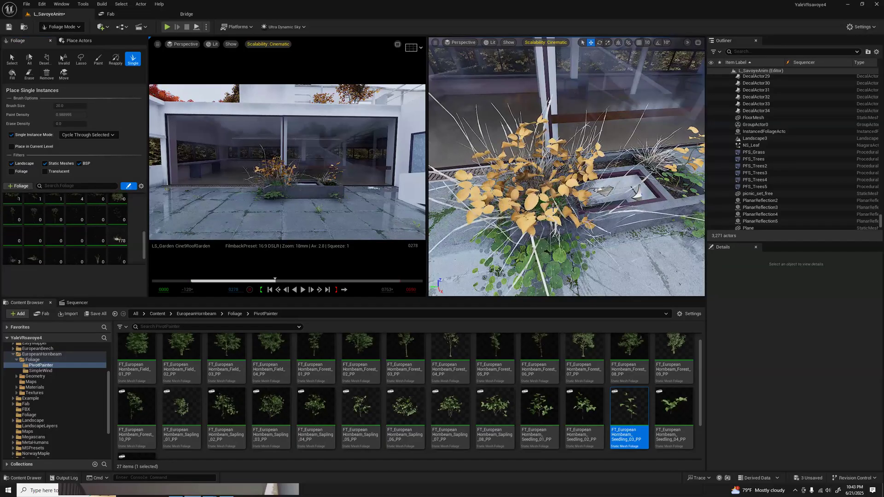
pyautogui.hotkey('ctrl', 'z')
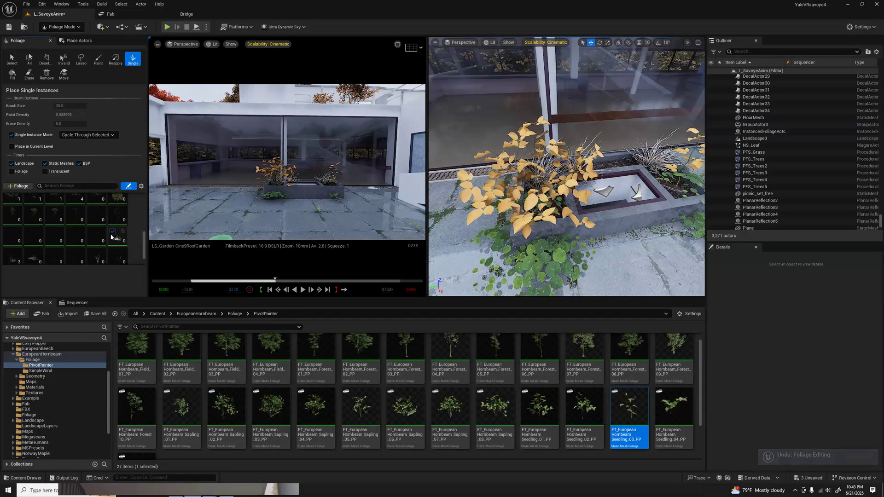
# Place one smaller grass clump from another foliage type beside the seedling at the skylight planter's far end
pyautogui.scroll(-1, 17, 247)
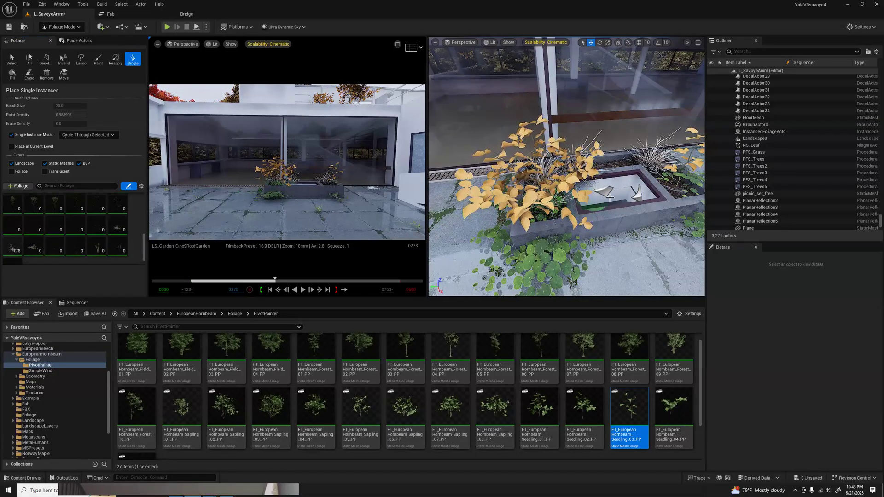
pyautogui.click(677, 182)
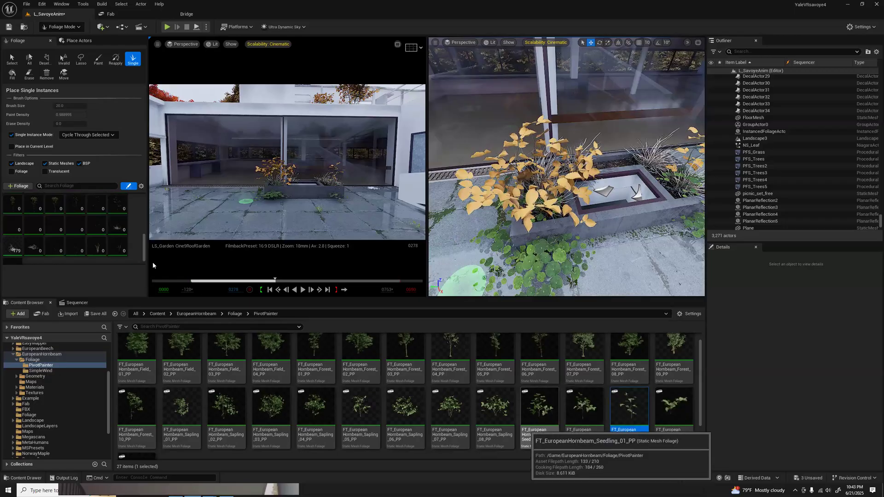
pyautogui.click(65, 27)
pyautogui.click(69, 36)
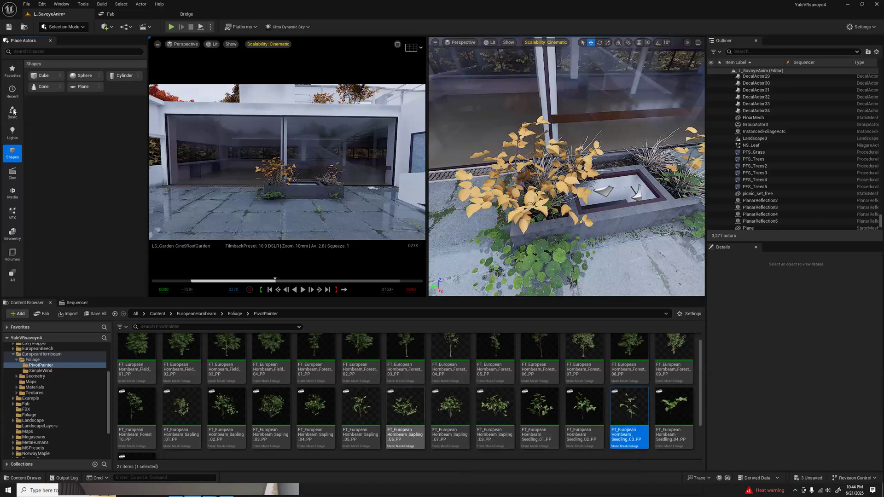
pyautogui.click(81, 28)
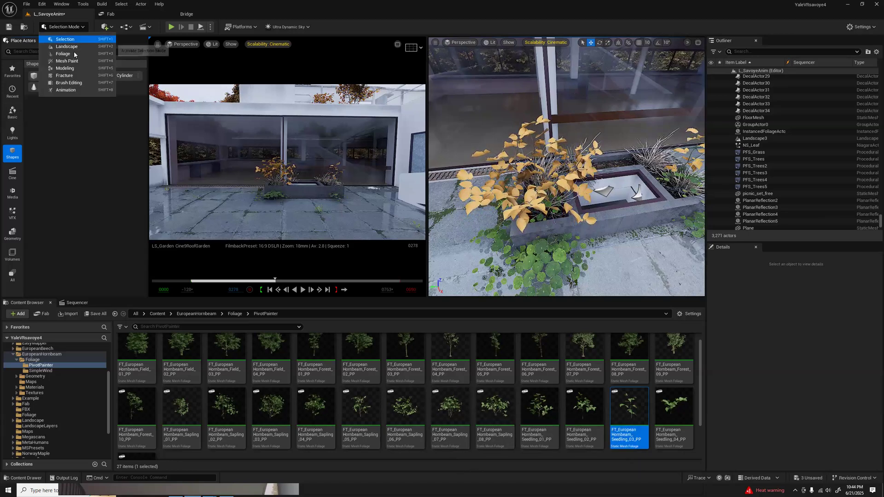
pyautogui.click(59, 54)
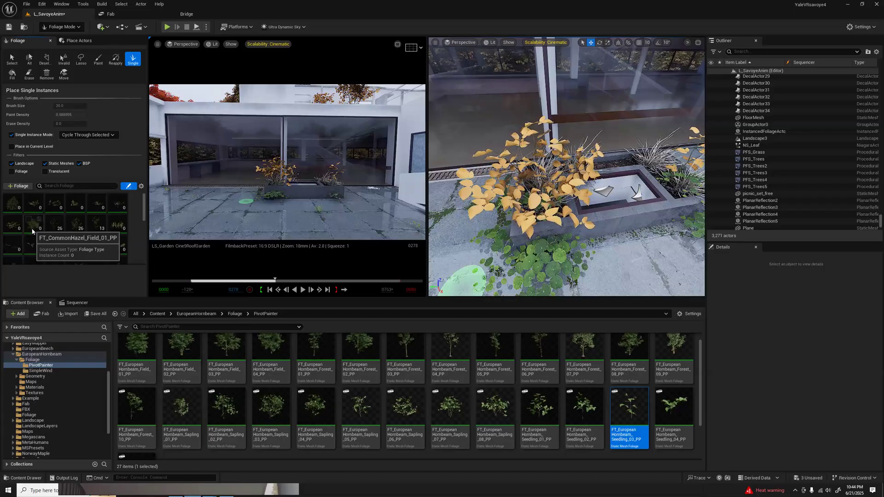
# Open the TwoSided material instance of the mesh used by FT_EuropeanHornbeam_Sapling_07_PP
pyautogui.scroll(-2, 77, 241)
pyautogui.scroll(-3, 77, 239)
pyautogui.scroll(-1, 77, 240)
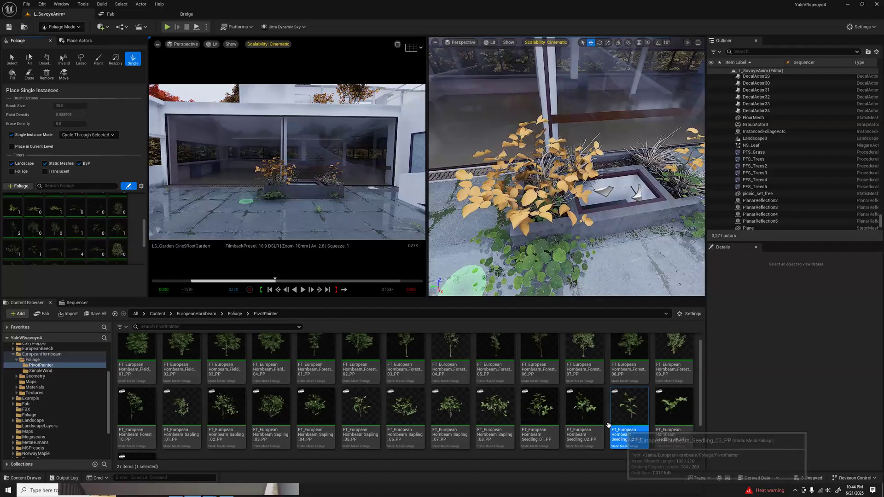
pyautogui.doubleClick(450, 412)
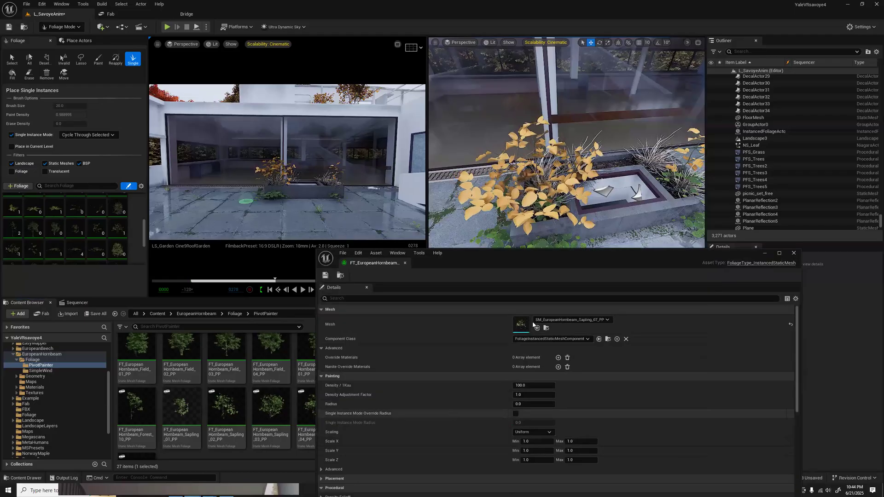
pyautogui.moveTo(507, 250); pyautogui.dragTo(338, 212)
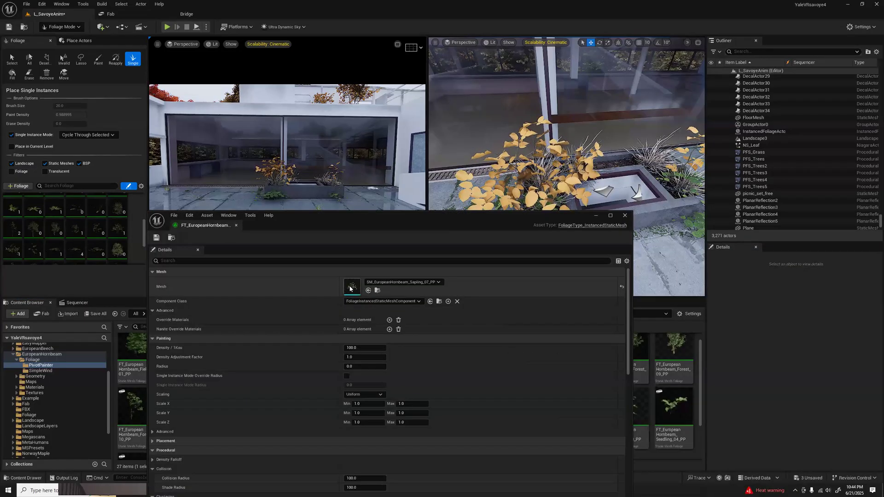
pyautogui.doubleClick(350, 286)
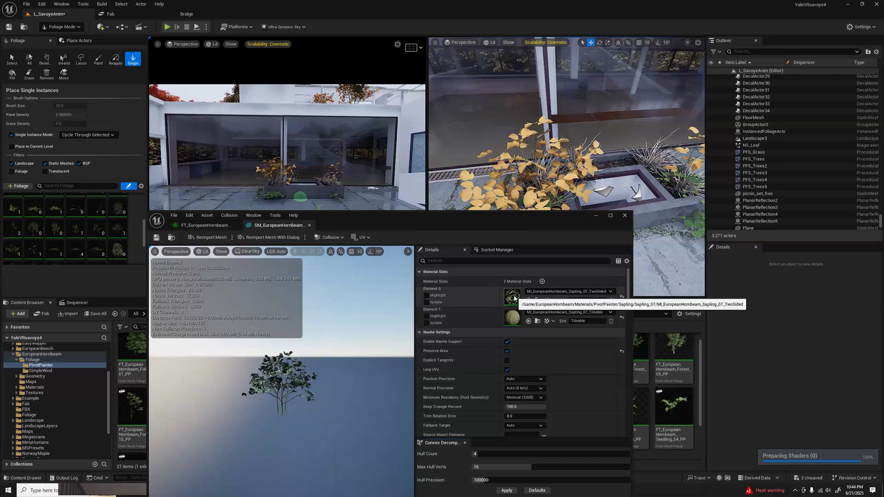
pyautogui.doubleClick(514, 298)
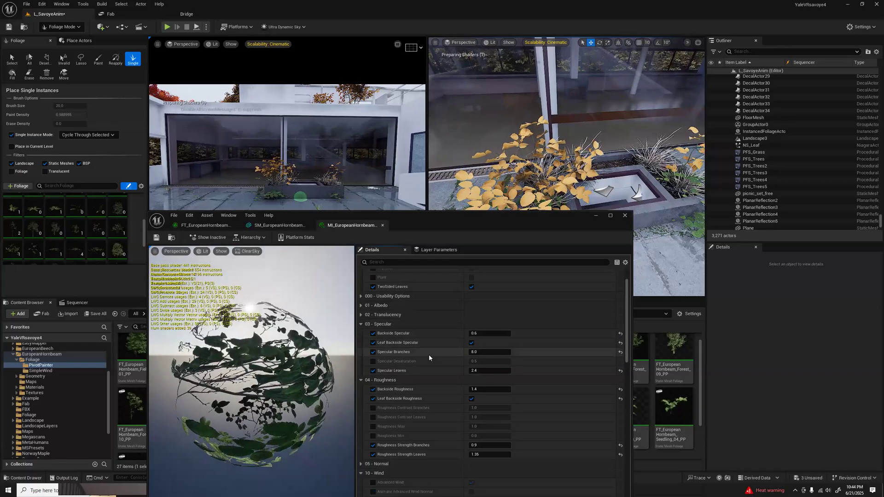
# Enable the Advanced Wind override in the Sapling_07 material's Wind parameters, and try Advanced Wind off and back on
pyautogui.scroll(-1, 429, 354)
pyautogui.scroll(-1, 429, 355)
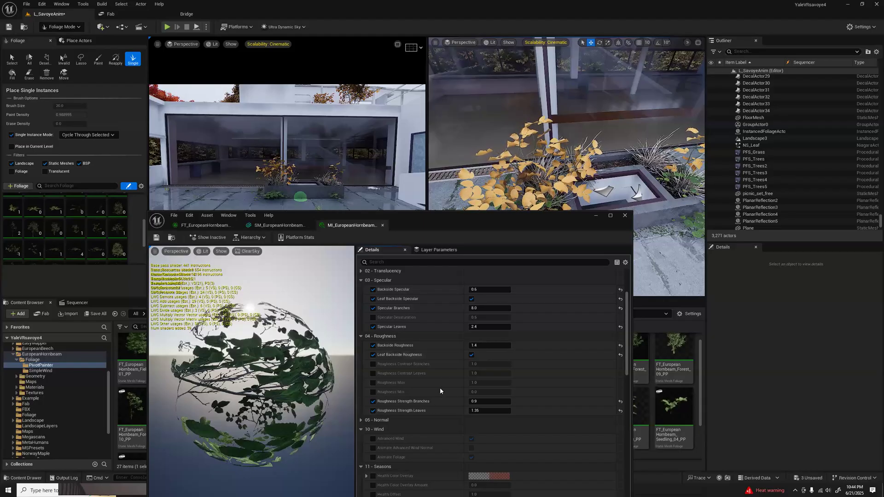
pyautogui.scroll(-1, 433, 372)
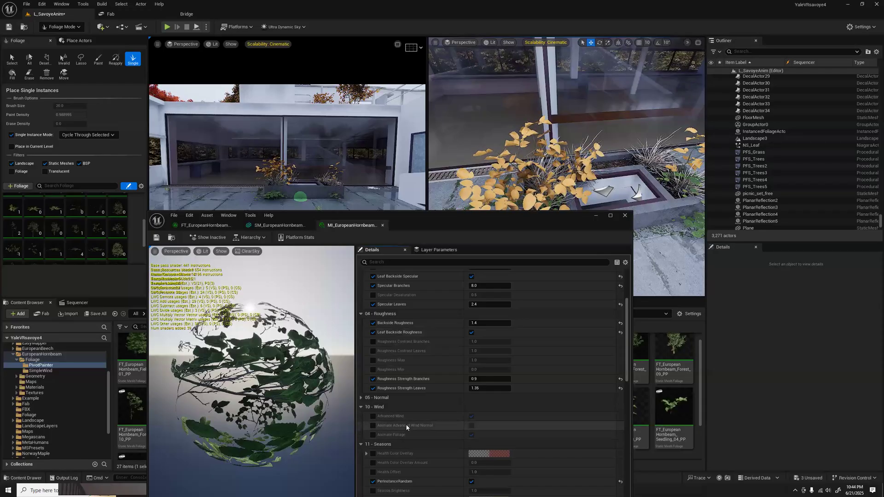
pyautogui.scroll(-1, 407, 421)
pyautogui.scroll(-3, 407, 421)
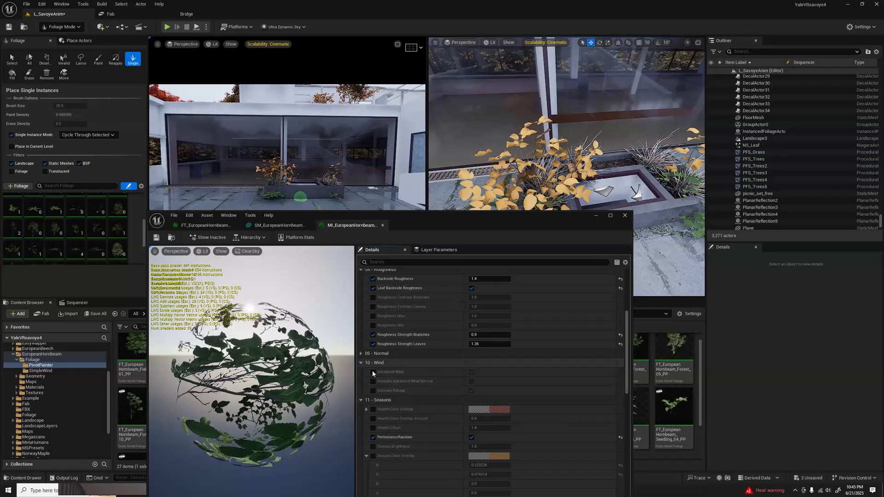
pyautogui.click(373, 372)
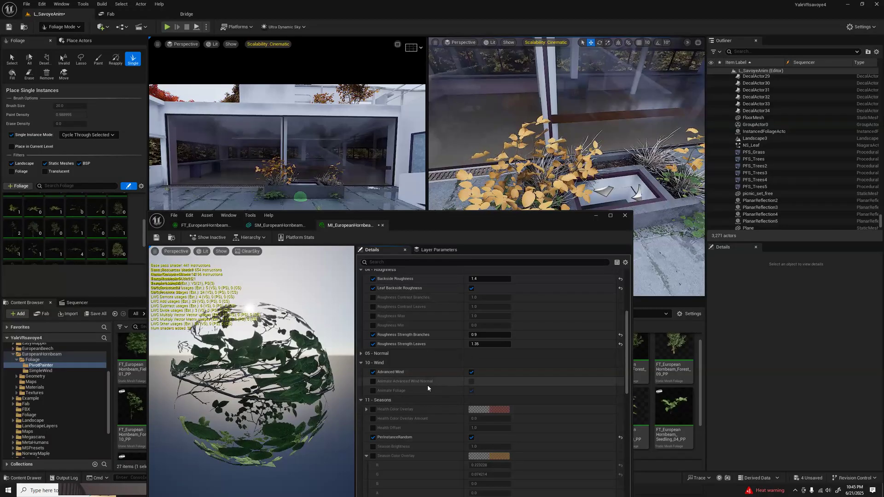
pyautogui.click(472, 373)
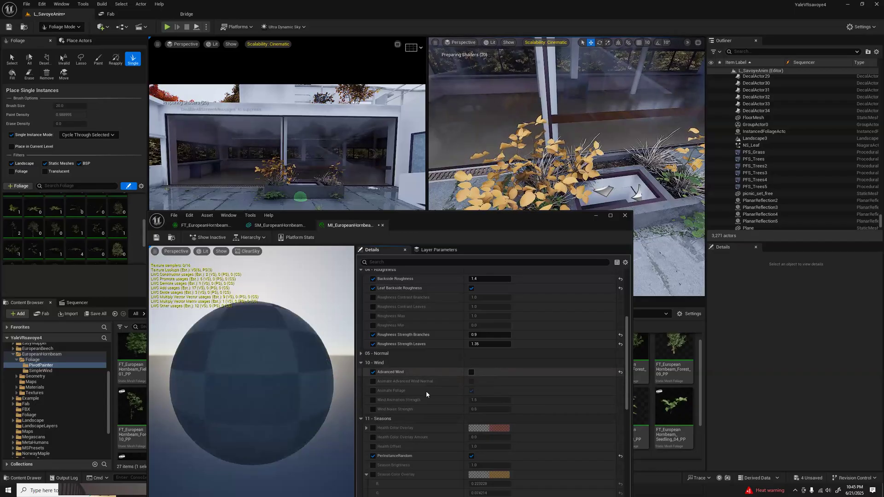
pyautogui.click(471, 372)
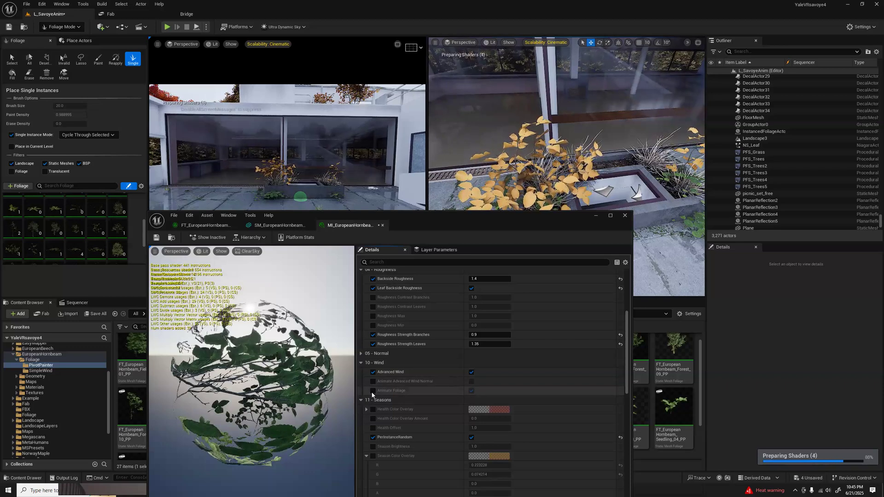
# Override Animate Foliage in the Sapling_07 material, turn it off, and save the material instance
pyautogui.click(471, 391)
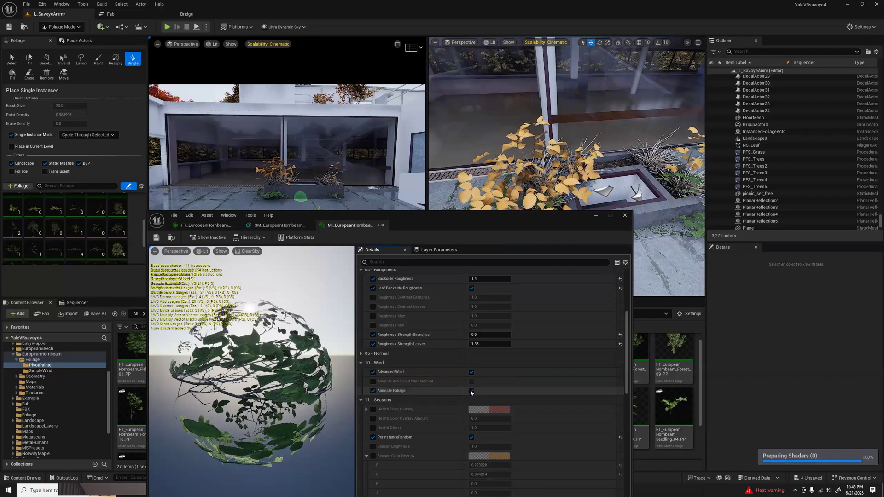
pyautogui.click(471, 390)
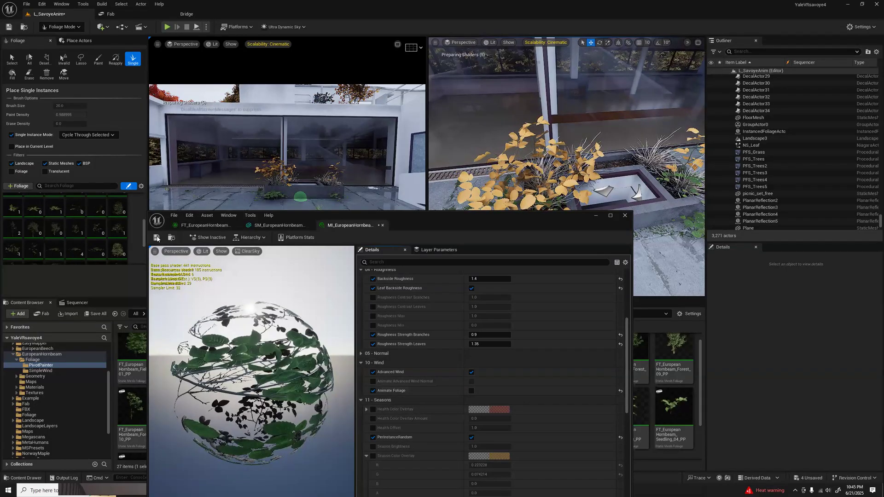
pyautogui.click(156, 238)
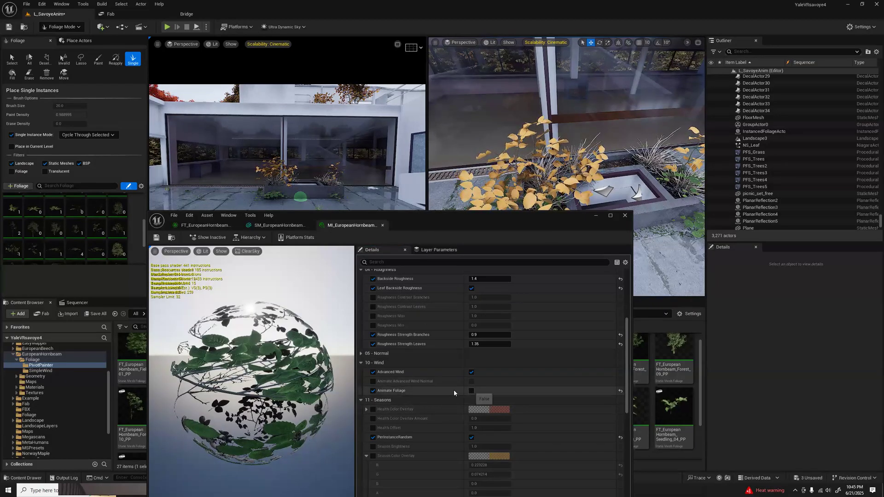
# Turn off Advanced Wind in the Sapling_07 material and remove the Animate Foliage override
pyautogui.click(471, 390)
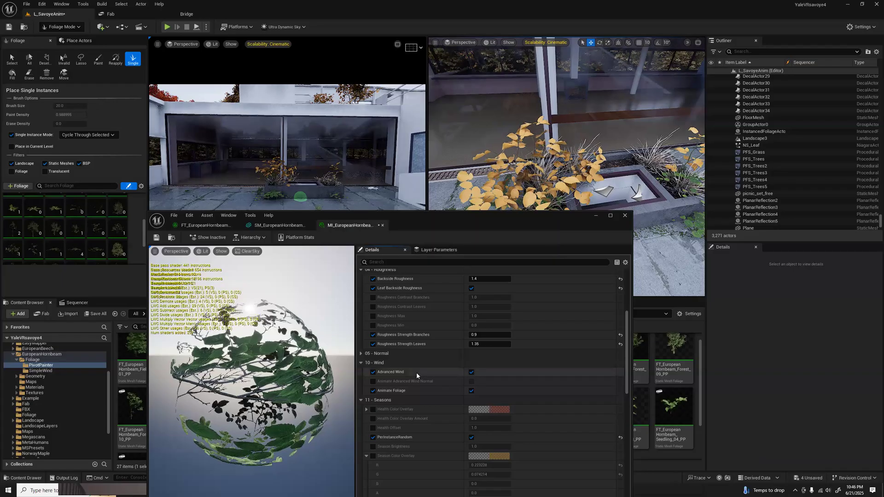
pyautogui.click(471, 391)
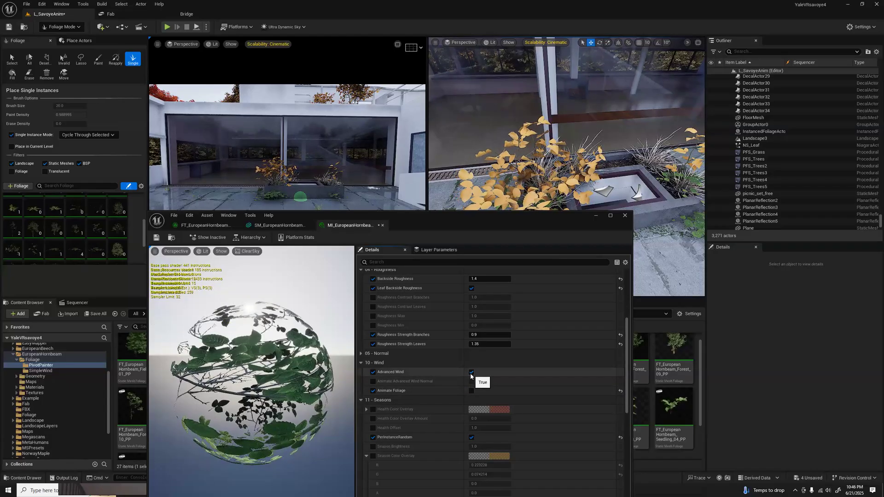
pyautogui.click(472, 373)
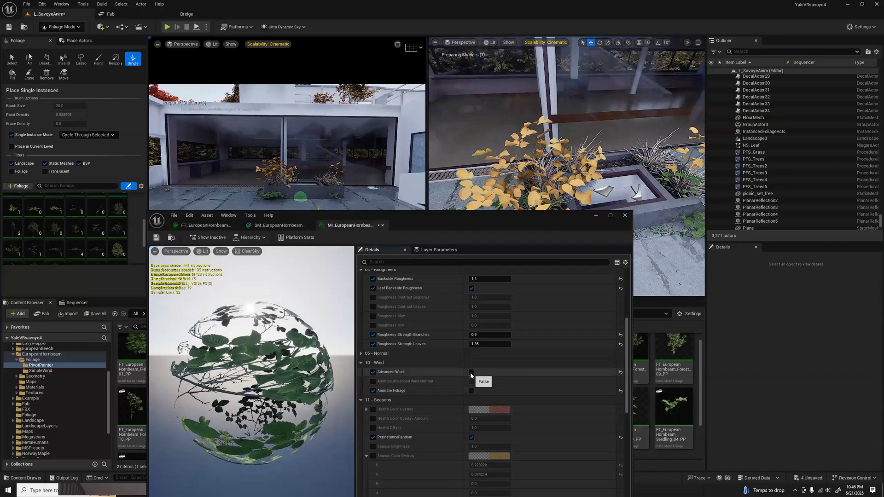
pyautogui.click(372, 391)
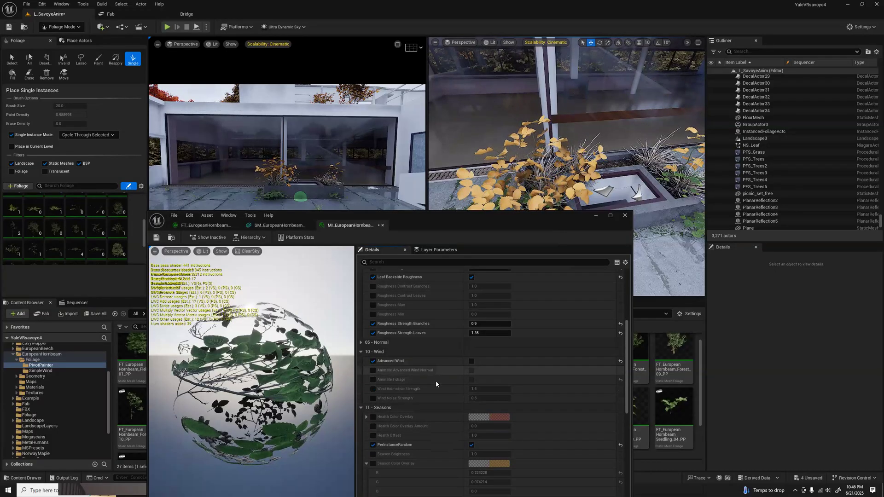
# Override Wind Animation Strength in the Sapling_07 material and set it to 0.3
pyautogui.scroll(-2, 436, 380)
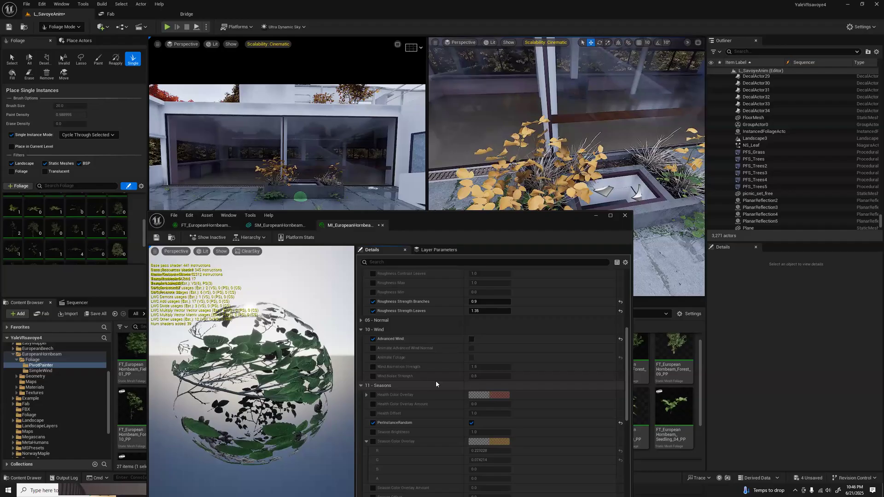
pyautogui.click(372, 366)
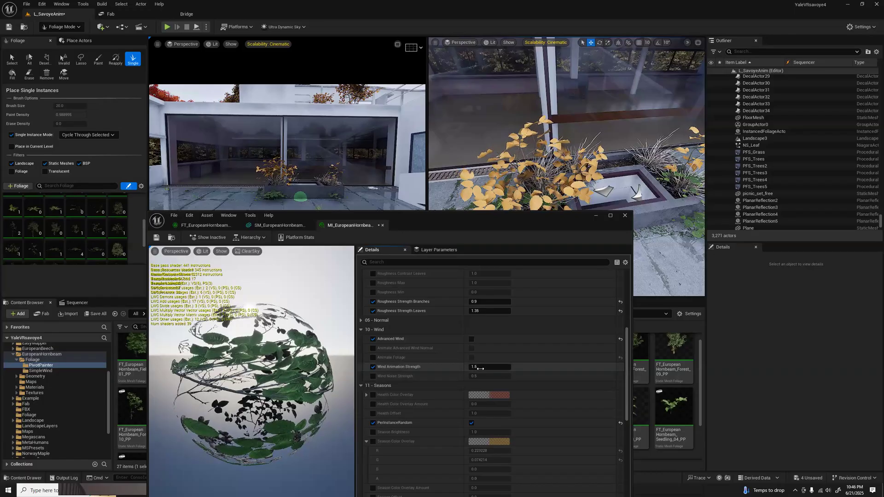
pyautogui.click(481, 368)
pyautogui.press('BackSpace')
pyautogui.write('0.3')
pyautogui.press('Return')
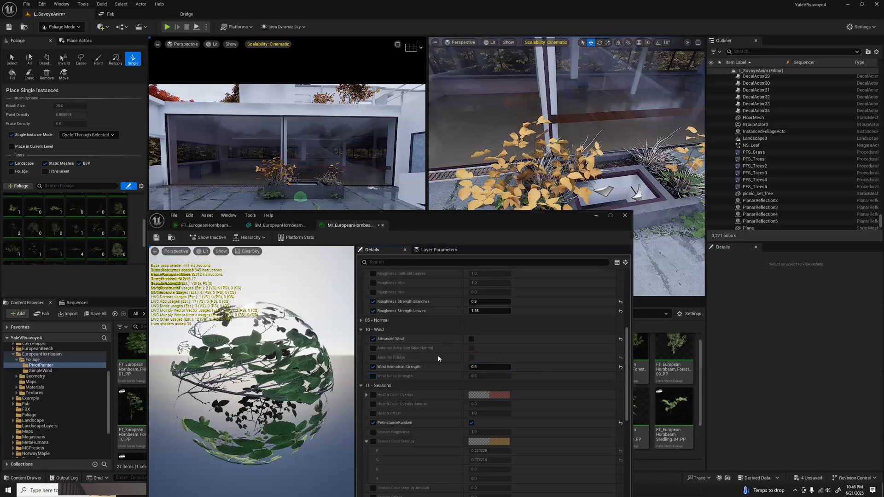
# Close the Sapling_07 material instance along with its mesh and foliage type editors
pyautogui.scroll(-2, 435, 355)
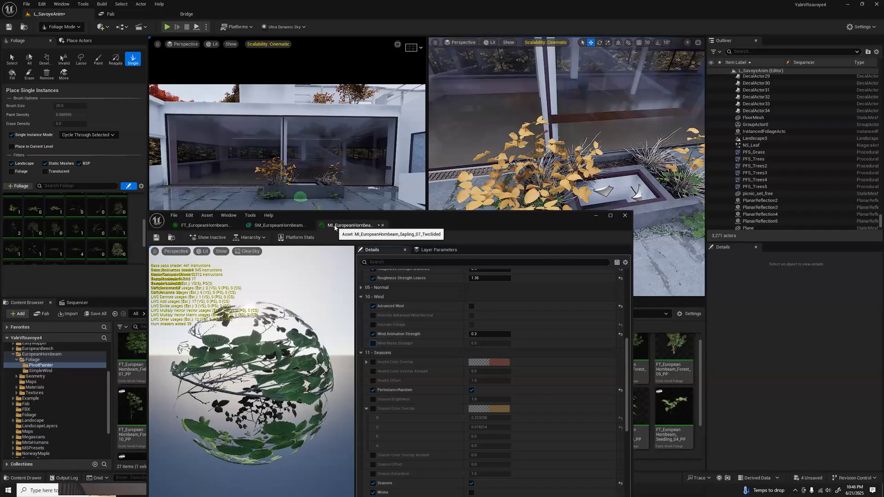
pyautogui.click(382, 226)
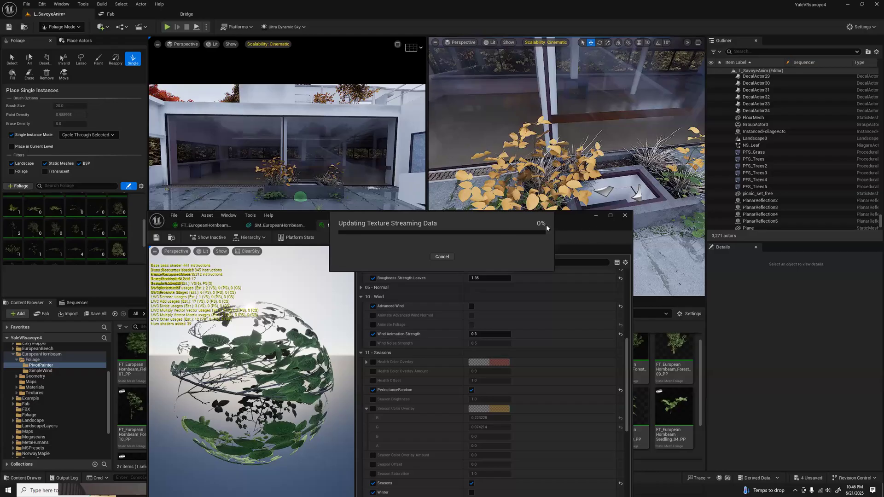
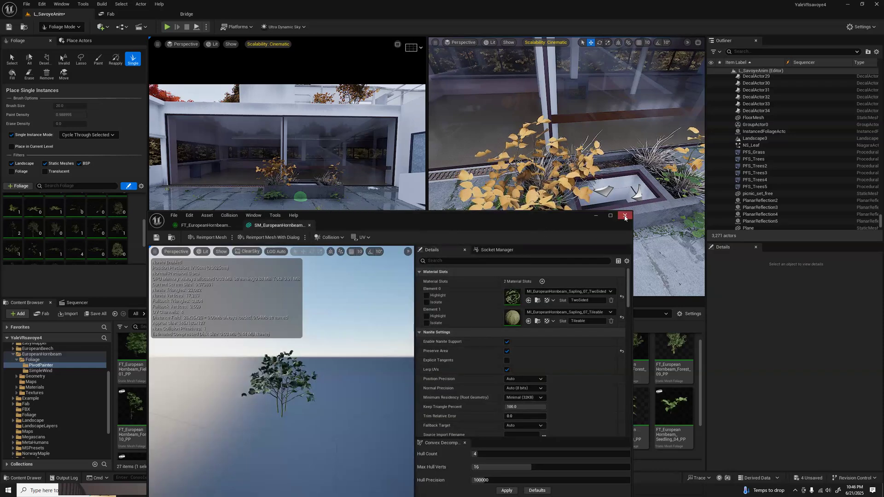
pyautogui.click(624, 216)
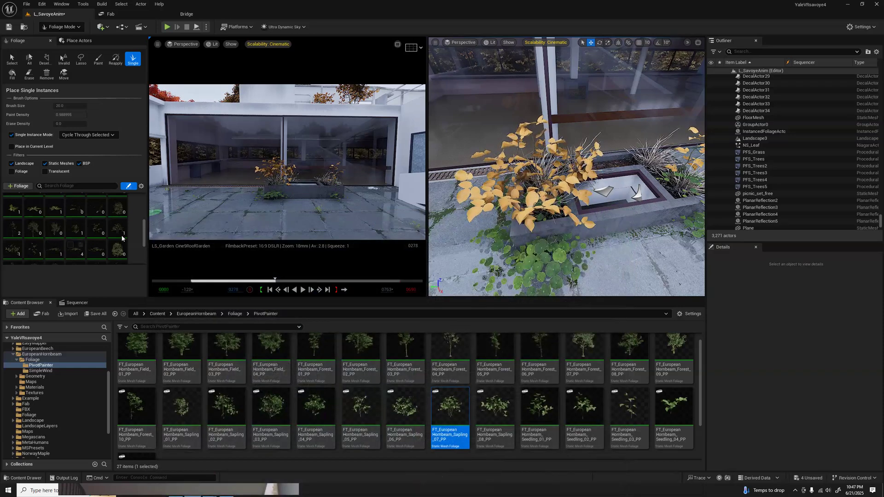
# Open the two-sided leaf material instance of the European Hornbeam Sapling_08 mesh from its PivotPainter foliage type
pyautogui.scroll(-1, 60, 228)
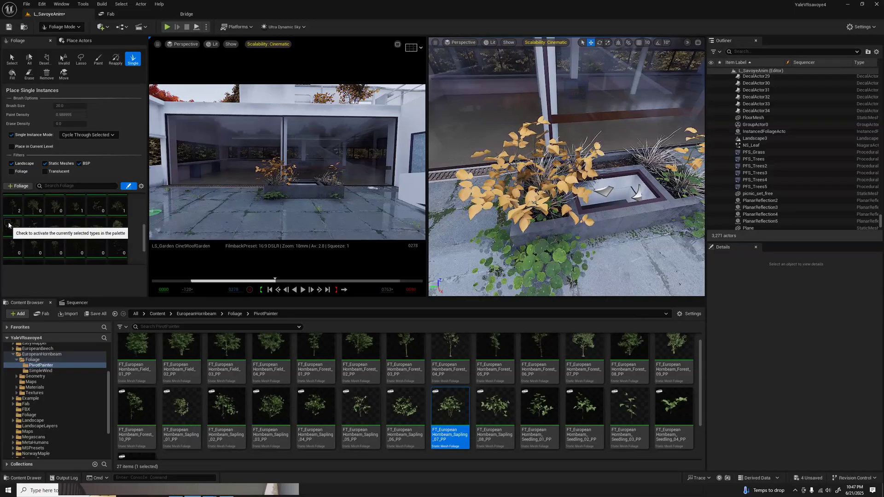
pyautogui.doubleClick(491, 409)
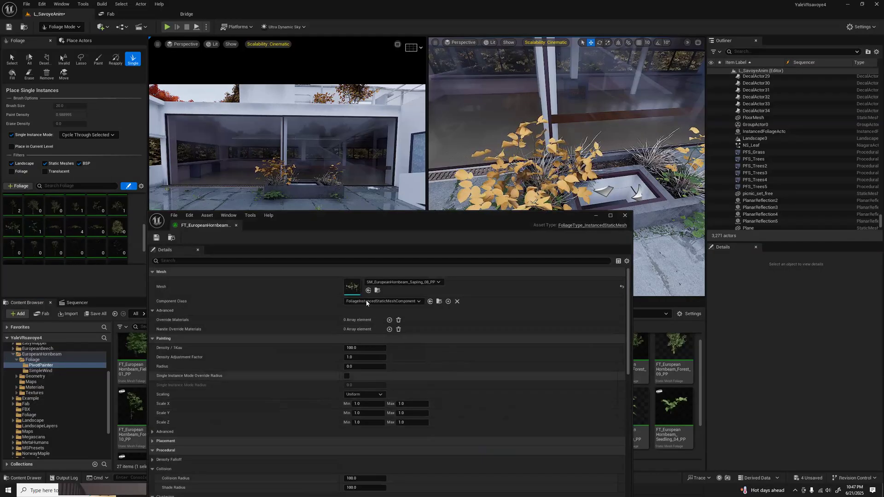
pyautogui.doubleClick(352, 288)
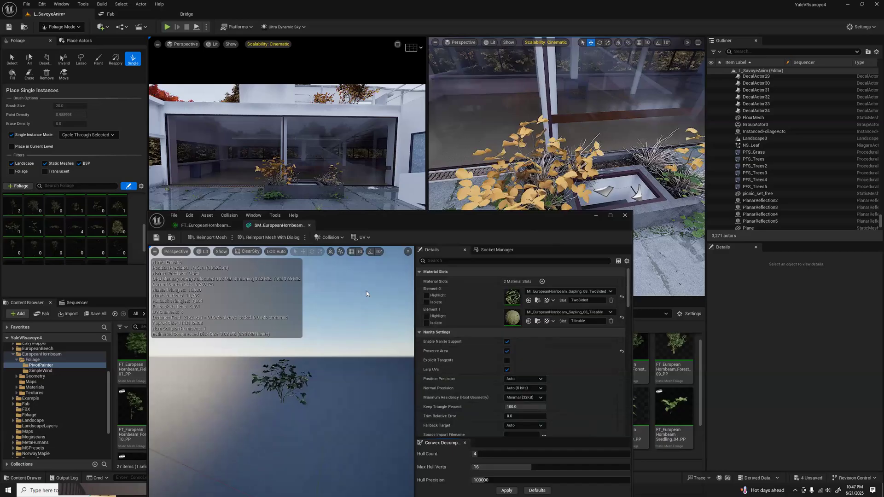
pyautogui.doubleClick(510, 298)
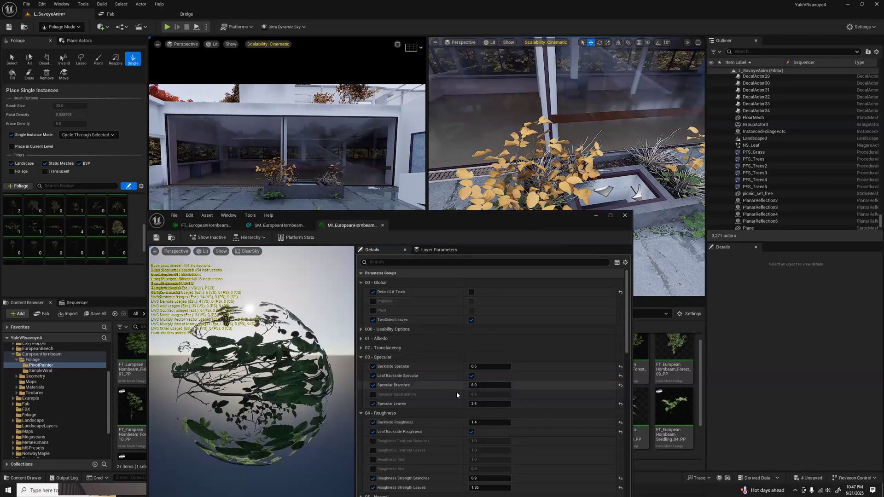
# Examine the wind parameters in the Sapling_08 material, including the shared wind settings and Wind Setting 1
pyautogui.scroll(-5, 457, 394)
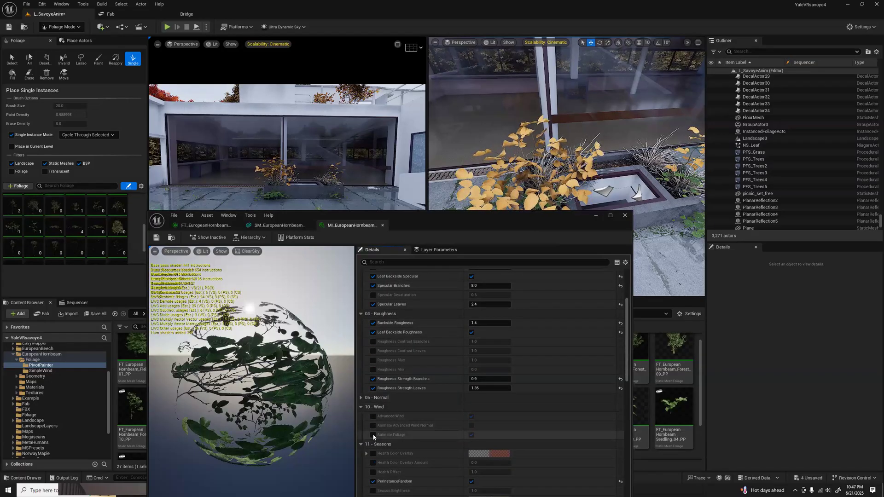
pyautogui.scroll(-3, 377, 427)
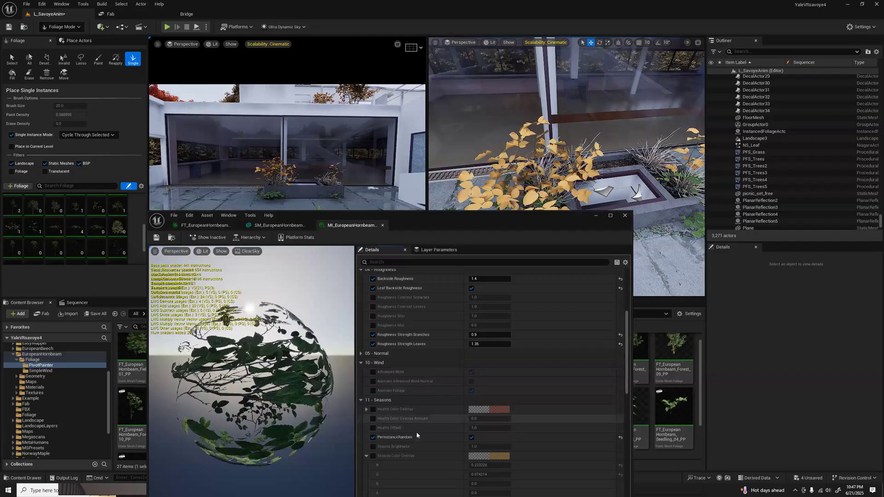
pyautogui.scroll(-1, 405, 420)
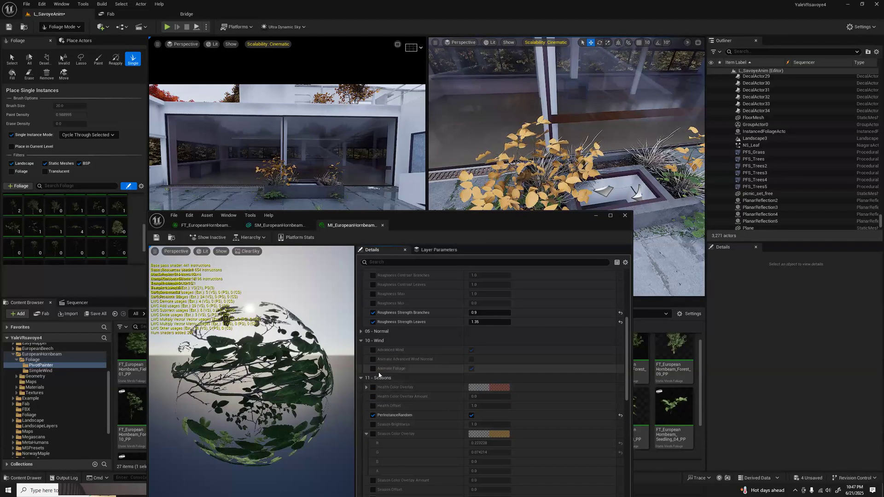
pyautogui.scroll(-5, 416, 384)
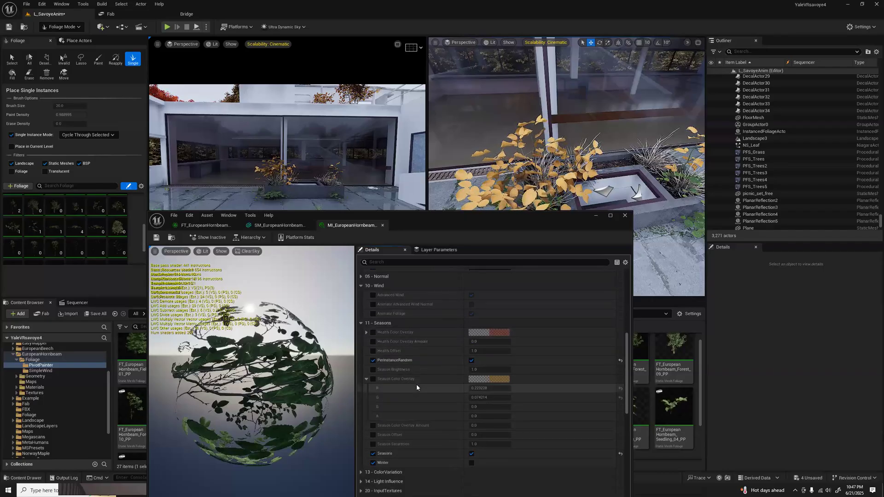
pyautogui.scroll(-5, 416, 385)
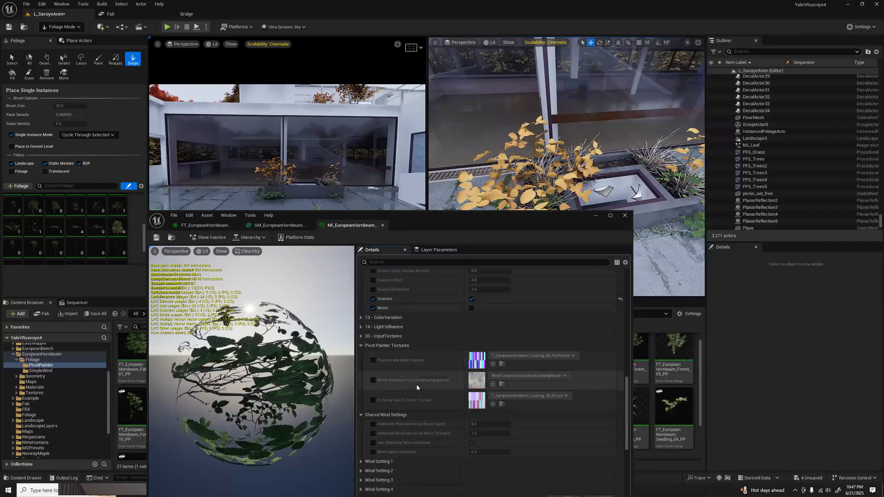
pyautogui.scroll(-2, 416, 387)
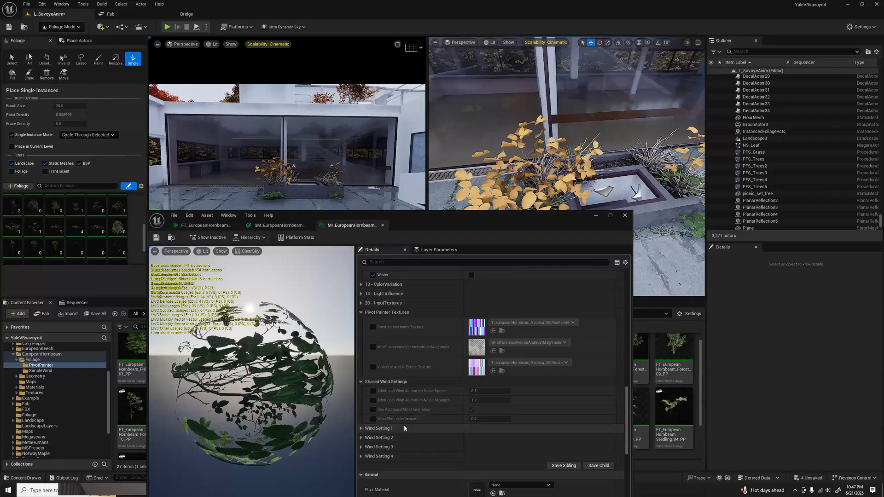
pyautogui.scroll(-2, 406, 423)
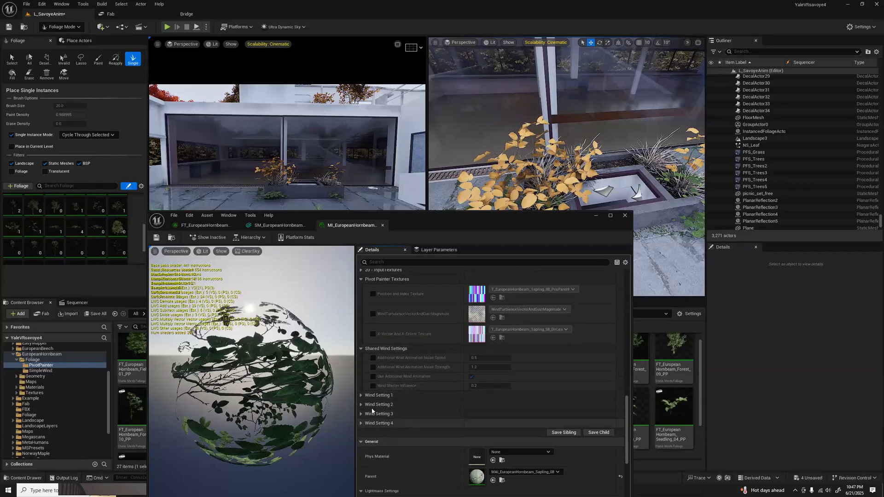
pyautogui.click(359, 397)
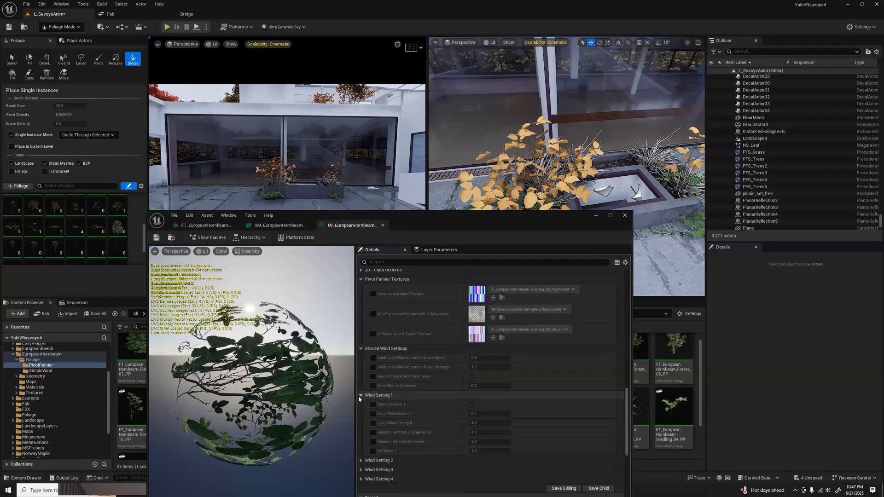
pyautogui.click(358, 396)
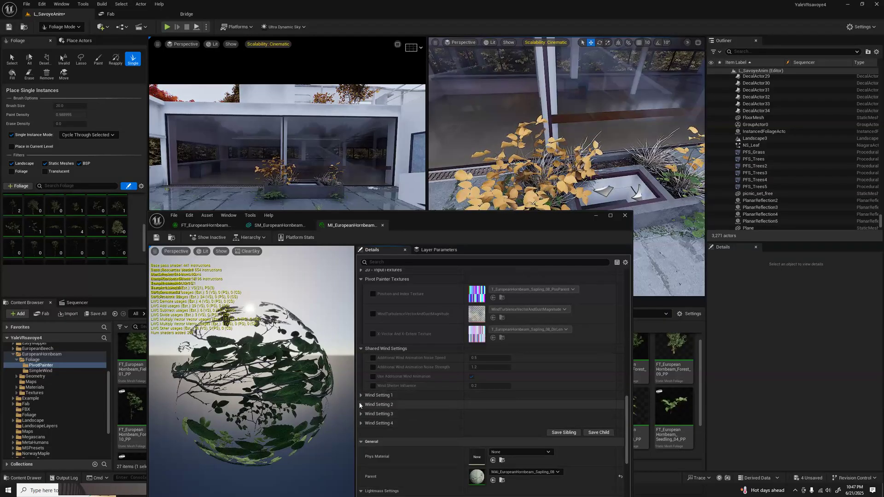
pyautogui.click(359, 404)
pyautogui.scroll(5, 415, 407)
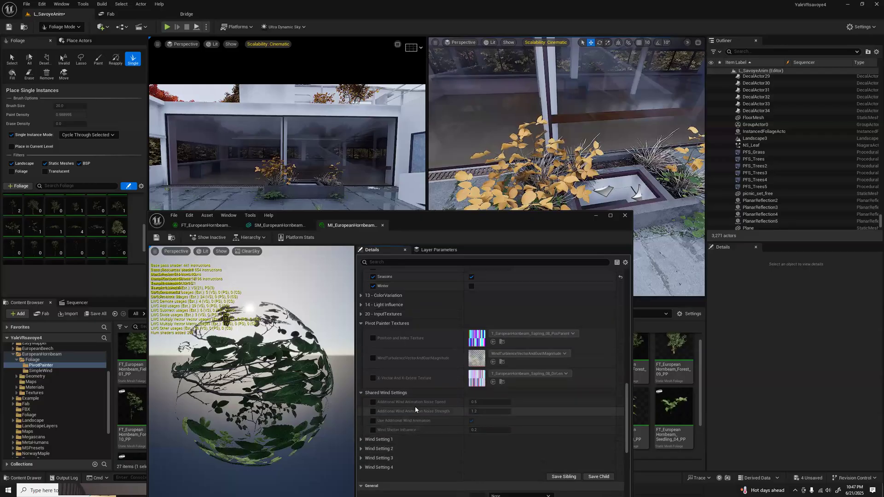
pyautogui.scroll(4, 409, 402)
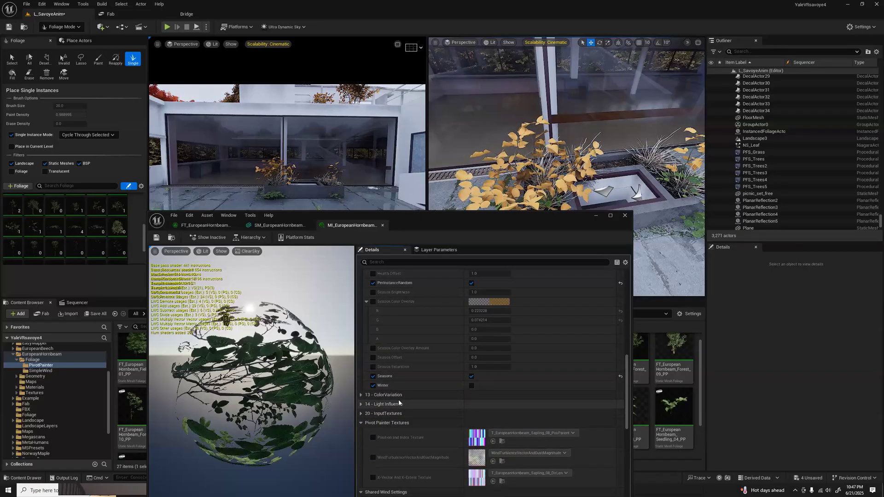
pyautogui.scroll(3, 384, 379)
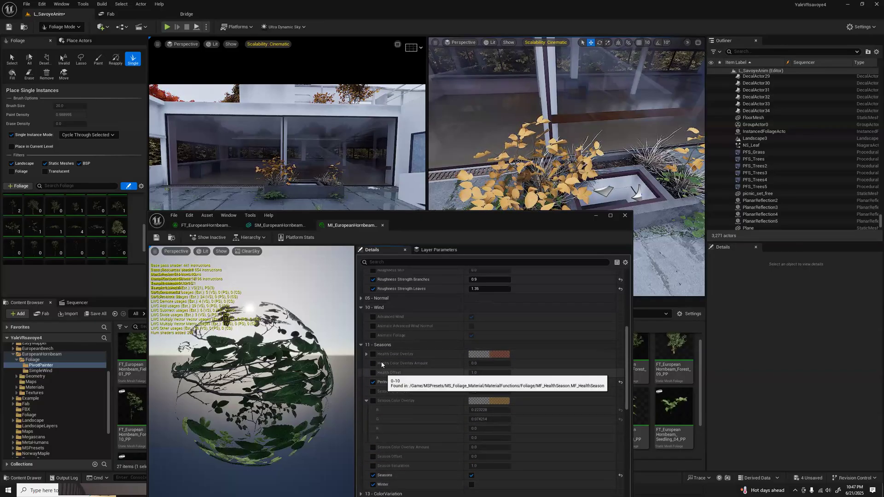
# Override Advanced Wind and Animate Foliage in the Sapling_08 material, turn Animate Foliage off, and close the editors
pyautogui.click(374, 317)
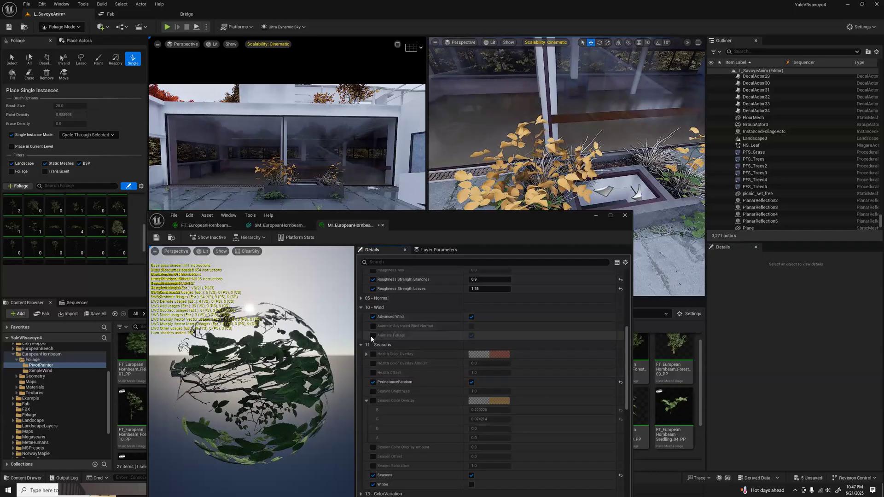
pyautogui.click(373, 336)
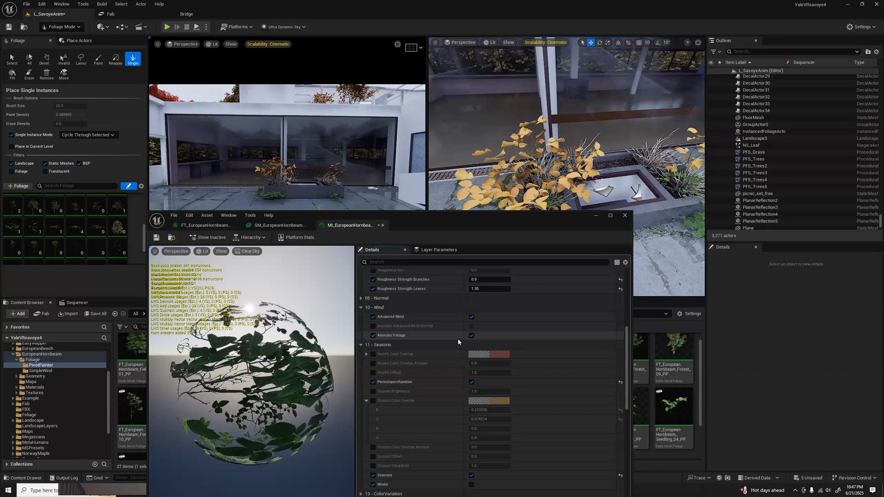
pyautogui.click(472, 336)
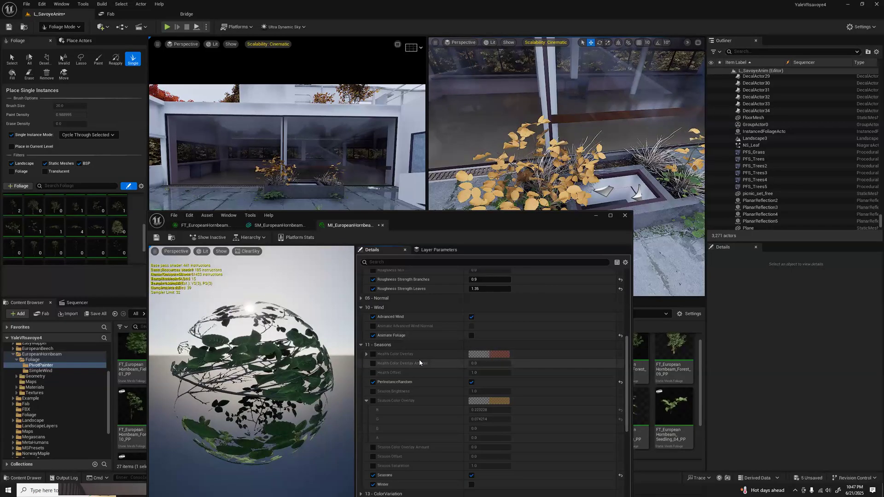
pyautogui.click(625, 217)
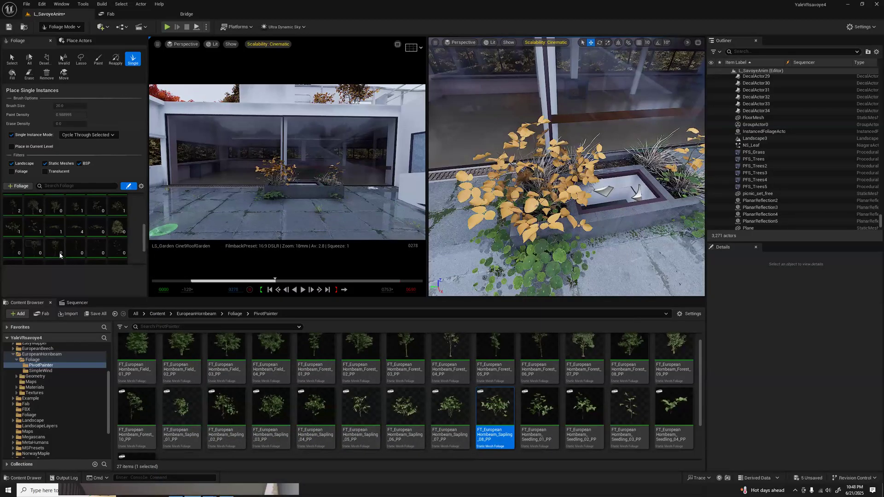
# Find the hornbeam types placed in the scene and open the two-sided material of Seedling_03 from its foliage type and mesh
pyautogui.scroll(-1, 89, 253)
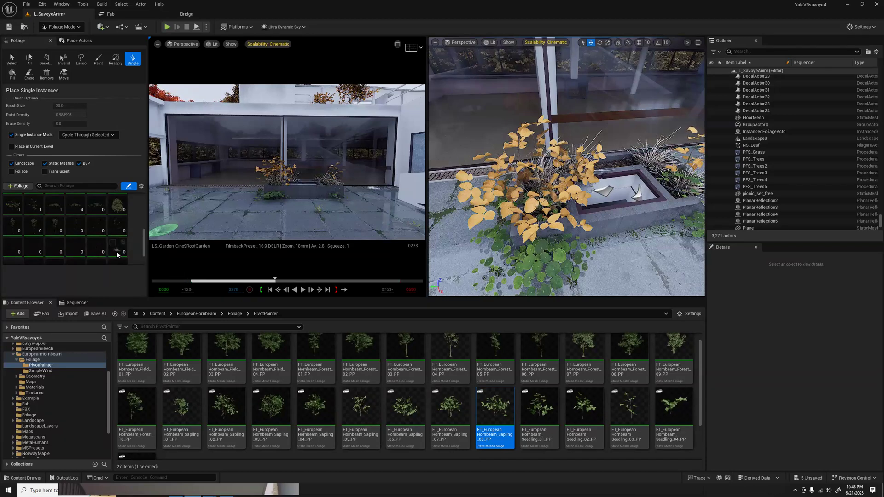
pyautogui.scroll(-1, 113, 253)
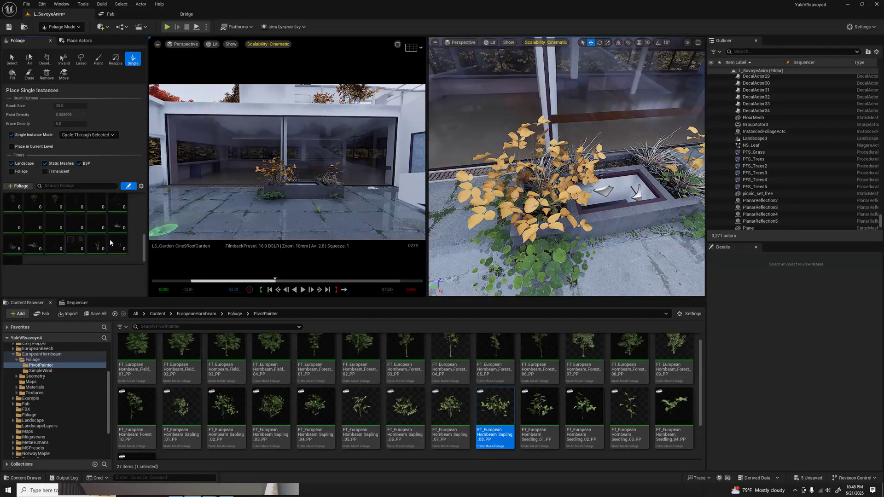
pyautogui.scroll(2, 117, 225)
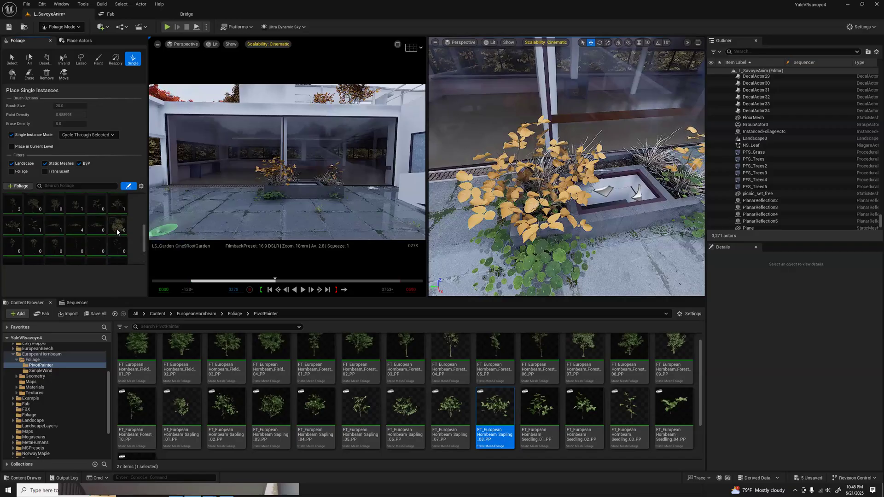
pyautogui.scroll(1, 96, 234)
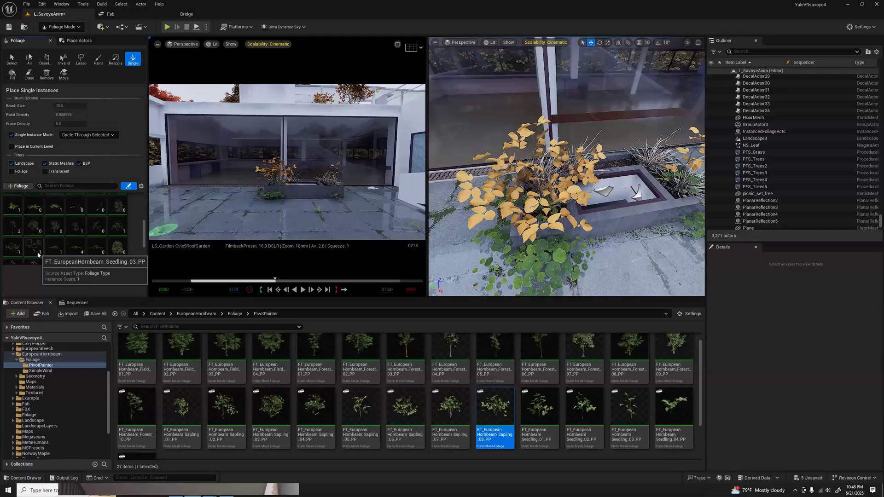
pyautogui.doubleClick(626, 412)
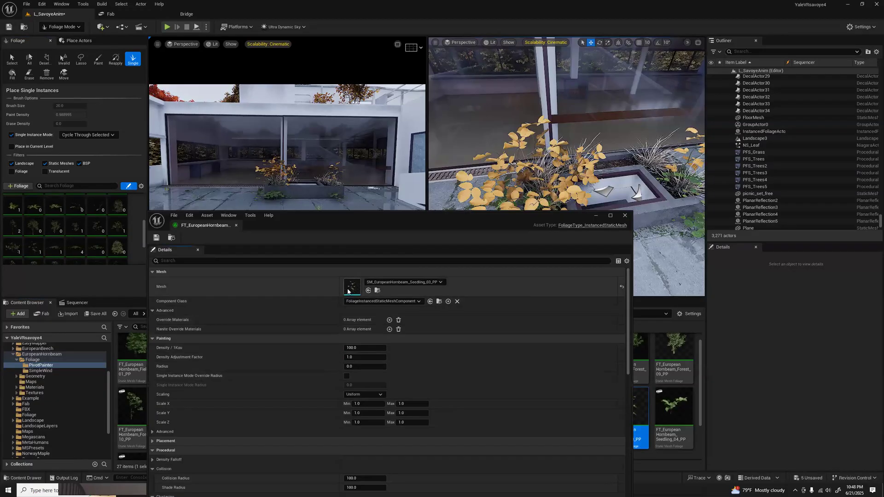
pyautogui.doubleClick(350, 286)
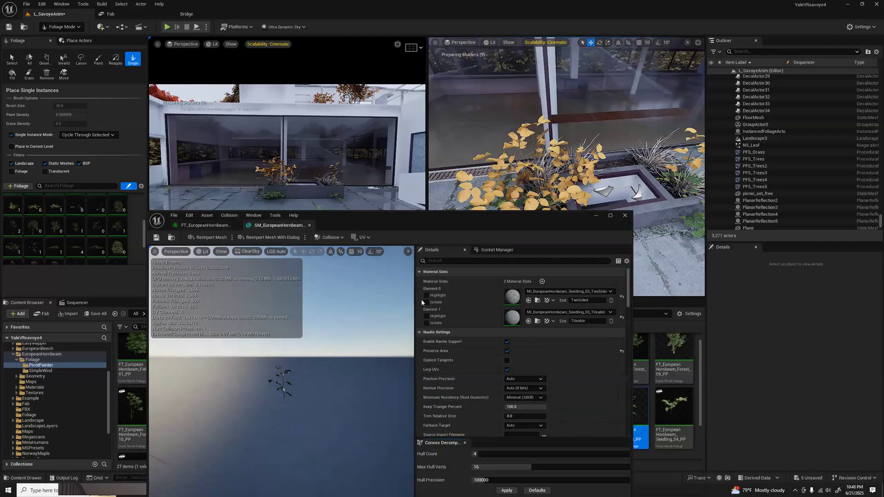
pyautogui.doubleClick(513, 298)
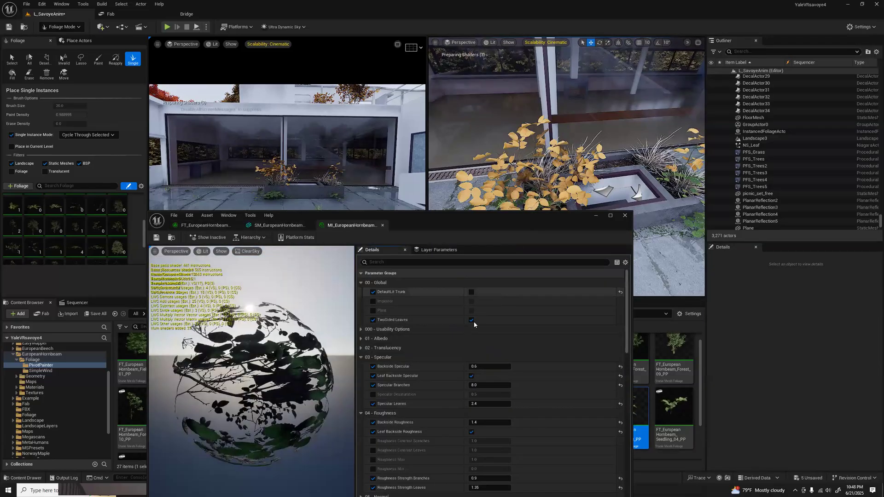
# Override Animate Foliage in the Seedling_03 material, turn it off, and close the editors
pyautogui.scroll(-3, 433, 364)
pyautogui.scroll(-2, 426, 371)
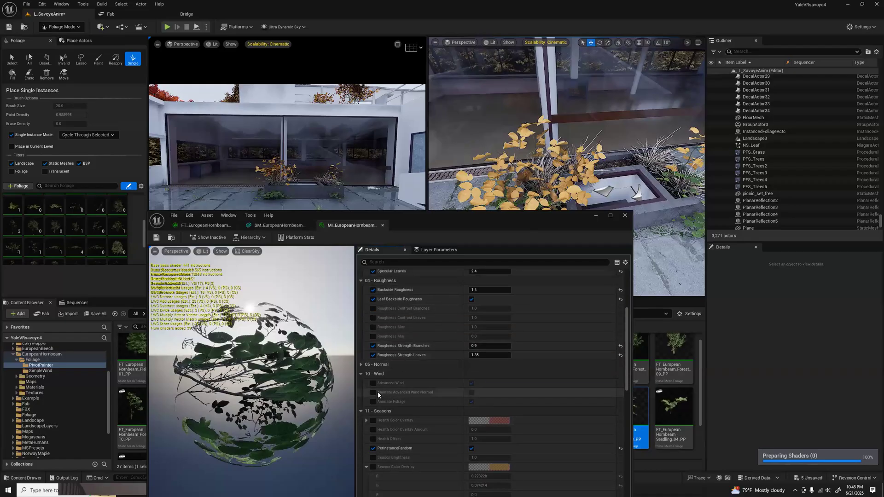
pyautogui.click(471, 402)
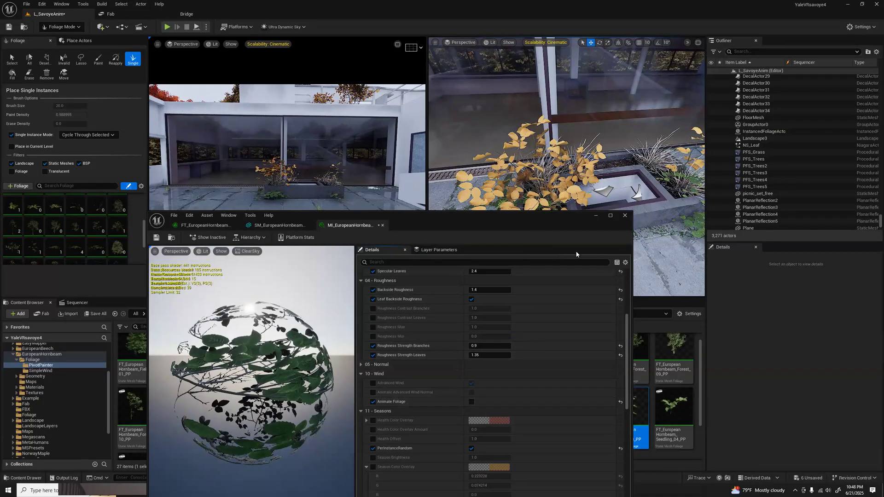
pyautogui.click(625, 216)
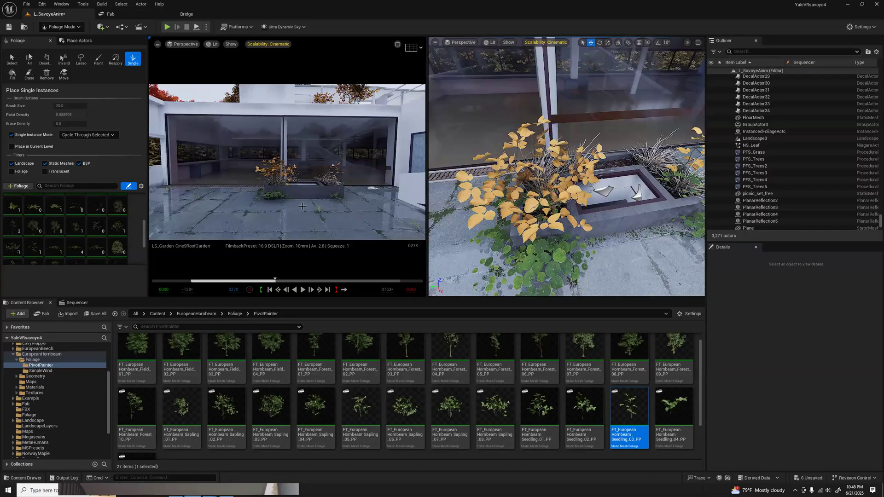
# Place a single tall grass clump on the mossy paving joint in front of the planter, undoing the first grass type tried
pyautogui.moveTo(561, 180); pyautogui.dragTo(527, 174, button='right')
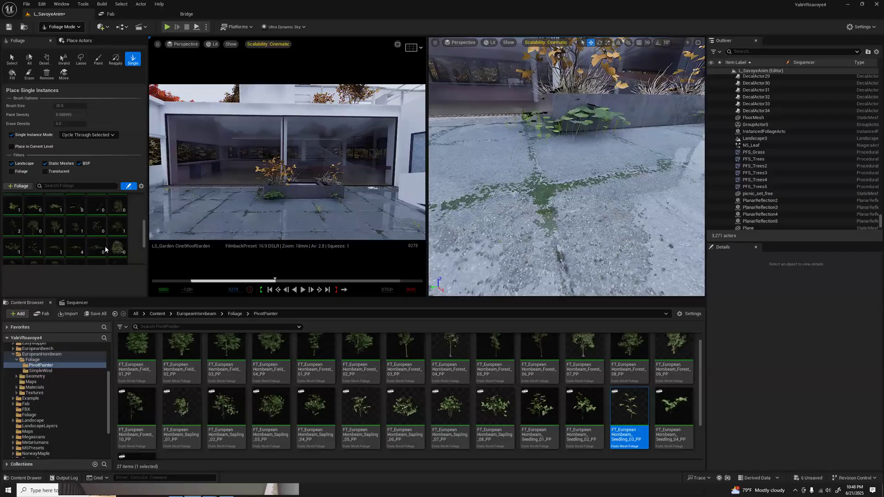
pyautogui.scroll(-2, 98, 251)
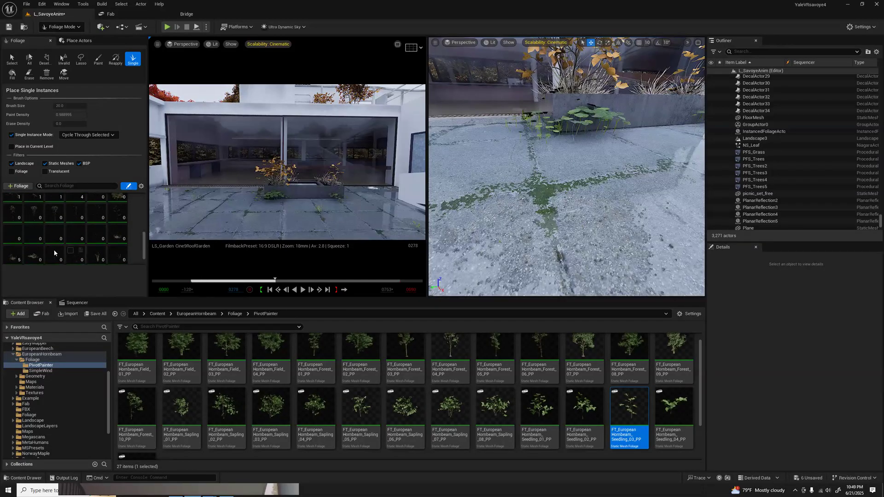
pyautogui.click(542, 192)
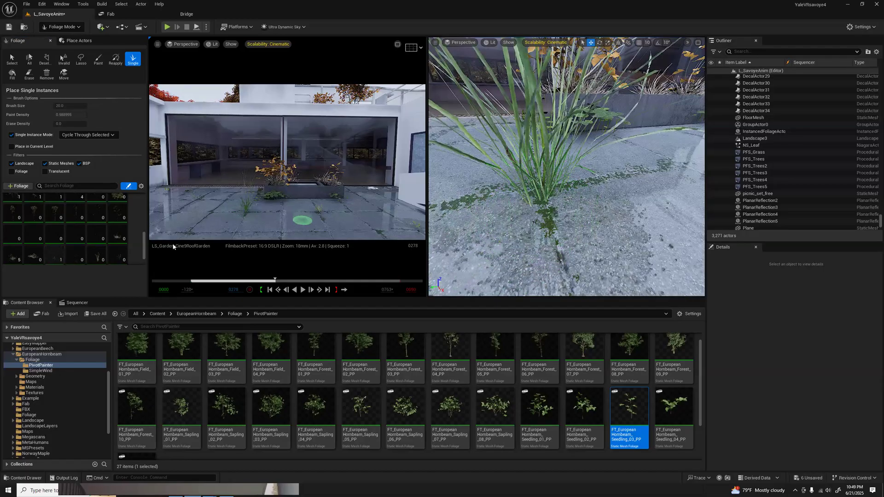
pyautogui.hotkey('ctrl', 'z')
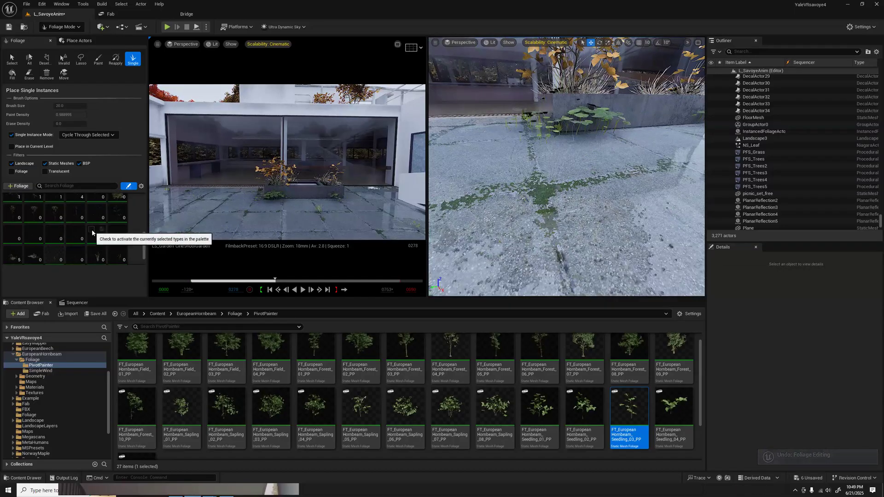
pyautogui.click(543, 189)
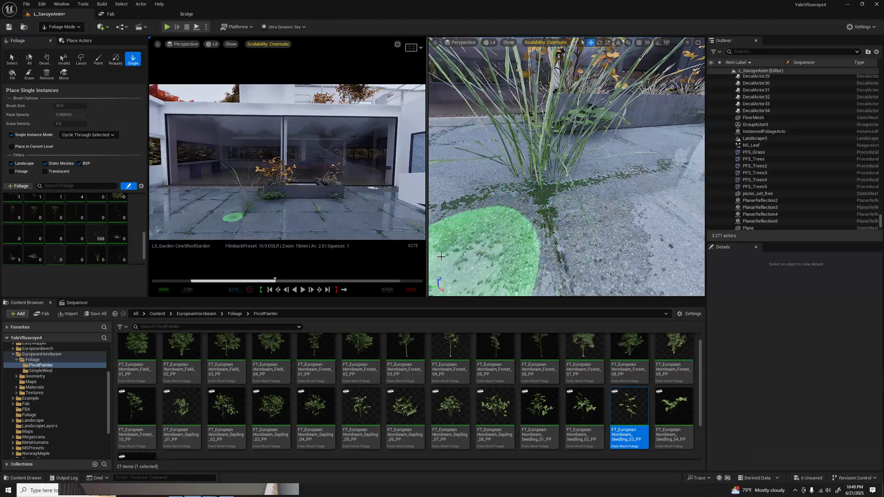
# Undo the tall grass clump on the mossy paving joint, try another tall grass type there, and undo it too
pyautogui.hotkey('ctrl', 'z')
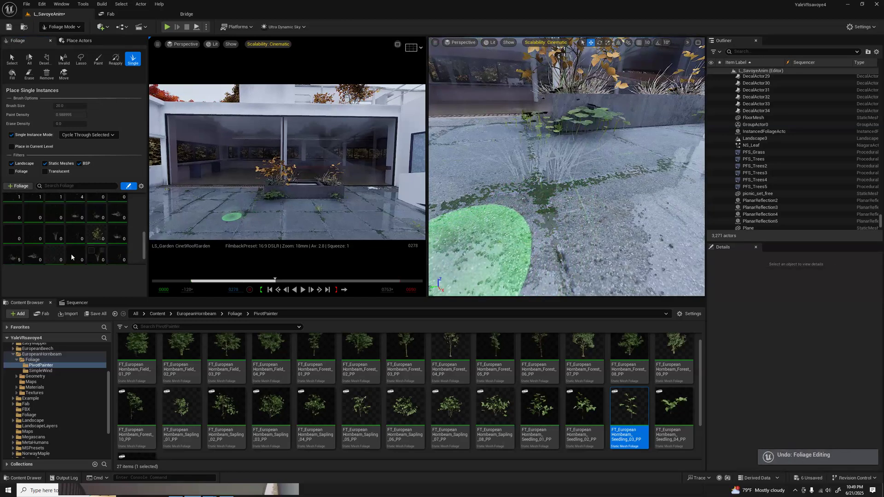
pyautogui.scroll(-2, 111, 251)
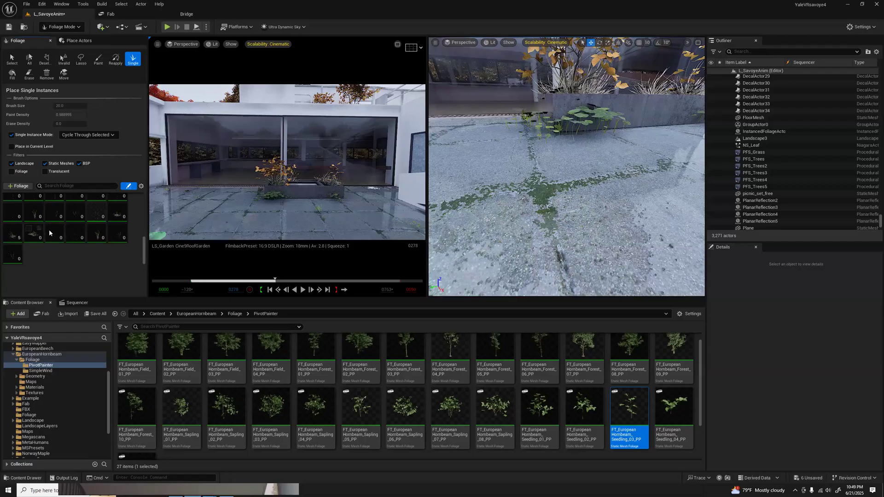
pyautogui.scroll(2, 128, 235)
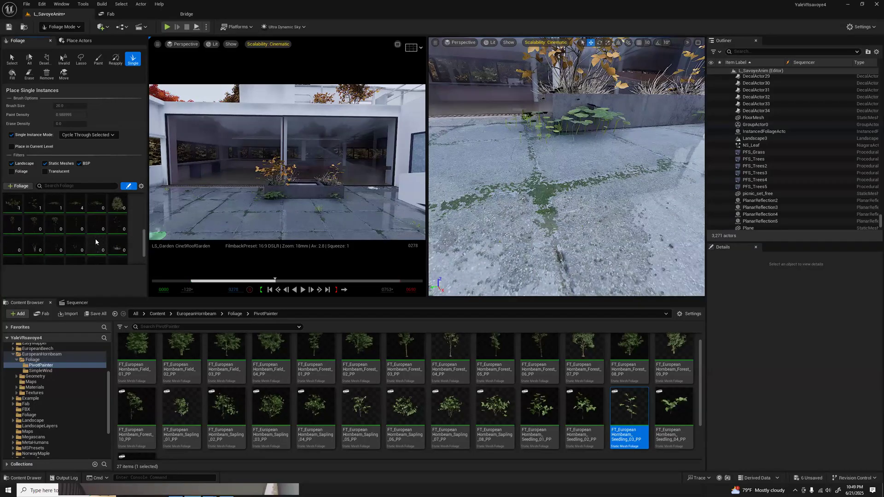
pyautogui.scroll(-2, 90, 239)
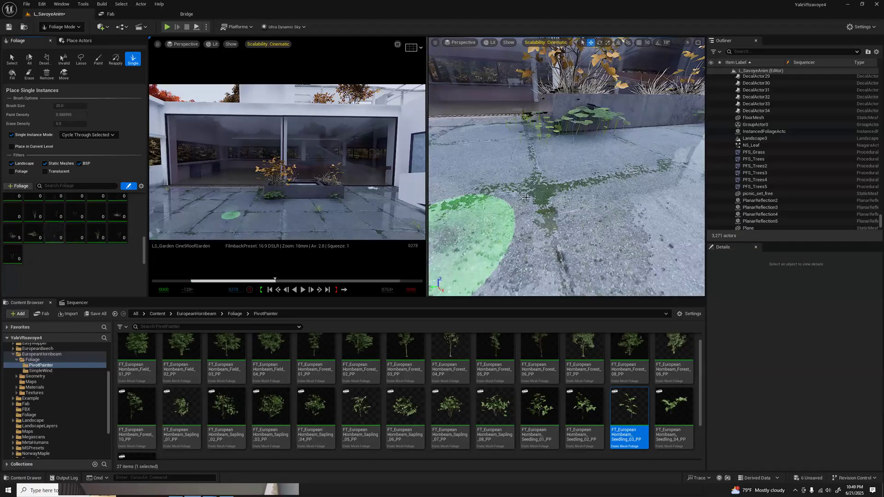
pyautogui.click(540, 189)
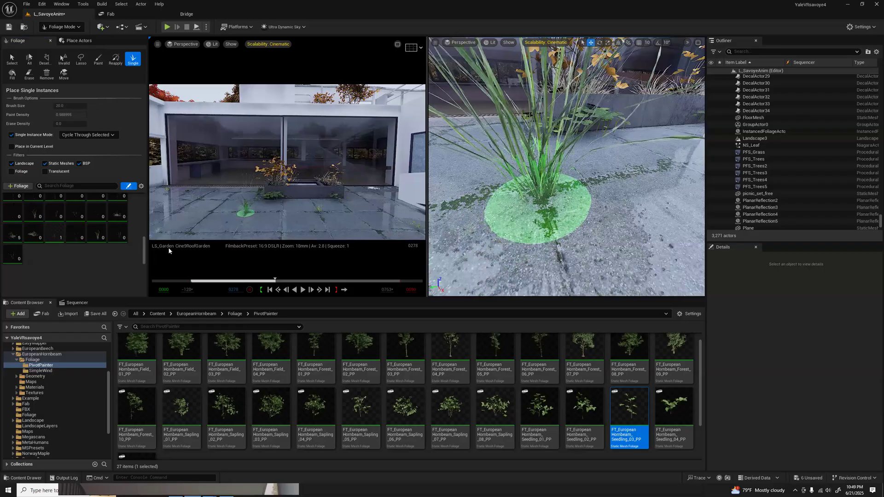
pyautogui.hotkey('ctrl', 'z')
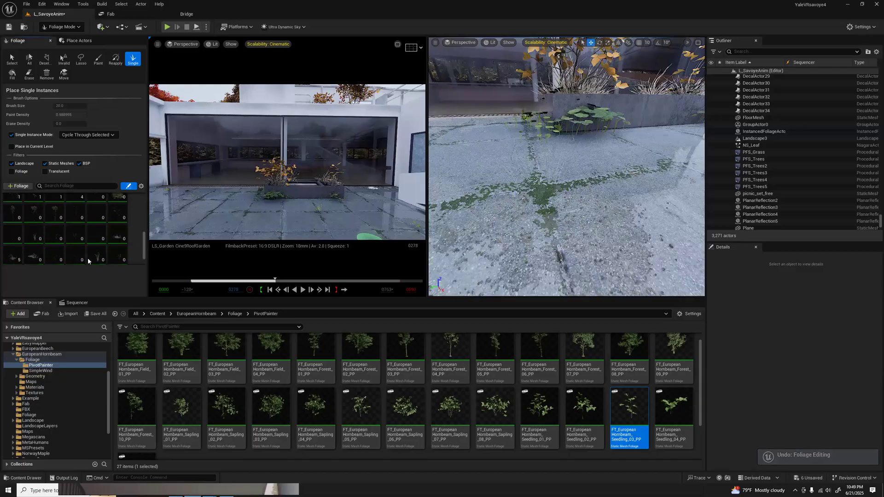
# Place a short bright-green grass tuft on the mossy paving joint in front of the planter, undoing the first short type tried
pyautogui.scroll(3, 93, 237)
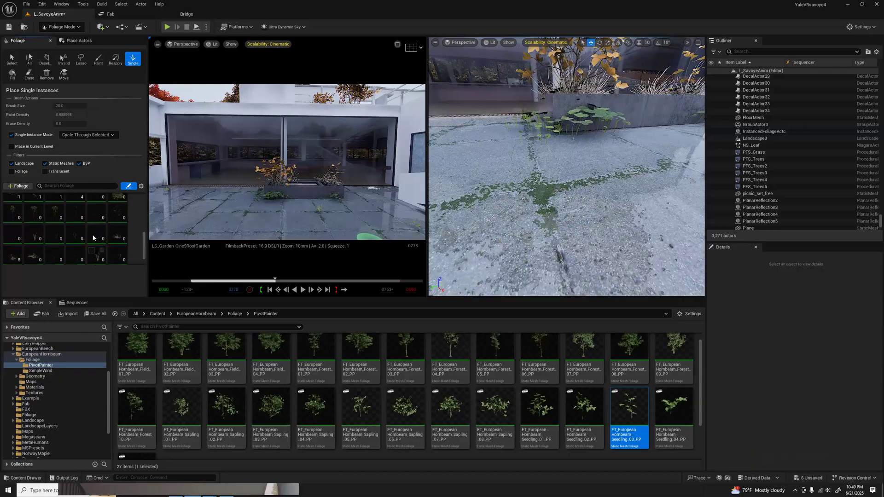
pyautogui.scroll(3, 93, 237)
pyautogui.scroll(1, 94, 240)
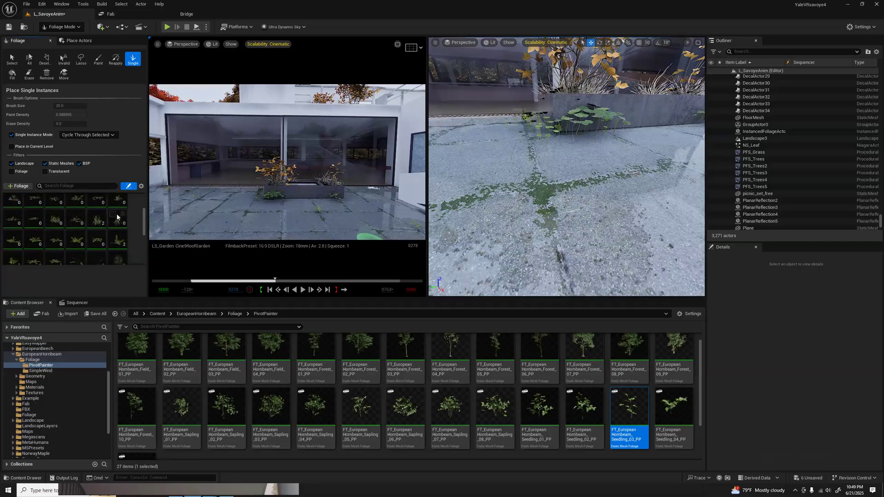
pyautogui.click(113, 214)
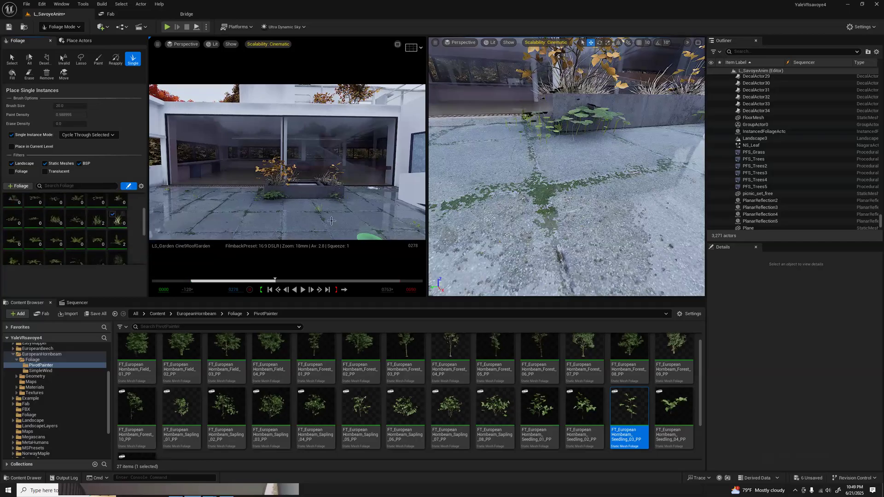
pyautogui.click(544, 192)
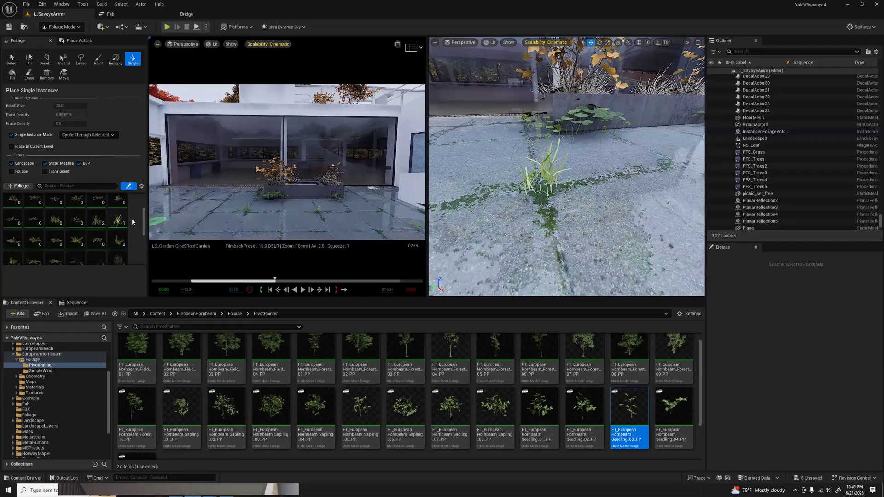
pyautogui.hotkey('ctrl', 'z')
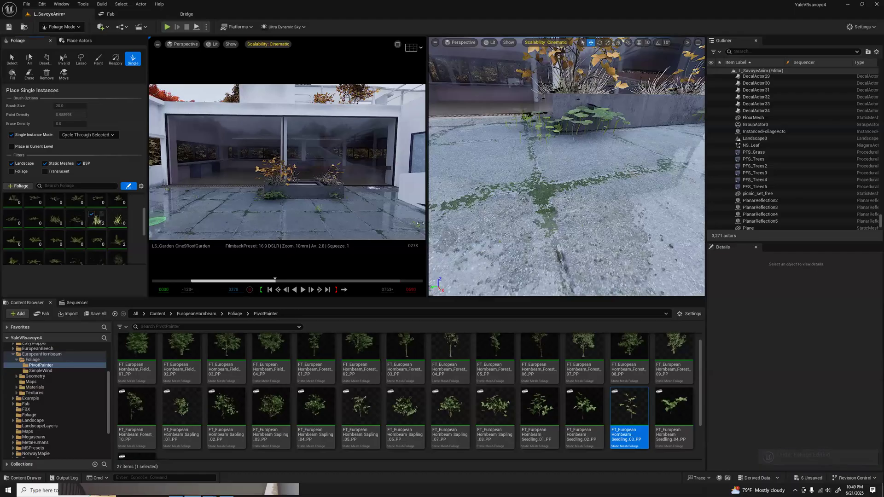
pyautogui.click(546, 206)
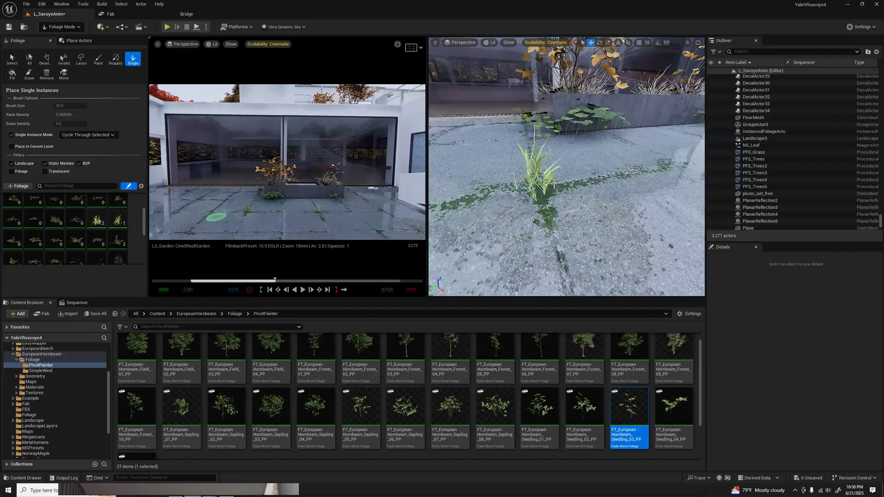
# Place a leafy green weed in the camera shot's paving foreground, undoing the first spot tried, and scrub between frames 0187 and 0306 to check it
pyautogui.moveTo(501, 228)
pyautogui.mouseDown(button='right')
pyautogui.moveTo(456, 218)
pyautogui.moveTo(637, 198)
pyautogui.mouseUp(button='right')
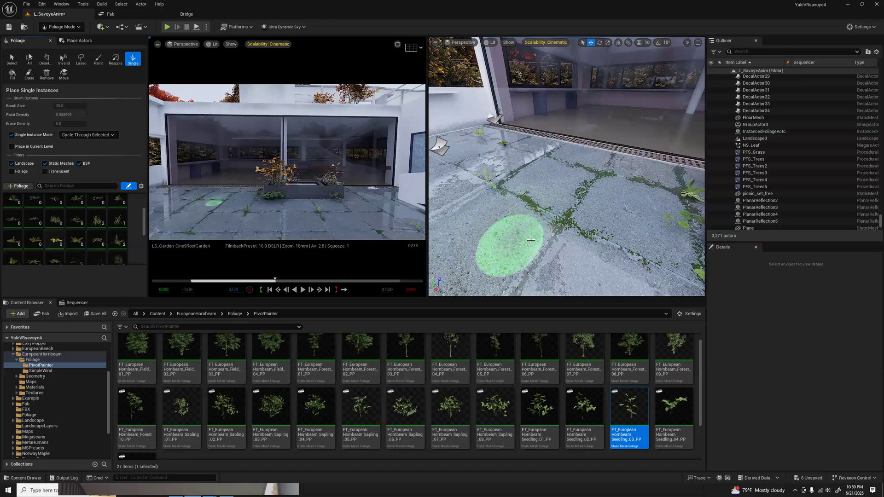
pyautogui.moveTo(532, 250)
pyautogui.mouseDown(button='right')
pyautogui.moveTo(476, 283)
pyautogui.moveTo(454, 267)
pyautogui.mouseUp(button='right')
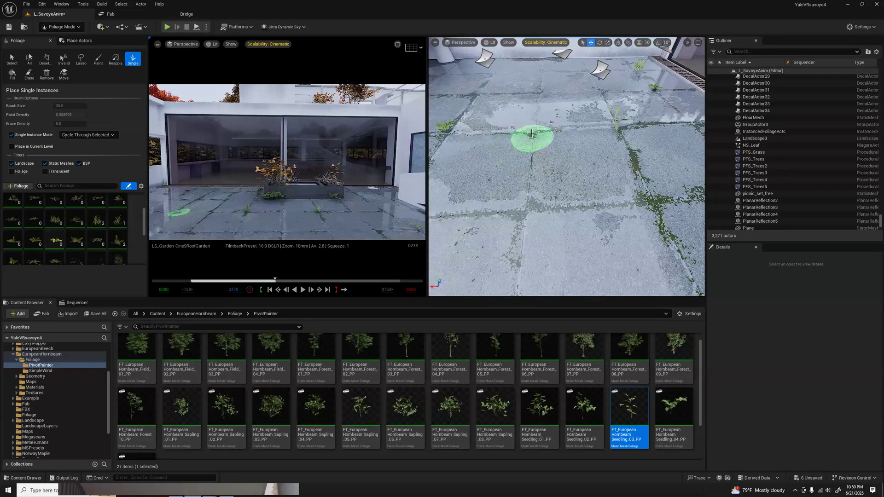
pyautogui.click(531, 133)
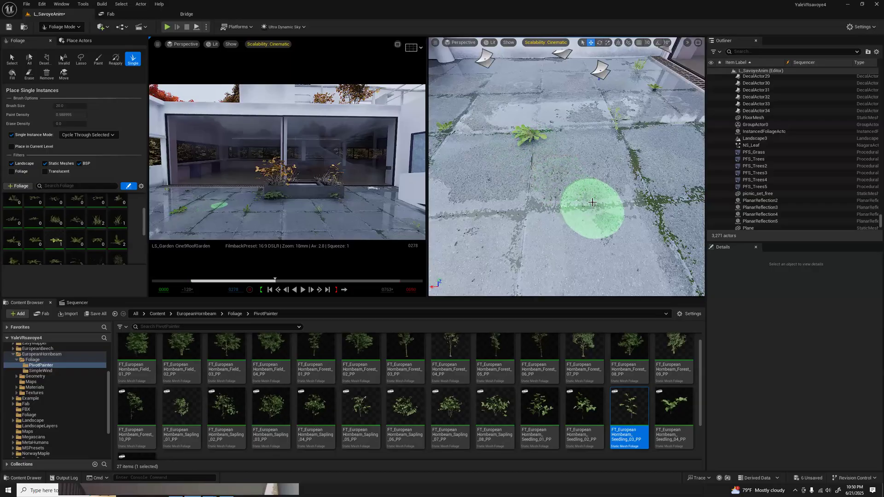
pyautogui.hotkey('ctrl', 'z')
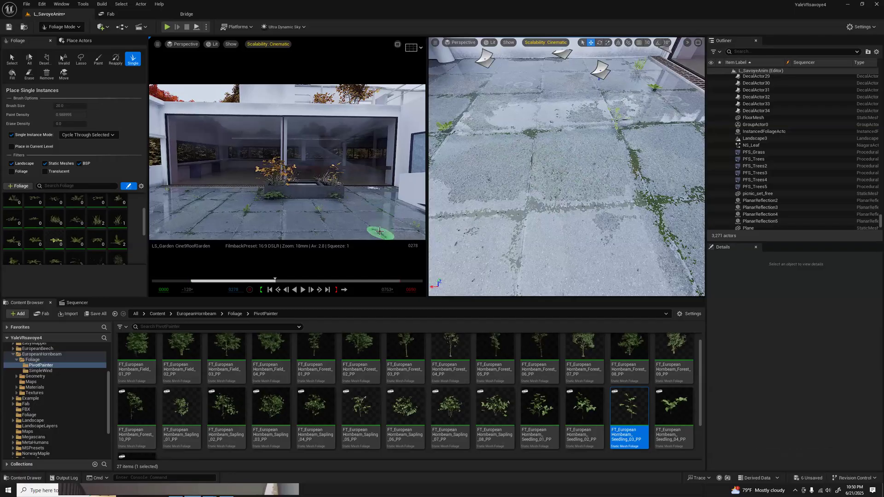
pyautogui.click(417, 235)
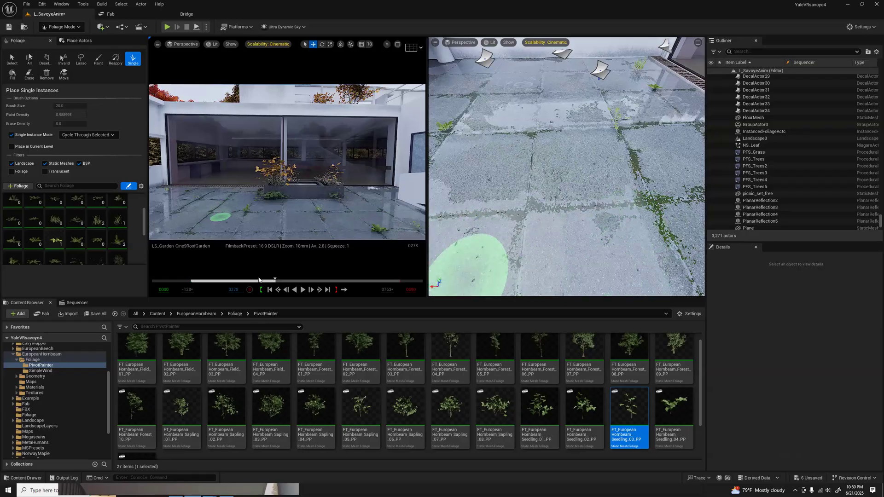
pyautogui.moveTo(275, 280); pyautogui.dragTo(247, 283)
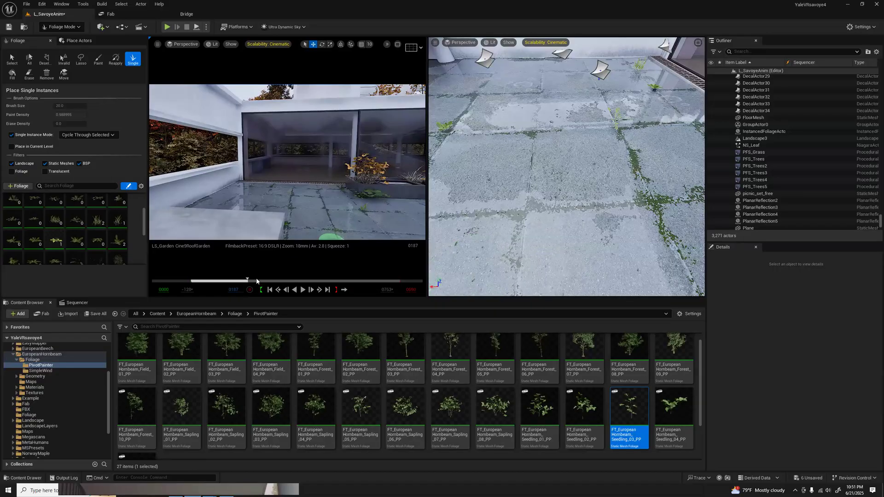
pyautogui.moveTo(253, 280); pyautogui.dragTo(284, 275)
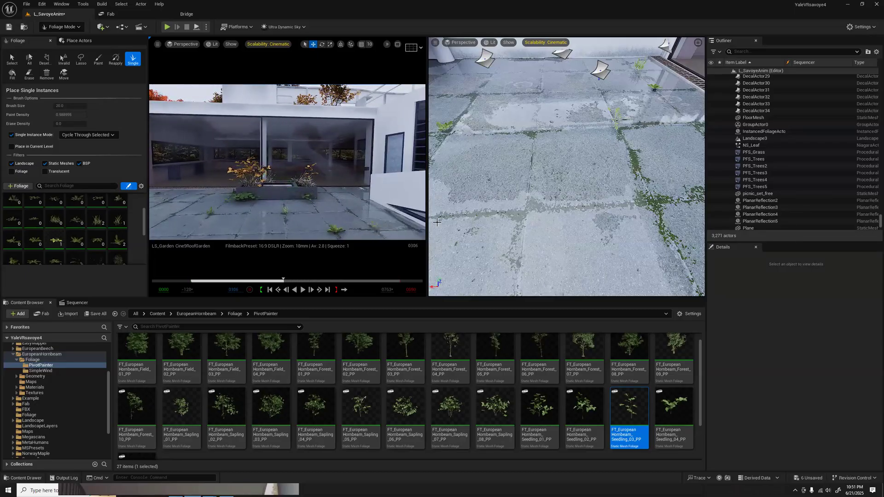
# Switch from foliage editing to Selection Mode and bring the villa's interior into view
pyautogui.click(74, 28)
pyautogui.click(64, 39)
pyautogui.moveTo(566, 166)
pyautogui.mouseDown(button='right')
pyautogui.moveTo(649, 124)
pyautogui.moveTo(591, 138)
pyautogui.moveTo(557, 174)
pyautogui.mouseUp(button='right')
pyautogui.press('w')
pyautogui.press('w')
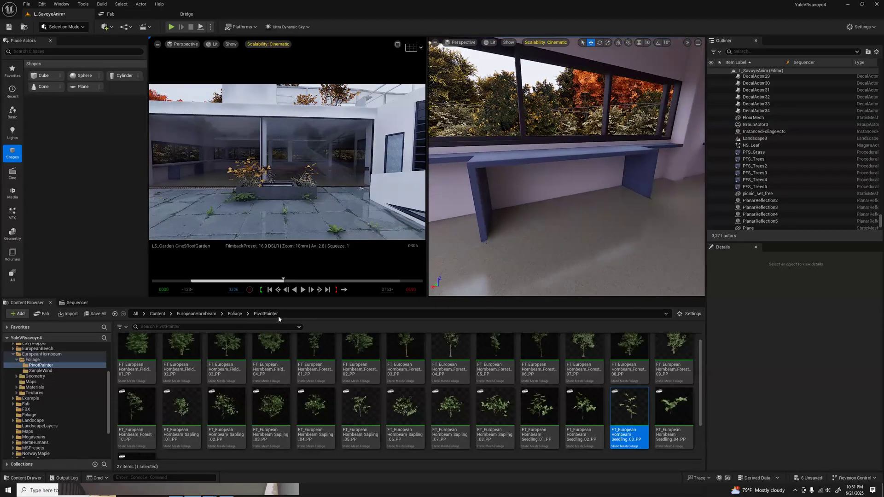
# Collapse the EuropeanHornbeam folders and open the firewood asset folder under Megascans 3D_Assets
pyautogui.click(17, 360)
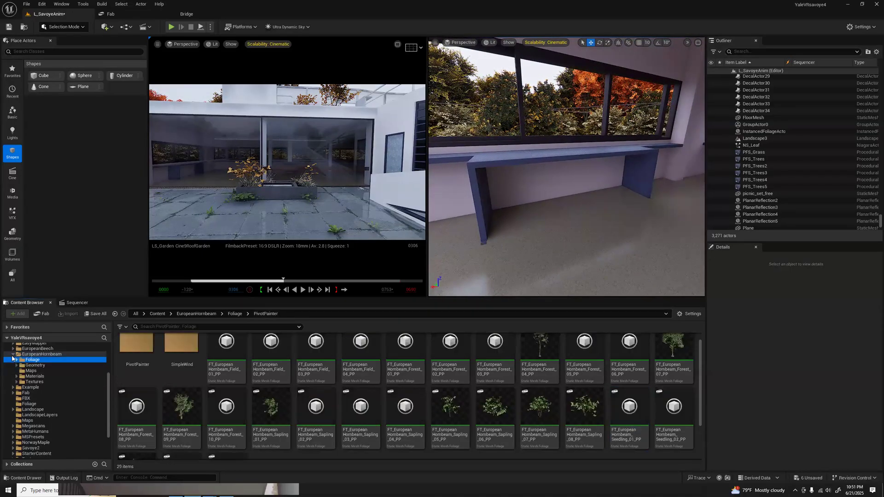
pyautogui.click(13, 354)
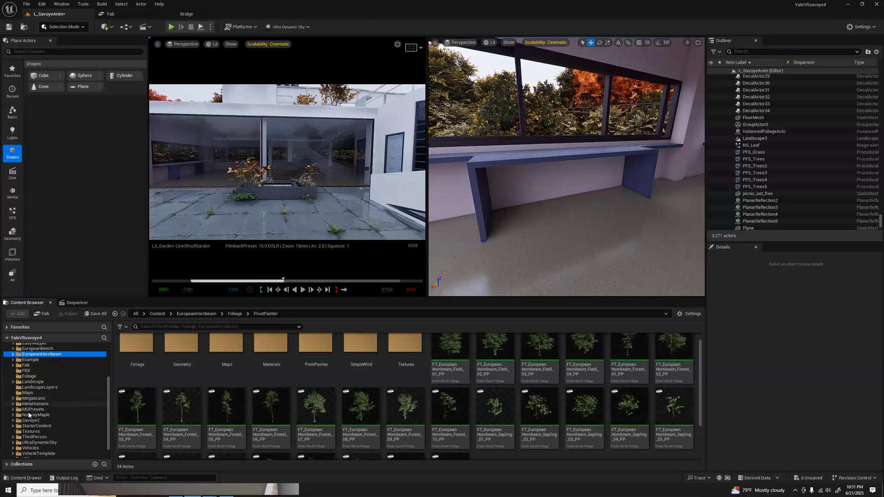
pyautogui.scroll(5, 46, 396)
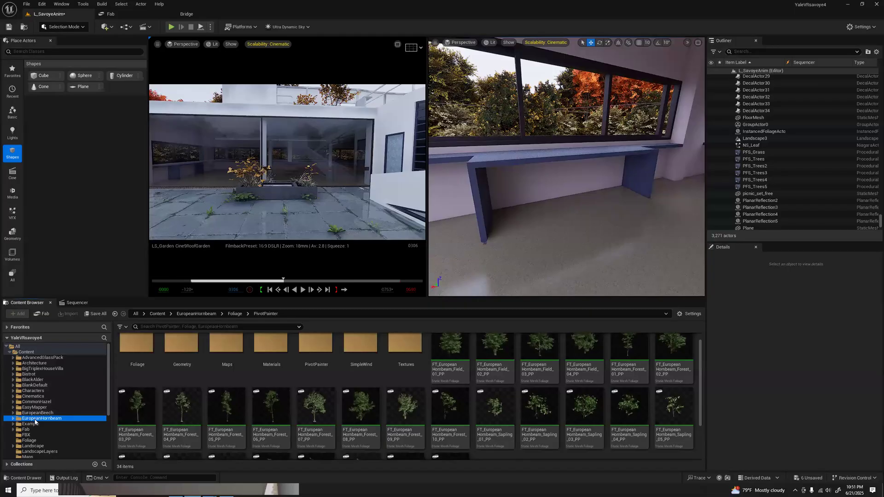
pyautogui.scroll(-2, 46, 426)
pyautogui.scroll(-2, 46, 426)
pyautogui.click(13, 419)
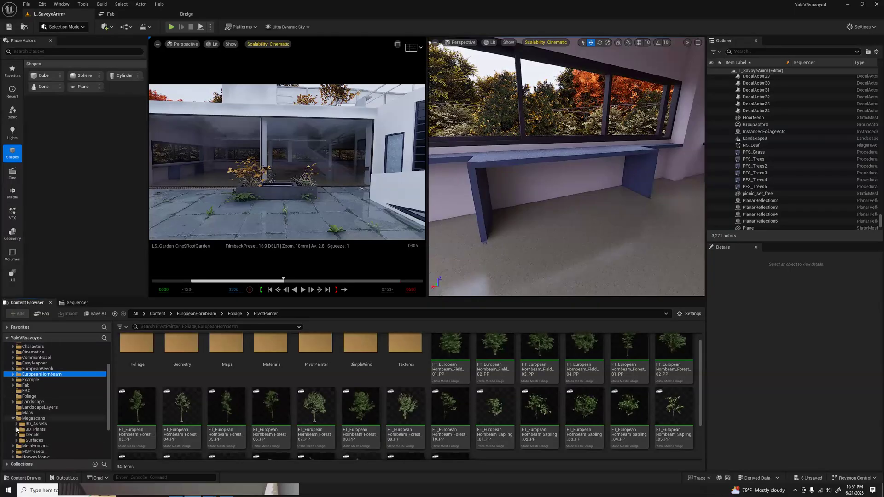
pyautogui.click(16, 424)
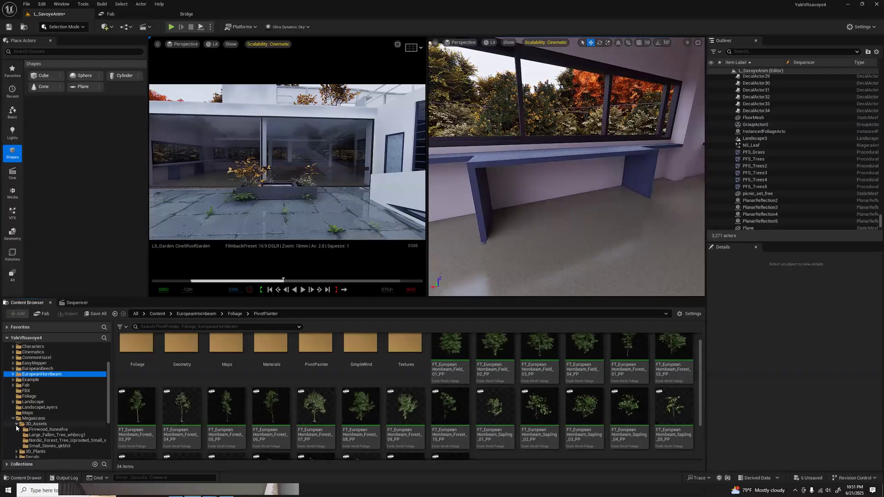
pyautogui.click(46, 429)
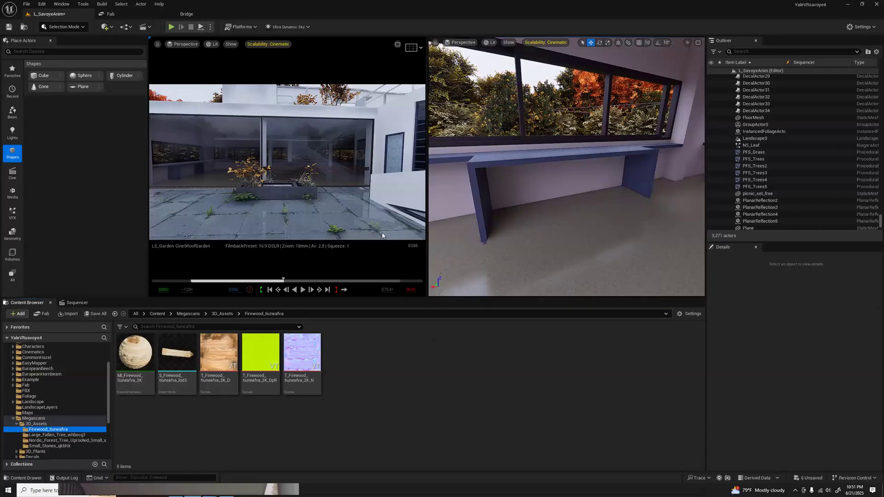
# Place the firewood static mesh on the brick fireplace floor and rotate it about 65 degrees around its vertical axis
pyautogui.moveTo(552, 170); pyautogui.dragTo(696, 200, button='right')
pyautogui.moveTo(178, 352); pyautogui.dragTo(573, 207)
pyautogui.click(571, 223)
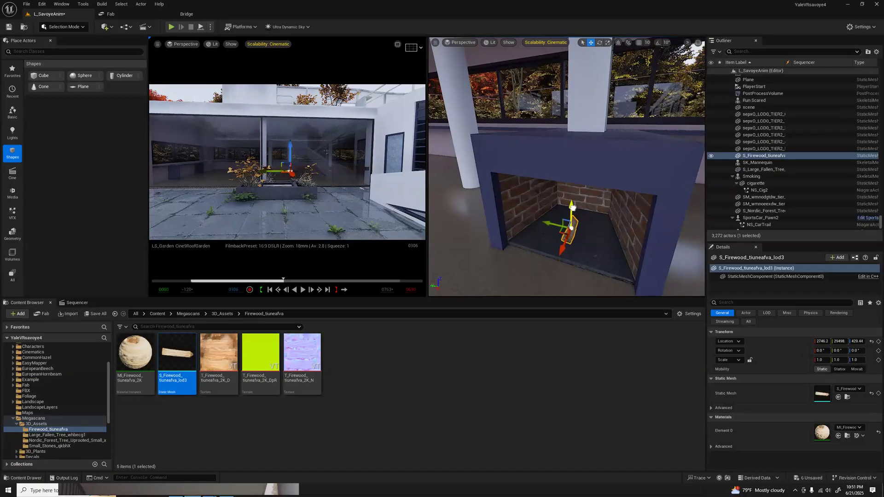
pyautogui.press('e')
pyautogui.moveTo(567, 264); pyautogui.dragTo(534, 228)
pyautogui.press('w')
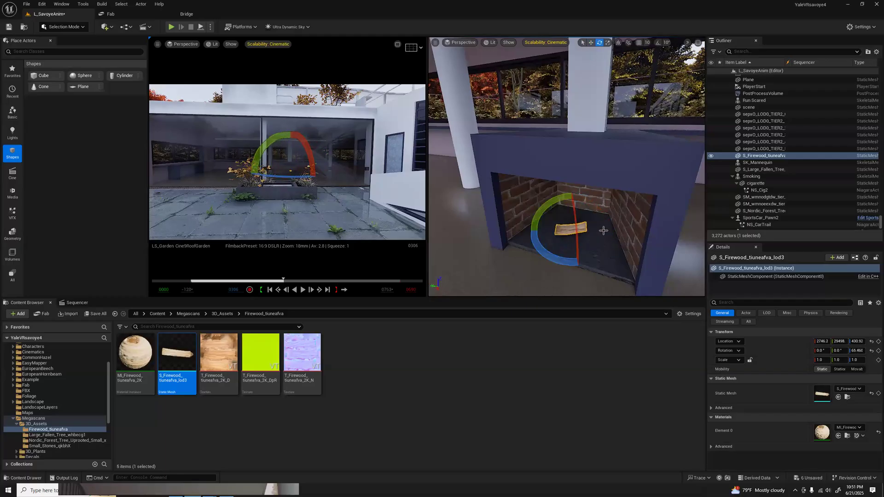
# Scale the firewood log in the fireplace uniformly to about 2.08 and deselect it
pyautogui.press('e')
pyautogui.press('r')
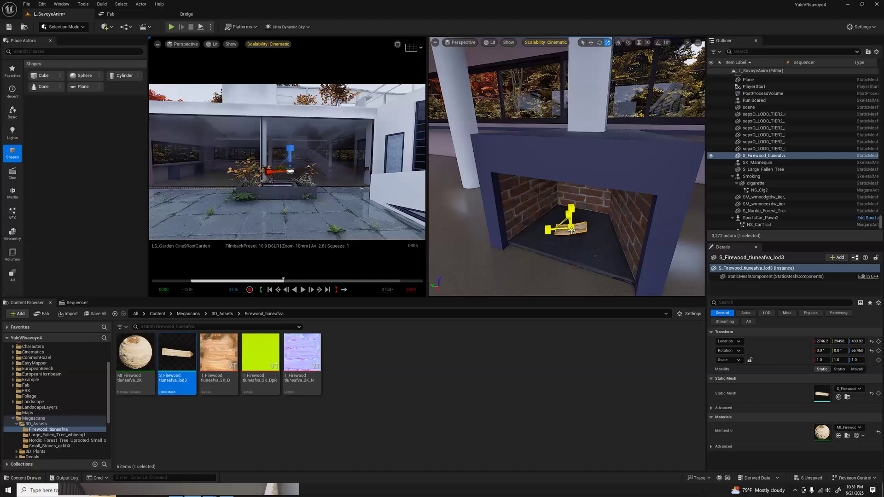
pyautogui.moveTo(559, 226); pyautogui.dragTo(571, 217)
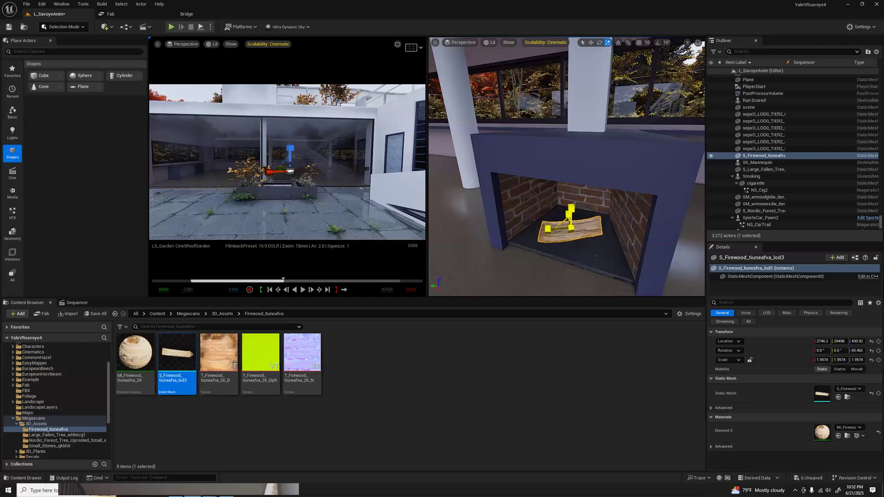
pyautogui.press('Escape')
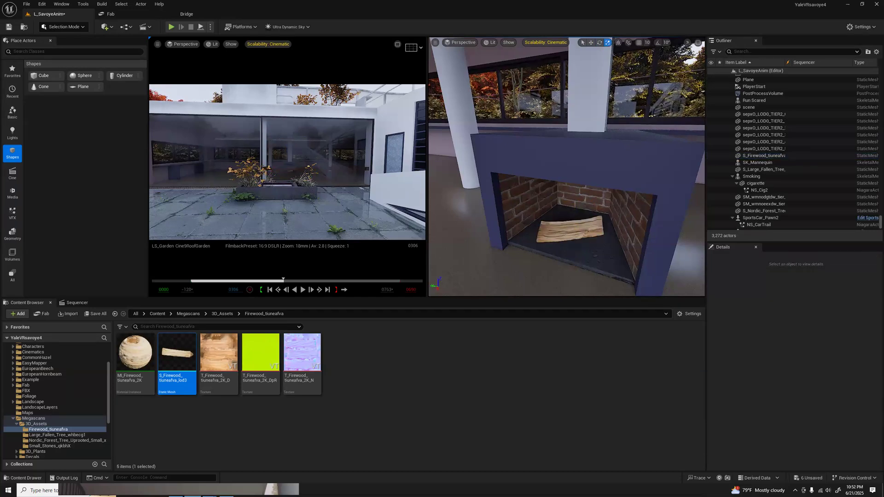
# Try raising the firewood log above the fireplace floor and undo the move
pyautogui.click(570, 230)
pyautogui.press('e')
pyautogui.press('w')
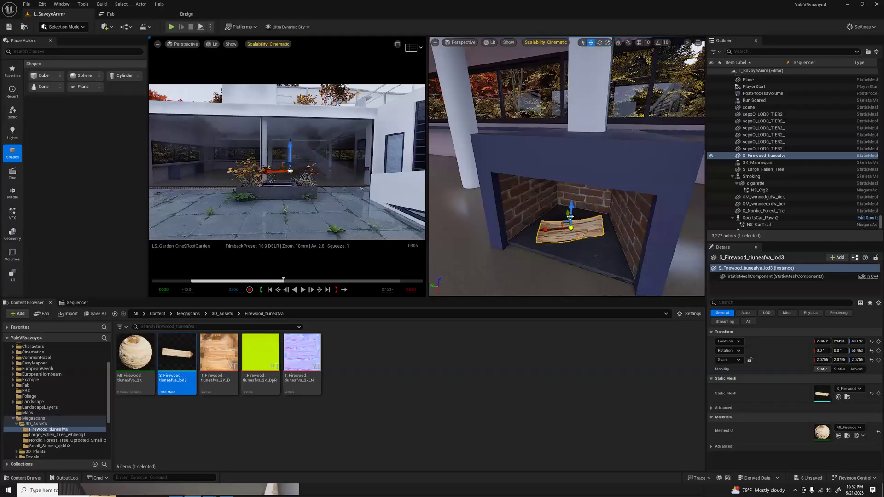
pyautogui.keyDown('shift'); pyautogui.moveTo(572, 204); pyautogui.dragTo(572, 170); pyautogui.keyUp('shift')
pyautogui.hotkey('ctrl', 'z')
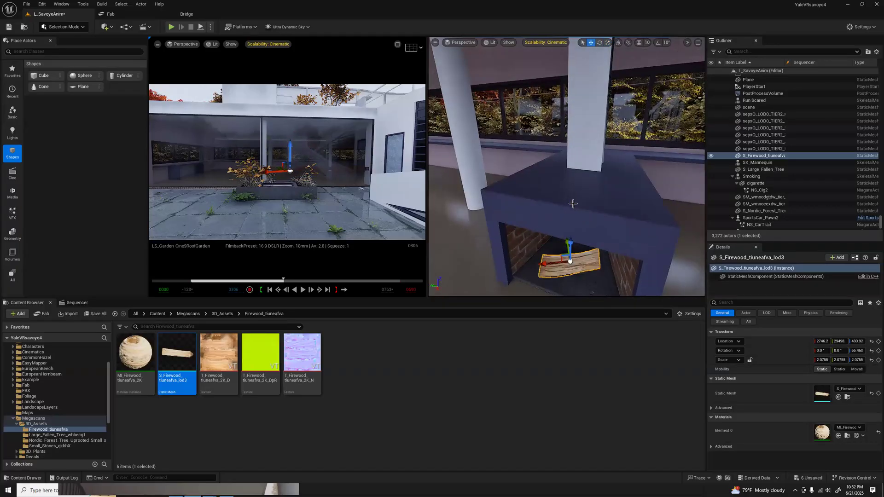
pyautogui.hotkey('ctrl', 'z')
pyautogui.moveTo(578, 266); pyautogui.dragTo(542, 249, button='right')
pyautogui.hotkey('ctrl', 'z')
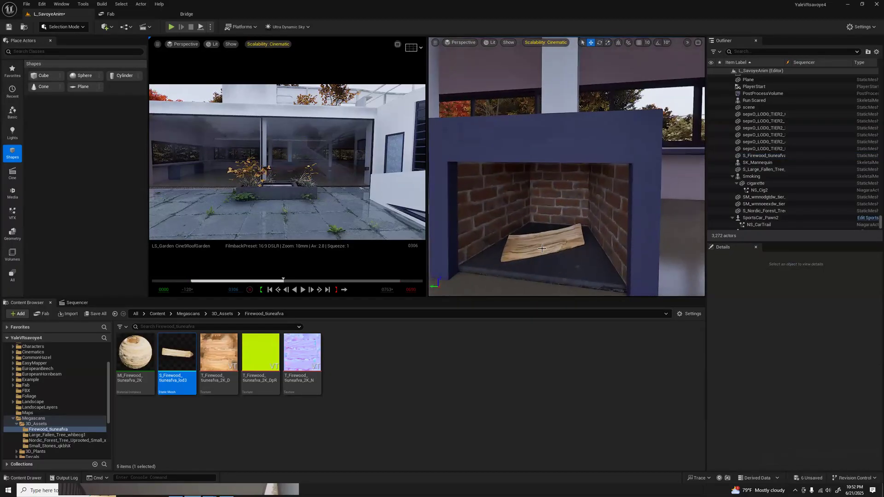
# Duplicate the firewood log in the brick fireplace and arrange the copy at a different angle behind the first log
pyautogui.click(542, 248)
pyautogui.press('e')
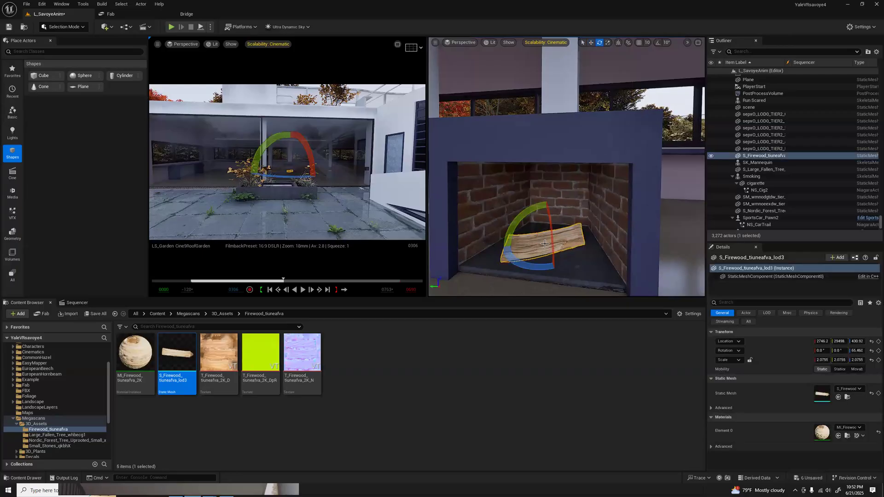
pyautogui.press('w')
pyautogui.moveTo(546, 216)
pyautogui.keyDown('alt'); pyautogui.mouseDown()
pyautogui.moveTo(556, 206)
pyautogui.moveTo(557, 227)
pyautogui.moveTo(550, 212)
pyautogui.moveTo(540, 231)
pyautogui.moveTo(526, 222)
pyautogui.moveTo(503, 228)
pyautogui.moveTo(552, 226)
pyautogui.mouseUp(); pyautogui.keyUp('alt')
pyautogui.press('e')
pyautogui.press('w')
pyautogui.press('e')
pyautogui.press('w')
pyautogui.moveTo(548, 238); pyautogui.dragTo(566, 238, button='right')
pyautogui.moveTo(593, 224); pyautogui.dragTo(589, 224)
pyautogui.moveTo(588, 241); pyautogui.dragTo(530, 240, button='right')
pyautogui.press('Escape')
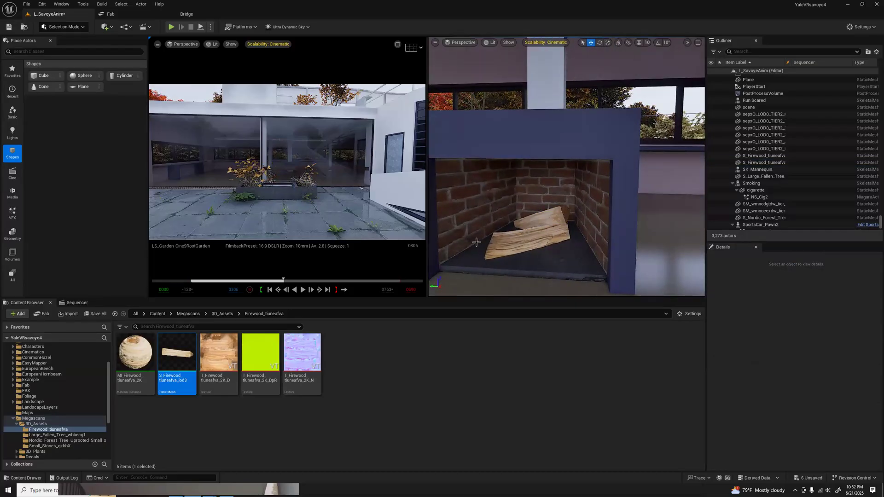
pyautogui.click(545, 241)
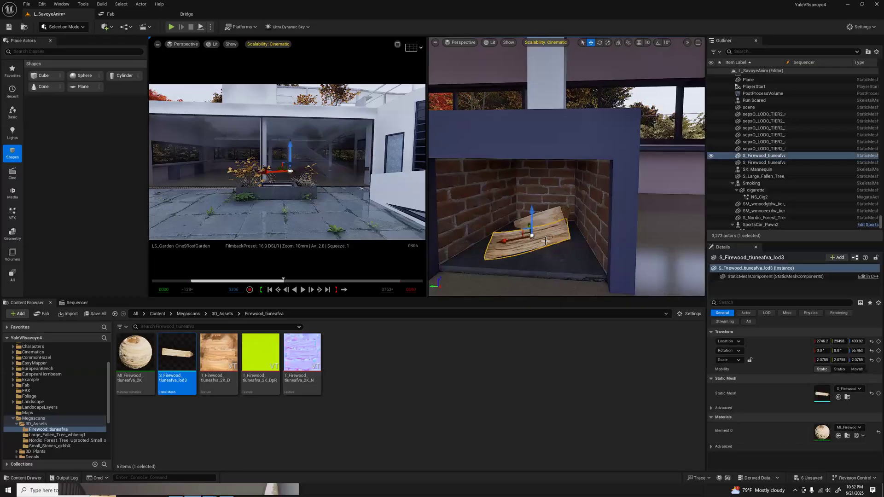
pyautogui.press('Escape')
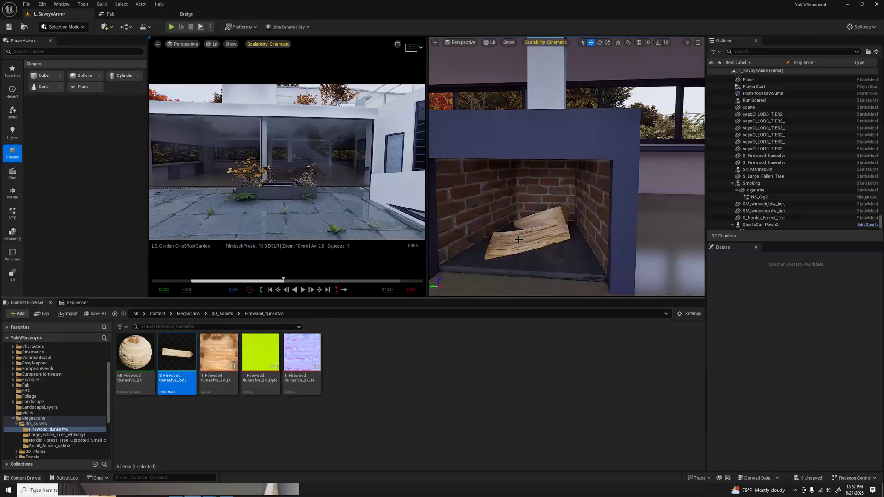
# Enable Albedo Tint on the MI_Firewood material instance and darken it to a grey value of about 0.068, closing the material editor
pyautogui.doubleClick(133, 357)
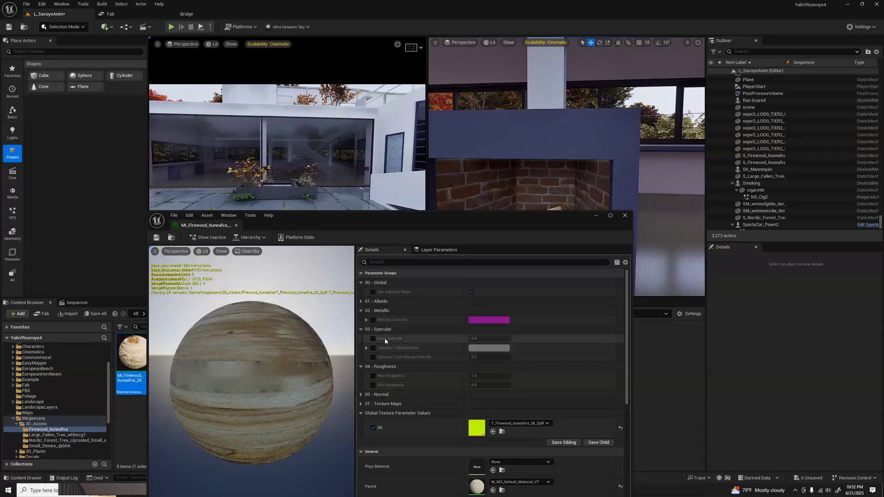
pyautogui.click(360, 301)
pyautogui.click(373, 311)
pyautogui.click(482, 310)
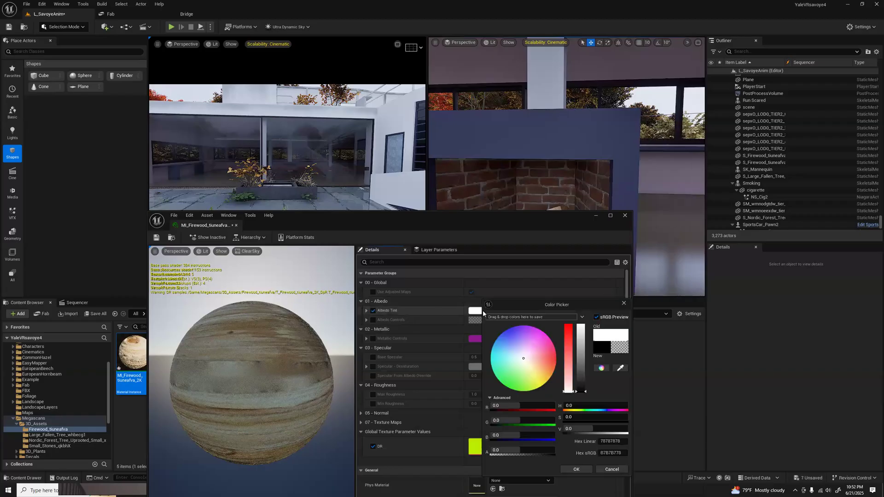
pyautogui.click(575, 370)
pyautogui.moveTo(561, 224); pyautogui.dragTo(570, 279)
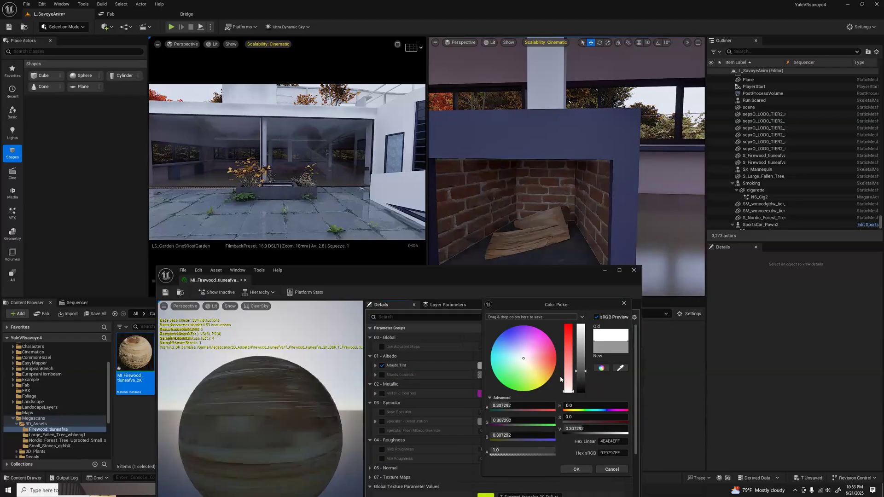
pyautogui.click(579, 387)
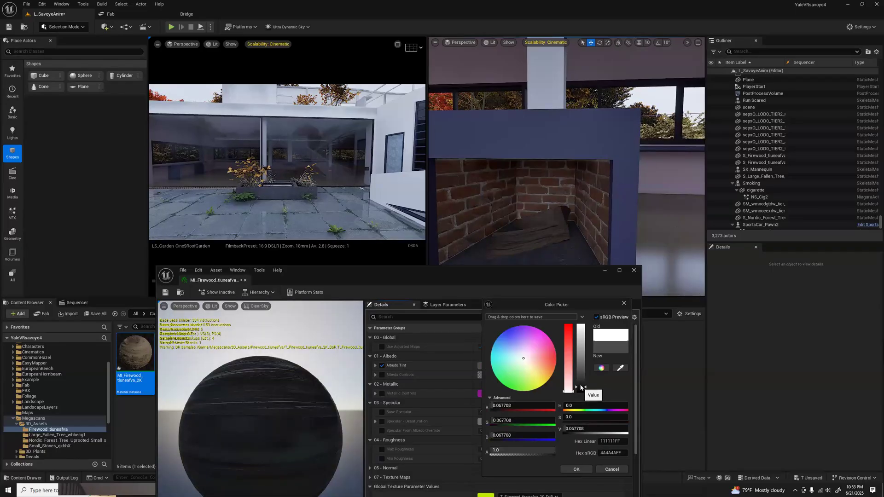
pyautogui.click(576, 469)
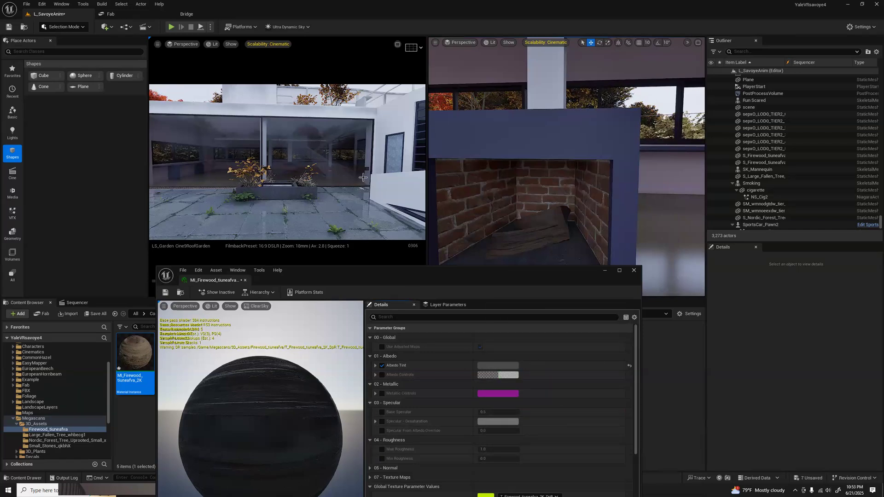
pyautogui.moveTo(598, 184); pyautogui.dragTo(481, 174, button='right')
pyautogui.press('w')
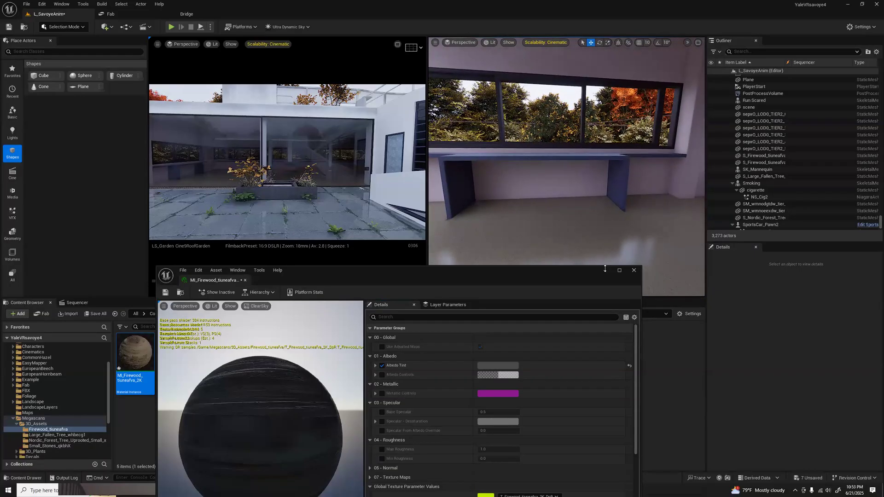
pyautogui.click(634, 270)
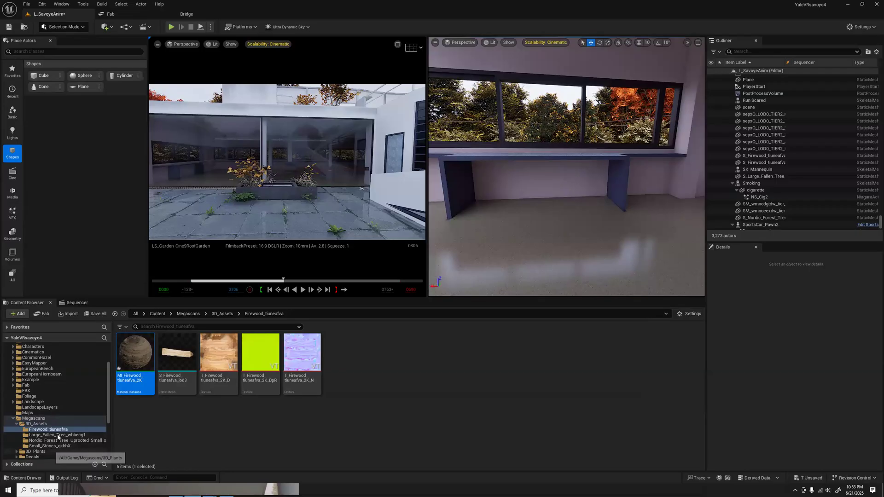
# Collapse the Megascans folders and open the Meshes folder of the Bistrot content
pyautogui.click(16, 424)
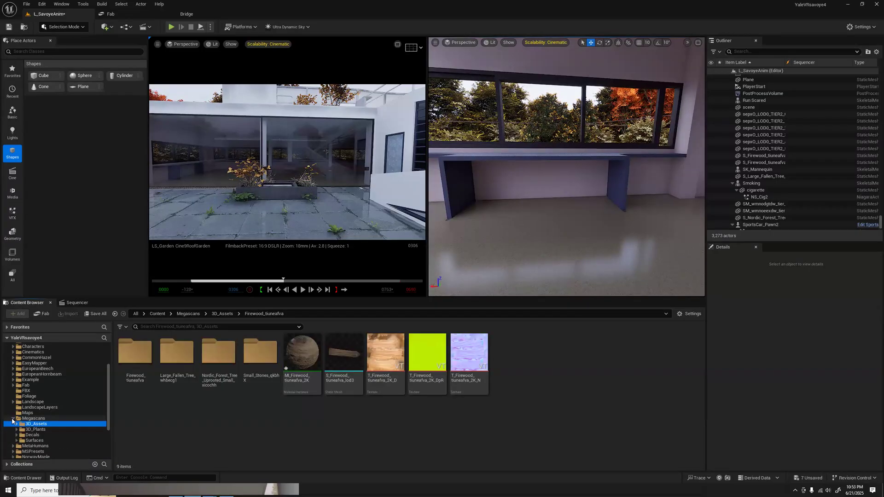
pyautogui.click(13, 419)
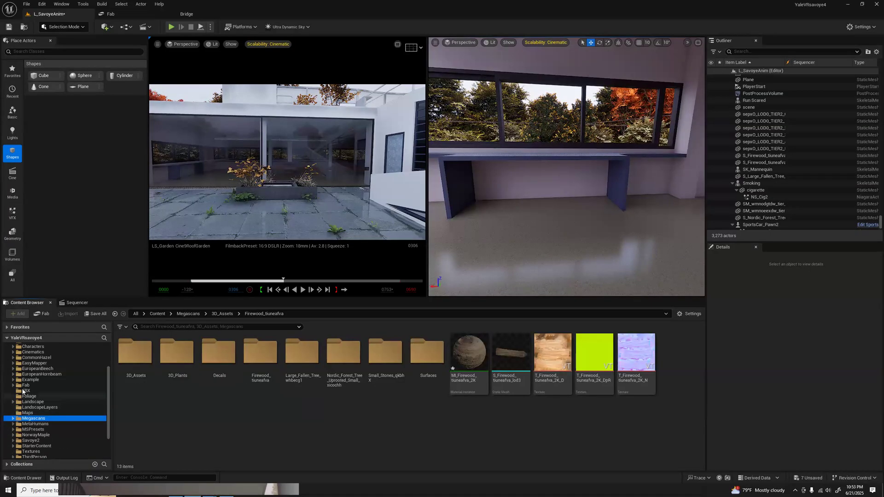
pyautogui.scroll(2, 28, 390)
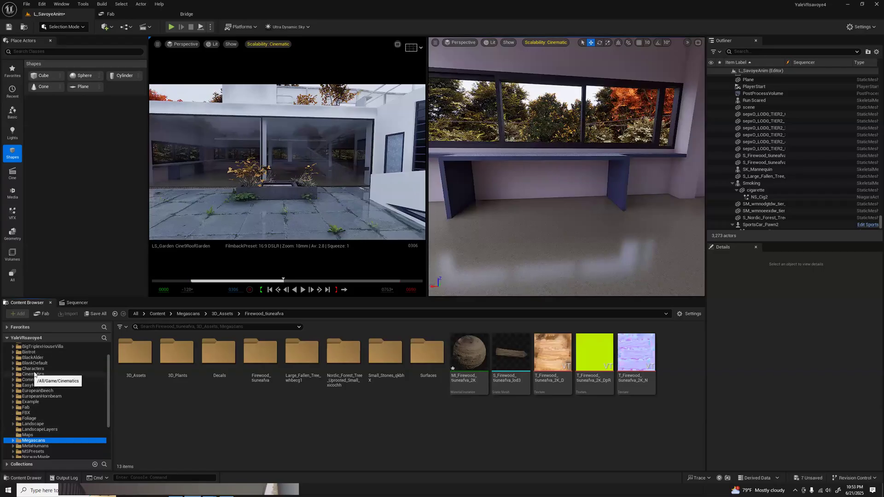
pyautogui.scroll(2, 47, 370)
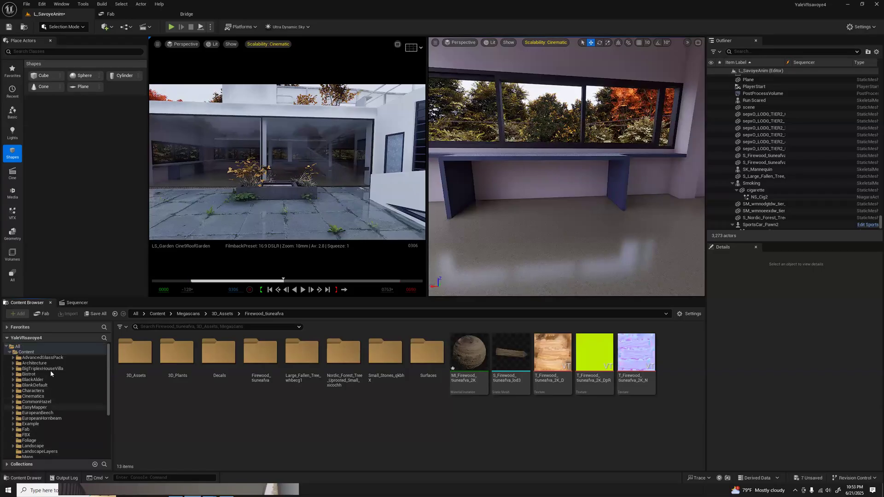
pyautogui.click(24, 375)
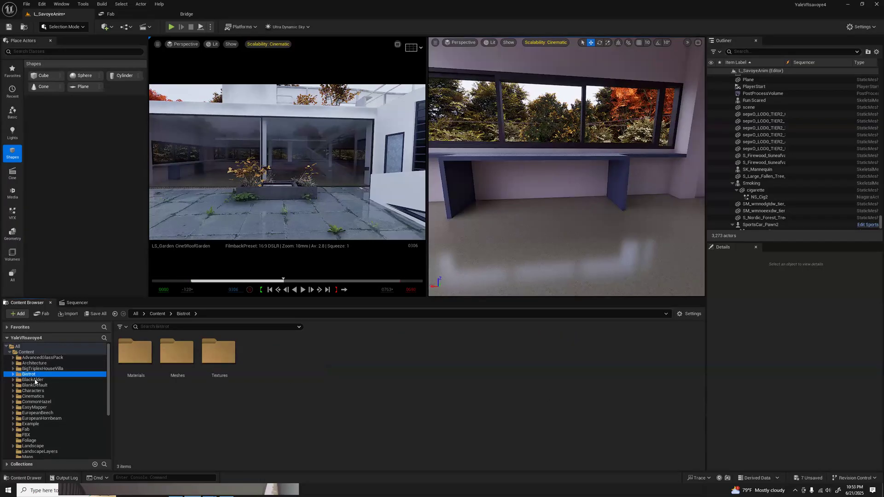
pyautogui.click(13, 375)
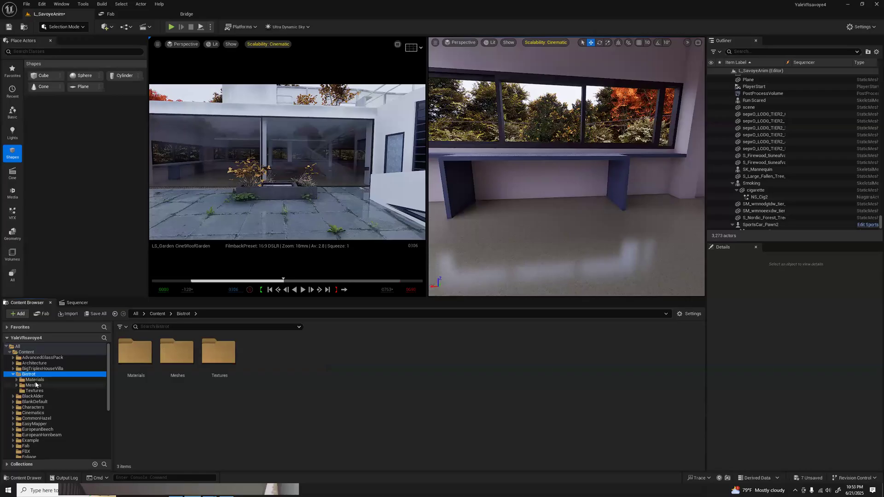
pyautogui.click(33, 386)
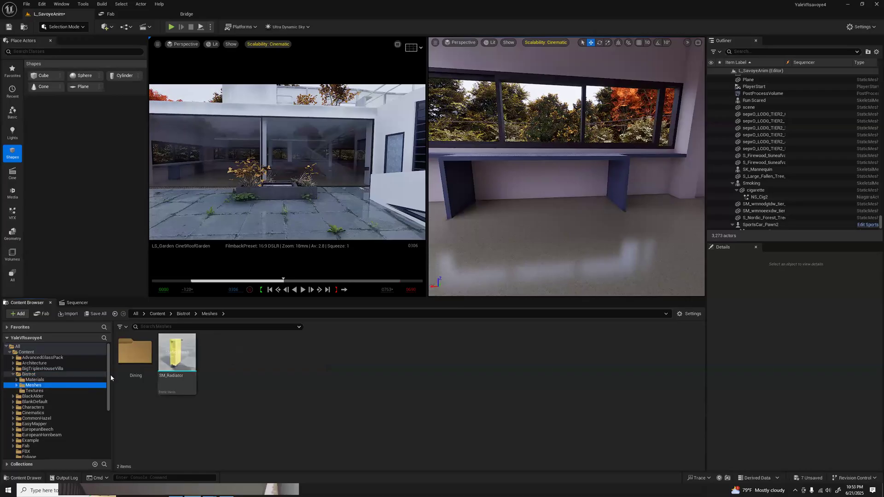
# Place the SM_Radiator static mesh on the room's floor and shift it toward the wall with the long window
pyautogui.moveTo(175, 360)
pyautogui.moveTo(175, 360); pyautogui.dragTo(550, 221)
pyautogui.moveTo(575, 227); pyautogui.dragTo(649, 240)
pyautogui.moveTo(649, 239); pyautogui.dragTo(700, 241, button='right')
pyautogui.moveTo(520, 224); pyautogui.dragTo(618, 203)
# Enable 10-degree rotation snapping and rotate the radiator 180 degrees around its vertical axis
pyautogui.press('e')
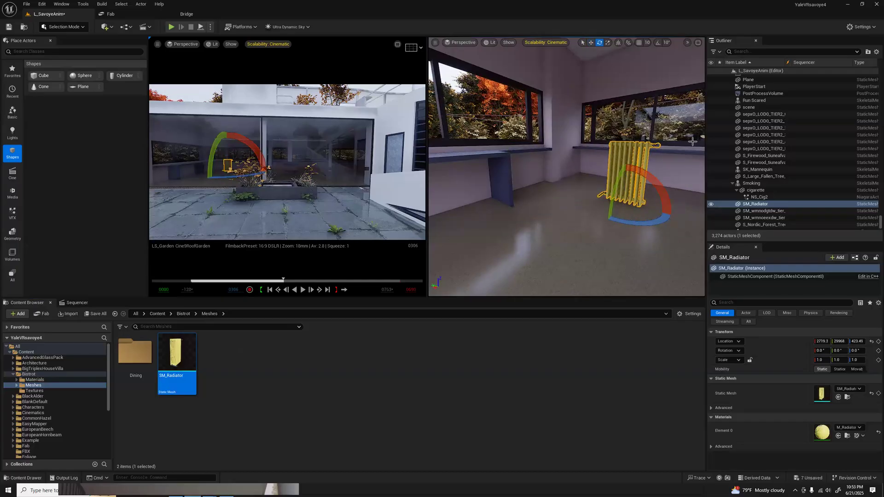
pyautogui.click(658, 43)
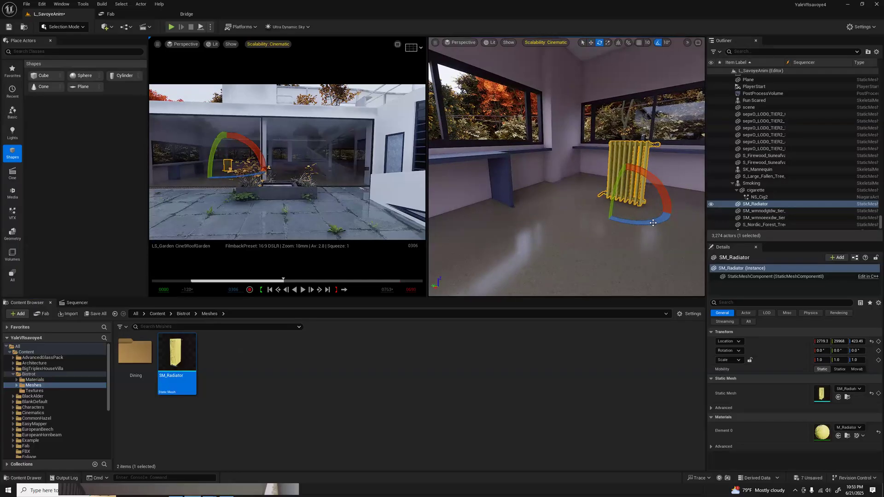
pyautogui.moveTo(659, 220); pyautogui.dragTo(639, 198)
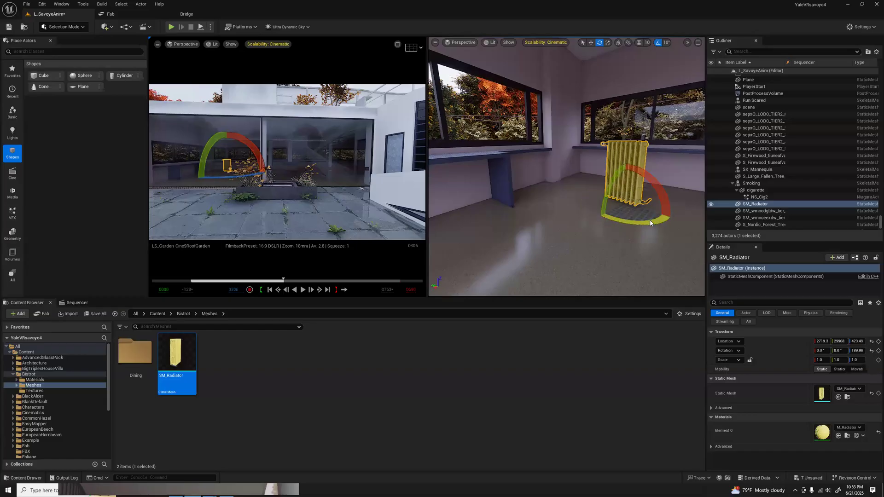
pyautogui.moveTo(640, 195); pyautogui.dragTo(634, 194)
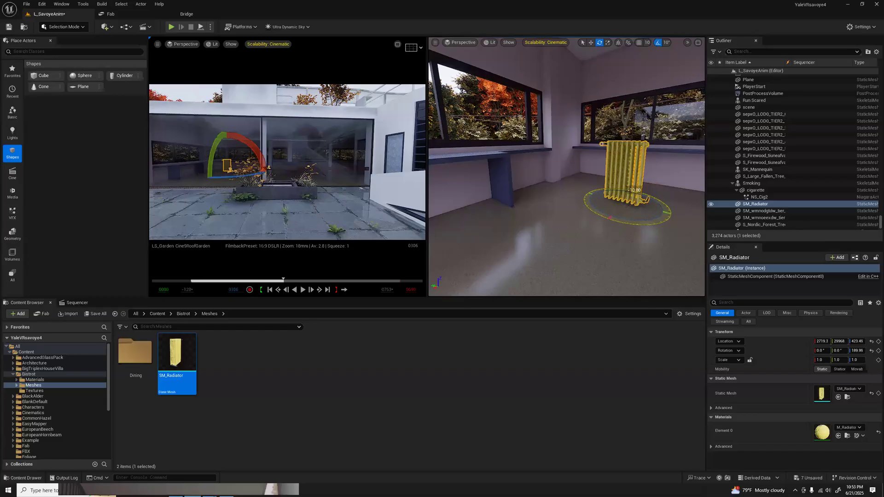
# Scale the radiator to about 1.247 along Y and about 0.575 in height
pyautogui.press('w')
pyautogui.press('e')
pyautogui.press('r')
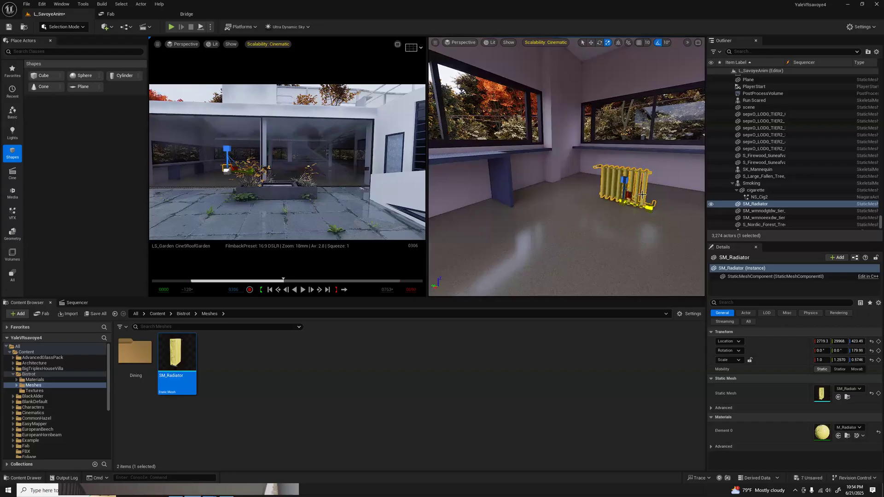
pyautogui.press('w')
pyautogui.moveTo(566, 166); pyautogui.dragTo(598, 176, button='right')
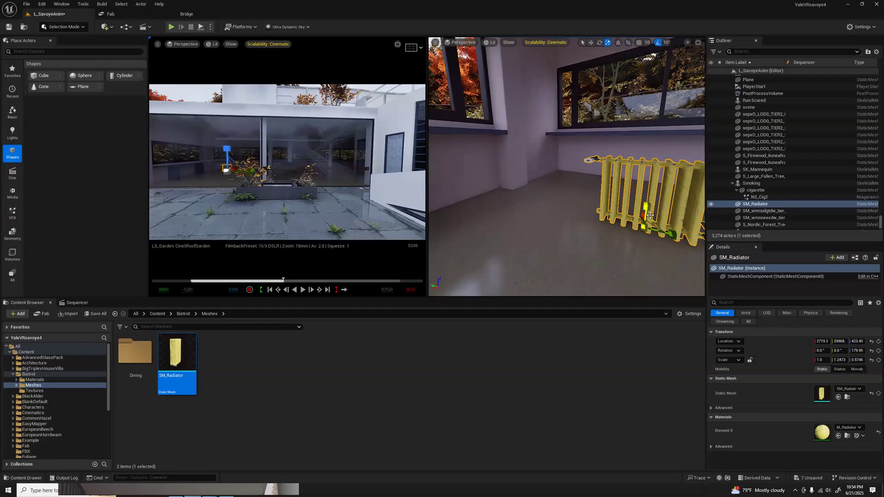
# Move the radiator against the wall beneath the window ledge, raised slightly above the floor at a height of about 432.8
pyautogui.press('e')
pyautogui.press('a')
pyautogui.moveTo(667, 223)
pyautogui.mouseDown(button='right')
pyautogui.moveTo(647, 224)
pyautogui.moveTo(668, 224)
pyautogui.mouseUp(button='right')
pyautogui.press('d')
pyautogui.press('s')
pyautogui.press('w')
pyautogui.moveTo(604, 249); pyautogui.dragTo(660, 222)
pyautogui.moveTo(660, 222); pyautogui.dragTo(685, 223, button='right')
pyautogui.moveTo(598, 206); pyautogui.dragTo(605, 167)
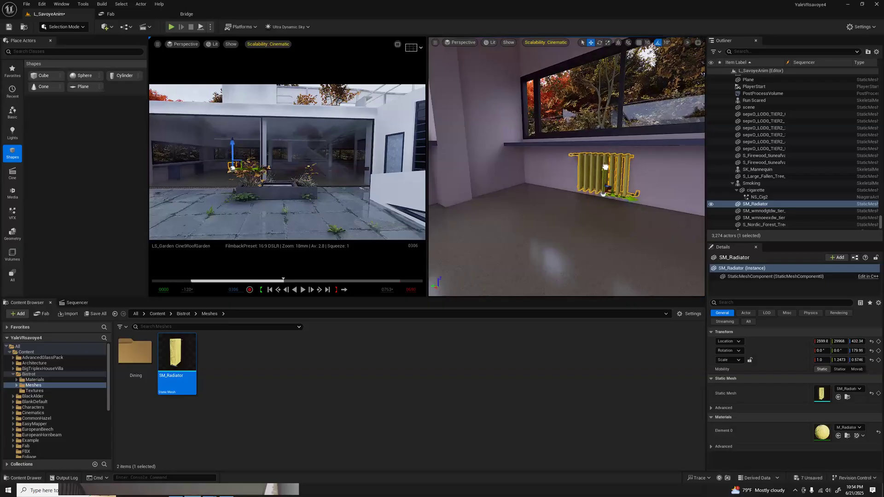
pyautogui.moveTo(633, 197); pyautogui.dragTo(590, 193)
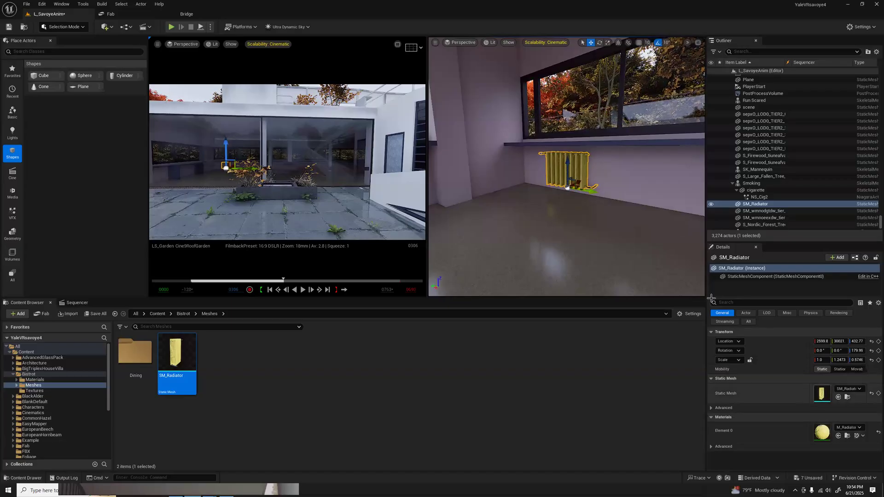
# Duplicate the radiator along the wall beneath the window ledge to form a longer unit, and inspect where the two overlap
pyautogui.keyDown('alt'); pyautogui.moveTo(593, 191); pyautogui.dragTo(637, 209); pyautogui.keyUp('alt')
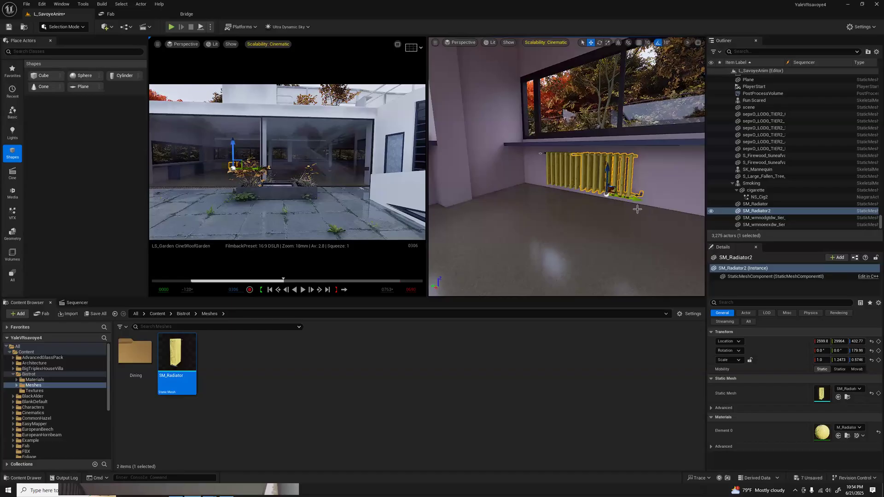
pyautogui.press('Escape')
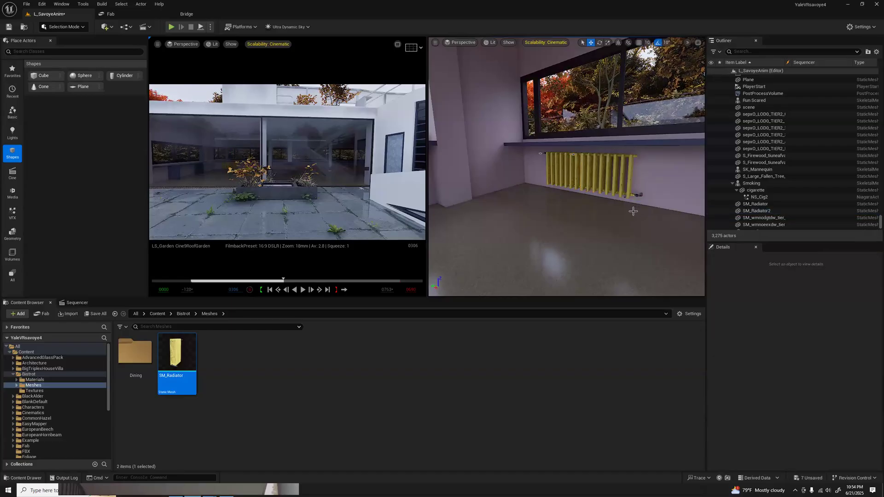
pyautogui.click(593, 180)
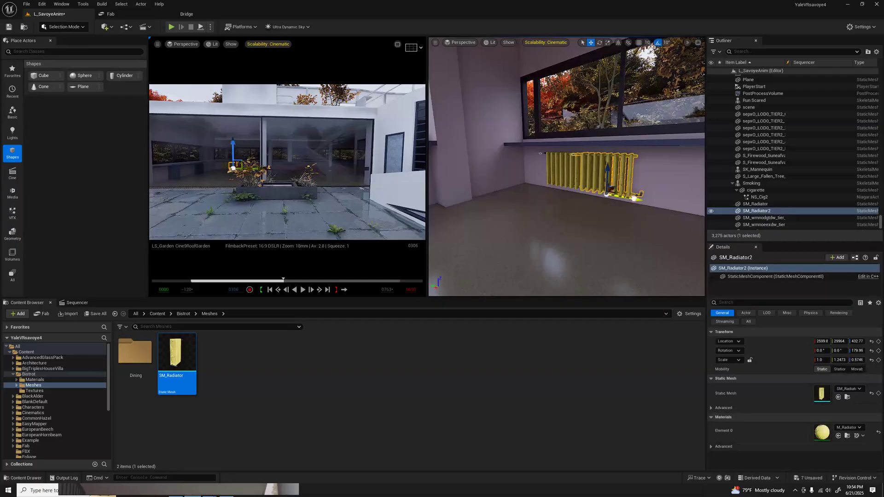
pyautogui.click(643, 203)
pyautogui.scroll(6, 643, 203)
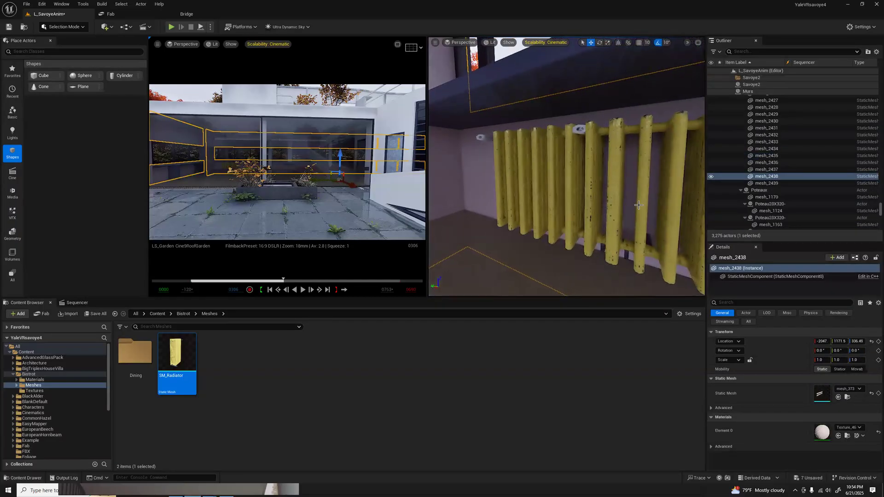
pyautogui.click(638, 218)
pyautogui.moveTo(641, 233); pyautogui.dragTo(707, 240, button='right')
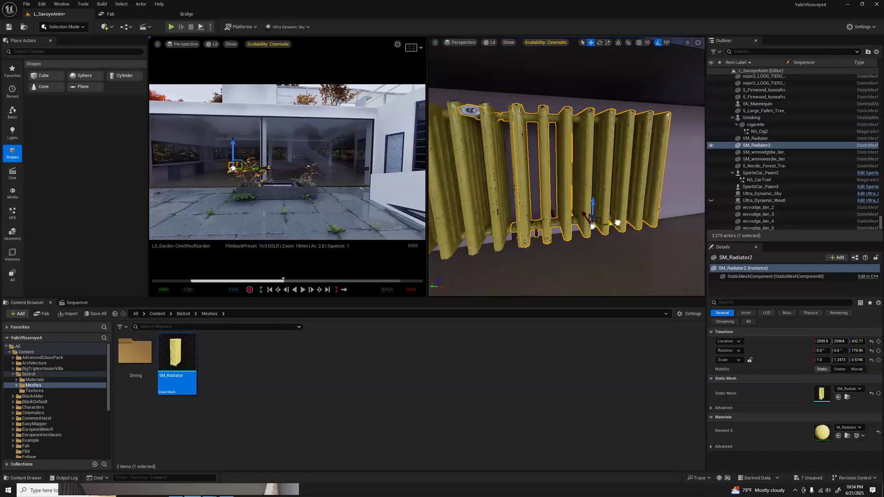
# Mirror the copied radiator with a Y scale of about -1.247 and shift it to align its ribs with the first radiator
pyautogui.moveTo(617, 223); pyautogui.dragTo(613, 224)
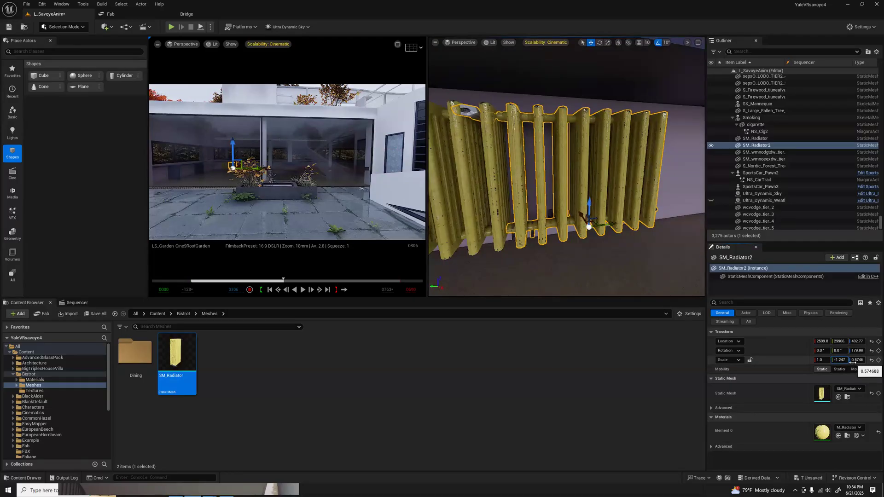
pyautogui.press('Tab')
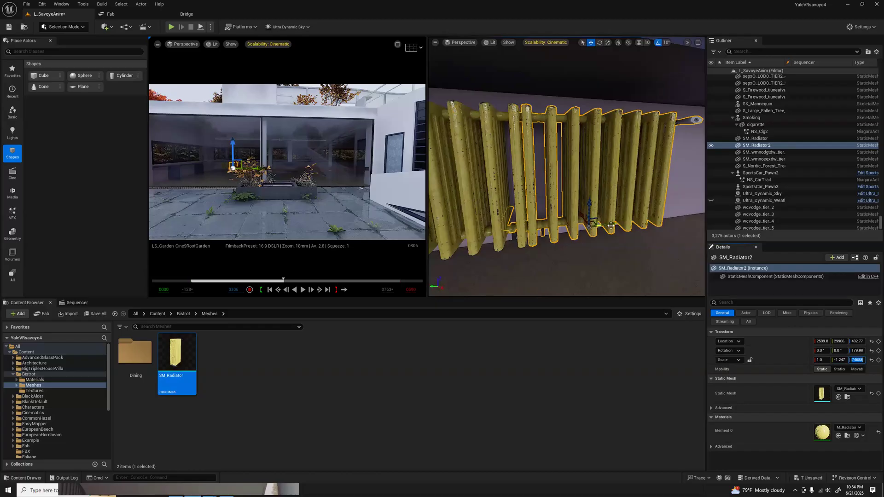
pyautogui.moveTo(599, 224); pyautogui.dragTo(606, 231)
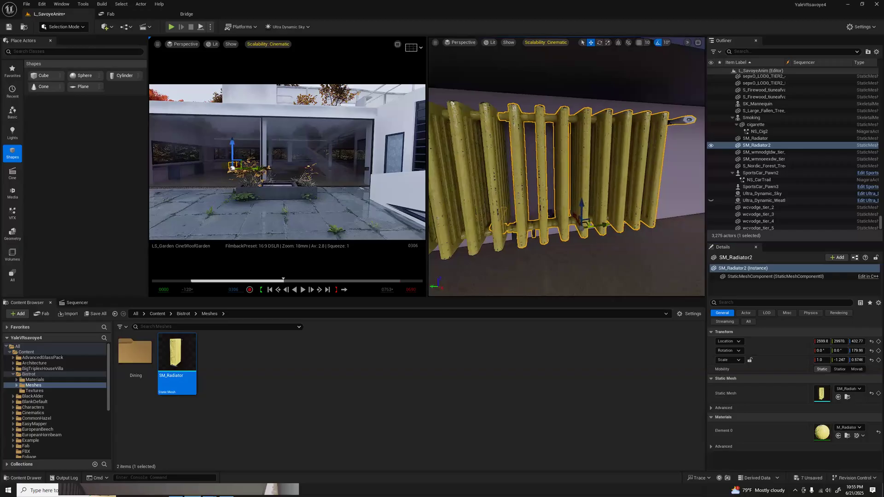
pyautogui.moveTo(598, 207); pyautogui.dragTo(564, 196, button='right')
pyautogui.scroll(-8, 540, 216)
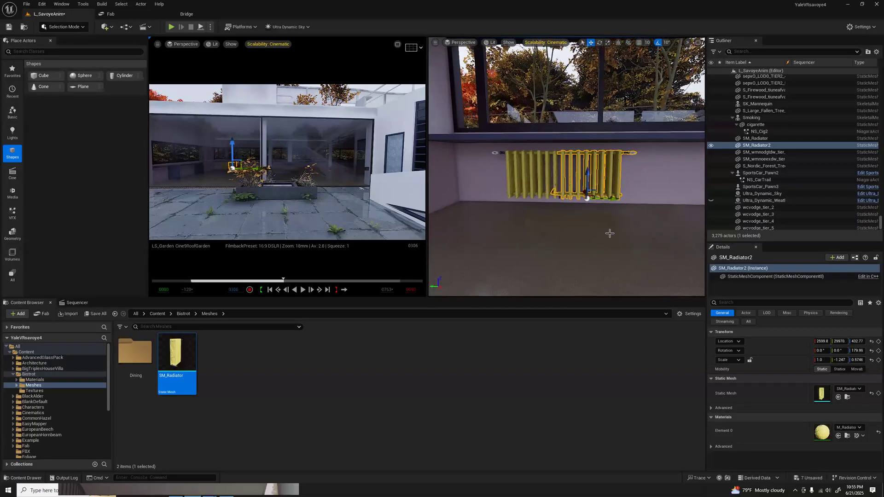
# Select both halves of the yellow radiator unit and duplicate the pair three times along the wall, spacing the copies beneath the windows
pyautogui.press('Escape')
pyautogui.press('s')
pyautogui.moveTo(540, 216)
pyautogui.mouseDown(button='right')
pyautogui.moveTo(553, 216)
pyautogui.moveTo(529, 202)
pyautogui.moveTo(546, 200)
pyautogui.mouseUp(button='right')
pyautogui.press('s')
pyautogui.scroll(-2, 496, 172)
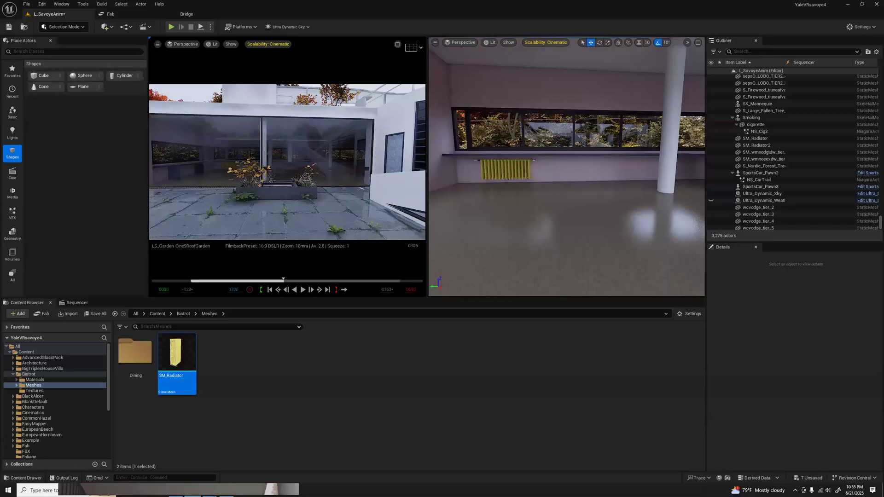
pyautogui.click(518, 170)
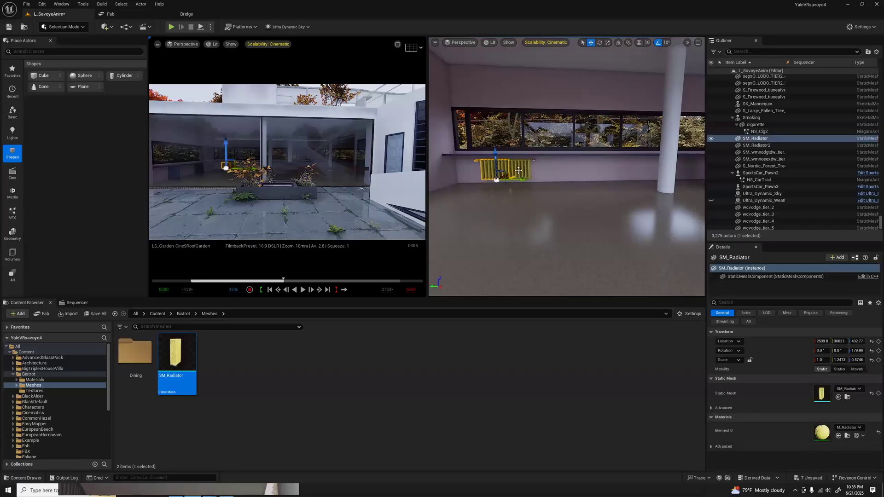
pyautogui.keyDown('shift'); pyautogui.click(519, 171); pyautogui.keyUp('shift')
pyautogui.keyDown('alt'); pyautogui.moveTo(543, 179); pyautogui.dragTo(664, 183); pyautogui.keyUp('alt')
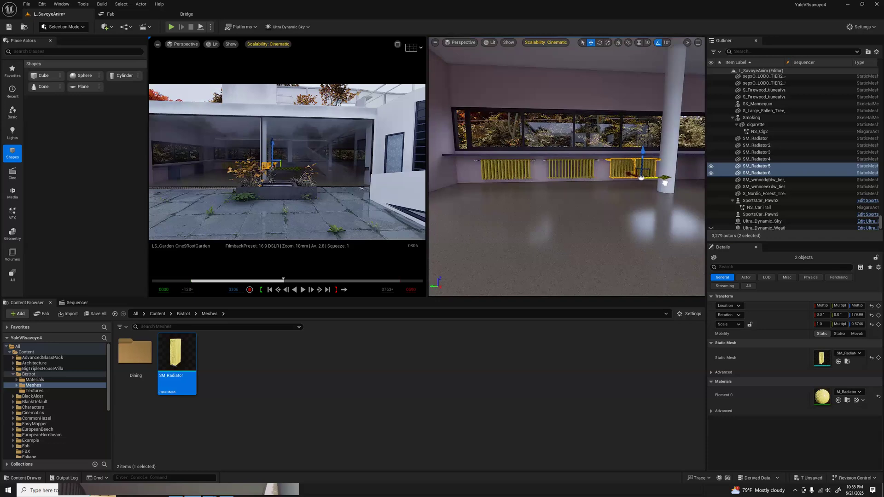
pyautogui.moveTo(664, 183); pyautogui.dragTo(673, 181, button='right')
pyautogui.keyDown('alt'); pyautogui.moveTo(626, 179); pyautogui.dragTo(699, 183); pyautogui.keyUp('alt')
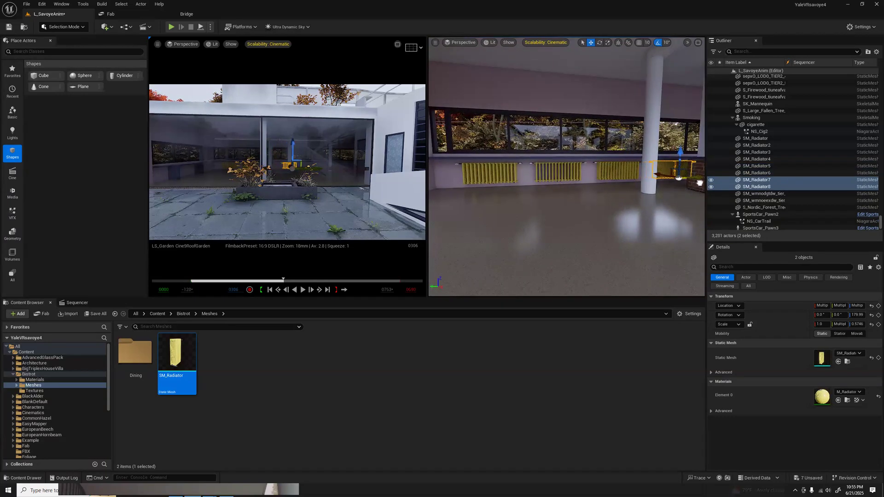
pyautogui.press('Escape')
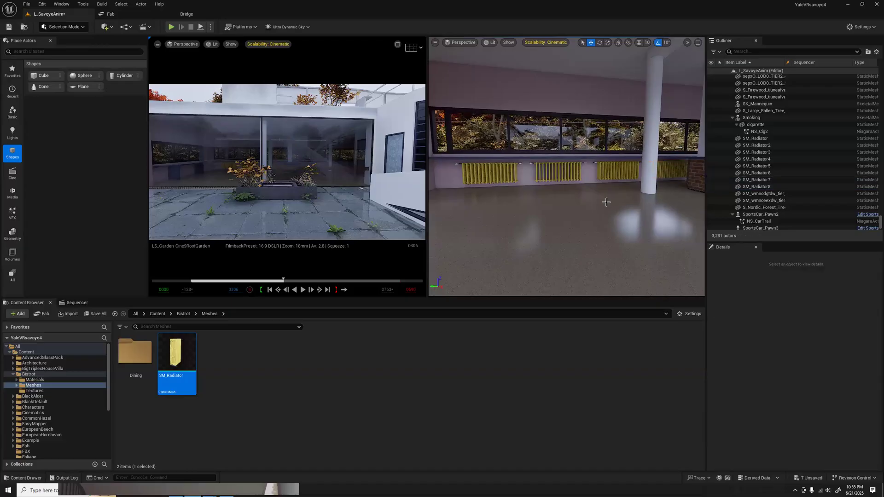
# Place SM_Radiator from the BigTriplexHouseVilla Meshes/Props folder in the room beside the blue built-in desk
pyautogui.moveTo(598, 180); pyautogui.dragTo(530, 178, button='right')
pyautogui.click(593, 178)
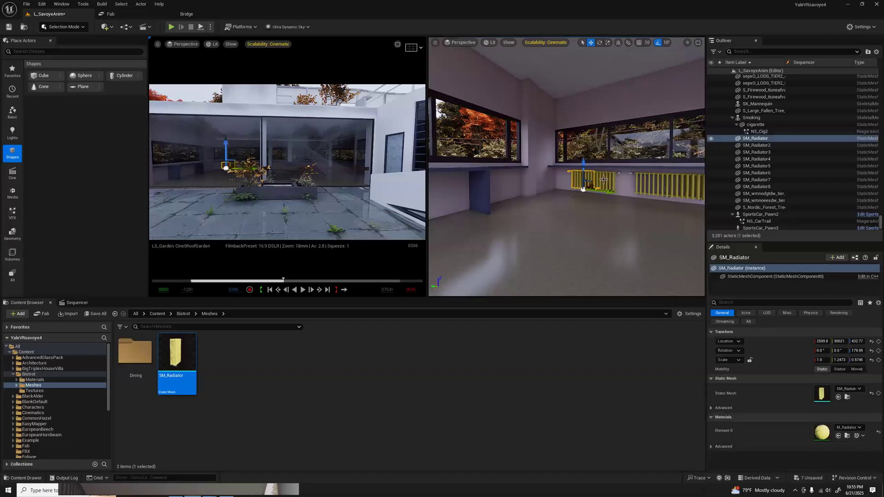
pyautogui.press('Escape')
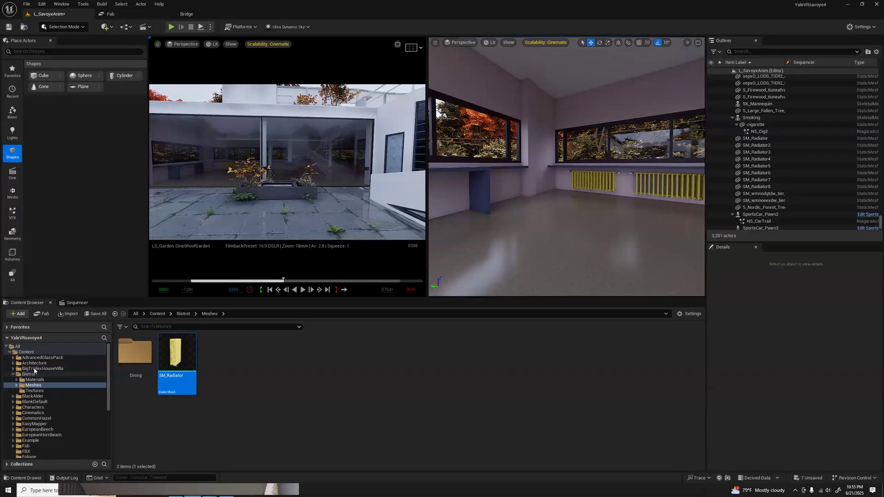
pyautogui.click(35, 369)
pyautogui.click(171, 363)
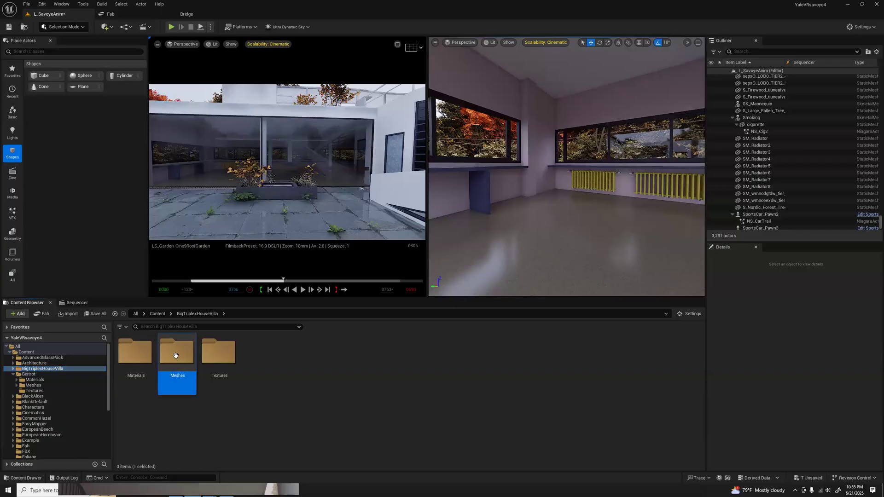
pyautogui.doubleClick(168, 365)
pyautogui.doubleClick(136, 354)
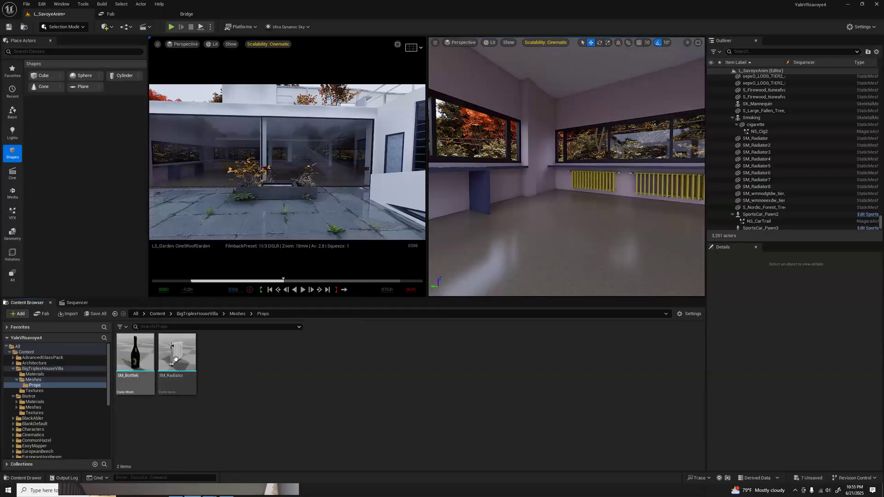
pyautogui.moveTo(176, 355); pyautogui.dragTo(469, 171)
pyautogui.moveTo(505, 192); pyautogui.dragTo(491, 194, button='right')
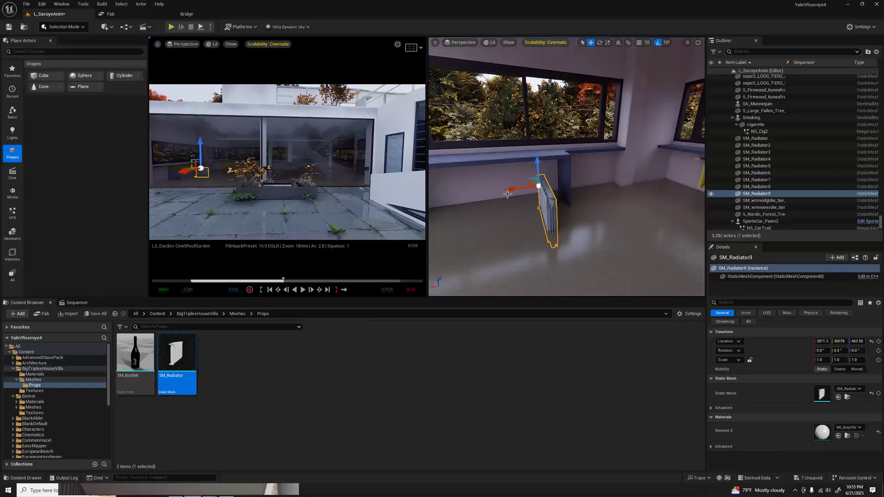
# Rotate the white radiator 90° about the vertical axis and move it against the wall under the blue desk at a height of about 486.7
pyautogui.press('e')
pyautogui.moveTo(531, 205); pyautogui.dragTo(533, 178)
pyautogui.press('w')
pyautogui.moveTo(534, 177); pyautogui.dragTo(557, 199, button='right')
pyautogui.moveTo(586, 189); pyautogui.dragTo(549, 178)
pyautogui.moveTo(552, 184); pyautogui.dragTo(545, 211, button='right')
pyautogui.moveTo(591, 174); pyautogui.dragTo(625, 132, button='right')
pyautogui.moveTo(625, 131); pyautogui.dragTo(629, 93)
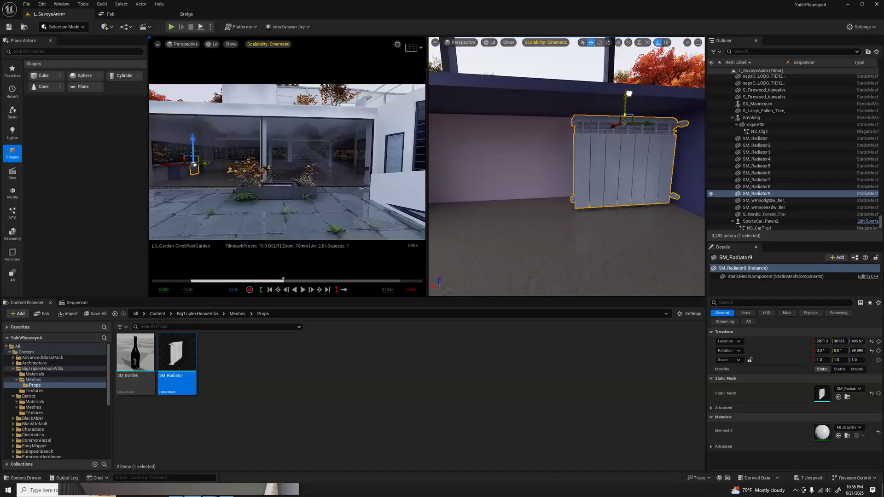
# Duplicate the white radiator along the wall, mirror the copy with a Y scale of -1, and slide it close to the first
pyautogui.moveTo(609, 125); pyautogui.dragTo(508, 127)
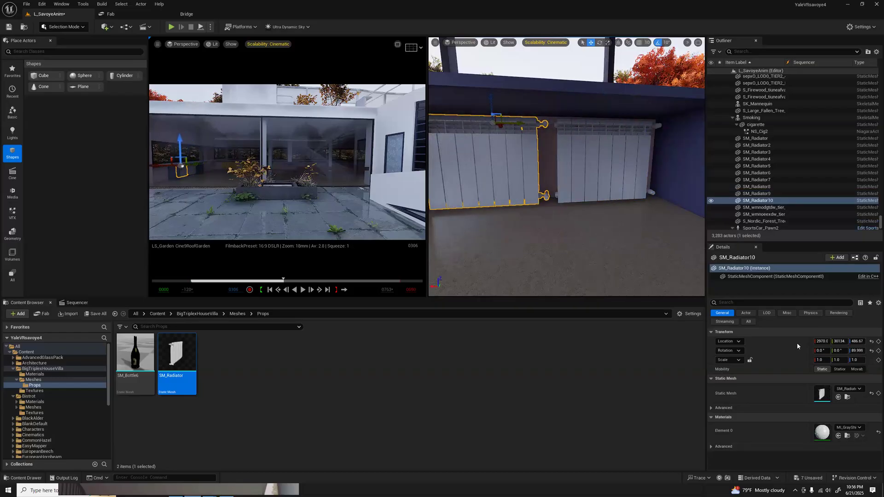
pyautogui.click(837, 360)
pyautogui.write('-1')
pyautogui.press('Tab')
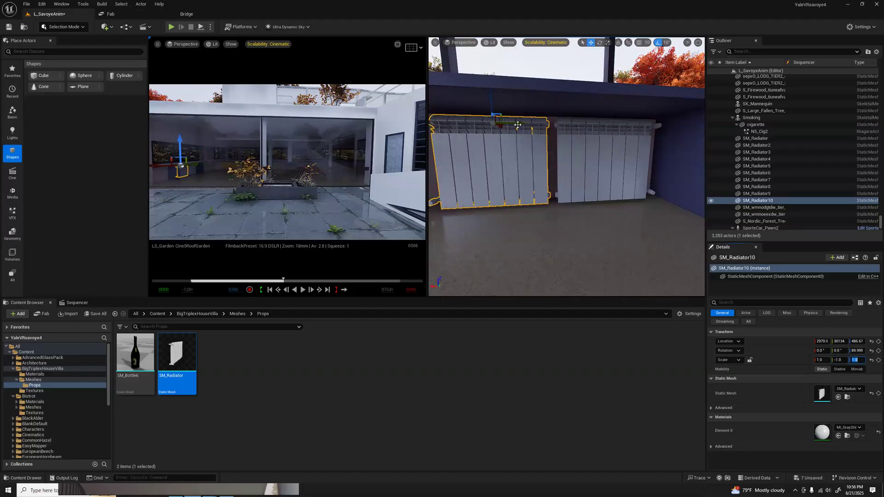
pyautogui.moveTo(519, 123); pyautogui.dragTo(524, 124)
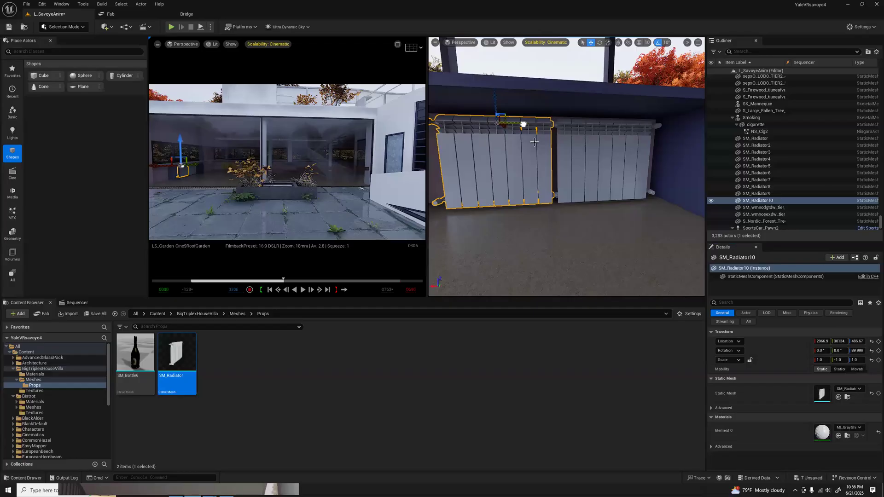
pyautogui.press('Escape')
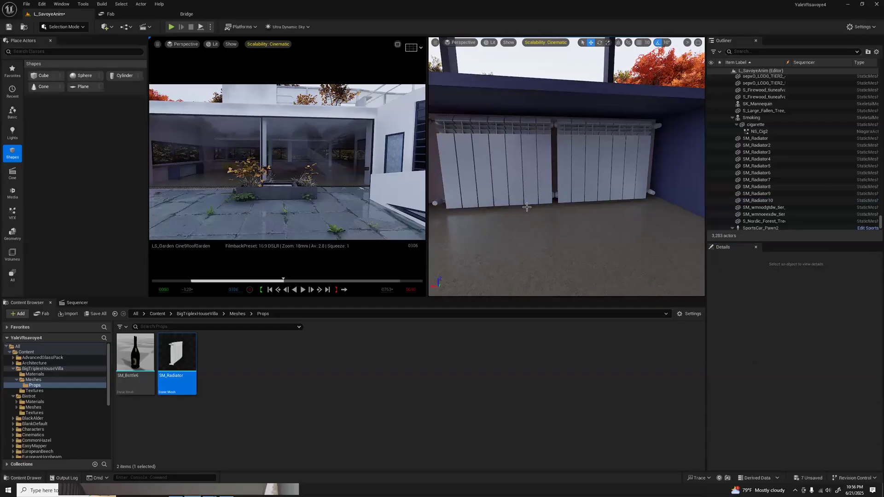
# Open the yellow radiator's M_Radiator material and try switching its AlbedoMap override off, checking the Albedo Color before switching the map back on
pyautogui.moveTo(489, 211); pyautogui.dragTo(635, 211, button='right')
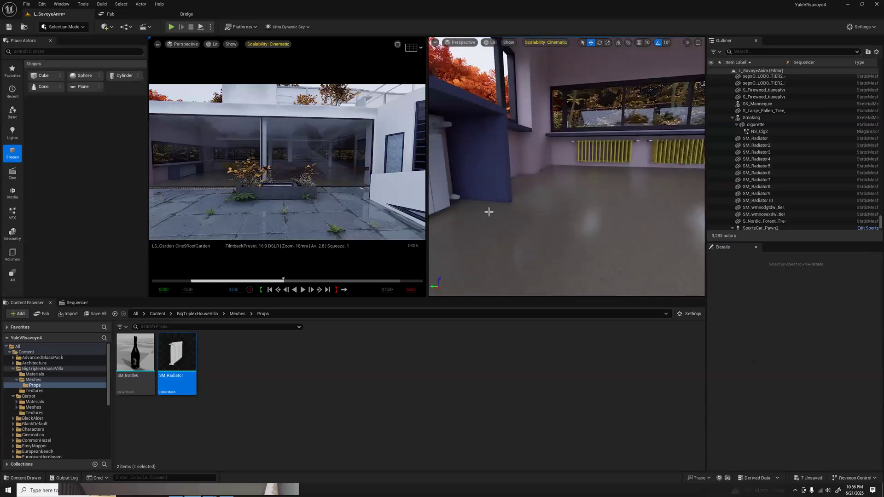
pyautogui.click(593, 148)
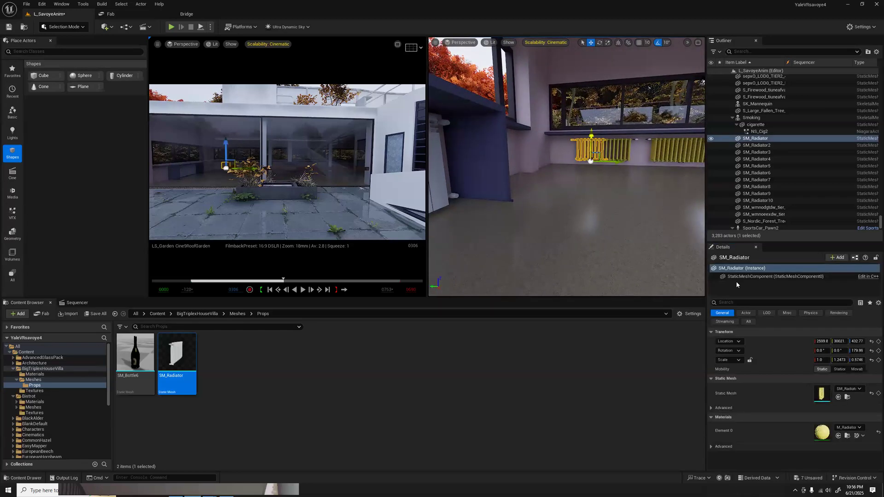
pyautogui.doubleClick(820, 434)
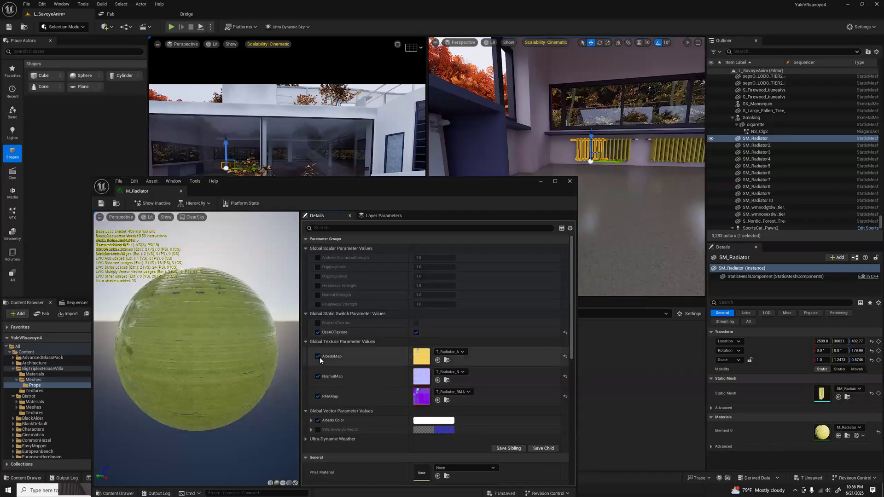
pyautogui.click(318, 356)
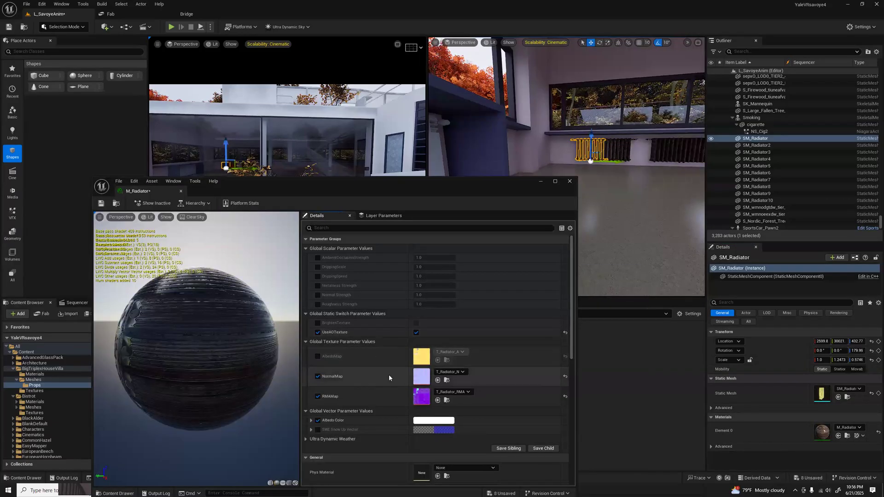
pyautogui.scroll(-1, 380, 360)
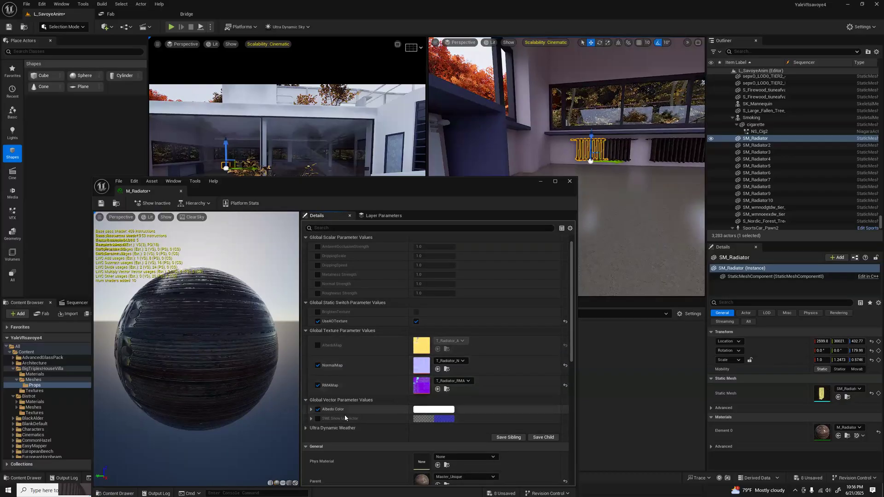
pyautogui.click(318, 410)
pyautogui.click(318, 409)
pyautogui.click(429, 410)
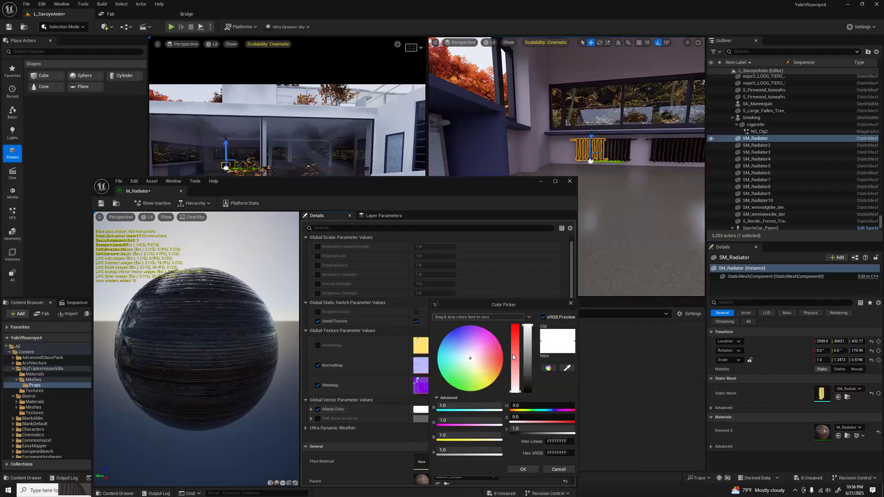
pyautogui.click(523, 470)
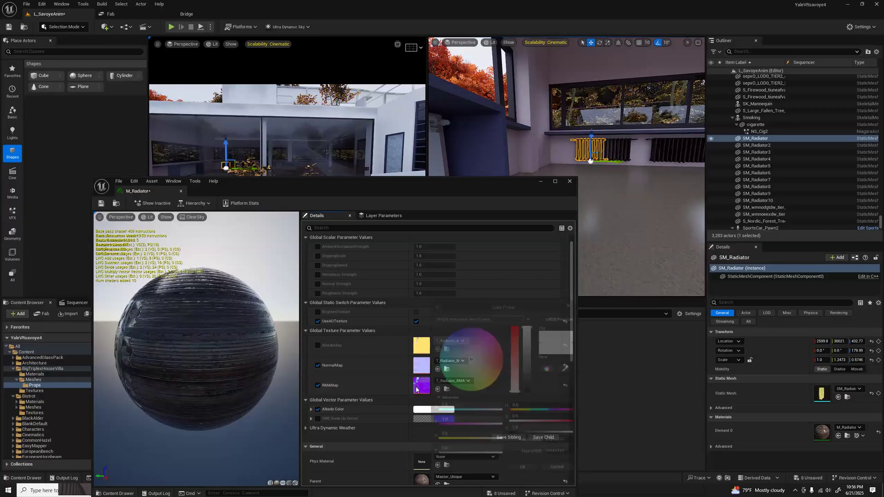
pyautogui.click(318, 346)
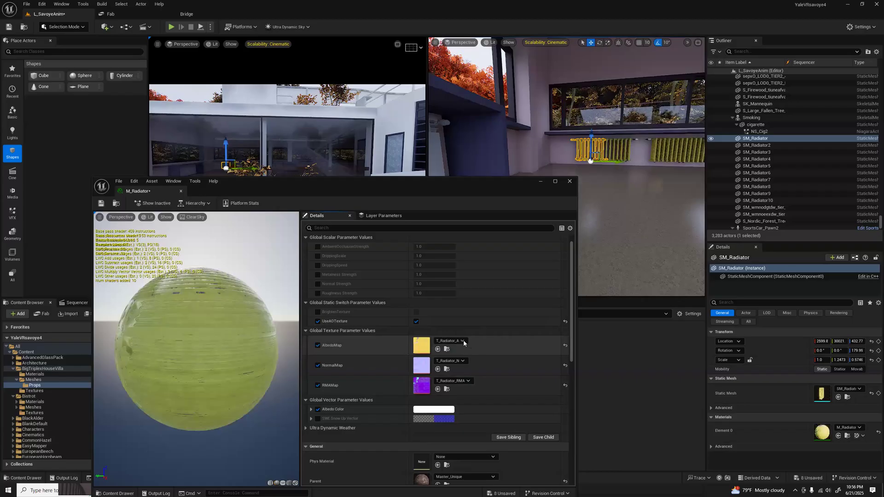
# Try clearing the AlbedoMap texture of M_Radiator and inspect the material on the preview sphere from several angles
pyautogui.click(462, 341)
pyautogui.scroll(3, 480, 279)
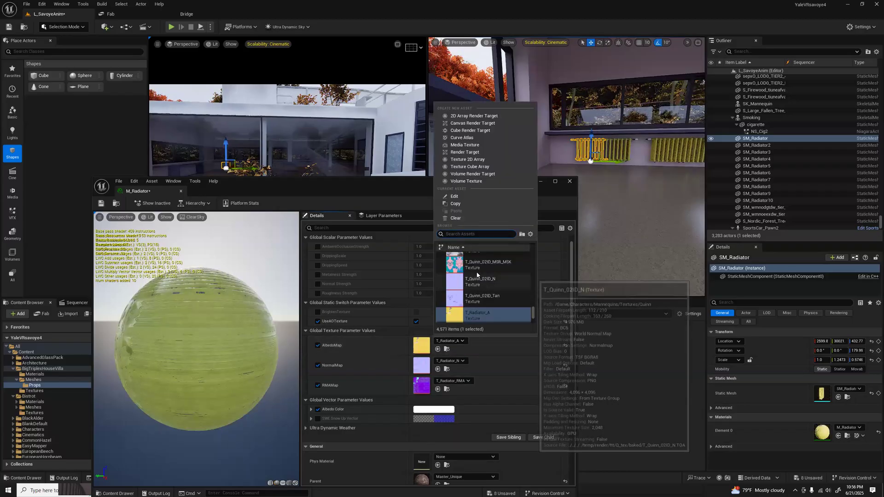
pyautogui.click(455, 218)
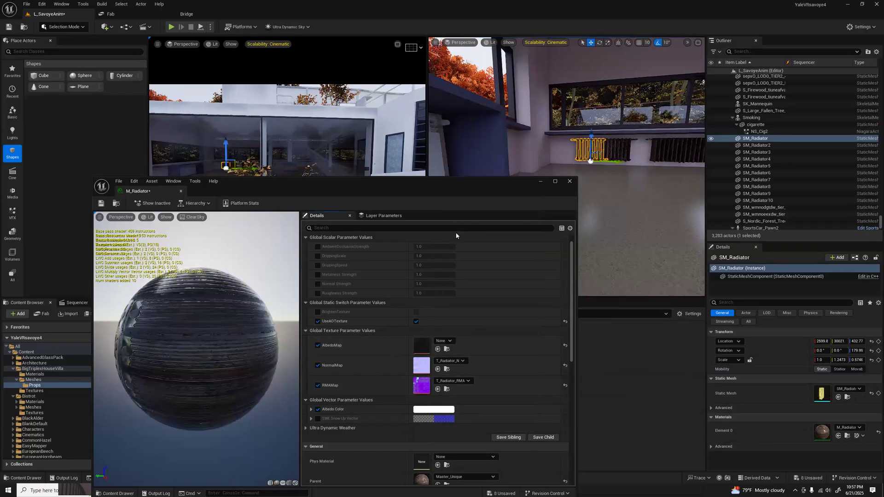
pyautogui.moveTo(133, 352); pyautogui.dragTo(161, 346)
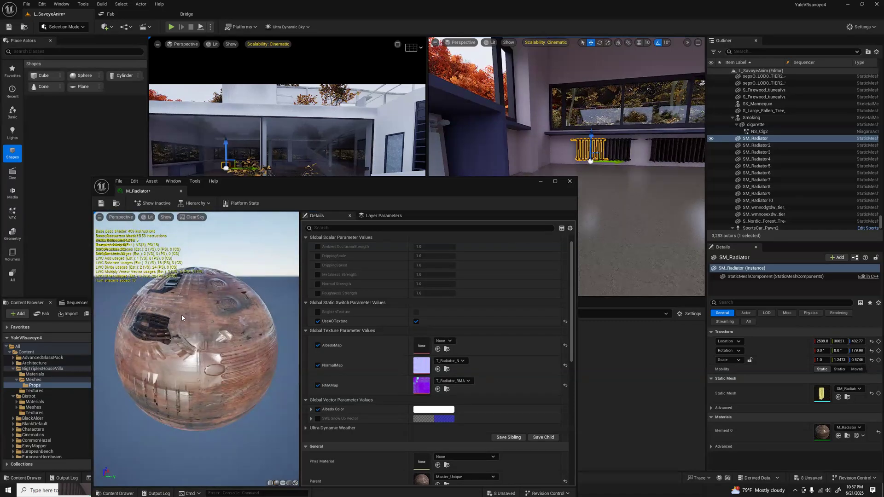
pyautogui.moveTo(184, 350); pyautogui.dragTo(235, 364)
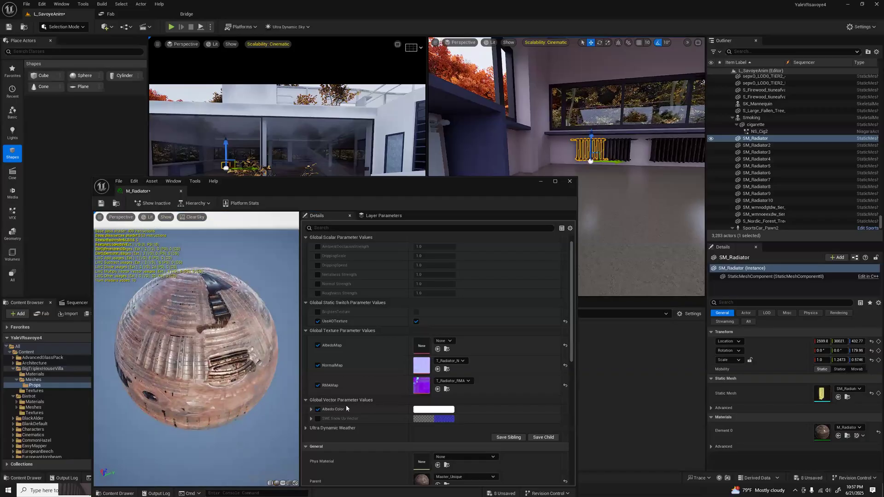
# Try a pale yellow Albedo Color on the untextured radiator material, discard it, and undo the AlbedoMap clearing
pyautogui.click(311, 409)
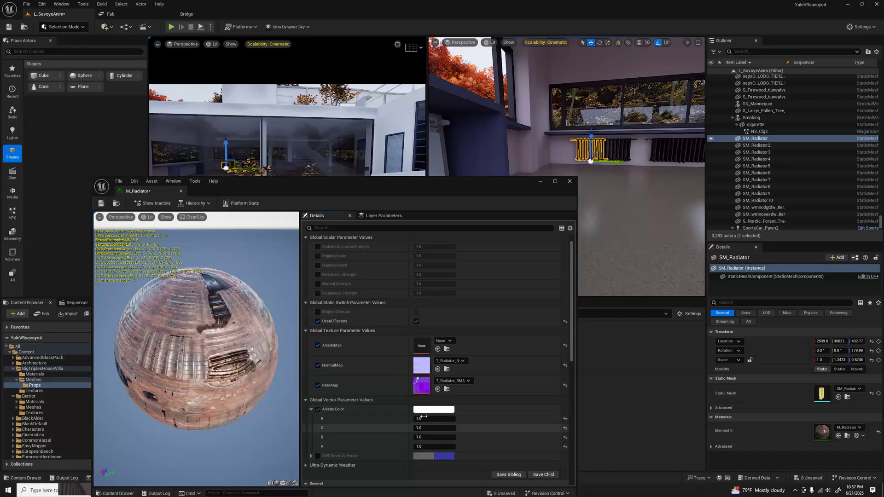
pyautogui.click(433, 410)
pyautogui.moveTo(469, 364)
pyautogui.mouseDown()
pyautogui.moveTo(454, 364)
pyautogui.moveTo(478, 350)
pyautogui.moveTo(490, 359)
pyautogui.moveTo(474, 380)
pyautogui.moveTo(480, 373)
pyautogui.mouseUp()
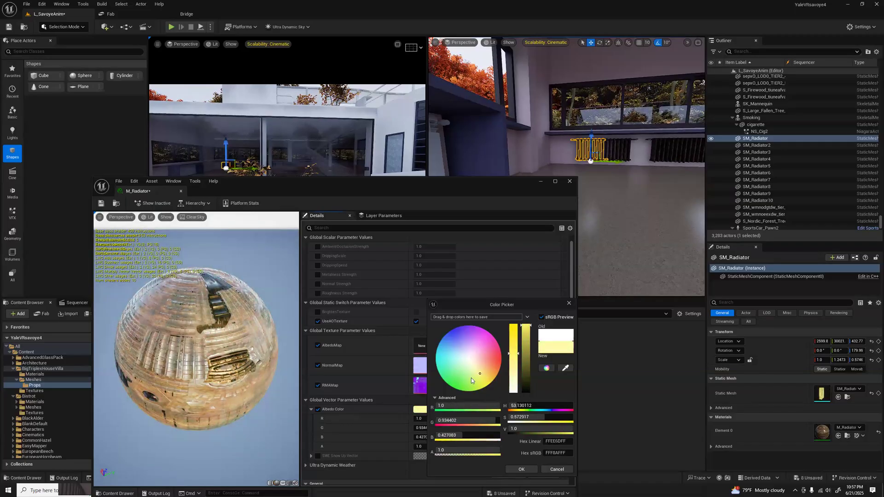
pyautogui.click(557, 469)
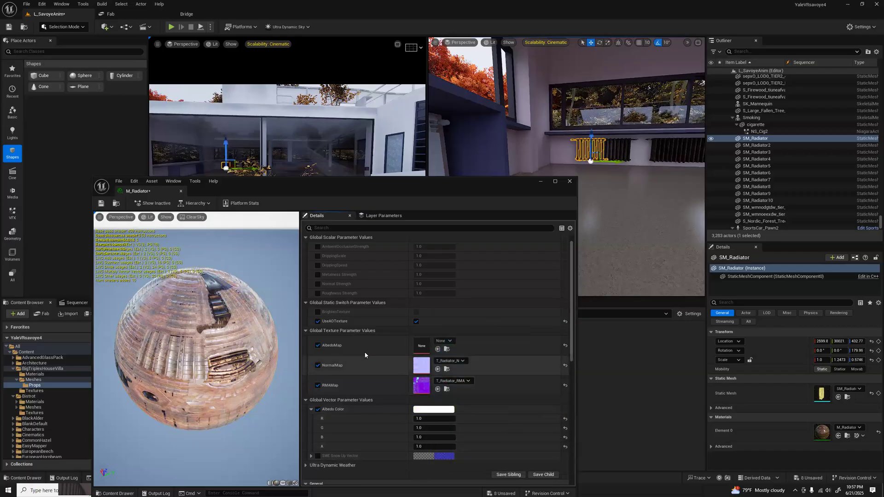
pyautogui.hotkey('ctrl', 'z')
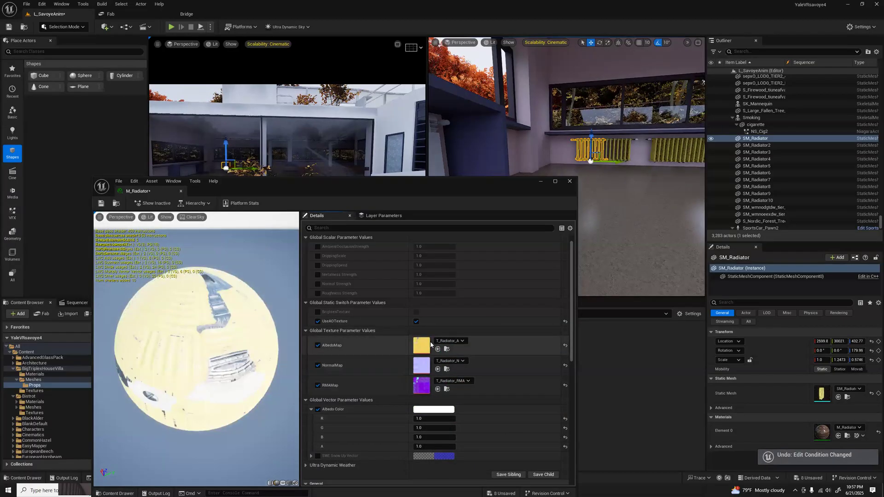
# Try tinting the textured radiator material with light purple and pale pink Albedo Colors, and discard the color change
pyautogui.click(434, 409)
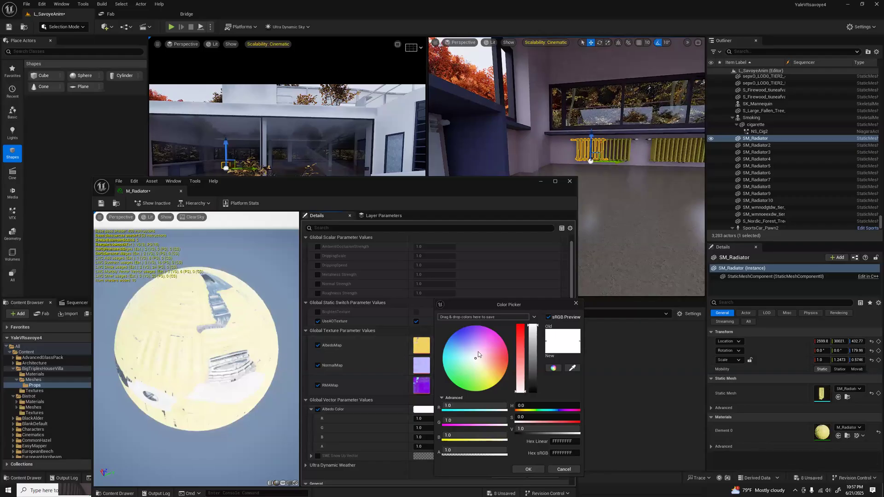
pyautogui.moveTo(477, 356); pyautogui.dragTo(475, 345)
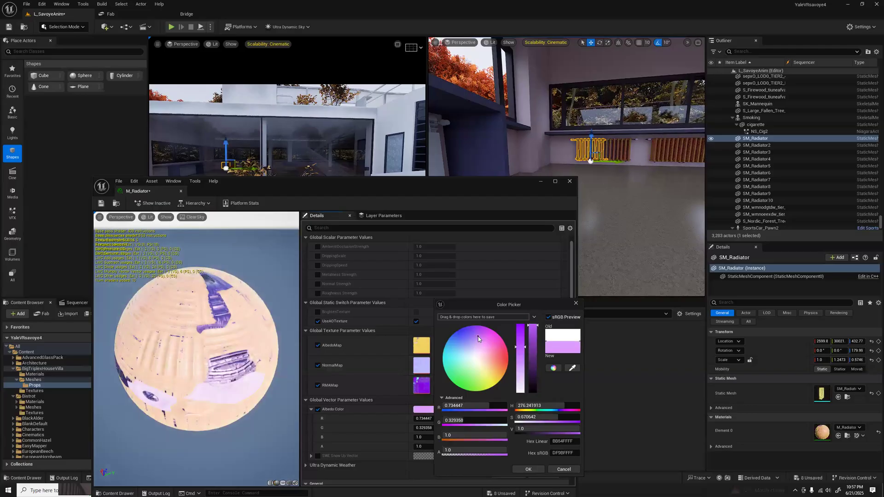
pyautogui.moveTo(483, 338)
pyautogui.mouseDown()
pyautogui.moveTo(489, 329)
pyautogui.moveTo(458, 330)
pyautogui.moveTo(481, 360)
pyautogui.mouseUp()
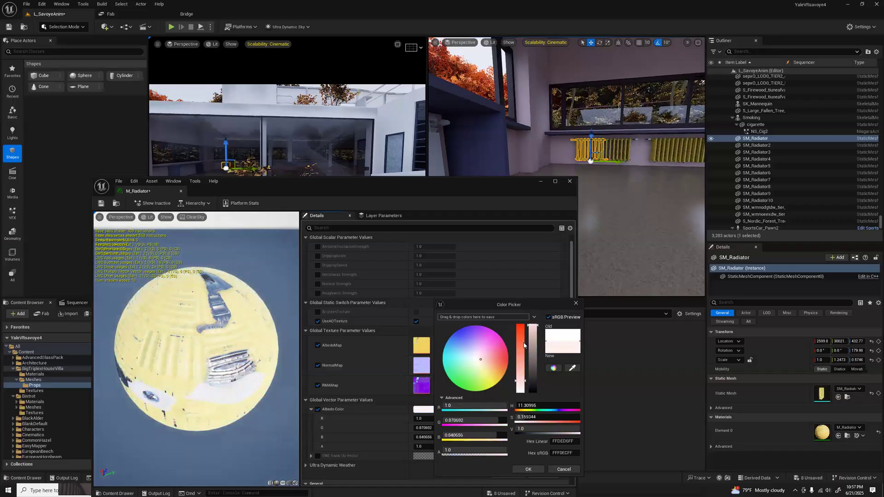
pyautogui.click(564, 469)
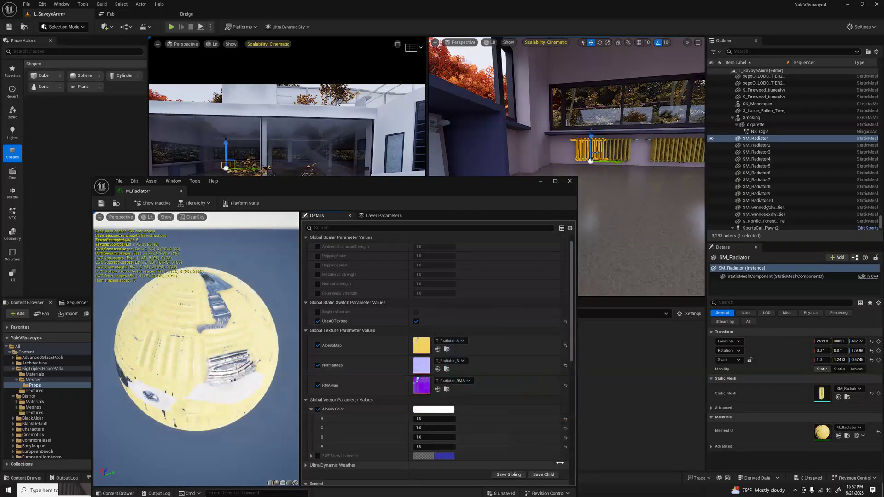
# Replace the material of SM_Radiator, the first radiator section under the window, with M_Basic_Wall, found by searching for WALL
pyautogui.click(570, 182)
pyautogui.click(585, 163)
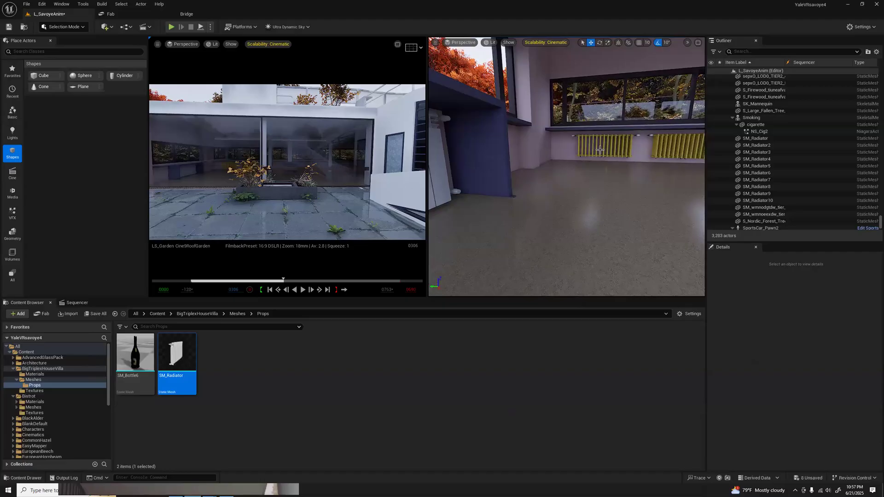
pyautogui.click(600, 149)
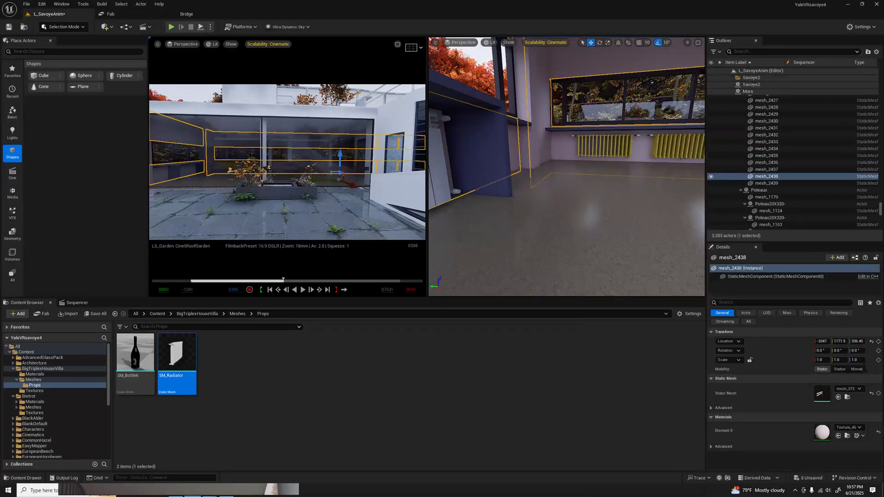
pyautogui.click(599, 147)
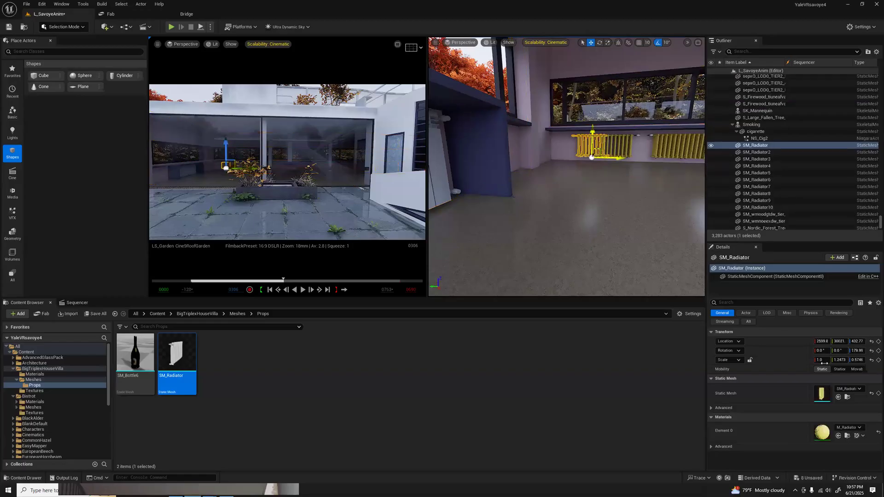
pyautogui.click(845, 390)
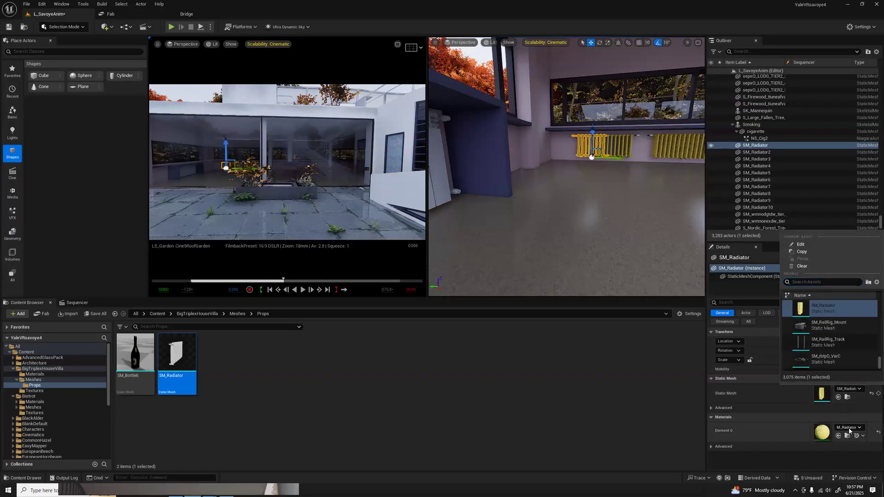
pyautogui.click(850, 428)
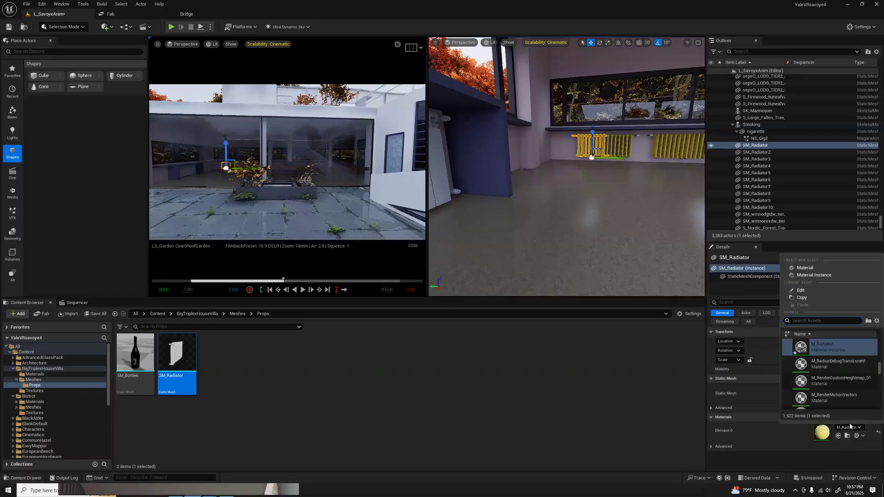
pyautogui.write('WALL')
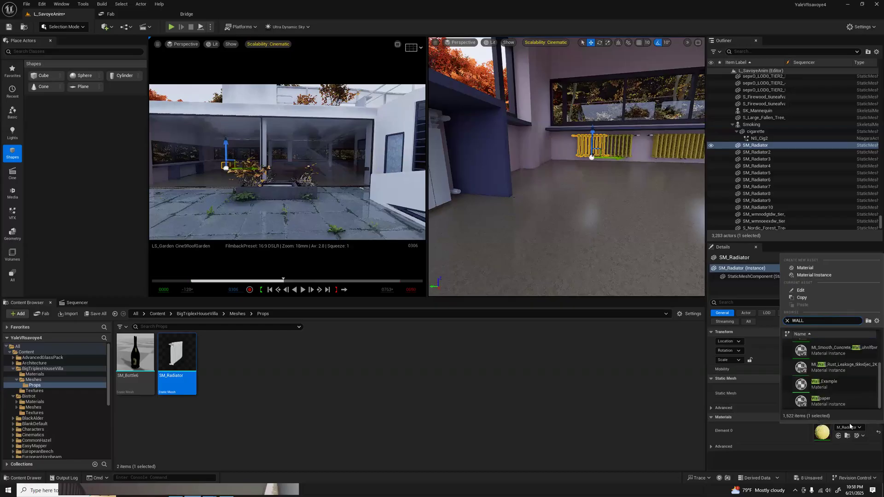
pyautogui.scroll(-1, 845, 382)
pyautogui.scroll(2, 845, 380)
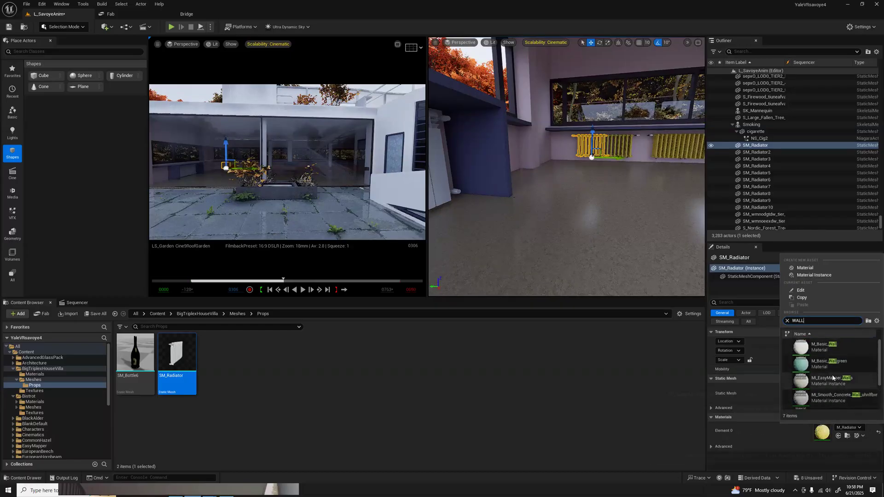
pyautogui.click(829, 347)
pyautogui.press('Escape')
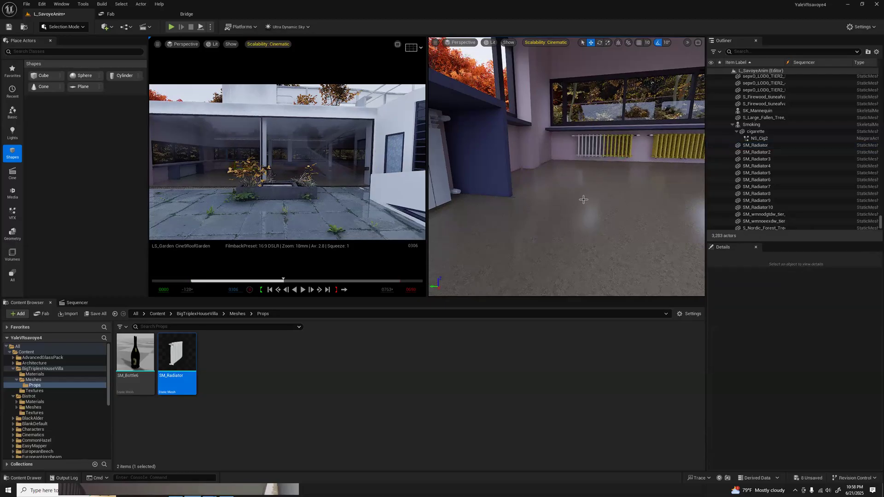
# Locate the M_Basic_Wall material among the project assets and apply it to the neighboring yellow radiator sections under the window
pyautogui.click(591, 147)
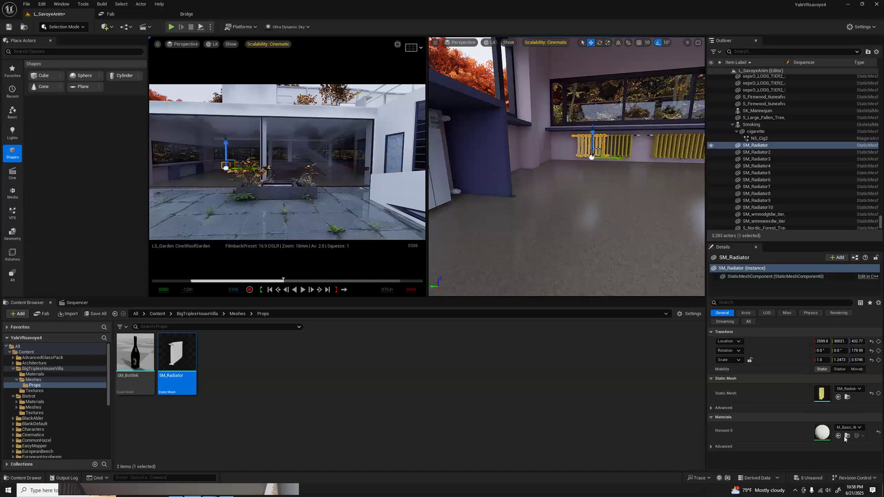
pyautogui.click(846, 437)
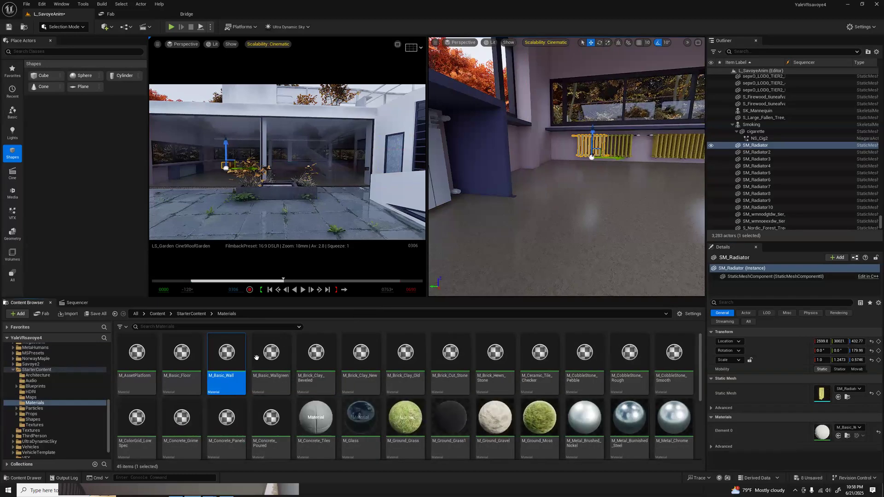
pyautogui.moveTo(228, 364); pyautogui.dragTo(629, 152)
pyautogui.moveTo(628, 152); pyautogui.dragTo(672, 148, button='right')
pyautogui.moveTo(227, 361); pyautogui.dragTo(589, 156)
pyautogui.moveTo(562, 216)
pyautogui.mouseDown(button='right')
pyautogui.moveTo(605, 211)
pyautogui.moveTo(553, 215)
pyautogui.mouseUp(button='right')
pyautogui.press('w')
pyautogui.moveTo(226, 359); pyautogui.dragTo(508, 216)
pyautogui.moveTo(226, 359); pyautogui.dragTo(658, 191)
pyautogui.moveTo(539, 264)
pyautogui.mouseDown(button='right')
pyautogui.moveTo(515, 265)
pyautogui.moveTo(538, 264)
pyautogui.mouseUp(button='right')
pyautogui.moveTo(226, 359); pyautogui.dragTo(537, 235)
pyautogui.moveTo(536, 235); pyautogui.dragTo(576, 235, button='right')
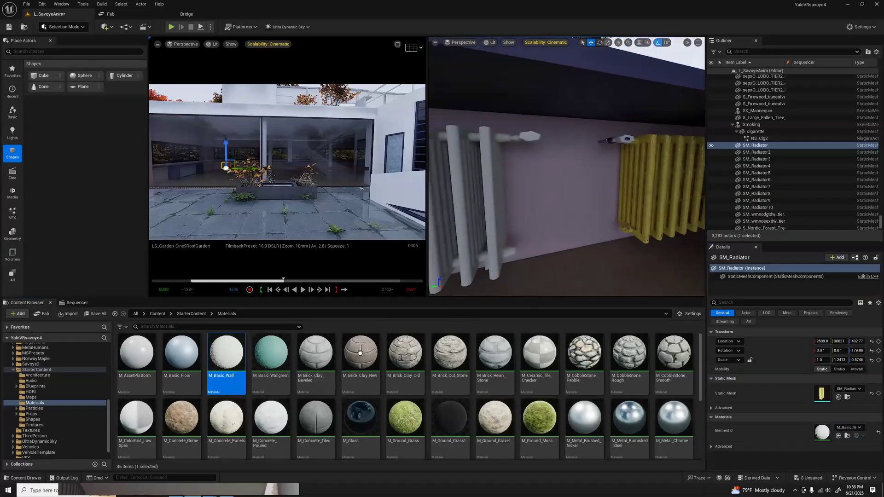
# Apply M_Basic_Wall to the remaining yellow radiators along the window wall and save the level
pyautogui.moveTo(226, 364); pyautogui.dragTo(622, 140)
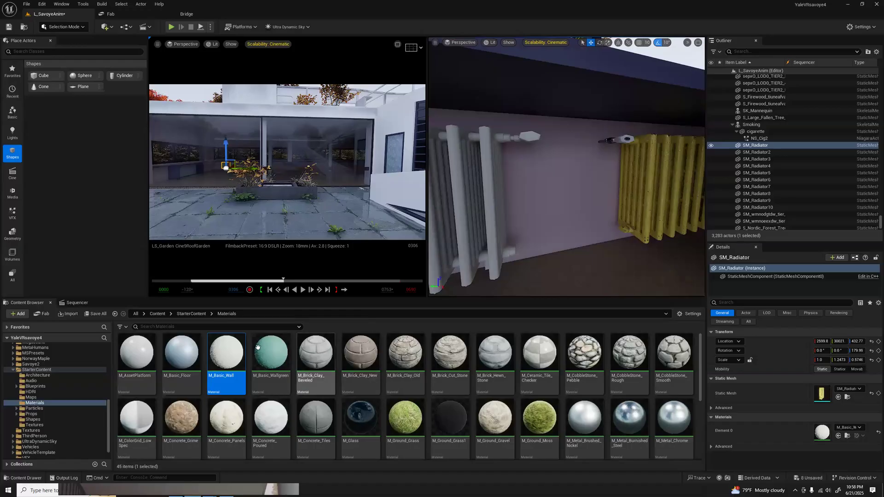
pyautogui.moveTo(226, 359); pyautogui.dragTo(665, 218)
pyautogui.moveTo(665, 218)
pyautogui.mouseDown(button='right')
pyautogui.moveTo(635, 216)
pyautogui.moveTo(655, 216)
pyautogui.mouseUp(button='right')
pyautogui.moveTo(232, 353); pyautogui.dragTo(575, 199)
pyautogui.moveTo(575, 198); pyautogui.dragTo(534, 197, button='right')
pyautogui.press('Escape')
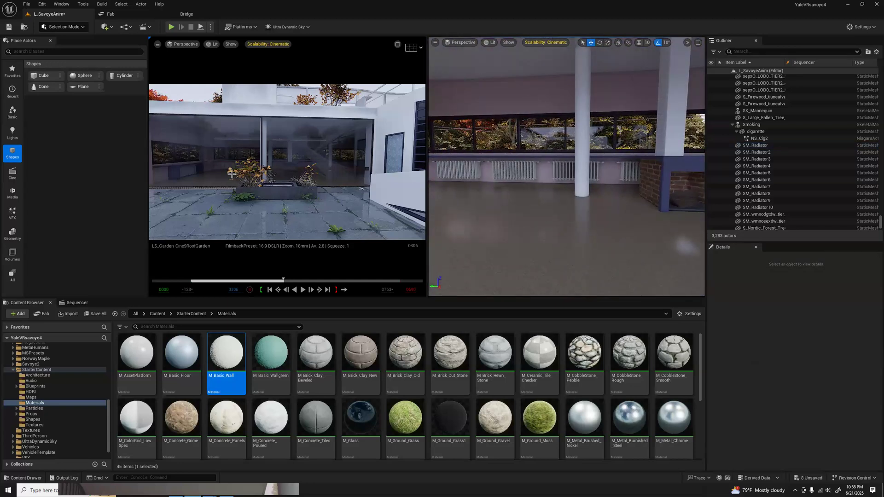
pyautogui.moveTo(534, 197); pyautogui.dragTo(501, 174, button='right')
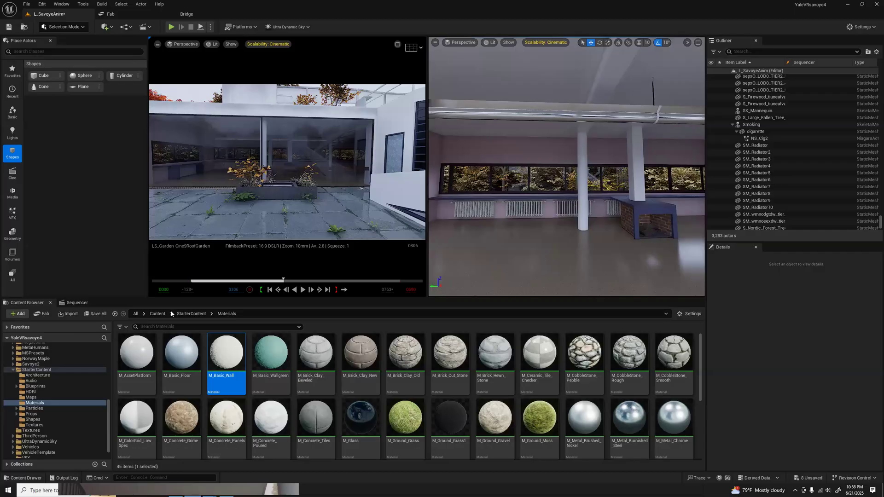
pyautogui.click(8, 28)
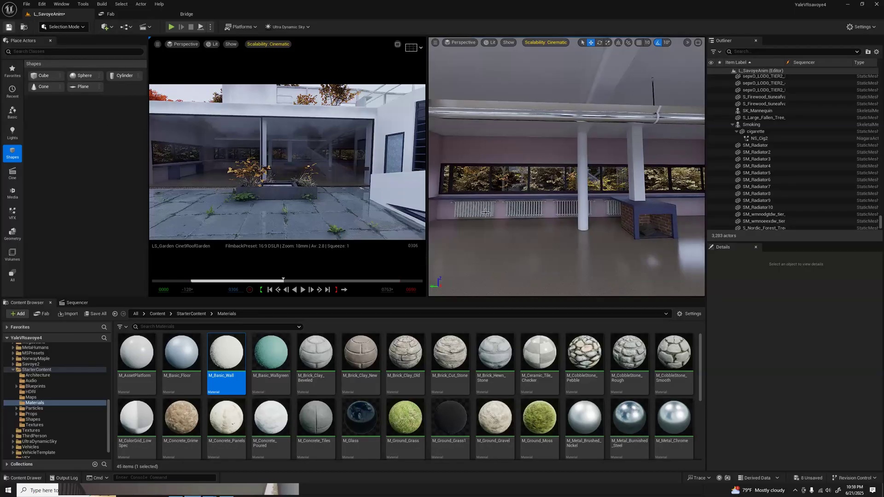
# Place a rect light inside the room in front of the radiators along the window wall
pyautogui.click(12, 133)
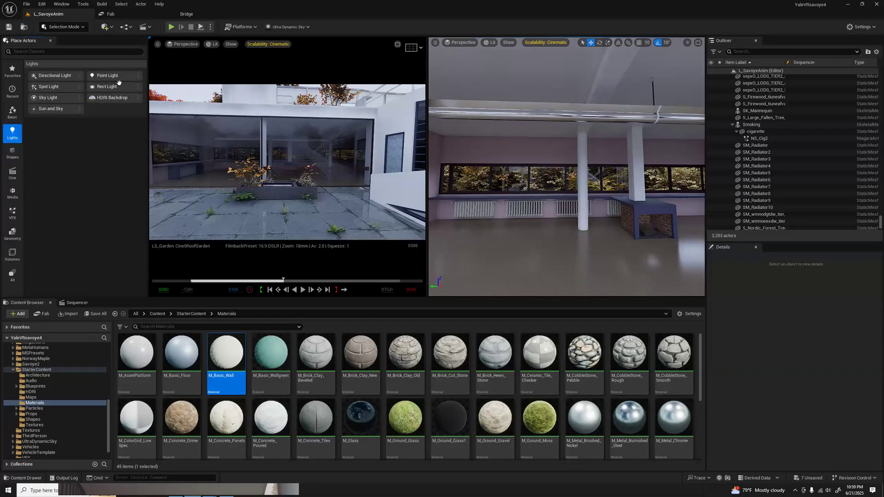
pyautogui.moveTo(155, 97); pyautogui.dragTo(508, 221)
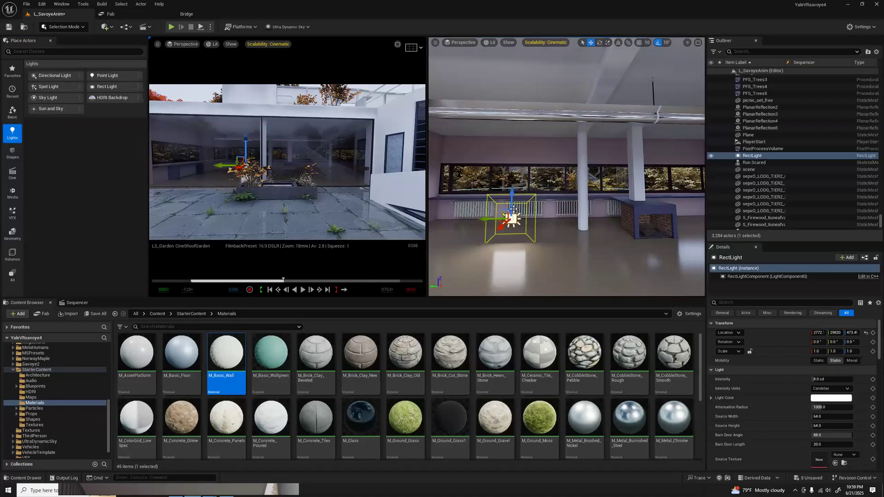
# Rotate the rect light 90° so it shines upward, and position it just below the room's ceiling
pyautogui.press('e')
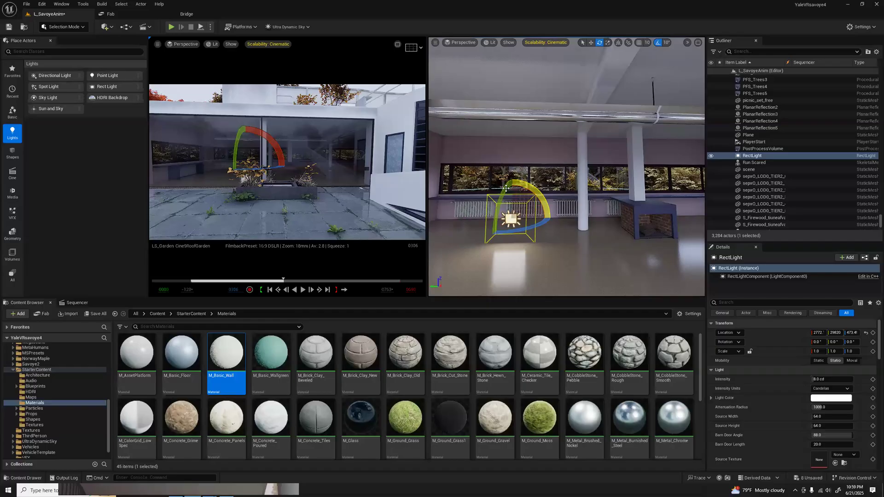
pyautogui.moveTo(499, 202); pyautogui.dragTo(499, 117)
pyautogui.press('w')
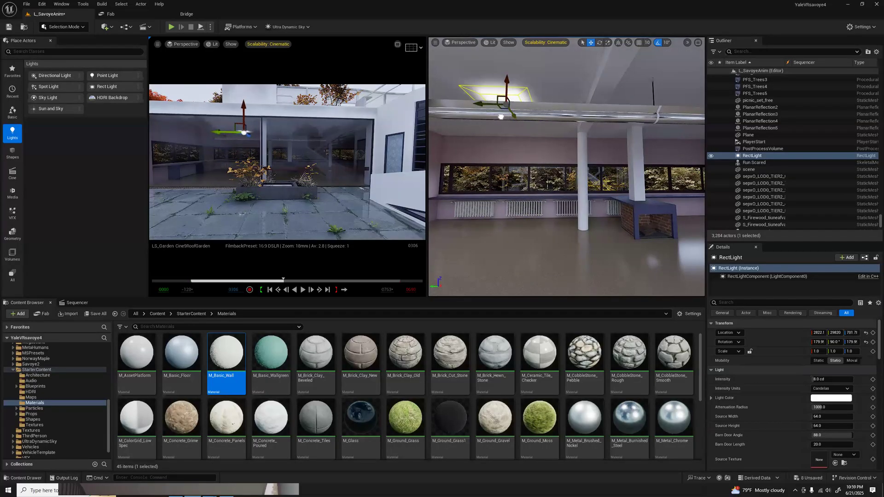
pyautogui.moveTo(507, 85); pyautogui.dragTo(507, 87)
# Stretch the rect light into a long thin strip with source width 960 and source height 24
pyautogui.press('s')
pyautogui.moveTo(525, 129); pyautogui.dragTo(513, 132, button='right')
pyautogui.press('s')
pyautogui.press('w')
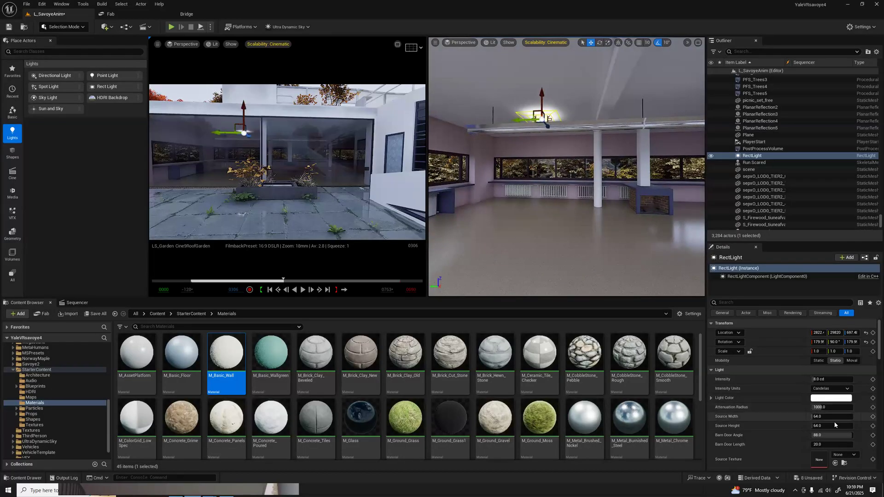
pyautogui.scroll(-5, 833, 417)
pyautogui.scroll(-5, 782, 415)
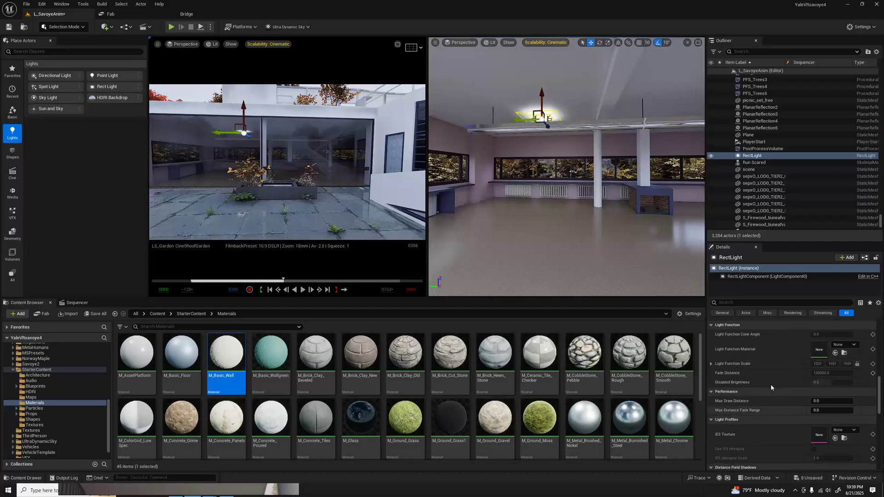
pyautogui.scroll(5, 769, 382)
pyautogui.scroll(3, 770, 382)
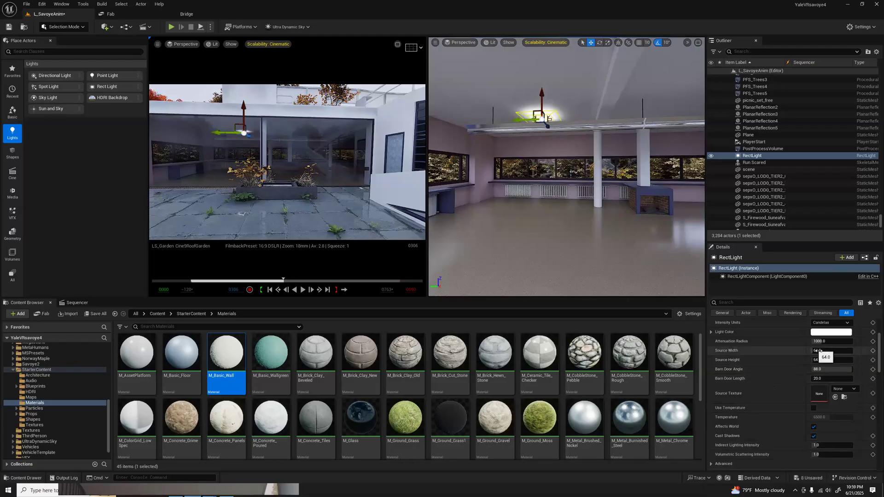
pyautogui.moveTo(812, 351); pyautogui.dragTo(849, 350)
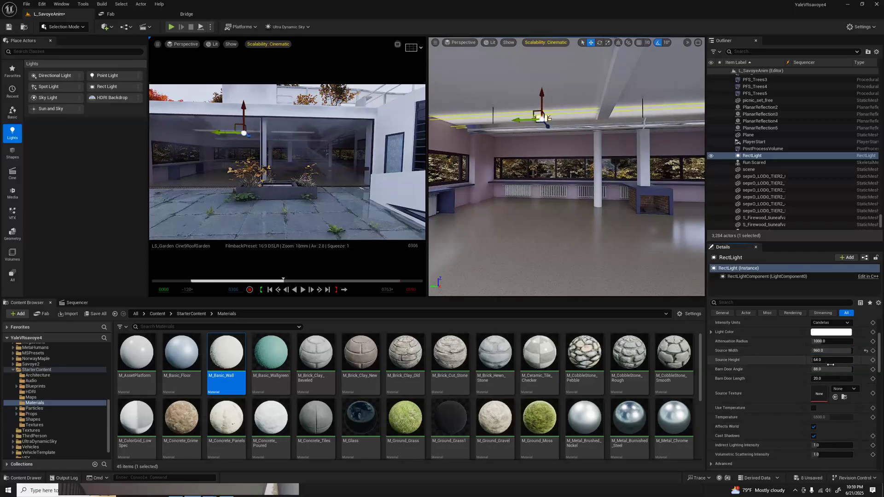
pyautogui.moveTo(822, 360); pyautogui.dragTo(819, 360)
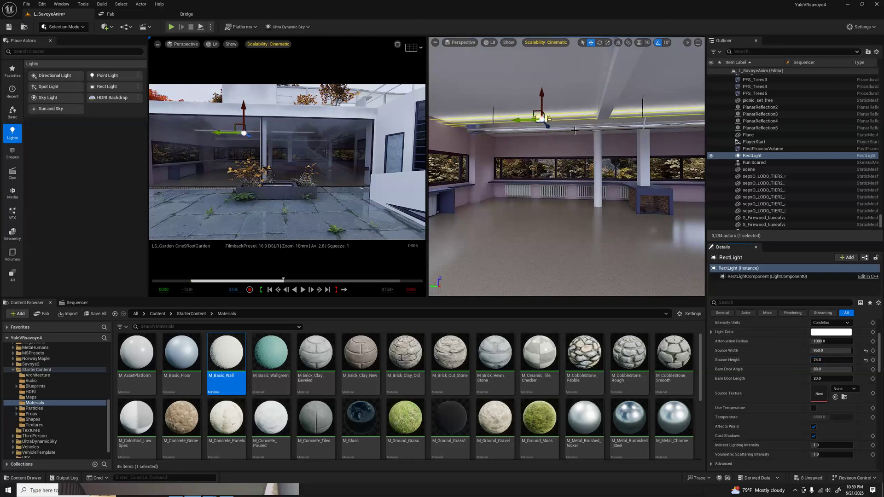
# Reposition the strip light under the ceiling near the fireplace column, with barn door angle about 23.9 and barn door length about 14.2
pyautogui.moveTo(548, 119); pyautogui.dragTo(623, 123)
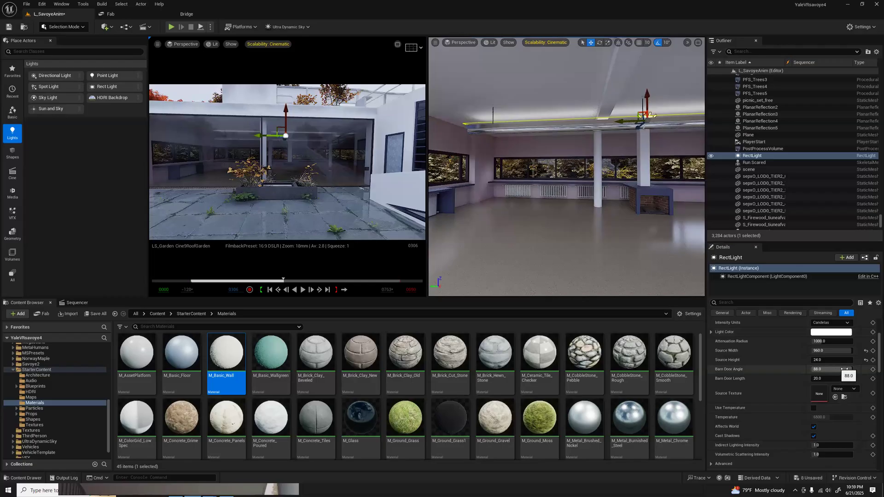
pyautogui.moveTo(840, 369); pyautogui.dragTo(810, 369)
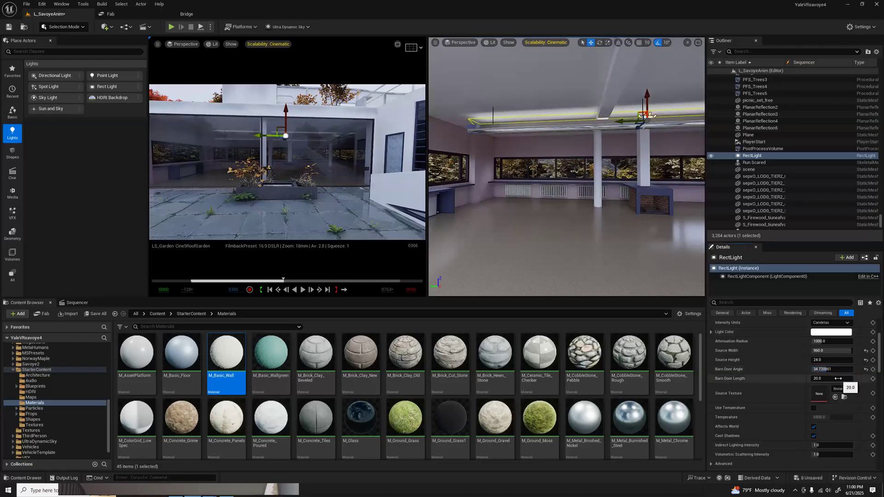
pyautogui.moveTo(831, 379); pyautogui.dragTo(827, 379)
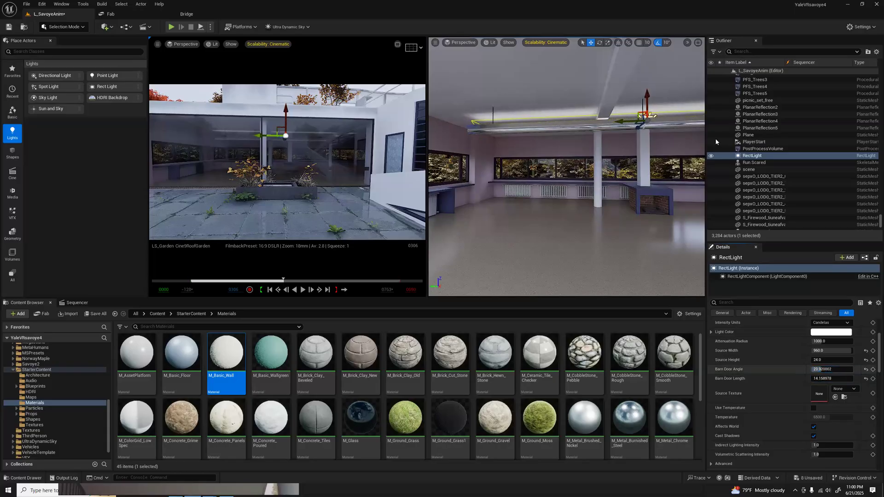
pyautogui.moveTo(653, 115); pyautogui.dragTo(615, 127)
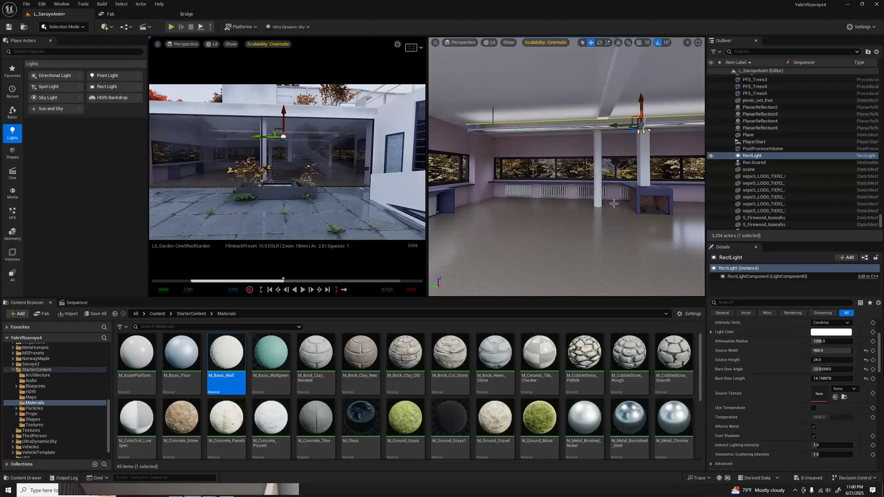
# Give the strip light a warm off-white colour of about RGB 1.0, 0.925, 0.874
pyautogui.click(834, 332)
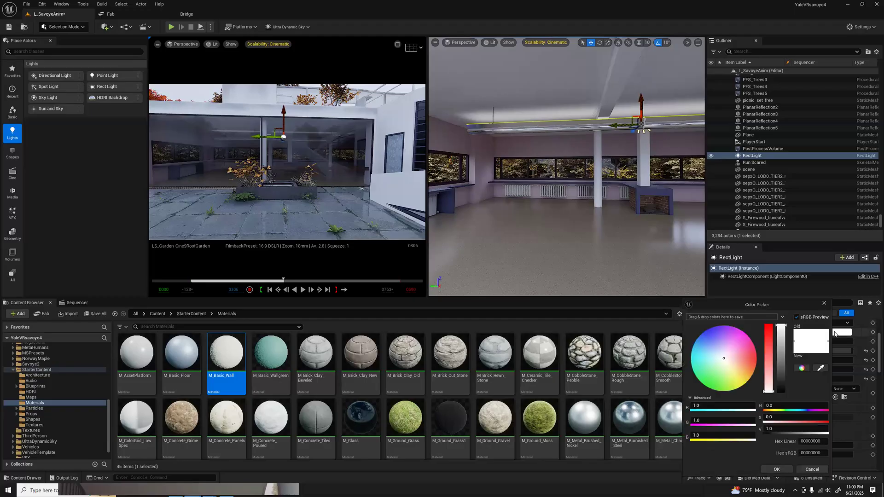
pyautogui.click(727, 360)
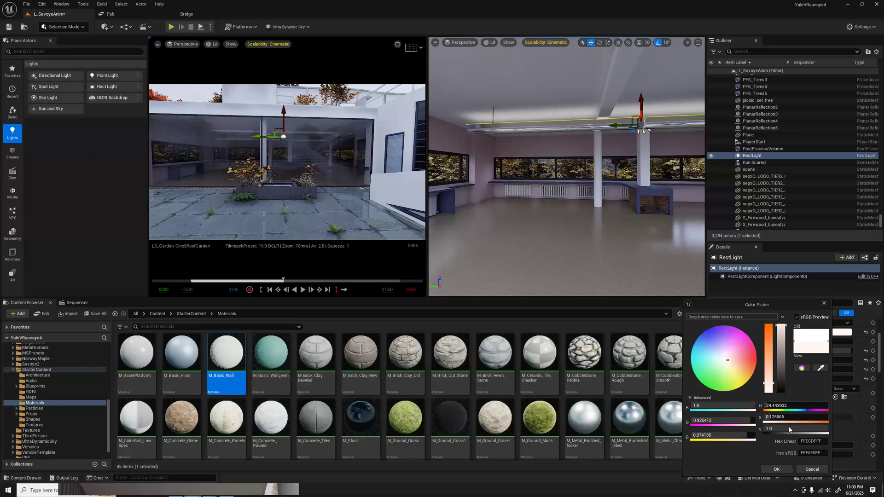
pyautogui.click(776, 471)
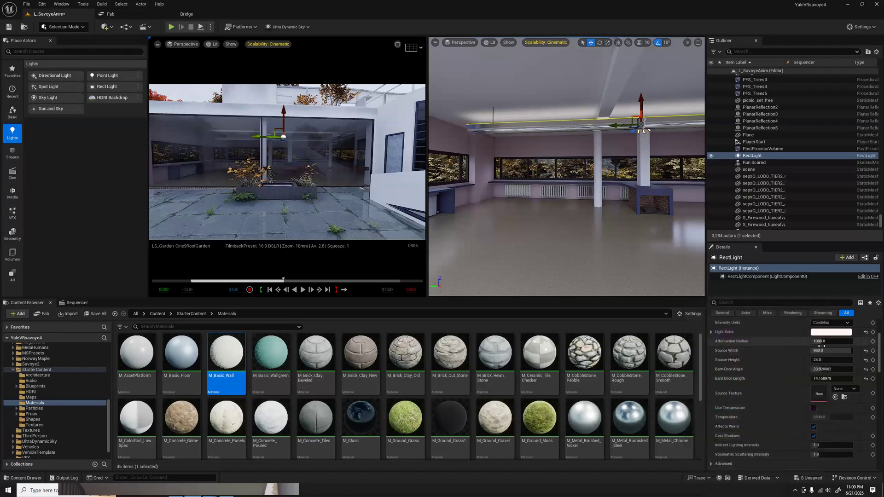
# Set the strip light's attenuation radius to about 948 and its intensity to about 11.28 cd
pyautogui.scroll(2, 794, 371)
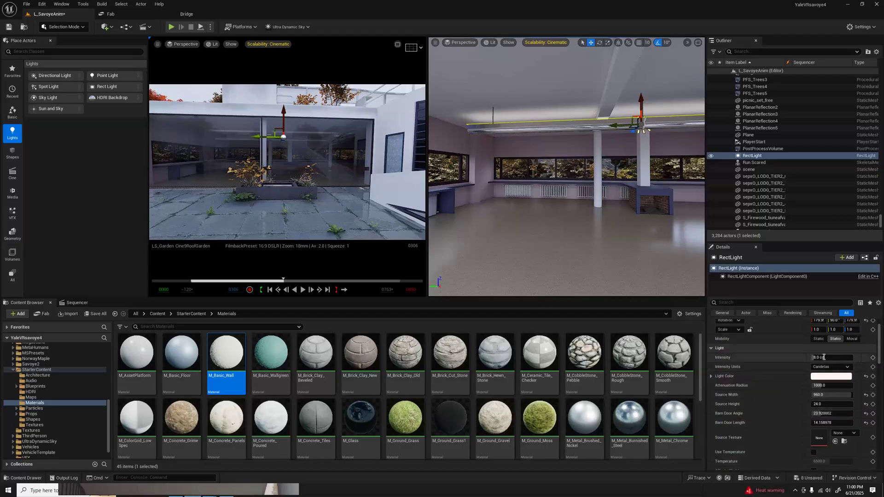
pyautogui.click(823, 357)
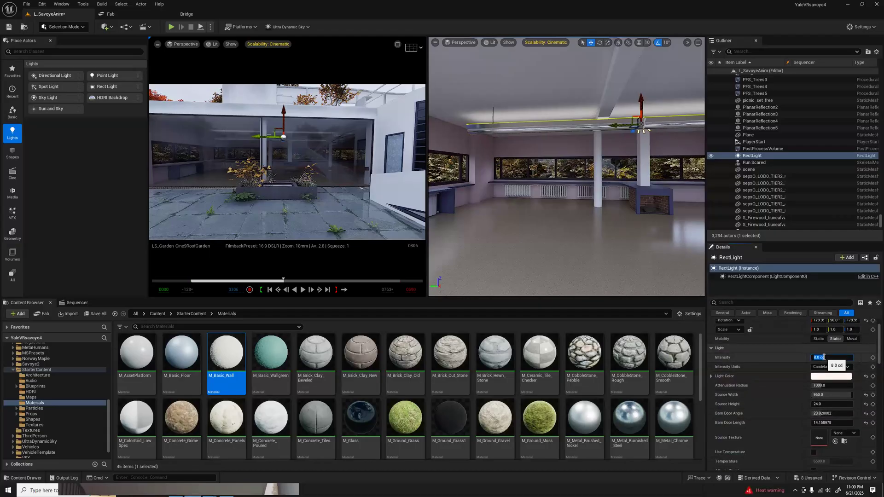
pyautogui.write('16')
pyautogui.press('Return')
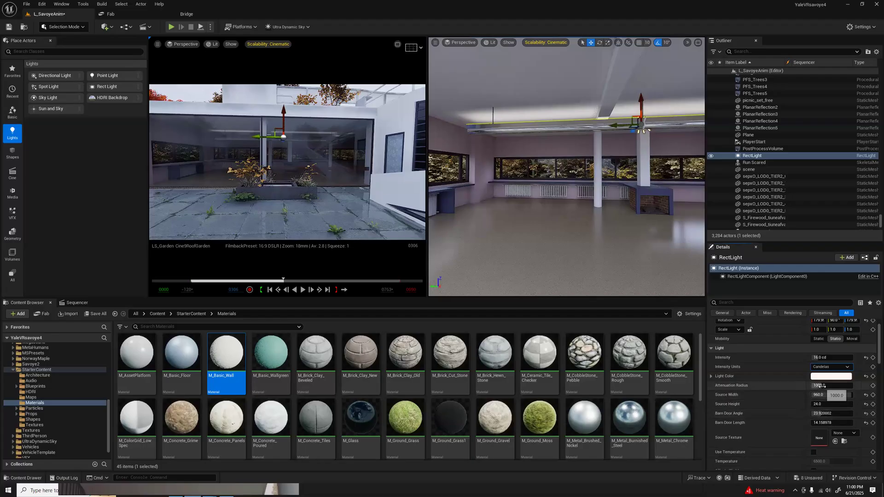
pyautogui.moveTo(828, 385); pyautogui.dragTo(819, 385)
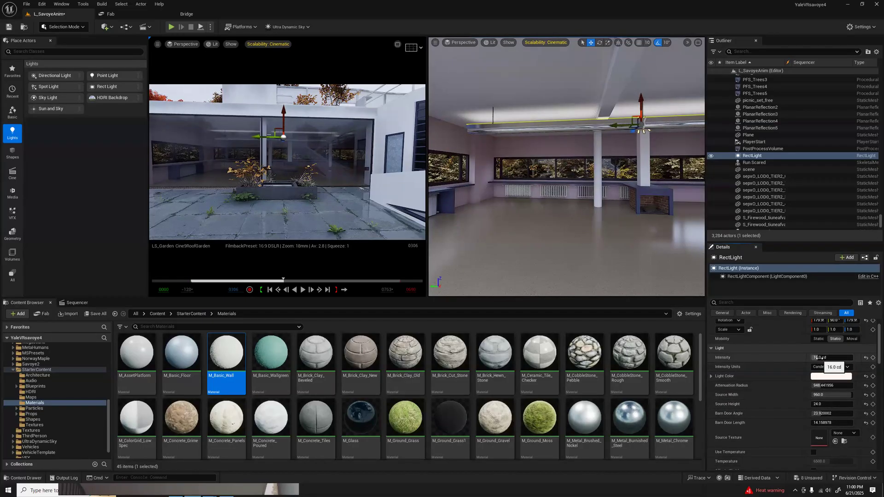
pyautogui.moveTo(816, 357); pyautogui.dragTo(831, 358)
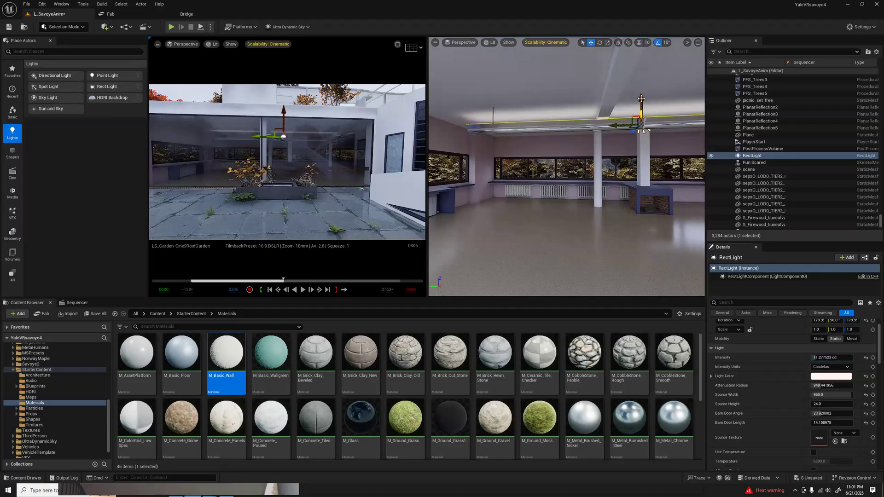
# Duplicate the strip light slightly below the original and flip the copy to shine down at the floor
pyautogui.keyDown('alt'); pyautogui.moveTo(641, 100); pyautogui.dragTo(642, 114); pyautogui.keyUp('alt')
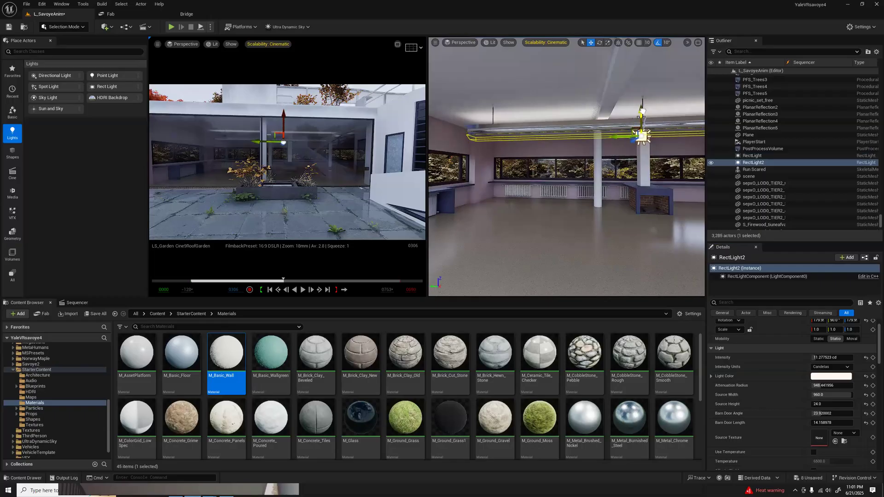
pyautogui.press('e')
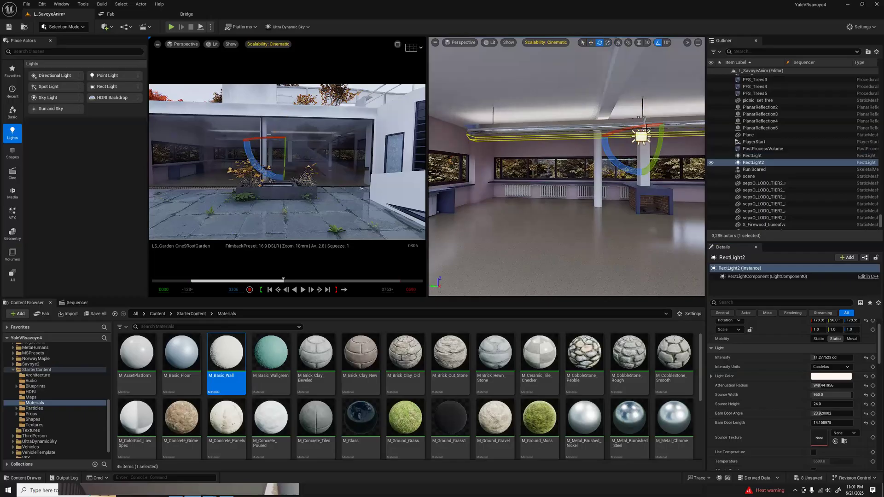
pyautogui.moveTo(662, 129); pyautogui.dragTo(639, 156)
pyautogui.press('w')
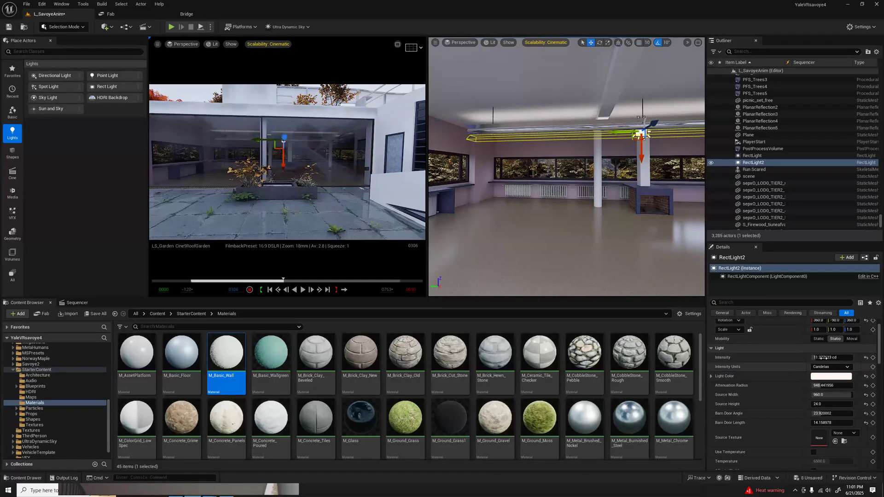
# Set the downward-facing light's intensity to about 101 cd and deselect it
pyautogui.moveTo(822, 358); pyautogui.dragTo(843, 358)
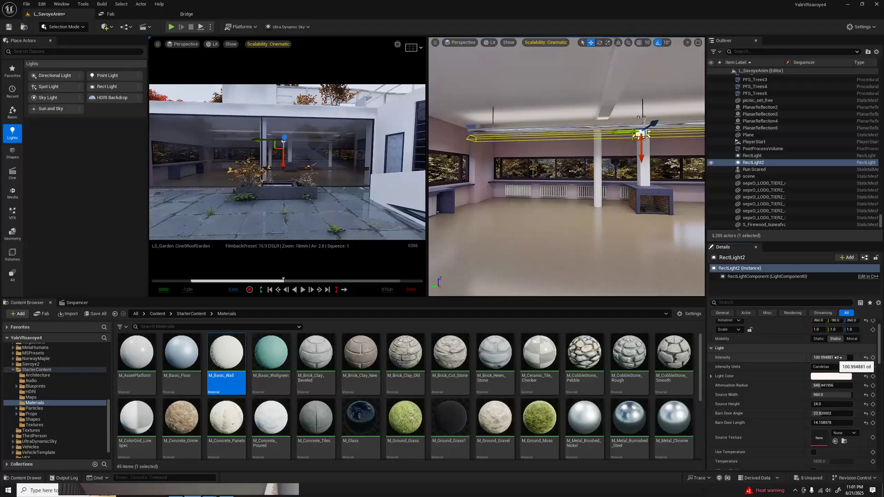
pyautogui.press('Escape')
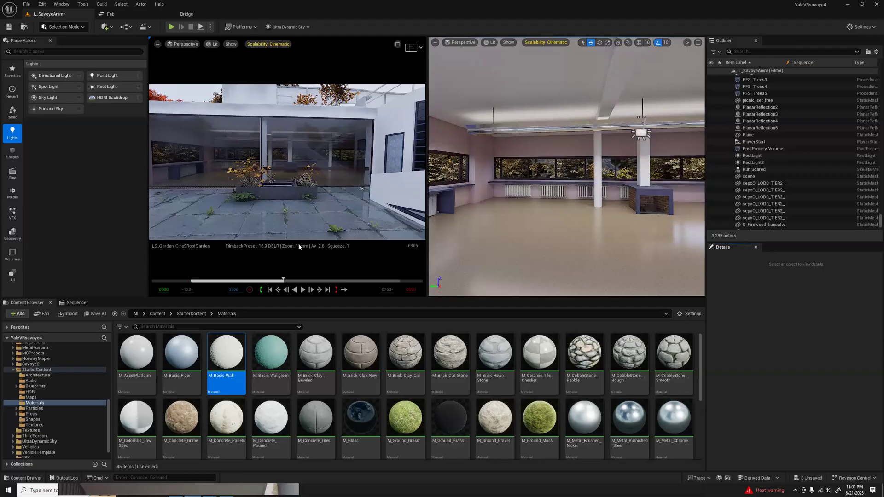
# Place the P_Fire effect from the StarterContent Particles folder in the brick fireplace and raise it slightly
pyautogui.click(36, 409)
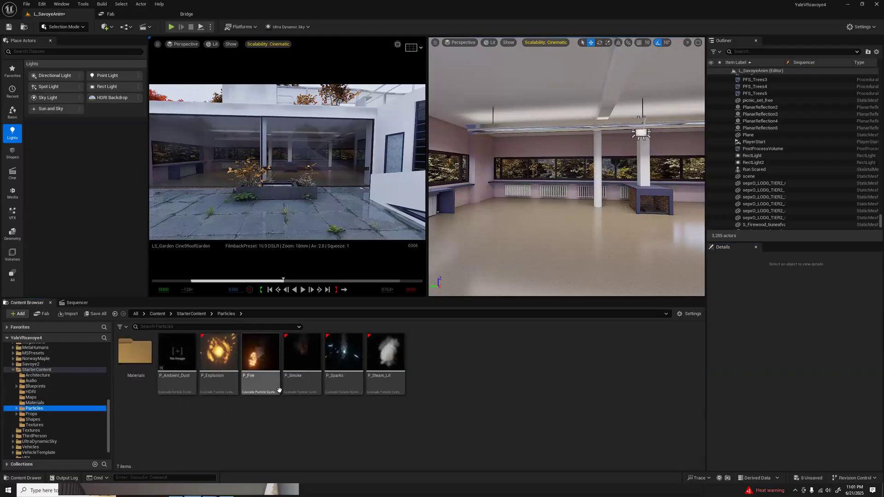
pyautogui.moveTo(260, 352); pyautogui.dragTo(652, 183)
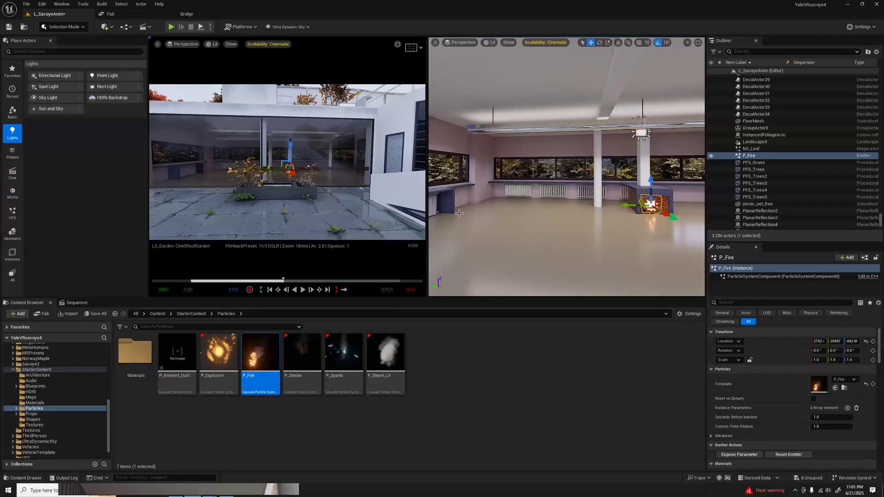
pyautogui.press('Escape')
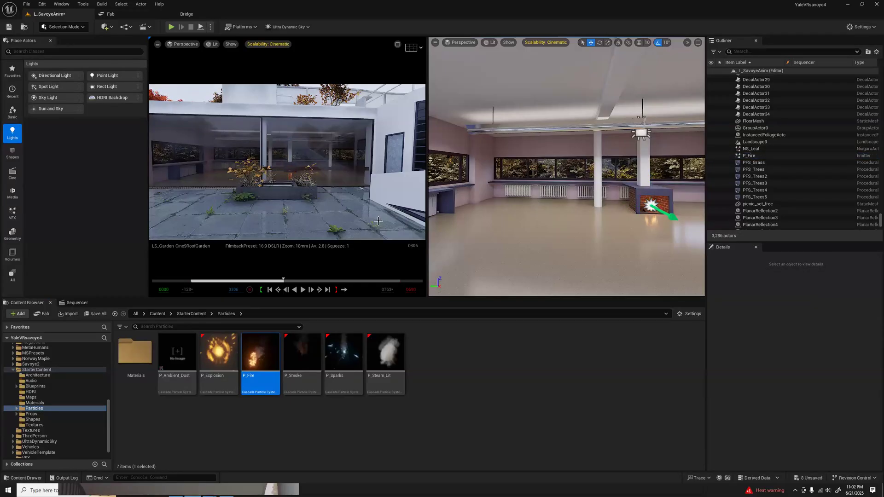
pyautogui.click(650, 206)
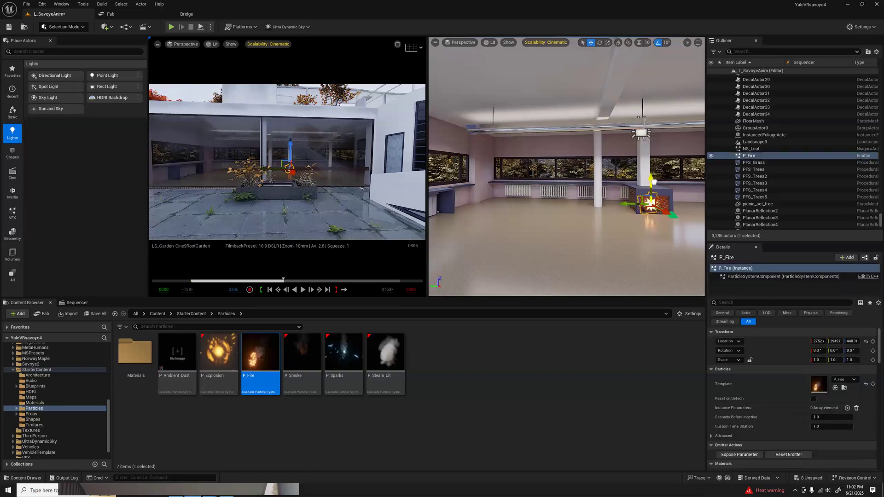
pyautogui.press('Escape')
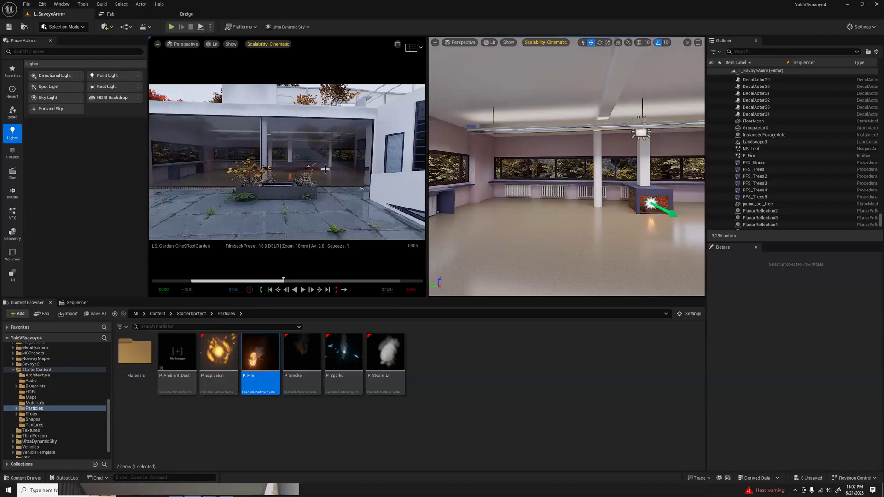
# Hide the wooden board along the window (mesh_507) to check the fire in the camera view, and undo the hiding
pyautogui.moveTo(594, 196)
pyautogui.mouseDown(button='right')
pyautogui.moveTo(686, 200)
pyautogui.moveTo(594, 195)
pyautogui.mouseUp(button='right')
pyautogui.click(594, 195)
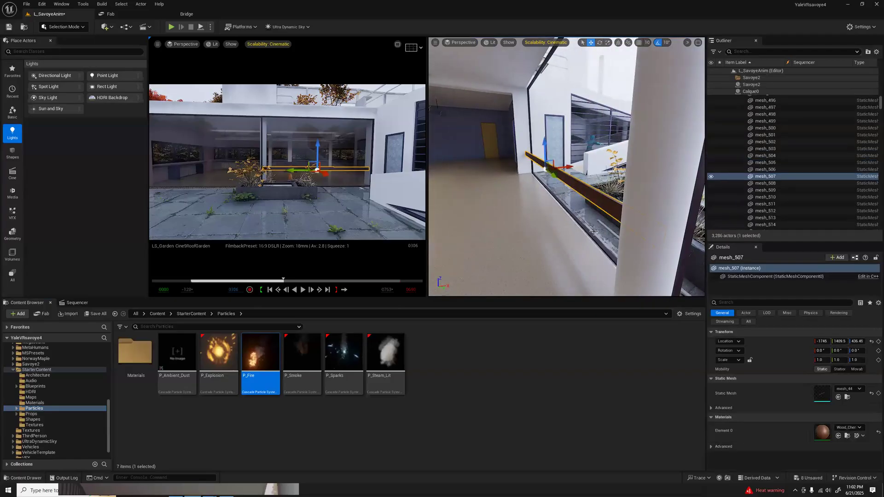
pyautogui.click(711, 177)
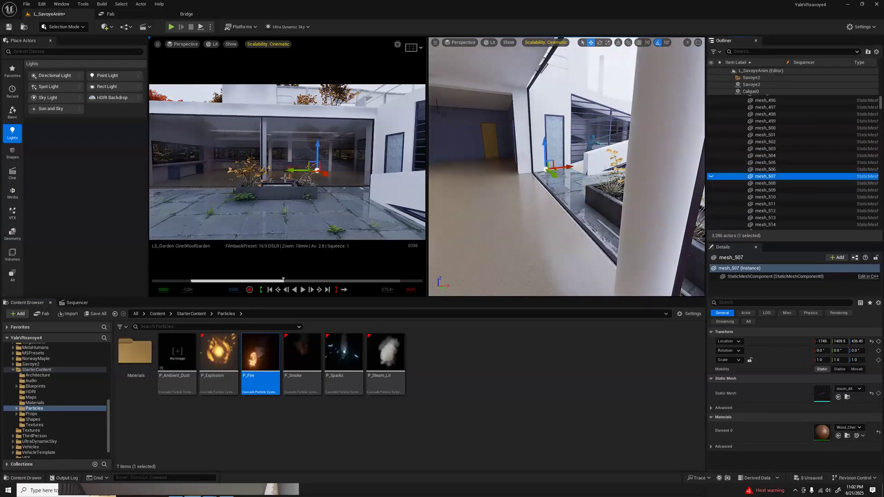
pyautogui.press('Escape')
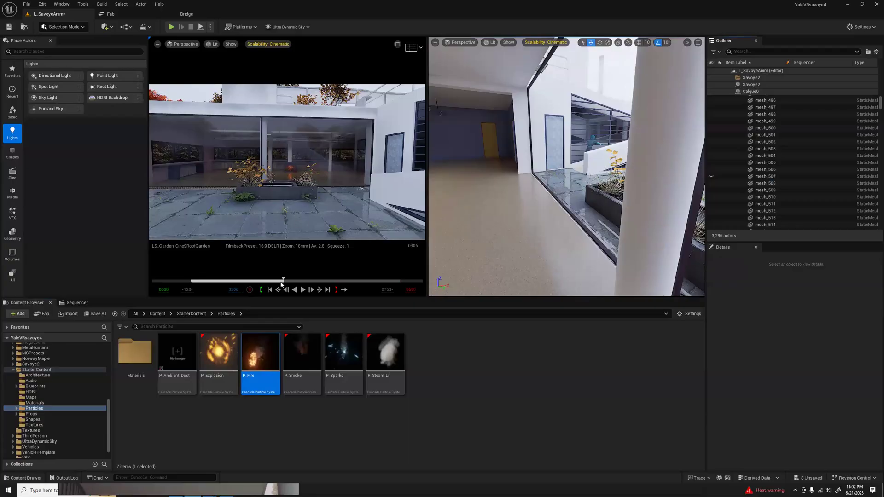
pyautogui.moveTo(283, 280)
pyautogui.mouseDown()
pyautogui.moveTo(250, 281)
pyautogui.moveTo(284, 286)
pyautogui.mouseUp()
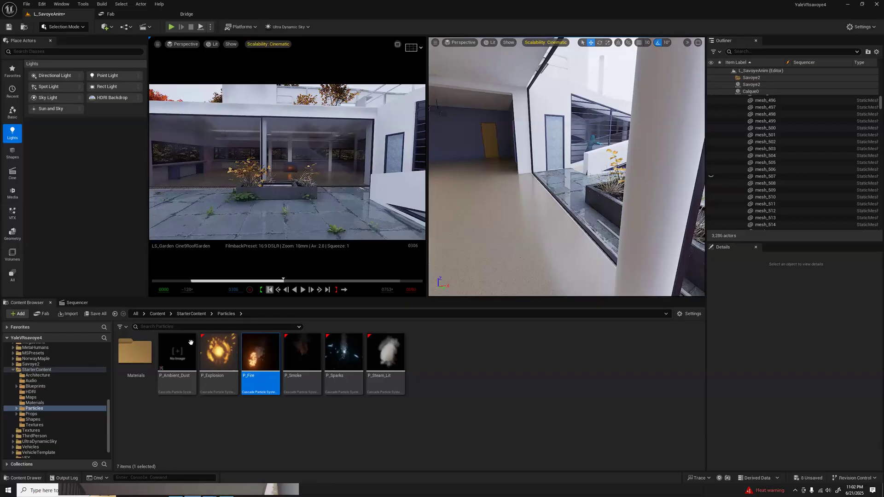
pyautogui.moveTo(253, 356)
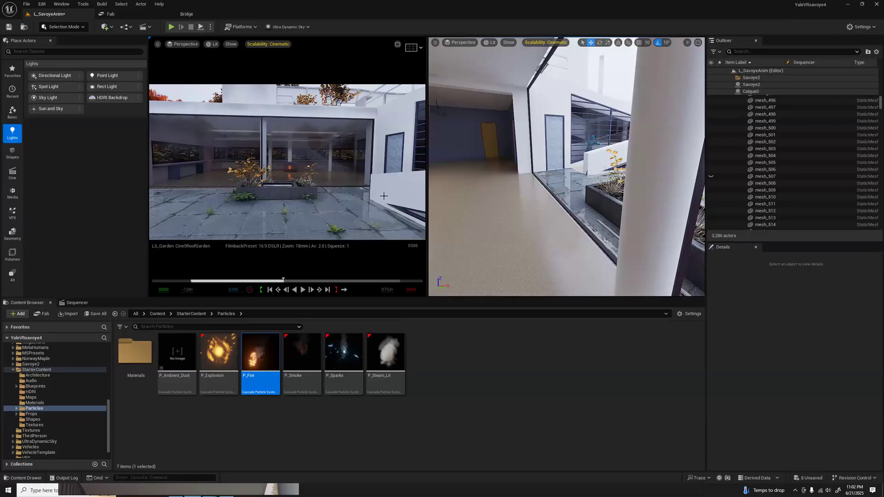
pyautogui.hotkey('ctrl', 'z')
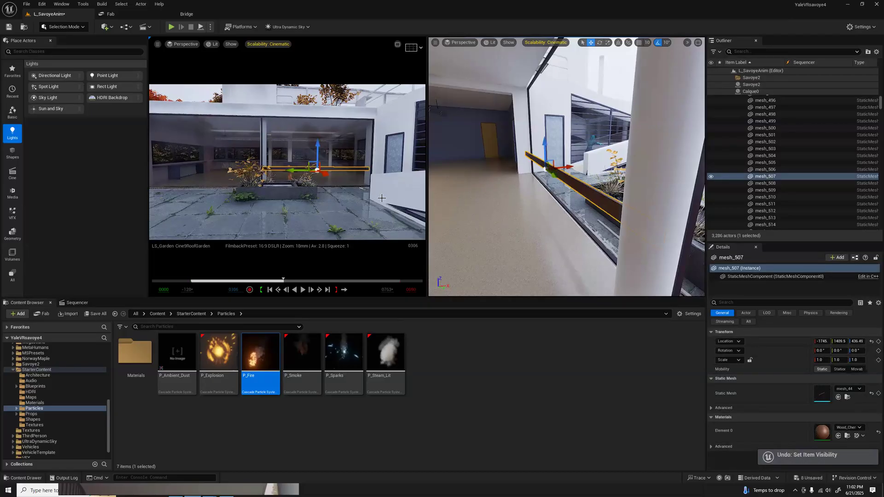
# Undo back past the latest changes until P_Fire is selected, and delete that fire effect from the scene
pyautogui.hotkey('ctrl', 'z')
pyautogui.hotkey('ctrl', 'z')
pyautogui.hotkey('ctrl', 'z')
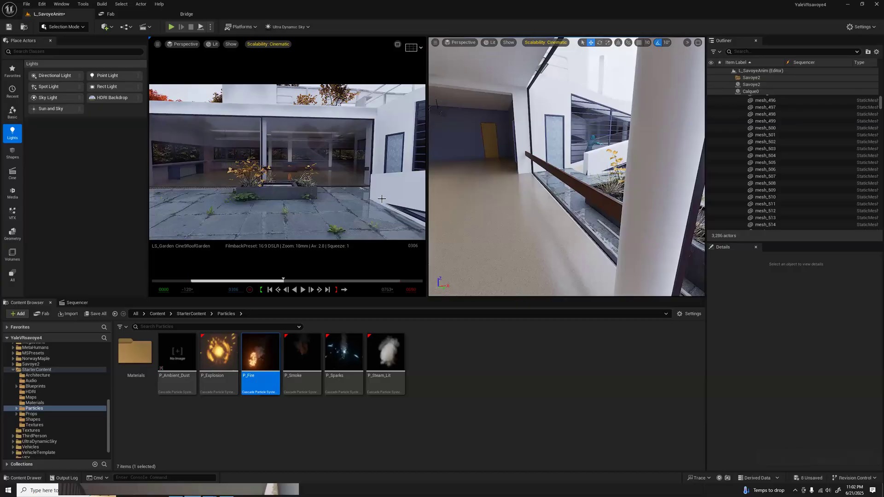
pyautogui.hotkey('ctrl', 'z')
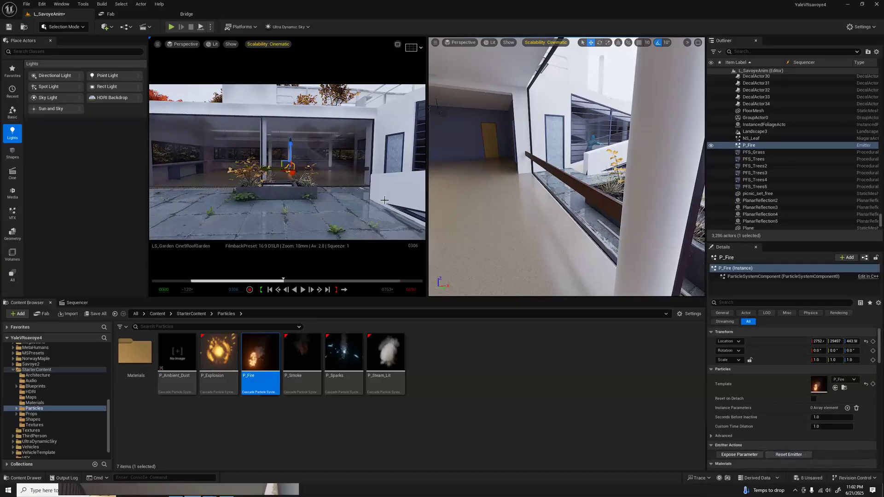
pyautogui.press('Delete')
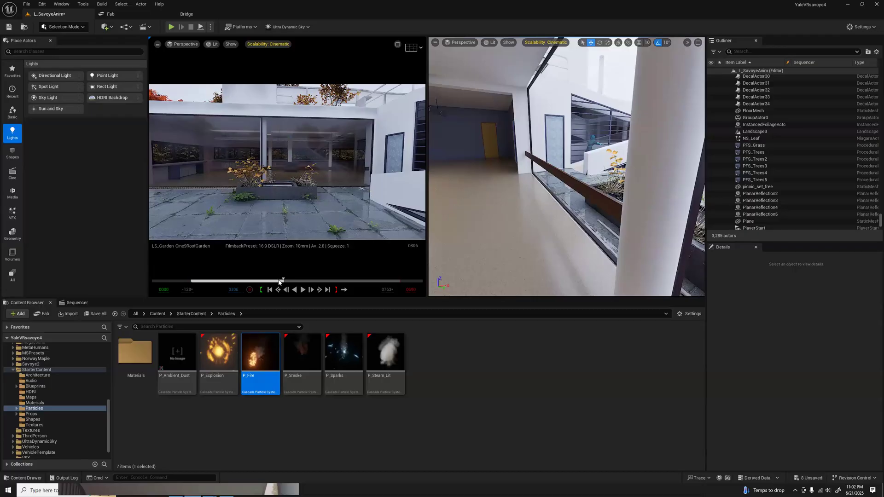
# Move the LS_Garden shot to frame 331 and place a Cylinder shape on the interior floor beside the window board
pyautogui.moveTo(277, 282)
pyautogui.mouseDown()
pyautogui.moveTo(255, 284)
pyautogui.moveTo(290, 284)
pyautogui.mouseUp()
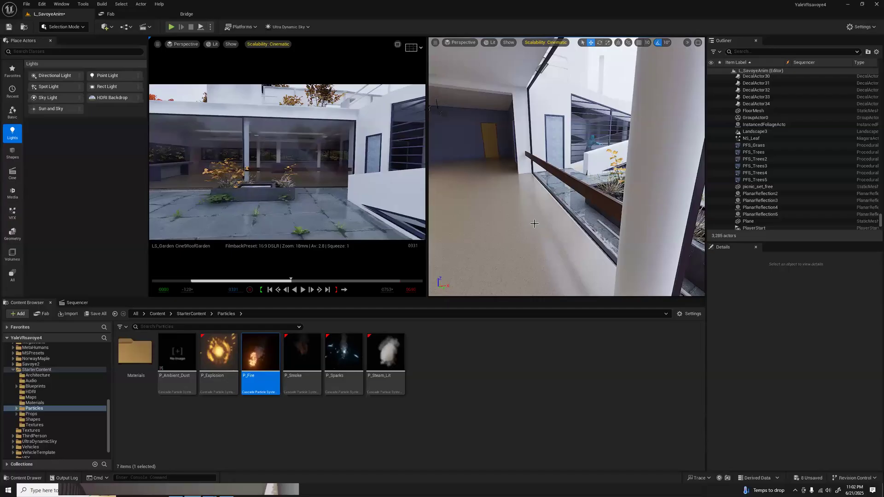
pyautogui.moveTo(534, 224); pyautogui.dragTo(614, 225, button='right')
pyautogui.press('s')
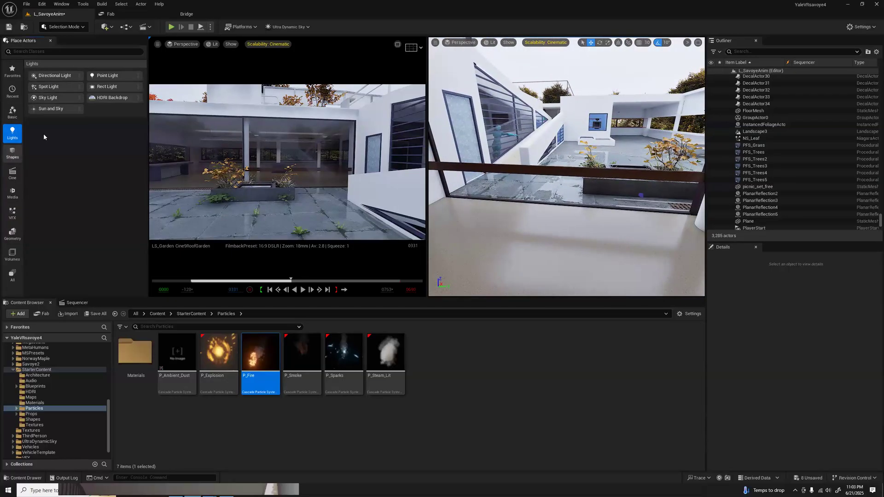
pyautogui.click(12, 154)
pyautogui.moveTo(124, 76); pyautogui.dragTo(575, 226)
# Scale the cylinder equally in X and Y to about 0.0435, keeping its height, to make a thin post
pyautogui.press('r')
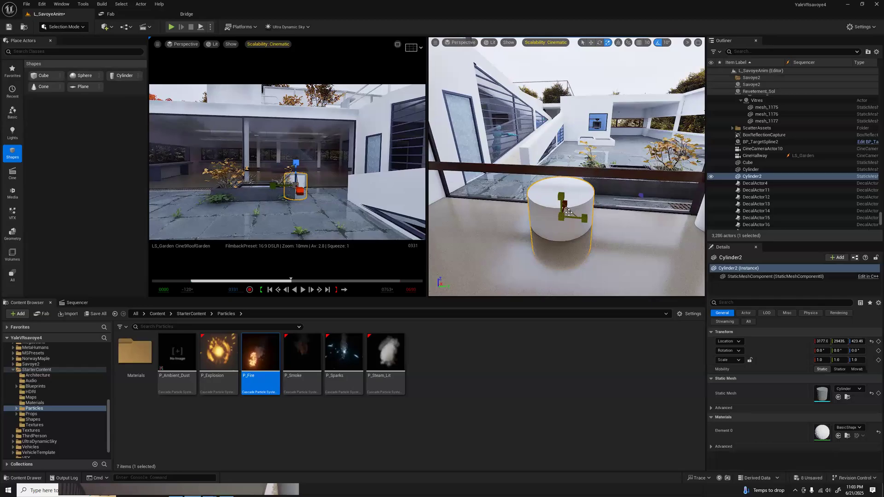
pyautogui.moveTo(567, 213); pyautogui.dragTo(525, 218)
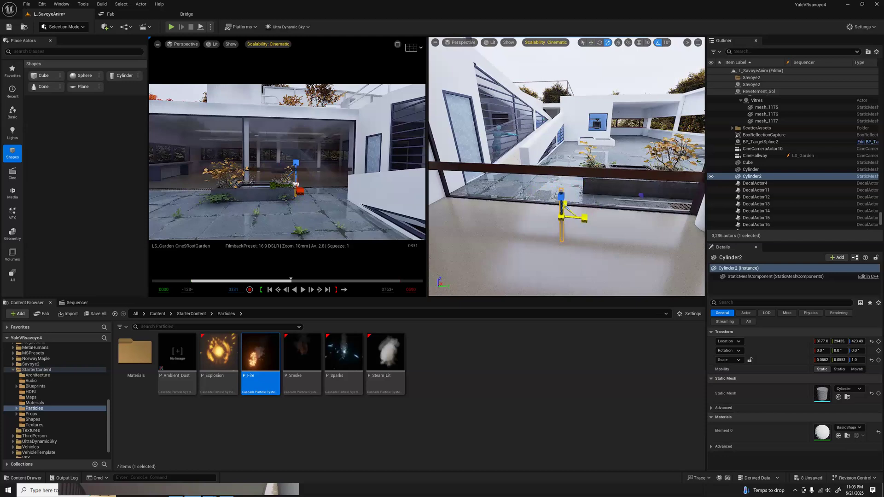
pyautogui.press('e')
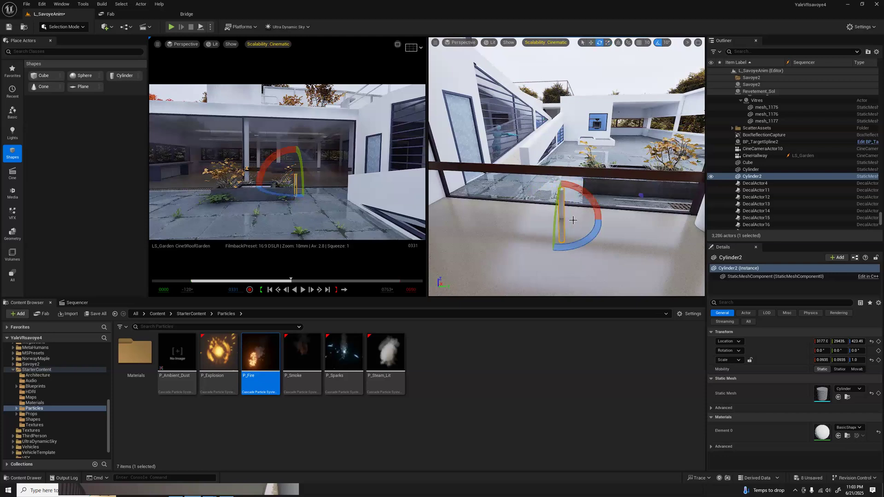
pyautogui.press('r')
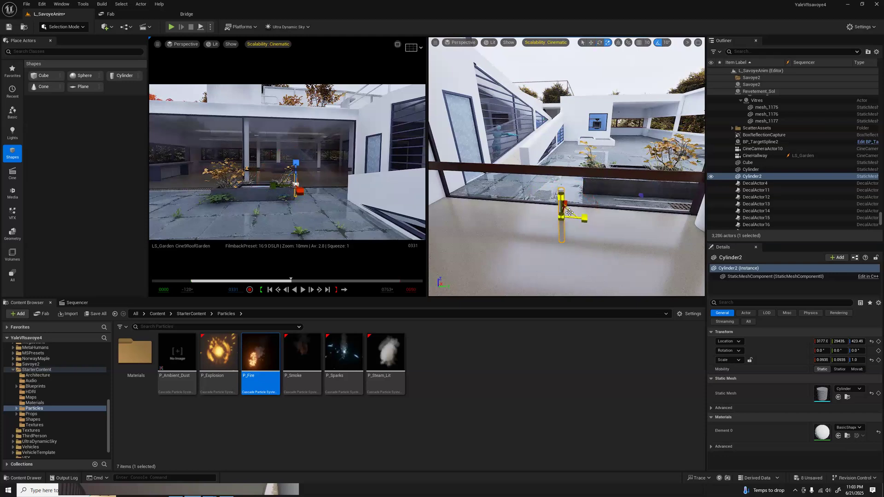
pyautogui.click(568, 213)
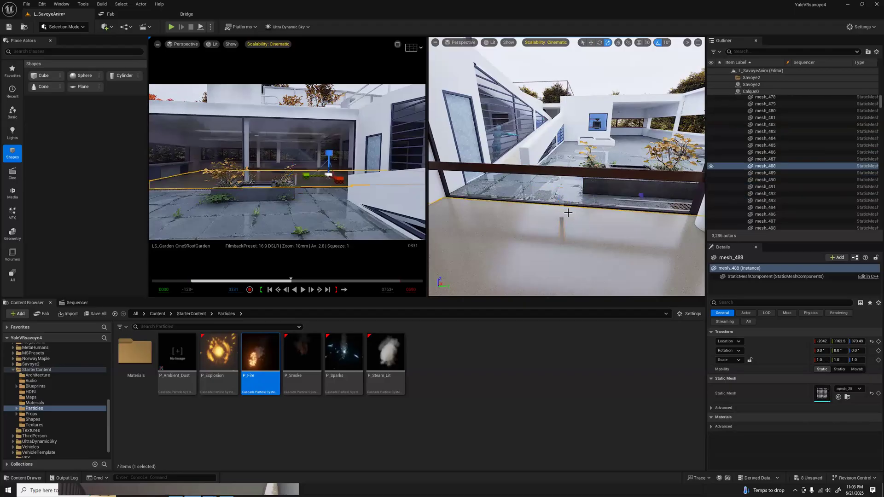
pyautogui.click(562, 207)
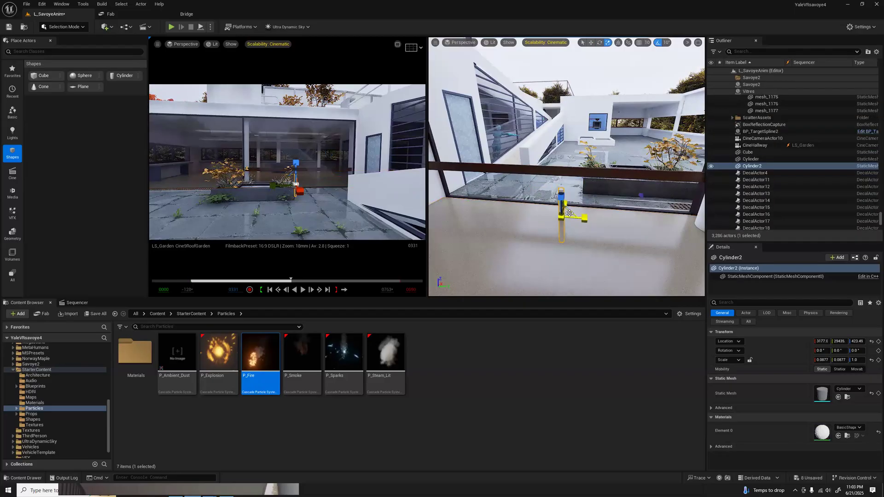
pyautogui.moveTo(569, 213); pyautogui.dragTo(559, 217)
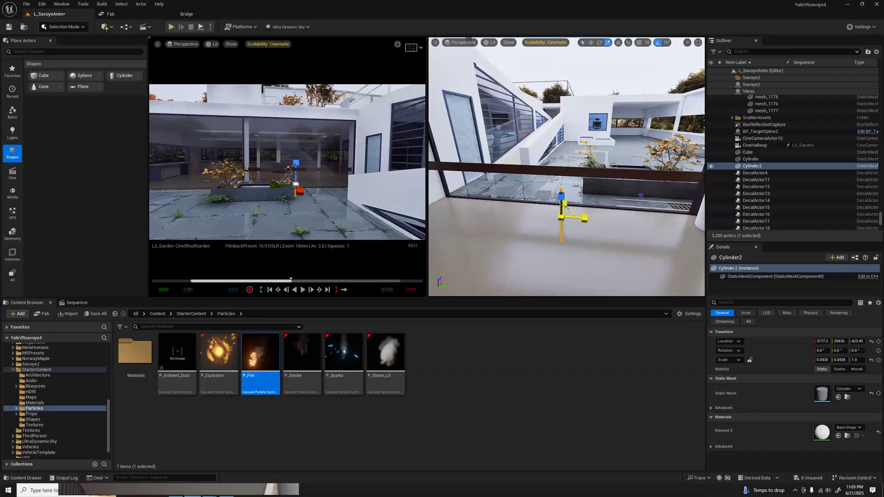
# Raise the thin post to a Z location of about 448 and shift it towards the wooden board at the window
pyautogui.press('w')
pyautogui.moveTo(561, 198); pyautogui.dragTo(571, 187)
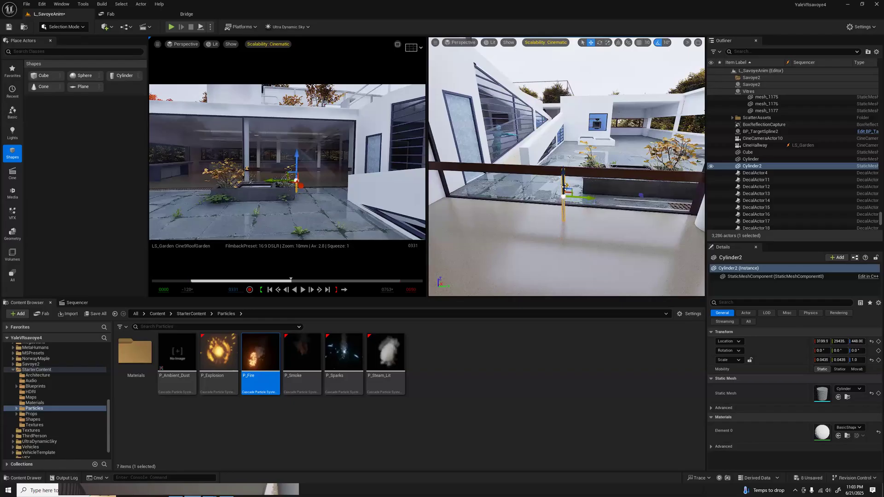
pyautogui.press('f')
pyautogui.moveTo(565, 187); pyautogui.dragTo(591, 196, button='right')
pyautogui.moveTo(554, 212); pyautogui.dragTo(523, 225)
# Thin the post further to an X and Y scale of about 0.0257 and nudge it sideways under the board
pyautogui.press('e')
pyautogui.press('r')
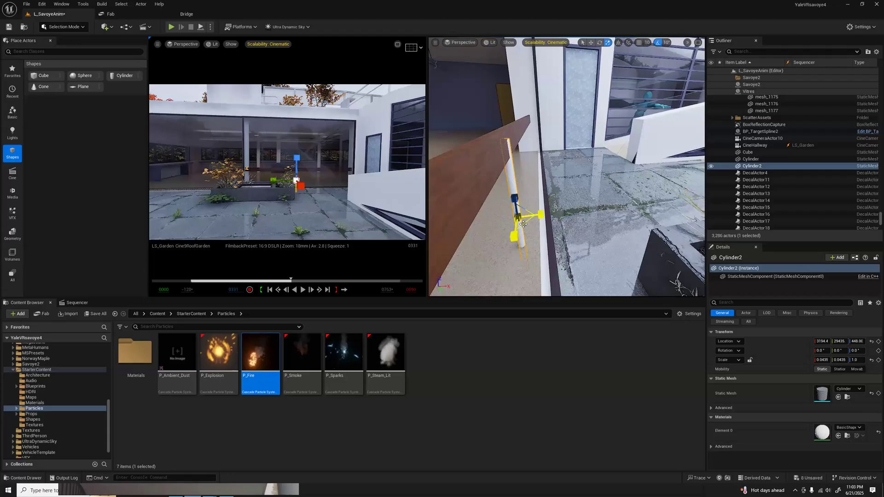
pyautogui.press('w')
pyautogui.click(519, 211)
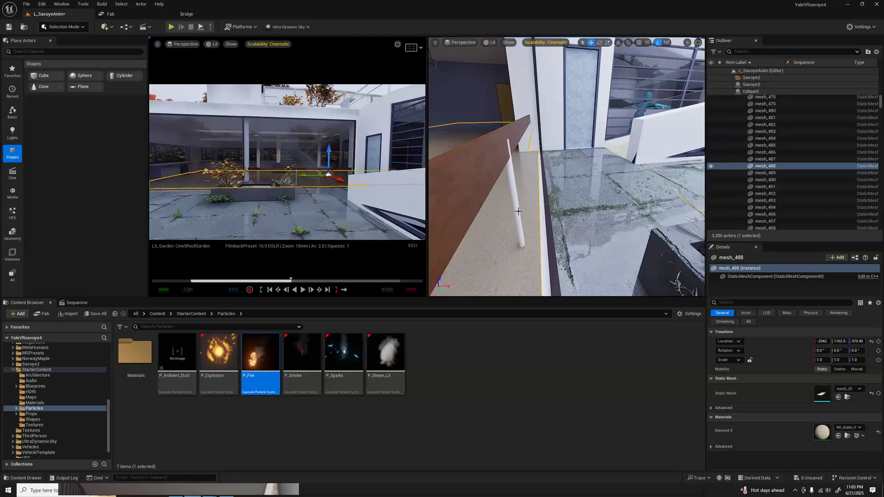
pyautogui.click(517, 211)
pyautogui.moveTo(544, 214); pyautogui.dragTo(538, 217)
pyautogui.press('Escape')
pyautogui.moveTo(537, 215); pyautogui.dragTo(564, 201, button='right')
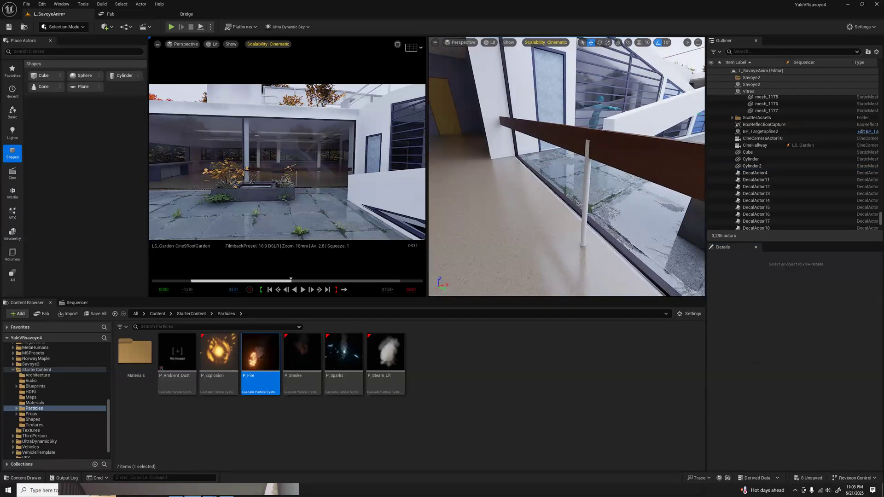
# Nudge the post in X to about 3194.4 so it supports the wooden board
pyautogui.click(587, 196)
pyautogui.press('e')
pyautogui.press('r')
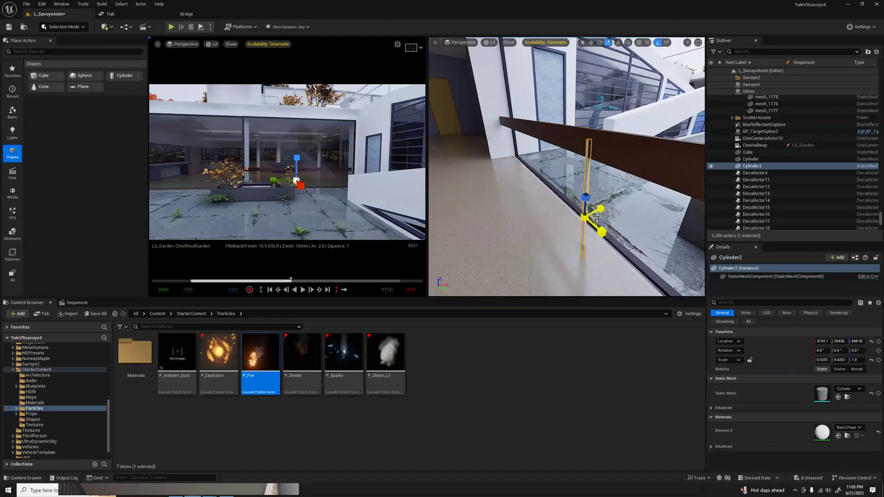
pyautogui.click(589, 205)
pyautogui.press('w')
pyautogui.click(585, 203)
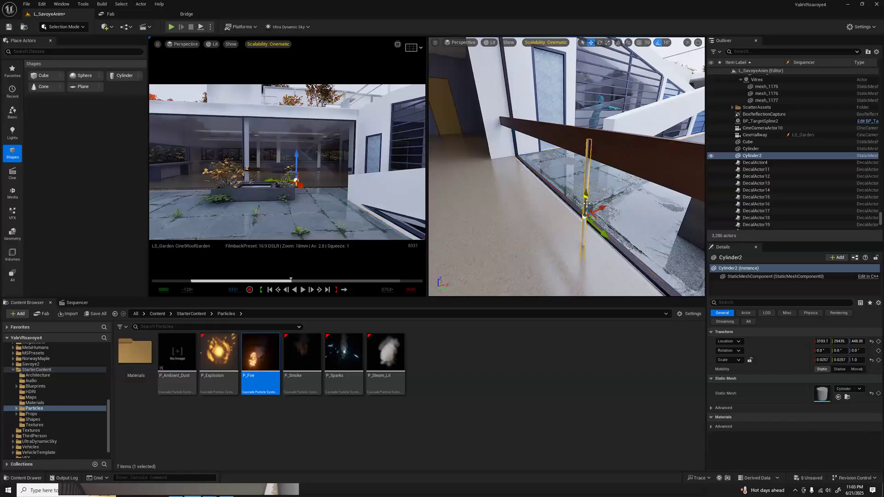
pyautogui.moveTo(601, 208); pyautogui.dragTo(603, 207)
pyautogui.moveTo(602, 208); pyautogui.dragTo(548, 187, button='right')
pyautogui.press('Escape')
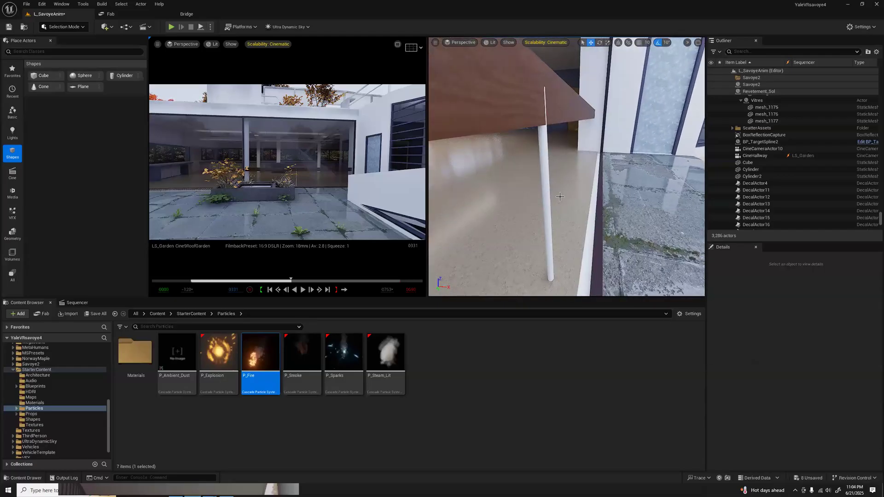
pyautogui.click(546, 201)
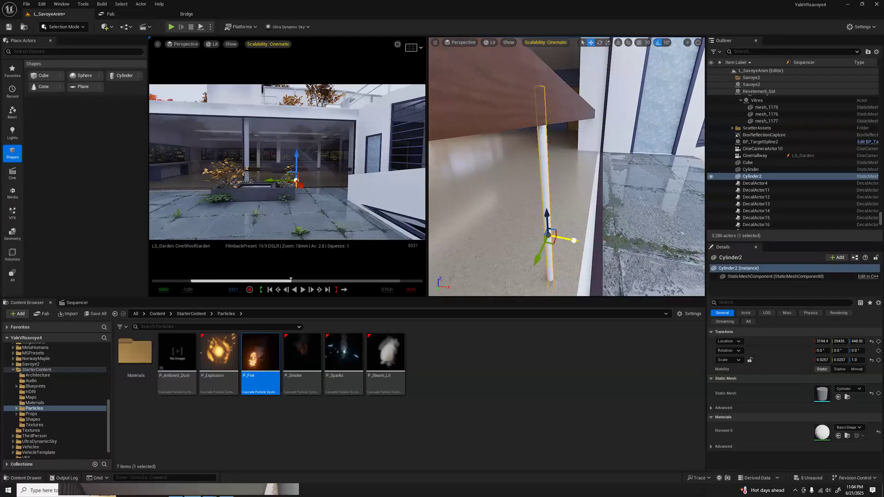
# Inspect the supported board from the roof garden side and scrub the LS_Garden shot back to frame 31
pyautogui.click(586, 181)
pyautogui.moveTo(586, 181); pyautogui.dragTo(539, 183, button='right')
pyautogui.press('Escape')
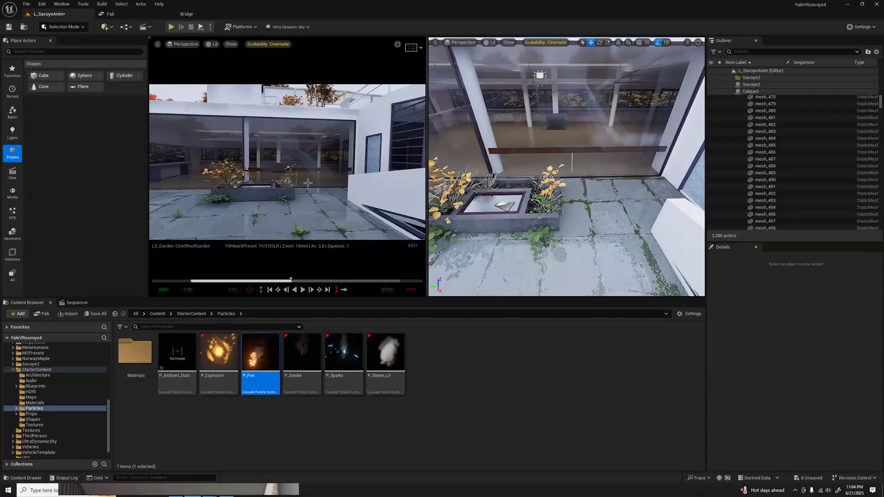
pyautogui.click(308, 183)
pyautogui.moveTo(566, 184); pyautogui.dragTo(558, 149, button='right')
pyautogui.moveTo(475, 142); pyautogui.dragTo(465, 155, button='right')
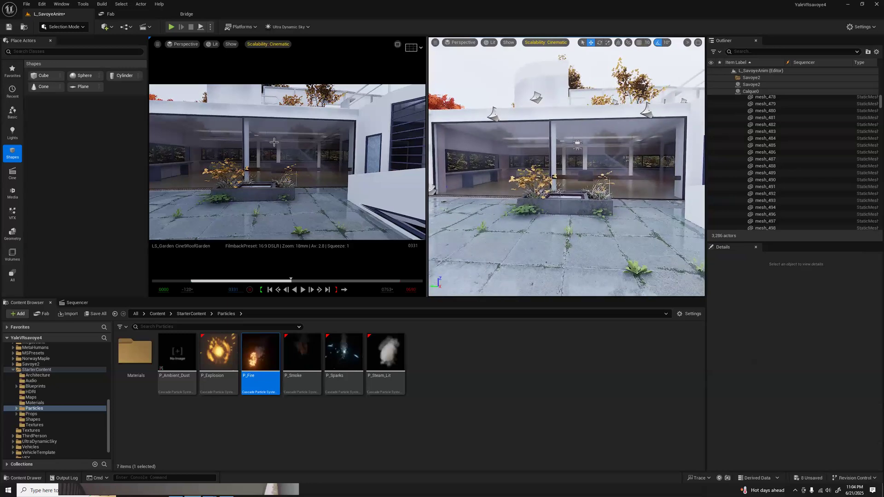
pyautogui.moveTo(290, 281); pyautogui.dragTo(201, 284)
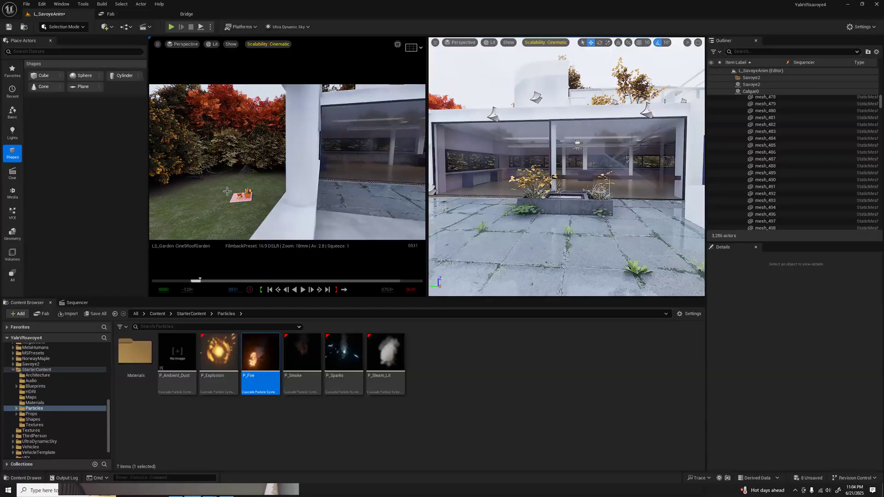
# Select the lawn's landscape, switch to Landscape Mode painting and choose the B layer as the target
pyautogui.click(196, 198)
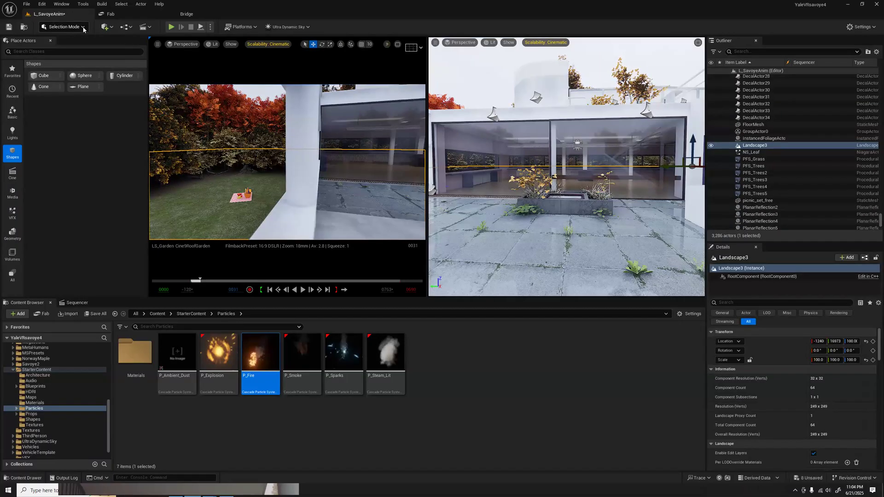
pyautogui.click(64, 27)
pyautogui.click(67, 47)
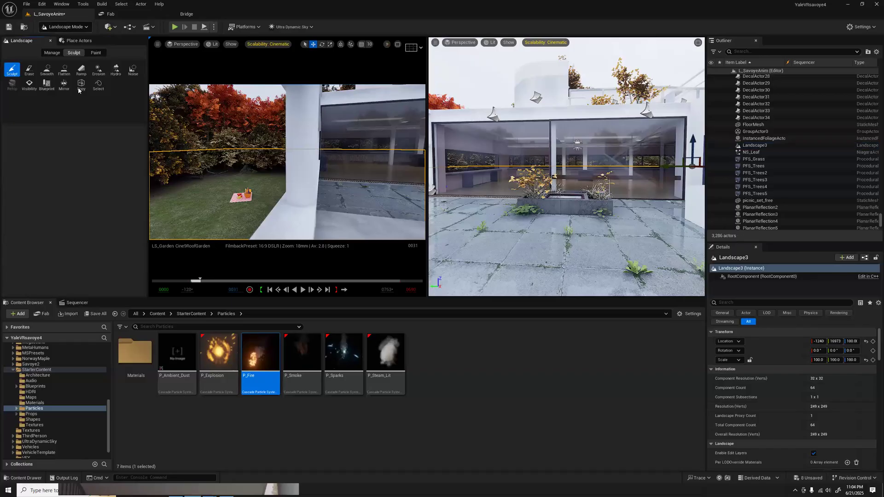
pyautogui.click(96, 52)
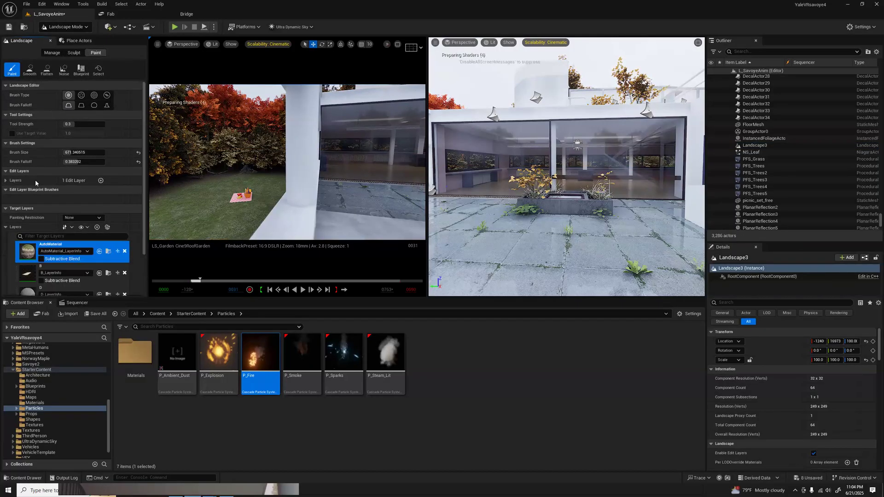
pyautogui.click(29, 274)
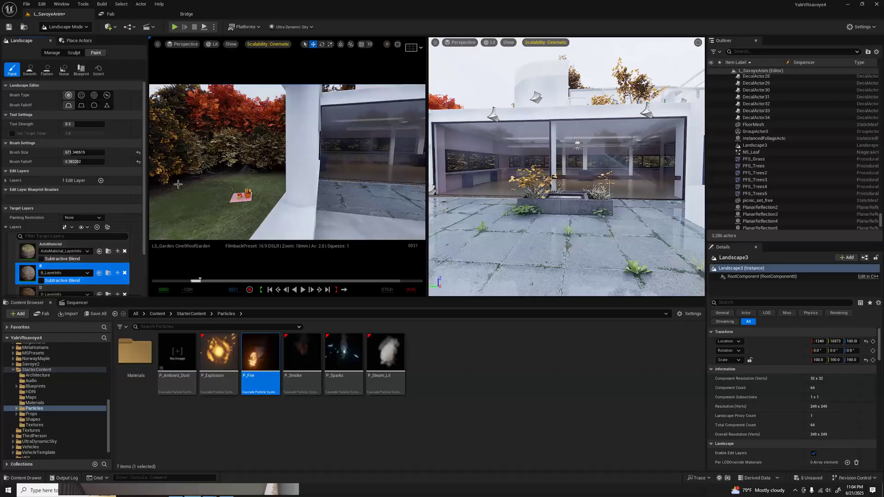
# Try painting the B layer onto the lawn near the hedge and undo the strokes
pyautogui.moveTo(165, 178); pyautogui.dragTo(149, 190)
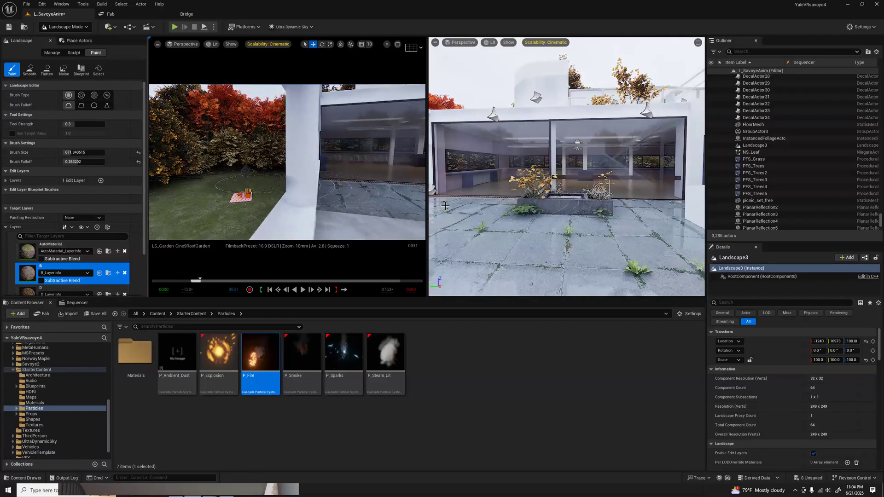
pyautogui.hotkey('ctrl', 'z')
pyautogui.hotkey('ctrl', 'z')
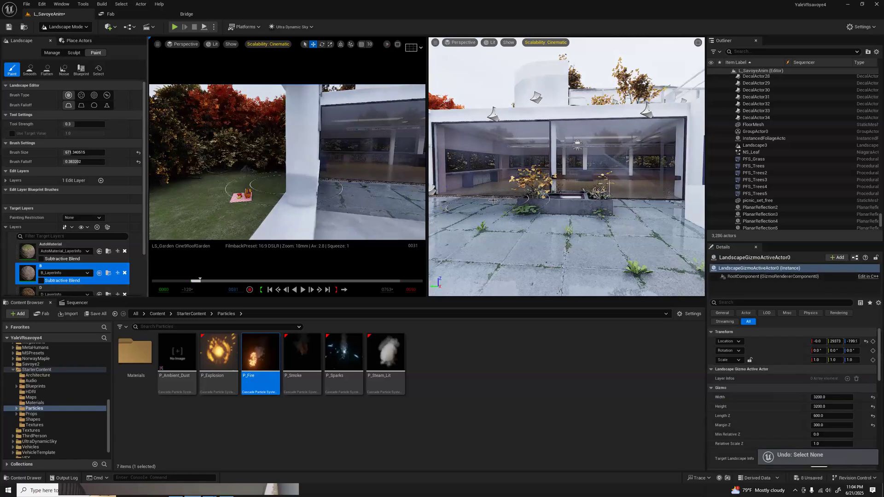
pyautogui.hotkey('ctrl', 'z')
pyautogui.hotkey('ctrl', 'z')
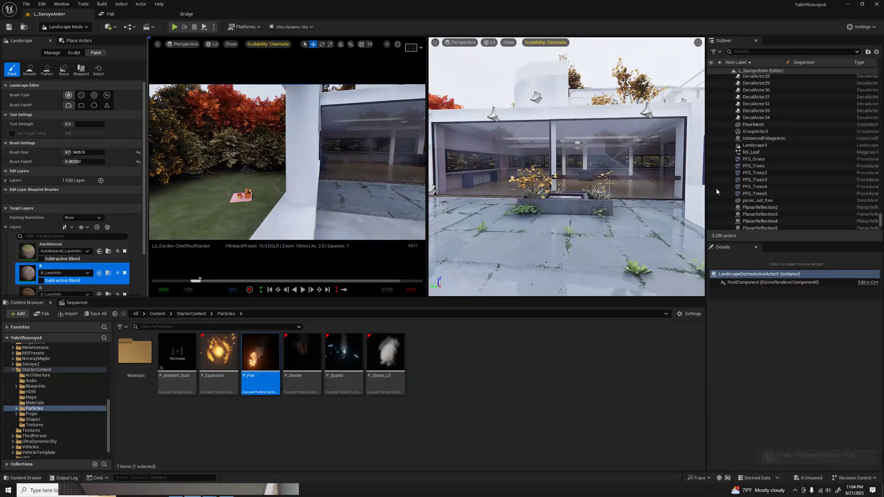
pyautogui.moveTo(683, 189); pyautogui.dragTo(478, 185, button='right')
pyautogui.press('w')
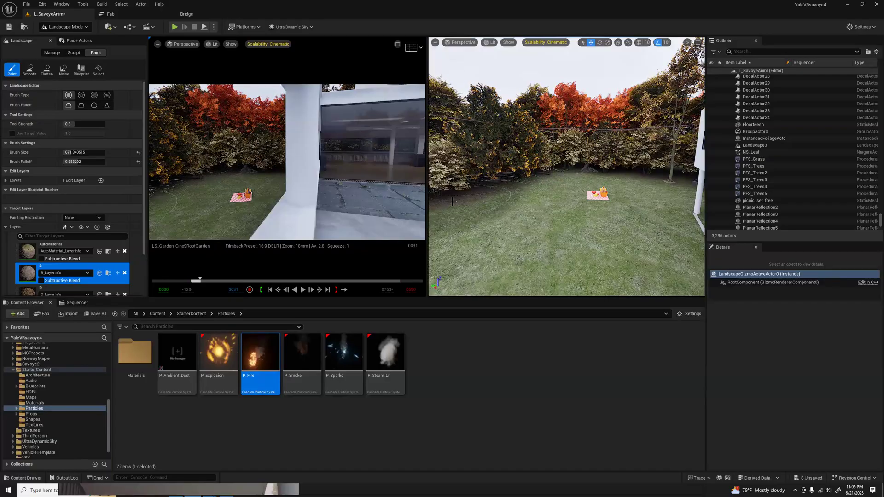
pyautogui.hotkey('ctrl', 'z')
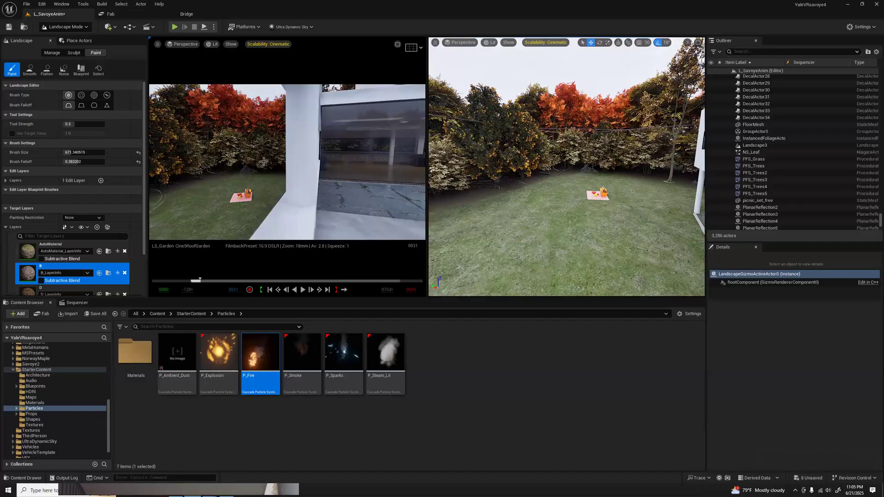
# Paint the B layer along the hedge around the picnic blanket with a brush size of about 439, and undo the latest strokes
pyautogui.click(85, 152)
pyautogui.write('1.0')
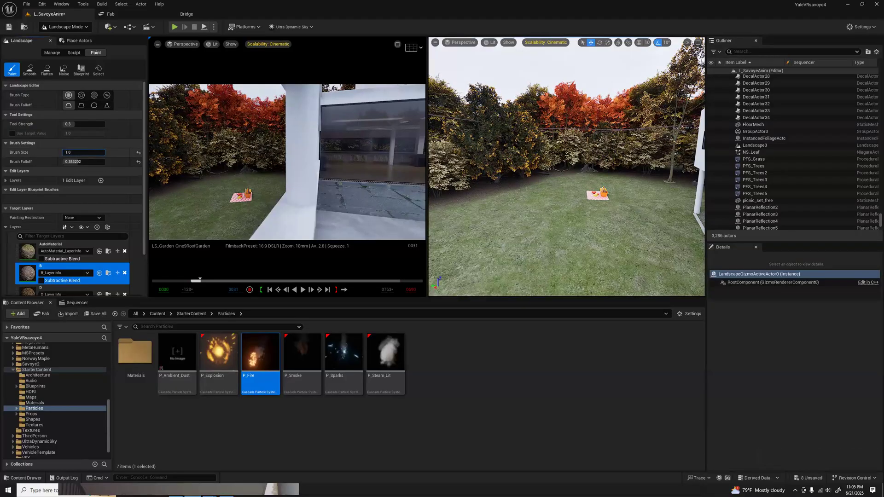
pyautogui.click(447, 199)
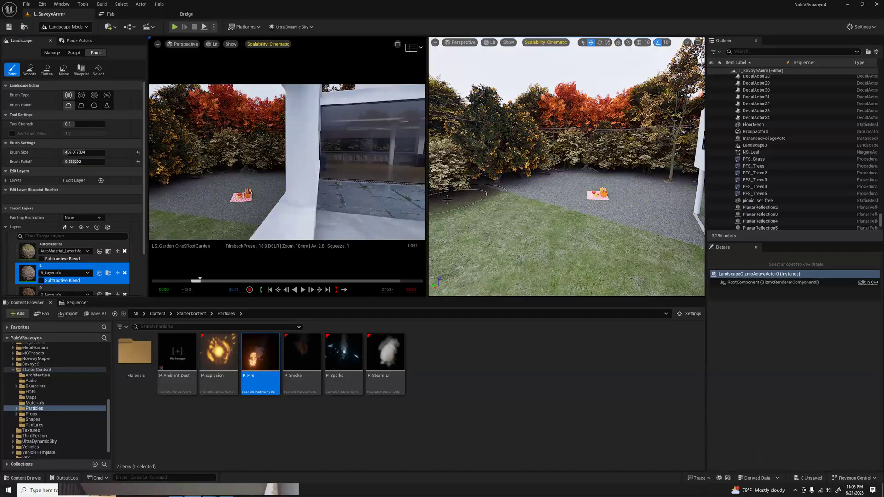
pyautogui.click(521, 234)
pyautogui.hotkey('ctrl', 'z')
pyautogui.hotkey('ctrl', 'z')
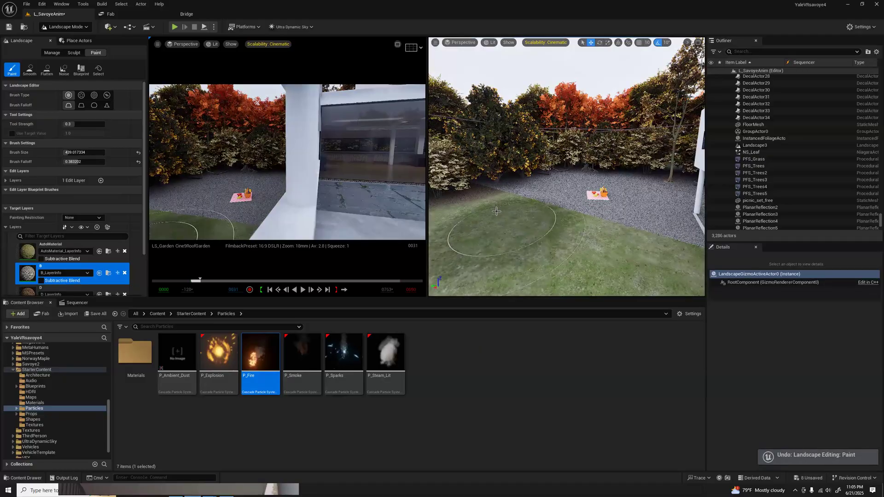
# Try painting the B layer across the lawn farther along the hedge and undo both strokes
pyautogui.moveTo(471, 198); pyautogui.dragTo(439, 197, button='right')
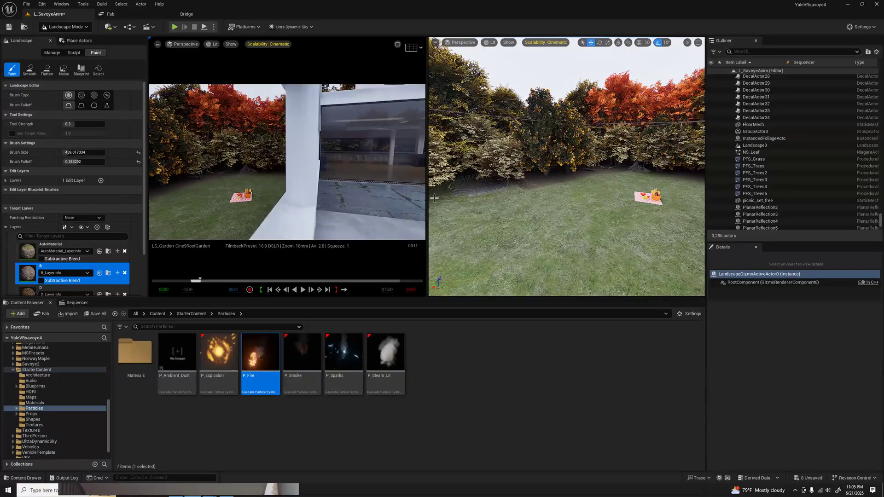
pyautogui.moveTo(487, 232); pyautogui.dragTo(487, 231)
pyautogui.hotkey('ctrl', 'z')
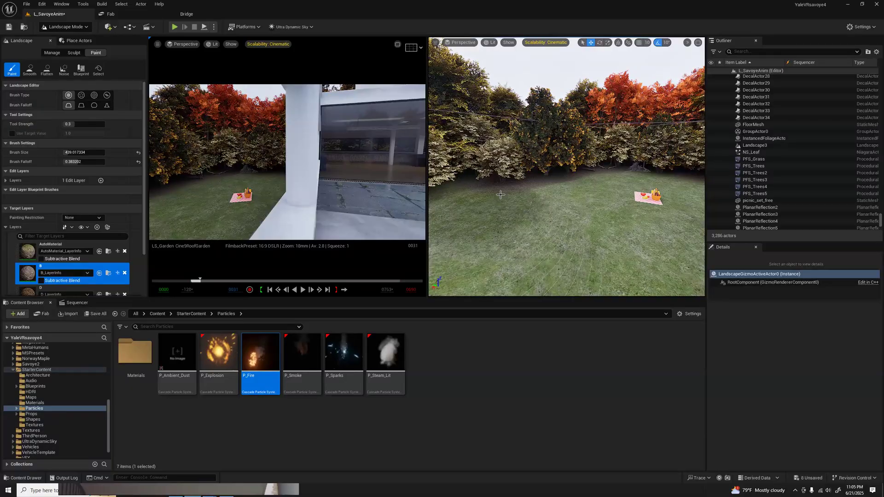
pyautogui.click(527, 185)
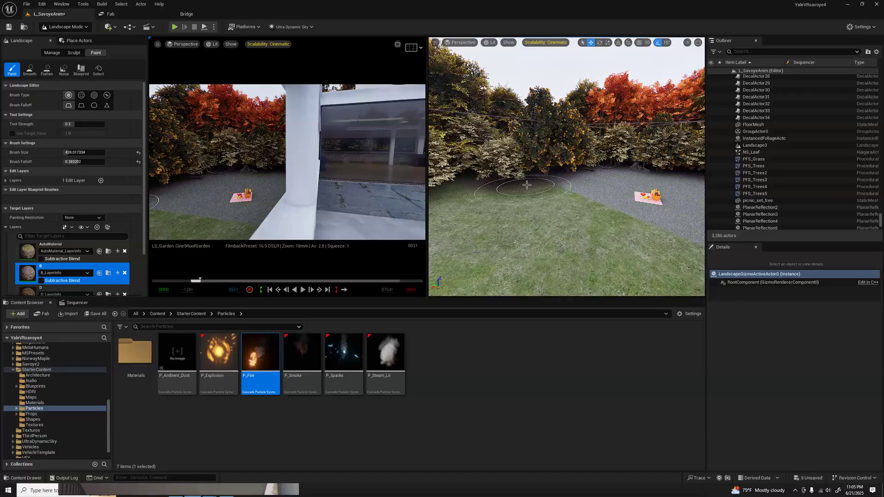
pyautogui.hotkey('ctrl', 'z')
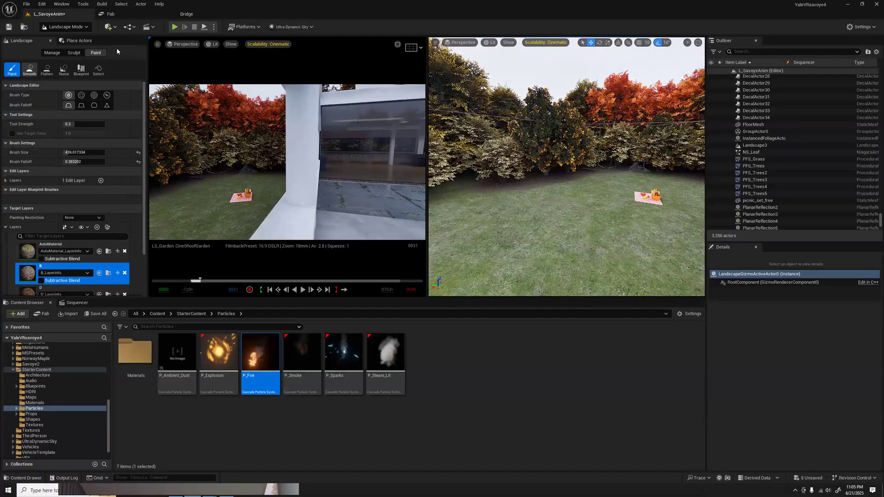
# Switch to Selection Mode and browse the Megascans 3D_Assets and Fab folders for project assets
pyautogui.click(85, 28)
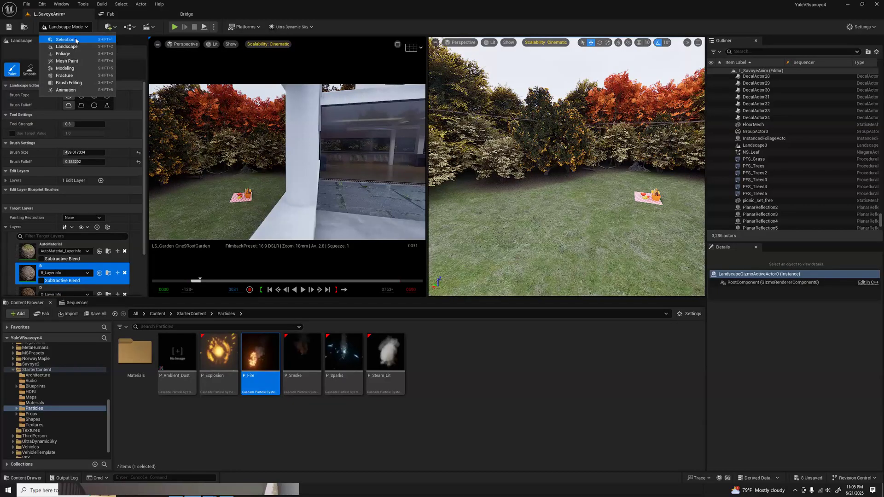
pyautogui.click(76, 40)
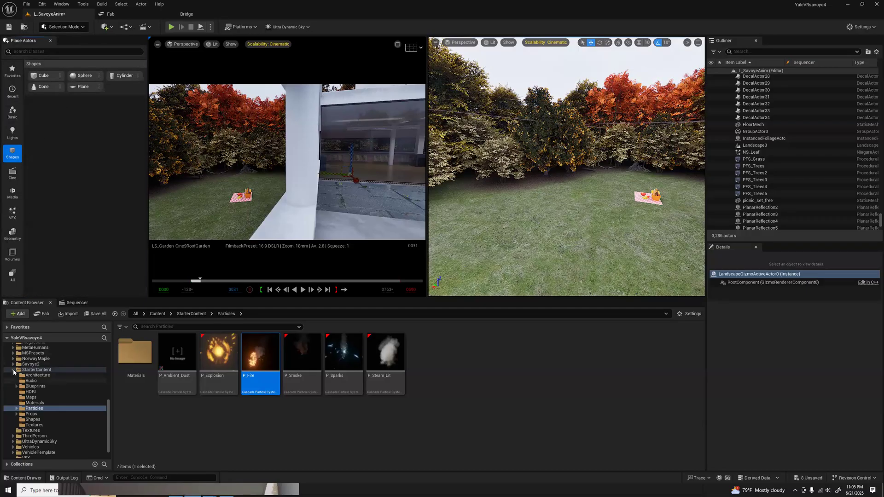
pyautogui.click(13, 370)
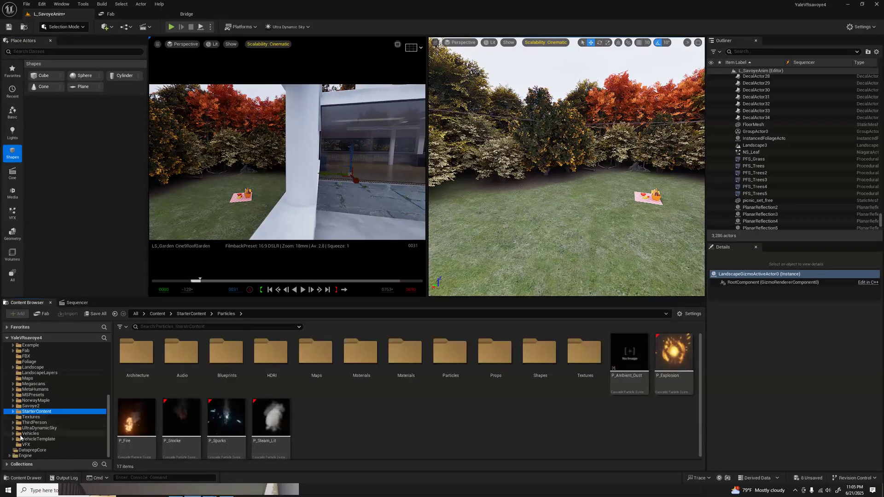
pyautogui.scroll(1, 16, 400)
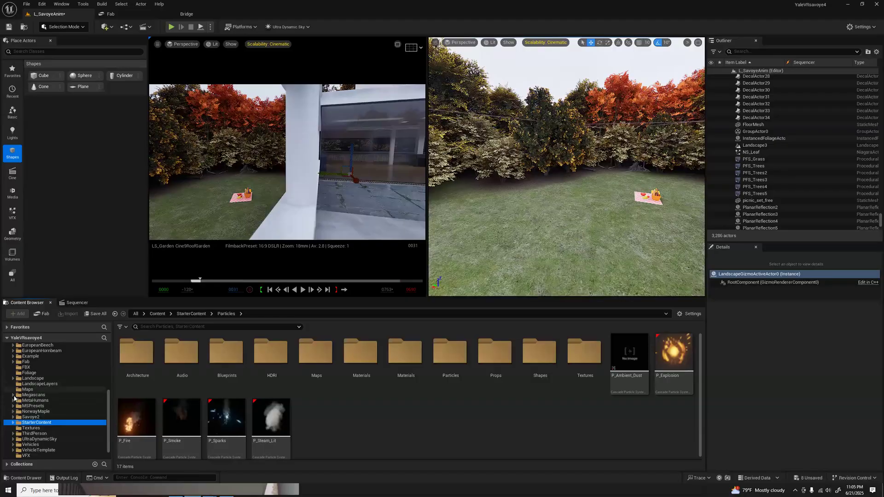
pyautogui.click(13, 395)
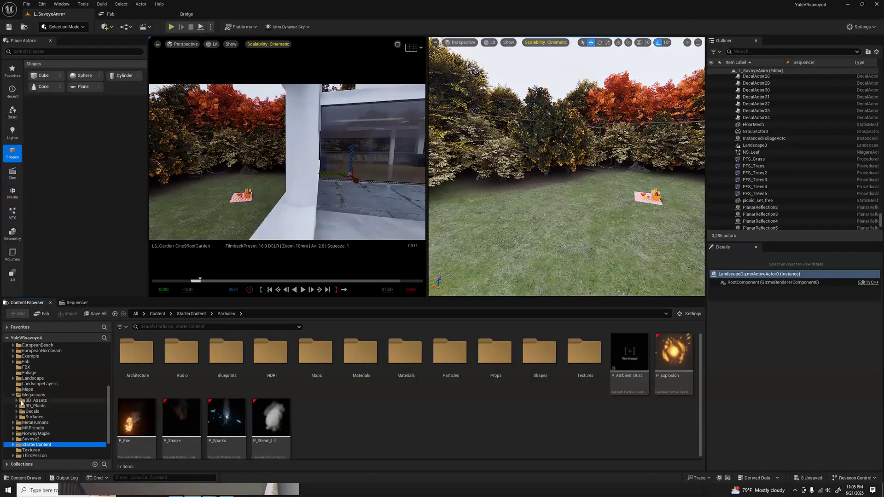
pyautogui.click(29, 400)
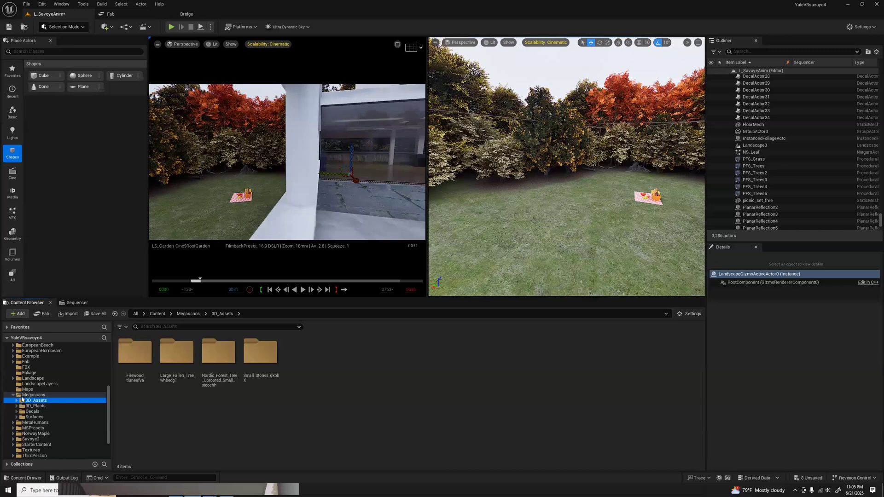
pyautogui.click(12, 362)
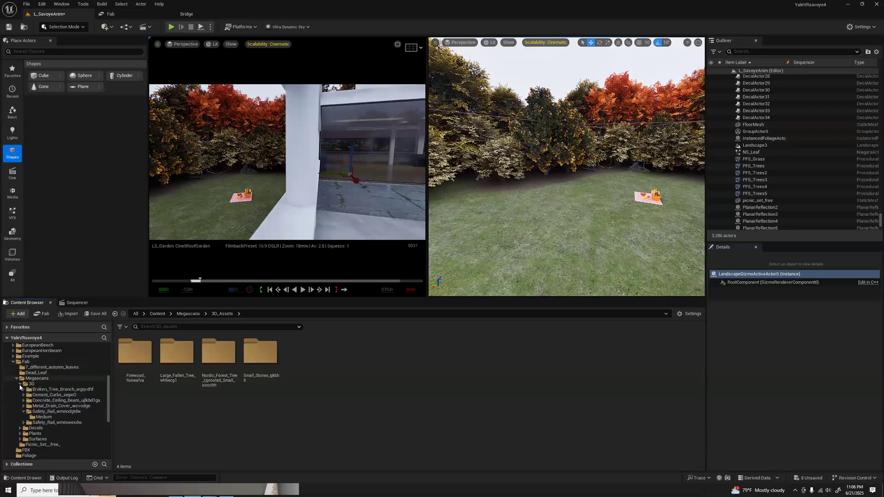
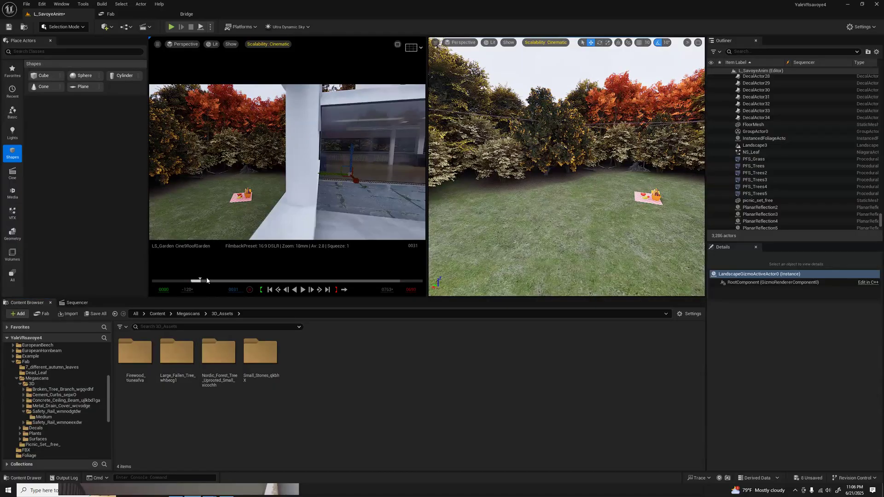
# Scrub the LS_Garden shot to frame 392 and apply the large terrace window frame's Material_2 to the window framing by the ramp
pyautogui.moveTo(200, 280); pyautogui.dragTo(310, 279)
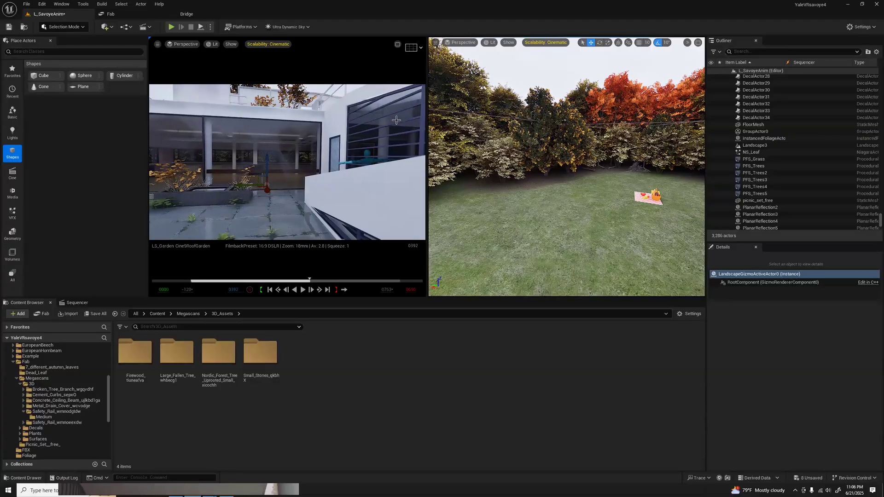
pyautogui.click(422, 114)
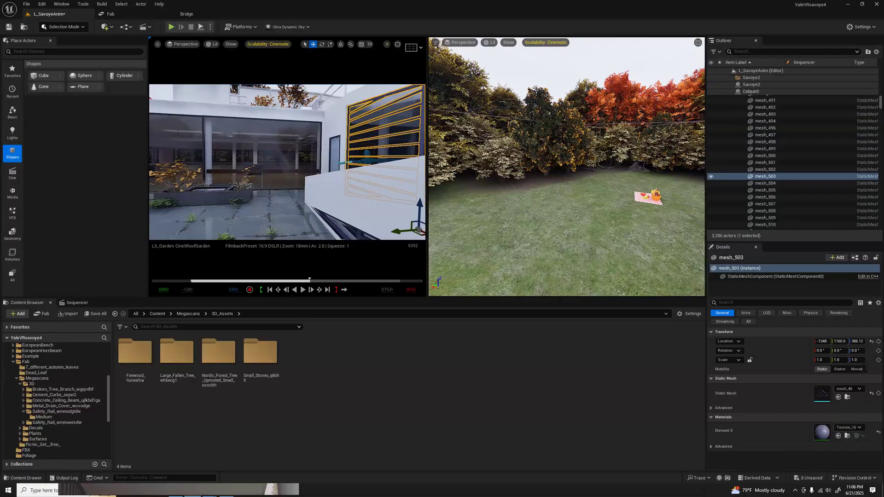
pyautogui.click(204, 166)
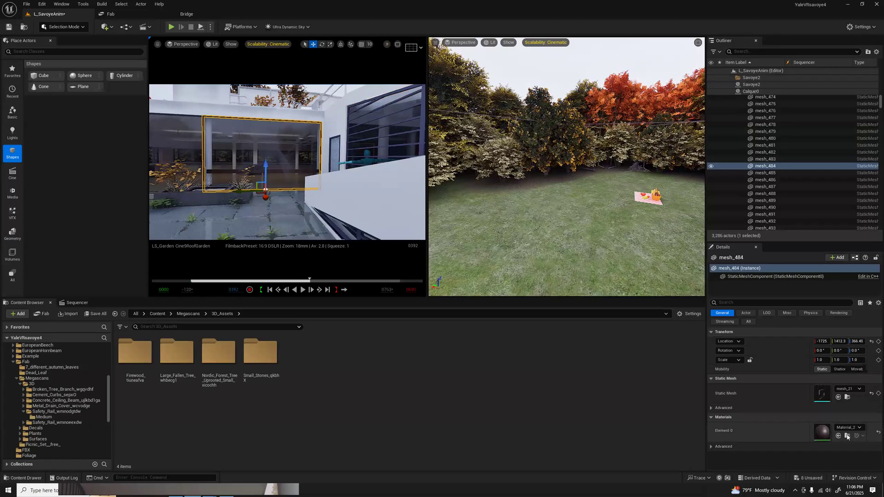
pyautogui.click(847, 436)
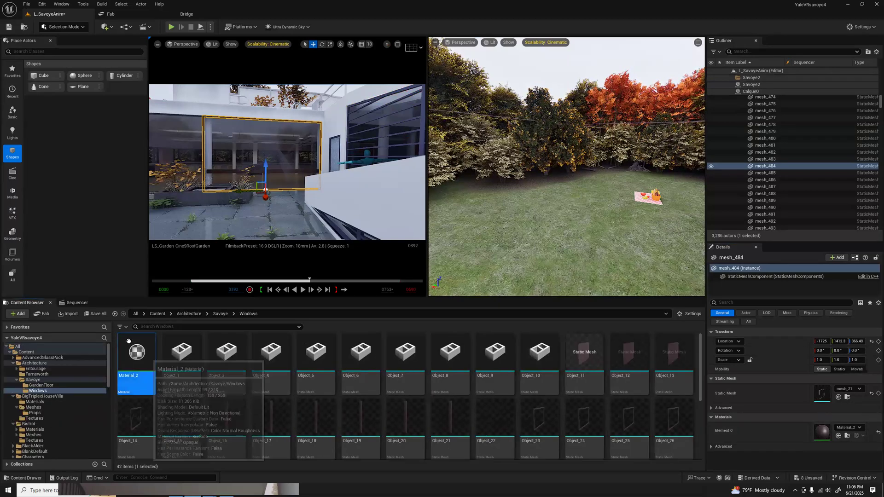
pyautogui.moveTo(128, 342); pyautogui.dragTo(420, 144)
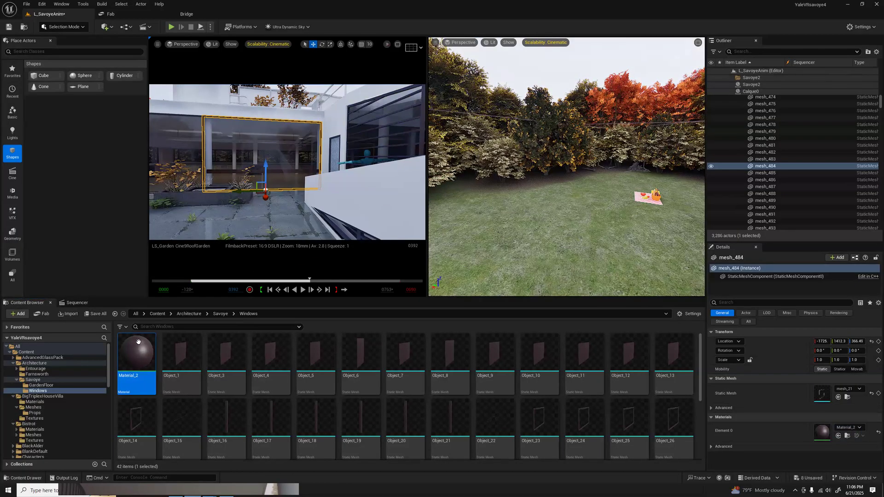
pyautogui.moveTo(137, 353); pyautogui.dragTo(361, 232)
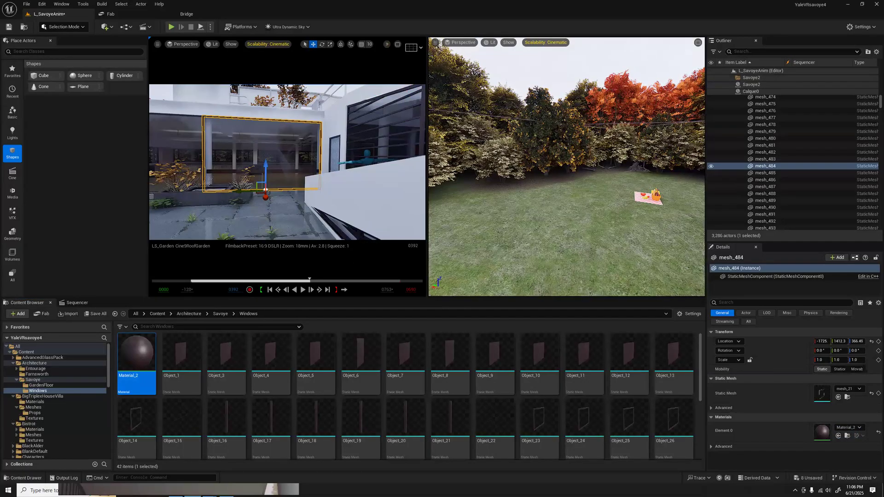
# Apply Material_2 to the frame of the narrow door beside the ramp window and clear the selection
pyautogui.moveTo(498, 156); pyautogui.dragTo(700, 166, button='right')
pyautogui.press('w')
pyautogui.moveTo(131, 339); pyautogui.dragTo(524, 191)
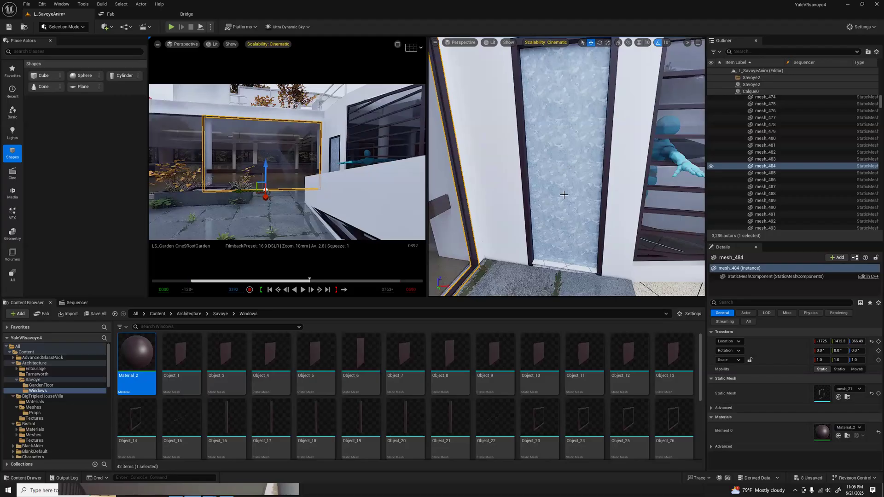
pyautogui.moveTo(566, 167)
pyautogui.mouseDown(button='right')
pyautogui.moveTo(564, 190)
pyautogui.moveTo(586, 188)
pyautogui.moveTo(568, 168)
pyautogui.moveTo(587, 168)
pyautogui.moveTo(572, 186)
pyautogui.moveTo(563, 175)
pyautogui.moveTo(594, 174)
pyautogui.moveTo(548, 165)
pyautogui.moveTo(557, 167)
pyautogui.mouseUp(button='right')
pyautogui.press('Escape')
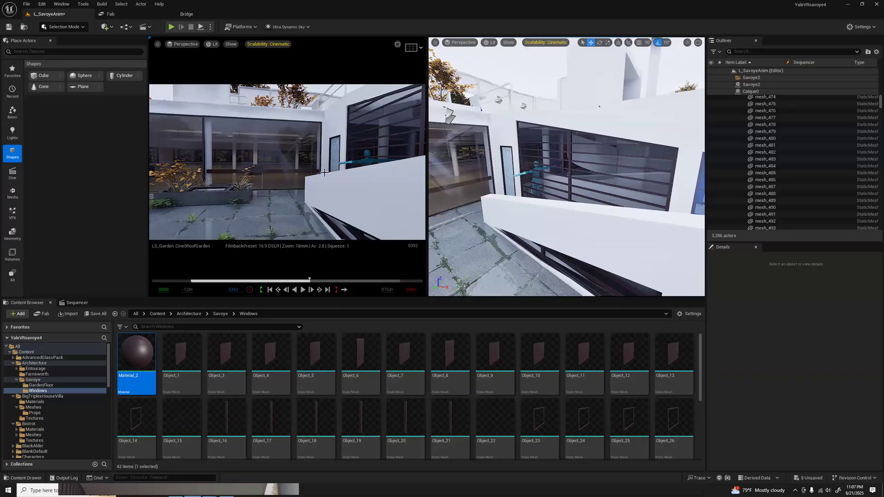
# Duplicate the leakage decal on the upper roof wall and rotate the copy to face the ramp window wall
pyautogui.click(331, 179)
pyautogui.moveTo(438, 171)
pyautogui.mouseDown(button='right')
pyautogui.moveTo(511, 171)
pyautogui.moveTo(437, 161)
pyautogui.mouseUp(button='right')
pyautogui.press('s')
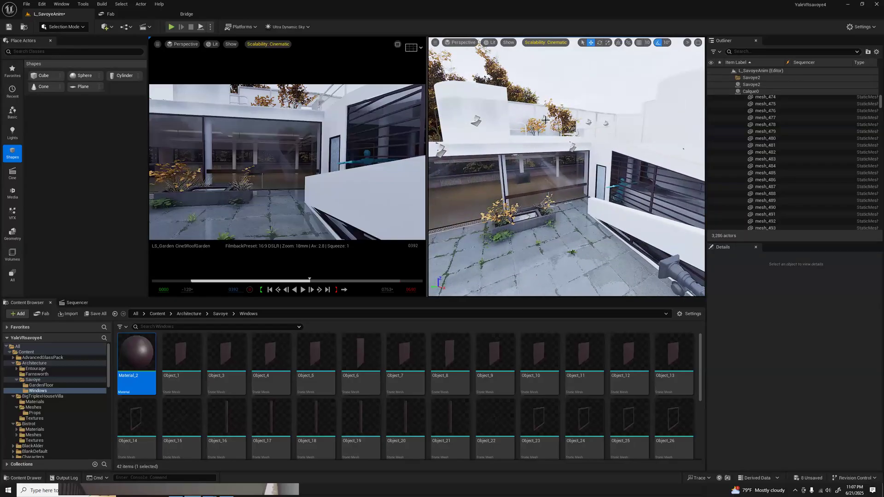
pyautogui.click(543, 122)
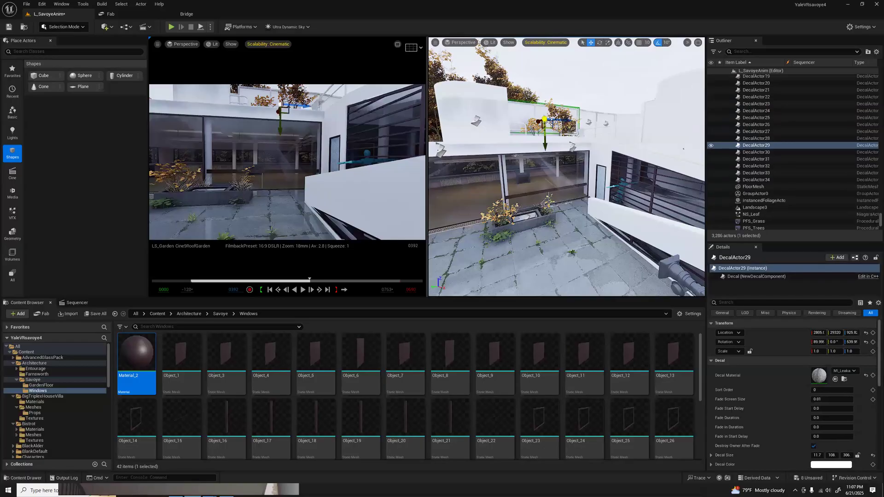
pyautogui.keyDown('alt'); pyautogui.moveTo(545, 120); pyautogui.dragTo(575, 127); pyautogui.keyUp('alt')
pyautogui.press('e')
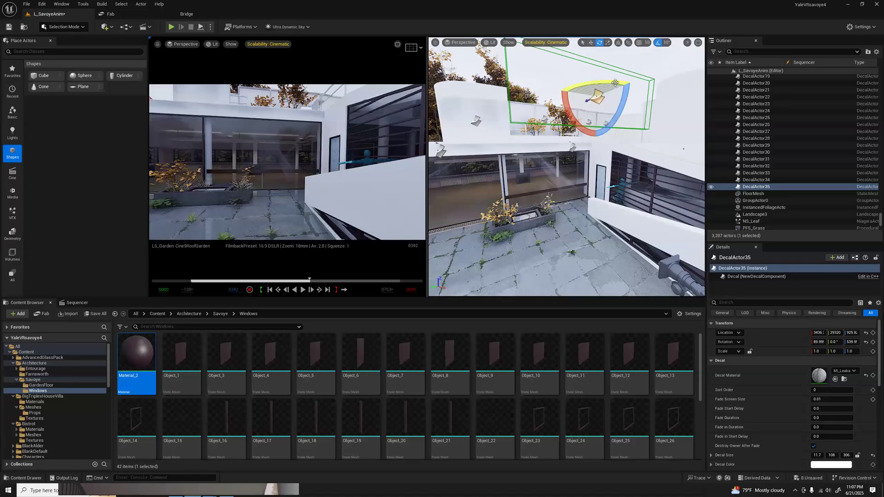
pyautogui.moveTo(617, 94)
pyautogui.mouseDown()
pyautogui.moveTo(625, 94)
pyautogui.moveTo(598, 74)
pyautogui.moveTo(579, 85)
pyautogui.moveTo(642, 86)
pyautogui.moveTo(627, 91)
pyautogui.moveTo(639, 103)
pyautogui.moveTo(612, 103)
pyautogui.mouseUp()
pyautogui.press('w')
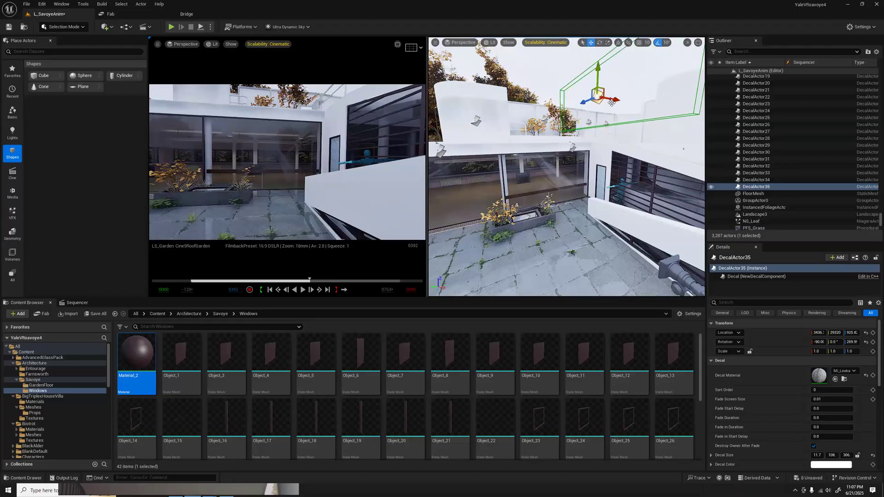
# Lower the copied decal onto the ramp window wall, turn it upright and position it over the window
pyautogui.moveTo(600, 73); pyautogui.dragTo(664, 168)
pyautogui.press('e')
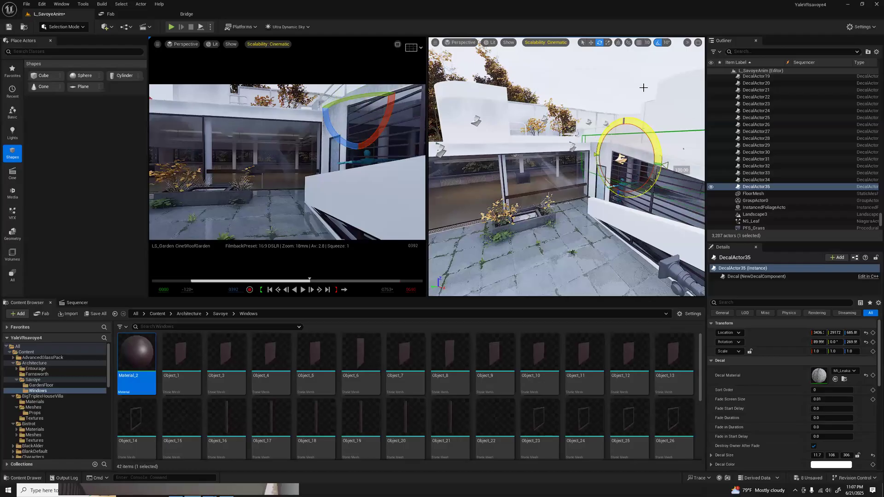
pyautogui.moveTo(643, 88); pyautogui.dragTo(630, 95)
pyautogui.moveTo(602, 164); pyautogui.dragTo(601, 143, button='right')
pyautogui.press('w')
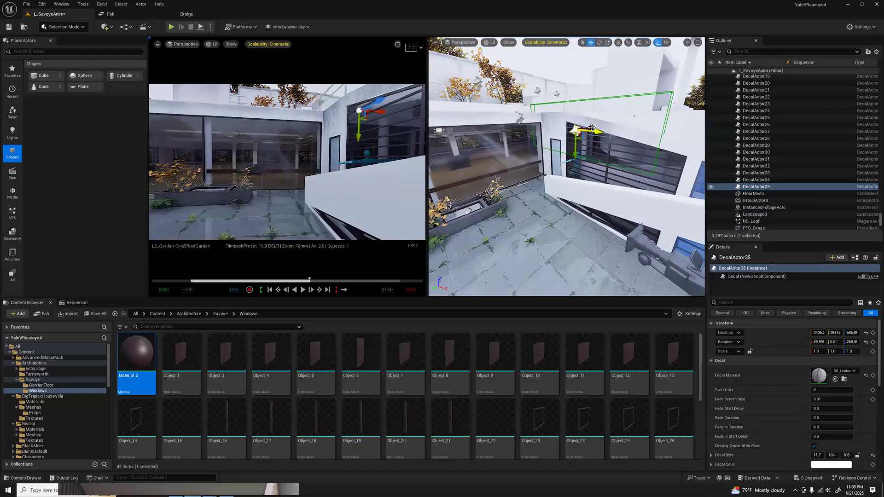
pyautogui.moveTo(578, 132); pyautogui.dragTo(593, 165)
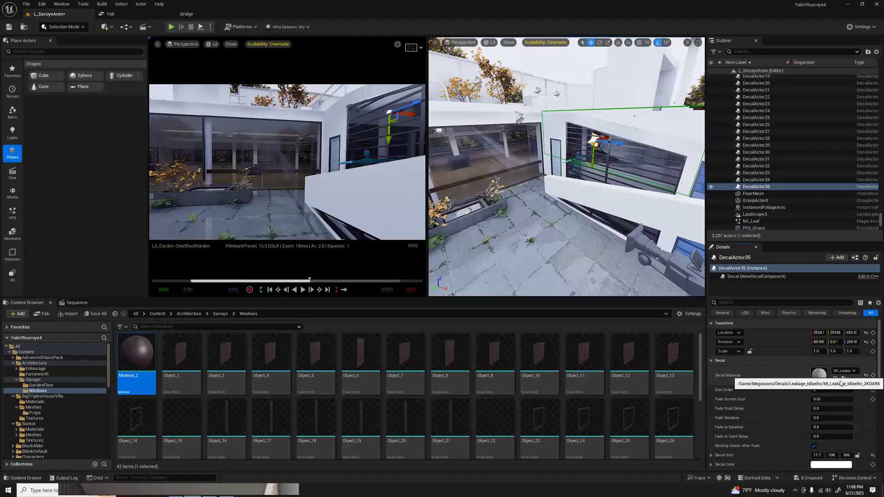
# Assign MI_Leakage_tdlaeihc_2KLITE to the window wall decal, reduce its middle Decal Size value to about 75 and adjust its height
pyautogui.click(844, 379)
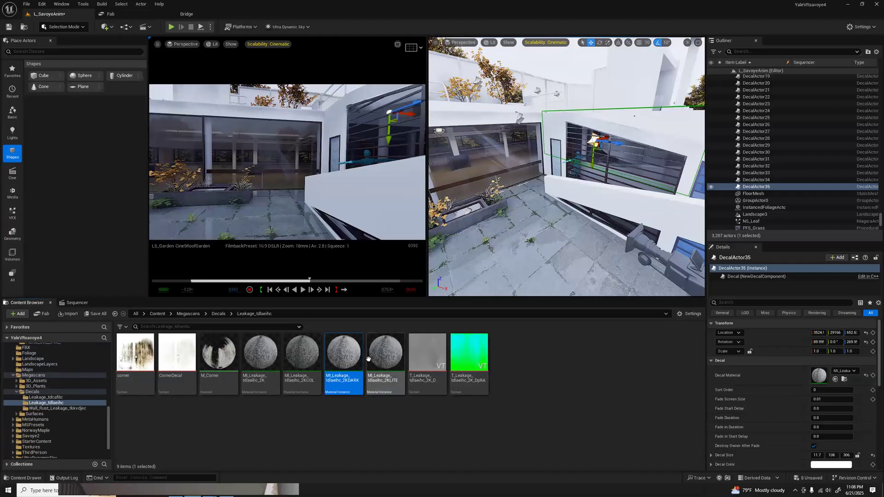
pyautogui.moveTo(385, 354); pyautogui.dragTo(817, 377)
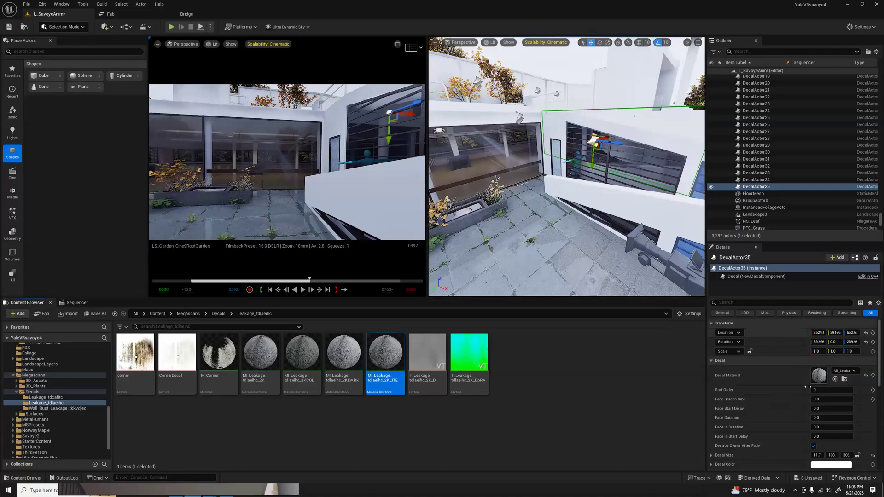
pyautogui.moveTo(839, 455); pyautogui.dragTo(821, 456)
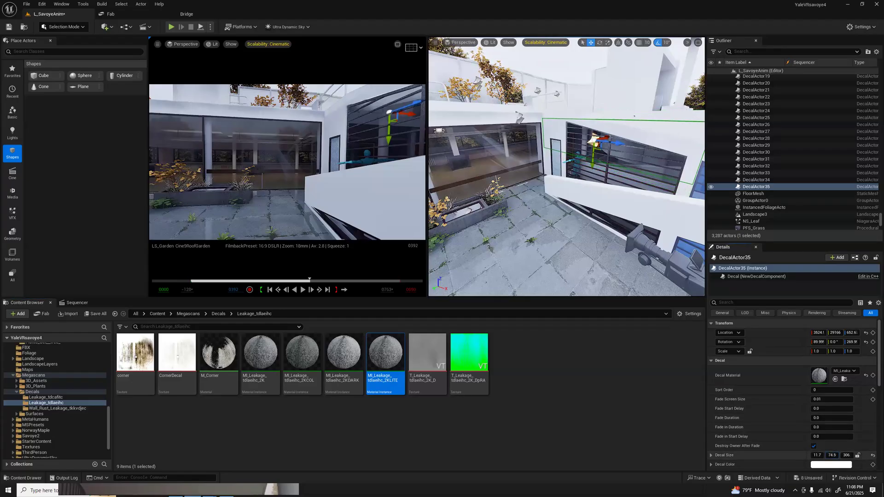
pyautogui.moveTo(591, 169); pyautogui.dragTo(593, 160)
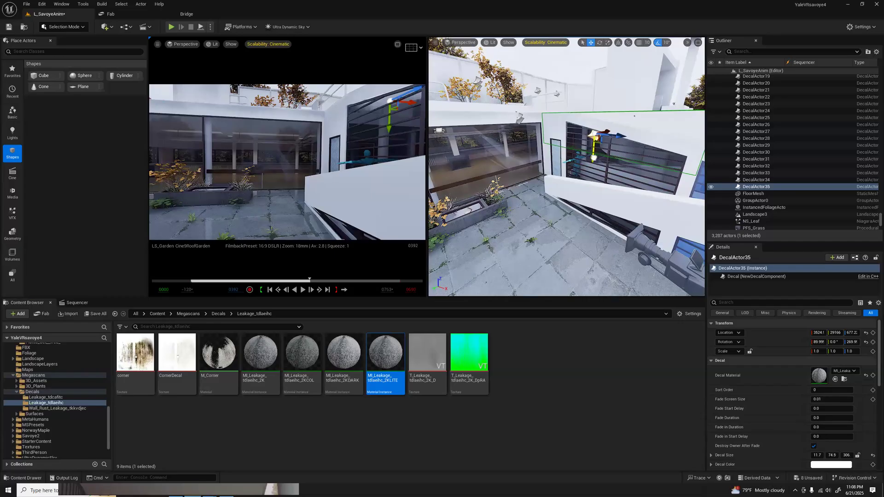
pyautogui.click(602, 176)
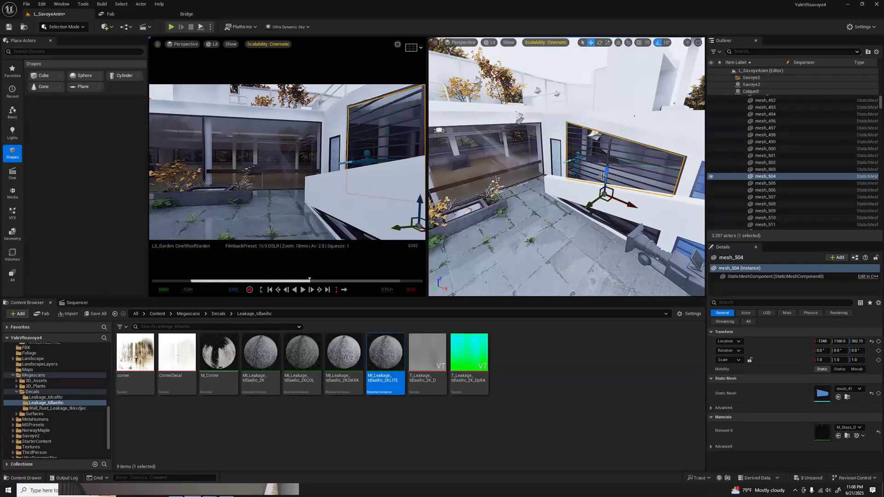
pyautogui.press('Escape')
# Duplicate the leakage decal on the ramp window wall and lower the copy onto the sloping ramp parapet
pyautogui.click(592, 141)
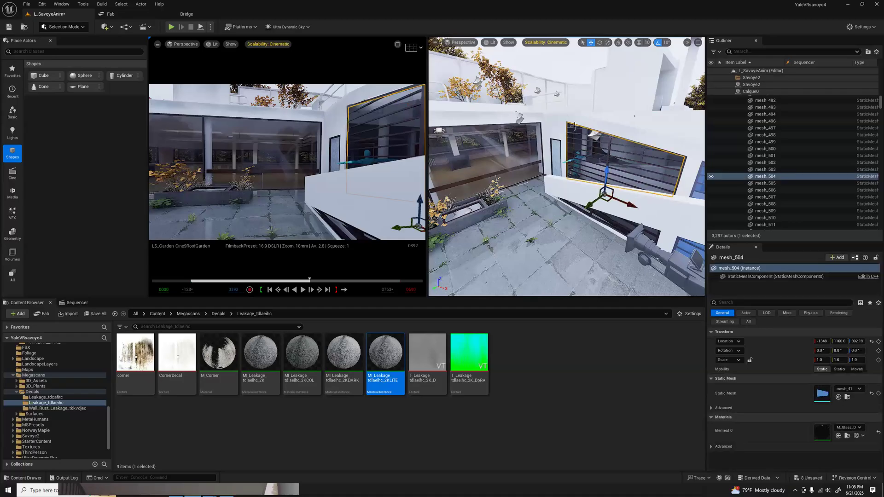
pyautogui.click(592, 135)
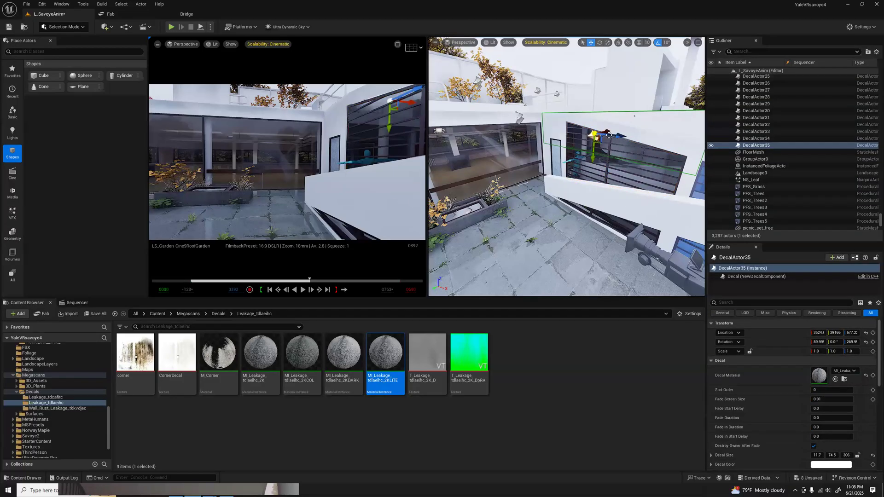
pyautogui.keyDown('alt'); pyautogui.moveTo(594, 158); pyautogui.dragTo(647, 243); pyautogui.keyUp('alt')
# Turn off rotation snapping, tilt the copied decal to about 78.3° along the sloping ramp parapet, adjust its height and clear the selection
pyautogui.press('e')
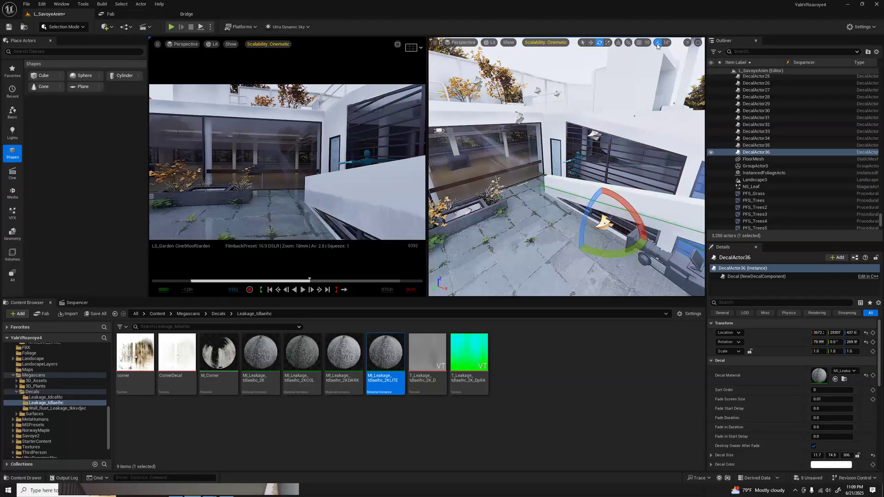
pyautogui.click(658, 43)
pyautogui.press('w')
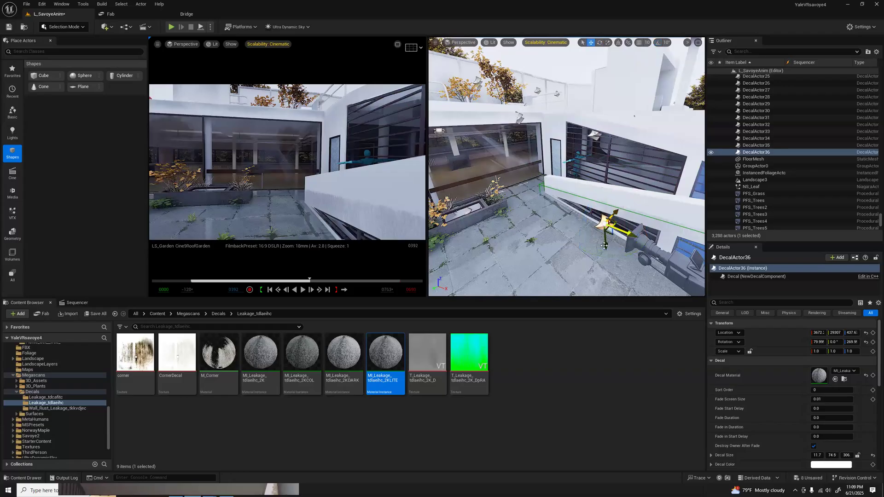
pyautogui.moveTo(604, 246)
pyautogui.mouseDown()
pyautogui.moveTo(613, 220)
pyautogui.moveTo(636, 207)
pyautogui.moveTo(647, 225)
pyautogui.moveTo(604, 234)
pyautogui.mouseUp()
pyautogui.press('e')
pyautogui.press('w')
pyautogui.moveTo(615, 202); pyautogui.dragTo(614, 203)
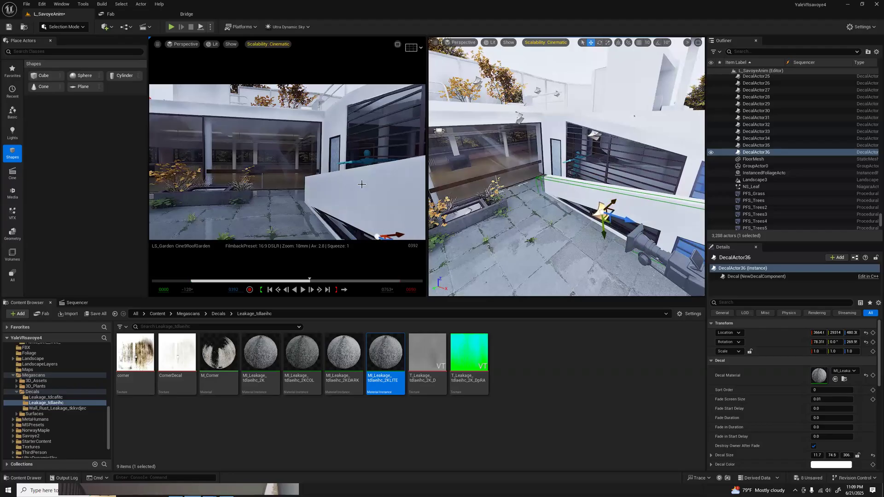
pyautogui.press('Escape')
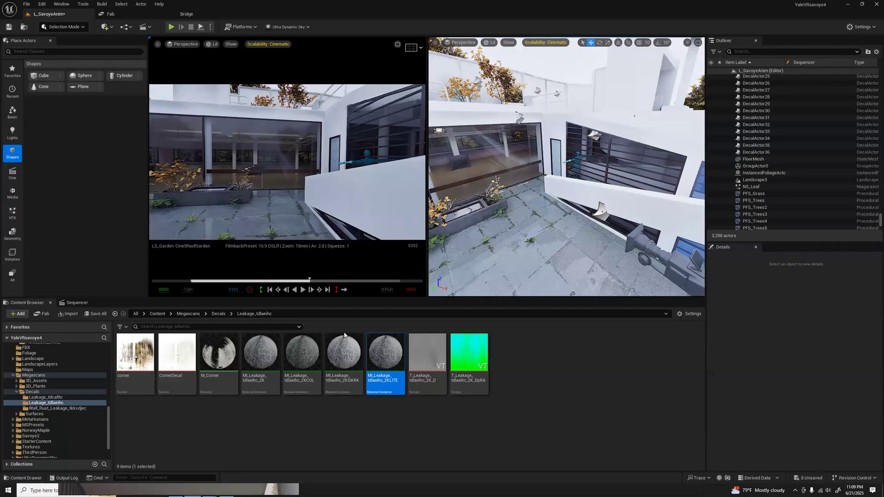
# Scrub the garden shot to frame 275 and open the concrete slab material instance of the planter for editing
pyautogui.moveTo(309, 279); pyautogui.dragTo(274, 287)
pyautogui.click(303, 189)
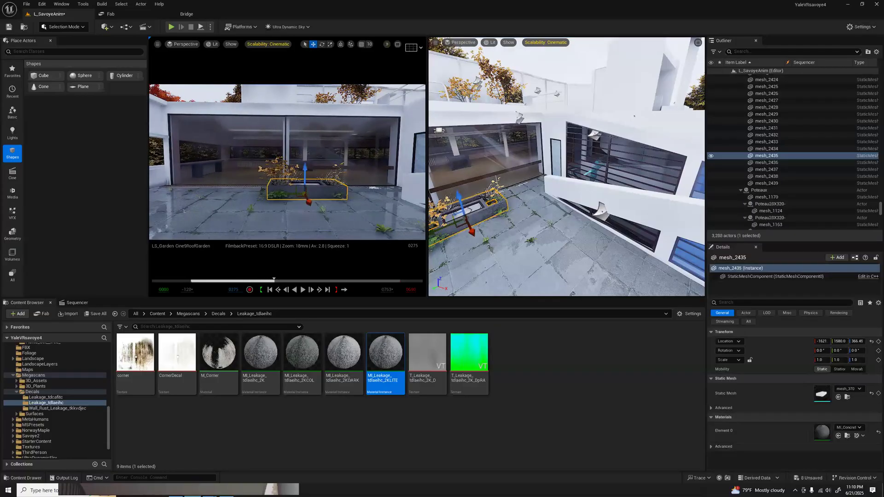
pyautogui.doubleClick(823, 433)
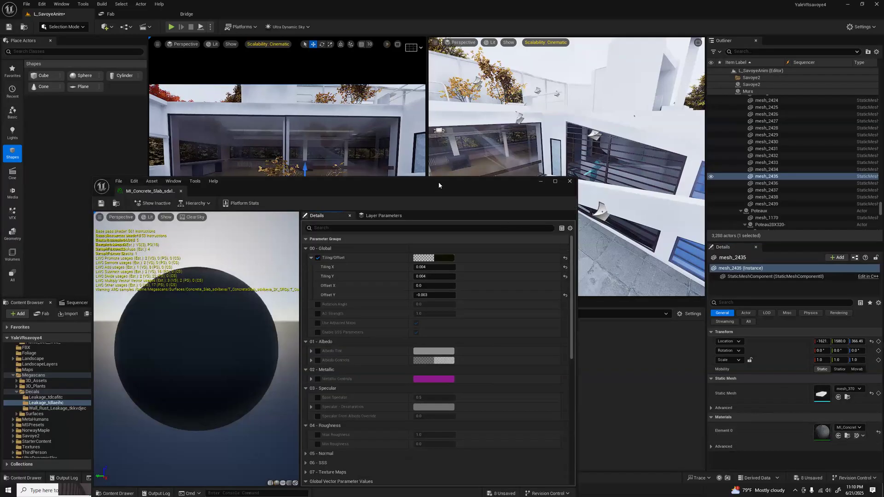
pyautogui.moveTo(506, 182); pyautogui.dragTo(809, 135)
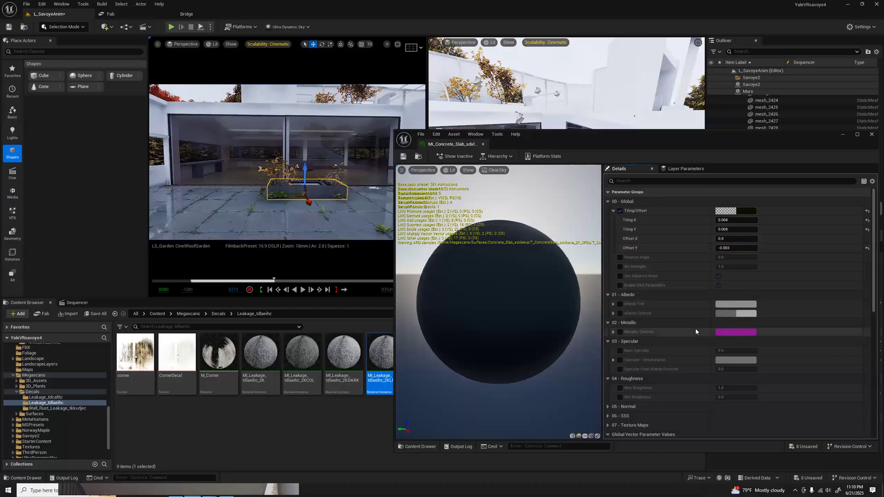
# Enable Albedo Controls in the planter's concrete material, raise Brightness to about 4.4, close the material and clear the selection
pyautogui.click(613, 305)
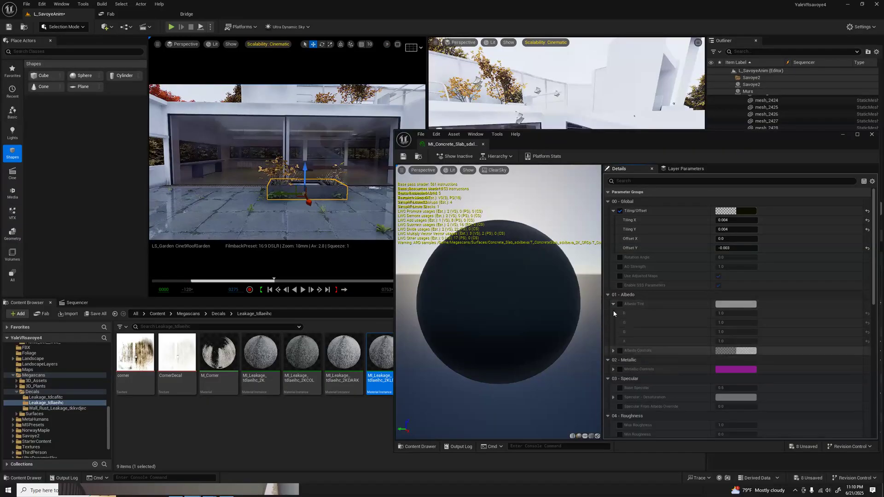
pyautogui.scroll(-1, 654, 303)
pyautogui.scroll(-3, 654, 303)
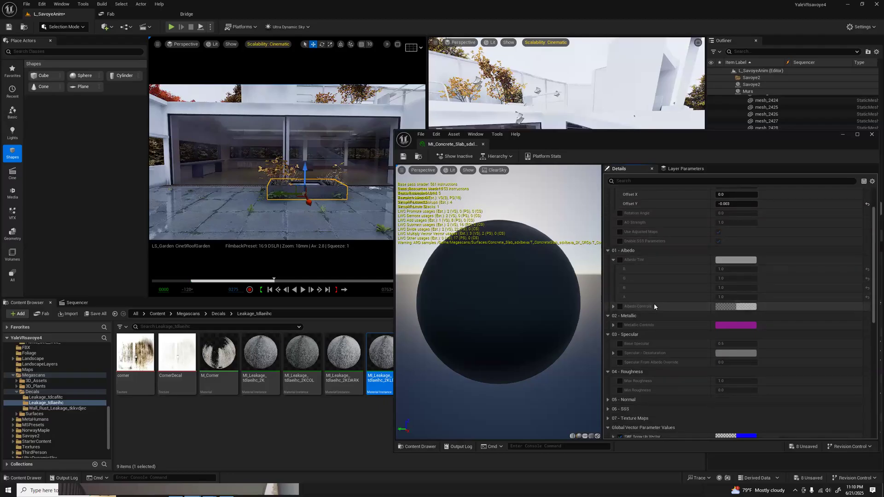
pyautogui.click(614, 306)
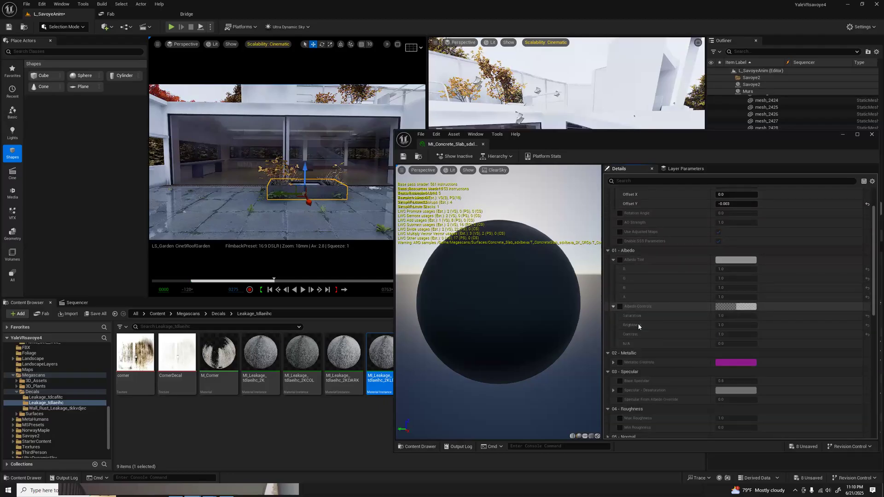
pyautogui.click(620, 306)
pyautogui.moveTo(735, 325); pyautogui.dragTo(754, 325)
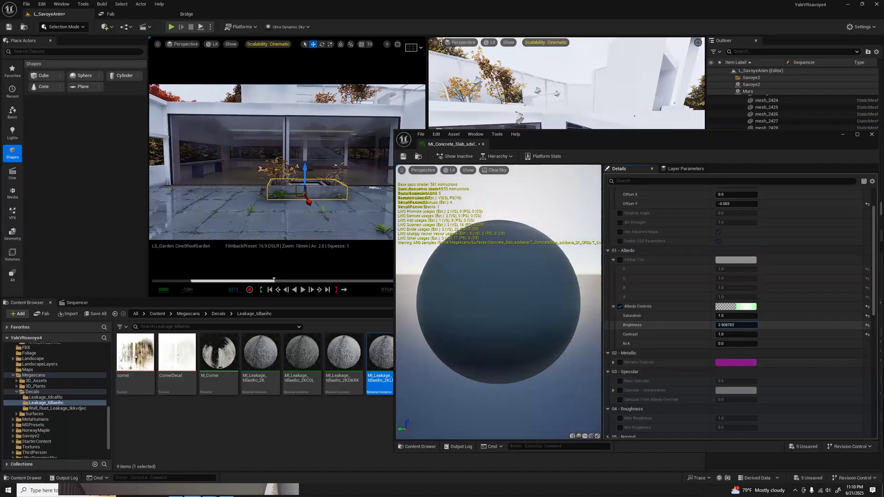
pyautogui.moveTo(735, 325); pyautogui.dragTo(750, 325)
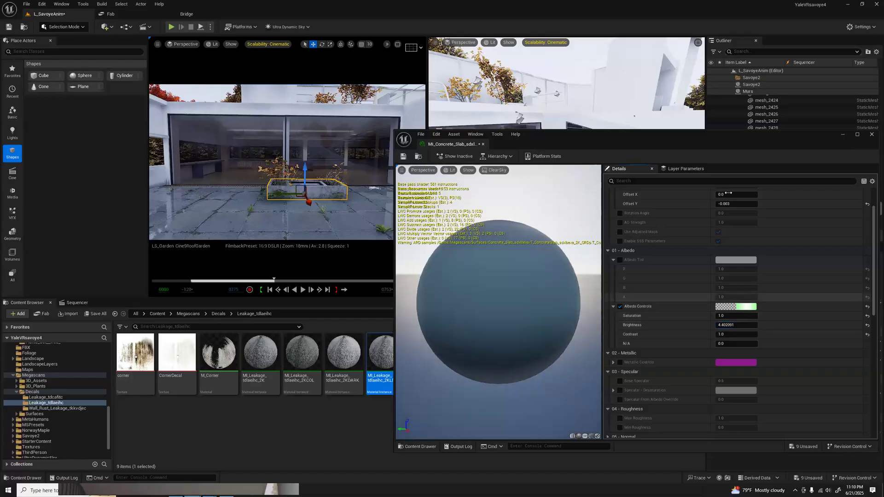
pyautogui.click(870, 134)
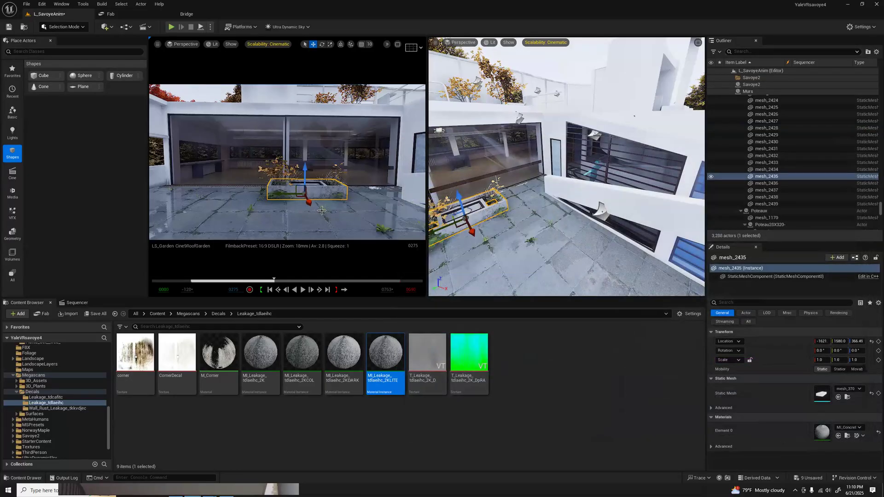
pyautogui.click(316, 202)
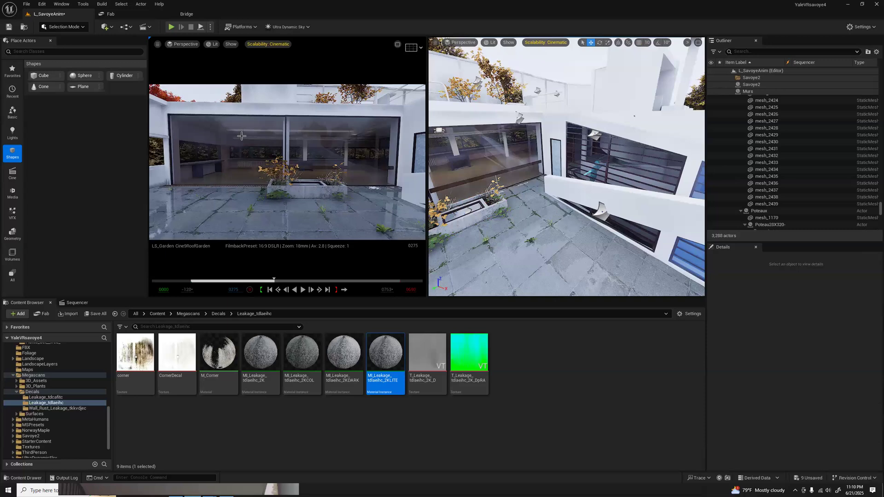
# Duplicate the leakage decal above the large glazed facade and lower the copy to the planter's level
pyautogui.click(263, 108)
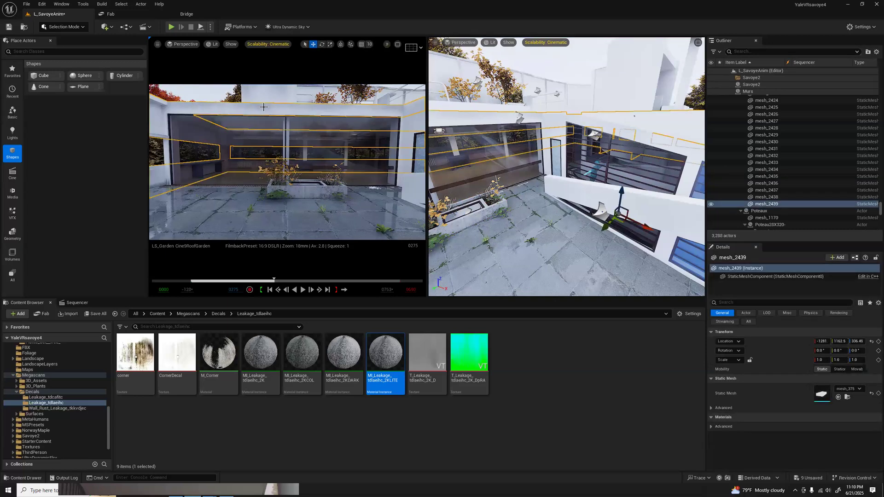
pyautogui.click(511, 119)
pyautogui.keyDown('alt'); pyautogui.moveTo(506, 119); pyautogui.dragTo(515, 192); pyautogui.keyUp('alt')
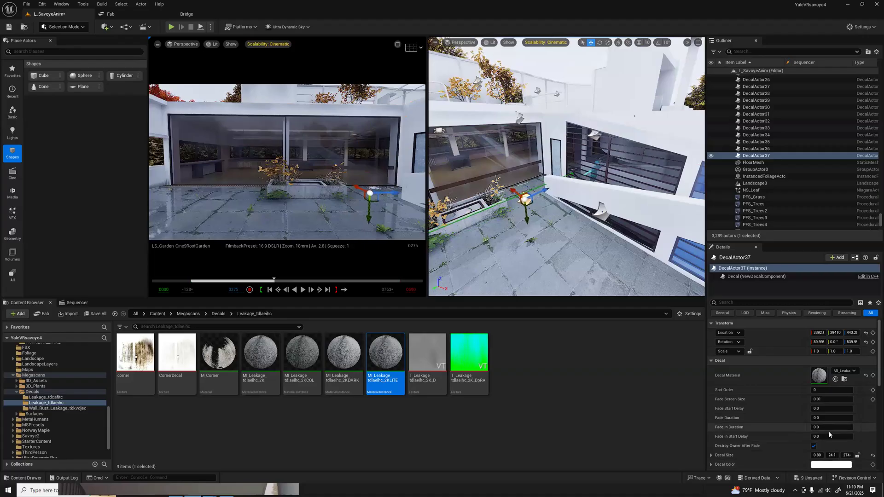
# Set the copied decal's first Decal Size value to about 8.18 and slide it against the planter's front face
pyautogui.scroll(-1, 824, 440)
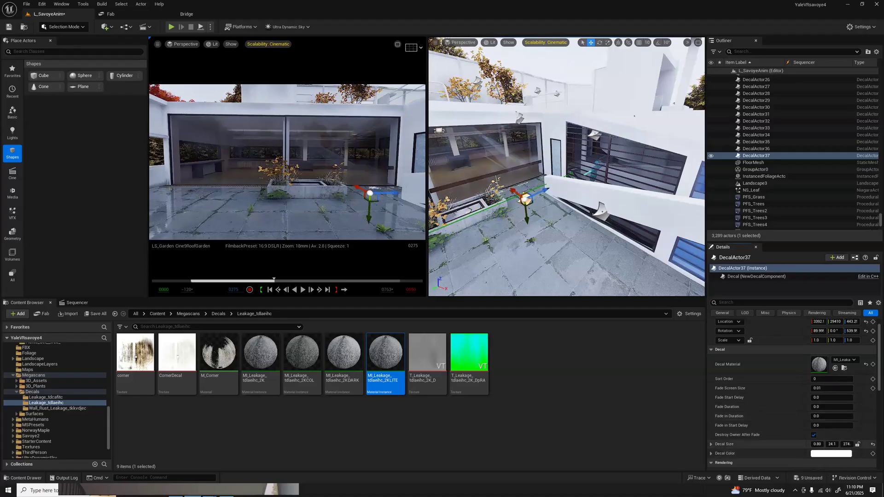
pyautogui.moveTo(817, 445); pyautogui.dragTo(821, 444)
pyautogui.moveTo(539, 193); pyautogui.dragTo(478, 231)
pyautogui.press('w')
pyautogui.moveTo(500, 216); pyautogui.dragTo(562, 210, button='right')
pyautogui.moveTo(558, 209); pyautogui.dragTo(542, 209)
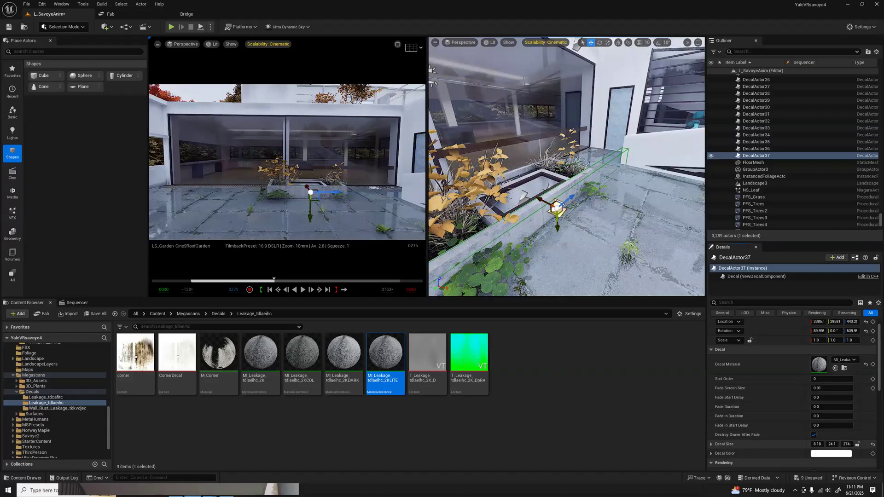
# Reduce the planter decal's third Decal Size value to about 114 and align it along the planter's front face
pyautogui.moveTo(846, 444); pyautogui.dragTo(832, 445)
pyautogui.moveTo(619, 199); pyautogui.dragTo(547, 195, button='right')
pyautogui.moveTo(625, 195); pyautogui.dragTo(619, 199)
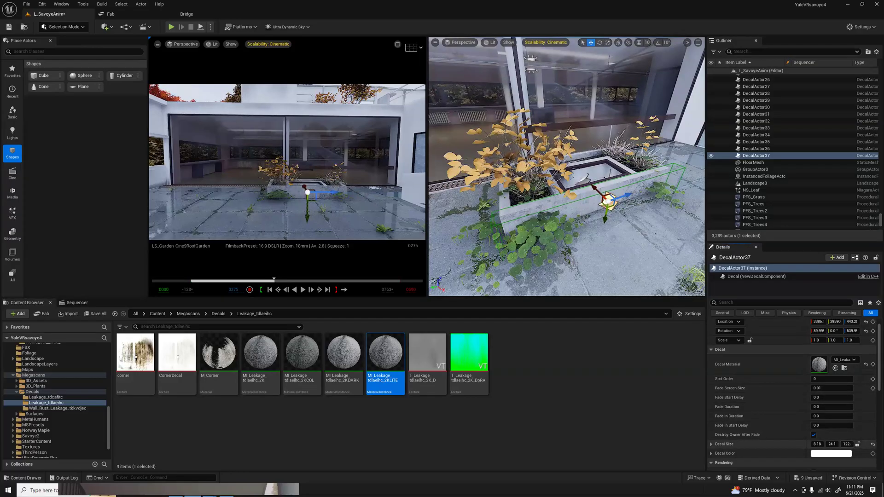
pyautogui.moveTo(846, 444); pyautogui.dragTo(845, 444)
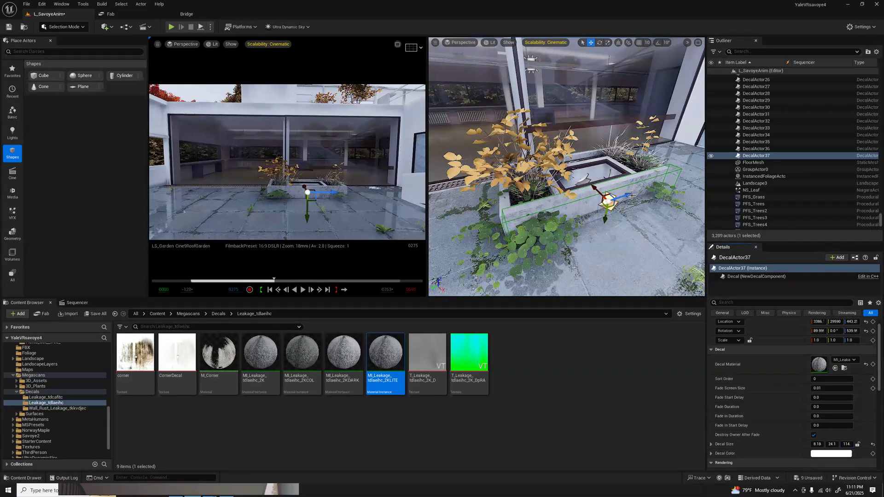
pyautogui.moveTo(620, 198); pyautogui.dragTo(593, 192)
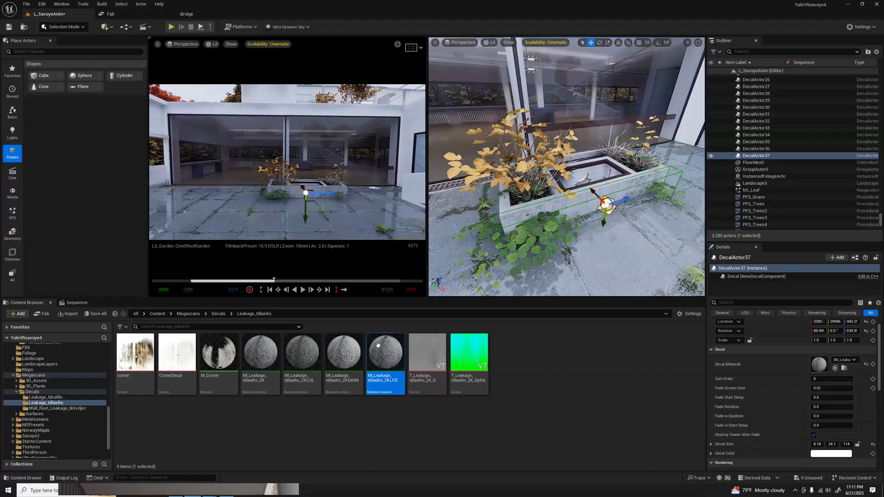
# Assign MI_Leakage_tdlaeihc_2KDARK to the planter decal and fine-tune its height and depth on the front face
pyautogui.moveTo(343, 354); pyautogui.dragTo(820, 366)
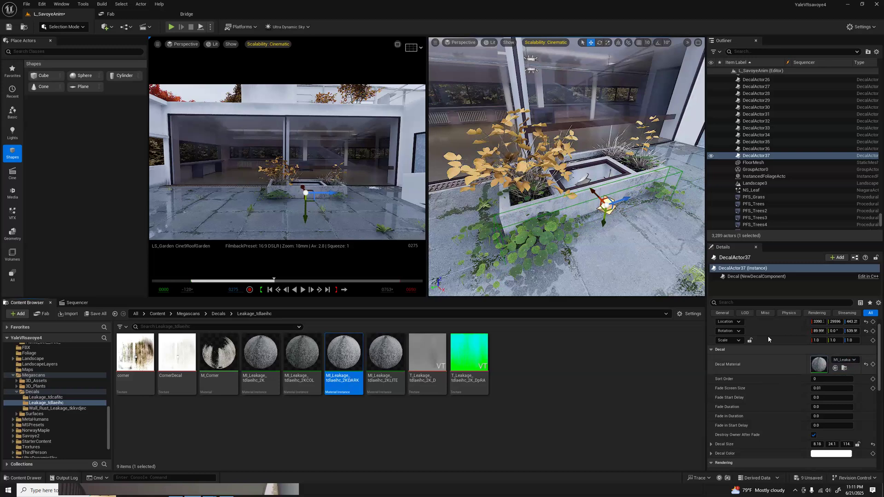
pyautogui.moveTo(604, 222)
pyautogui.mouseDown()
pyautogui.moveTo(602, 235)
pyautogui.moveTo(611, 224)
pyautogui.mouseUp()
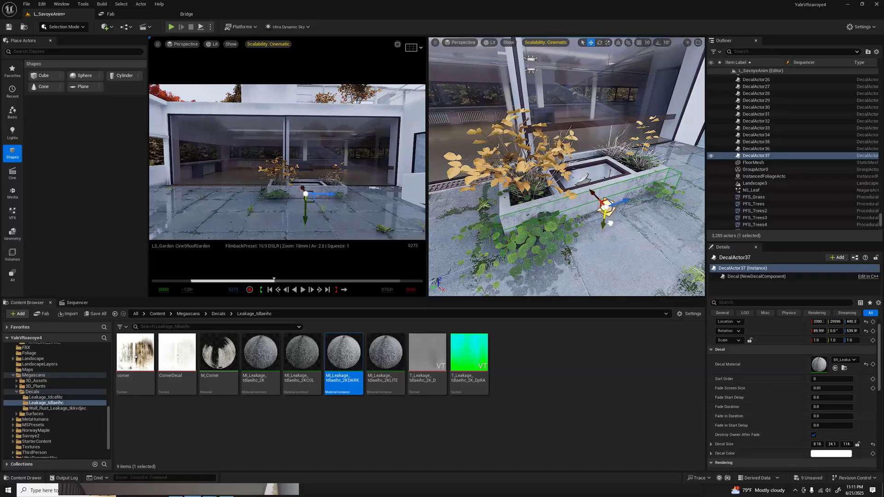
pyautogui.moveTo(592, 194); pyautogui.dragTo(589, 191)
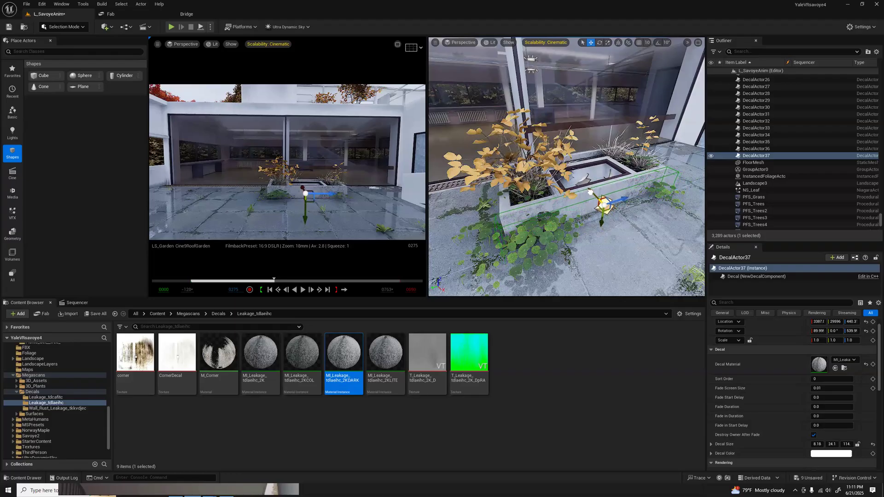
# Reduce the planter decal's middle Decal Size value to about 16.4 and adjust its depth and height against the front face
pyautogui.moveTo(598, 207)
pyautogui.mouseDown(button='right')
pyautogui.moveTo(596, 171)
pyautogui.moveTo(597, 203)
pyautogui.mouseUp(button='right')
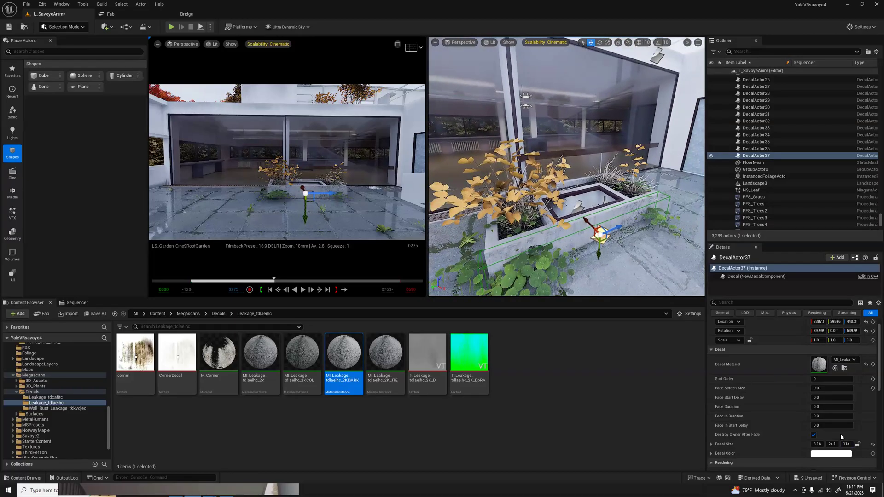
pyautogui.moveTo(832, 445); pyautogui.dragTo(815, 445)
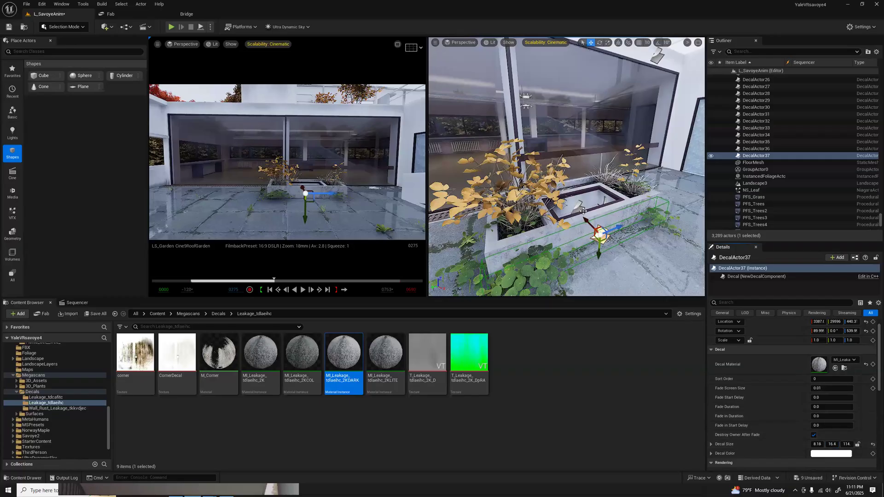
pyautogui.moveTo(584, 221); pyautogui.dragTo(582, 218)
pyautogui.press('w')
pyautogui.moveTo(625, 236); pyautogui.dragTo(607, 216, button='right')
pyautogui.moveTo(613, 225)
pyautogui.mouseDown()
pyautogui.moveTo(621, 230)
pyautogui.moveTo(610, 219)
pyautogui.mouseUp()
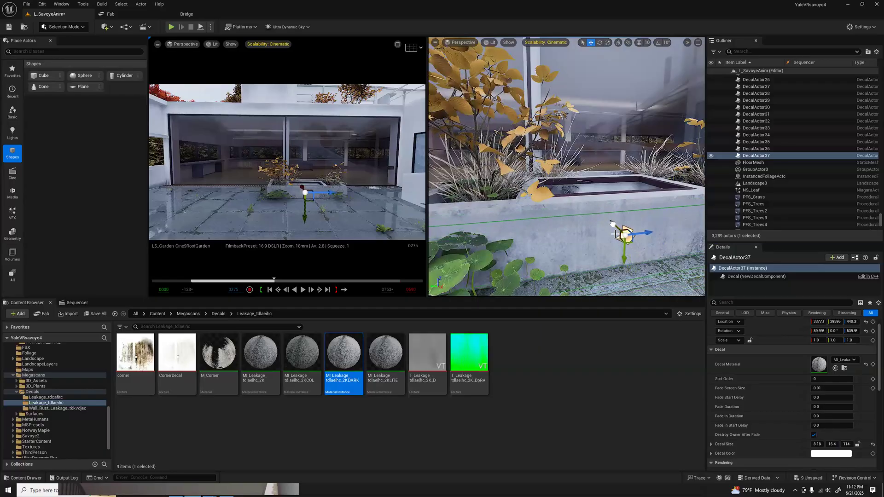
pyautogui.moveTo(624, 260); pyautogui.dragTo(623, 258)
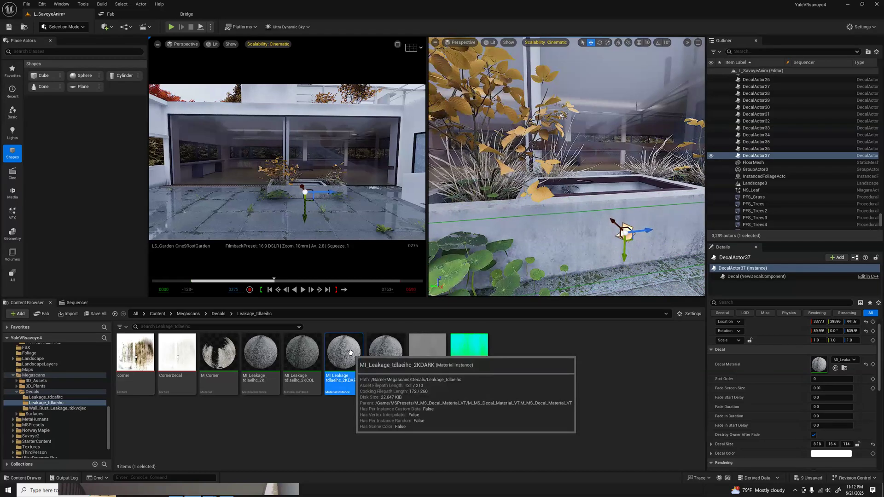
# Duplicate MI_Leakage_tdlaeihc_2KDARK as MI_Leakage_tdlaeihc_2KDARK1 and assign the copy to the planter decal
pyautogui.rightClick(350, 352)
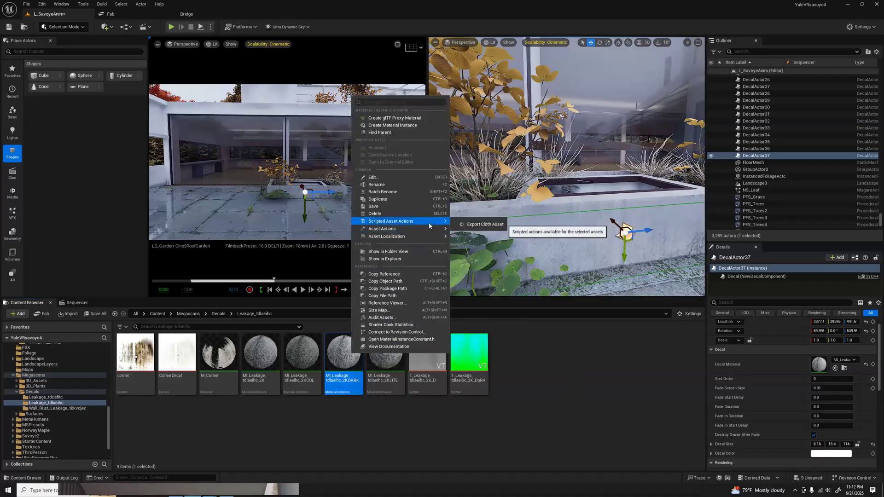
pyautogui.click(404, 201)
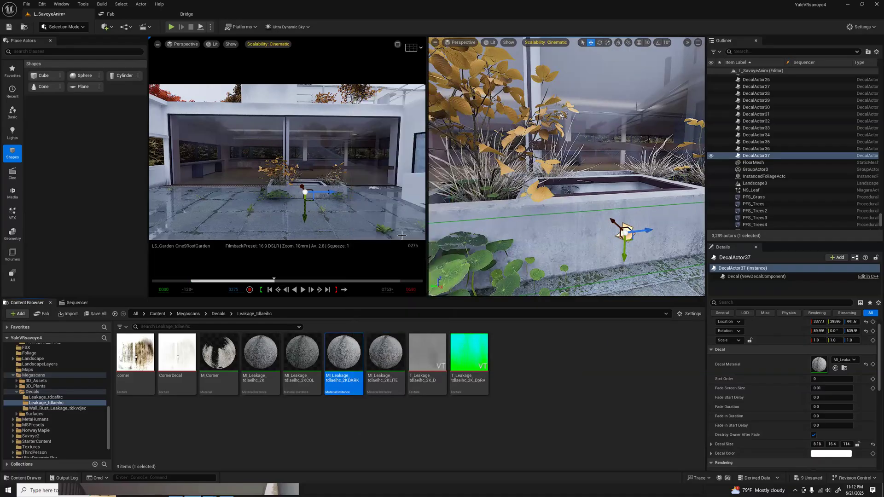
pyautogui.press('End')
pyautogui.press('Return')
pyautogui.moveTo(382, 350); pyautogui.dragTo(811, 363)
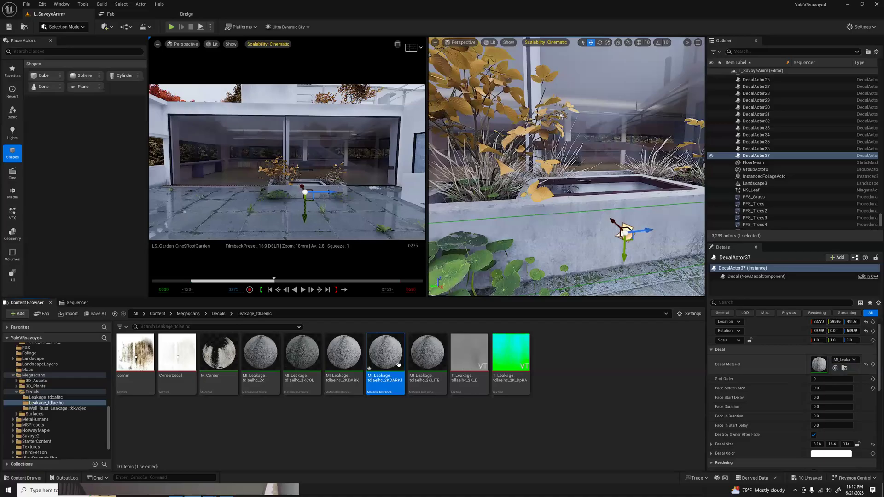
# Open MI_Leakage_tdlaeihc_2KDARK1 and enable its Albedo Overlay Intensity override
pyautogui.doubleClick(389, 363)
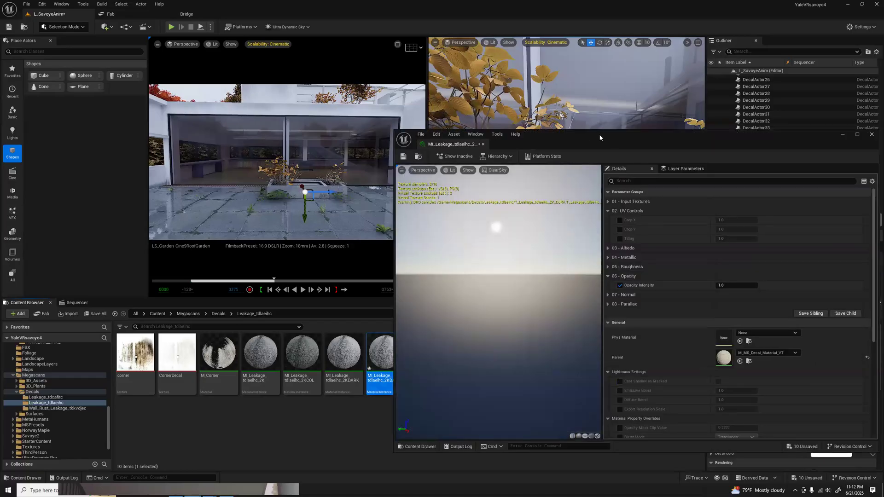
pyautogui.moveTo(654, 140); pyautogui.dragTo(223, 88)
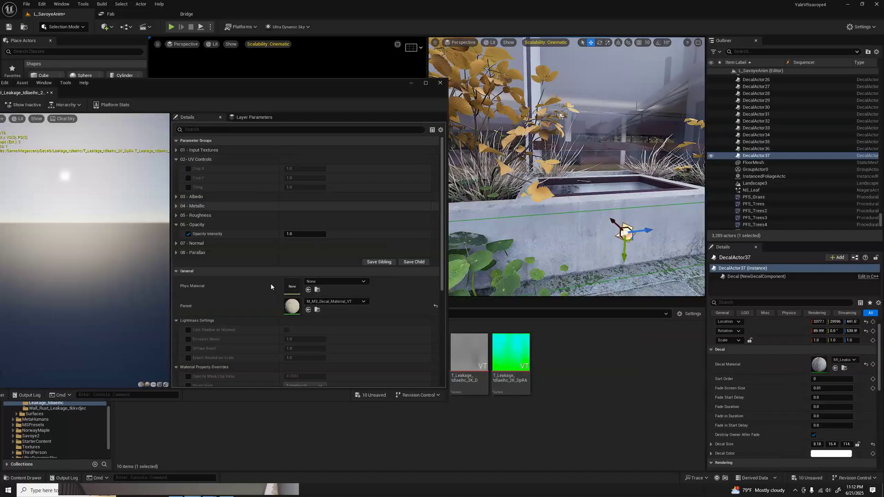
pyautogui.click(176, 197)
pyautogui.click(188, 206)
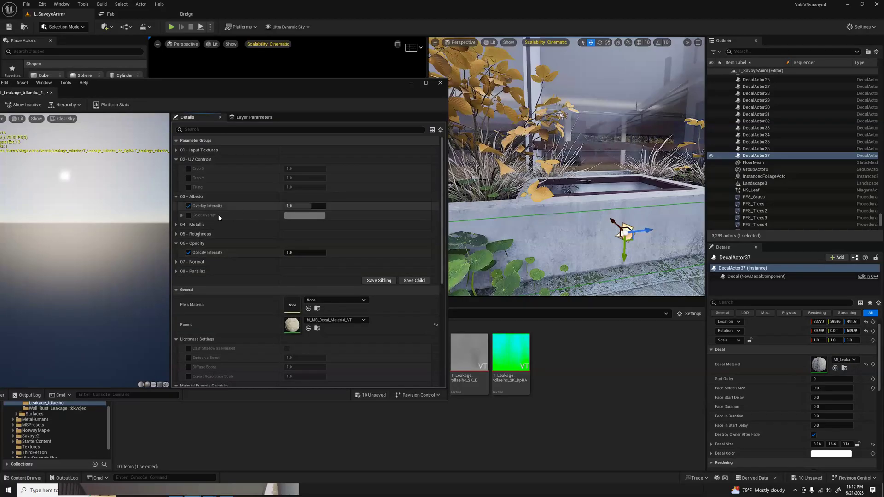
# Darken the material instance's Color Overlay to a near-black grey with a value of about 0.026, and nudge the planter decal's height
pyautogui.click(310, 216)
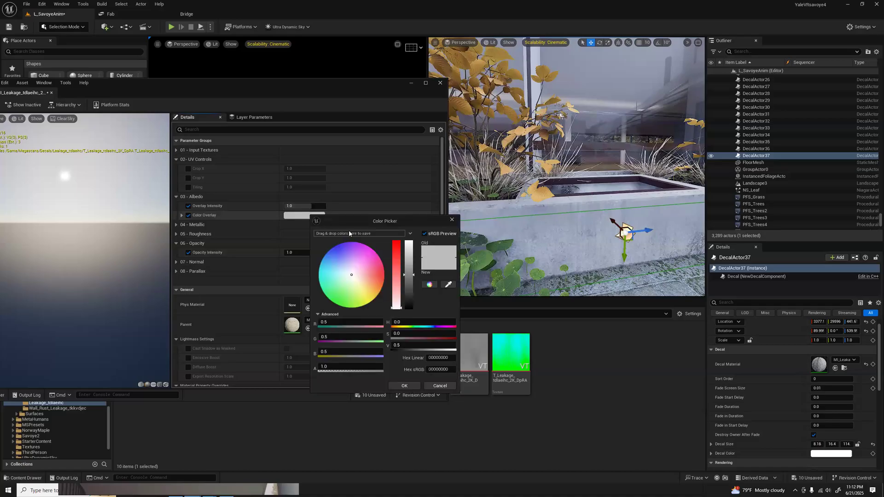
pyautogui.click(409, 301)
pyautogui.moveTo(409, 305); pyautogui.dragTo(409, 308)
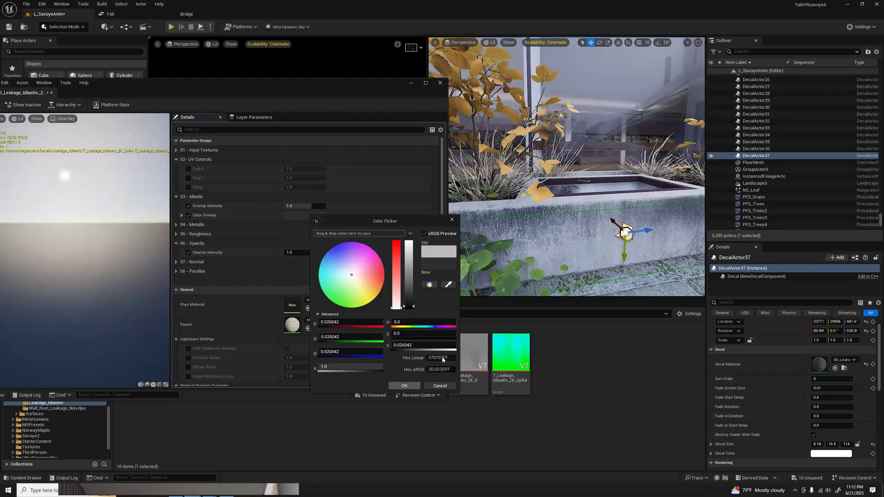
pyautogui.click(411, 387)
pyautogui.moveTo(622, 257); pyautogui.dragTo(626, 257)
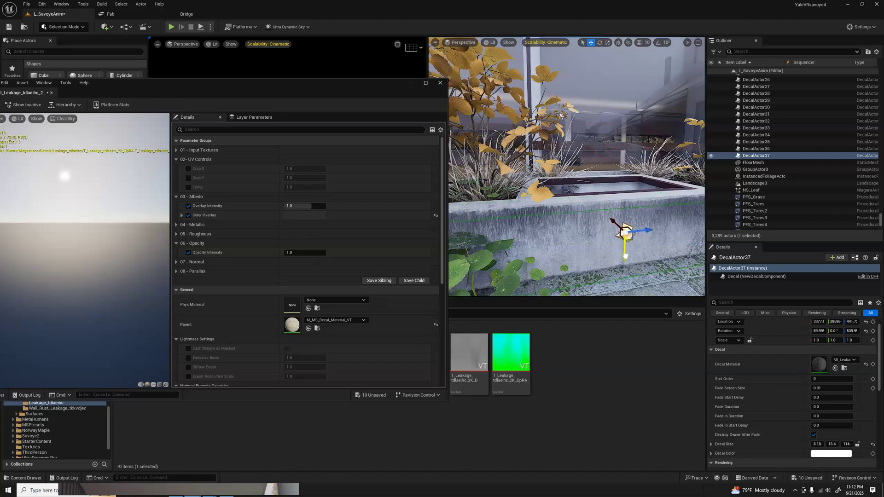
pyautogui.click(440, 83)
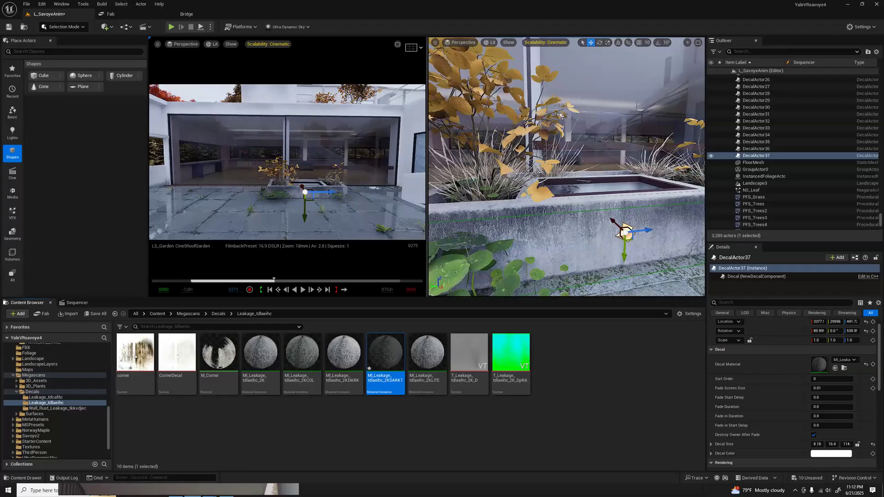
# Shift the planter decal slightly along the front face and increase its third Decal Size value to about 121
pyautogui.scroll(-8, 612, 227)
pyautogui.press('e')
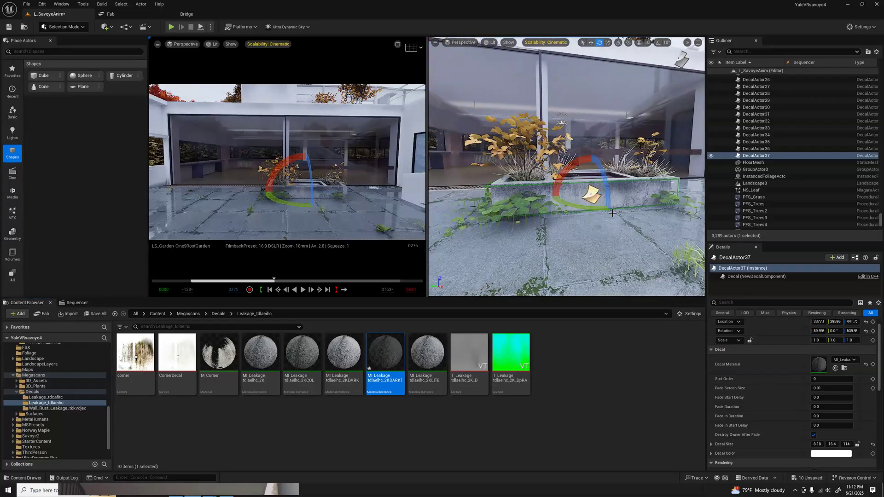
pyautogui.press('Escape')
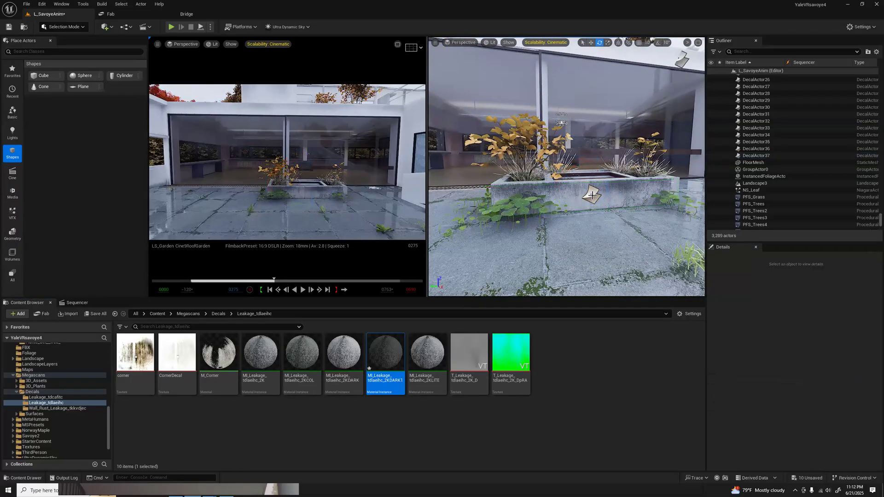
pyautogui.click(592, 196)
pyautogui.press('w')
pyautogui.moveTo(606, 194); pyautogui.dragTo(622, 194)
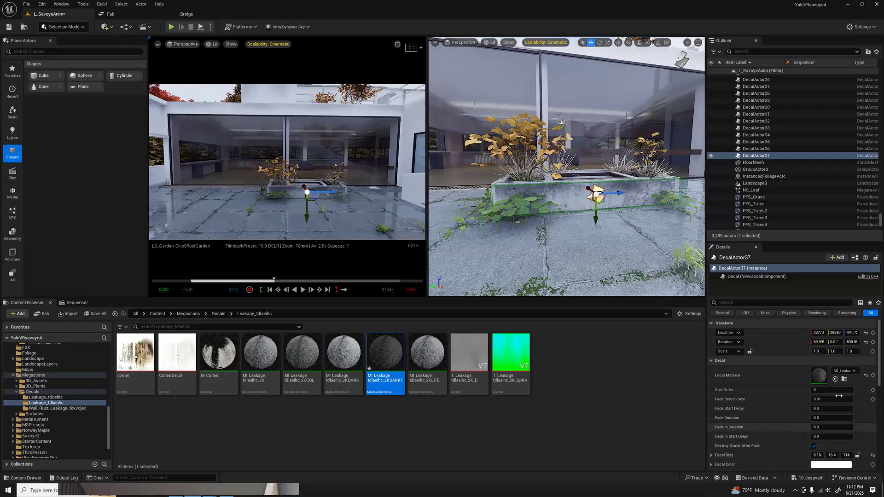
pyautogui.scroll(-2, 836, 414)
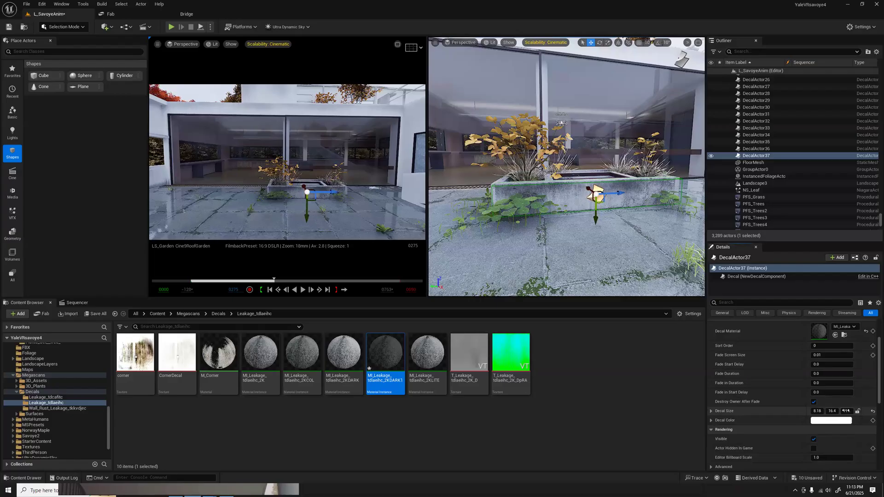
pyautogui.moveTo(846, 410); pyautogui.dragTo(851, 410)
pyautogui.press('Escape')
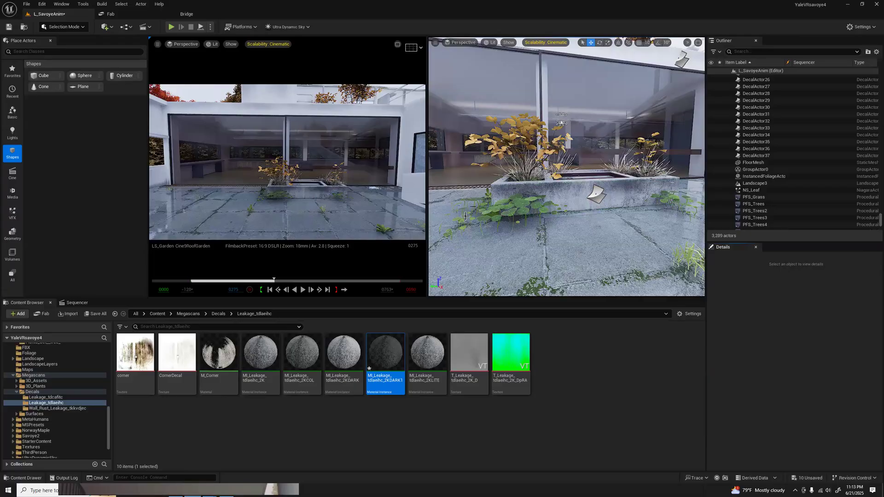
# Rotate the planter decal 180° on the front face and adjust its height slightly
pyautogui.click(601, 192)
pyautogui.press('e')
pyautogui.moveTo(572, 168); pyautogui.dragTo(546, 202)
pyautogui.press('r')
pyautogui.press('w')
pyautogui.moveTo(597, 170); pyautogui.dragTo(598, 173)
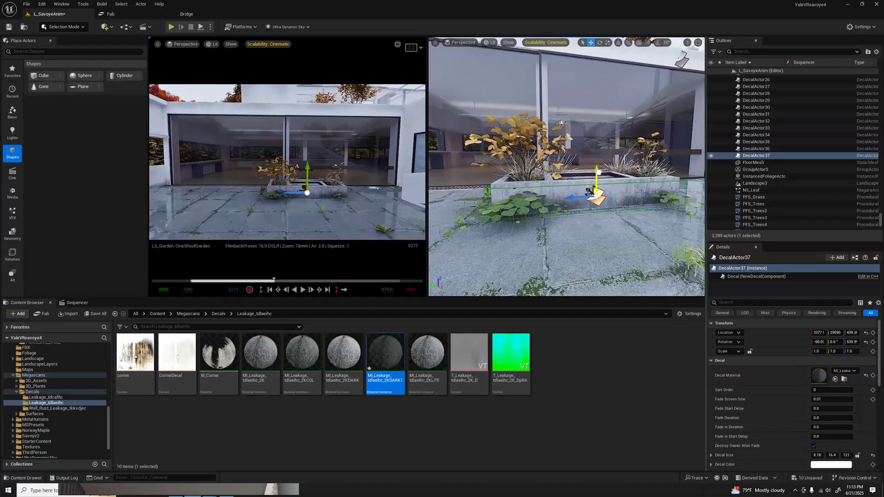
pyautogui.press('Escape')
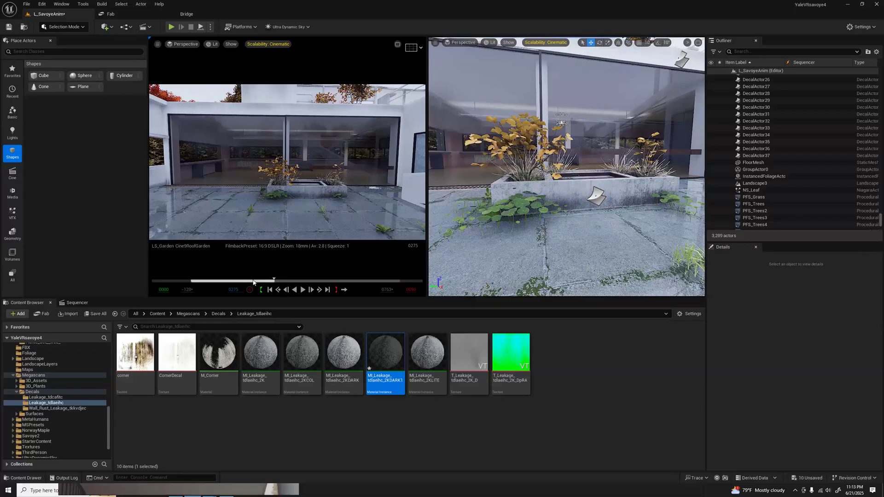
# Move the camera sequence to frame 0316 and collapse the Savoye2 folder in the Outliner
pyautogui.moveTo(274, 281)
pyautogui.mouseDown()
pyautogui.moveTo(199, 280)
pyautogui.moveTo(309, 279)
pyautogui.moveTo(287, 280)
pyautogui.mouseUp()
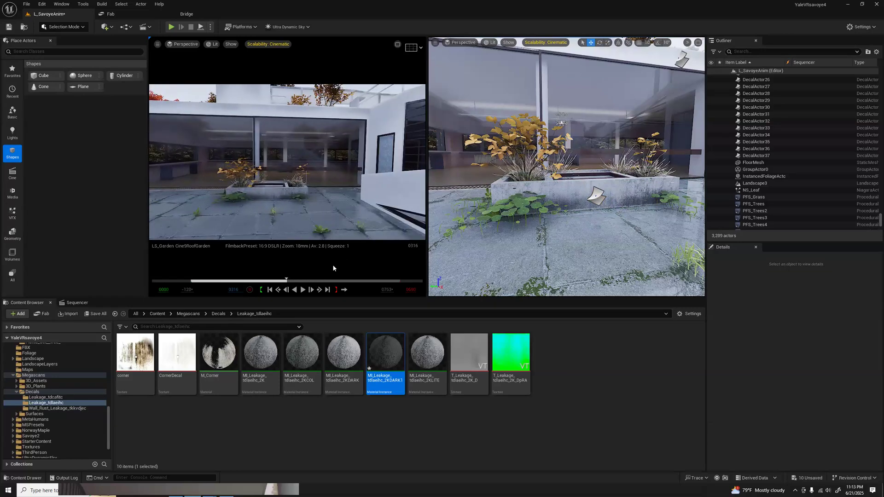
pyautogui.scroll(10, 760, 179)
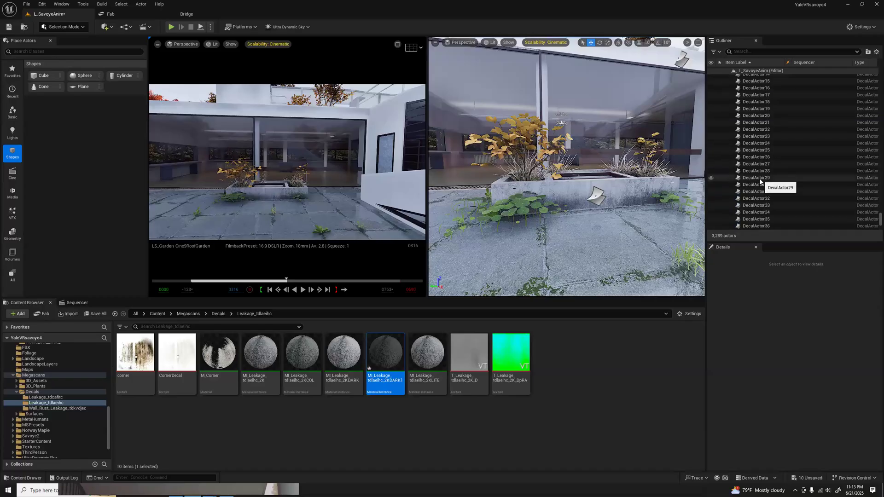
pyautogui.scroll(5, 759, 179)
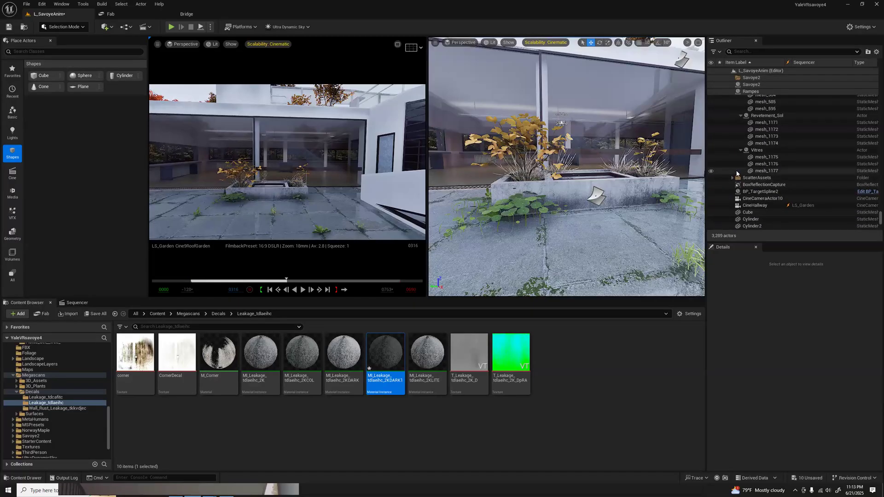
pyautogui.click(752, 77)
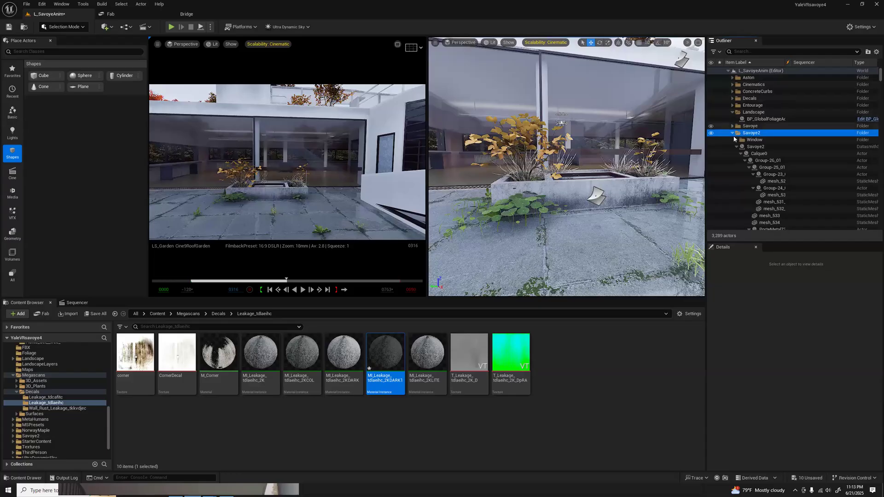
pyautogui.click(732, 133)
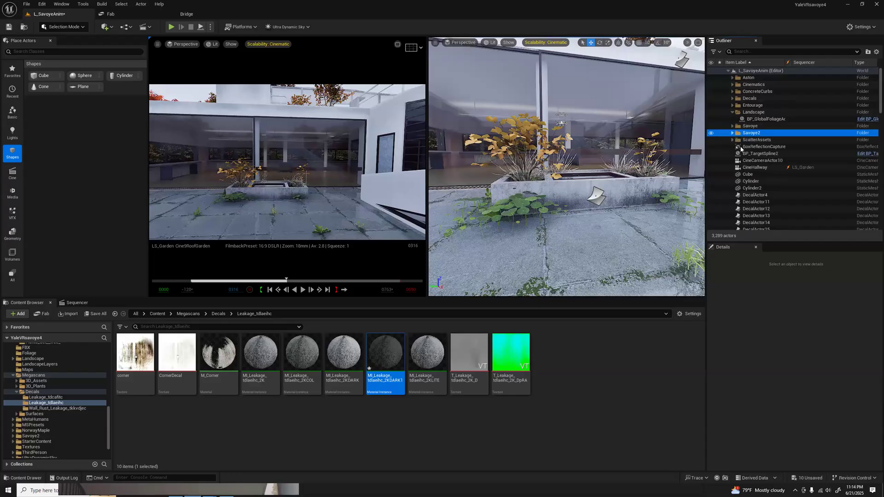
# Filter the Outliner for POST, select the PostProcessVolume, and save all modified assets
pyautogui.click(756, 51)
pyautogui.write('POST')
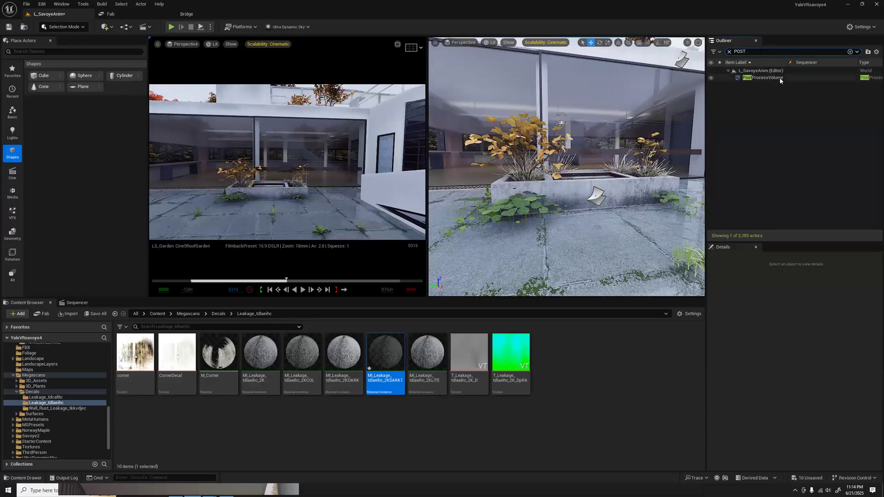
pyautogui.click(762, 77)
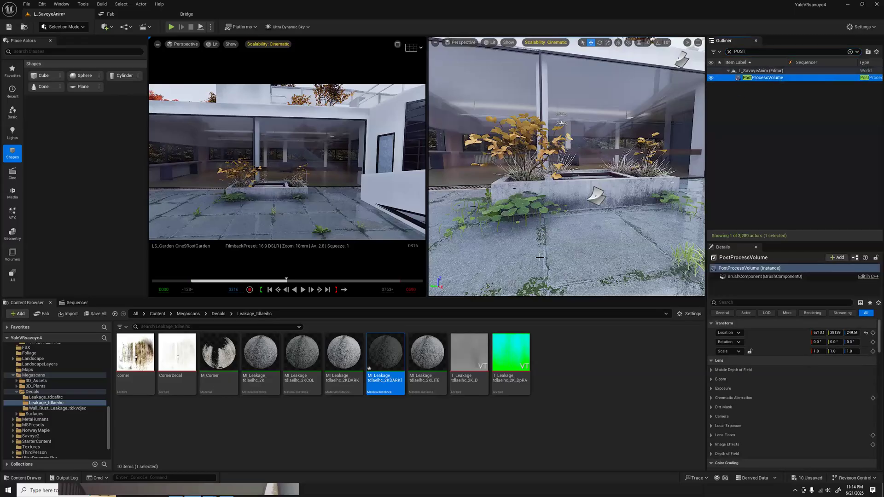
pyautogui.click(96, 314)
pyautogui.click(497, 324)
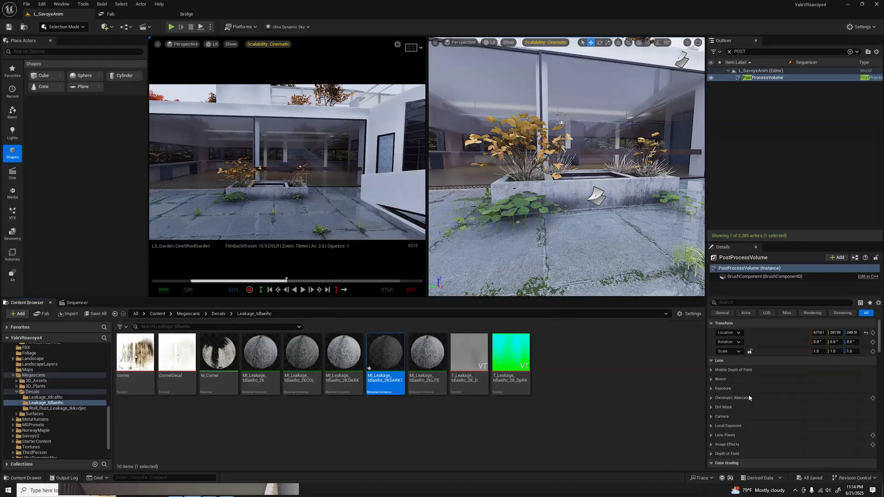
# Review the PostProcessVolume's Lumen Global Illumination and Lumen Reflections settings, including ray lighting mode, reflection method, screen traces and maximum reflection bounces
pyautogui.scroll(-3, 745, 389)
pyautogui.scroll(-5, 745, 390)
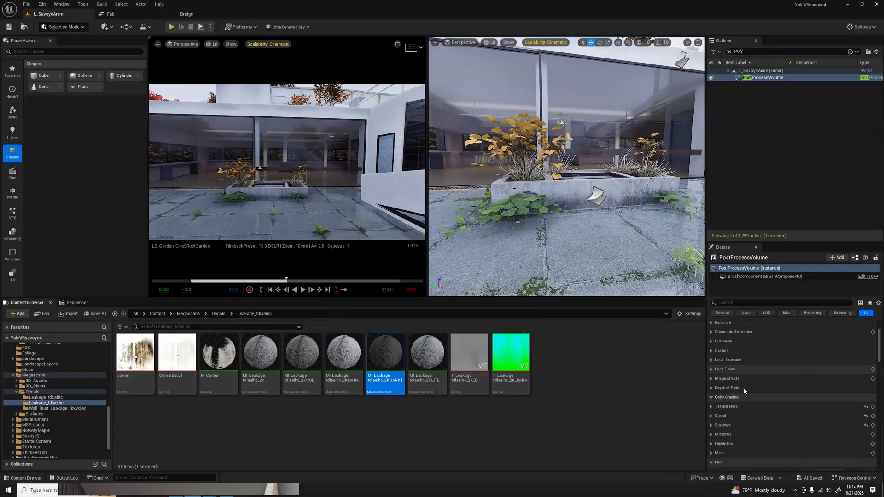
pyautogui.scroll(-3, 744, 387)
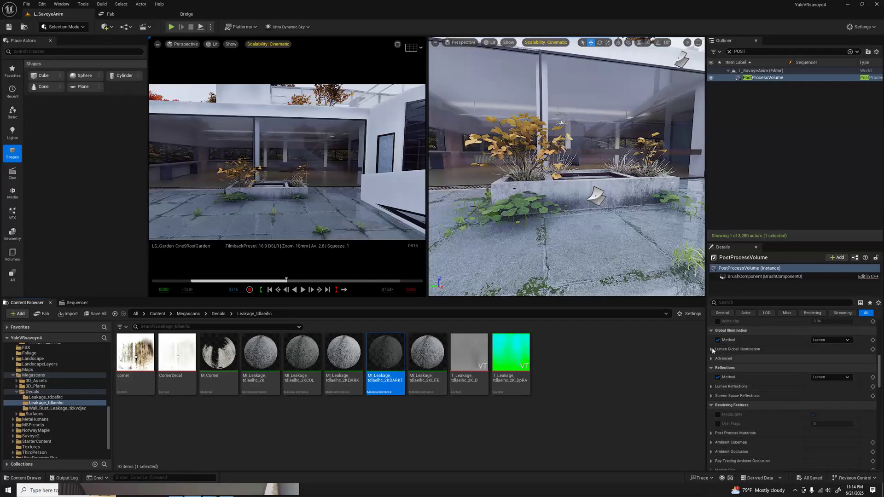
pyautogui.click(712, 349)
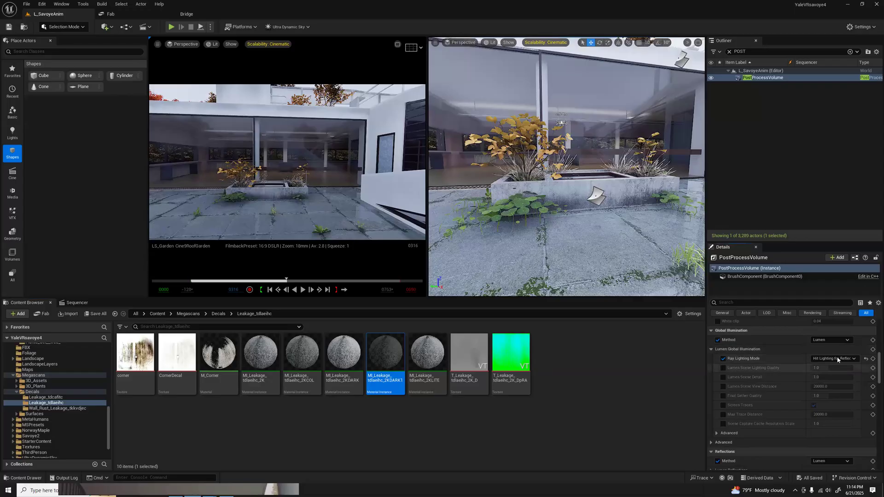
pyautogui.scroll(-4, 751, 386)
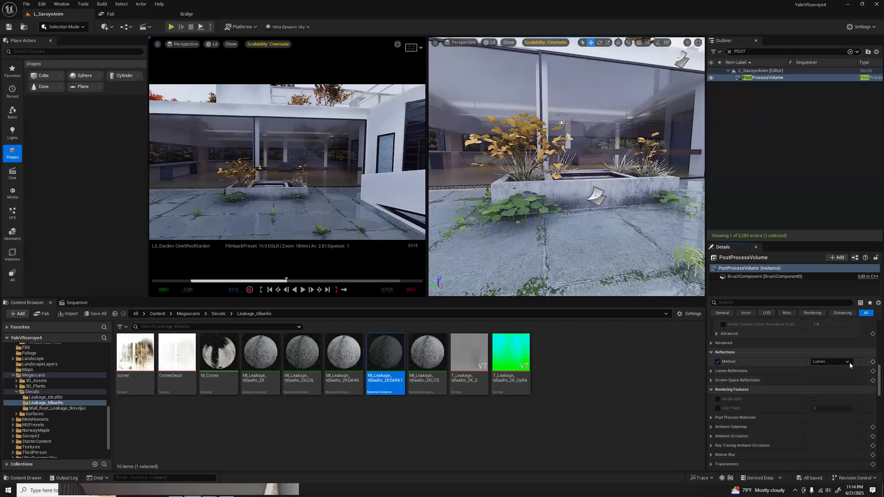
pyautogui.click(845, 363)
pyautogui.click(826, 376)
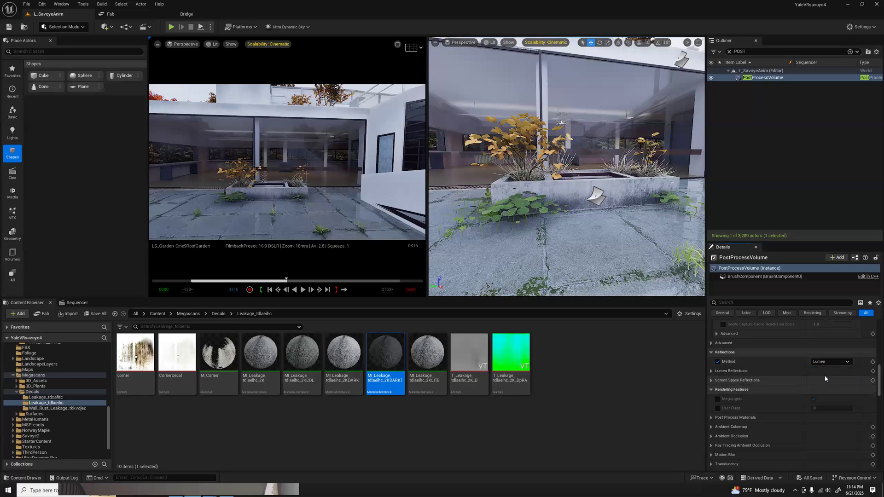
pyautogui.click(711, 372)
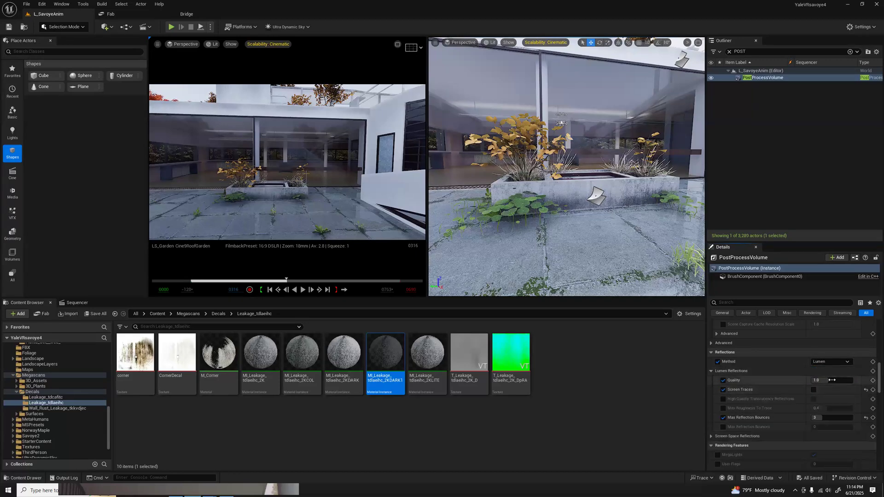
pyautogui.scroll(-3, 790, 406)
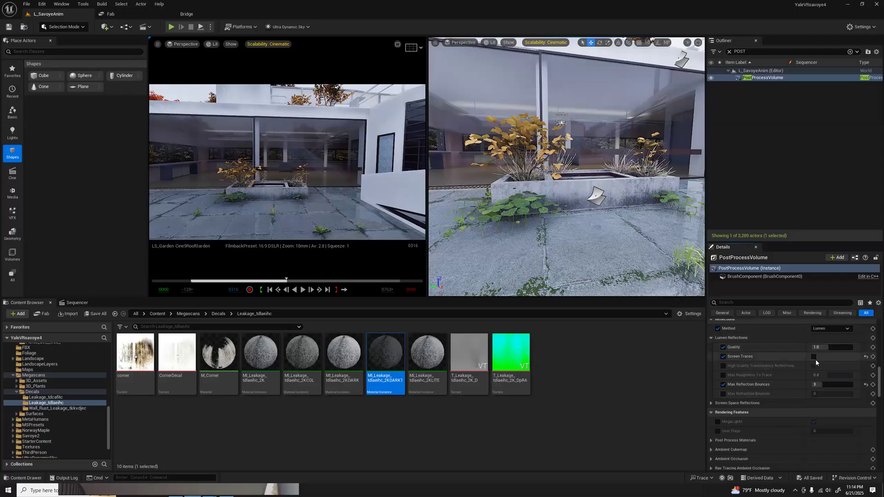
# Enable the PostProcessVolume's Translucency Type override, try Ray Tracing, and set the type back to Raster
pyautogui.scroll(-3, 775, 371)
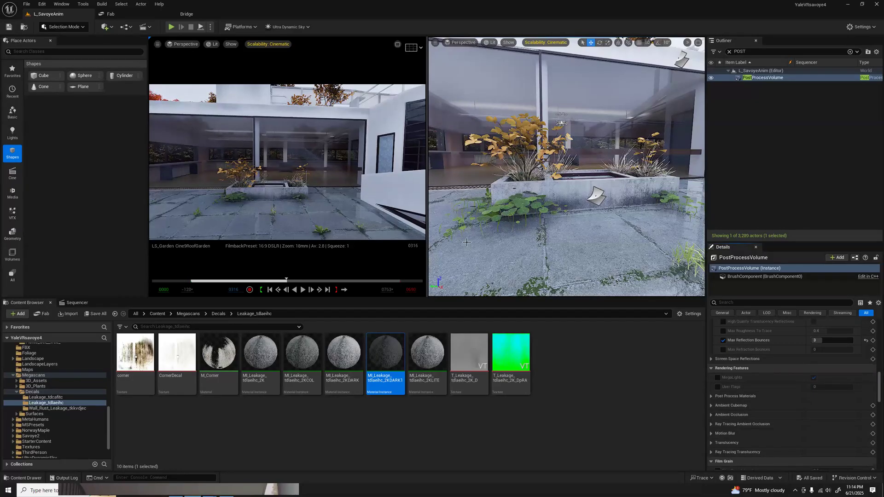
pyautogui.scroll(-2, 787, 428)
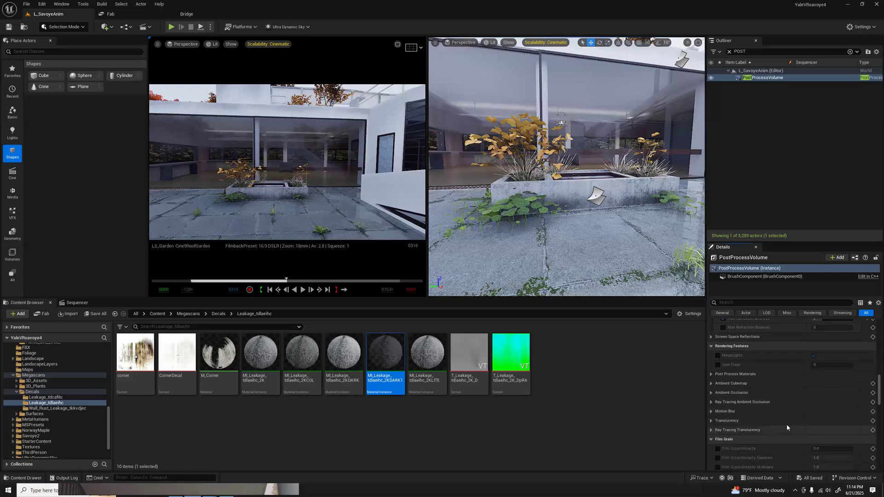
pyautogui.click(711, 420)
pyautogui.click(722, 430)
pyautogui.click(831, 430)
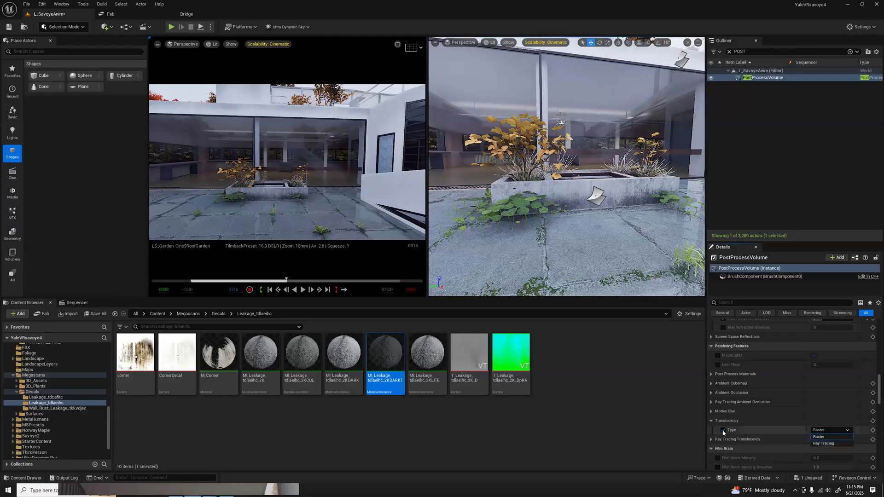
pyautogui.click(824, 443)
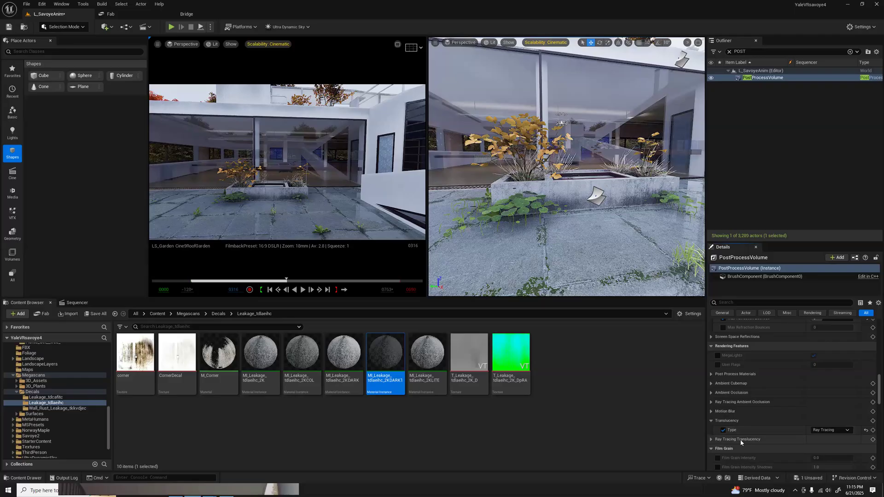
pyautogui.click(847, 432)
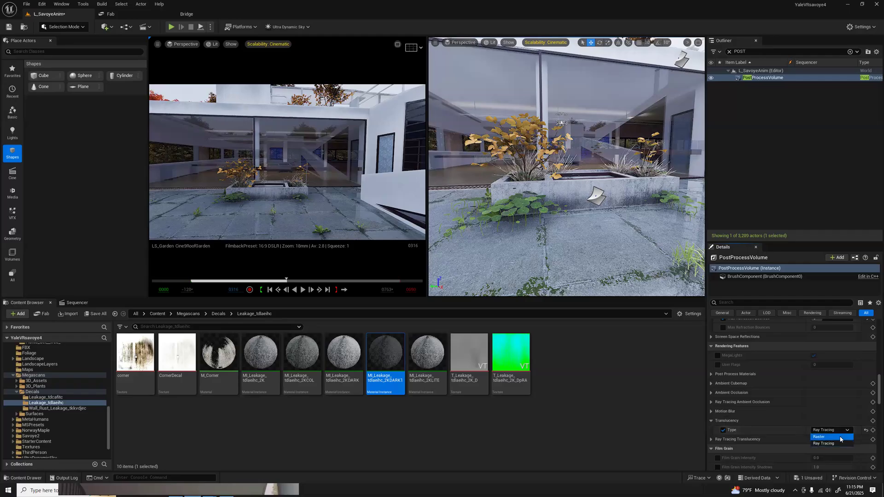
pyautogui.click(840, 438)
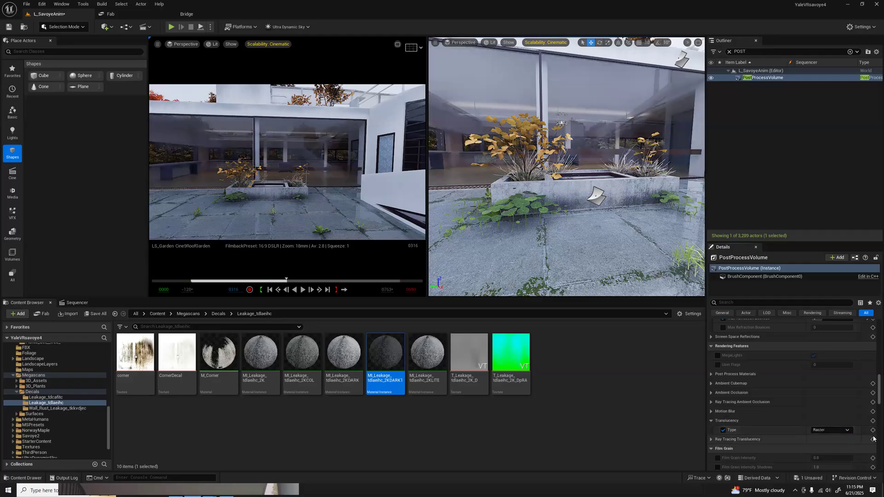
# Set the PostProcessVolume's Translucency Type to Ray Tracing and override the ray tracing translucency Max Roughness with 1.0
pyautogui.click(850, 431)
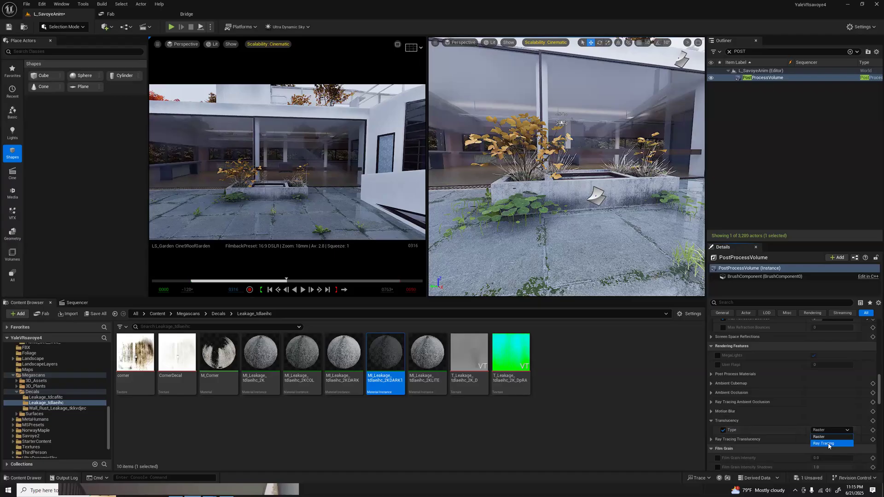
pyautogui.click(828, 444)
pyautogui.scroll(-3, 768, 452)
pyautogui.click(723, 415)
pyautogui.moveTo(836, 418)
pyautogui.mouseDown()
pyautogui.moveTo(846, 417)
pyautogui.moveTo(835, 420)
pyautogui.mouseUp()
pyautogui.click(835, 419)
pyautogui.write('1')
pyautogui.press('Return')
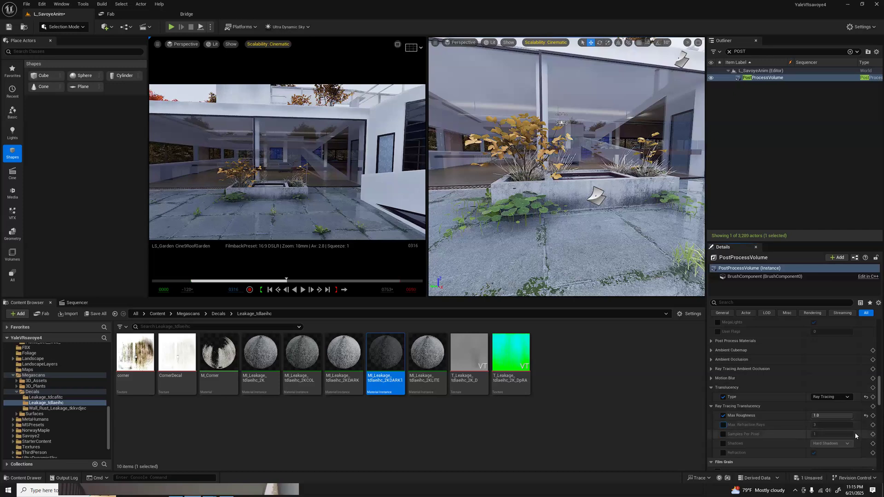
# Enable the Max Refraction Rays, Samples Per Pixel, Shadows and Refraction overrides, with Hard Shadows and 8 samples per pixel
pyautogui.click(724, 426)
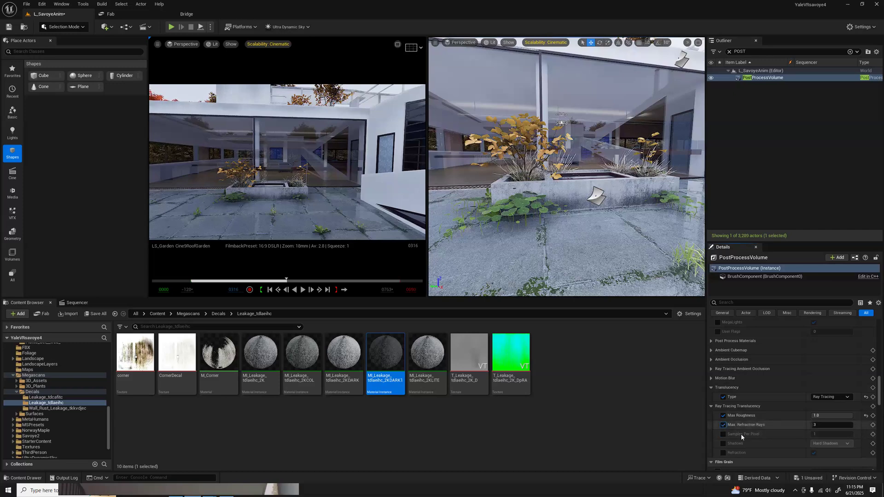
pyautogui.click(723, 435)
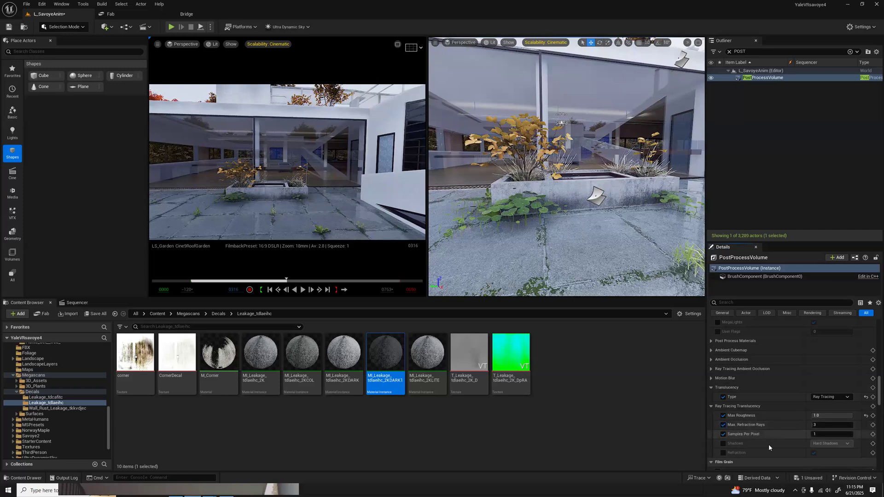
pyautogui.click(723, 444)
pyautogui.click(831, 443)
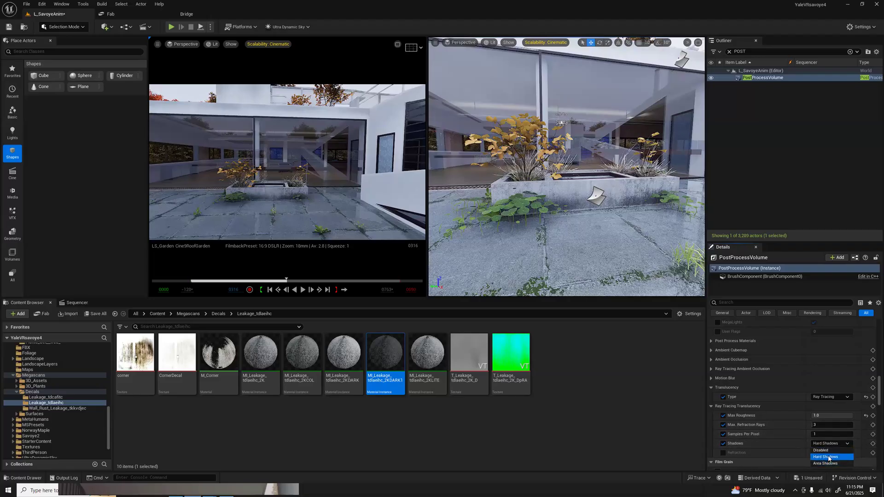
pyautogui.click(829, 457)
pyautogui.click(723, 453)
pyautogui.click(827, 435)
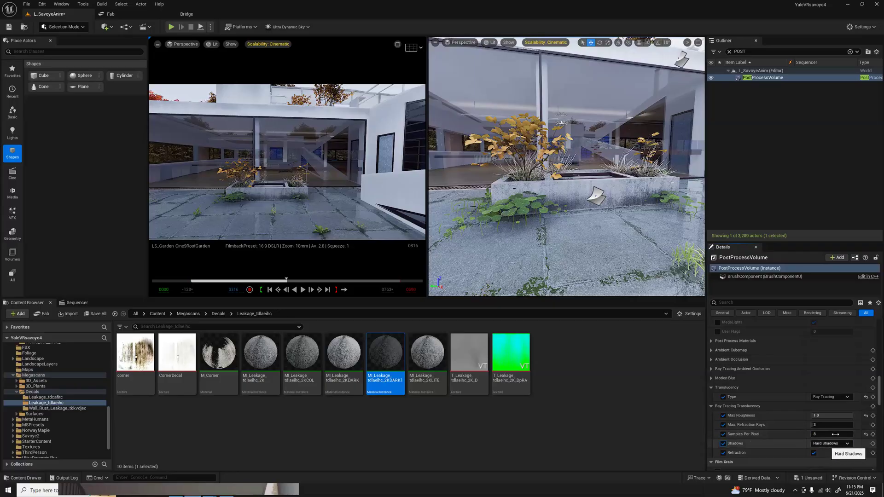
# Set the PostProcessVolume's Translucency Type back to Raster
pyautogui.click(845, 399)
pyautogui.click(835, 406)
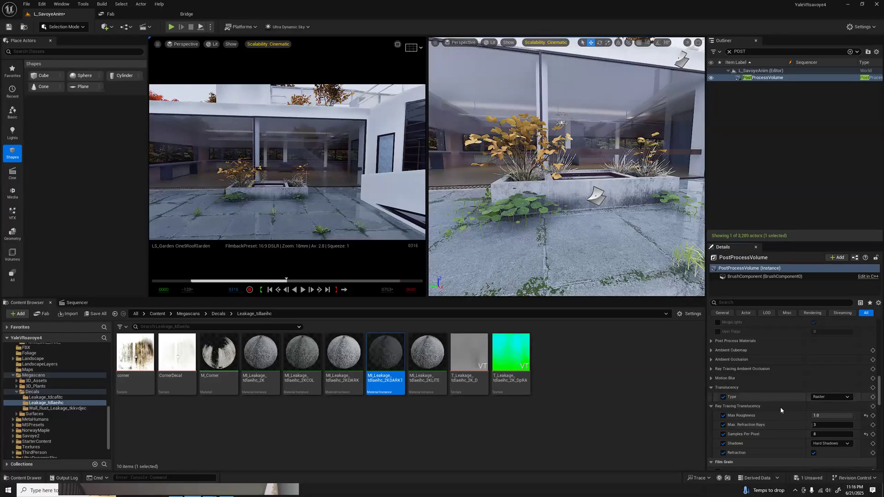
pyautogui.click(847, 397)
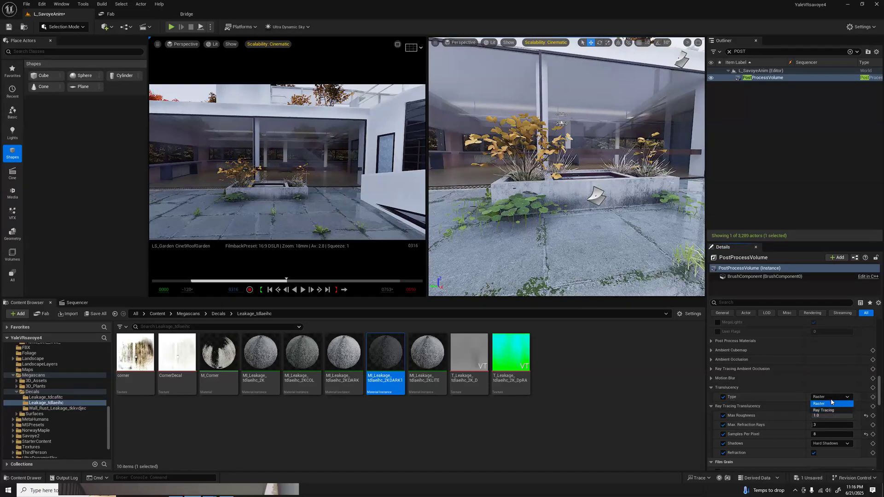
pyautogui.click(836, 403)
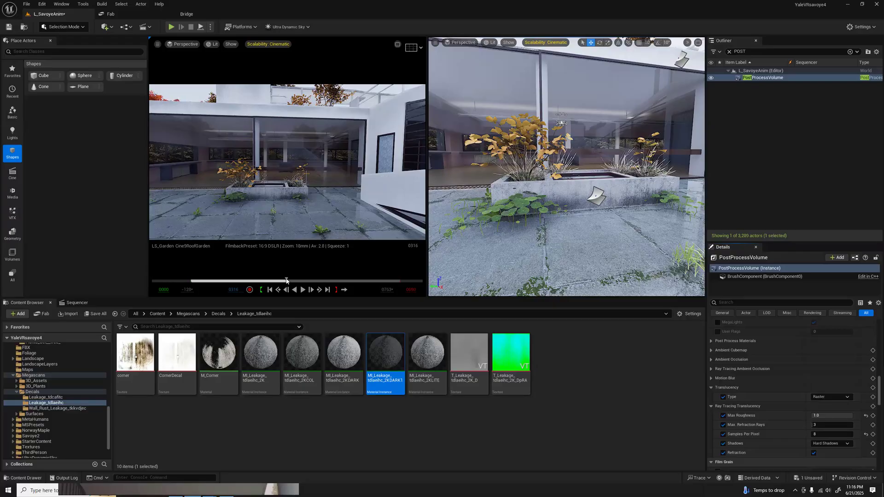
# Move the camera sequence to frame 0162, clear the Outliner's POST filter and hide the Ultra_Dynamic_Weather actor
pyautogui.moveTo(286, 281); pyautogui.dragTo(240, 281)
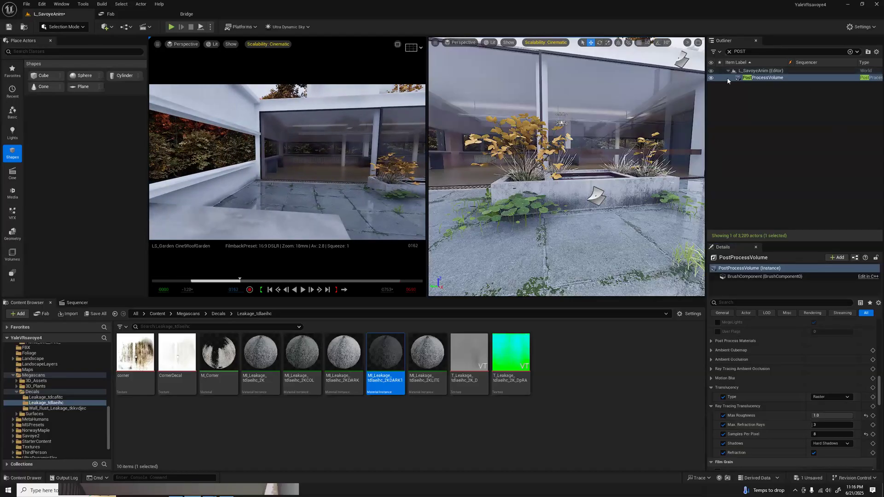
pyautogui.click(729, 52)
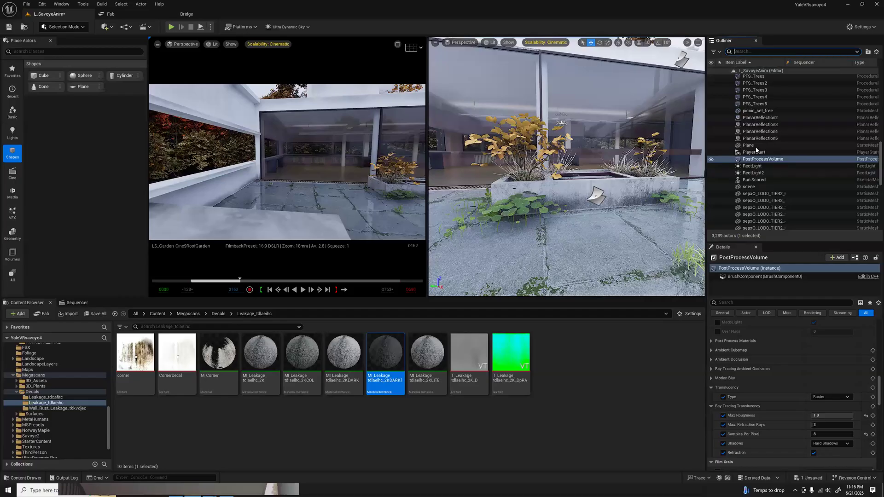
pyautogui.scroll(-10, 873, 181)
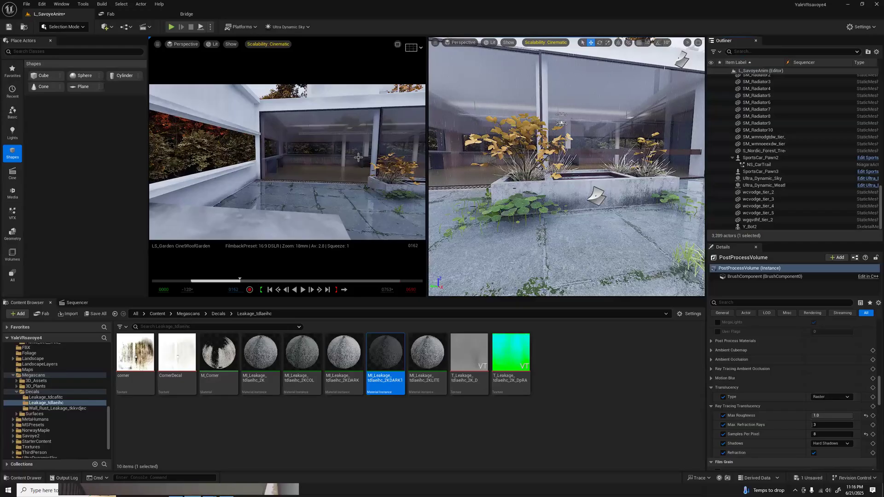
pyautogui.moveTo(566, 184); pyautogui.dragTo(478, 184, button='right')
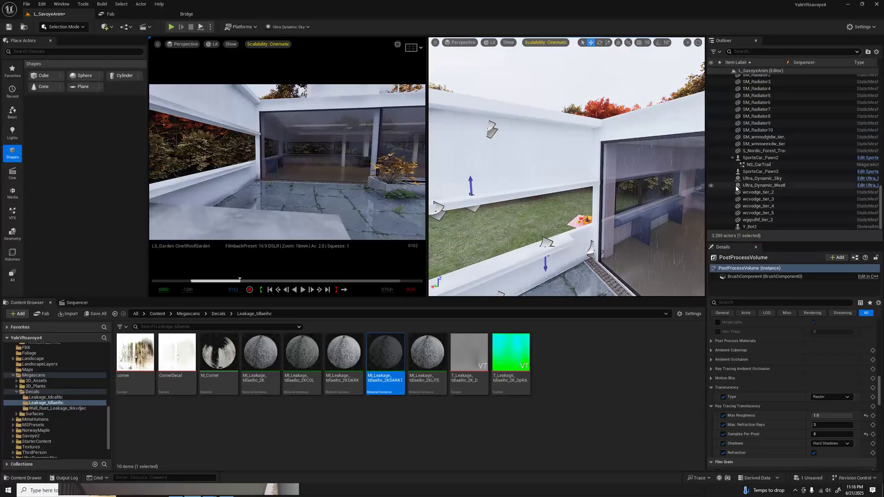
pyautogui.click(711, 186)
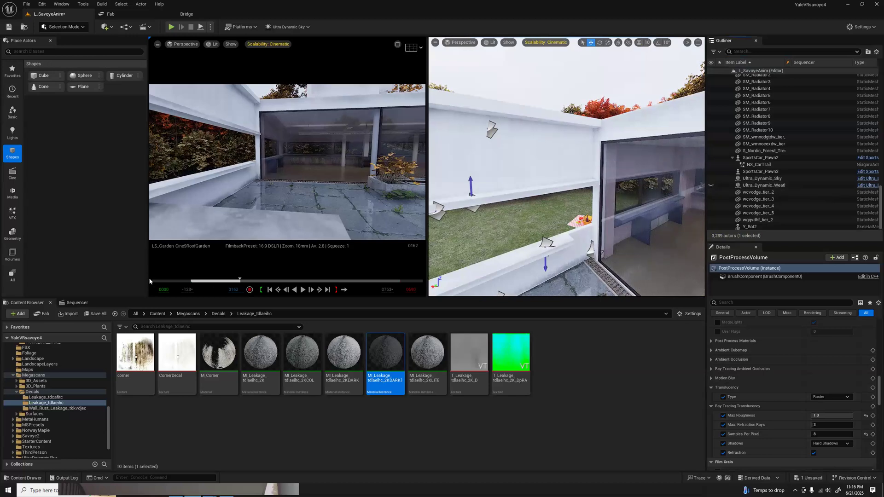
# Open the Weather_Effects folder inside the UltraDynamicSky Blueprints content
pyautogui.scroll(-3, 46, 435)
pyautogui.click(38, 428)
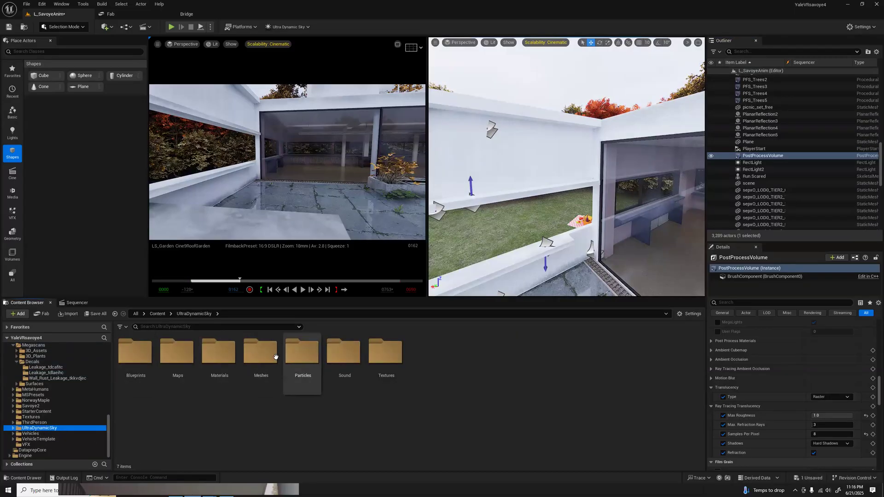
pyautogui.doubleClick(134, 352)
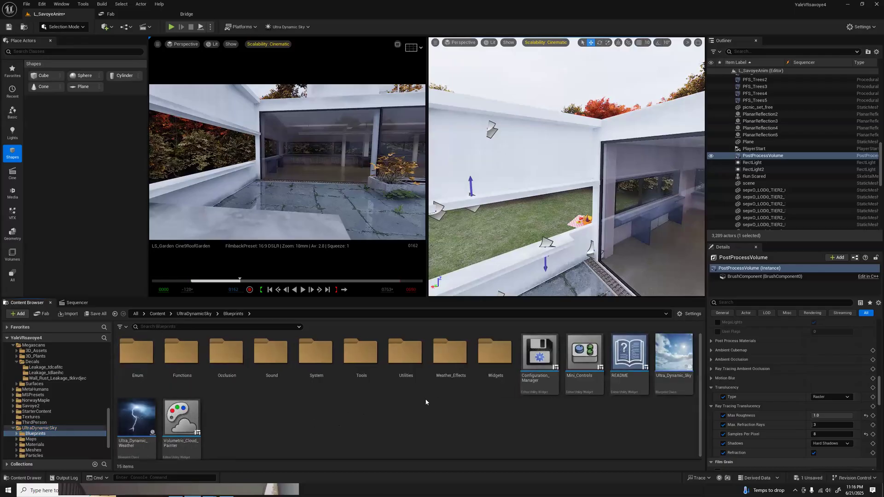
pyautogui.click(451, 358)
pyautogui.doubleClick(452, 359)
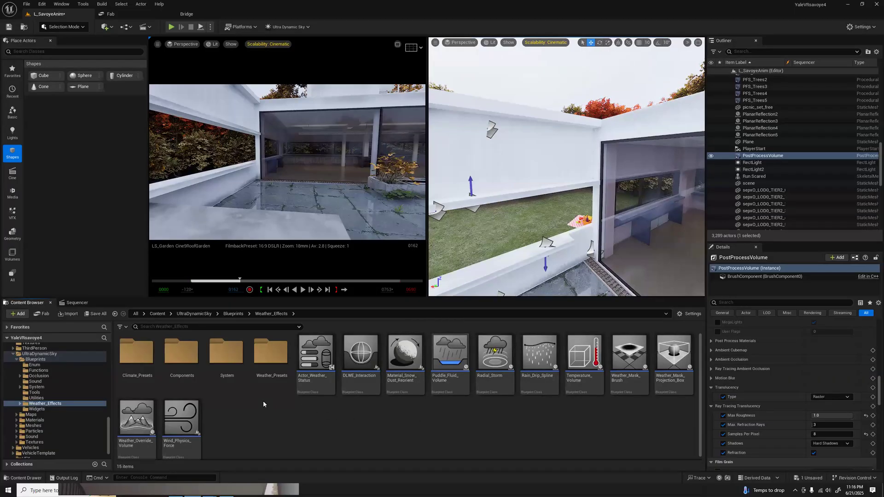
# Check the Tools folder in the UltraDynamicSky Blueprints and return to the Weather_Effects folder
pyautogui.click(233, 313)
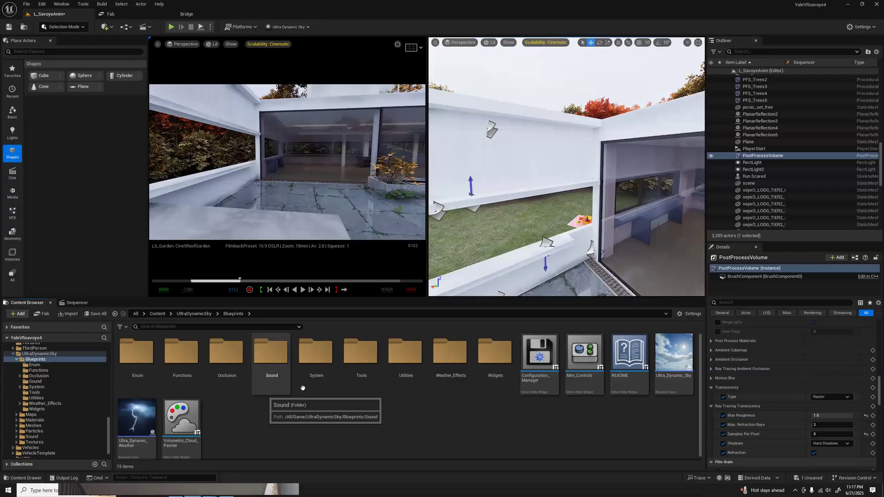
pyautogui.doubleClick(360, 352)
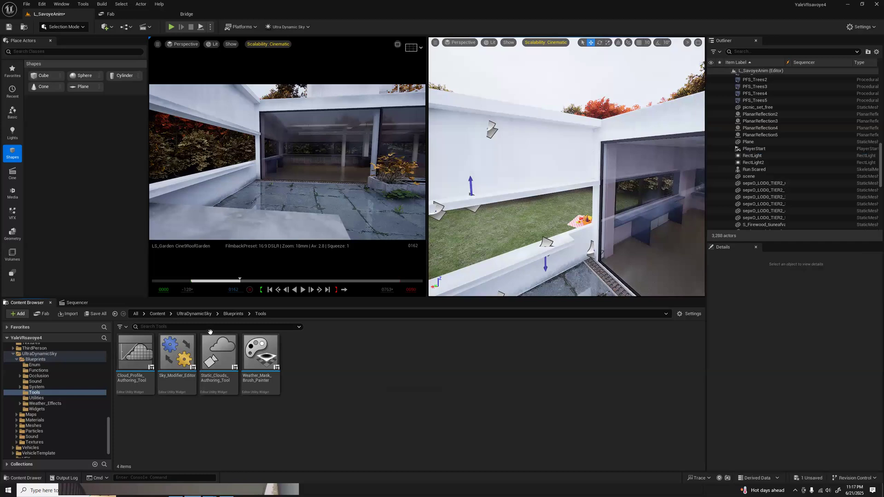
pyautogui.click(236, 315)
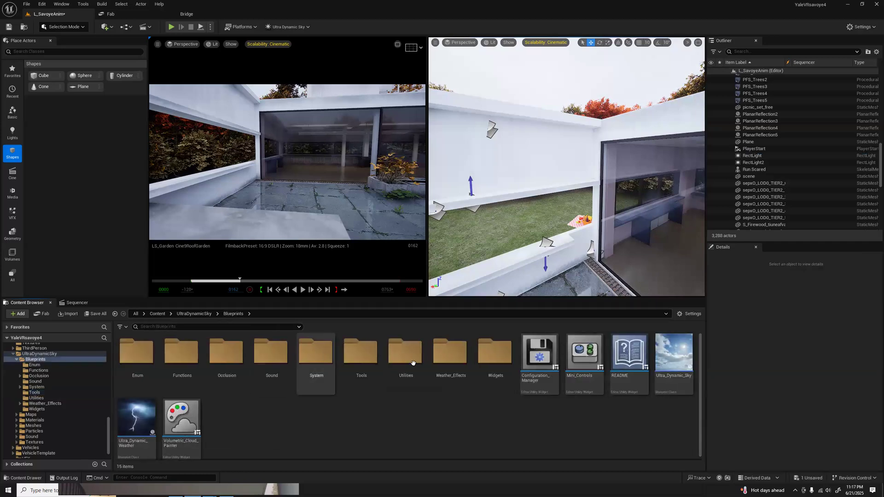
pyautogui.doubleClick(444, 358)
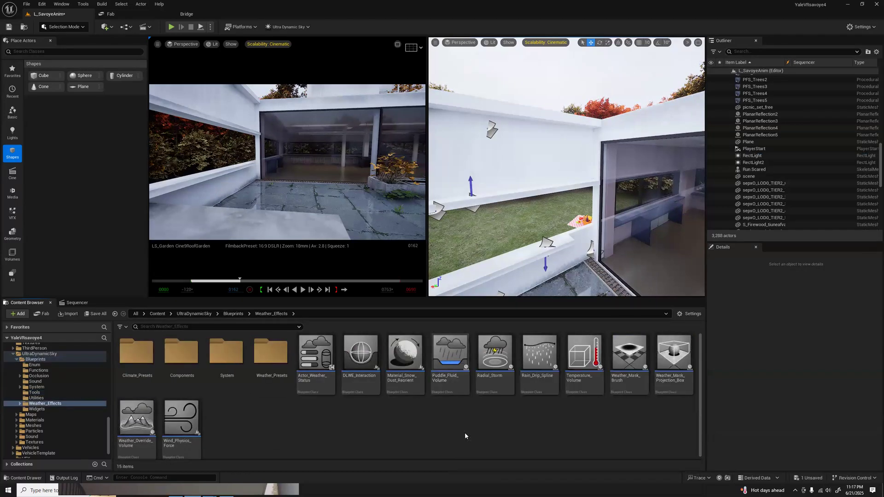
# Place a Rain_Drip_Spline blueprint in the level on the upper edge of the roof garden's outer wall
pyautogui.click(536, 361)
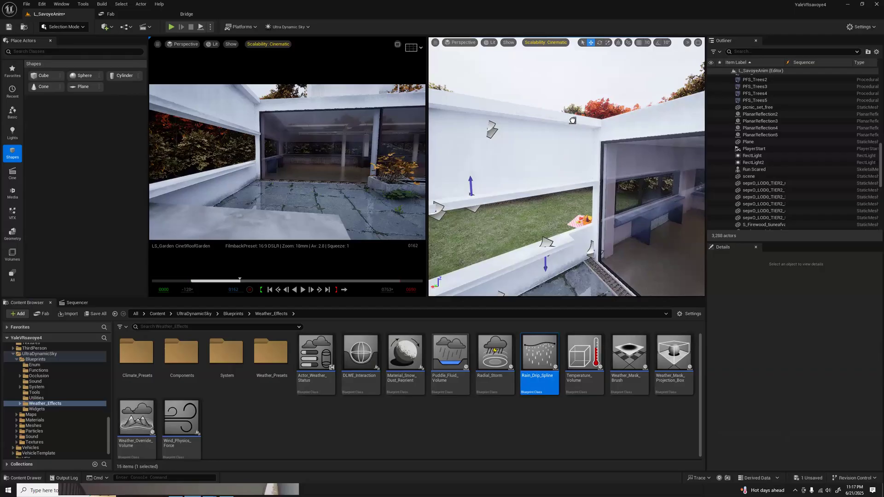
pyautogui.moveTo(573, 121); pyautogui.dragTo(572, 121)
pyautogui.press('e')
pyautogui.moveTo(571, 120); pyautogui.dragTo(547, 129, button='right')
pyautogui.press('w')
pyautogui.press('s')
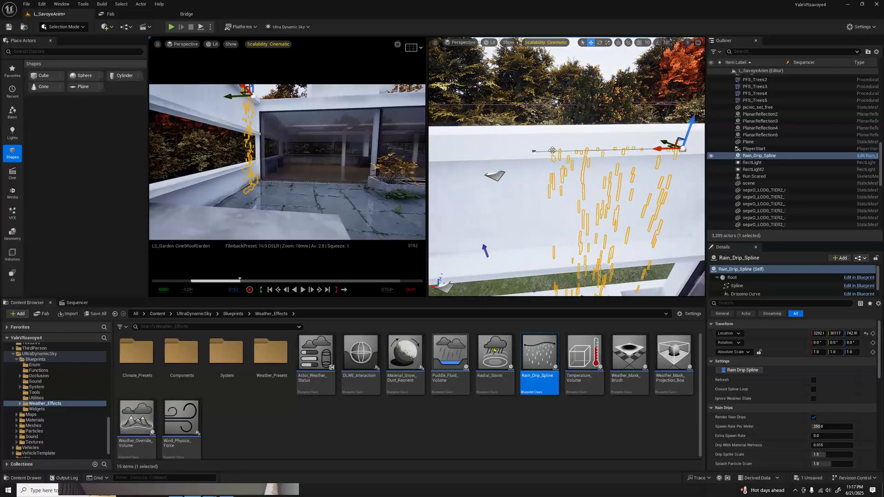
# Shift the Rain_Drip_Spline along the wall toward the glazed corner to about X 3236 and lower it to about Z 738.7
pyautogui.click(655, 150)
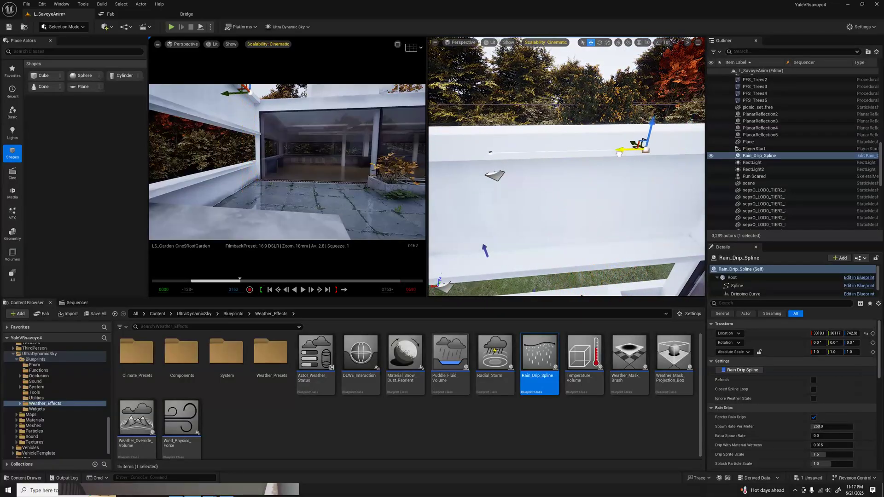
pyautogui.moveTo(655, 150); pyautogui.dragTo(686, 152, button='right')
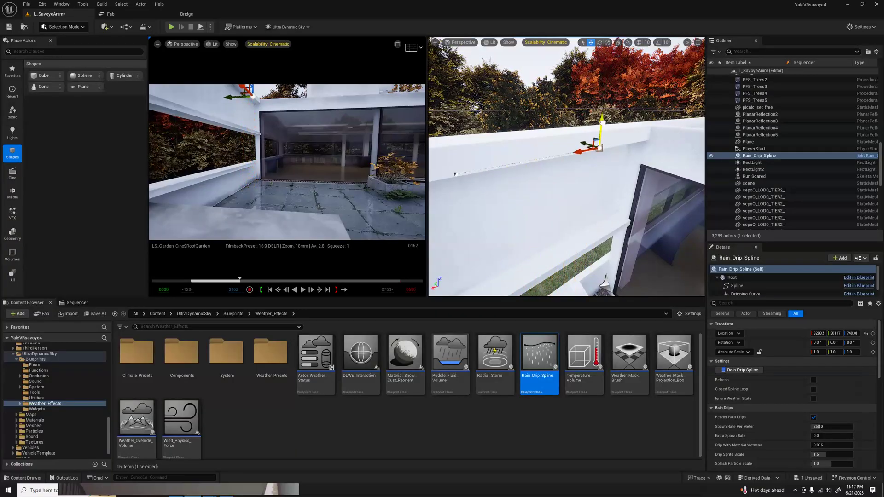
pyautogui.moveTo(611, 158); pyautogui.dragTo(651, 151, button='right')
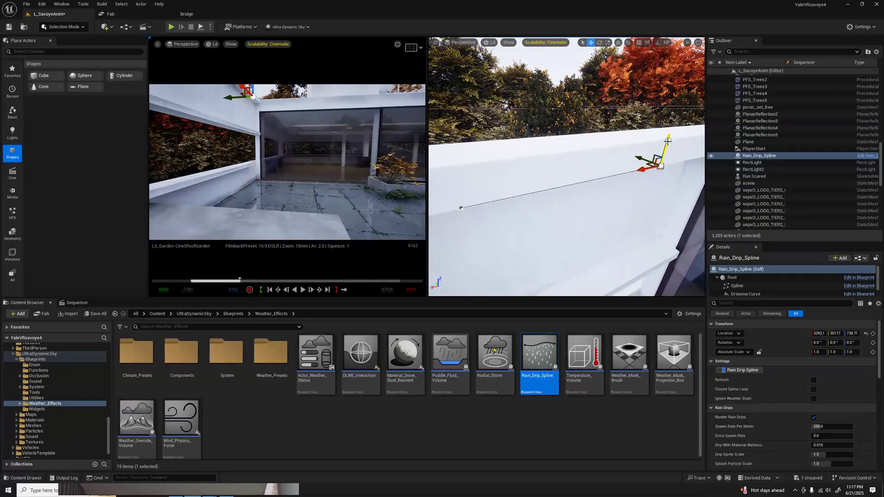
pyautogui.click(649, 165)
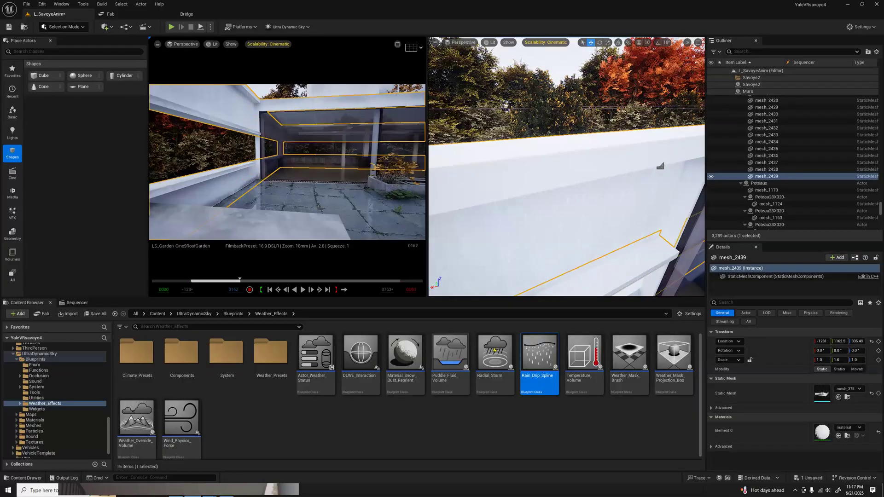
pyautogui.click(658, 171)
pyautogui.moveTo(650, 174); pyautogui.dragTo(522, 185, button='right')
pyautogui.press('d')
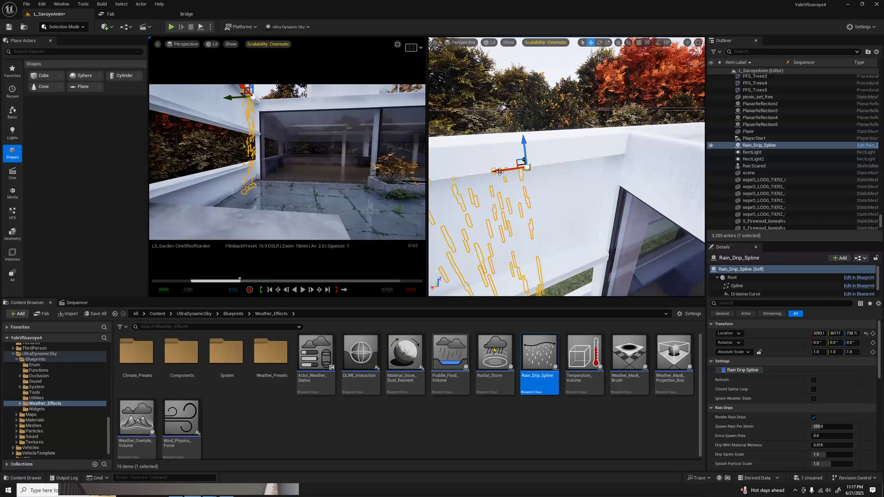
pyautogui.moveTo(500, 171); pyautogui.dragTo(505, 171)
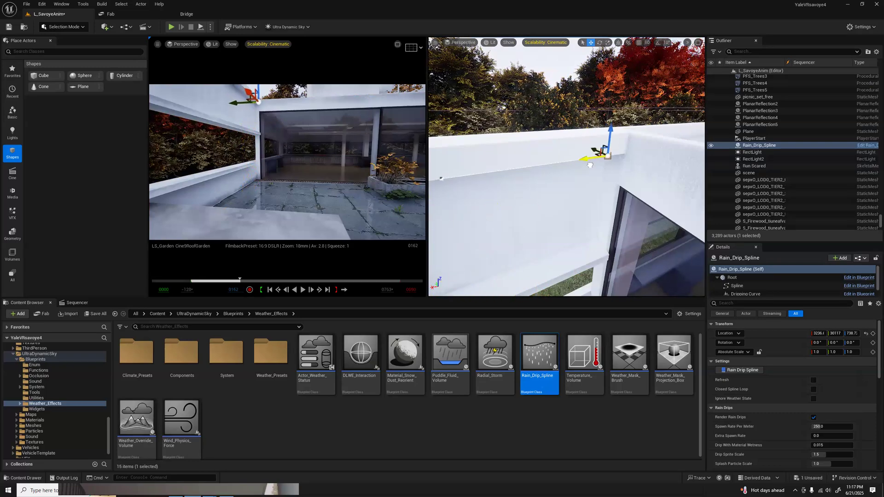
# Stretch the Rain_Drip_Spline's end point along the wall to about 602 on X, checking the coverage at sequence frame 0093
pyautogui.click(478, 174)
pyautogui.press('s')
pyautogui.moveTo(479, 173); pyautogui.dragTo(455, 167, button='right')
pyautogui.moveTo(569, 170); pyautogui.dragTo(558, 167, button='right')
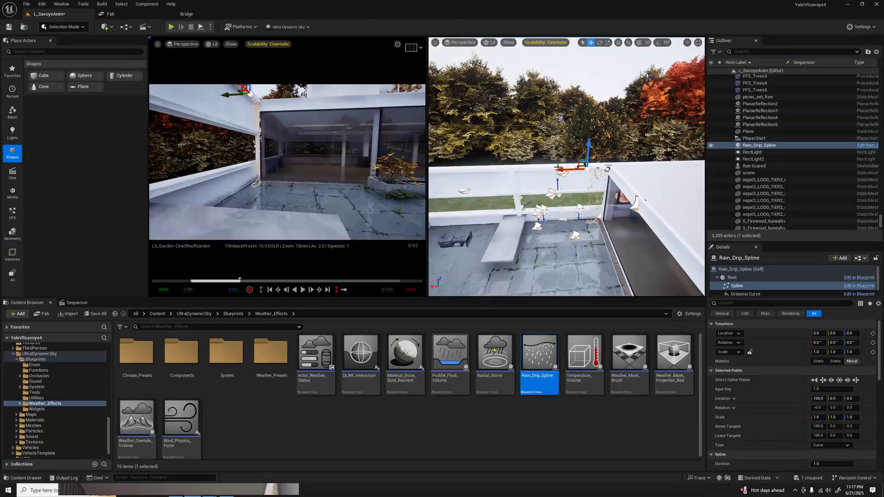
pyautogui.moveTo(562, 171); pyautogui.dragTo(552, 171)
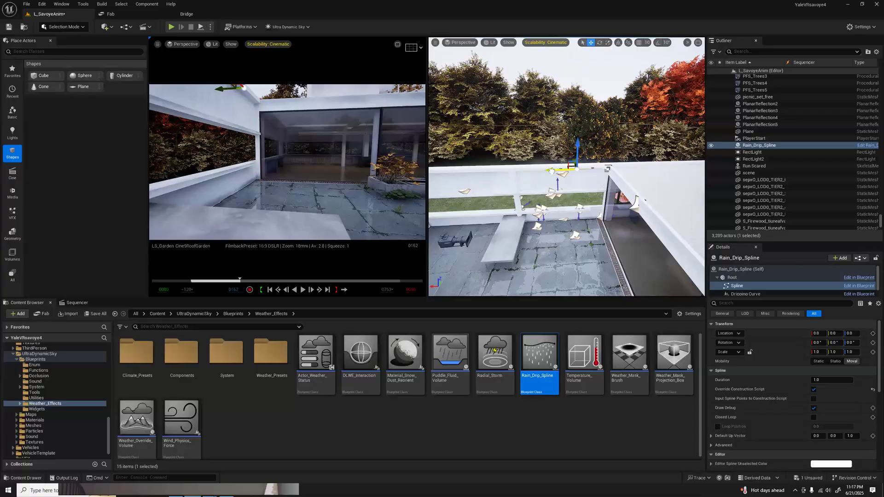
pyautogui.click(484, 179)
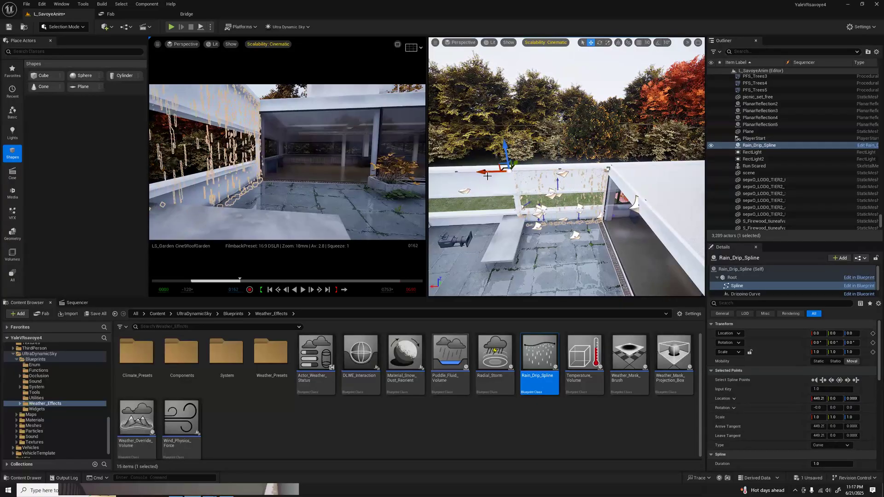
pyautogui.moveTo(484, 173); pyautogui.dragTo(481, 173)
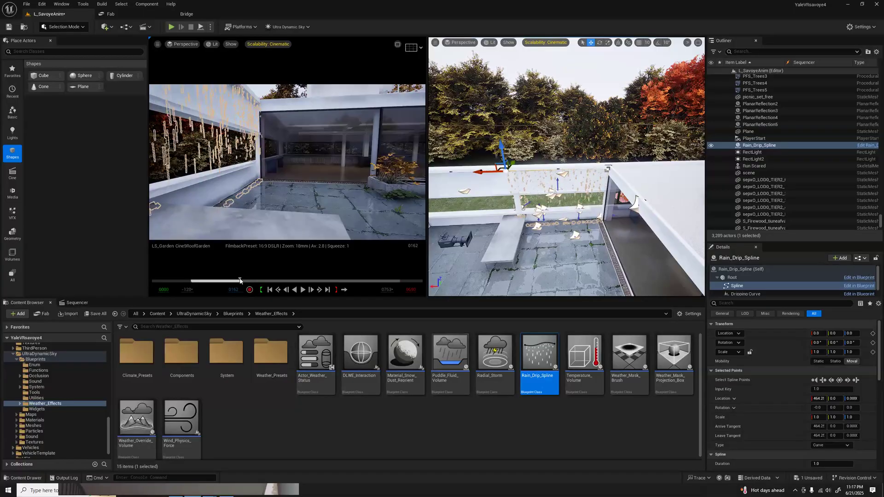
pyautogui.moveTo(239, 280); pyautogui.dragTo(218, 281)
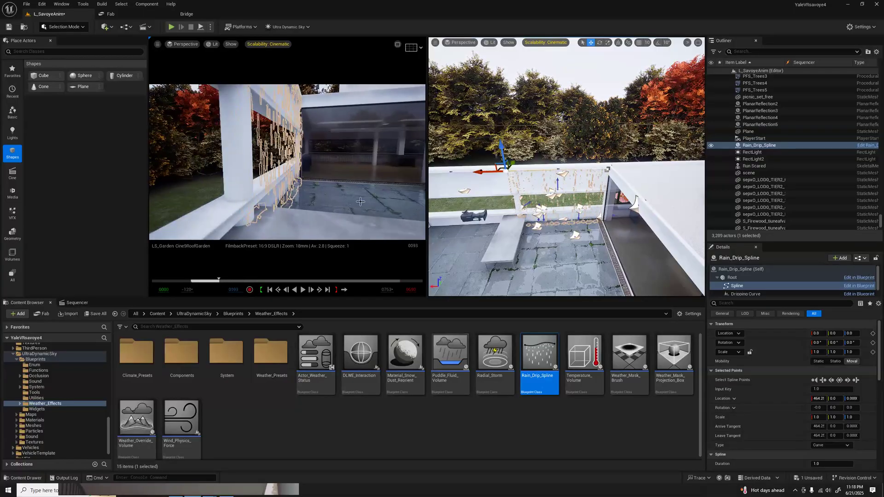
pyautogui.moveTo(481, 172); pyautogui.dragTo(450, 178)
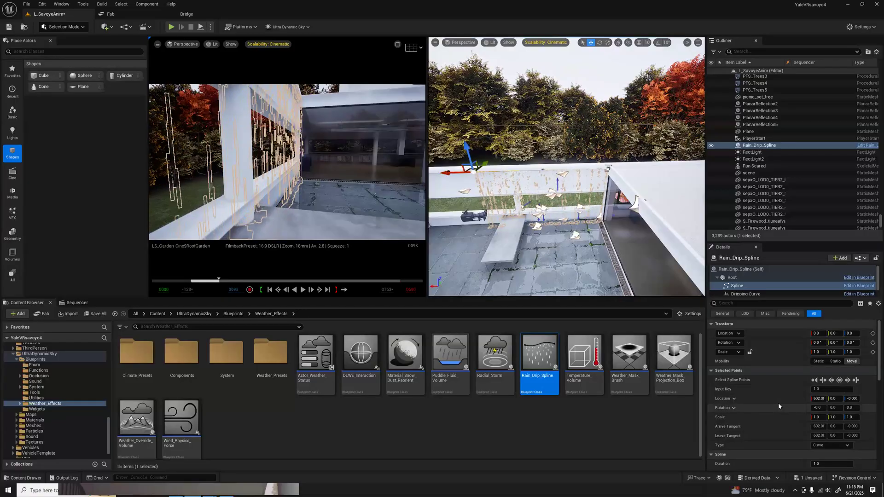
# Review the Spline component's selected-point, spline and editor properties and the component list of the Rain_Drip_Spline
pyautogui.scroll(-3, 778, 402)
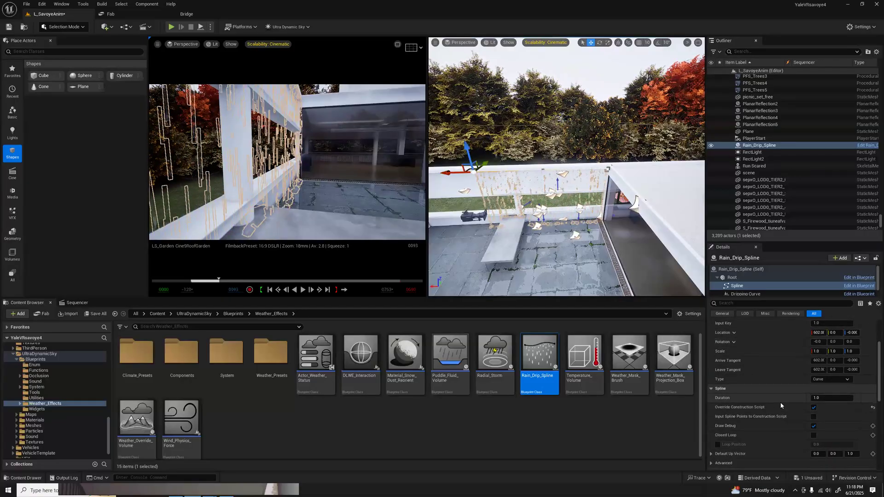
pyautogui.scroll(-2, 781, 405)
pyautogui.scroll(5, 781, 406)
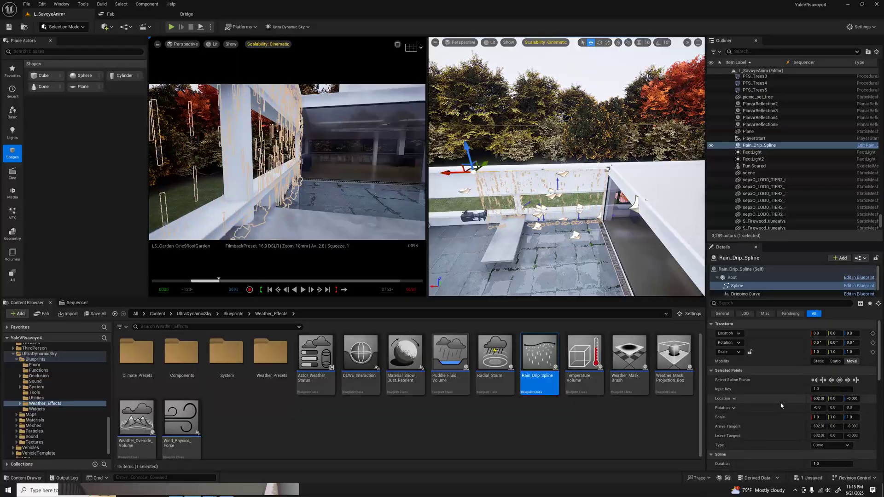
pyautogui.scroll(-2, 781, 406)
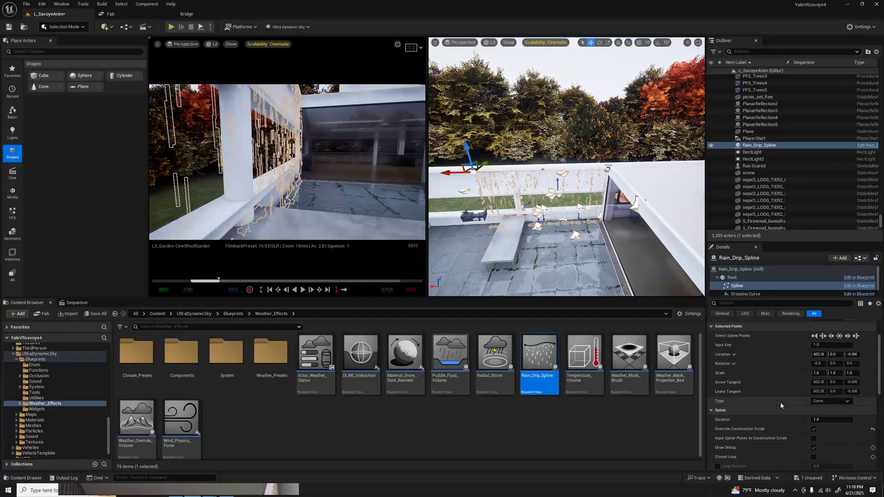
pyautogui.scroll(-2, 781, 405)
pyautogui.scroll(-1, 781, 406)
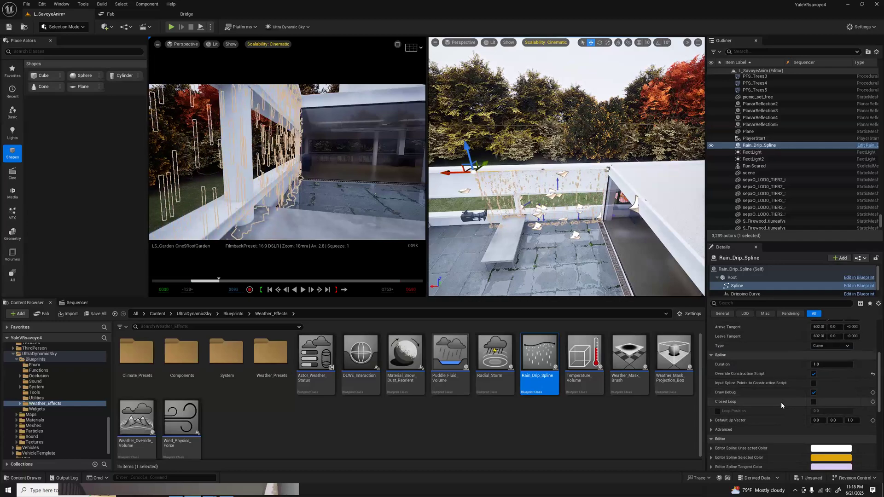
pyautogui.scroll(-2, 781, 404)
pyautogui.scroll(-2, 781, 404)
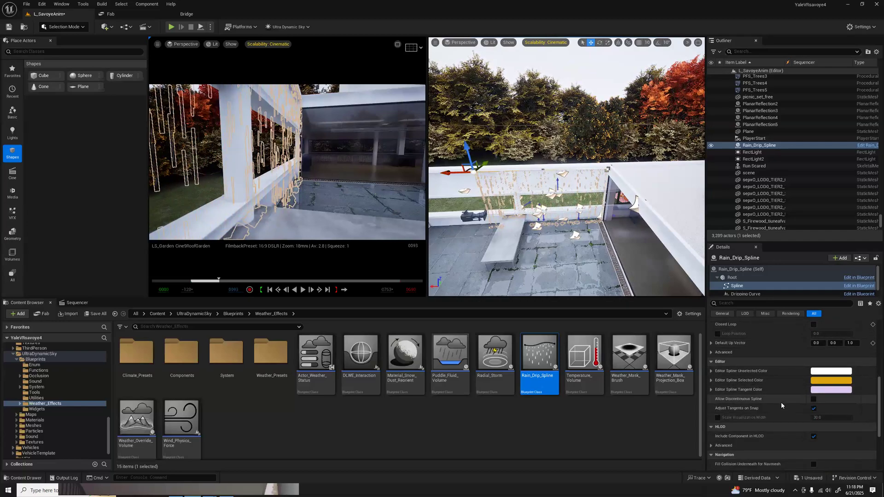
pyautogui.scroll(-4, 781, 402)
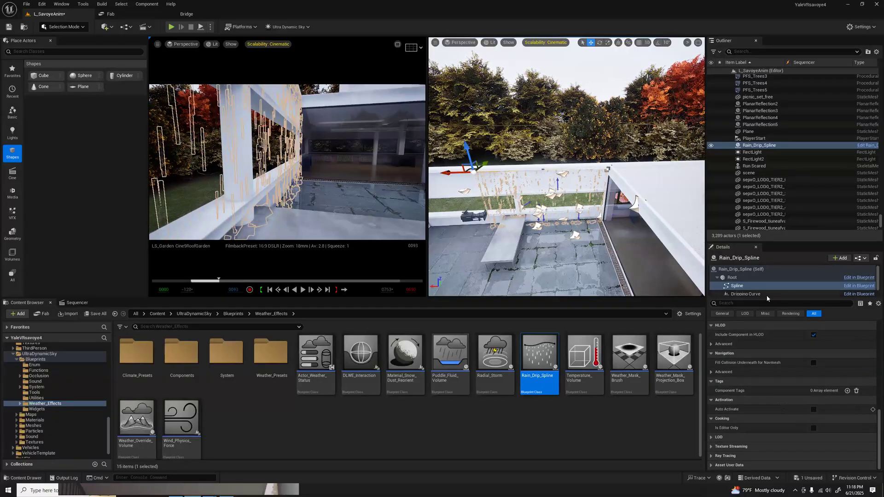
pyautogui.moveTo(793, 298); pyautogui.dragTo(791, 313)
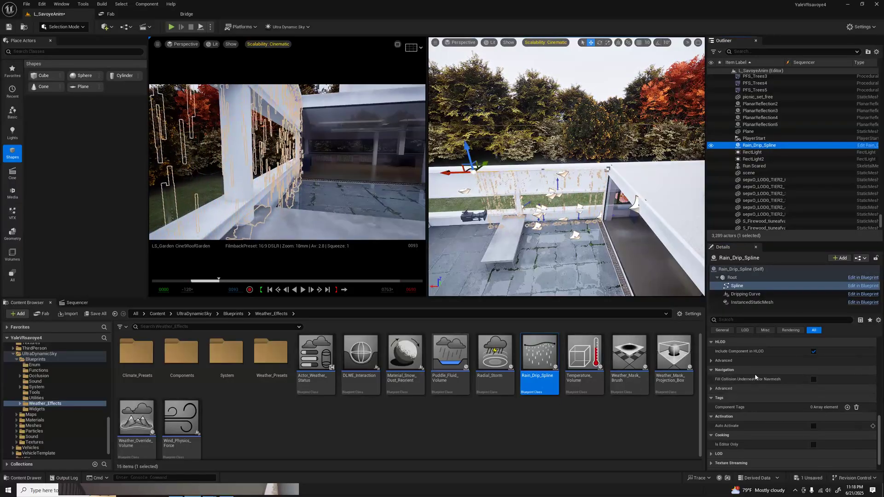
pyautogui.press('Escape')
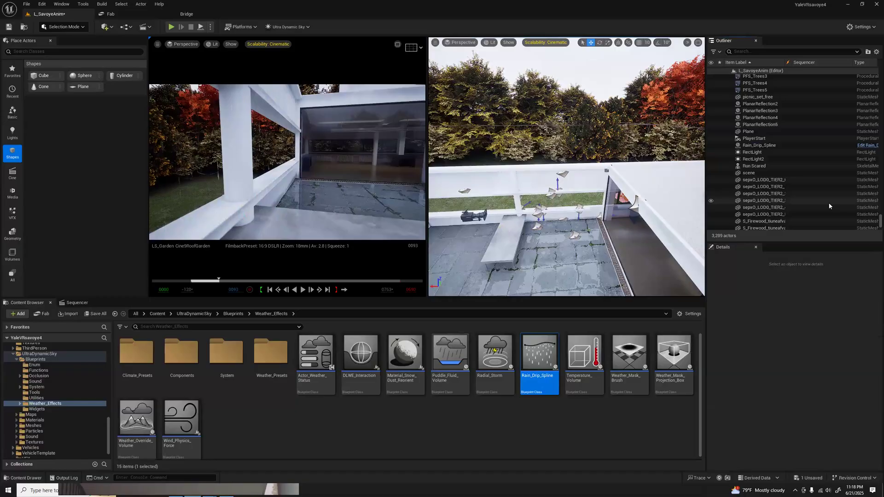
# Set the Rain_Drip_Spline's Spawn Rate Per Meter to 75 and clear the selection
pyautogui.click(760, 145)
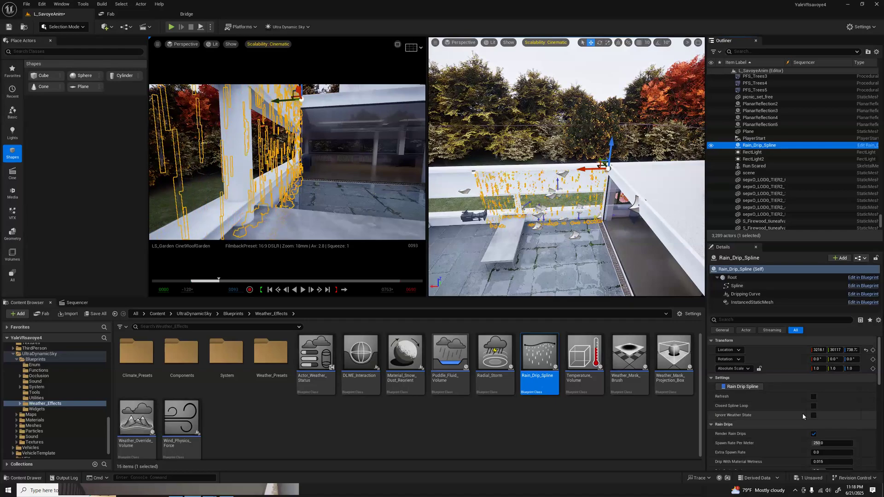
pyautogui.scroll(-1, 803, 417)
pyautogui.scroll(-1, 759, 407)
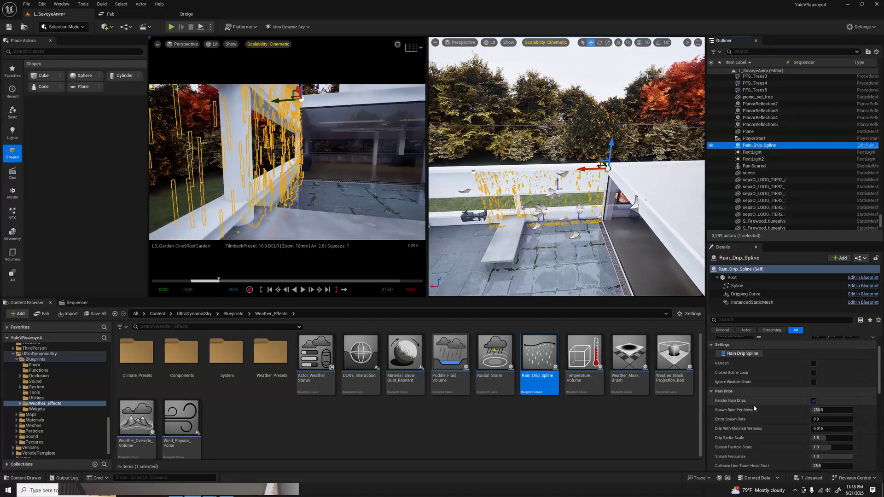
pyautogui.click(813, 411)
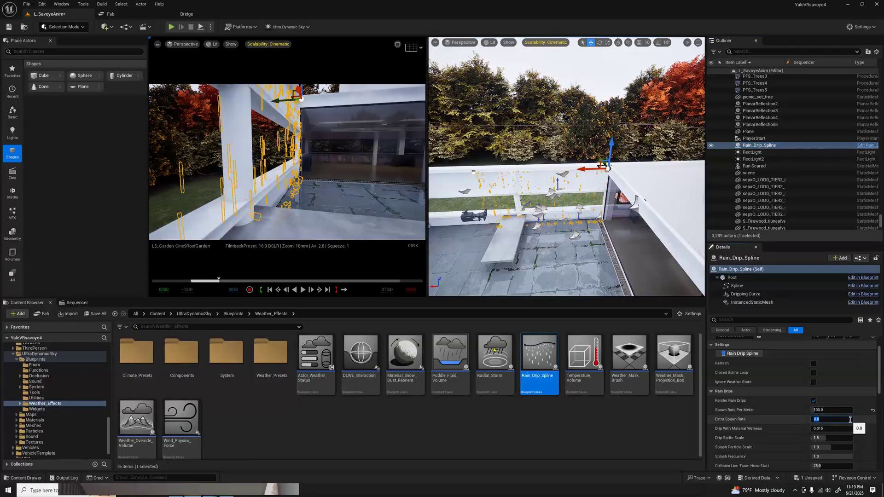
pyautogui.click(826, 411)
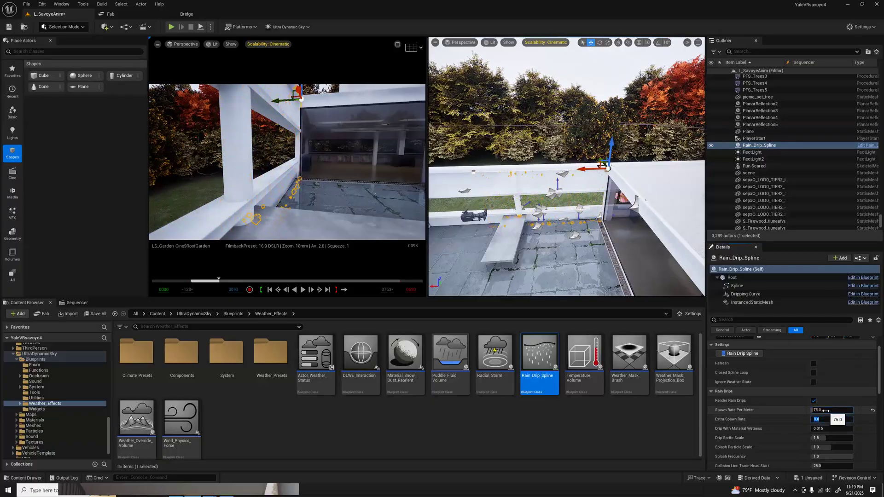
pyautogui.press('Tab')
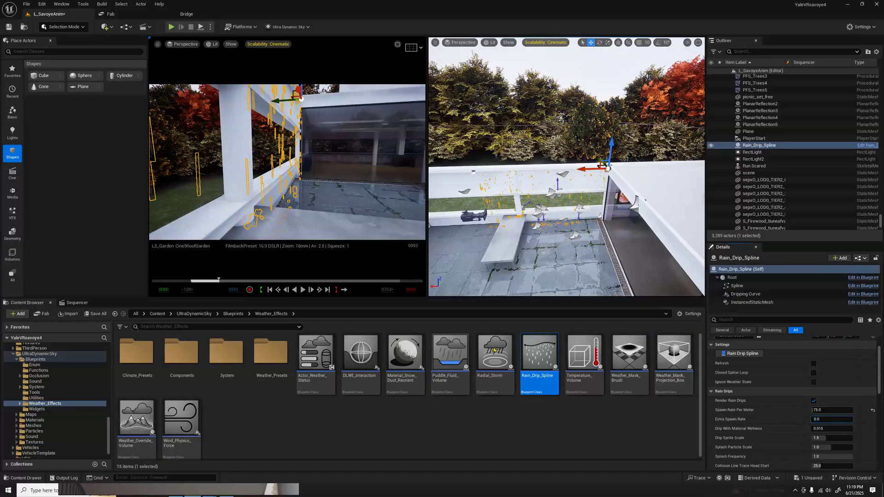
pyautogui.rightClick(527, 212)
pyautogui.press('Escape')
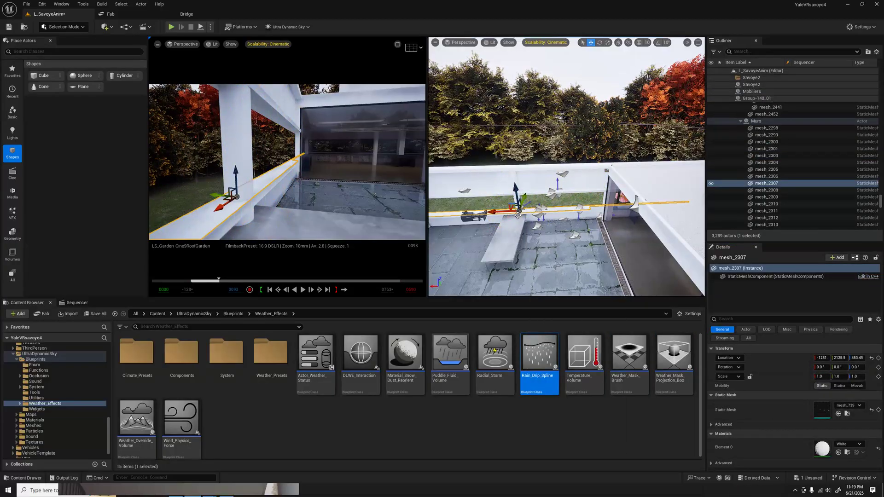
# Hide the Ultra_Dynamic_Weather actor in the level after comparing the roof garden with it shown
pyautogui.click(564, 75)
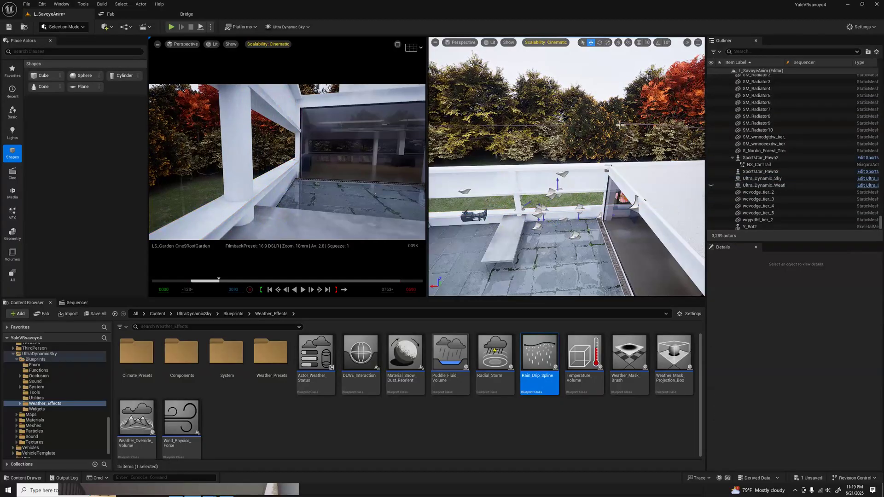
pyautogui.click(712, 186)
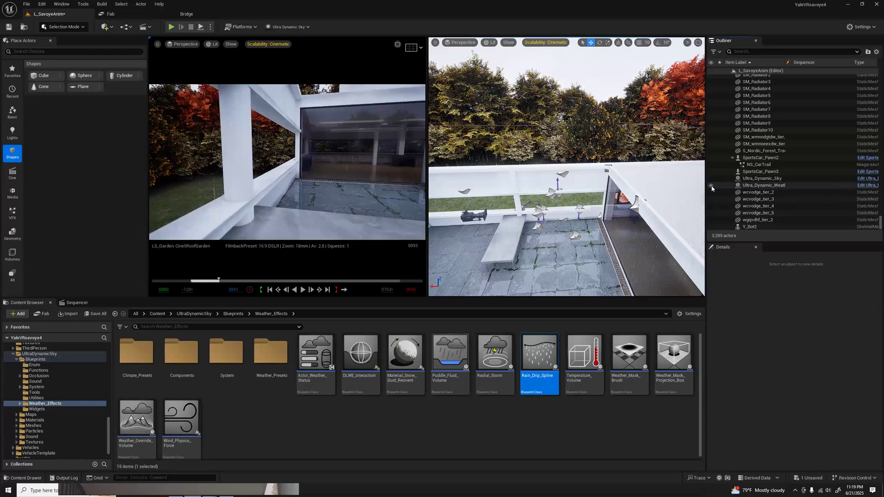
pyautogui.click(372, 192)
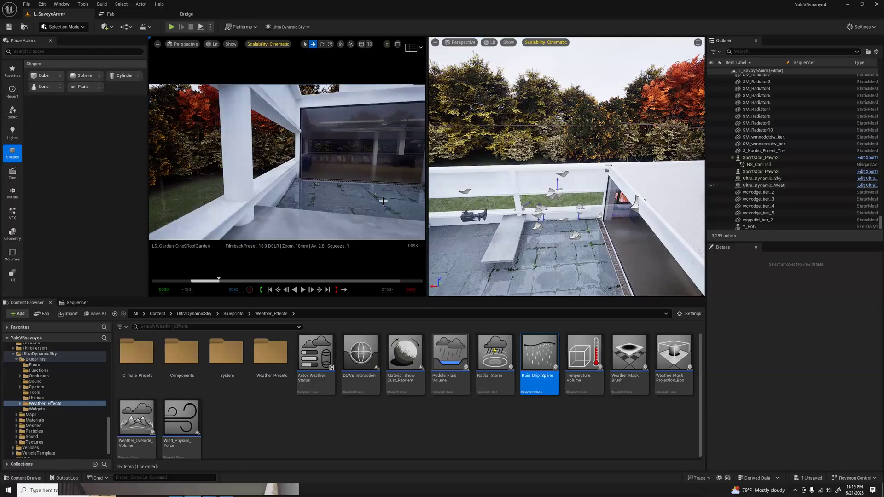
# Collapse the UltraDynamicSky and Megascans folders and open the Dining folder under Bistrot Meshes, with the roof garden table in view
pyautogui.moveTo(566, 175); pyautogui.dragTo(570, 246, button='right')
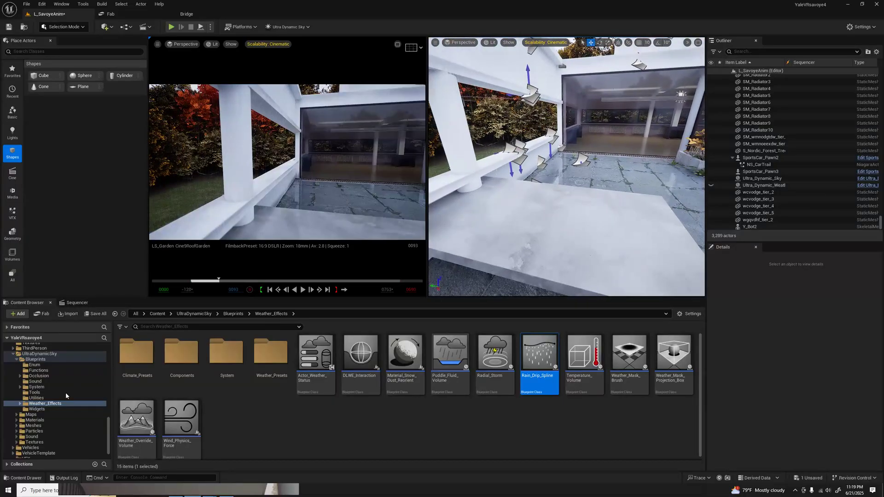
pyautogui.click(17, 359)
pyautogui.click(13, 389)
pyautogui.scroll(2, 29, 414)
pyautogui.scroll(2, 29, 415)
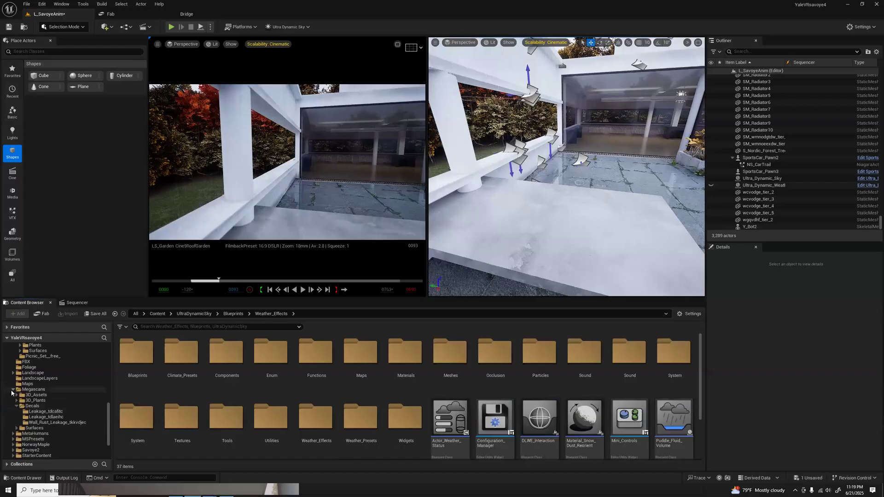
pyautogui.click(13, 389)
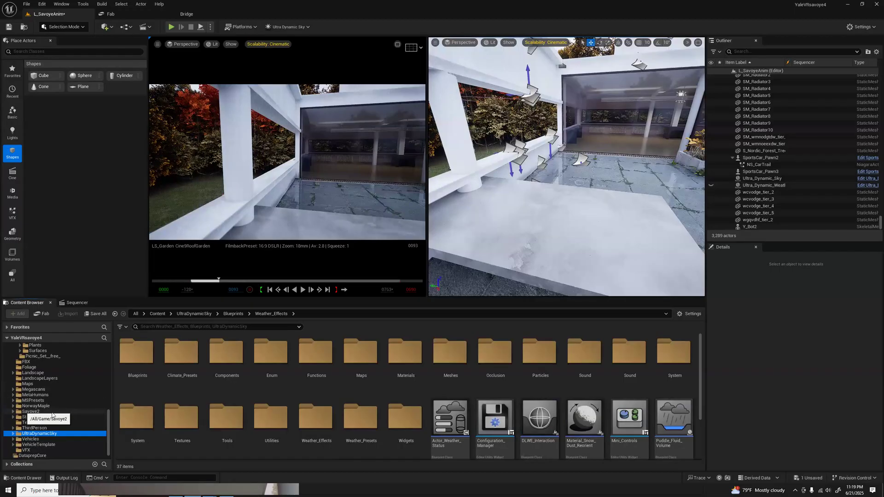
pyautogui.scroll(10, 28, 382)
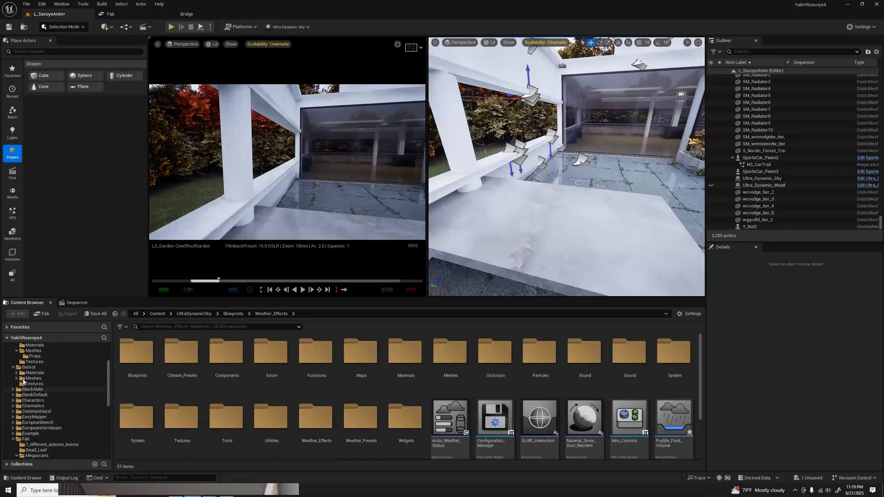
pyautogui.click(31, 378)
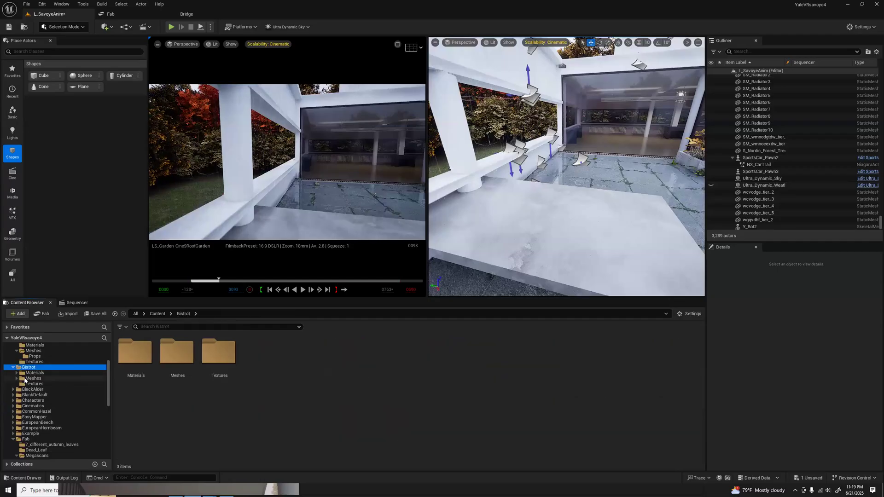
pyautogui.doubleClick(135, 353)
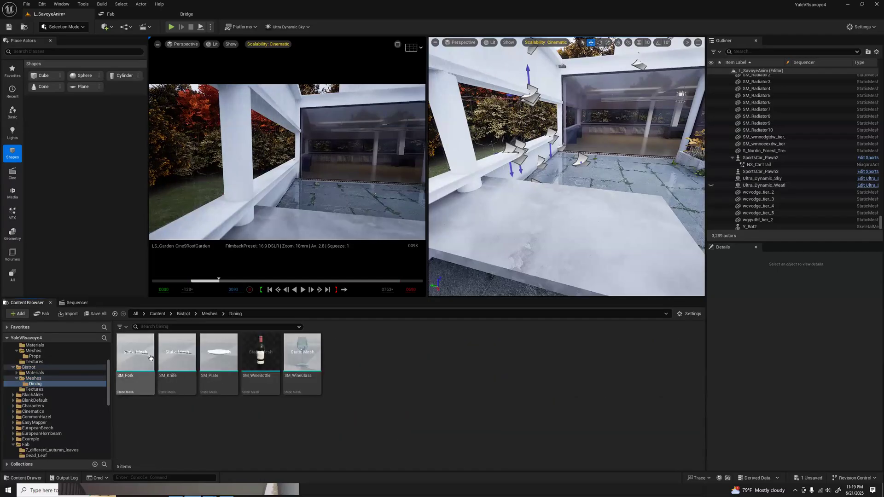
# Place SM_WineBottle on the roof garden table, position it in the shot at frame 0132, and rotate it about -30° around Z
pyautogui.moveTo(278, 351); pyautogui.dragTo(584, 193)
pyautogui.moveTo(210, 281); pyautogui.dragTo(256, 269)
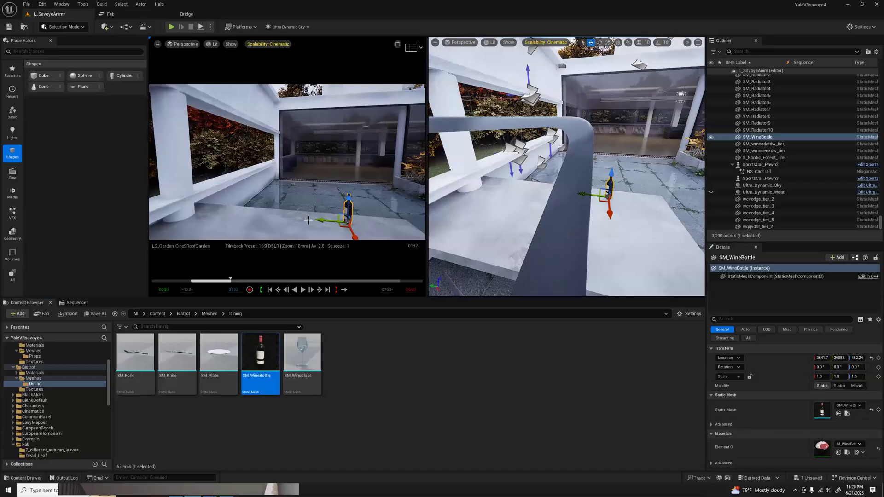
pyautogui.moveTo(343, 225)
pyautogui.mouseDown()
pyautogui.moveTo(328, 234)
pyautogui.moveTo(331, 223)
pyautogui.mouseUp()
pyautogui.press('e')
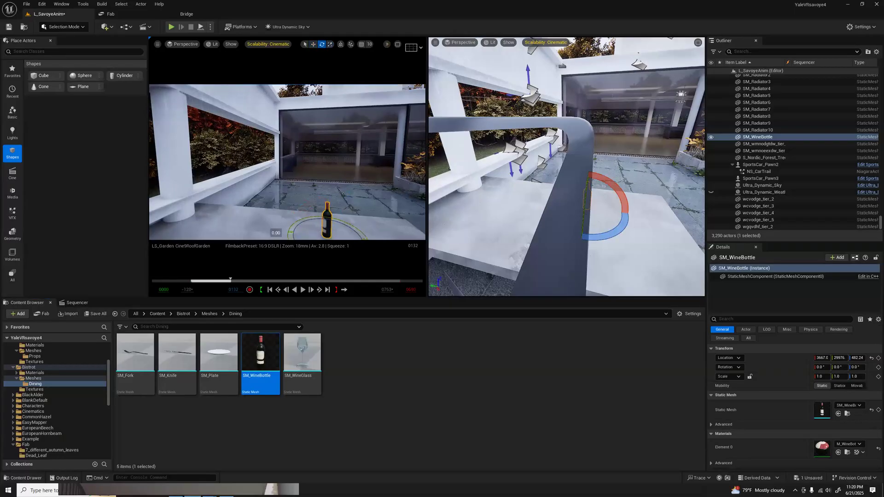
pyautogui.press('Escape')
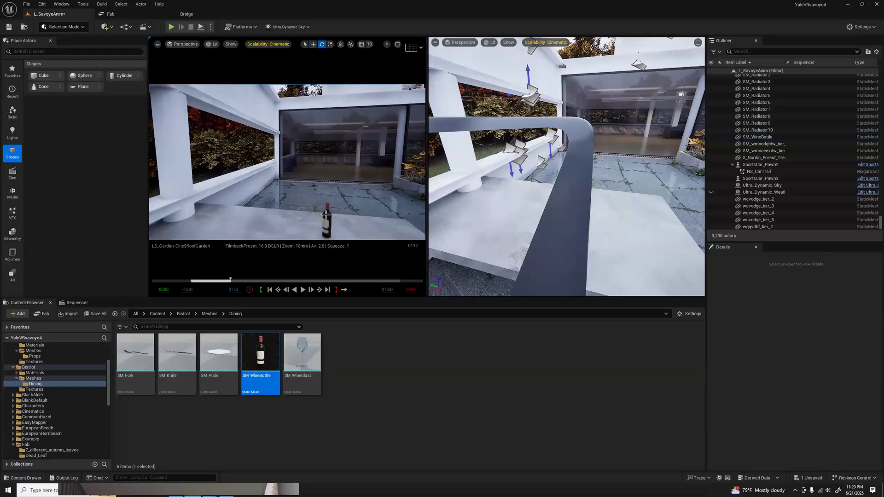
# Duplicate the wine bottle beside the original on the table and rotate the copy about 90° so it lies on its side
pyautogui.click(326, 228)
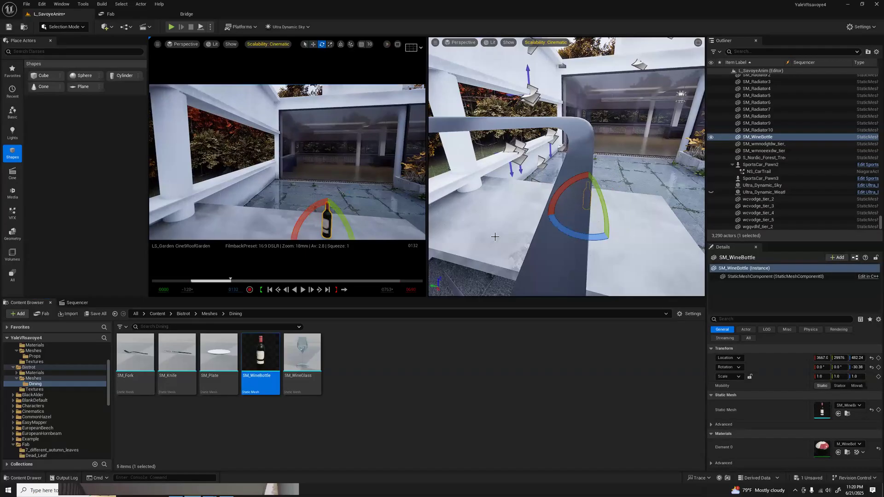
pyautogui.press('w')
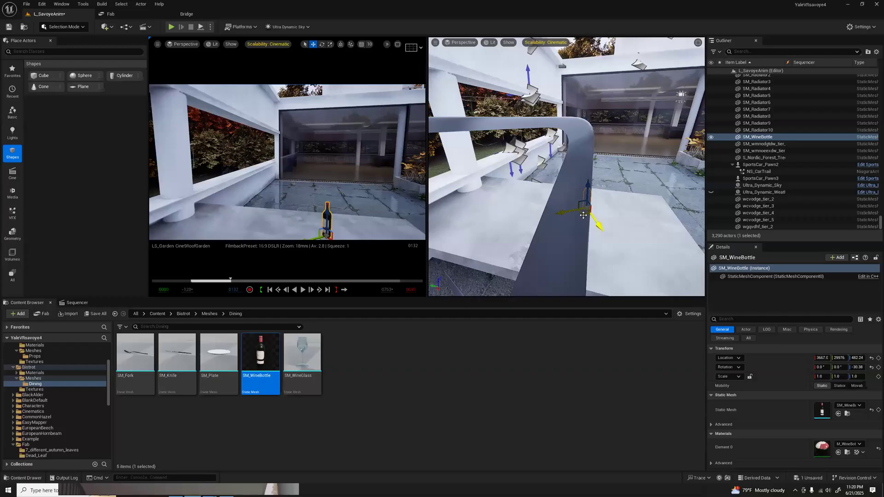
pyautogui.keyDown('alt'); pyautogui.moveTo(583, 210); pyautogui.dragTo(620, 197); pyautogui.keyUp('alt')
pyautogui.press('e')
pyautogui.moveTo(675, 194); pyautogui.dragTo(650, 234)
pyautogui.moveTo(656, 177); pyautogui.dragTo(632, 176)
pyautogui.press('w')
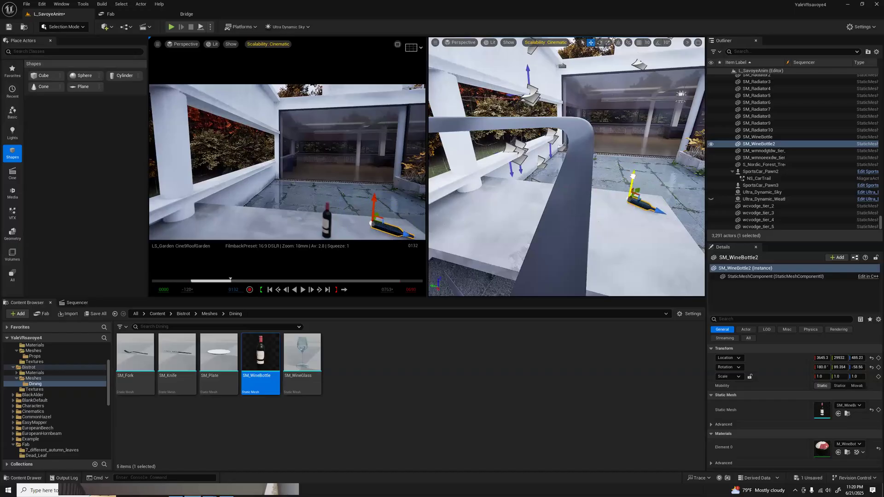
# Turn the lying wine bottle by about 60° so it points in a different direction across the tabletop
pyautogui.press('e')
pyautogui.moveTo(632, 224); pyautogui.dragTo(677, 216)
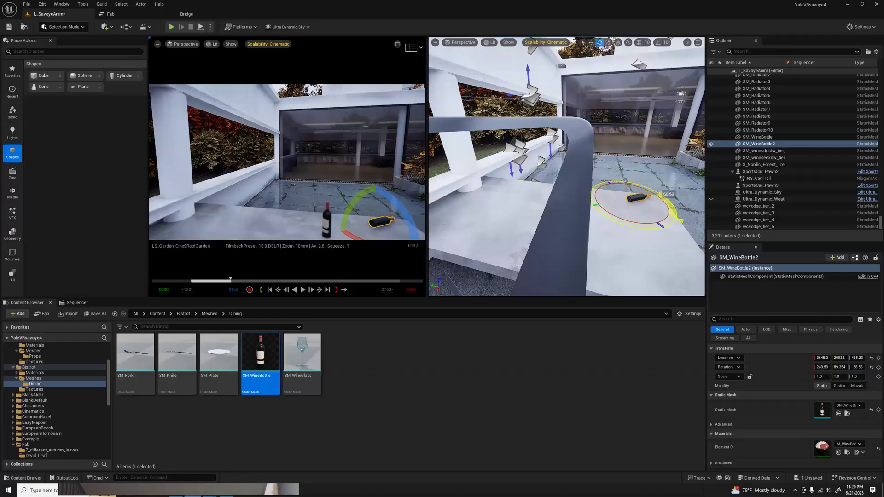
pyautogui.press('Escape')
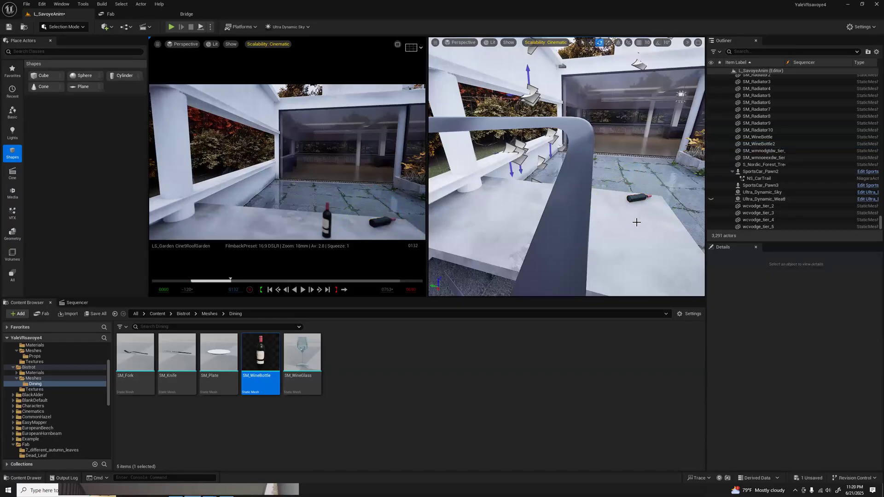
# Raise the lying wine bottle slightly, drop it flush onto the tabletop, and clear the selection
pyautogui.click(633, 197)
pyautogui.press('w')
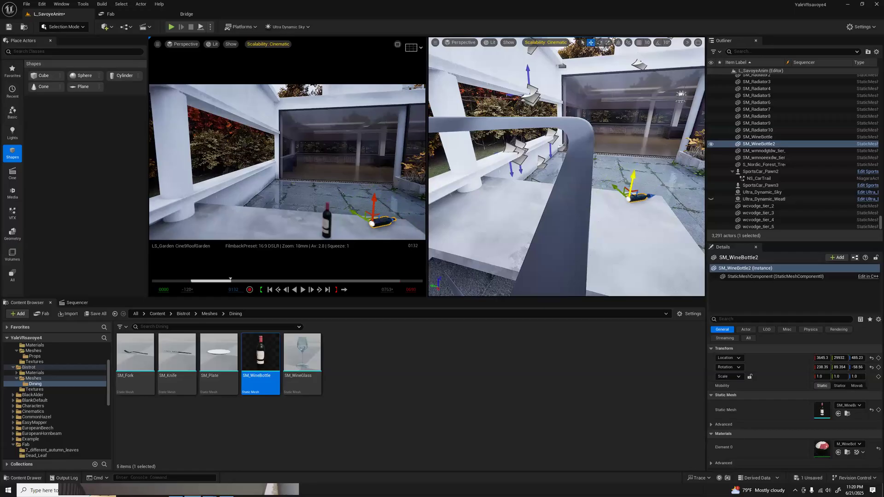
pyautogui.moveTo(635, 174); pyautogui.dragTo(634, 170)
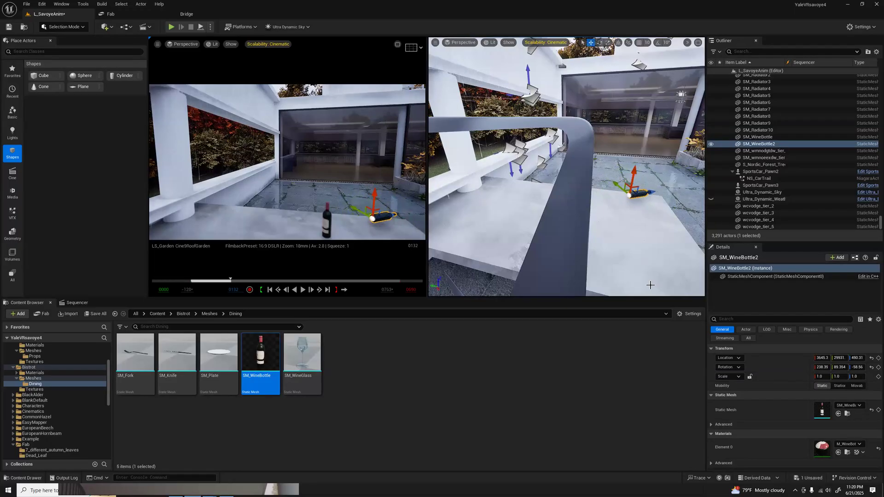
pyautogui.press('End')
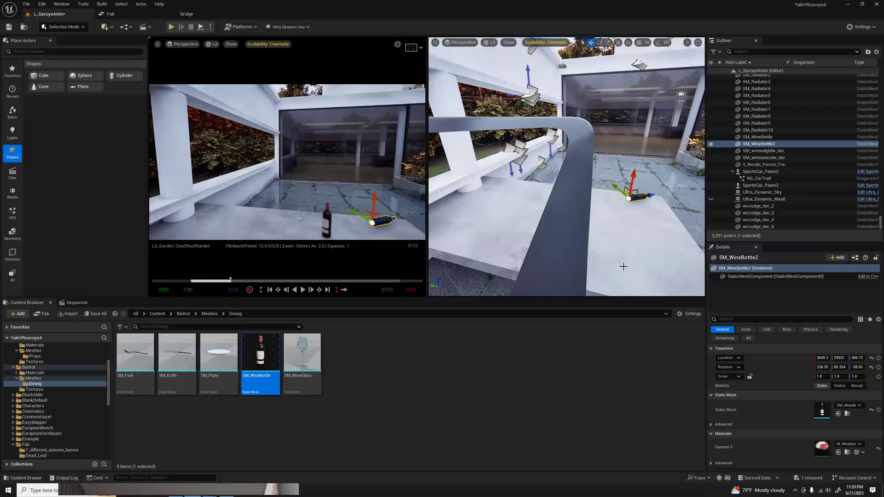
pyautogui.press('Escape')
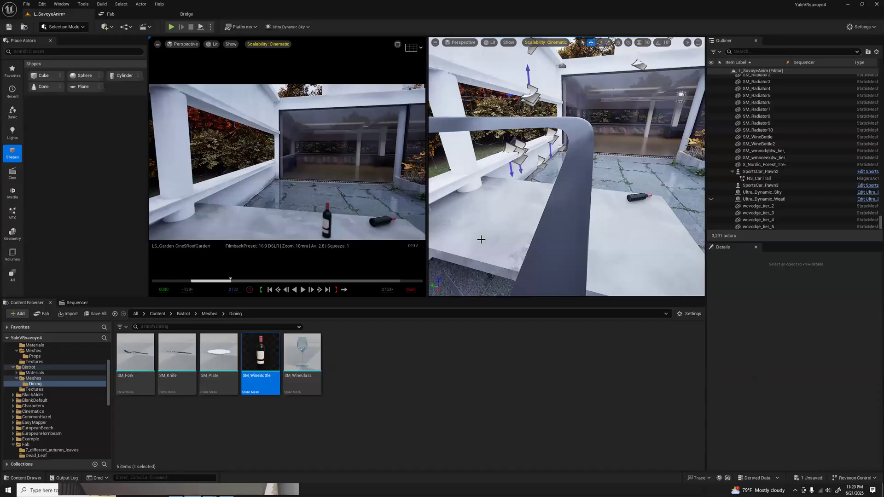
# Place two SM_WineGlass props on the roof garden table and move one over beside the lying wine bottle
pyautogui.moveTo(302, 352); pyautogui.dragTo(298, 225)
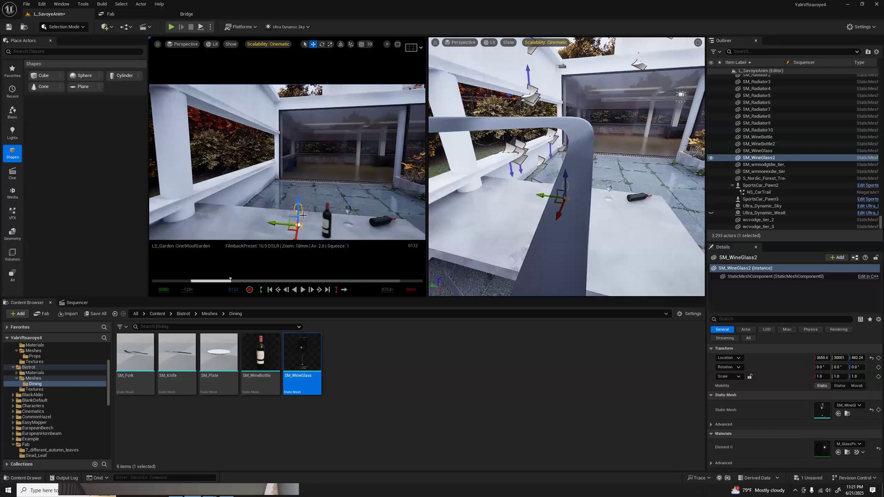
pyautogui.press('Escape')
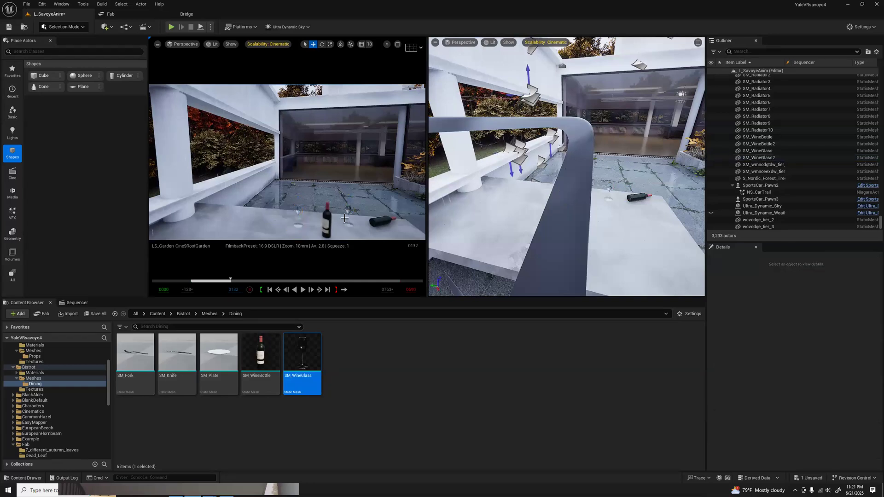
pyautogui.click(348, 211)
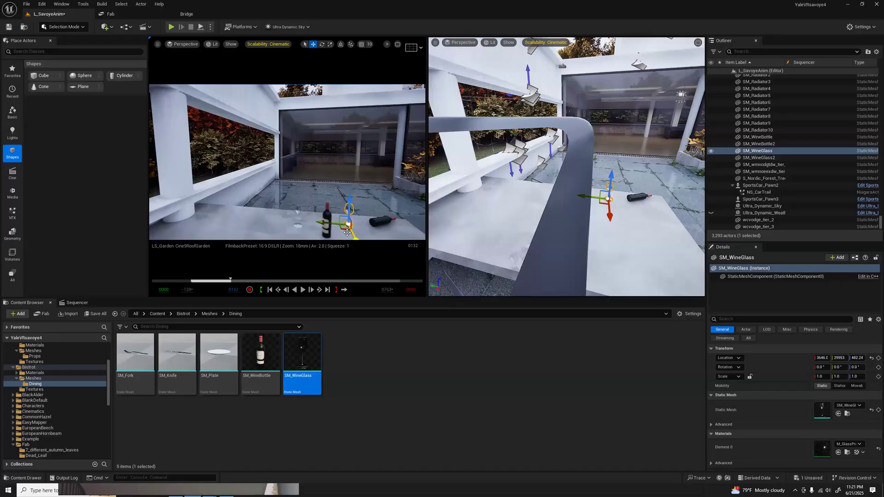
pyautogui.moveTo(352, 237); pyautogui.dragTo(388, 235)
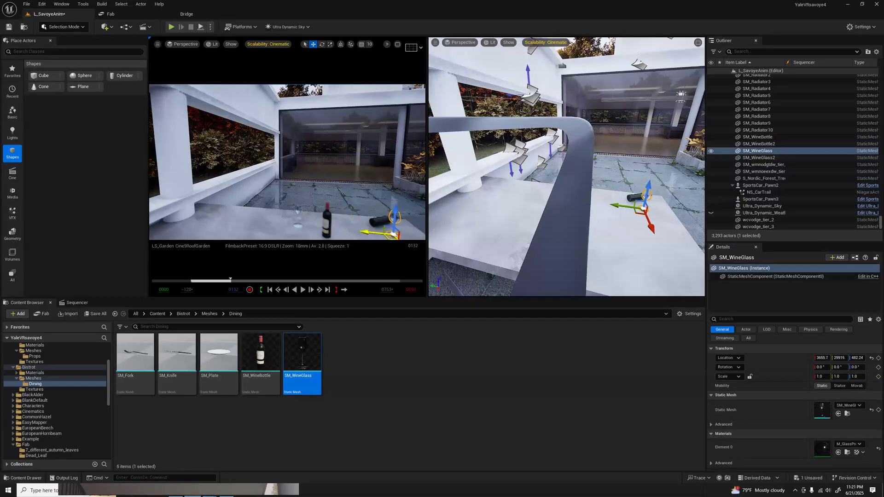
pyautogui.moveTo(650, 227); pyautogui.dragTo(659, 243)
pyautogui.press('Escape')
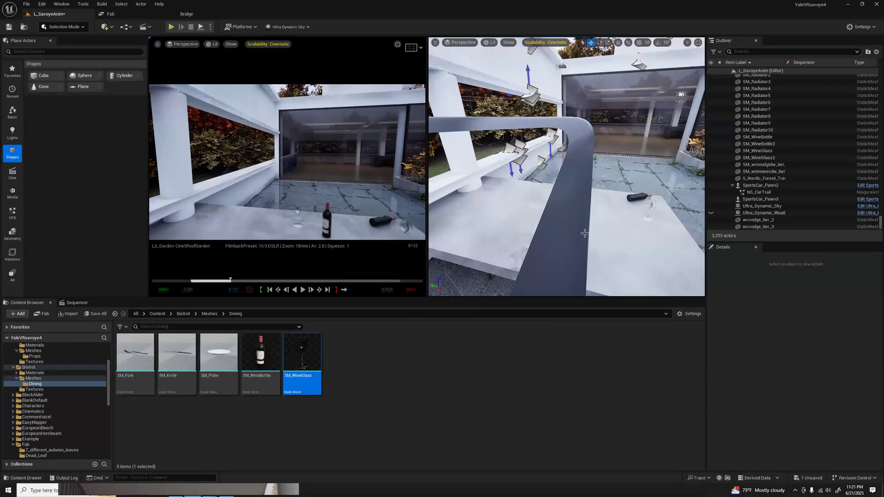
# Nudge the wine glass by the lying bottle so it stands close in front of the bottle
pyautogui.click(650, 208)
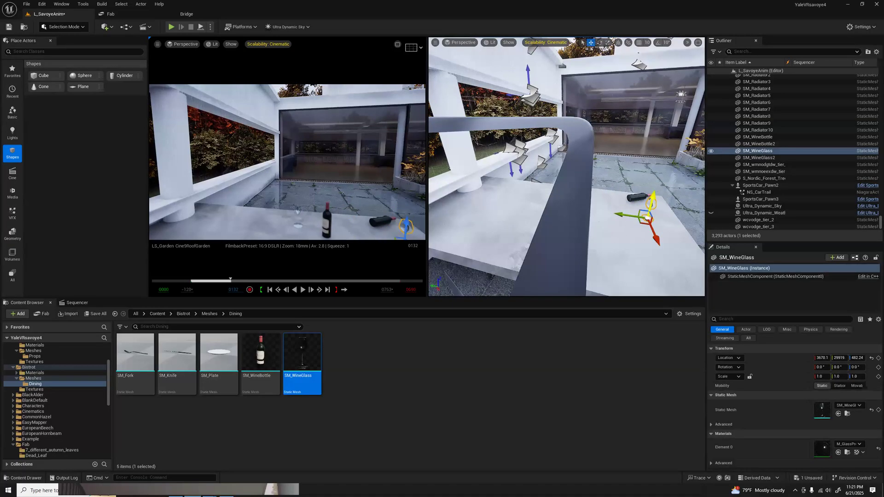
pyautogui.moveTo(612, 215); pyautogui.dragTo(605, 216)
pyautogui.press('Escape')
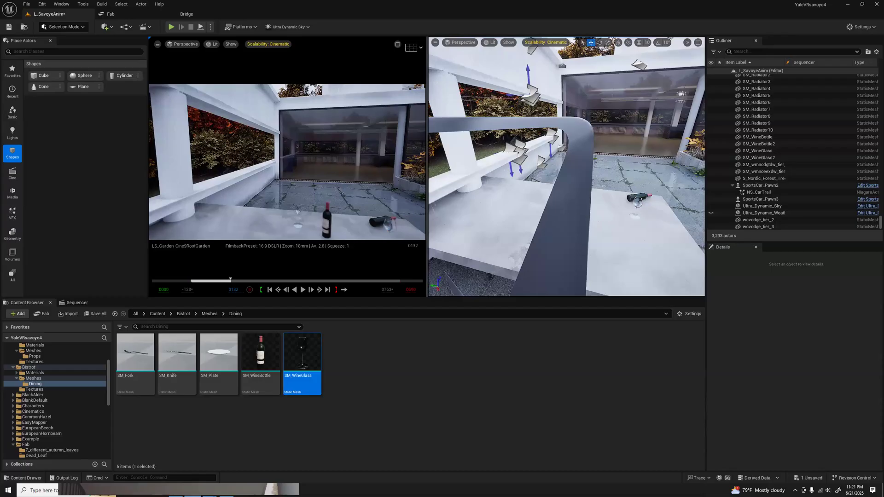
pyautogui.click(638, 202)
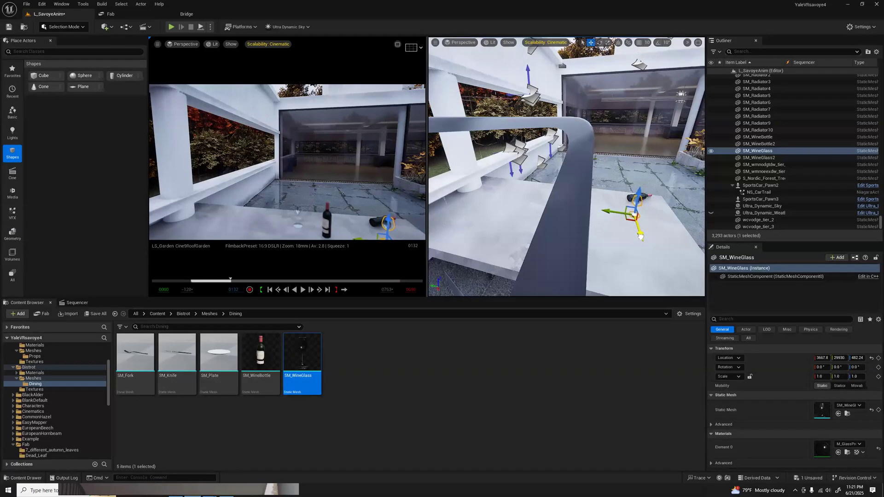
pyautogui.press('Escape')
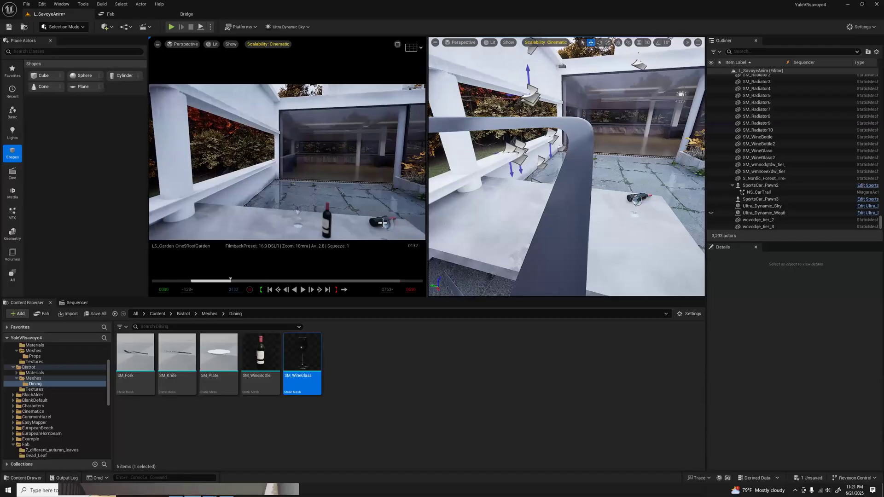
# Move the other wine glass along the table into the gap between the standing and lying wine bottles
pyautogui.click(297, 216)
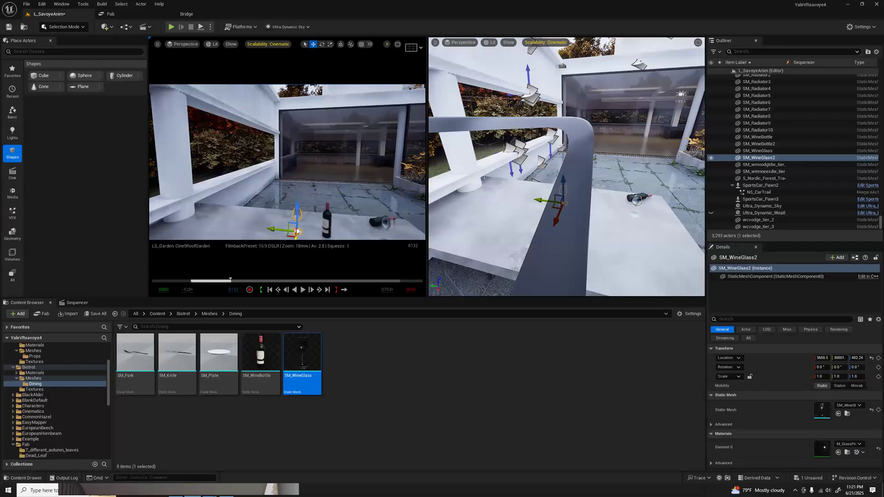
pyautogui.moveTo(273, 227); pyautogui.dragTo(303, 232)
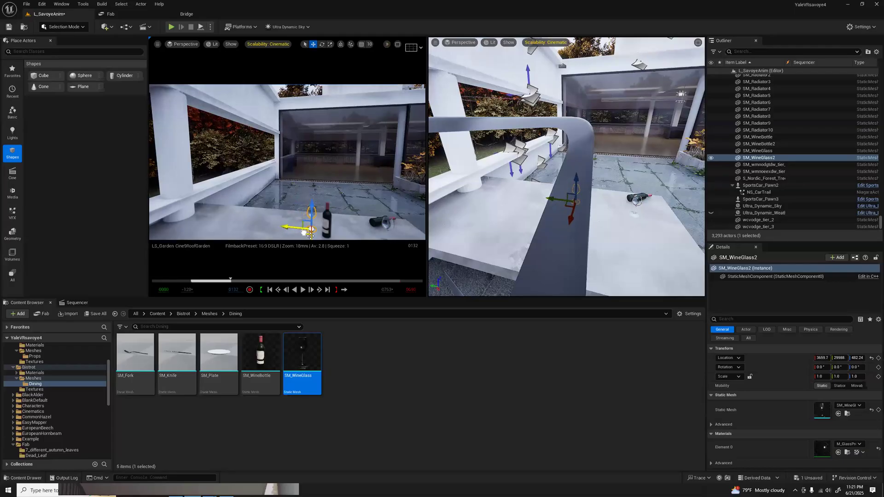
pyautogui.press('Escape')
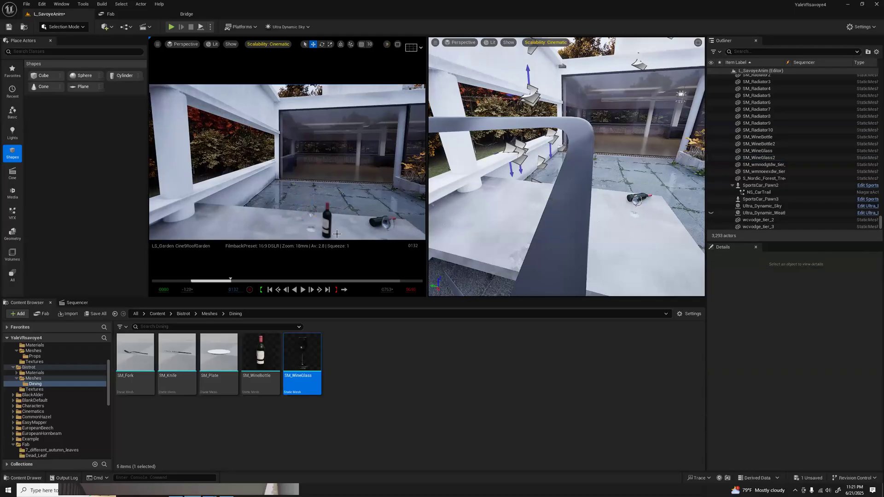
pyautogui.click(308, 230)
pyautogui.moveTo(308, 229); pyautogui.dragTo(347, 228)
pyautogui.press('Escape')
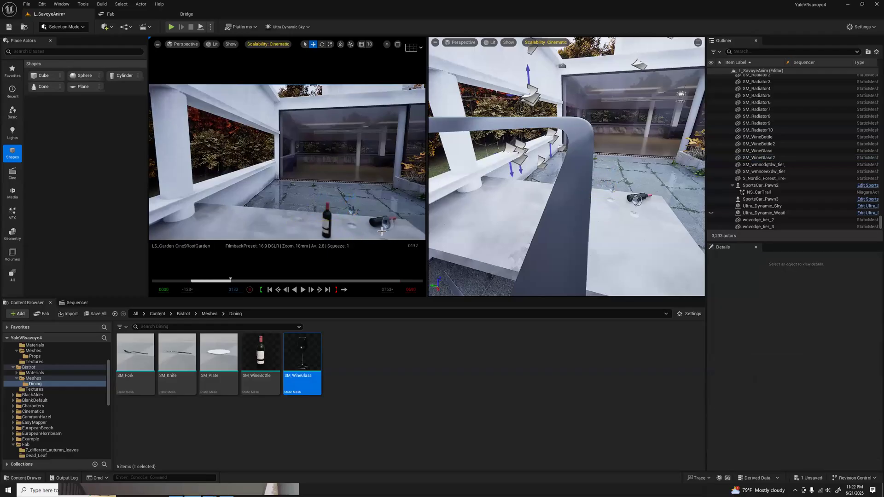
# Place SM_Plate on the table in the shot at frame 0124 and scale it uniformly to about 1.92
pyautogui.moveTo(230, 281)
pyautogui.mouseDown()
pyautogui.moveTo(216, 285)
pyautogui.moveTo(226, 287)
pyautogui.mouseUp()
pyautogui.moveTo(201, 354); pyautogui.dragTo(293, 229)
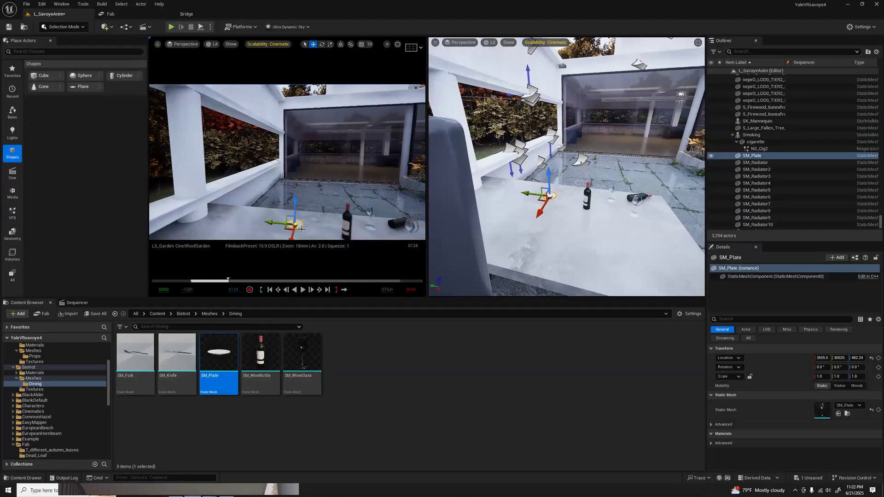
pyautogui.press('e')
pyautogui.press('r')
pyautogui.moveTo(295, 224); pyautogui.dragTo(312, 218)
pyautogui.click(291, 272)
# Place SM_Knife and two SM_Fork props on the table around the plate
pyautogui.moveTo(181, 354); pyautogui.dragTo(318, 226)
pyautogui.moveTo(135, 352); pyautogui.dragTo(327, 227)
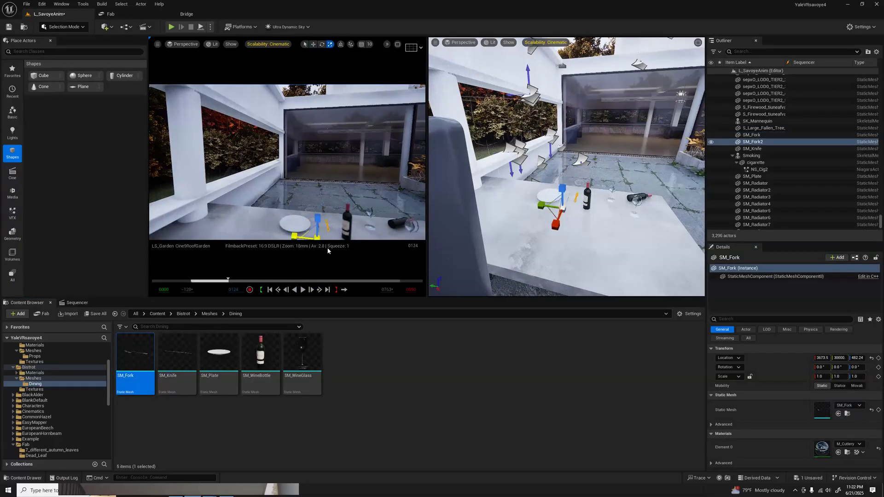
pyautogui.press('Escape')
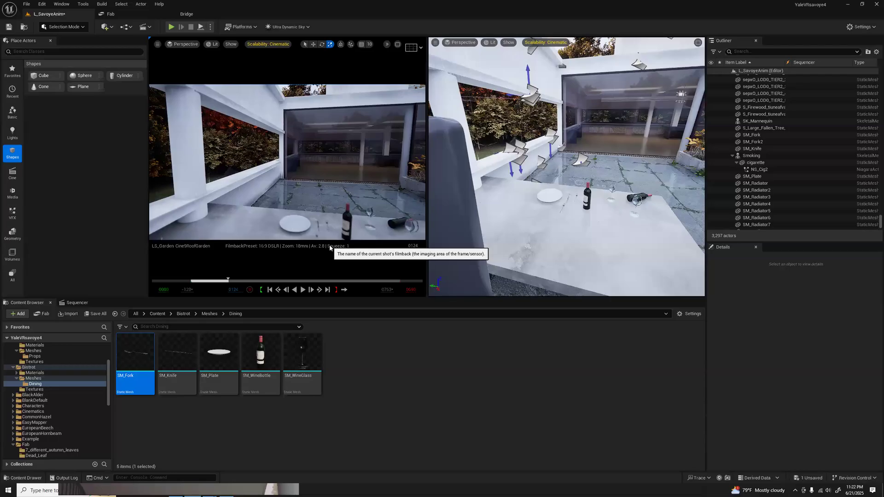
# Rotate the fork between the plate and the standing bottle around Z so it lies at a casual angle
pyautogui.click(328, 225)
pyautogui.press('w')
pyautogui.press('e')
pyautogui.moveTo(294, 233); pyautogui.dragTo(366, 228)
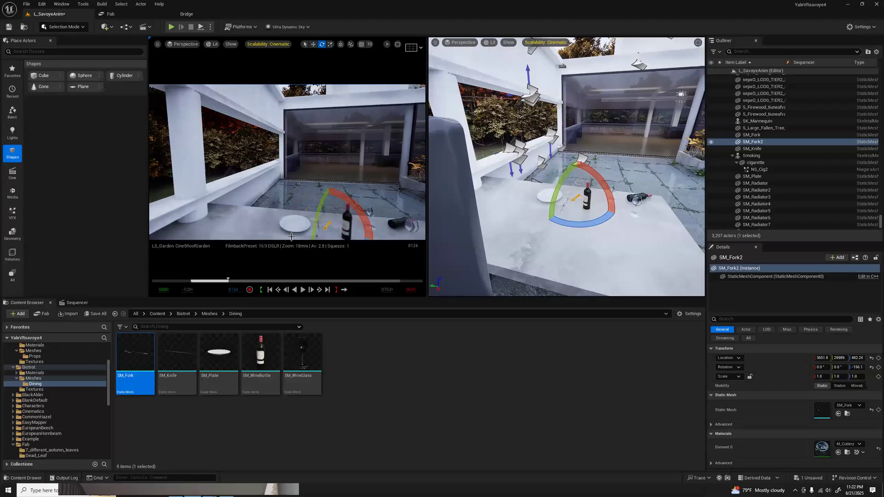
pyautogui.press('Escape')
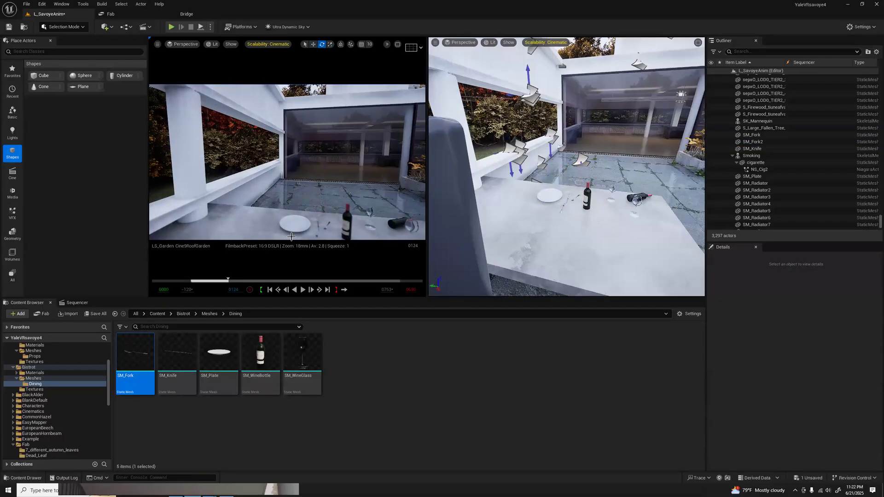
# Open the SM_WineBottle mesh for editing, check its collision options and editor commands, and close it
pyautogui.click(398, 219)
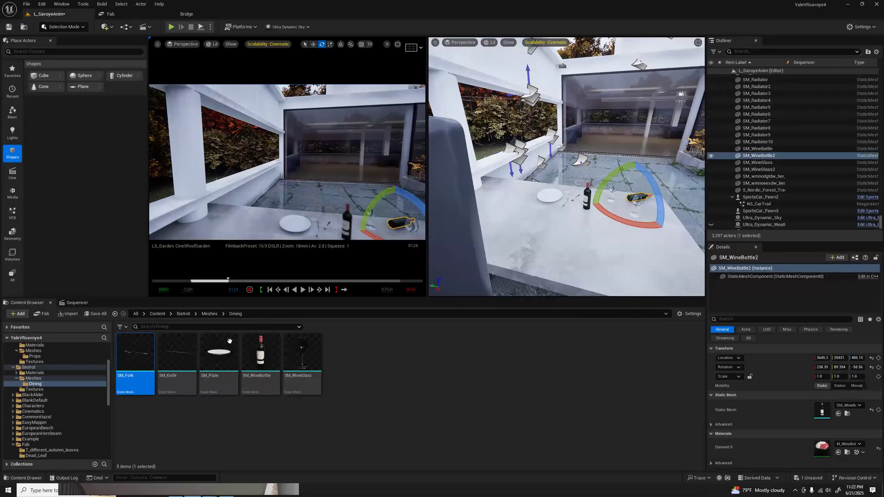
pyautogui.click(263, 352)
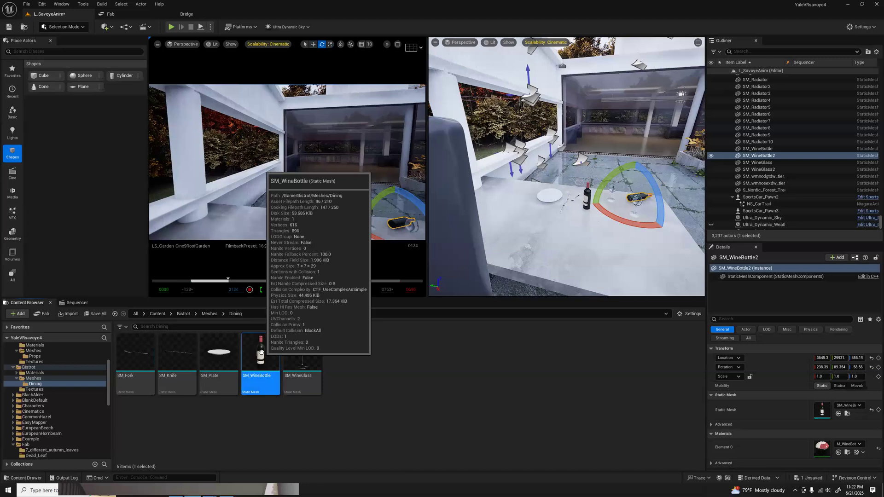
pyautogui.doubleClick(261, 352)
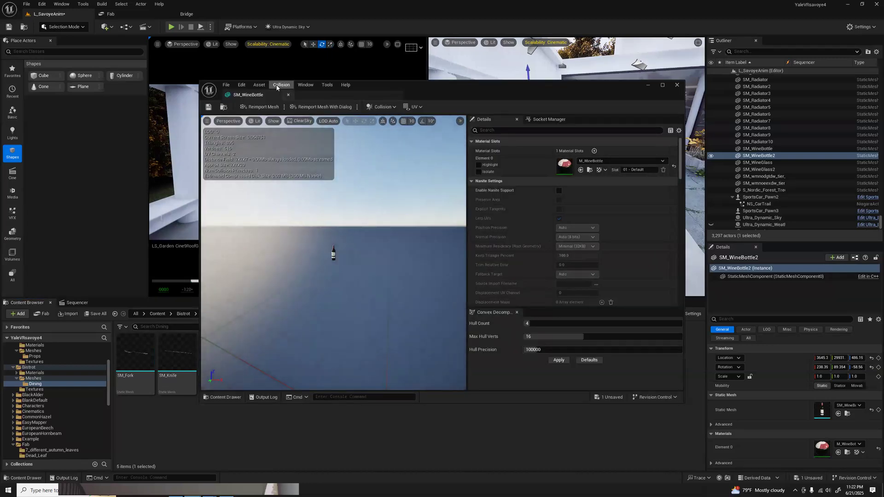
pyautogui.click(390, 107)
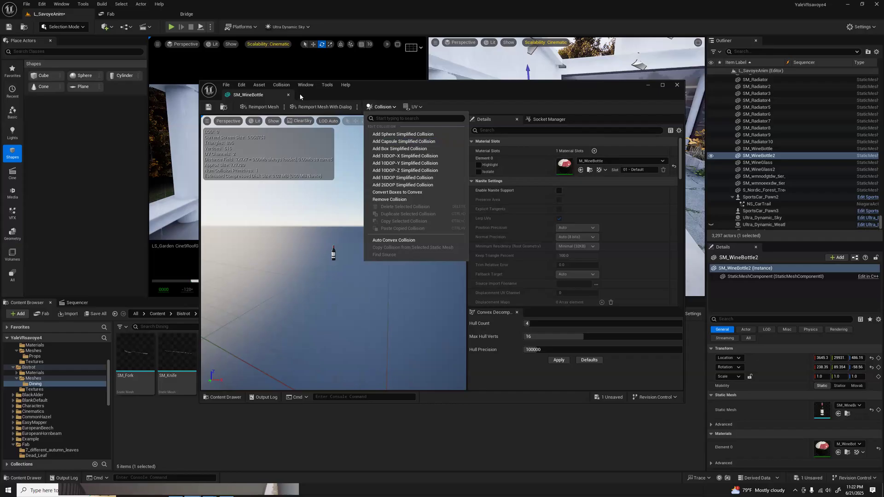
pyautogui.click(328, 98)
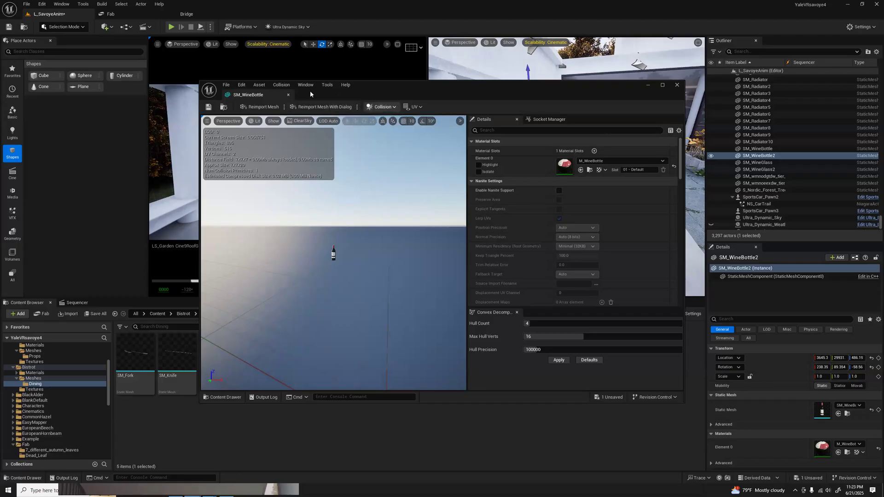
pyautogui.click(282, 85)
pyautogui.moveTo(308, 87)
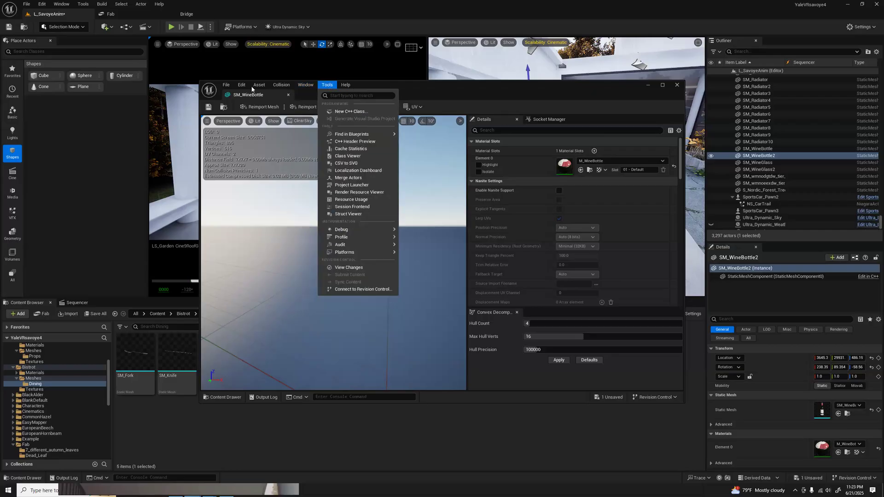
pyautogui.click(228, 86)
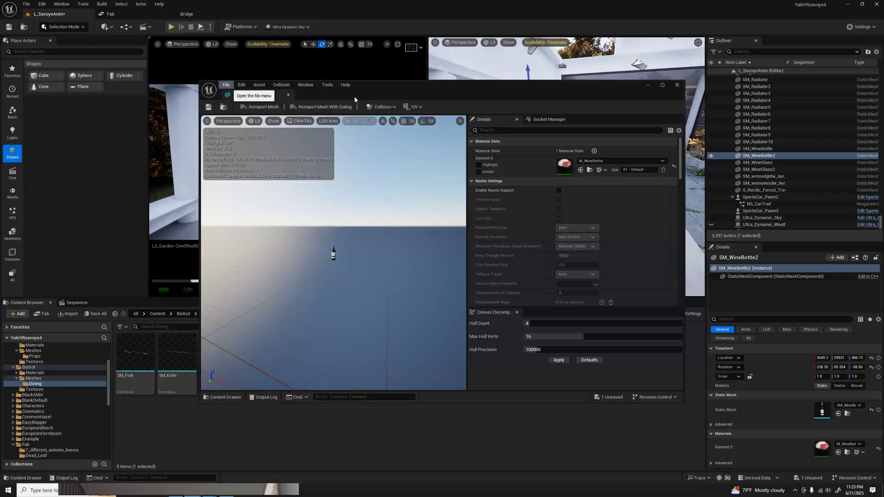
pyautogui.click(676, 85)
pyautogui.click(490, 117)
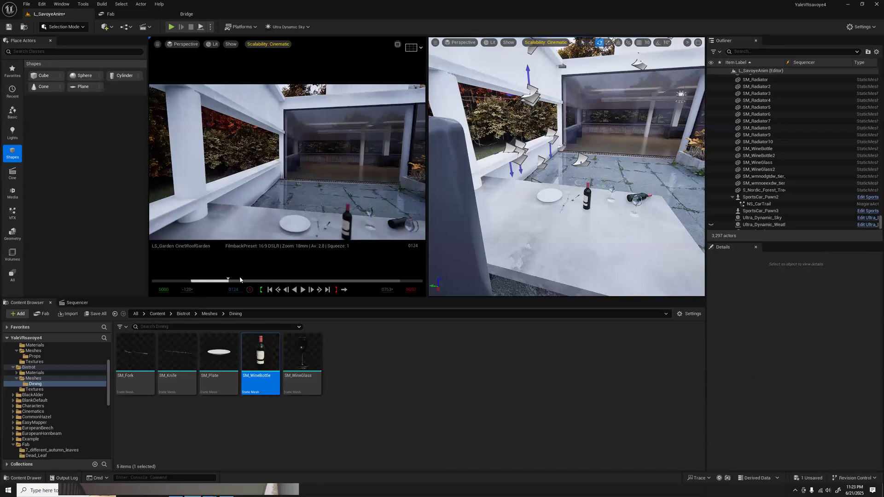
# Preview the garden shot at frame 0011 and slide the plate about 5 units along the table toward the cutlery
pyautogui.moveTo(228, 279); pyautogui.dragTo(178, 280)
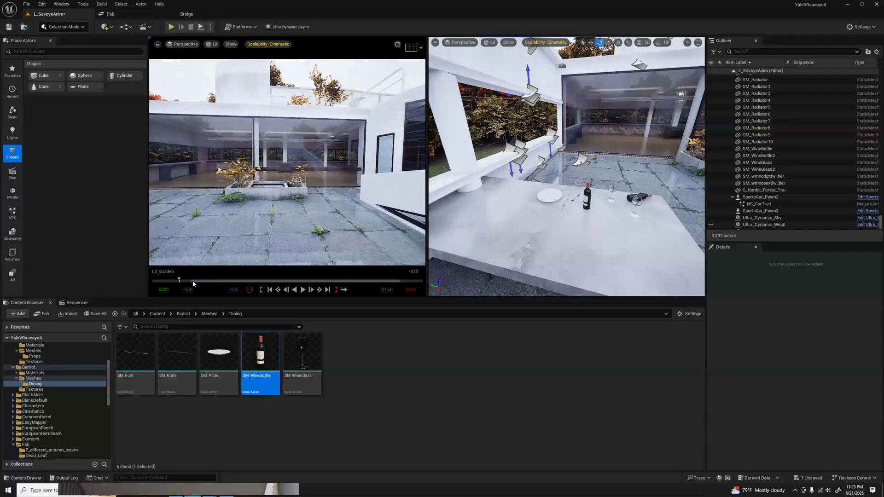
pyautogui.click(192, 280)
pyautogui.click(560, 199)
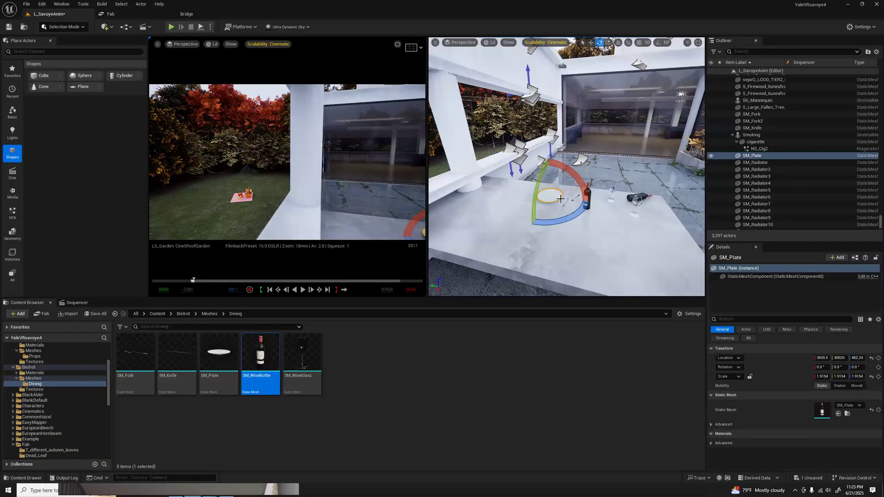
pyautogui.press('w')
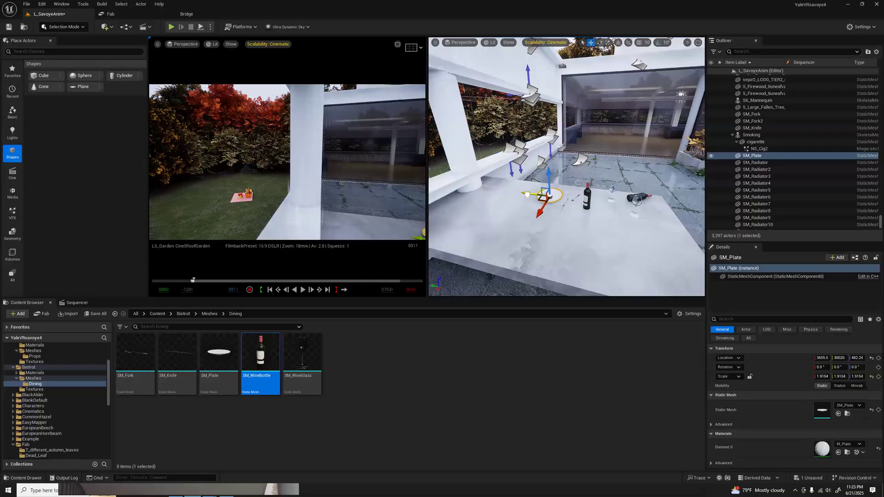
pyautogui.moveTo(527, 194); pyautogui.dragTo(531, 195)
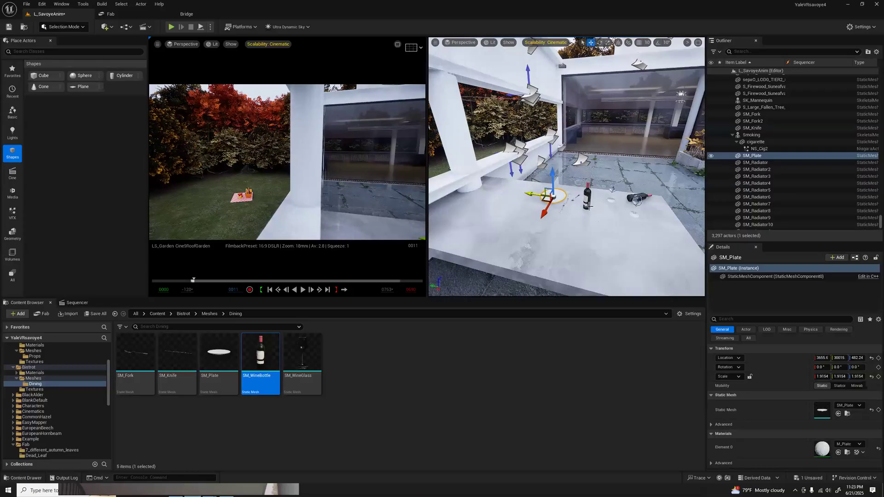
pyautogui.press('Escape')
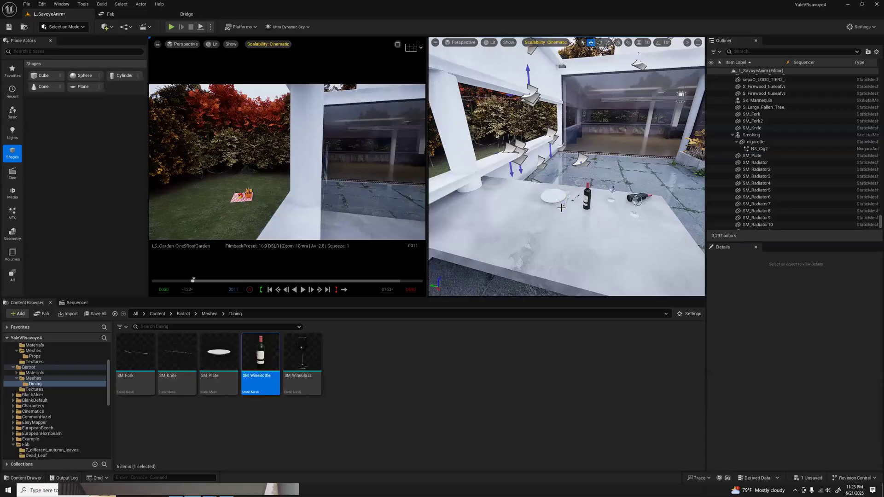
# Move the fork beside the plate onto the plate, rotate it to about 45° around Z, and raise it slightly
pyautogui.click(561, 208)
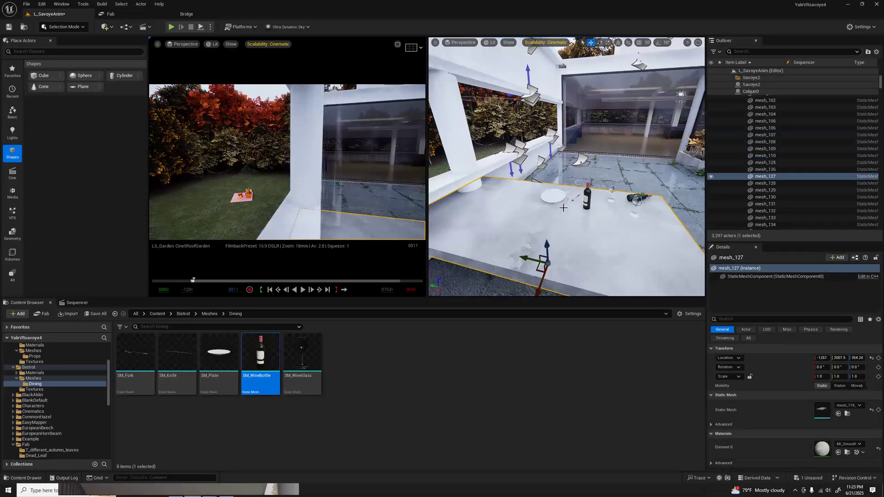
pyautogui.press('w')
pyautogui.moveTo(555, 222)
pyautogui.mouseDown(button='right')
pyautogui.moveTo(556, 230)
pyautogui.moveTo(555, 223)
pyautogui.mouseUp(button='right')
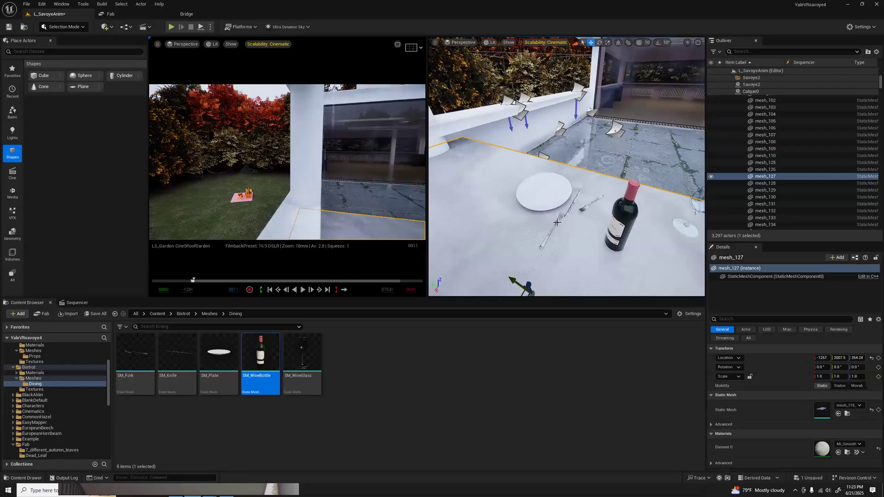
pyautogui.click(557, 222)
pyautogui.moveTo(557, 223); pyautogui.dragTo(544, 193)
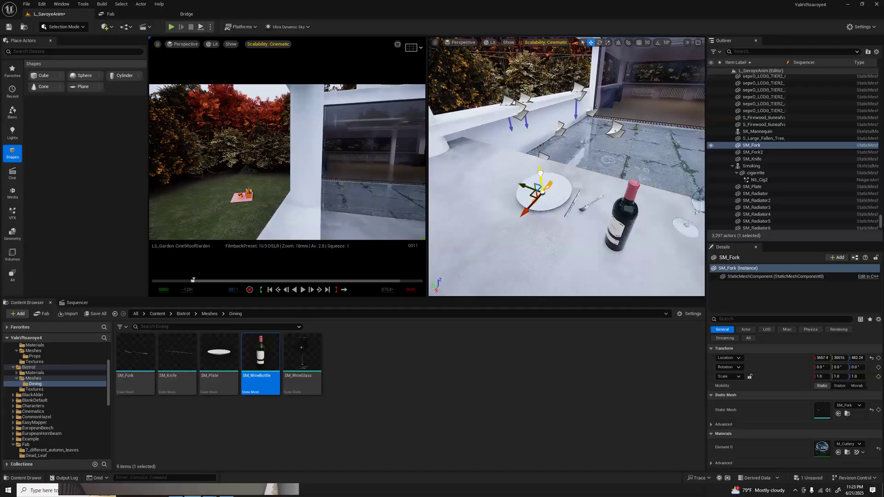
pyautogui.press('e')
pyautogui.moveTo(536, 220); pyautogui.dragTo(499, 206)
pyautogui.press('w')
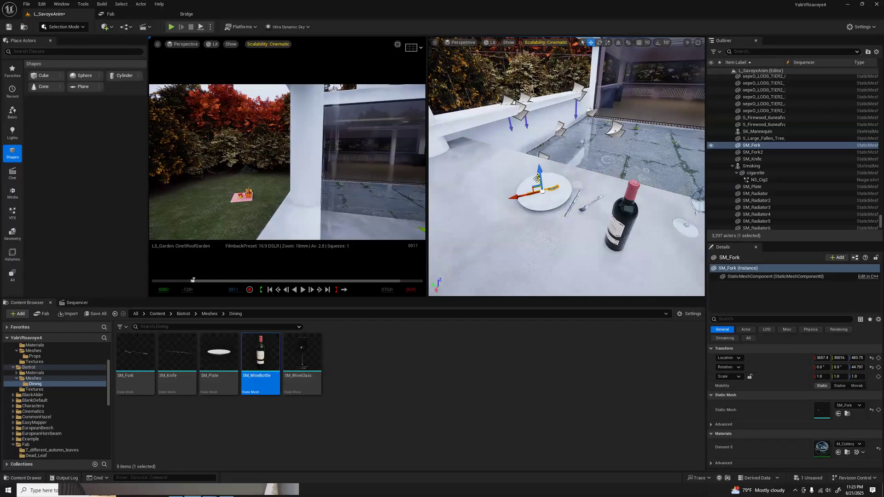
# Slide the fork on the plate toward the plate's near rim, fine-tune its placement, and preview the garden shot at frame 0117
pyautogui.moveTo(511, 197)
pyautogui.mouseDown()
pyautogui.moveTo(517, 207)
pyautogui.moveTo(502, 211)
pyautogui.mouseUp()
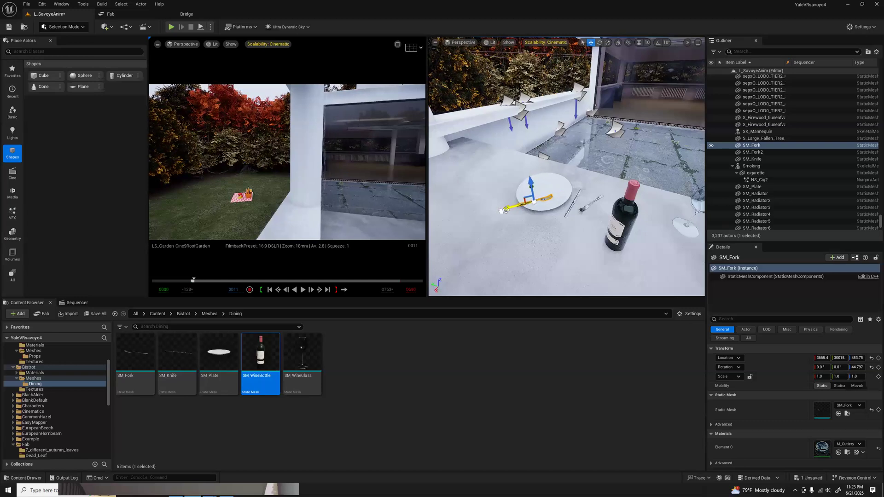
pyautogui.press('Escape')
pyautogui.click(547, 198)
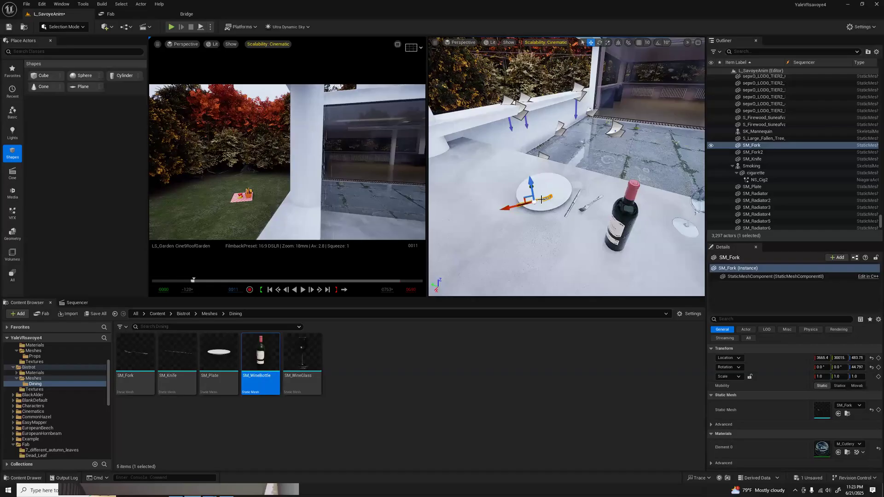
pyautogui.press('e')
pyautogui.moveTo(502, 188); pyautogui.dragTo(487, 213)
pyautogui.press('w')
pyautogui.moveTo(533, 185); pyautogui.dragTo(533, 186)
pyautogui.click(544, 207)
pyautogui.press('Escape')
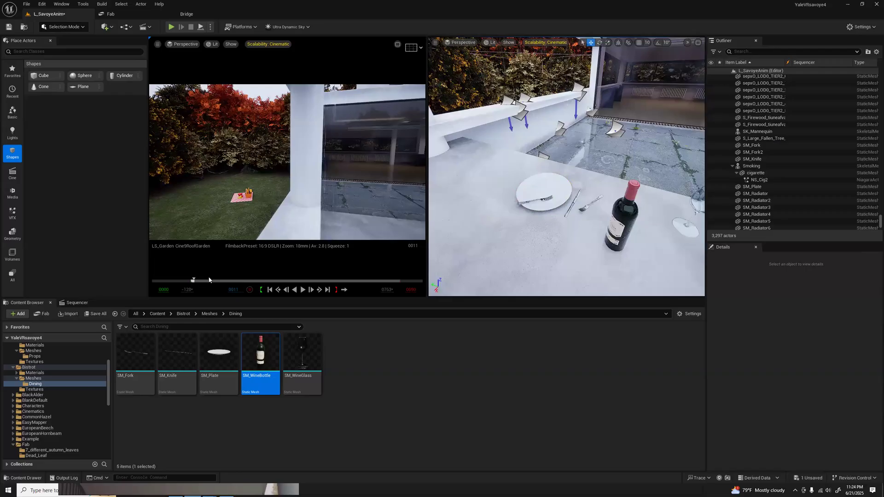
pyautogui.moveTo(193, 280); pyautogui.dragTo(226, 280)
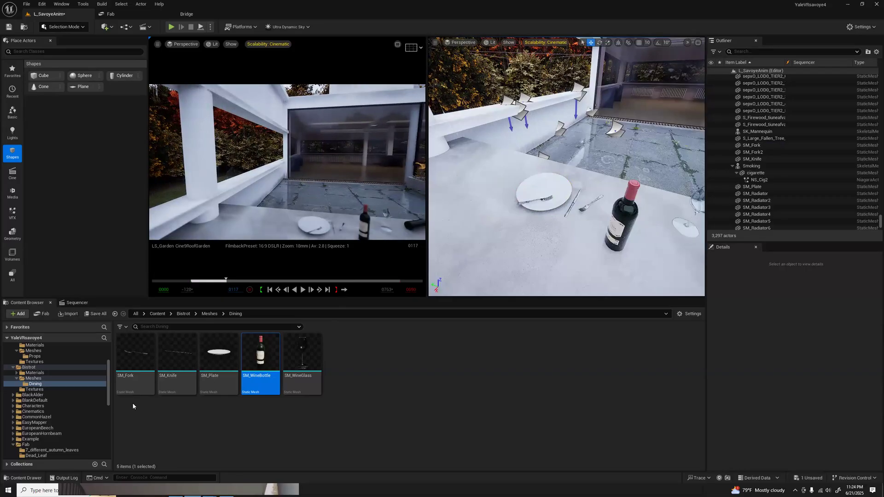
# Search the Fab marketplace for FOOD and limit the results to free 3D products
pyautogui.click(190, 14)
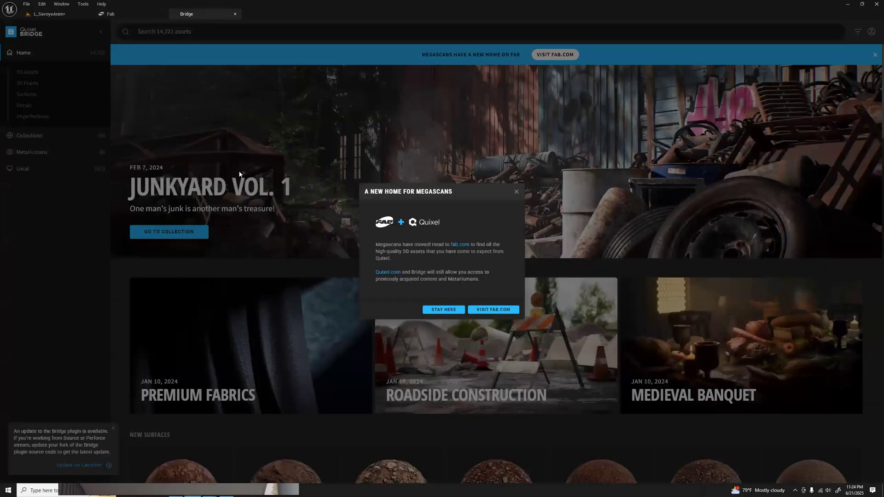
pyautogui.click(443, 309)
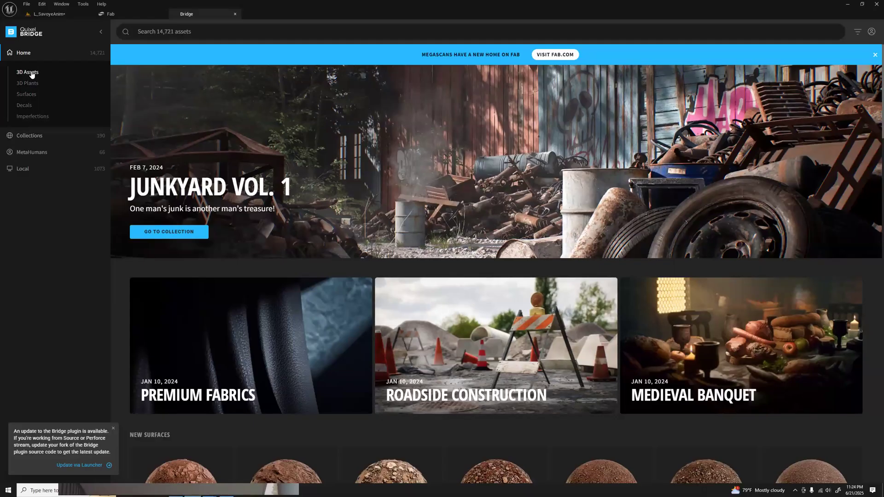
pyautogui.click(131, 14)
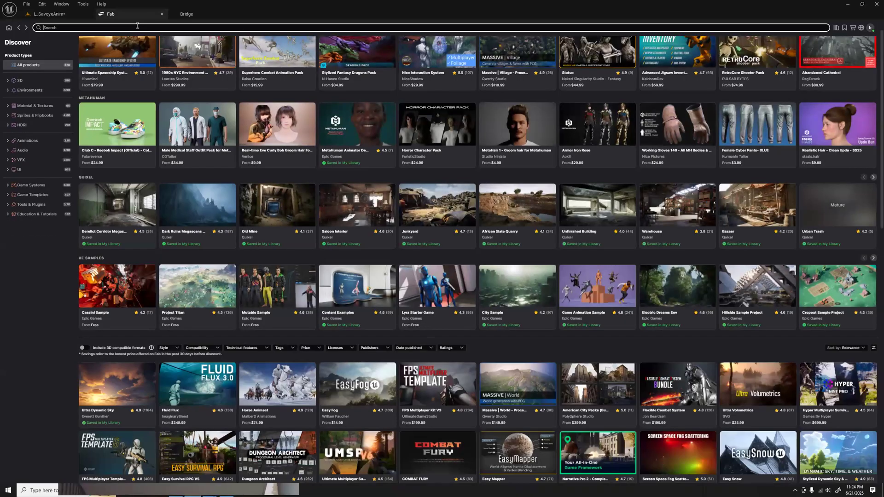
pyautogui.write('FOOD')
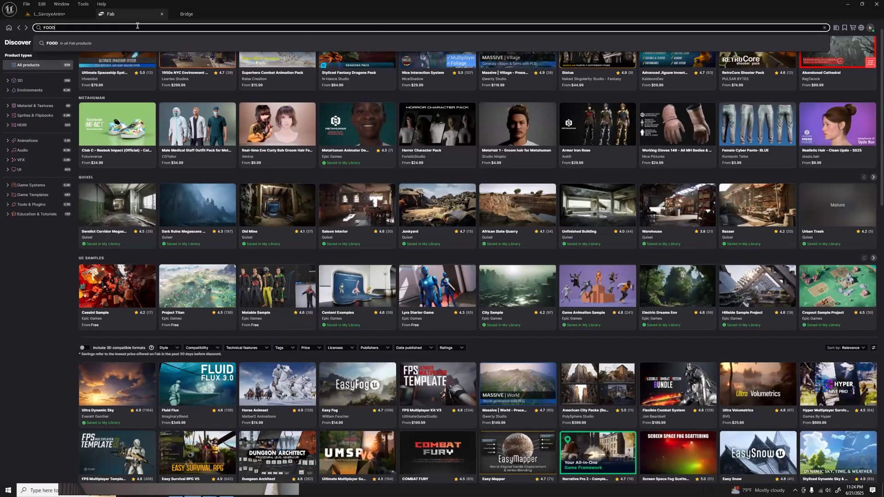
pyautogui.press('Return')
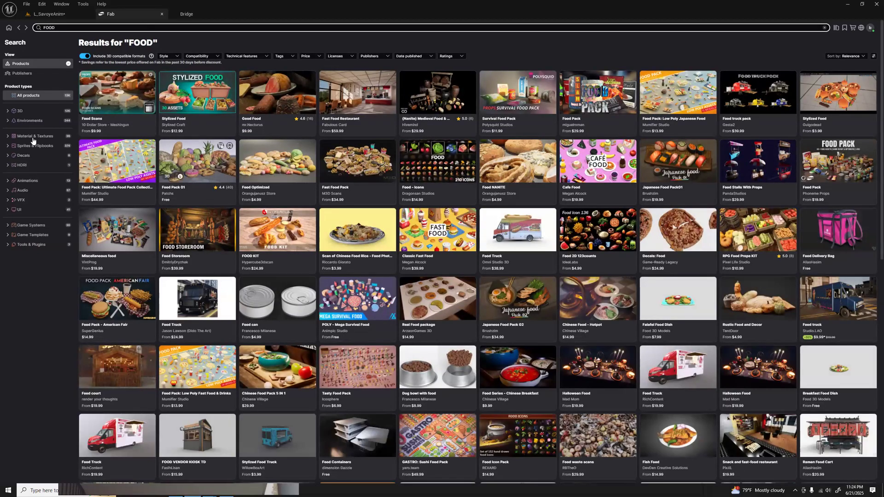
pyautogui.click(21, 111)
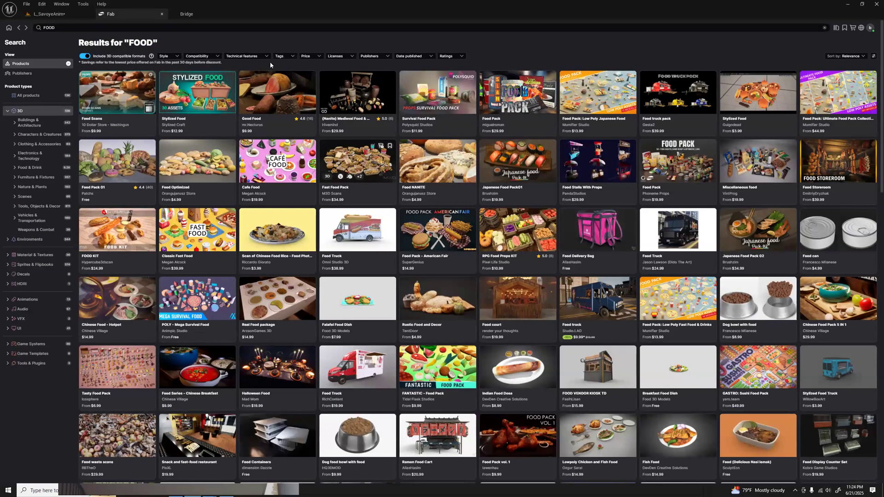
pyautogui.click(318, 57)
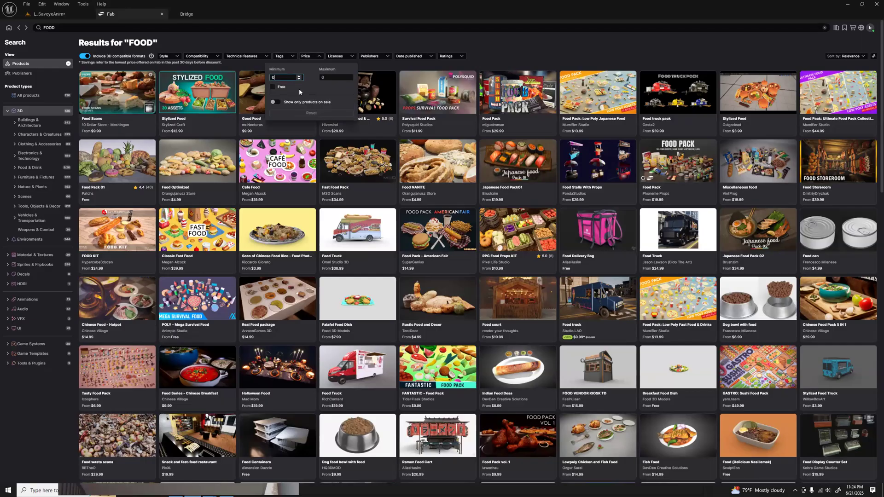
pyautogui.click(280, 89)
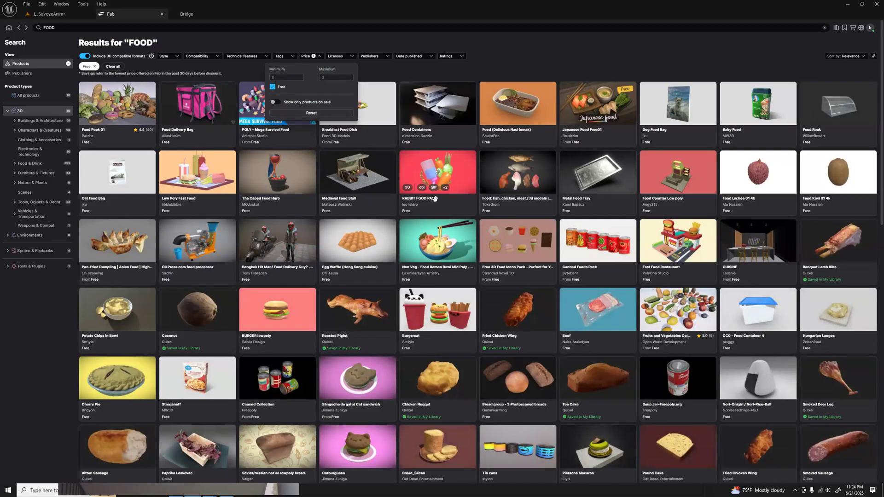
# Examine the free 3D food models in the Fab results for items suited to the roof garden table
pyautogui.scroll(-2, 436, 202)
pyautogui.scroll(-1, 437, 203)
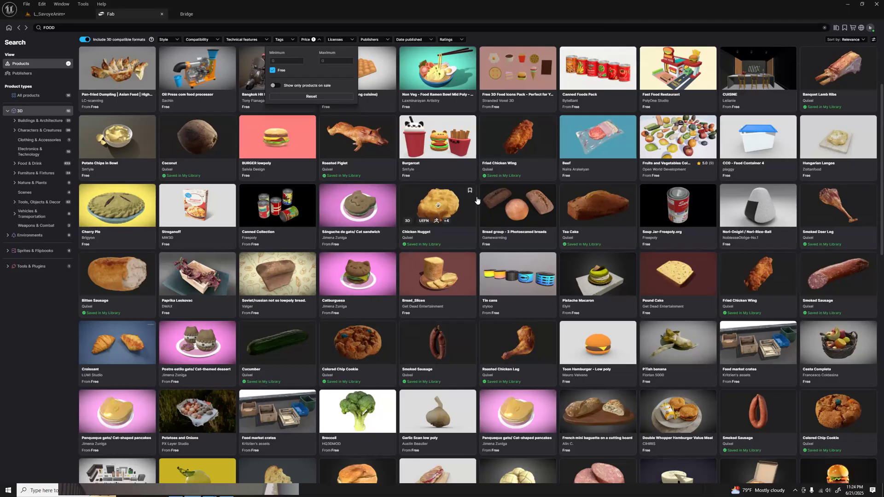
pyautogui.scroll(-1, 522, 205)
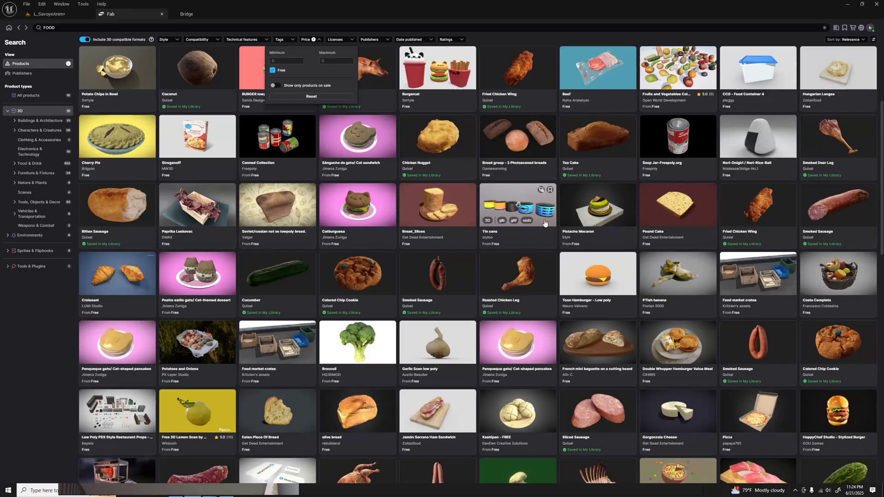
pyautogui.scroll(-1, 556, 251)
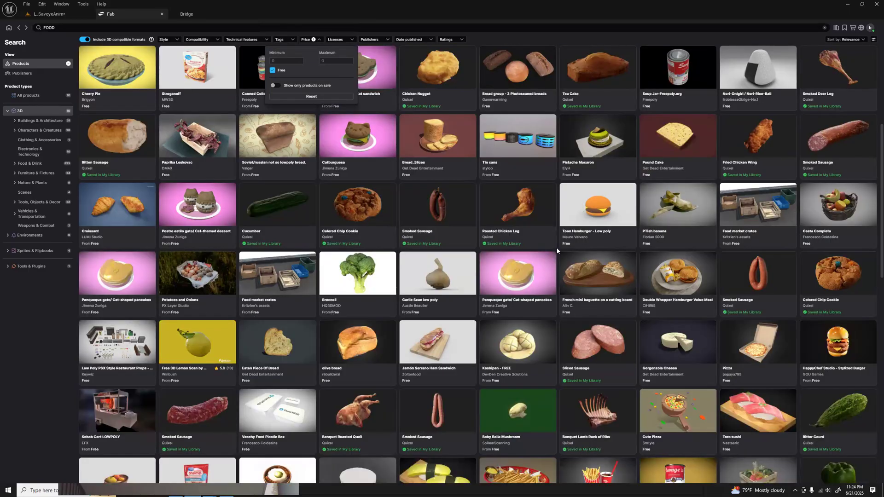
pyautogui.scroll(-1, 557, 250)
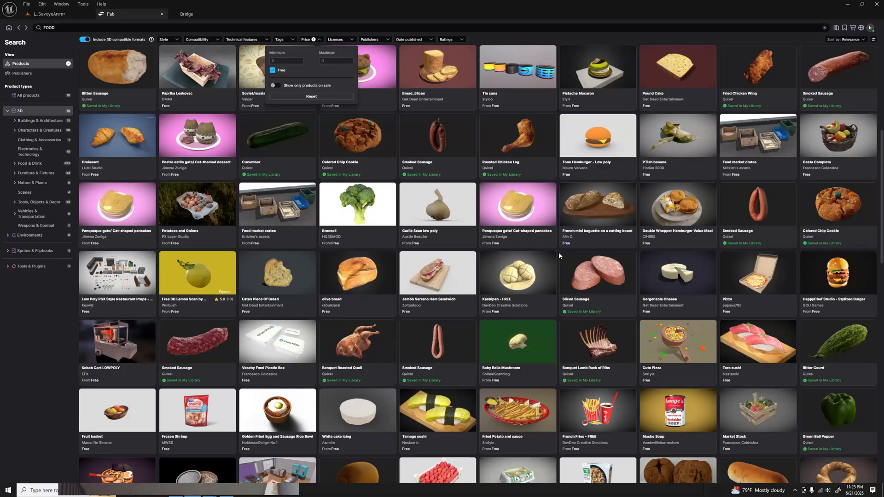
pyautogui.scroll(-1, 559, 254)
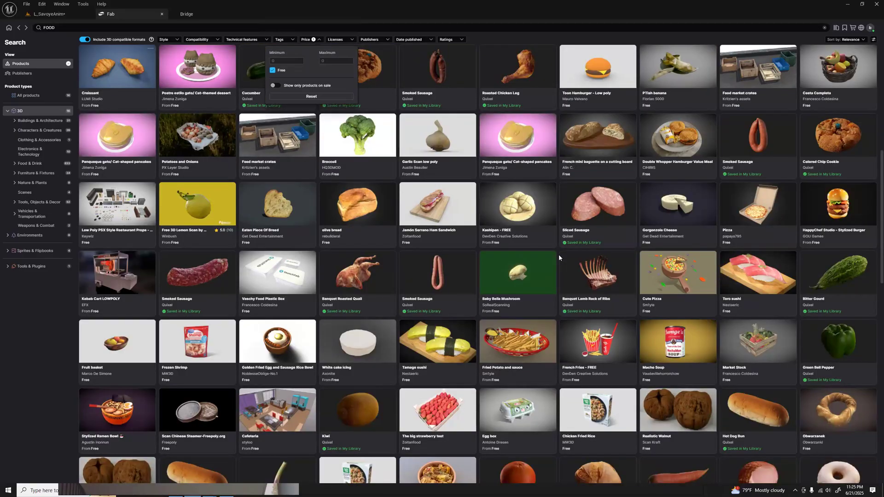
pyautogui.scroll(-1, 559, 254)
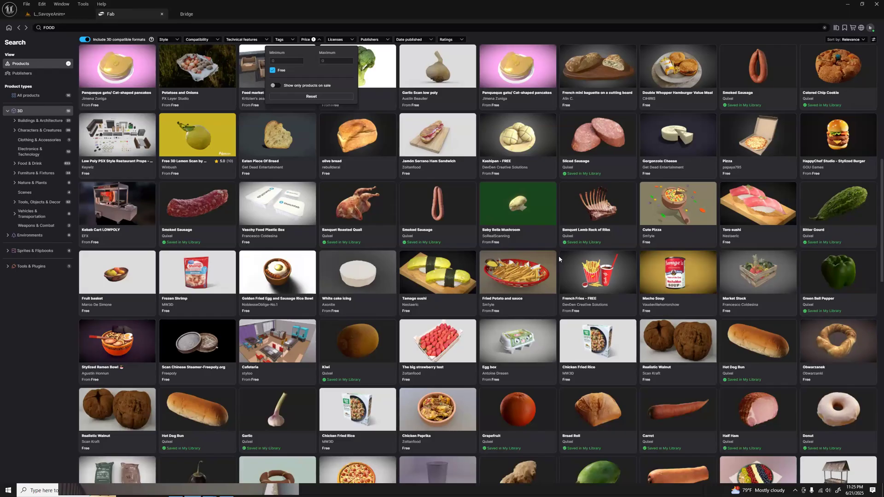
pyautogui.scroll(-1, 559, 260)
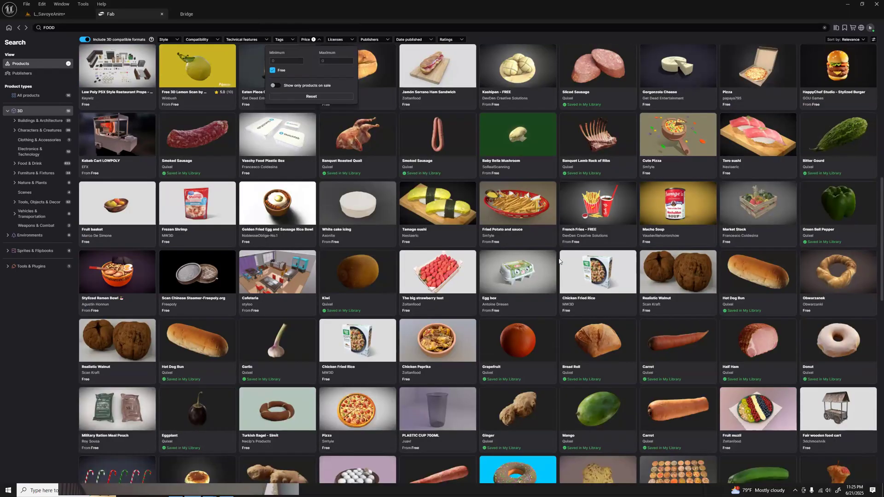
pyautogui.scroll(-1, 558, 261)
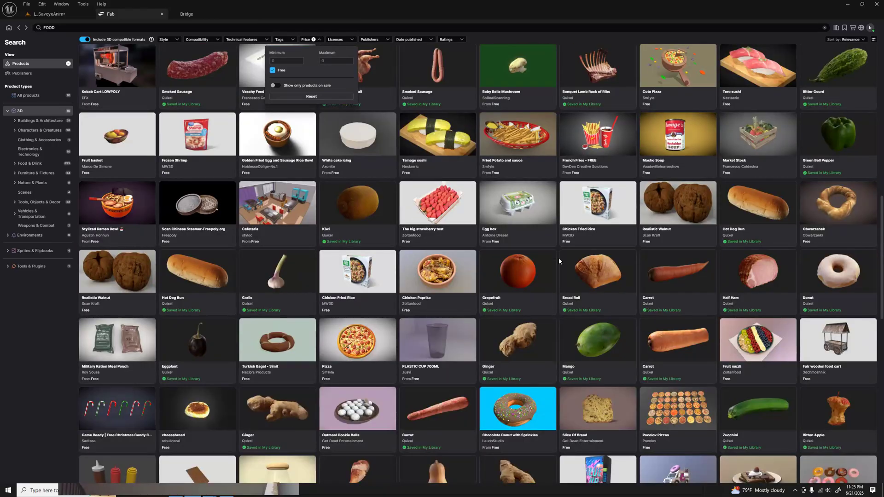
pyautogui.scroll(-1, 558, 261)
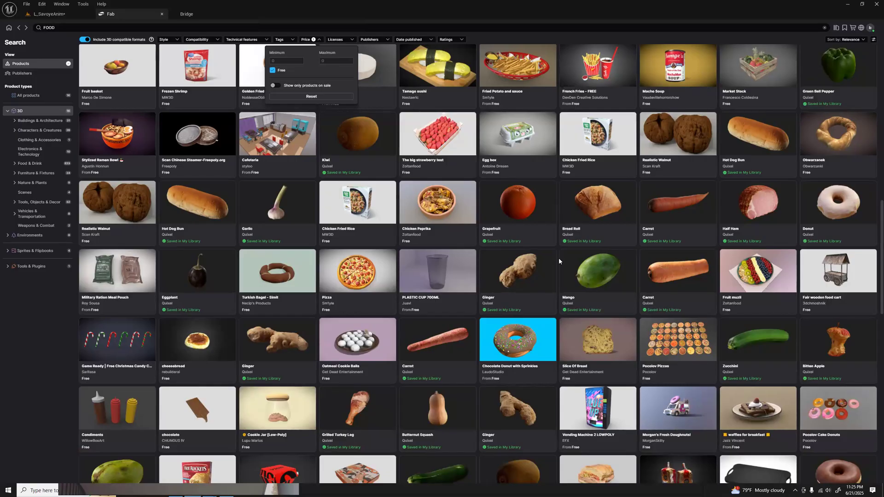
pyautogui.scroll(-1, 559, 262)
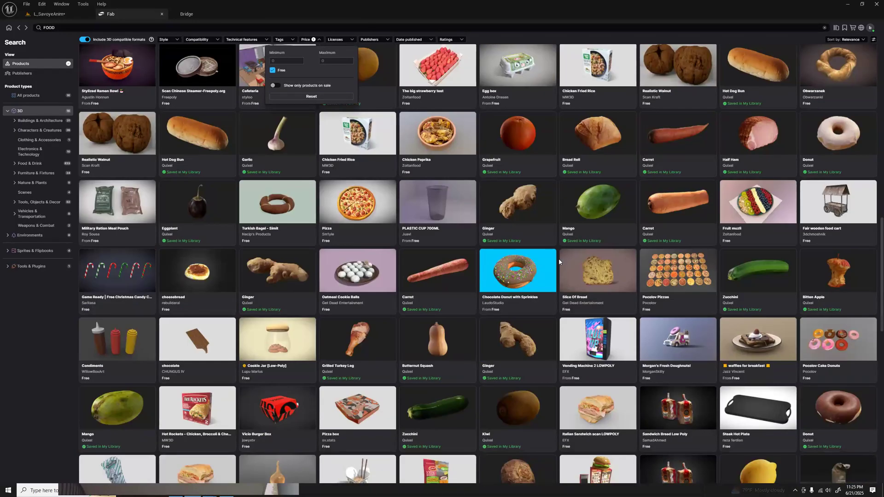
pyautogui.scroll(-1, 559, 261)
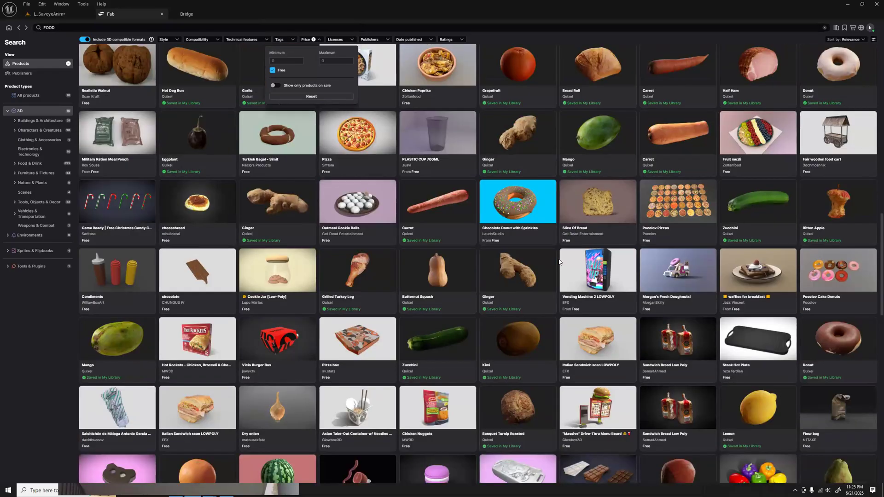
pyautogui.scroll(-1, 559, 262)
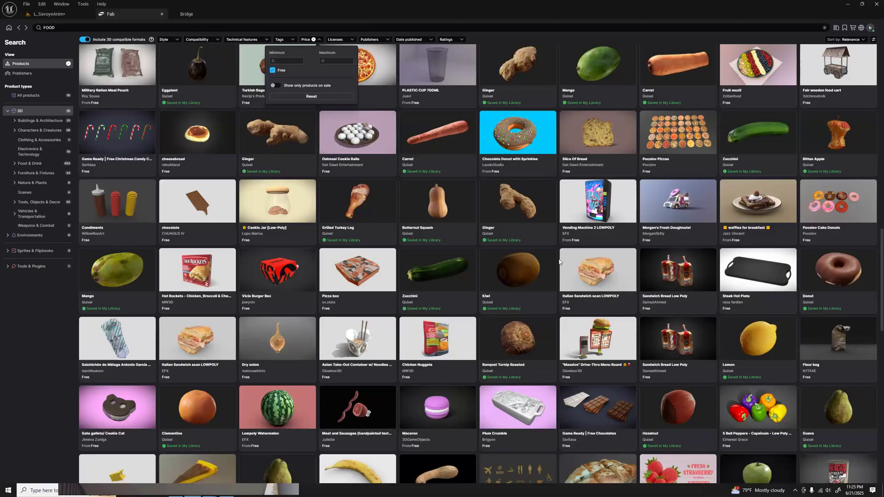
pyautogui.scroll(-1, 559, 262)
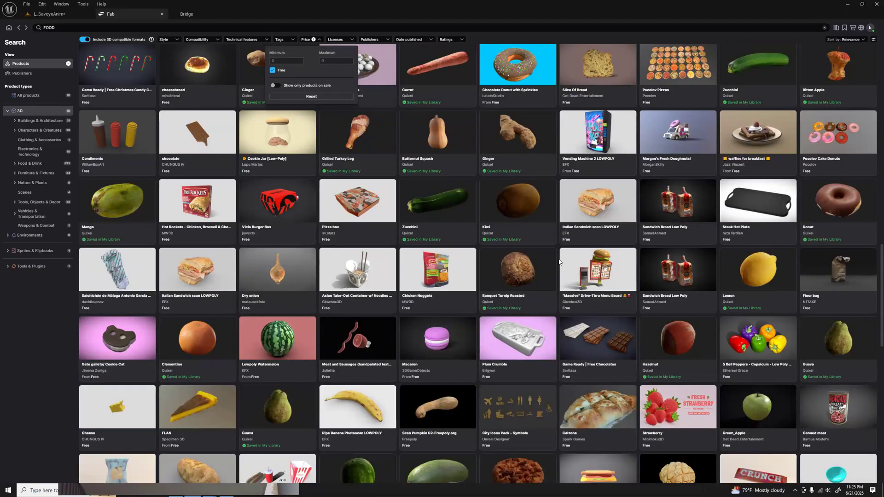
pyautogui.scroll(-1, 558, 261)
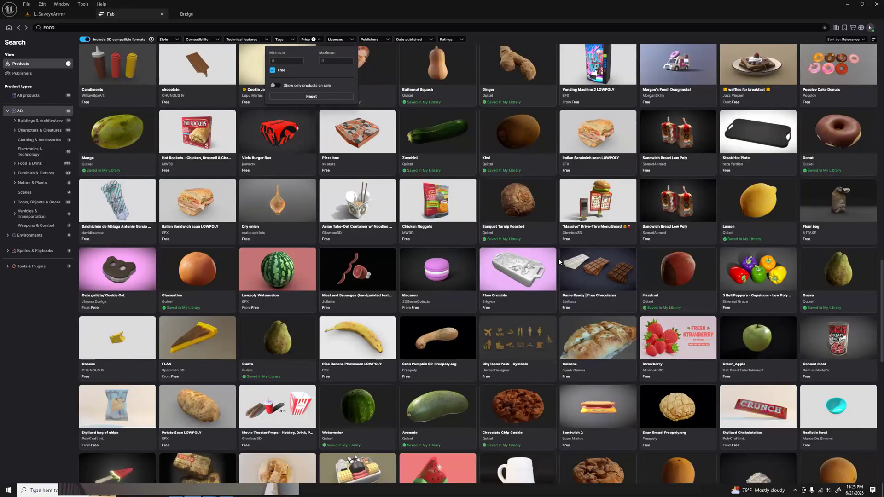
pyautogui.scroll(-1, 559, 262)
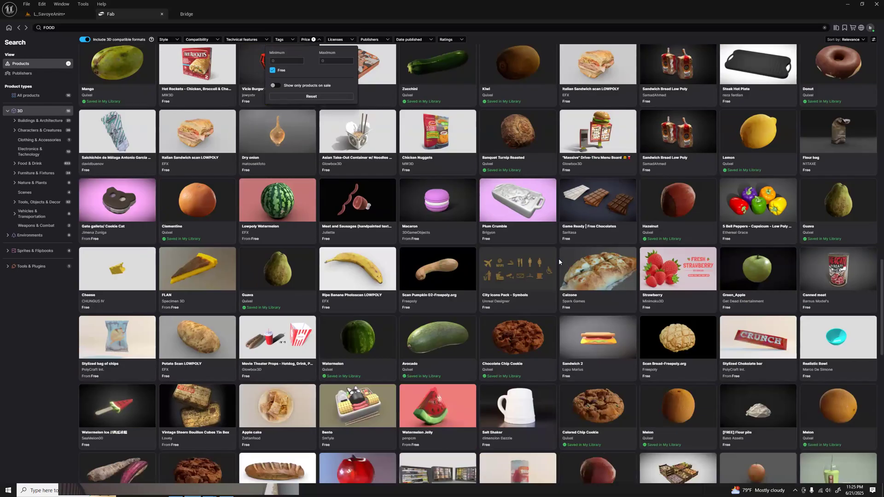
pyautogui.scroll(-1, 559, 261)
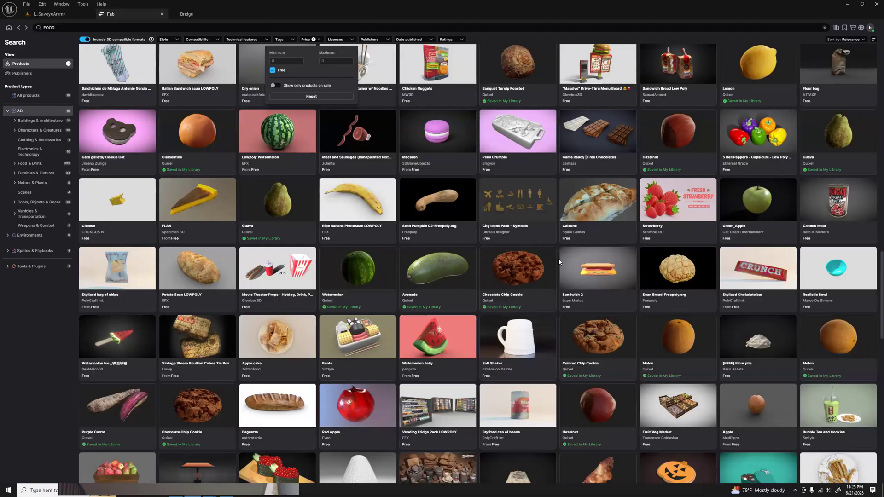
pyautogui.scroll(6, 559, 262)
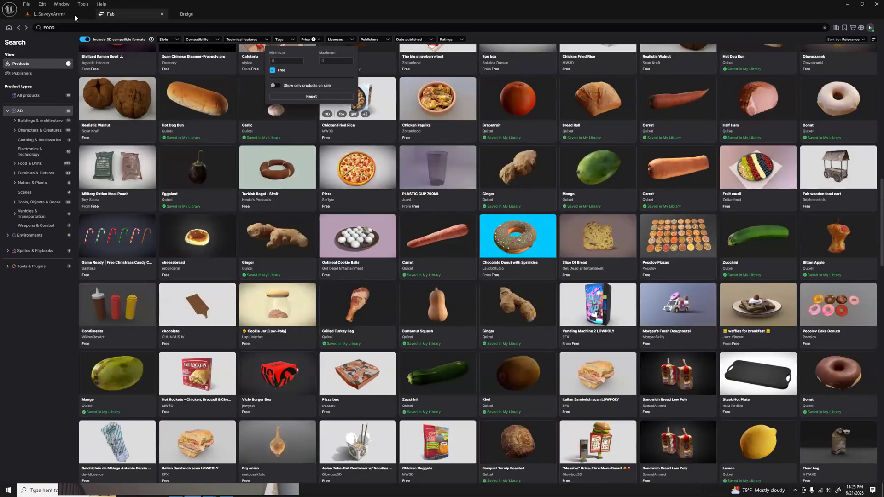
# In the L_SavoyeAnim level, preview the garden shot at frame 0036 and set BP_GlobalFoliageActor_UE5's Health to about 2.61
pyautogui.click(68, 14)
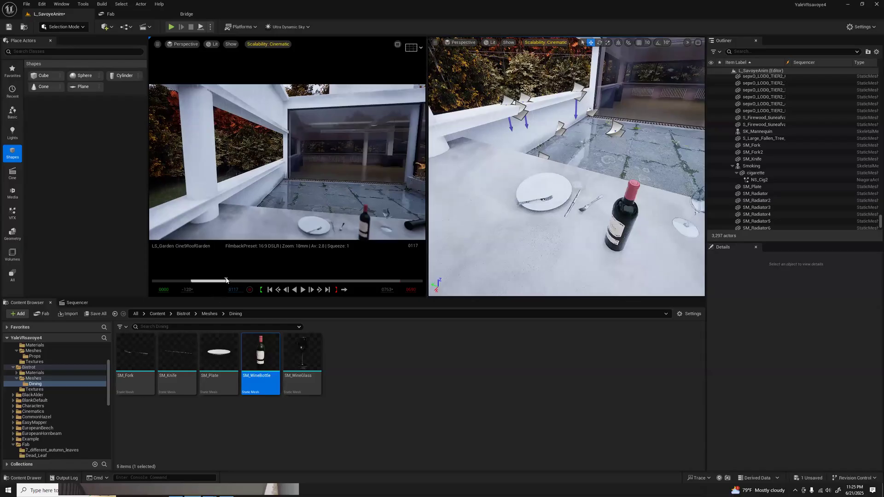
pyautogui.moveTo(223, 281); pyautogui.dragTo(203, 278)
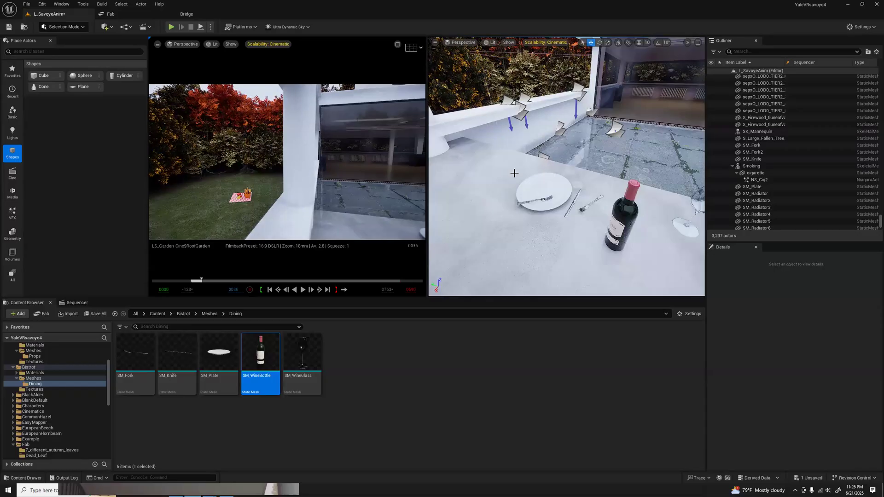
pyautogui.moveTo(545, 157); pyautogui.dragTo(676, 168, button='right')
pyautogui.press('e')
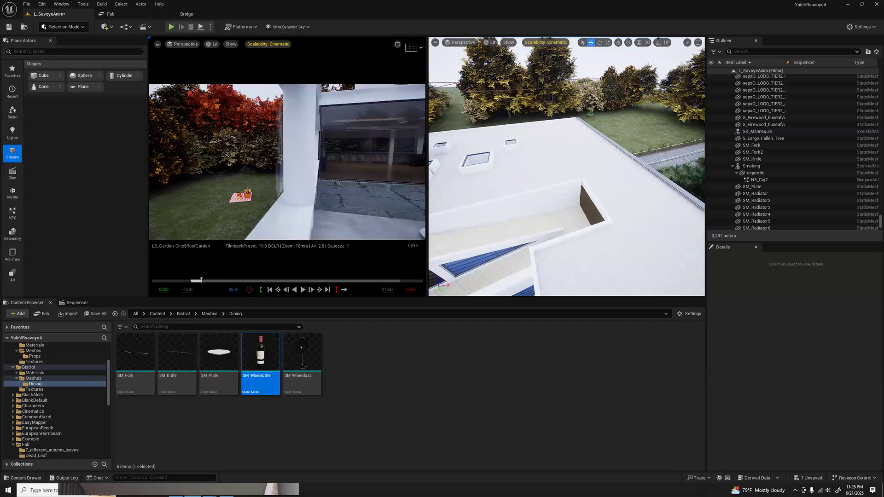
pyautogui.click(590, 115)
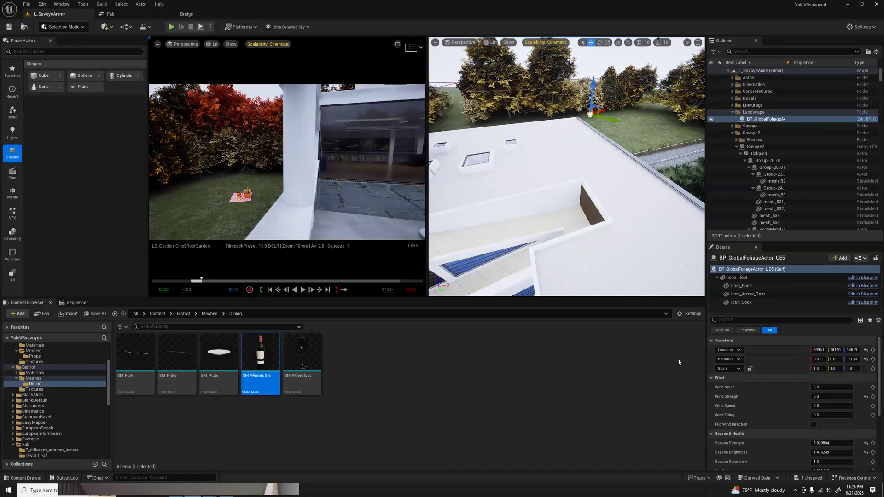
pyautogui.scroll(-1, 787, 394)
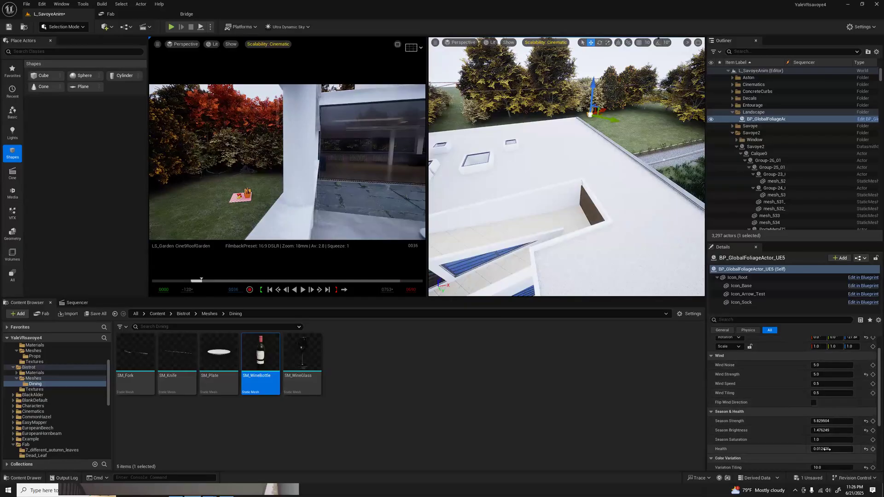
pyautogui.moveTo(831, 449); pyautogui.dragTo(831, 449)
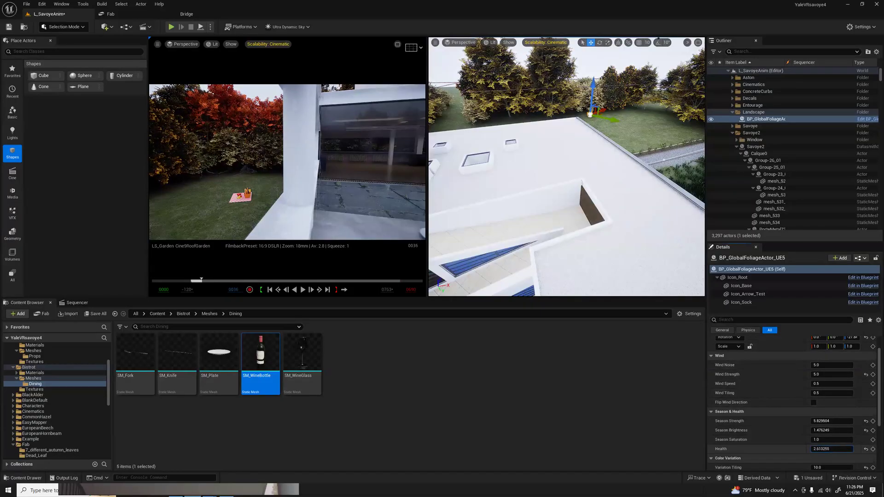
# Set BP_GlobalFoliageActor_UE5's Health to 10 and clear the actor selection
pyautogui.moveTo(831, 449); pyautogui.dragTo(831, 449)
pyautogui.click(822, 448)
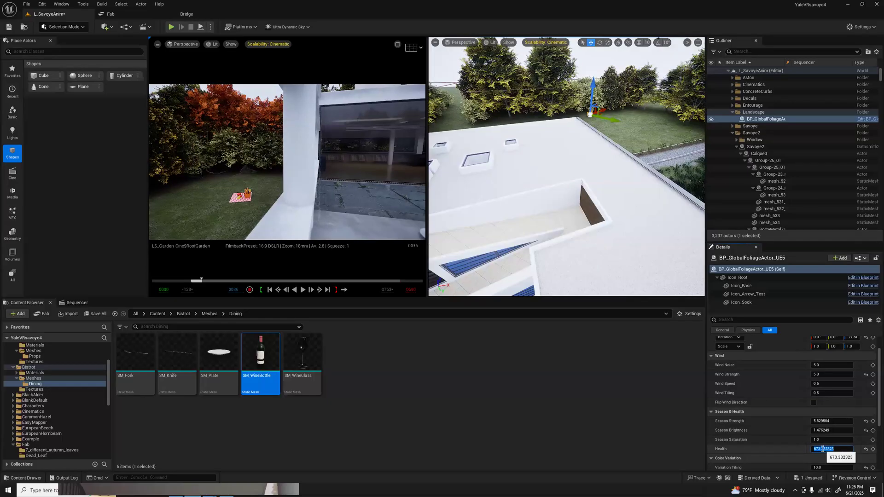
pyautogui.write('10')
pyautogui.press('Return')
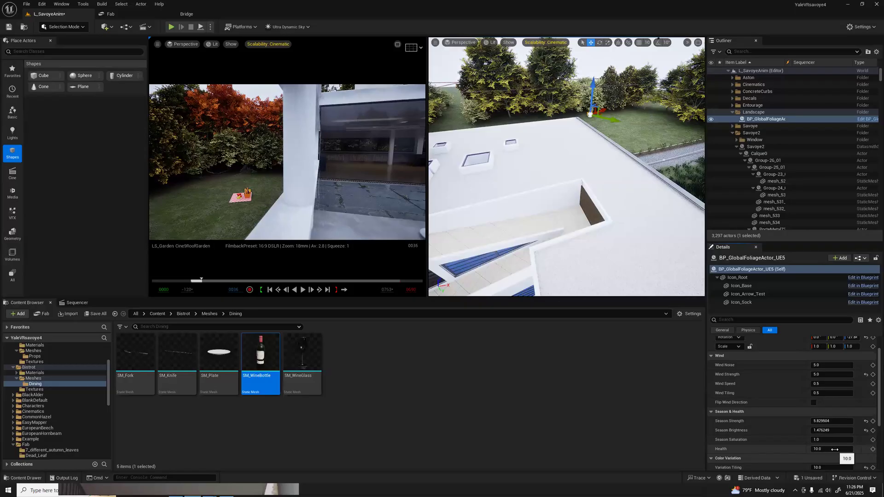
pyautogui.click(223, 138)
pyautogui.press('Escape')
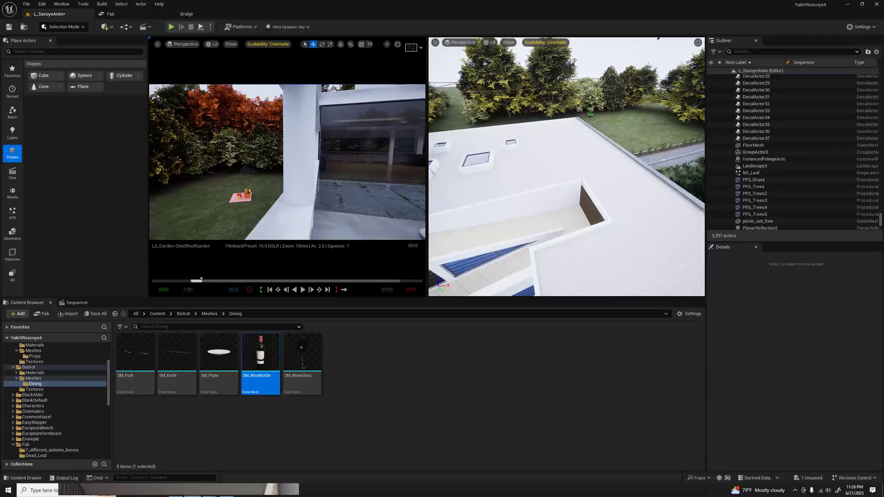
# Examine the garden's tree line up close to judge the leaf colour and density of the low foliage
pyautogui.moveTo(566, 167); pyautogui.dragTo(462, 172, button='right')
pyautogui.press('w')
pyautogui.press('w')
pyautogui.press('w')
pyautogui.press('w')
pyautogui.moveTo(598, 93); pyautogui.dragTo(587, 93, button='right')
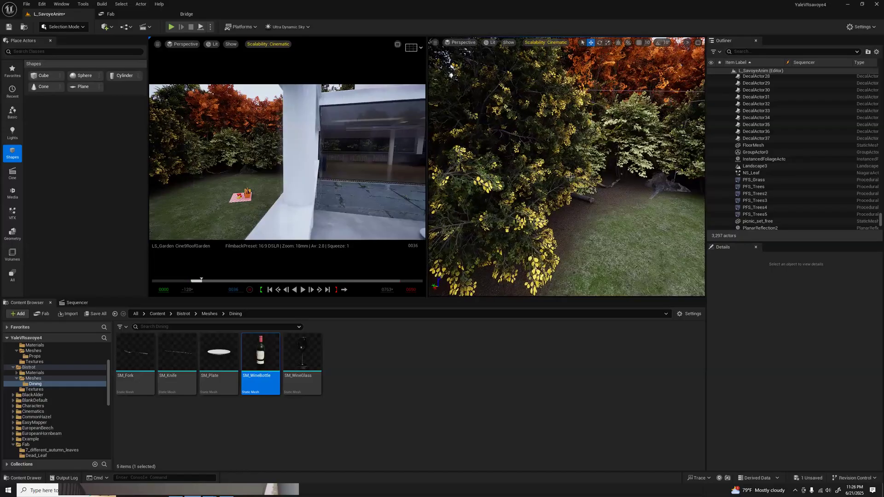
pyautogui.moveTo(510, 181); pyautogui.dragTo(547, 169, button='right')
pyautogui.press('w')
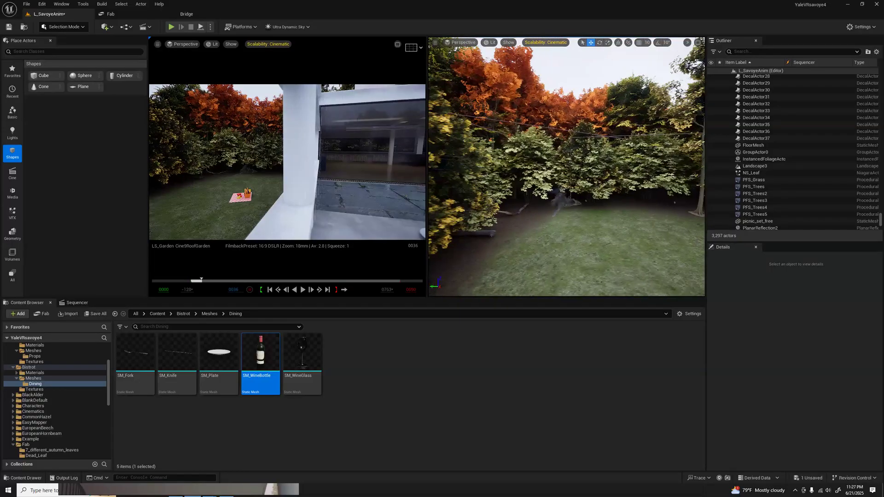
pyautogui.press('w')
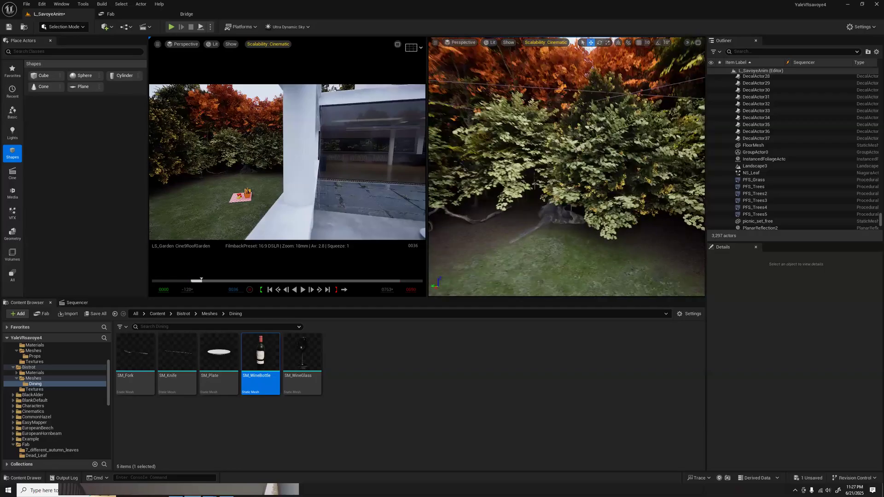
pyautogui.press('s')
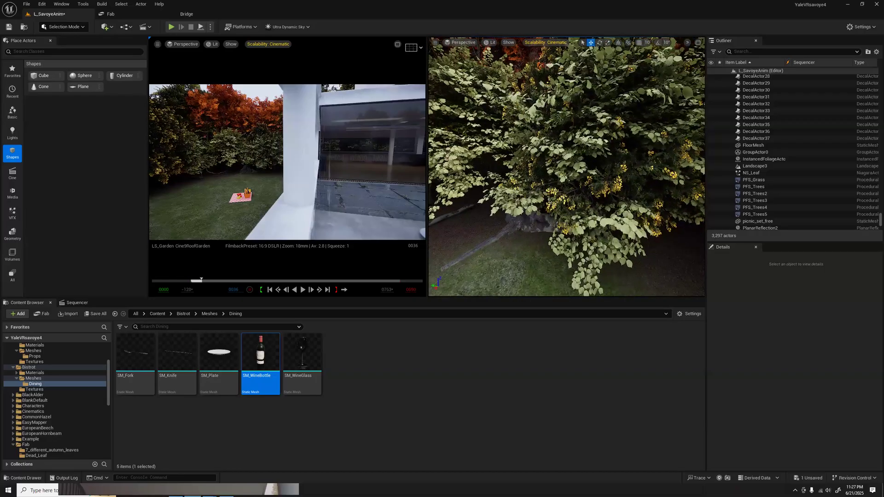
pyautogui.press('s')
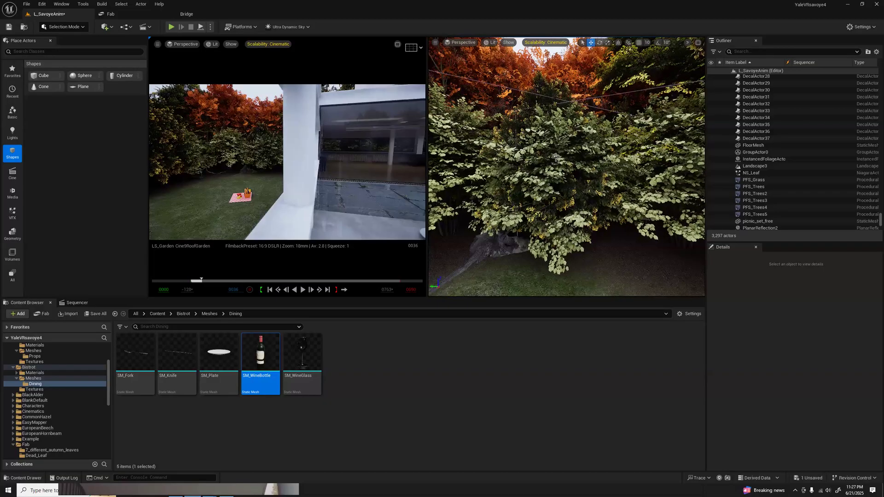
pyautogui.moveTo(566, 166); pyautogui.dragTo(585, 190, button='right')
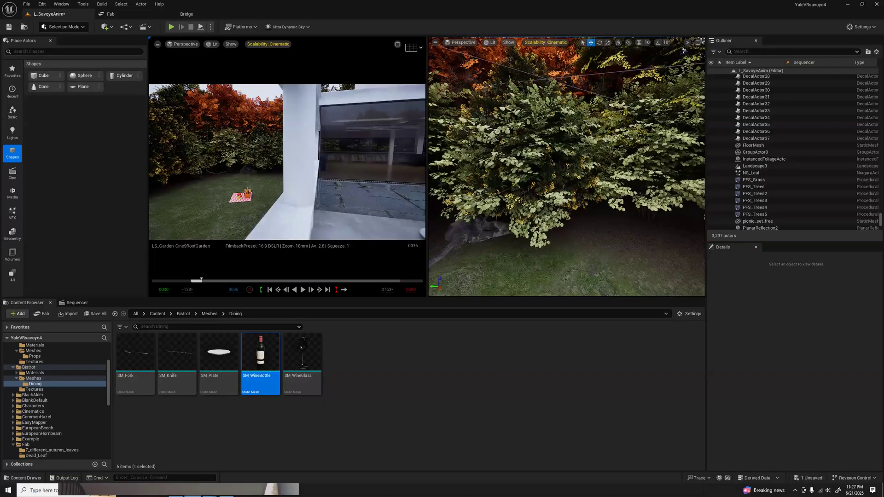
pyautogui.press('s')
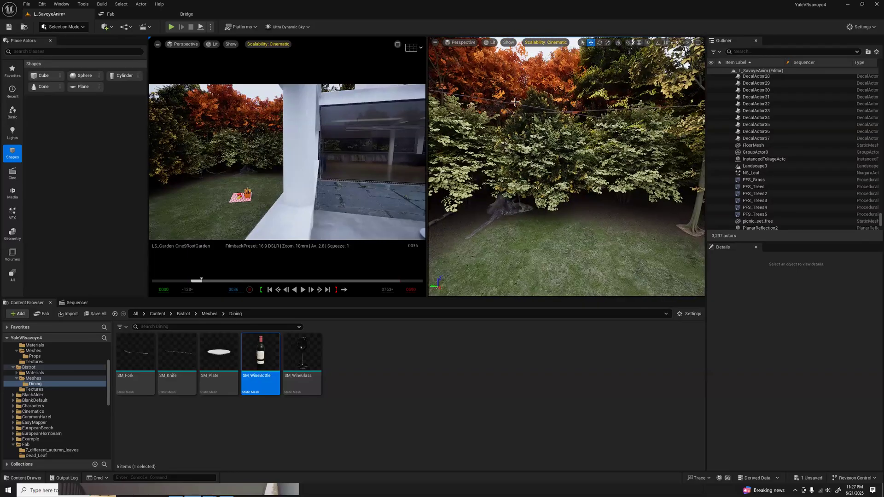
# Select the PFS_Trees volume in the level and open the PFS_Trees spawner asset from the Foliage content folder
pyautogui.click(570, 107)
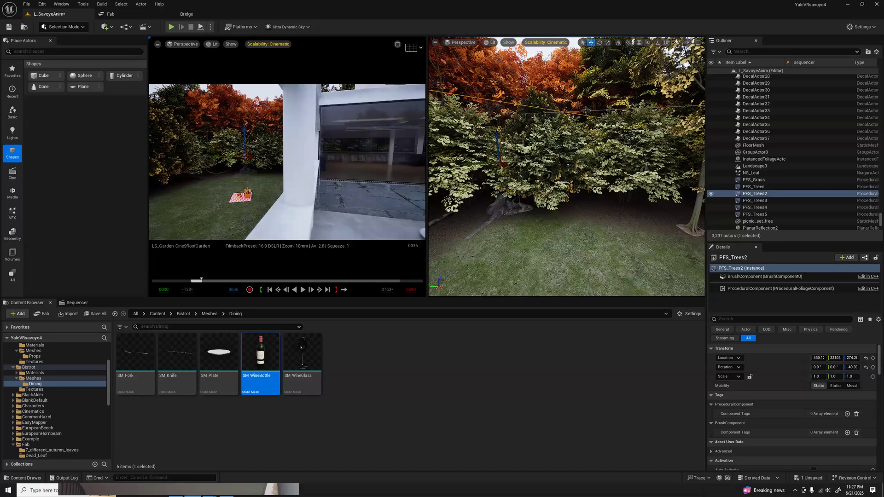
pyautogui.click(586, 111)
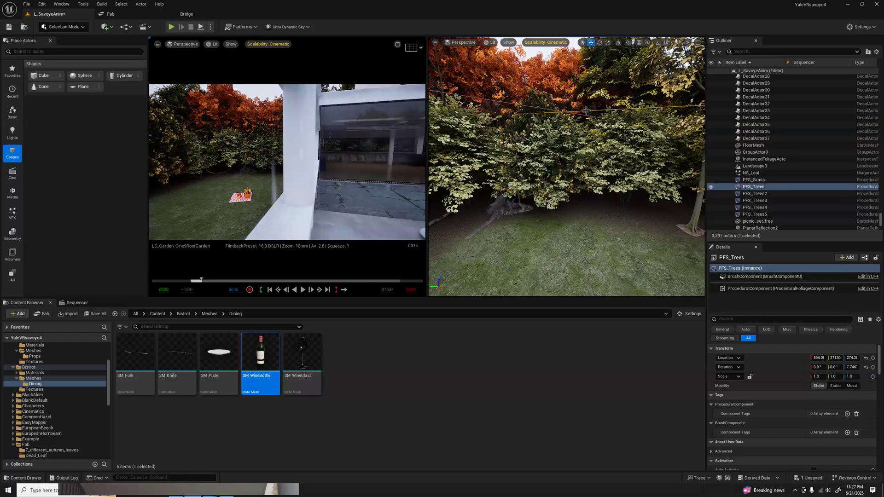
pyautogui.click(42, 433)
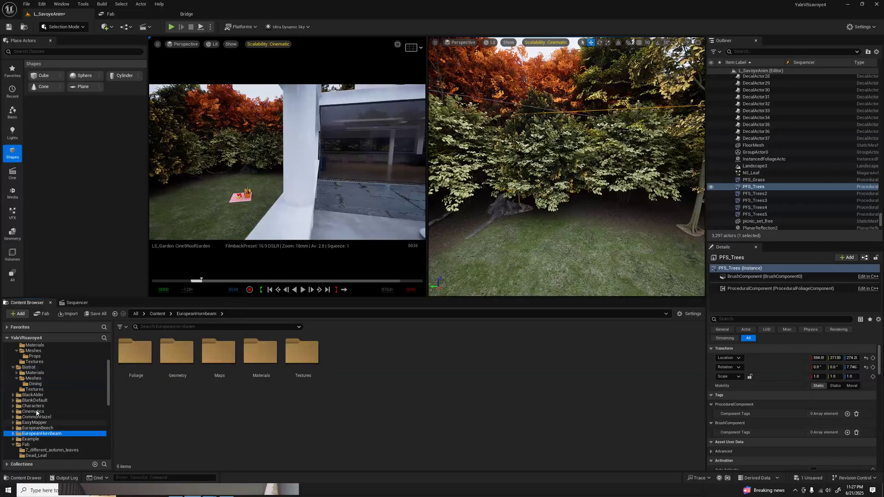
pyautogui.scroll(5, 25, 379)
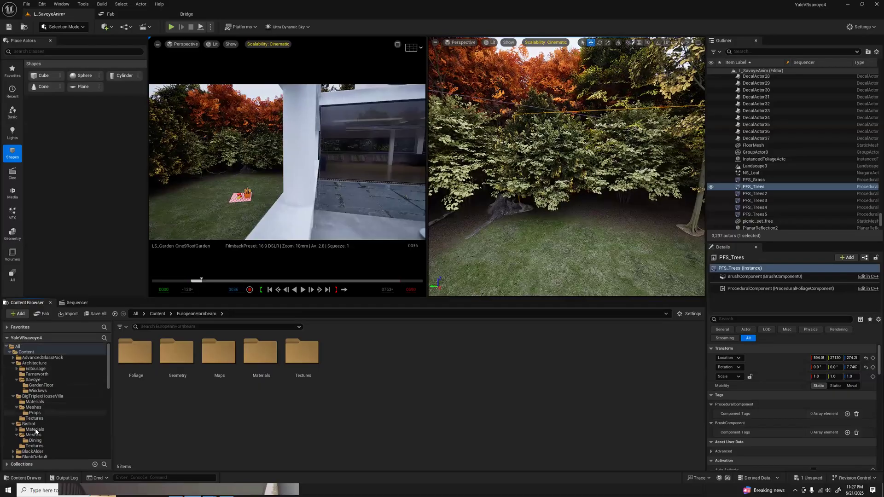
pyautogui.scroll(-2, 36, 434)
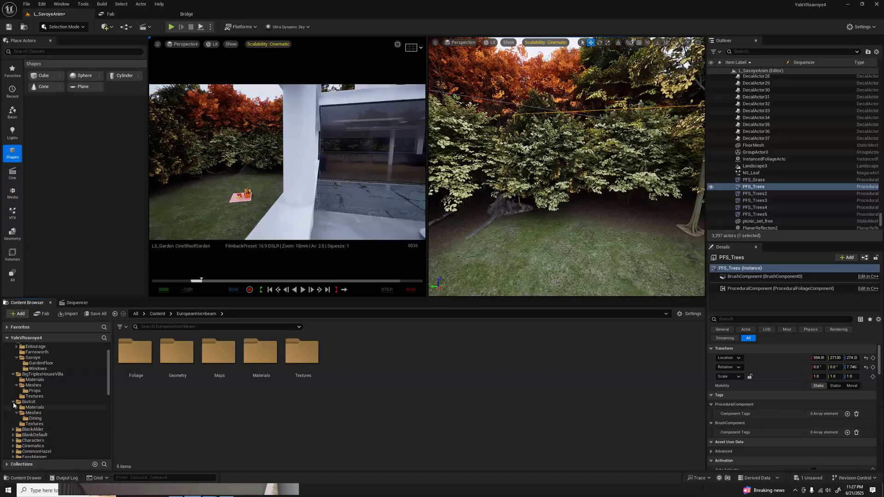
pyautogui.click(13, 374)
pyautogui.click(13, 380)
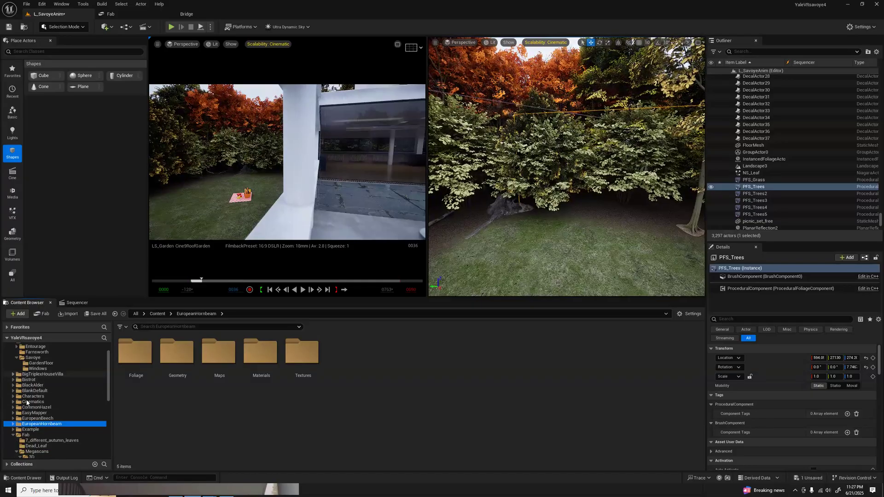
pyautogui.scroll(-2, 31, 433)
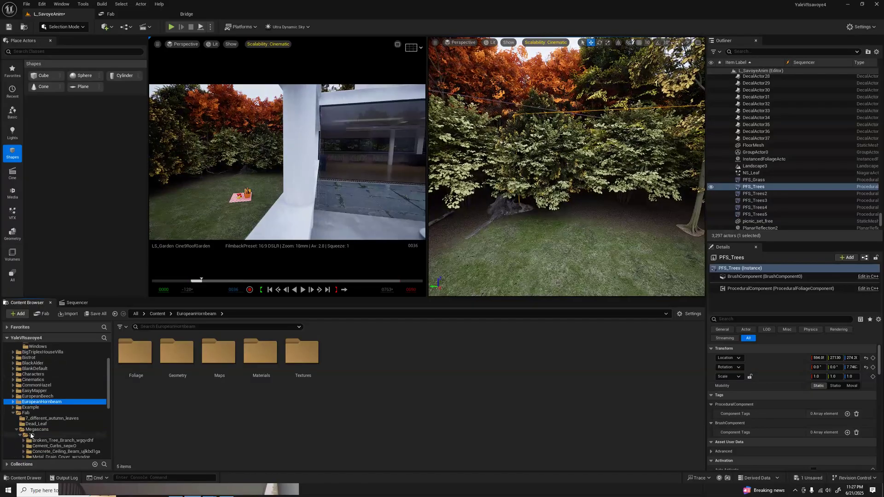
pyautogui.click(14, 413)
pyautogui.click(29, 424)
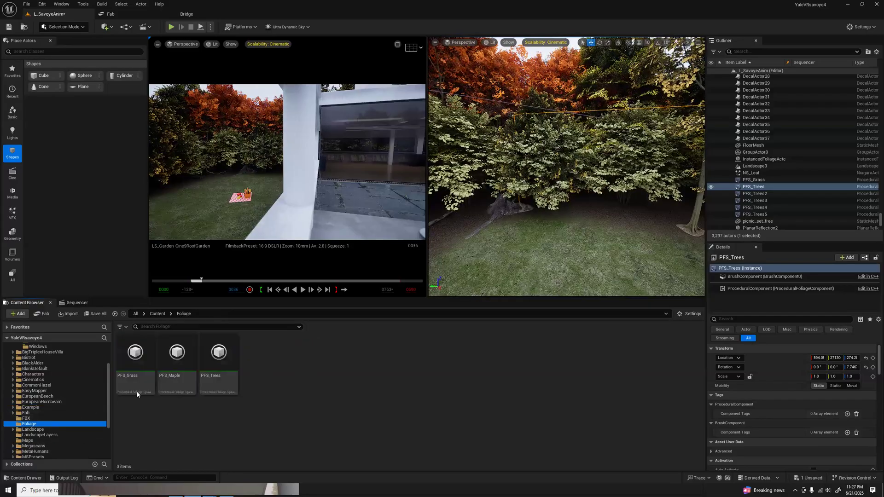
pyautogui.doubleClick(214, 354)
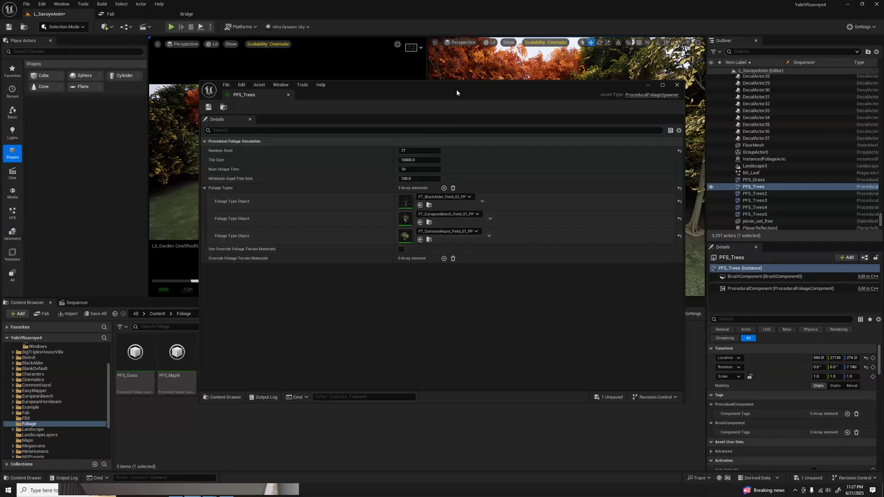
pyautogui.moveTo(457, 92); pyautogui.dragTo(530, 225)
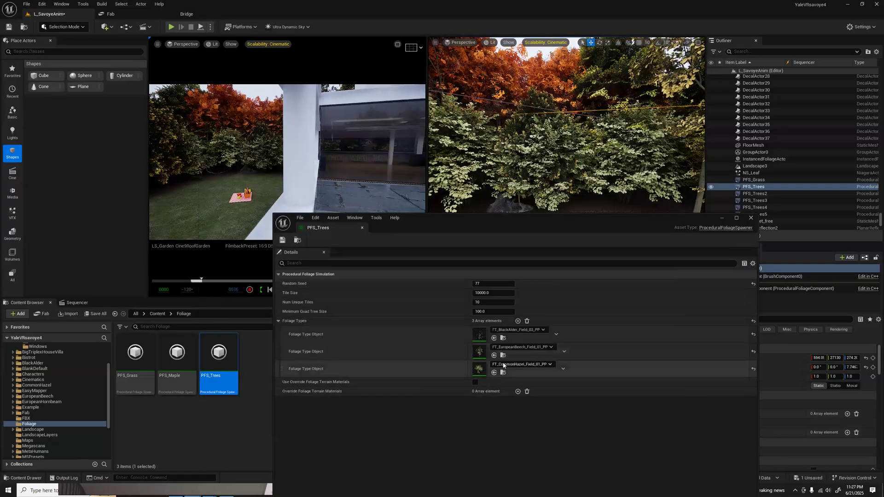
# Replace the CommonHazel foliage type in PFS_Trees with FT_EuropeanHornbeam_Field_03_PP from the EuropeanHornbeam PivotPainter folder
pyautogui.click(503, 365)
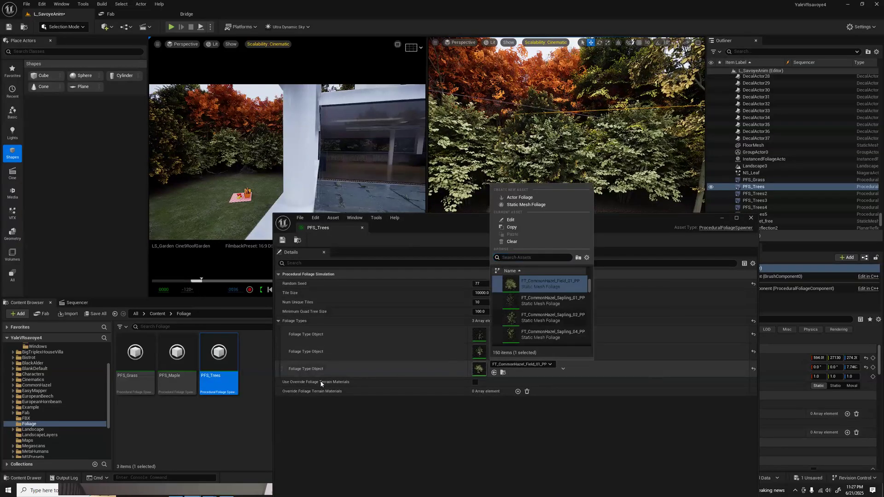
pyautogui.click(49, 402)
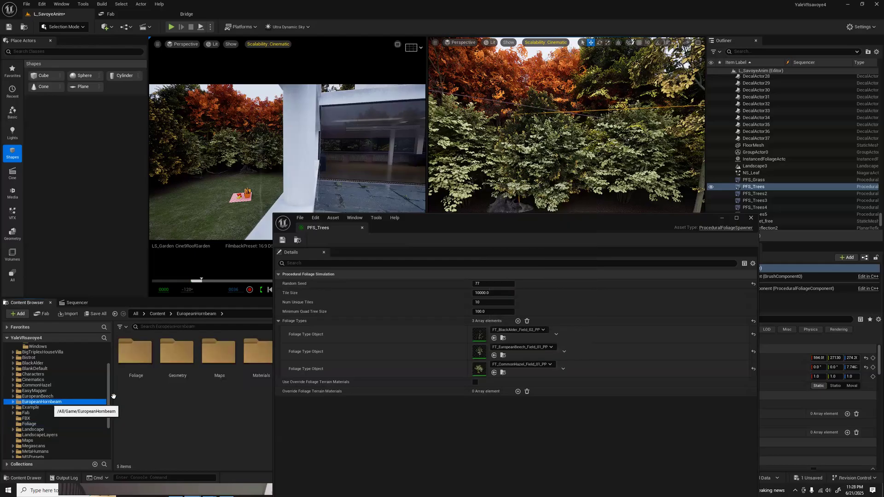
pyautogui.doubleClick(136, 355)
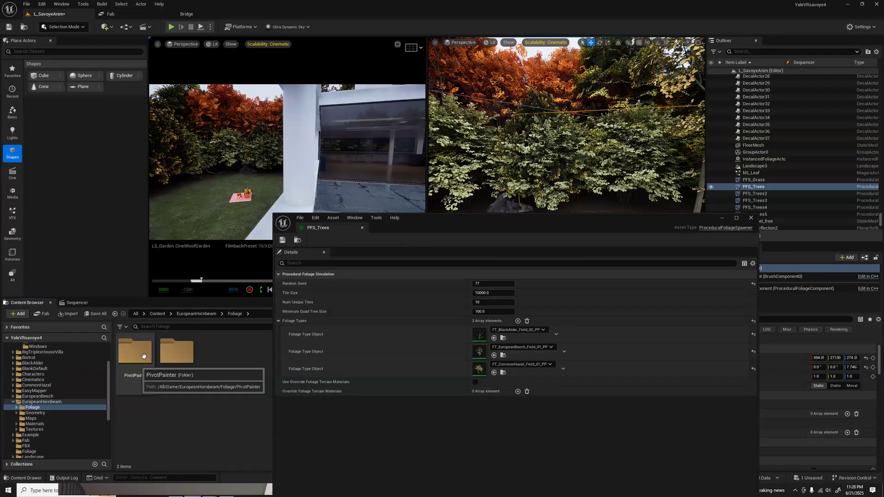
pyautogui.doubleClick(136, 353)
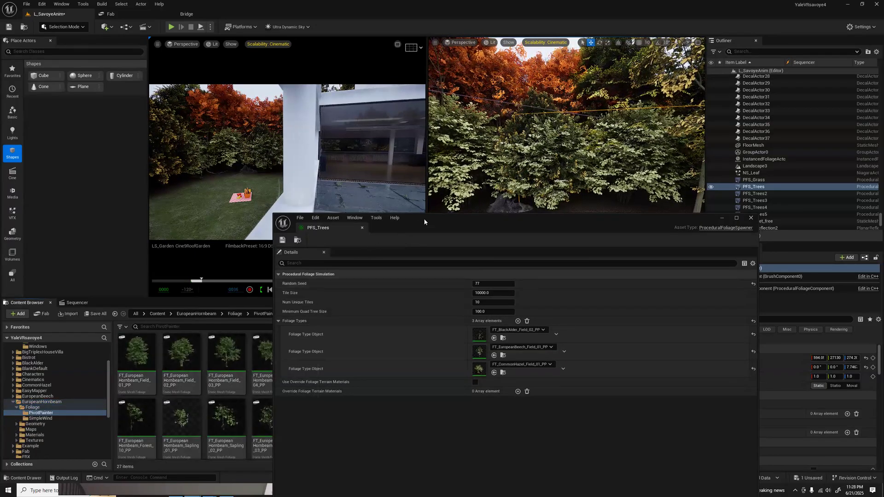
pyautogui.moveTo(429, 220); pyautogui.dragTo(503, 207)
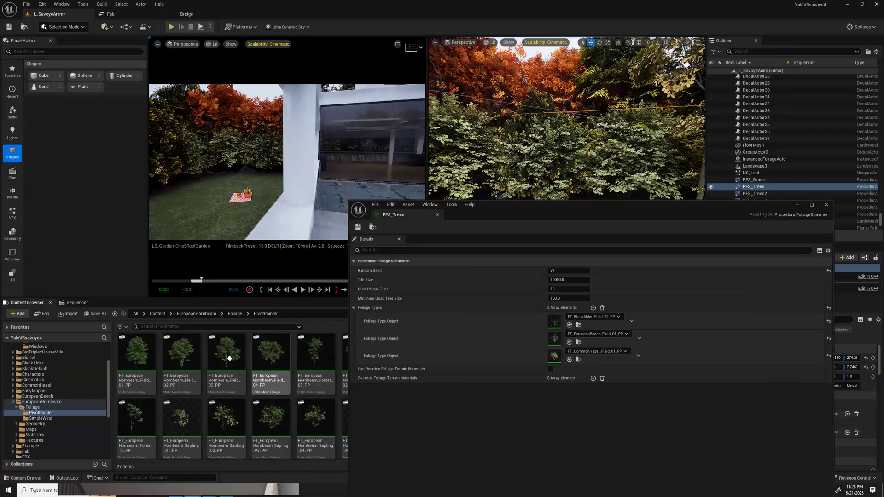
pyautogui.moveTo(228, 358); pyautogui.dragTo(558, 359)
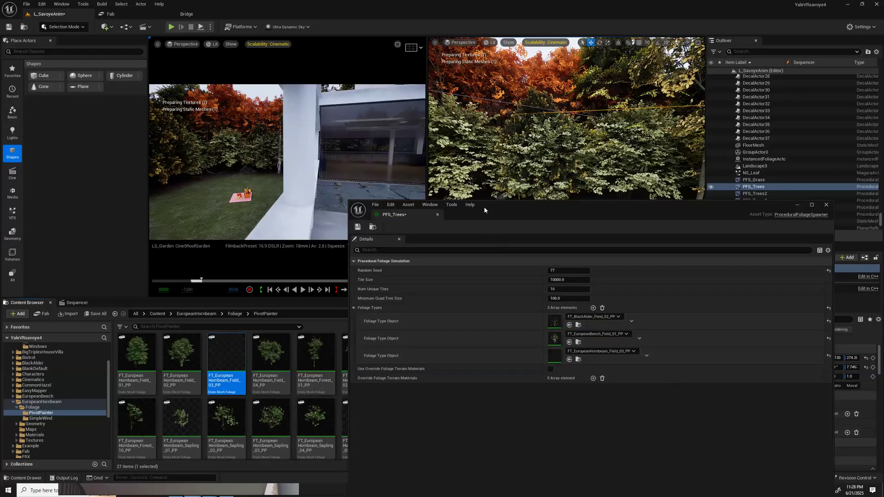
# Close the spawner asset, try resimulating the PFS_Trees volume with the swapped foliage type, and undo the simulation
pyautogui.click(826, 205)
pyautogui.moveTo(598, 184); pyautogui.dragTo(645, 187, button='right')
pyautogui.moveTo(578, 145); pyautogui.dragTo(627, 145, button='right')
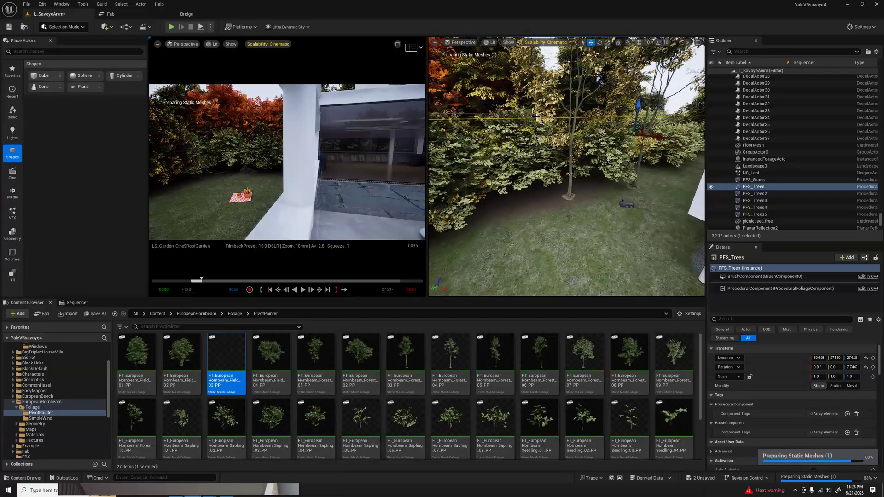
pyautogui.scroll(-10, 790, 405)
pyautogui.scroll(-10, 789, 402)
pyautogui.scroll(-10, 789, 403)
pyautogui.click(824, 431)
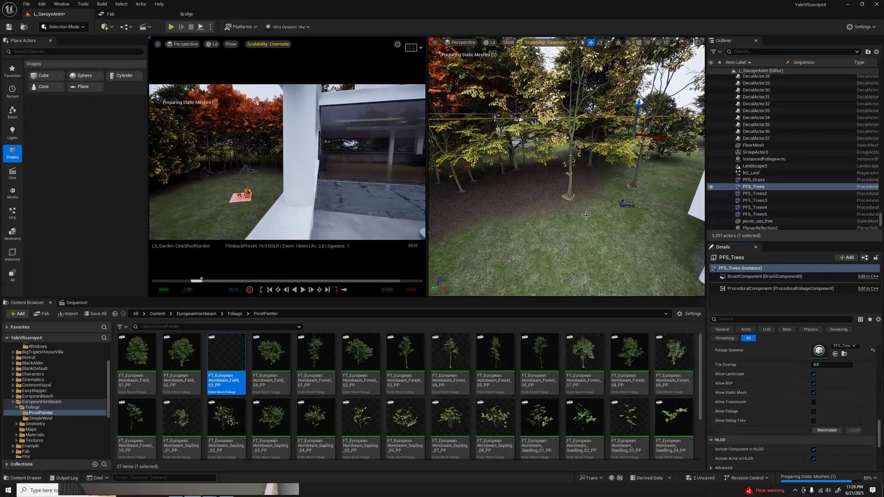
pyautogui.hotkey('ctrl', 'z')
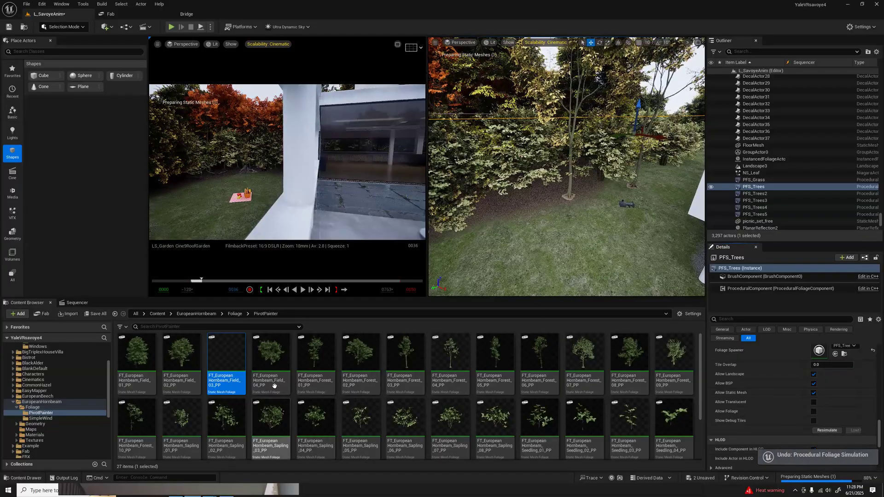
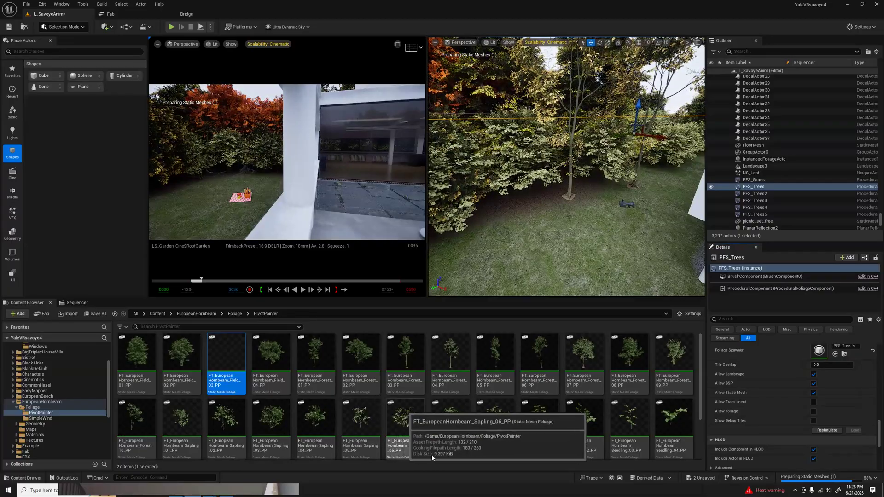
# Open the PFS_Trees spawner asset from the Foliage content folder
pyautogui.click(584, 363)
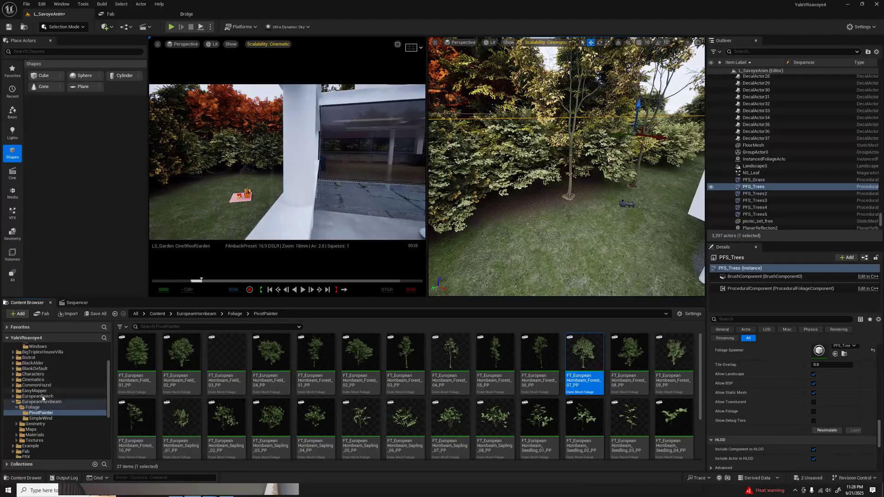
pyautogui.scroll(3, 41, 396)
pyautogui.scroll(-2, 40, 396)
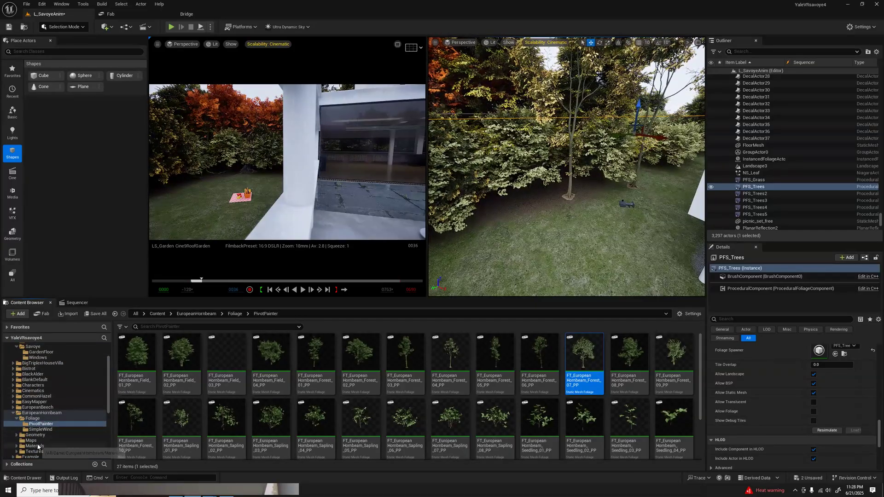
pyautogui.scroll(-3, 35, 431)
pyautogui.click(32, 430)
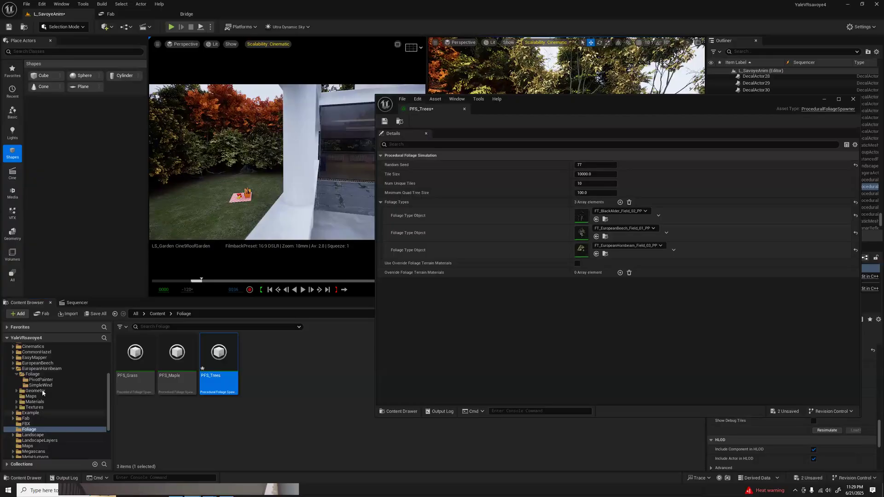
# Replace FT_EuropeanHornbeam_Field_03_PP in PFS_Trees with FT_EuropeanHornbeam_Forest_07_PP from the EuropeanHornbeam PivotPainter folder and save the spawner
pyautogui.click(41, 380)
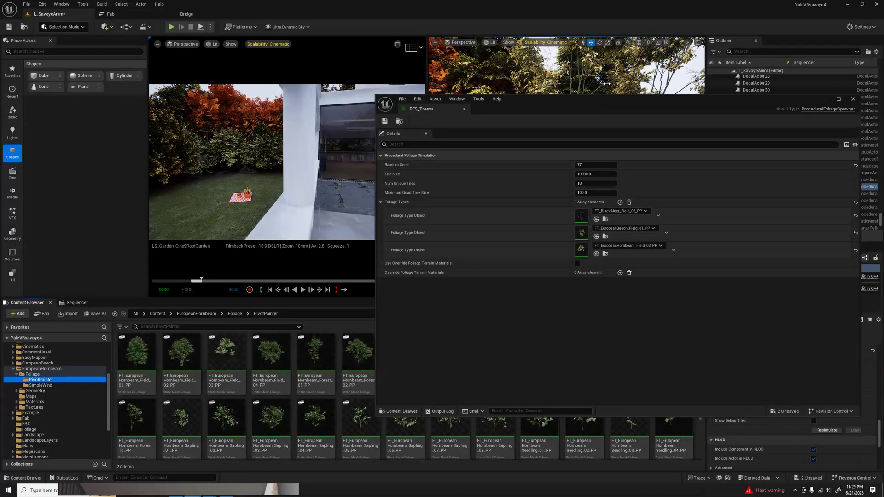
pyautogui.moveTo(598, 103); pyautogui.dragTo(598, 30)
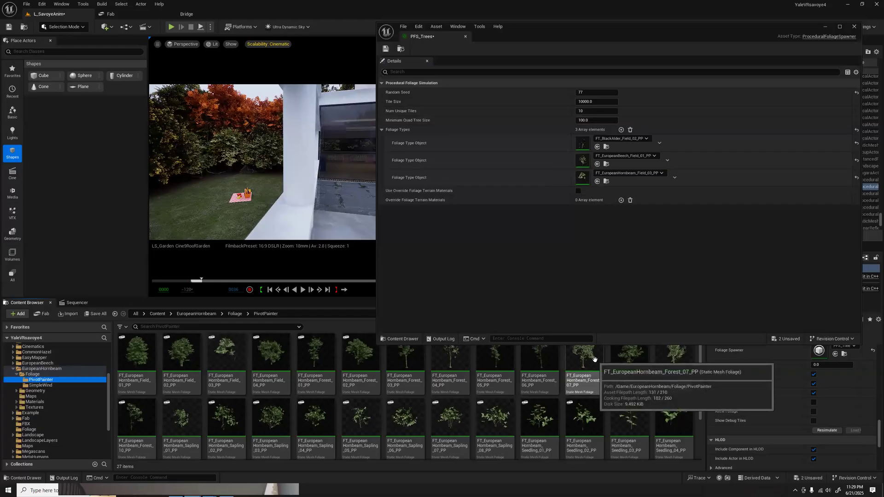
pyautogui.moveTo(595, 359); pyautogui.dragTo(592, 179)
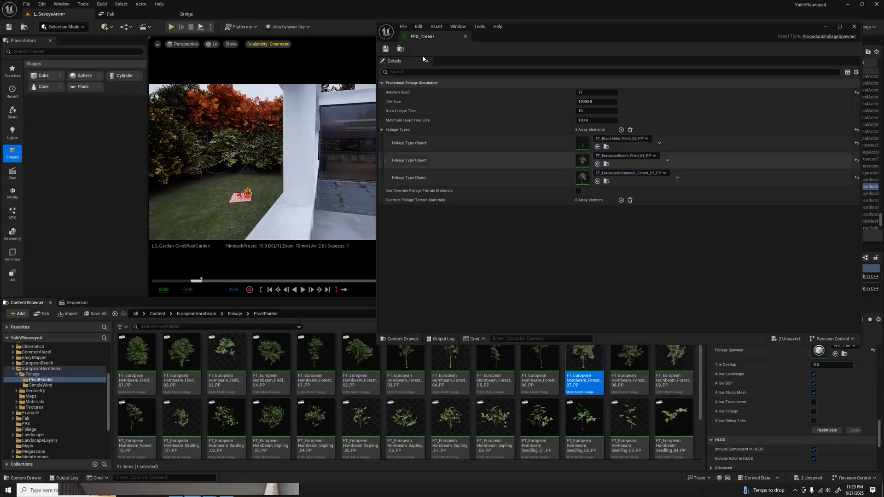
pyautogui.click(386, 49)
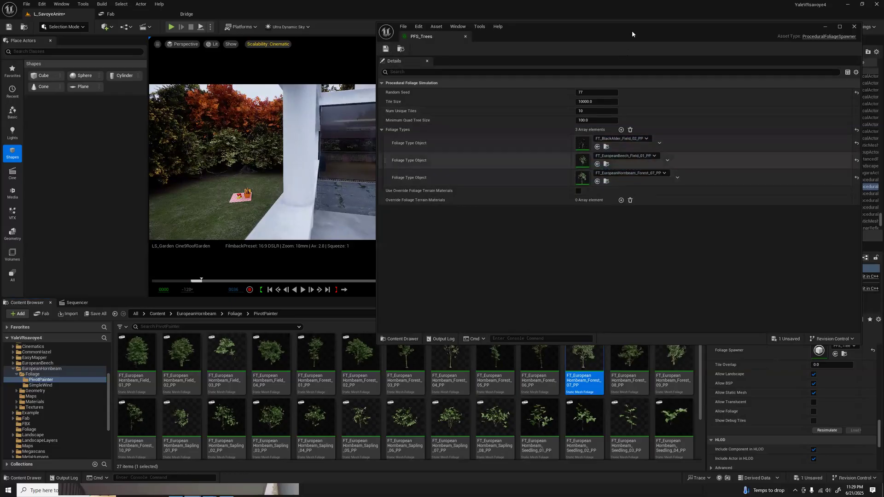
# Try resimulating the PFS_Trees volume with the Forest_07 hornbeam, check the trees around the lawn, and undo the simulation
pyautogui.moveTo(630, 33); pyautogui.dragTo(194, 233)
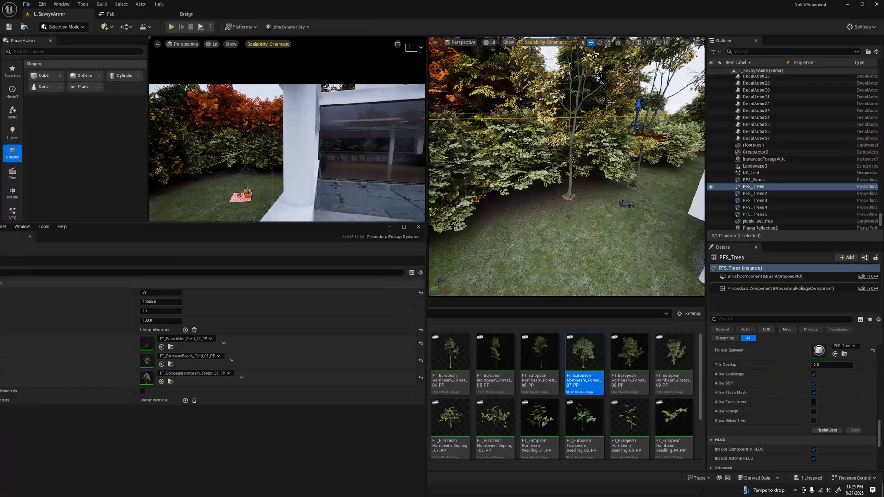
pyautogui.press('s')
pyautogui.moveTo(566, 166); pyautogui.dragTo(529, 167, button='right')
pyautogui.press('s')
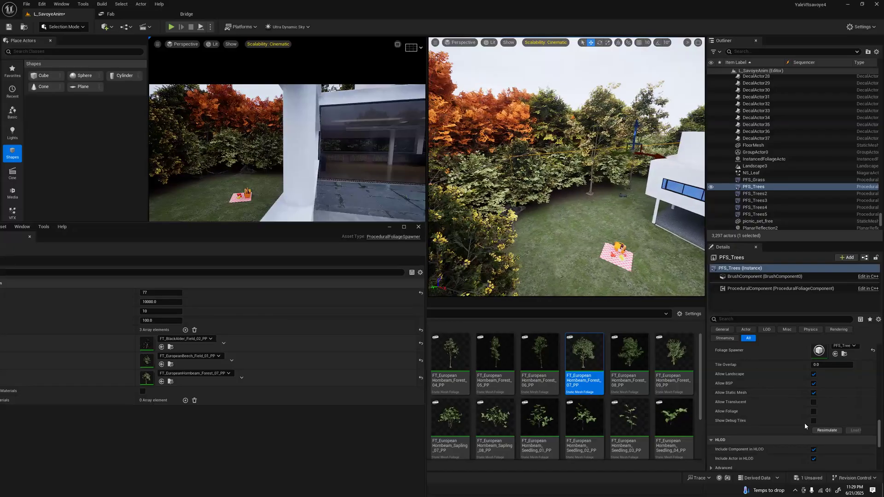
pyautogui.click(827, 430)
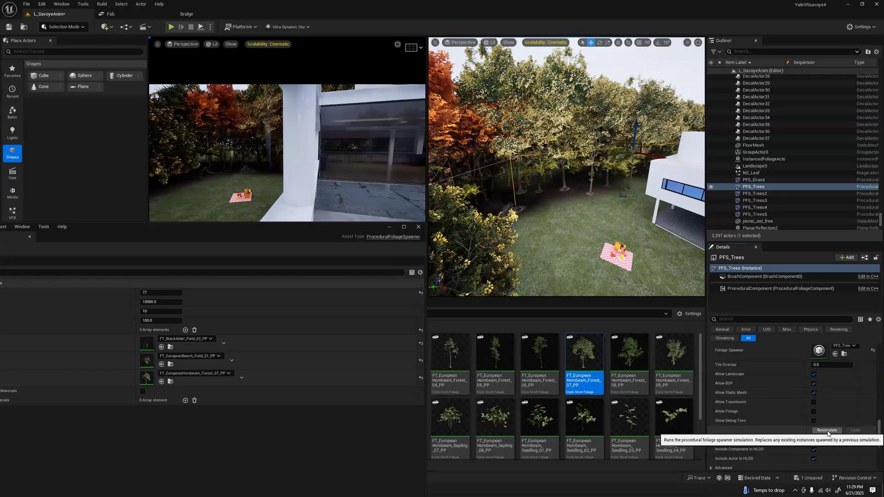
pyautogui.moveTo(566, 184); pyautogui.dragTo(615, 192, button='right')
pyautogui.hotkey('ctrl', 'z')
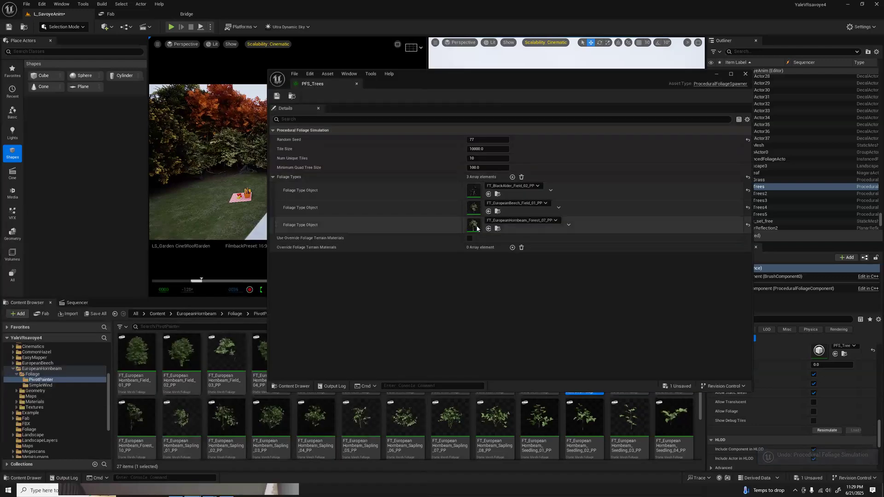
# Set the Procedural Scale of FT_EuropeanHornbeam_Forest_07_PP to a minimum of 0.75 and a maximum of 1.25, and save the foliage type
pyautogui.doubleClick(474, 224)
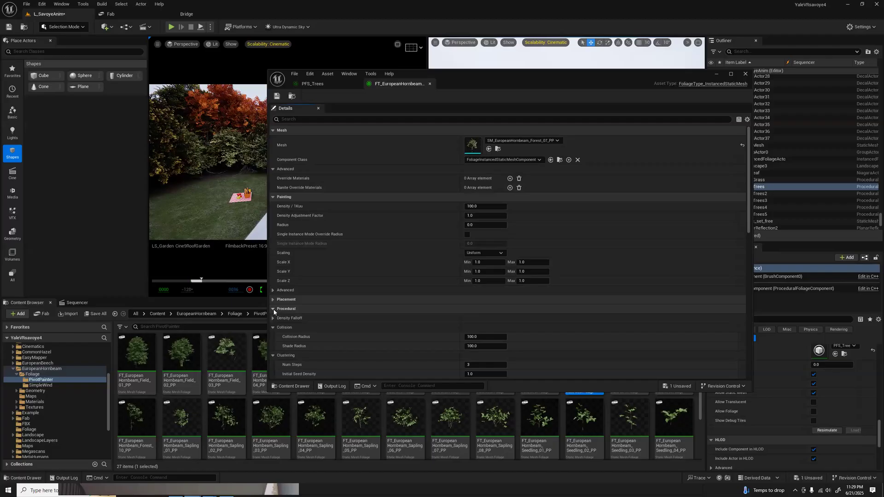
pyautogui.scroll(-7, 347, 326)
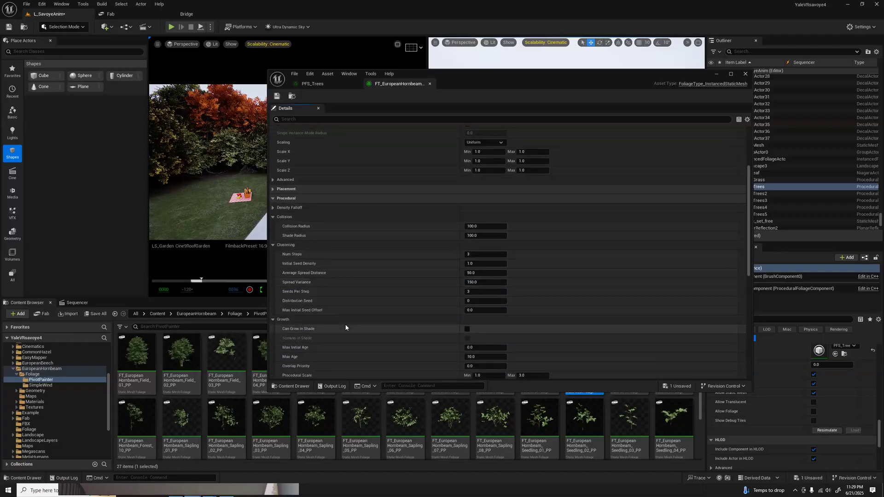
pyautogui.click(485, 333)
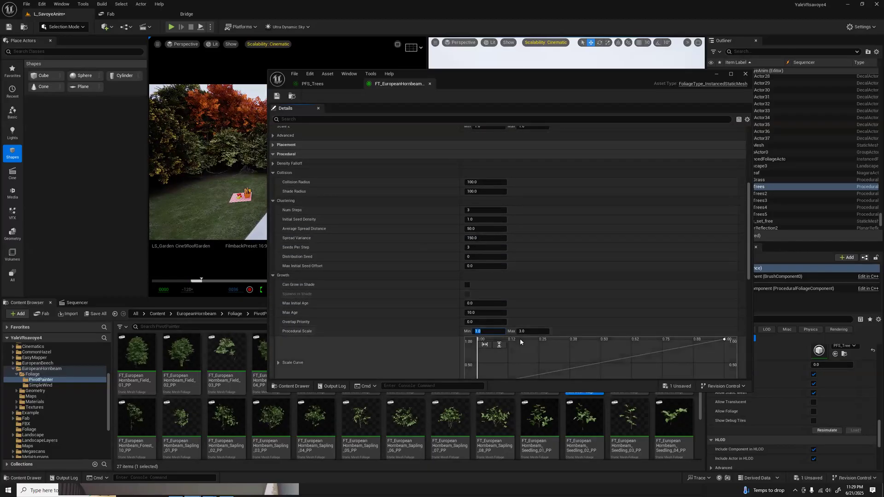
pyautogui.write('0.75')
pyautogui.press('Tab')
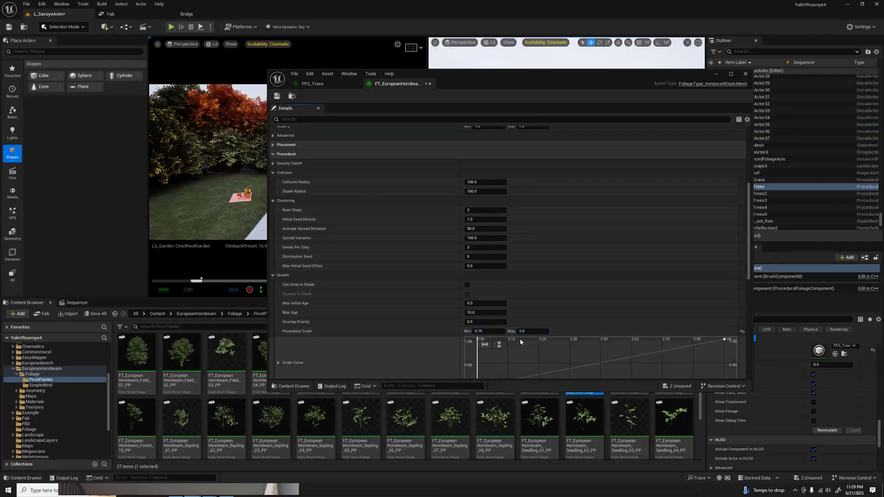
pyautogui.write('1.25')
pyautogui.press('Return')
pyautogui.hotkey('ctrl', 's')
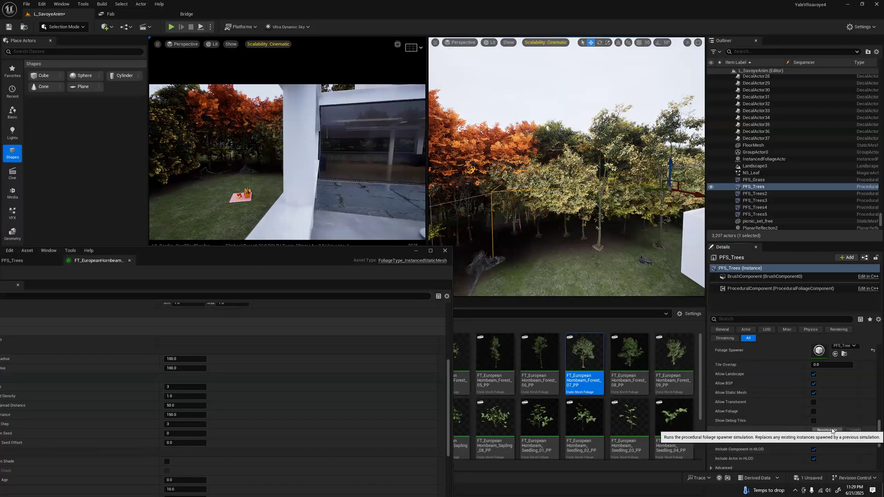
# Try resimulating PFS_Trees with the rescaled hornbeam, and undo back to the spawner's original CommonHazel foliage type
pyautogui.click(831, 431)
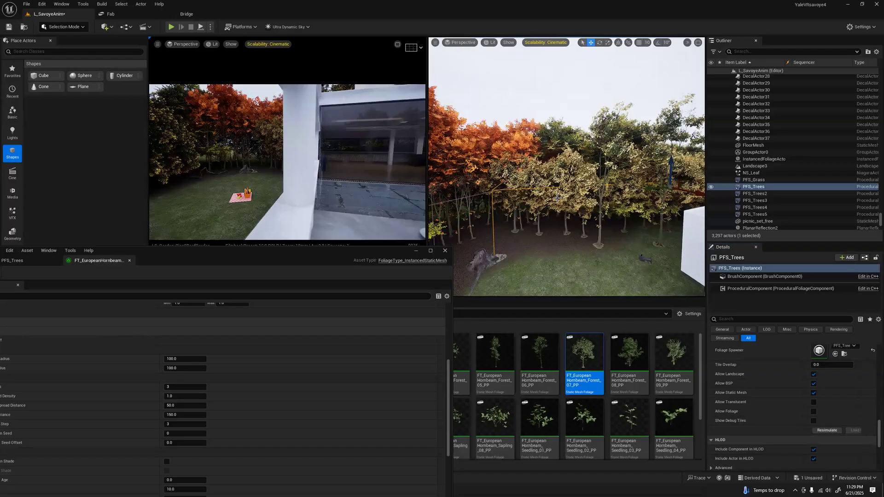
pyautogui.hotkey('ctrl', 'z')
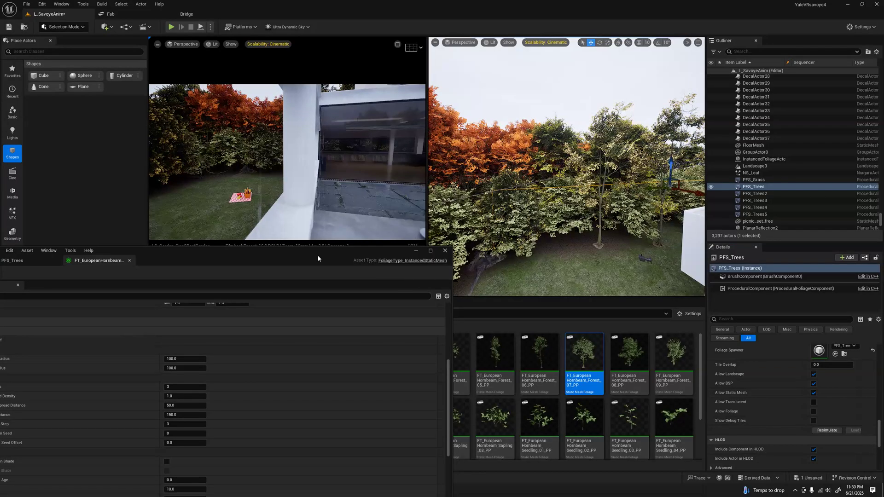
pyautogui.moveTo(588, 120); pyautogui.dragTo(420, 128)
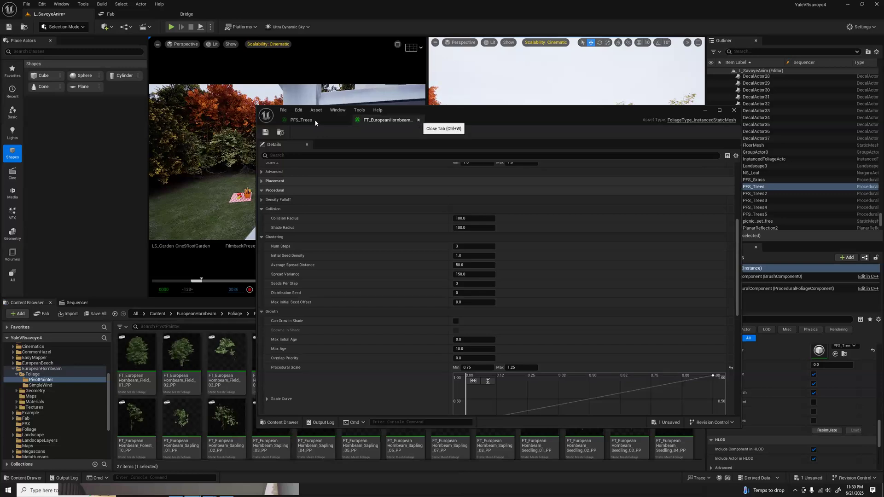
pyautogui.click(303, 120)
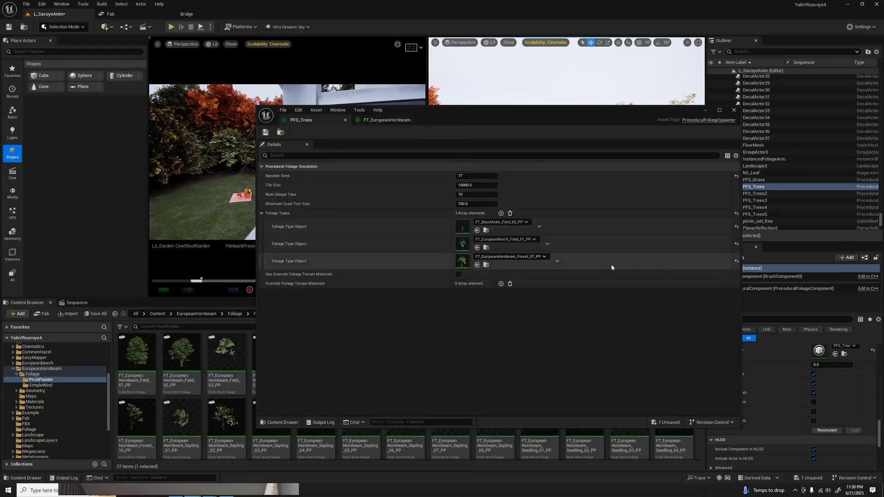
pyautogui.hotkey('ctrl', 'z')
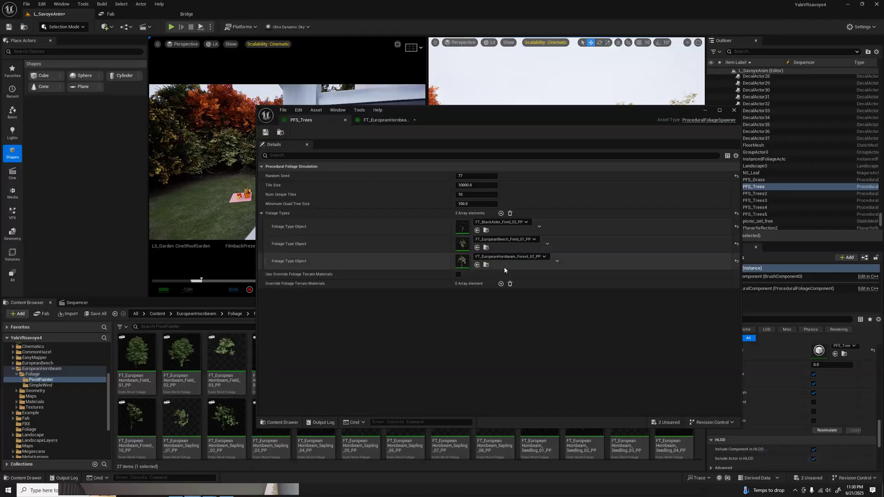
pyautogui.hotkey('ctrl', 'z')
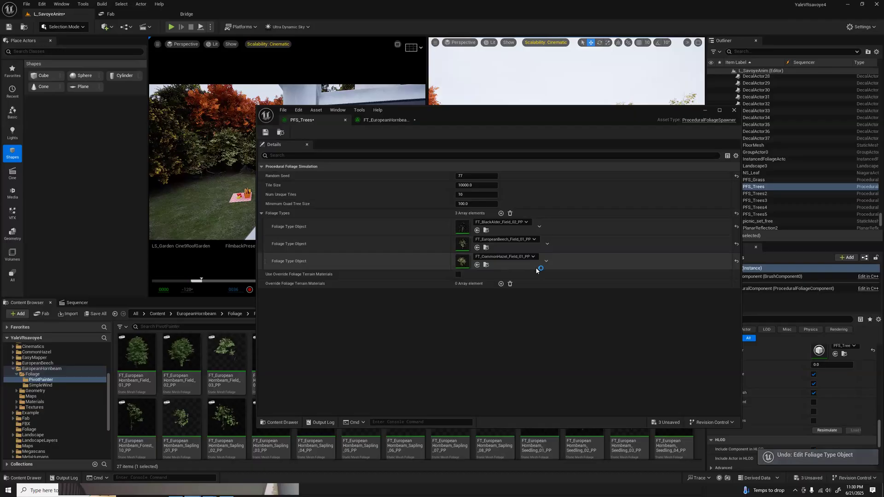
# Add FT_EuropeanHornbeam_Forest_07_PP as a fourth foliage type in the PFS_Trees spawner and save it
pyautogui.click(500, 213)
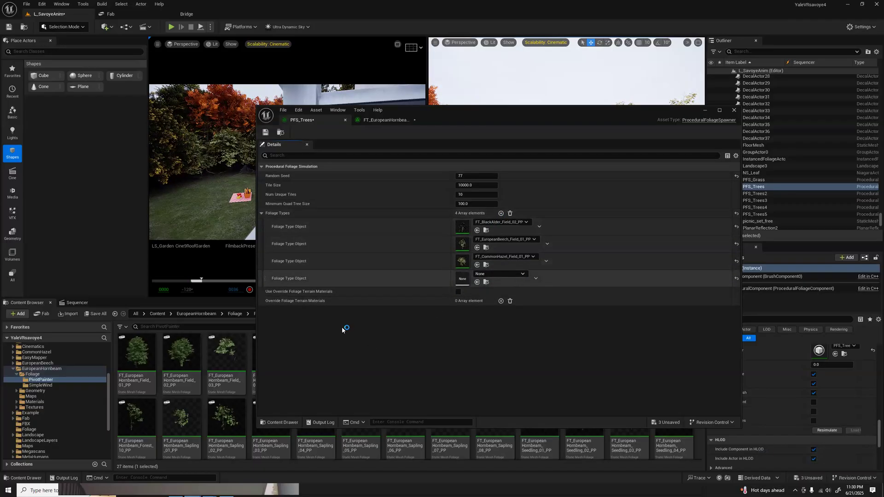
pyautogui.moveTo(493, 113); pyautogui.dragTo(495, 112)
pyautogui.moveTo(492, 115); pyautogui.dragTo(544, 28)
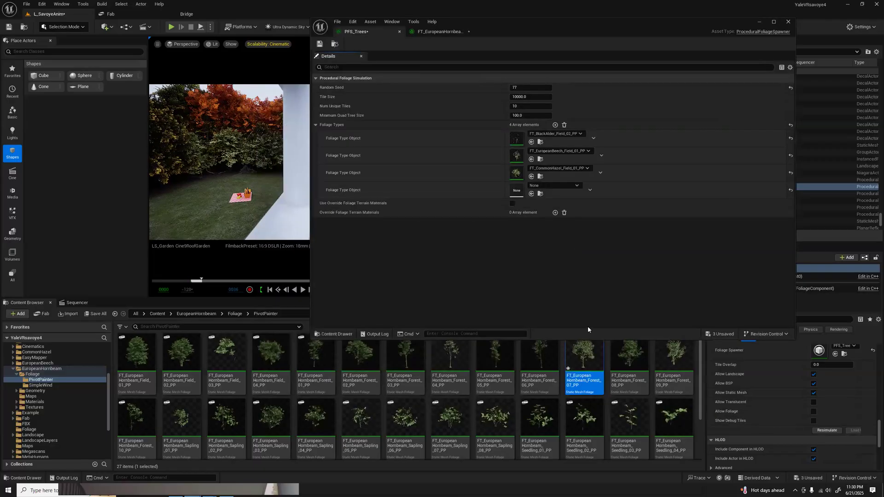
pyautogui.moveTo(586, 350); pyautogui.dragTo(523, 185)
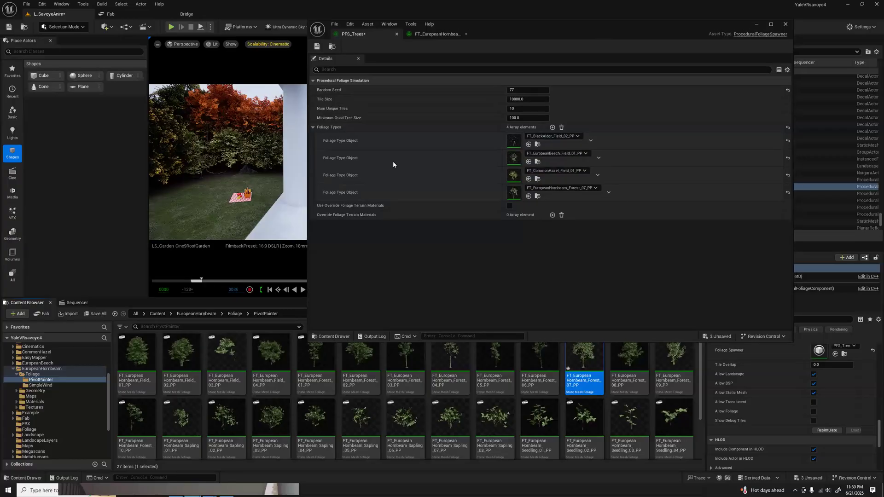
pyautogui.moveTo(343, 23); pyautogui.dragTo(141, 151)
pyautogui.click(117, 174)
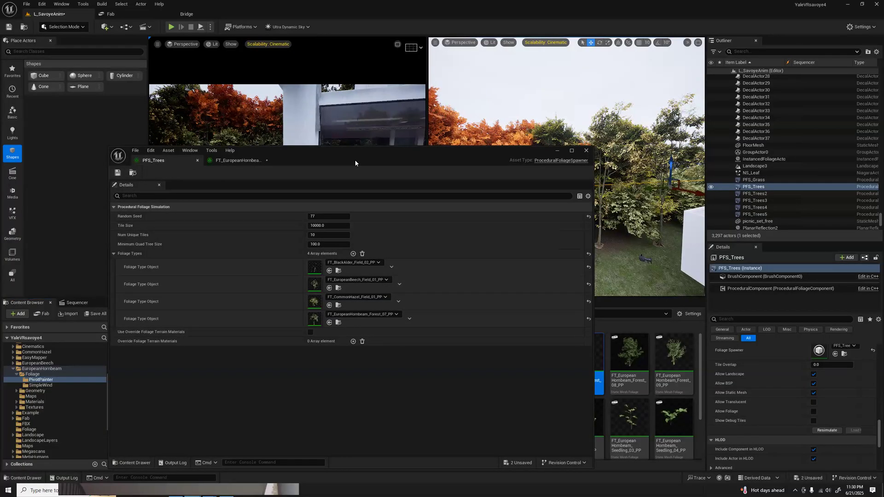
# Resimulate the PFS_Trees volume with the four foliage types
pyautogui.moveTo(323, 150); pyautogui.dragTo(243, 267)
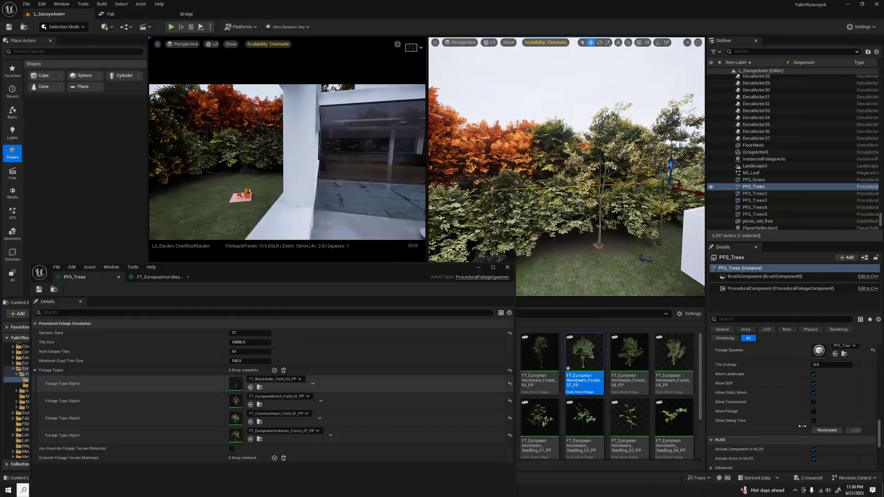
pyautogui.click(830, 431)
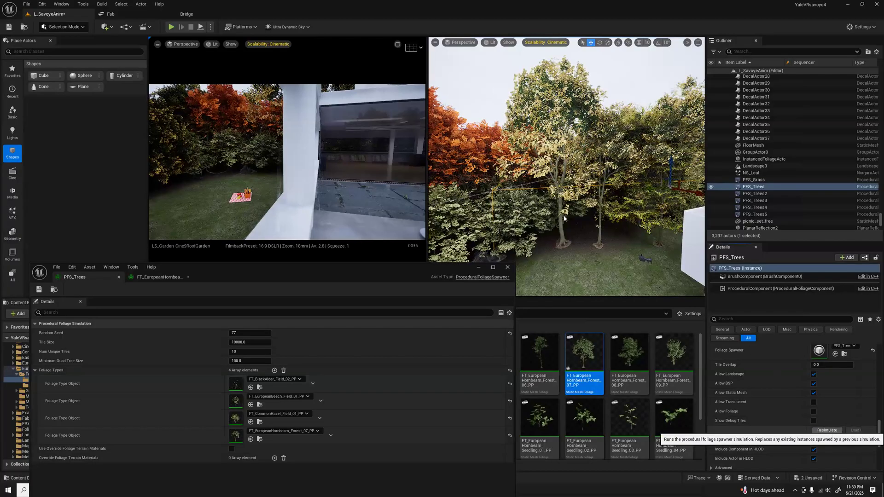
# Try resimulating the PFS_Trees3 volume with the updated spawner, and undo the simulation
pyautogui.moveTo(537, 166); pyautogui.dragTo(591, 175, button='right')
pyautogui.press('s')
pyautogui.press('w')
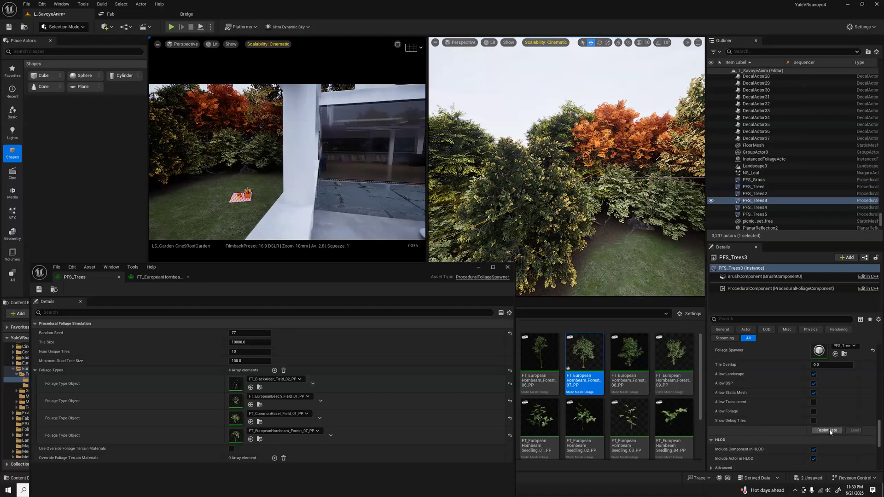
pyautogui.click(828, 430)
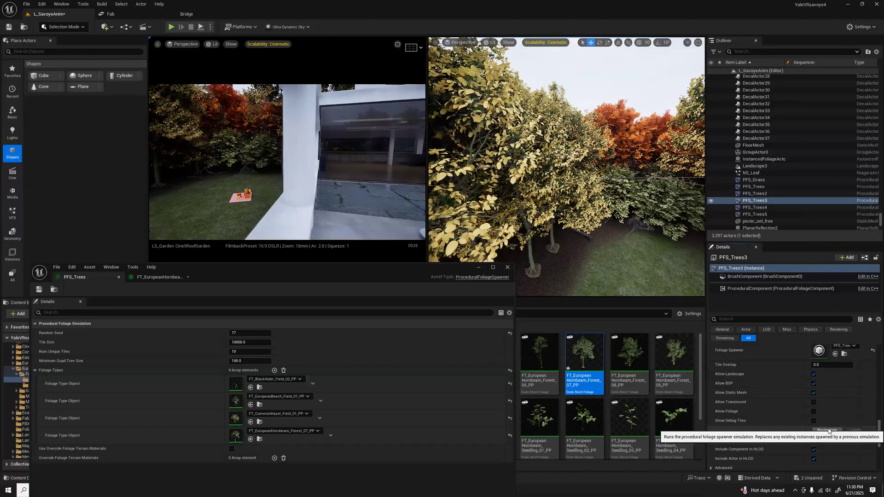
pyautogui.hotkey('ctrl', 'z')
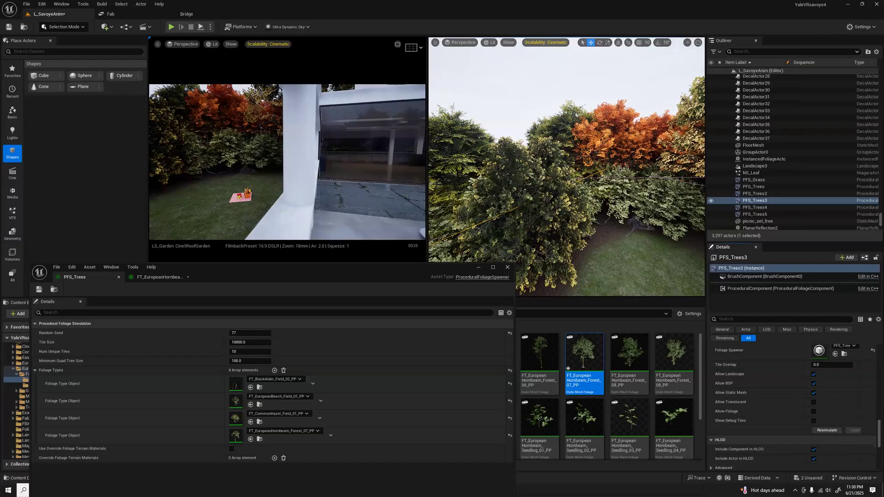
# Try resimulating the PFS_Trees2 volume, inspect the tree line around the villa, undo the simulation, and clear the selection
pyautogui.click(627, 178)
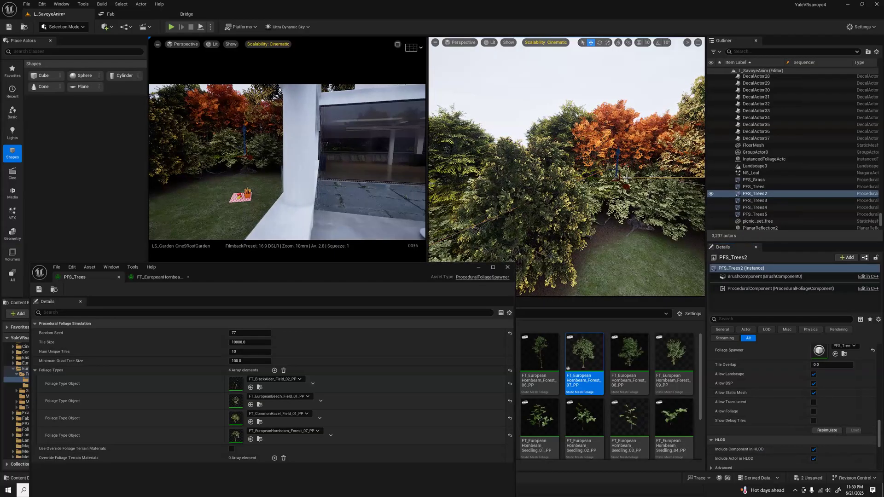
pyautogui.click(828, 430)
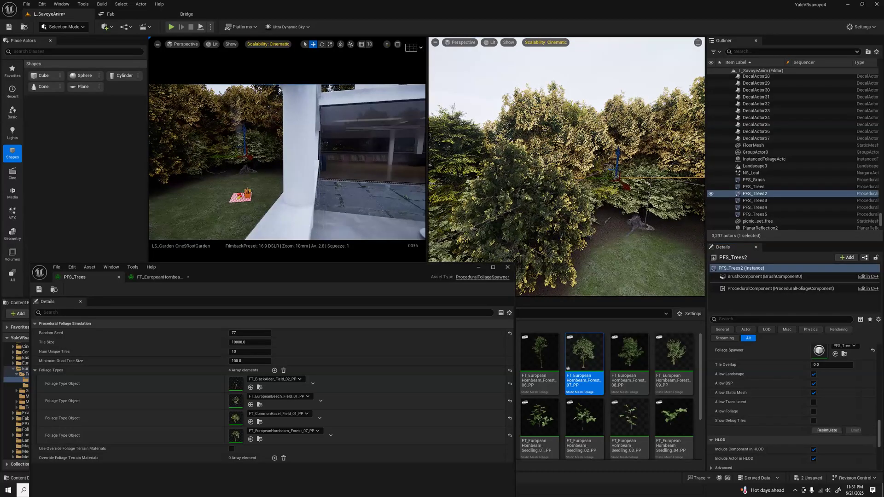
pyautogui.moveTo(566, 175); pyautogui.dragTo(597, 157, button='right')
pyautogui.press('s')
pyautogui.moveTo(590, 204)
pyautogui.mouseDown(button='right')
pyautogui.moveTo(599, 205)
pyautogui.moveTo(581, 204)
pyautogui.mouseUp(button='right')
pyautogui.press('d')
pyautogui.hotkey('ctrl', 'z')
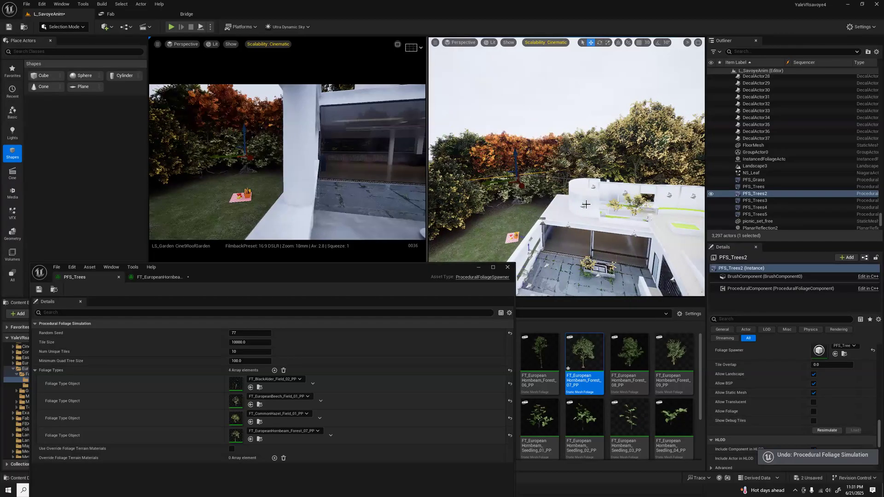
pyautogui.press('Escape')
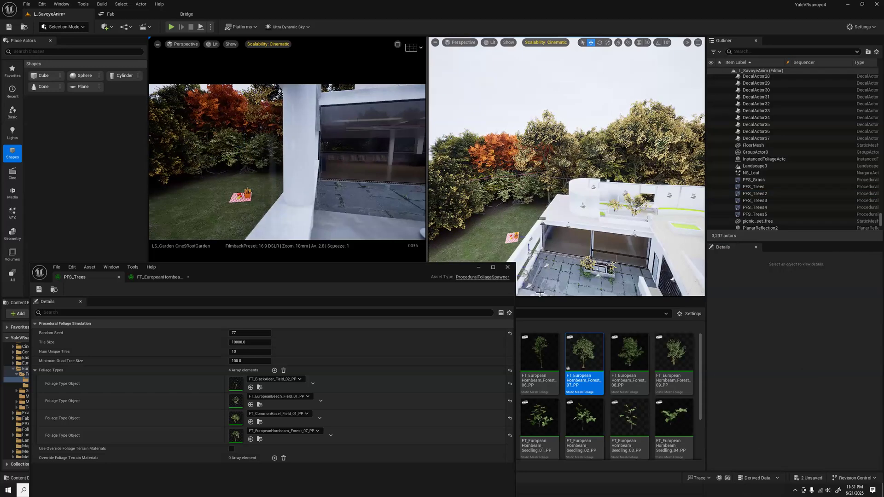
# Close the PFS_Trees spawner editor and move the roof garden camera shot to frame 16
pyautogui.click(507, 267)
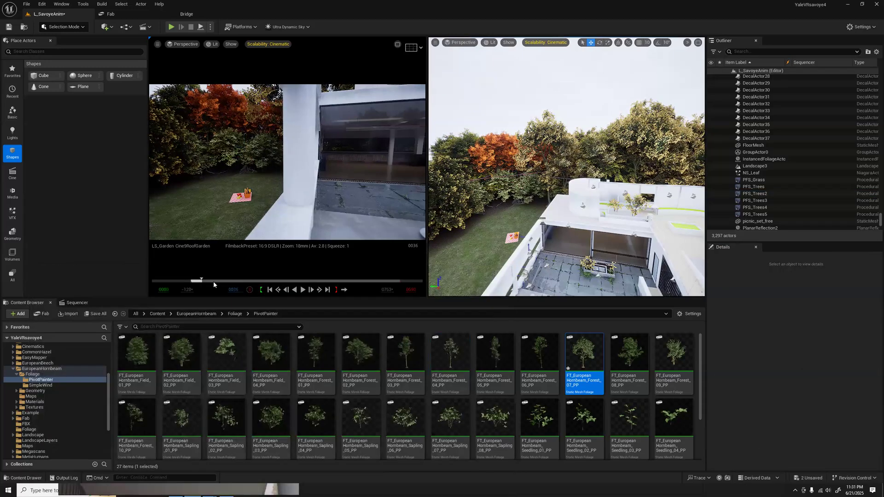
pyautogui.moveTo(201, 279)
pyautogui.mouseDown()
pyautogui.moveTo(178, 283)
pyautogui.moveTo(244, 283)
pyautogui.moveTo(194, 281)
pyautogui.mouseUp()
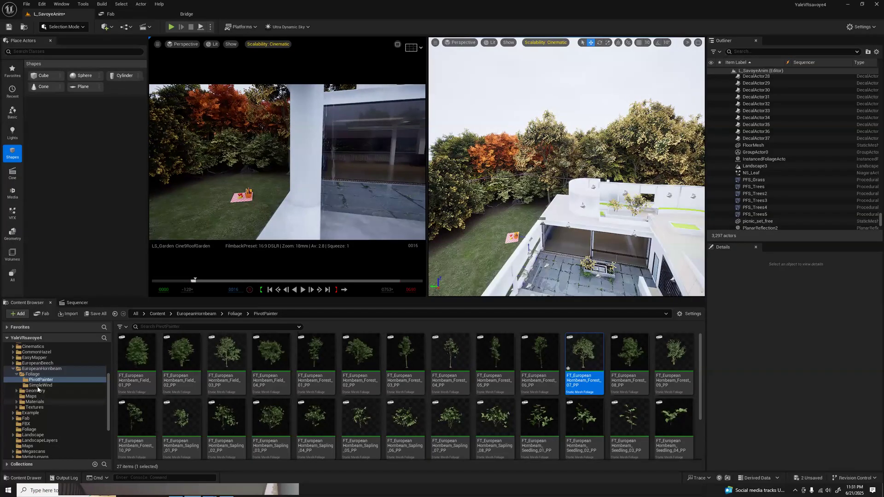
# Collapse the EuropeanHornbeam folder and examine the foliage types in NorwayMaple's Foliage/PivotPainter folder
pyautogui.click(14, 369)
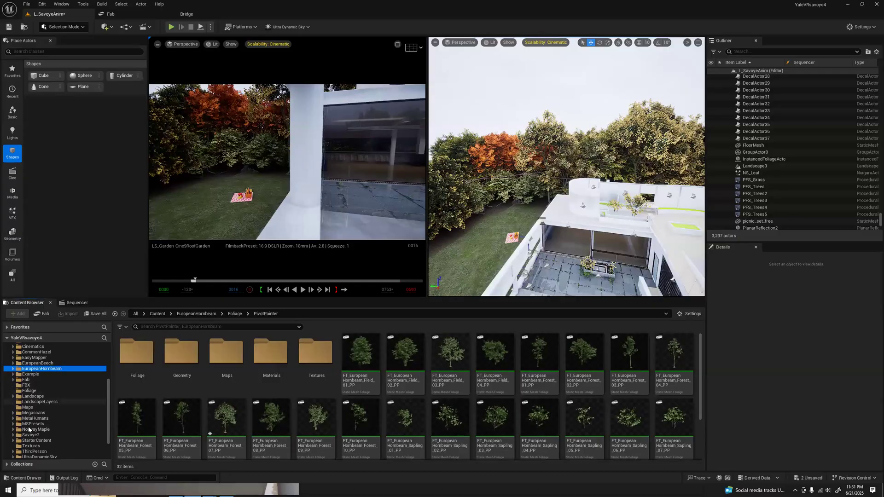
pyautogui.click(19, 429)
pyautogui.click(14, 429)
pyautogui.click(33, 441)
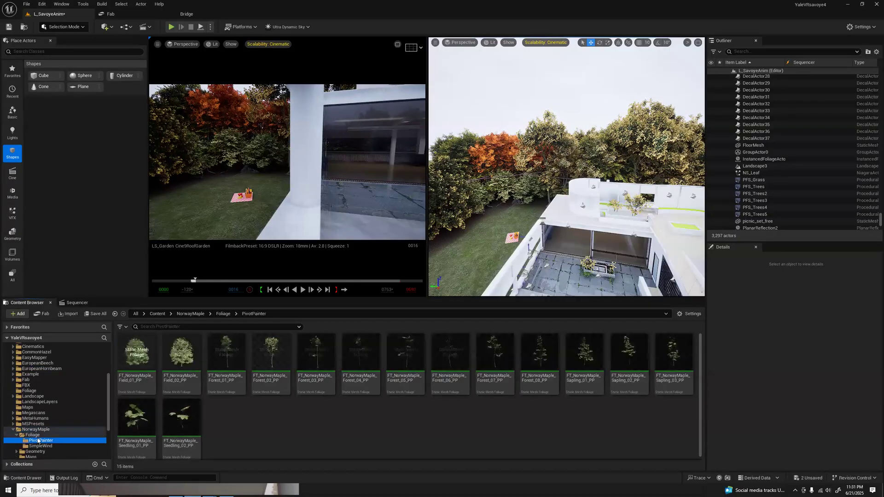
pyautogui.scroll(-2, 34, 453)
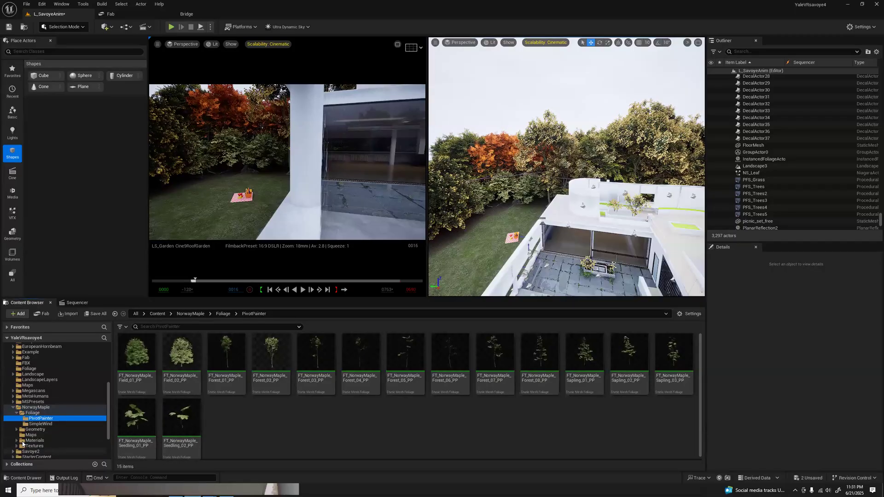
# Look through NorwayMaple's Materials/PivotPainter/Forest folder and collapse the NorwayMaple folder tree
pyautogui.click(22, 443)
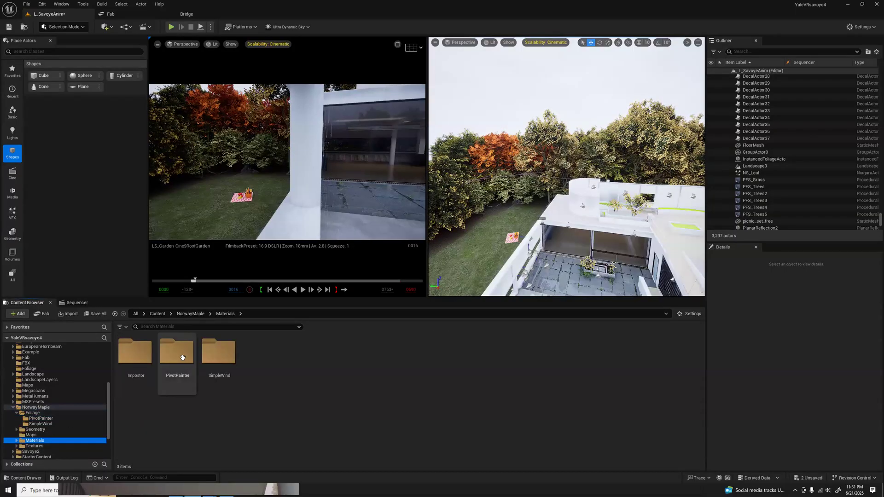
pyautogui.doubleClick(175, 360)
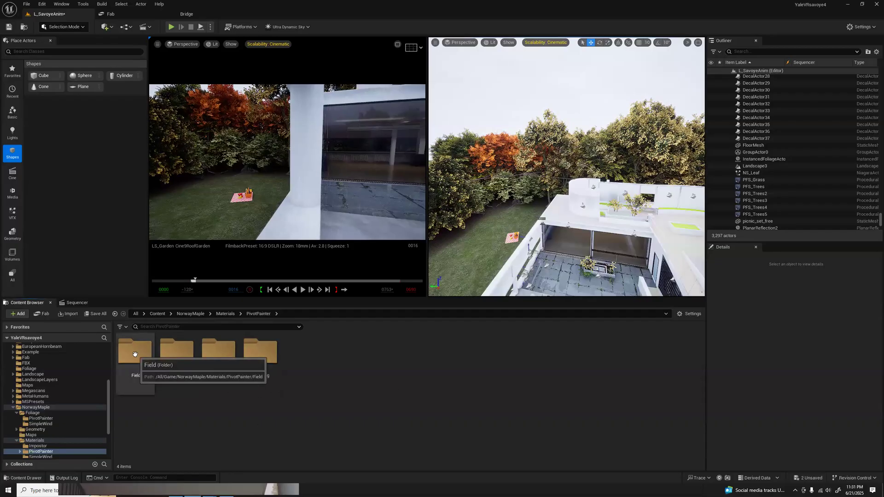
pyautogui.doubleClick(175, 356)
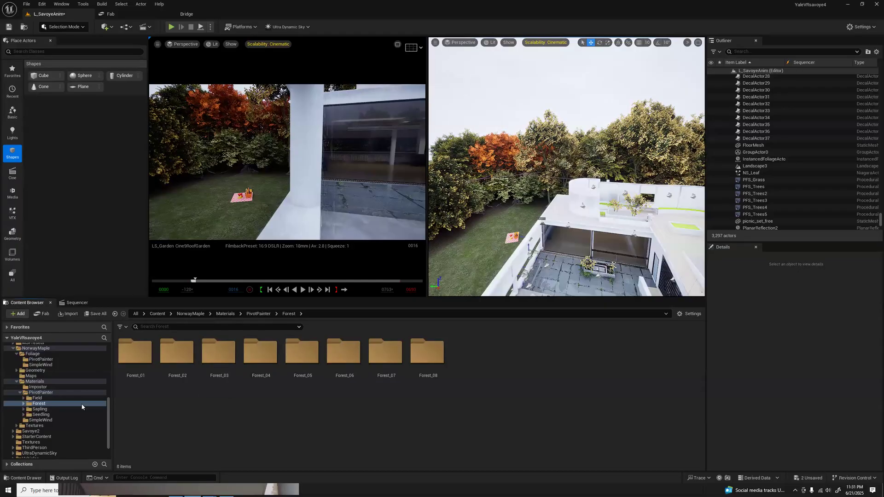
pyautogui.scroll(3, 41, 413)
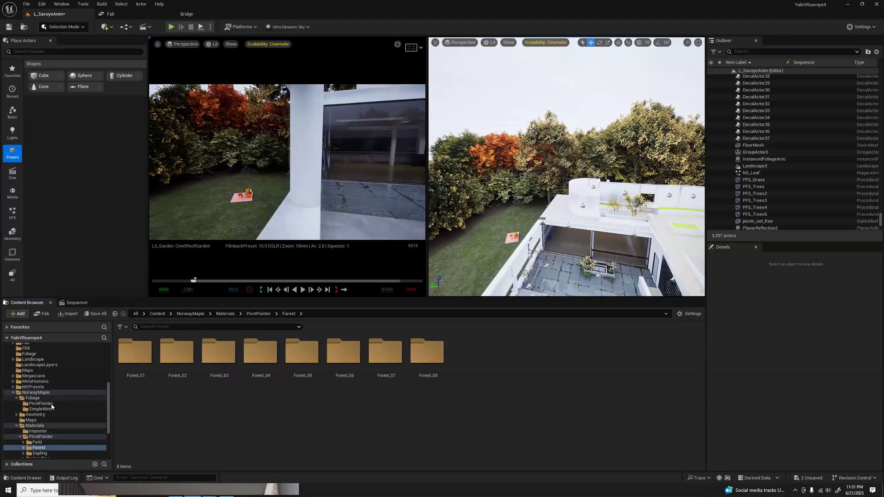
pyautogui.scroll(-2, 37, 422)
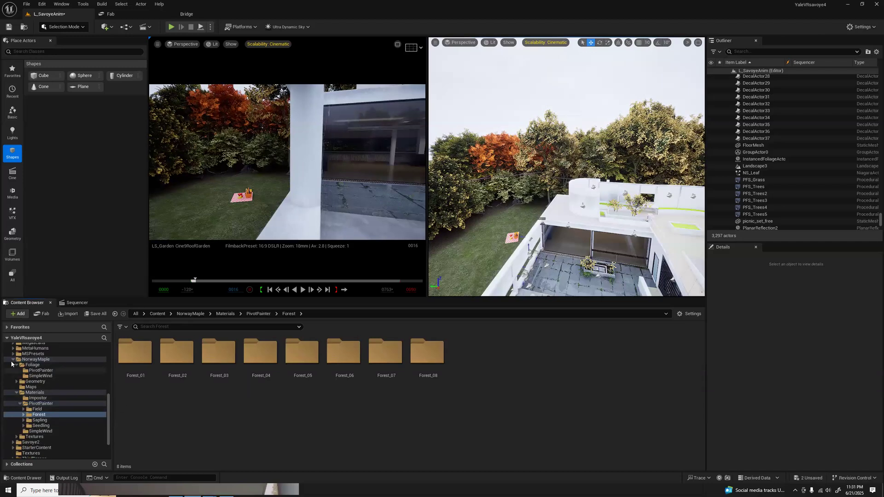
pyautogui.doubleClick(30, 359)
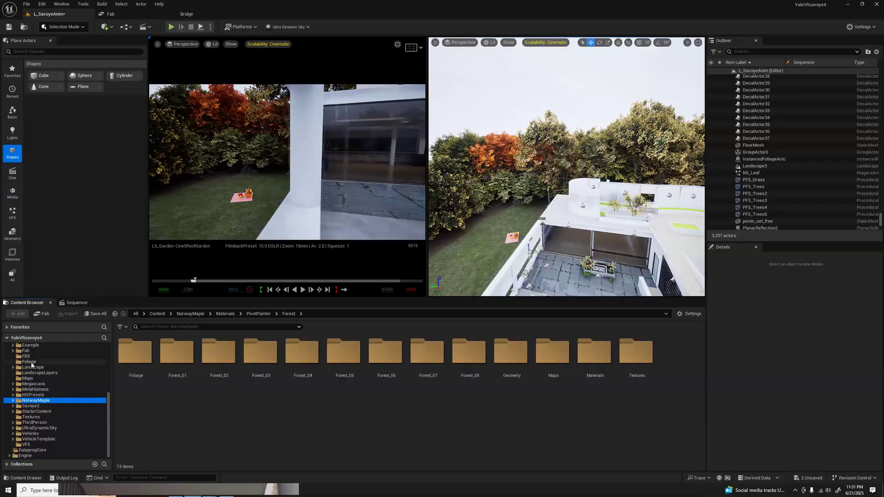
# Inspect the foliage types used by the PFS_Trees and PFS_Maple procedural foliage spawners in the Foliage folder
pyautogui.click(29, 362)
pyautogui.doubleClick(220, 357)
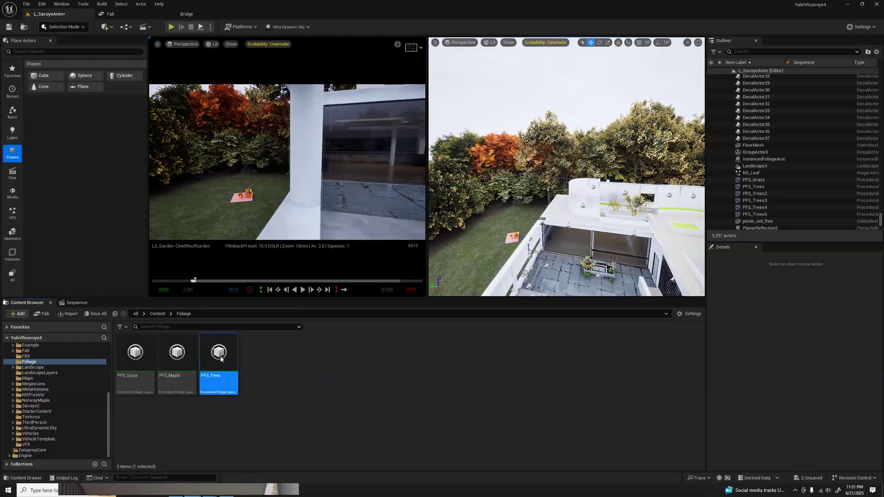
pyautogui.moveTo(290, 277); pyautogui.dragTo(394, 215)
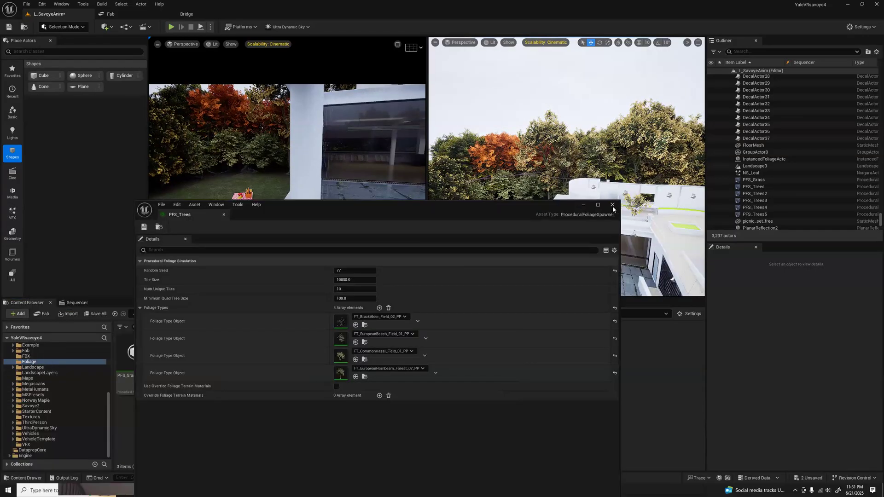
pyautogui.click(613, 205)
pyautogui.doubleClick(179, 354)
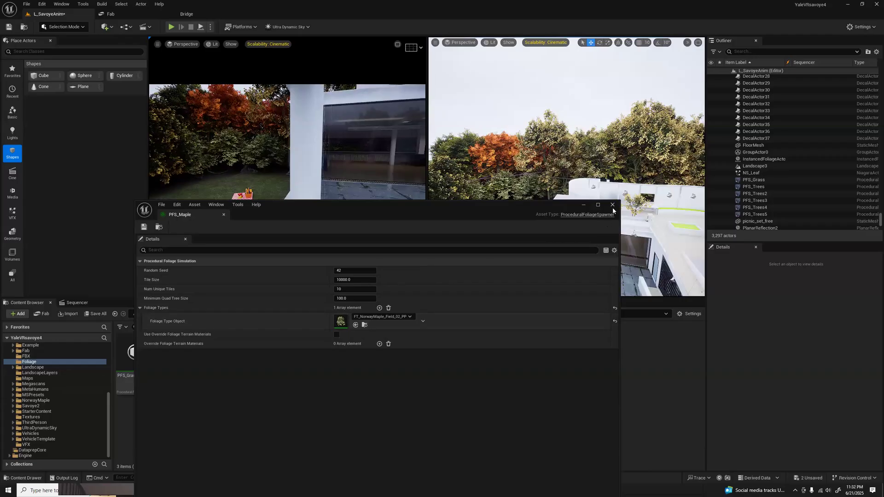
pyautogui.click(584, 205)
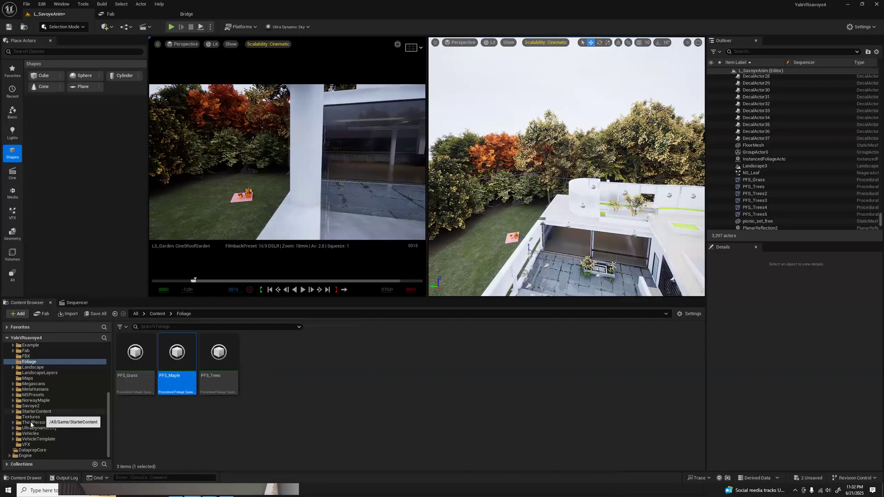
# Open the TwoSided leaf material instance of the FT_NorwayMaple_Forest_02_PP mesh from the NorwayMaple PivotPainter foliage folder
pyautogui.scroll(3, 23, 405)
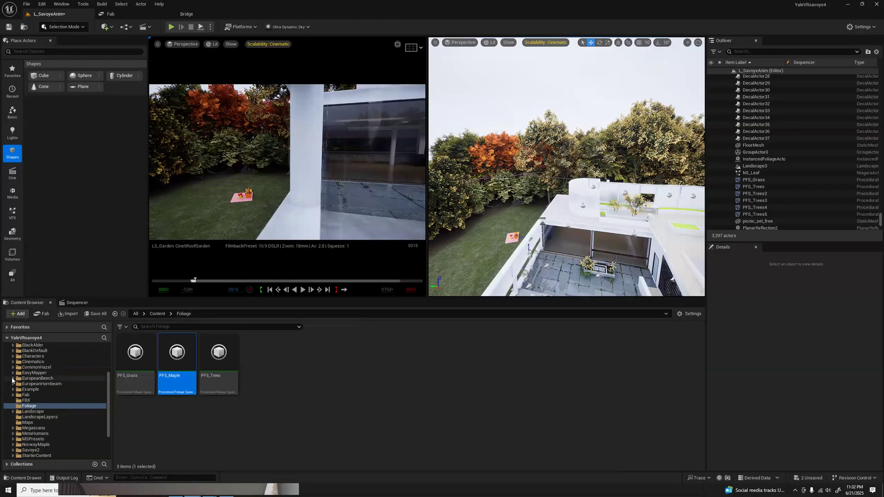
pyautogui.click(13, 445)
pyautogui.scroll(-2, 55, 433)
pyautogui.click(88, 423)
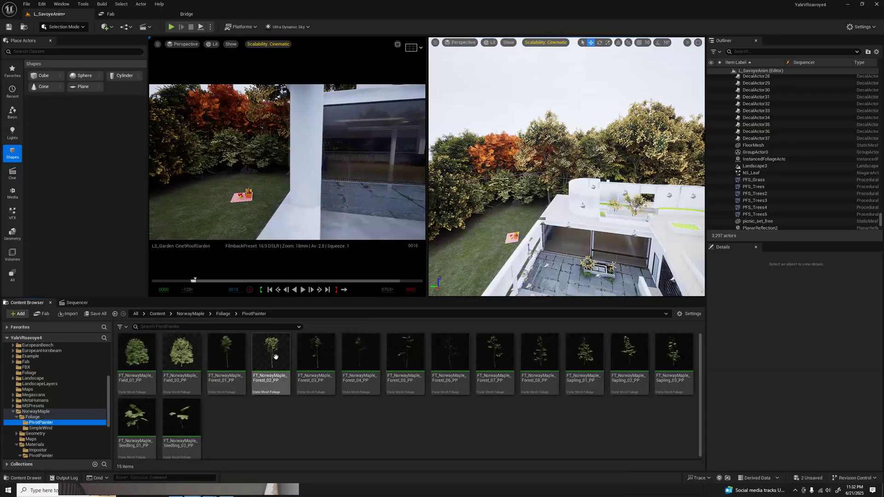
pyautogui.doubleClick(275, 359)
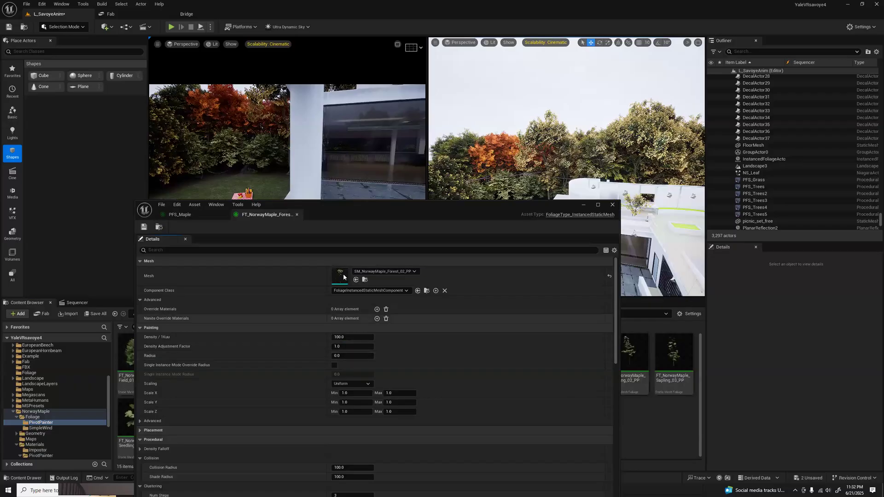
pyautogui.doubleClick(343, 278)
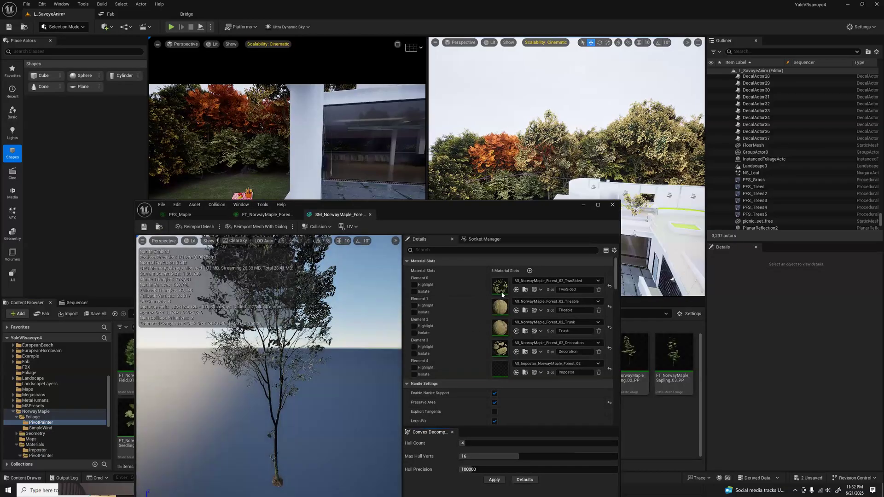
pyautogui.doubleClick(501, 286)
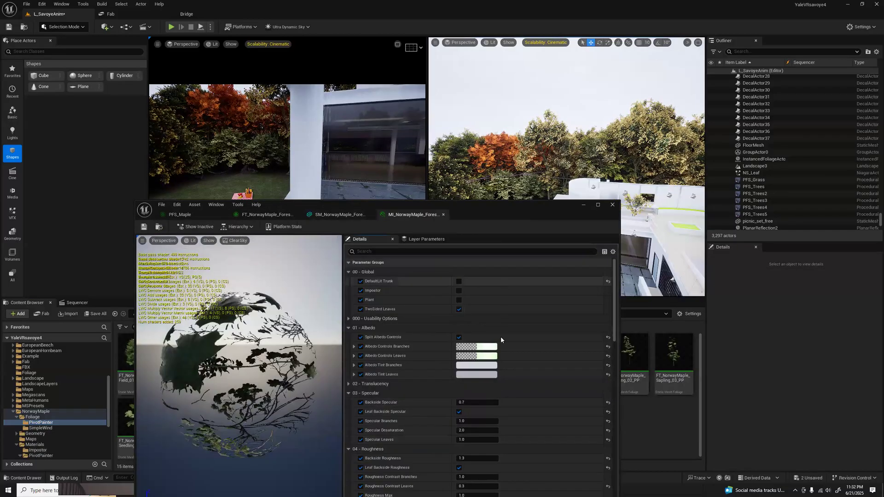
# Set the leaf material's Season Color Overlay to pure red with R 0.765625, G 0 and B 0
pyautogui.scroll(-1, 508, 347)
pyautogui.scroll(-6, 509, 345)
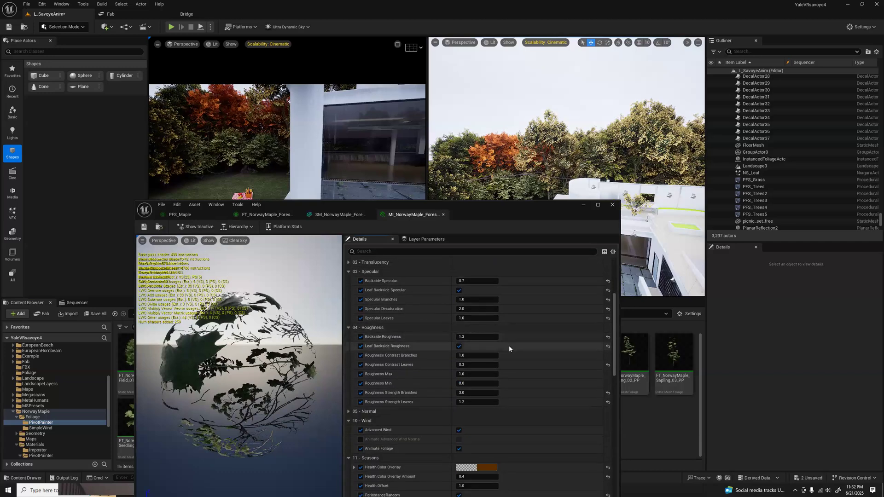
pyautogui.click(487, 404)
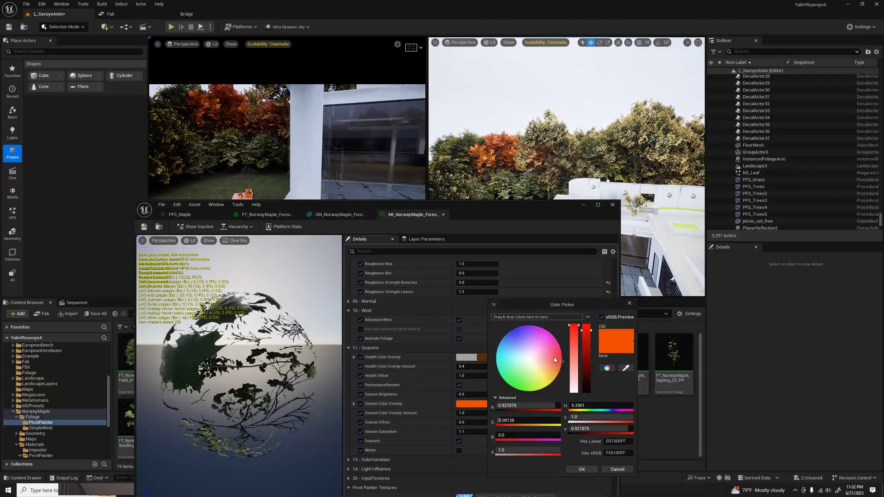
pyautogui.moveTo(561, 361); pyautogui.dragTo(564, 363)
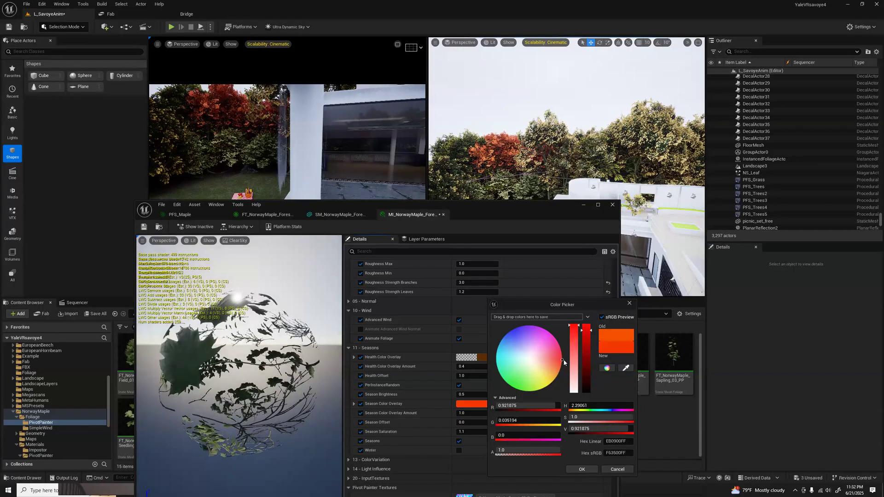
pyautogui.click(589, 350)
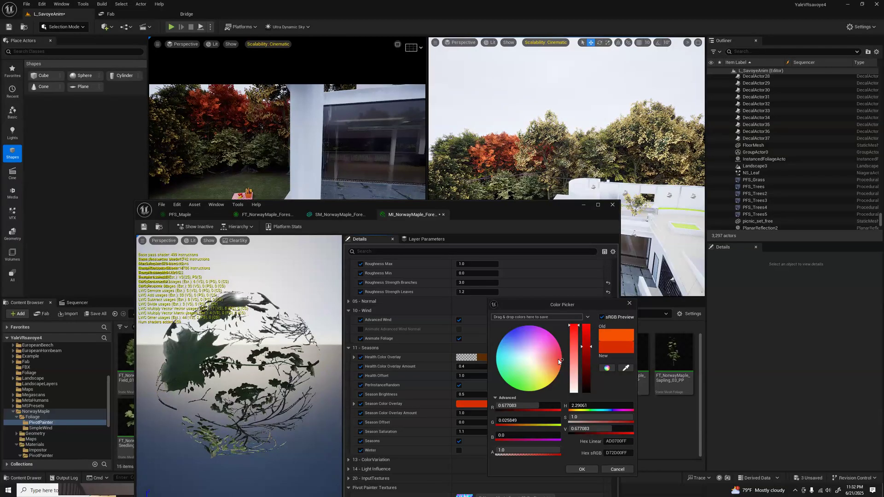
pyautogui.moveTo(562, 361)
pyautogui.mouseDown()
pyautogui.moveTo(571, 362)
pyautogui.moveTo(564, 357)
pyautogui.mouseUp()
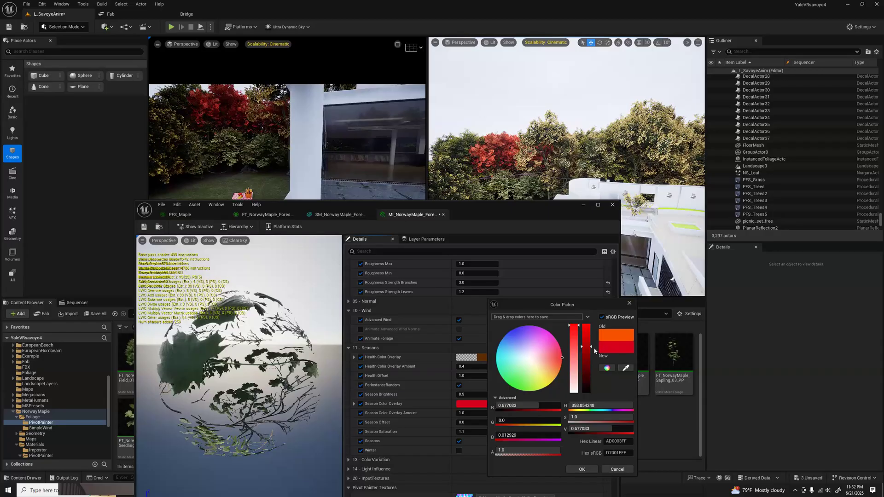
pyautogui.moveTo(592, 350); pyautogui.dragTo(592, 343)
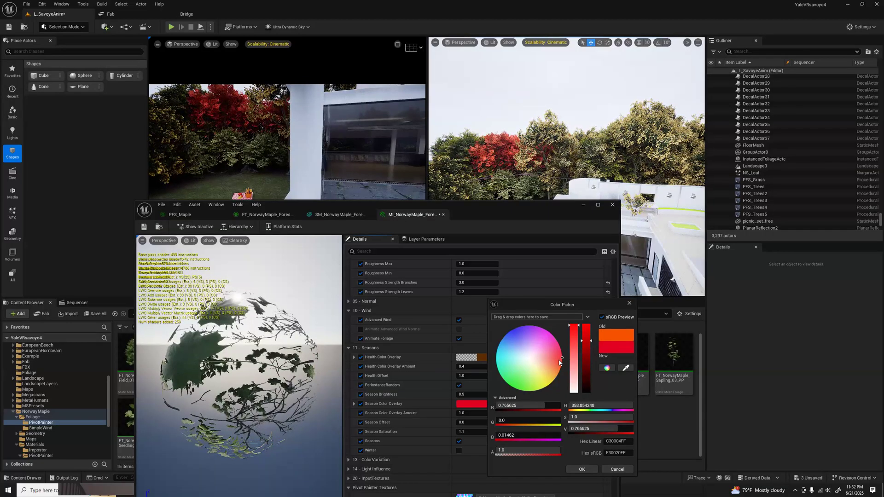
pyautogui.moveTo(559, 363)
pyautogui.mouseDown()
pyautogui.moveTo(559, 356)
pyautogui.moveTo(577, 361)
pyautogui.mouseUp()
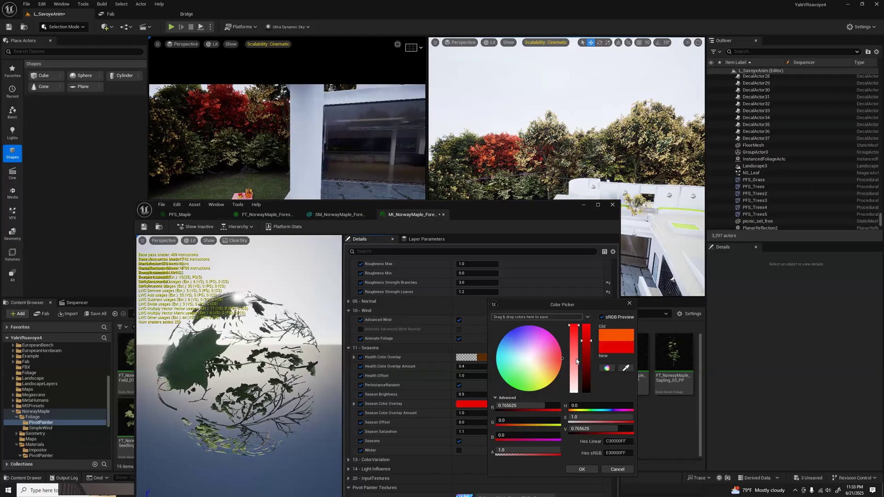
pyautogui.click(582, 469)
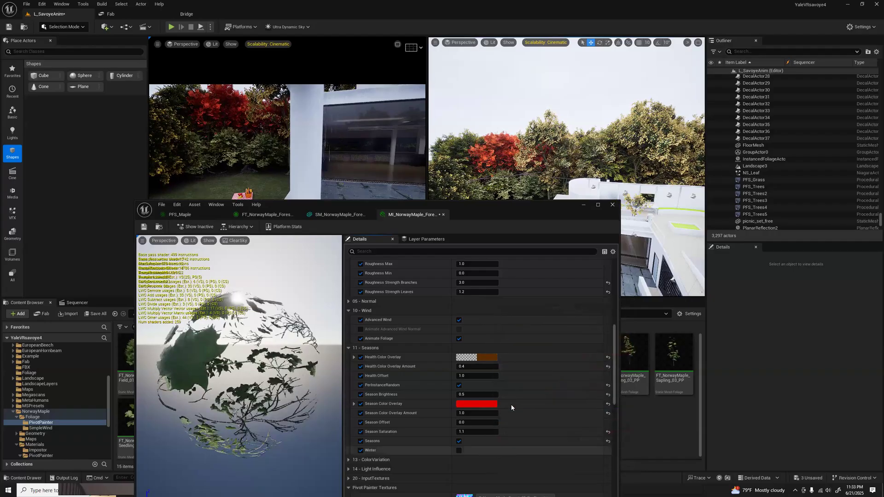
# Try resetting the Season Color Overlay to its default colour, and undo the reset
pyautogui.click(470, 403)
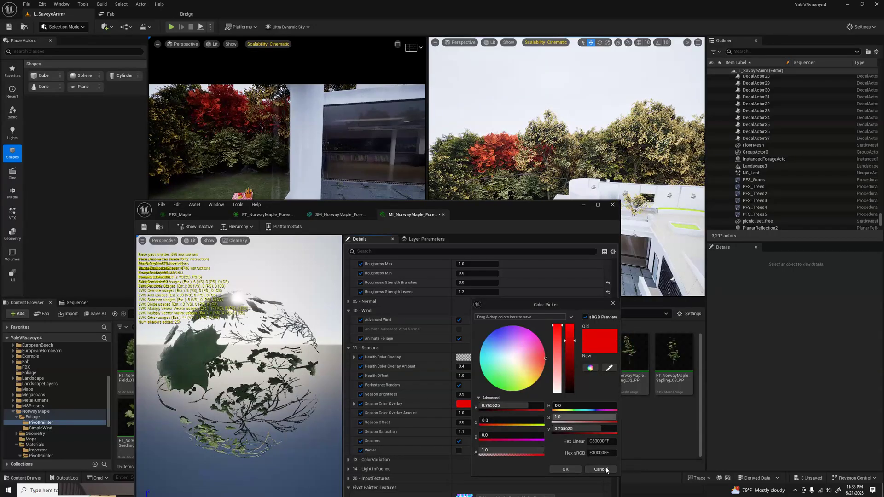
pyautogui.press('Escape')
pyautogui.click(608, 403)
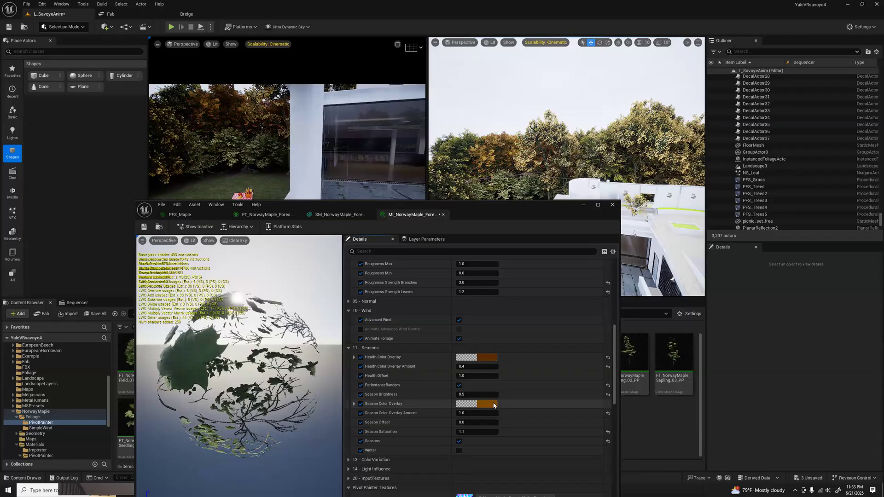
pyautogui.hotkey('ctrl', 'z')
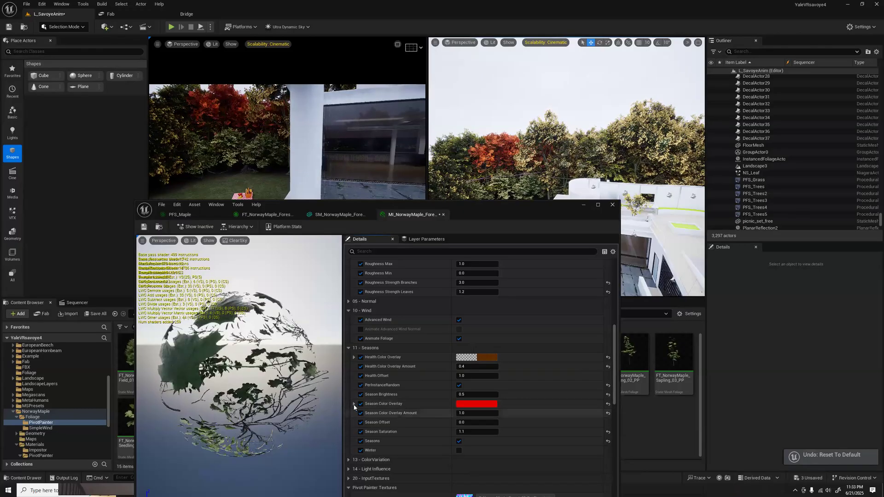
# Darken the Season Color Overlay red to R 0.682292 and close the maple material, mesh and foliage editors
pyautogui.click(354, 404)
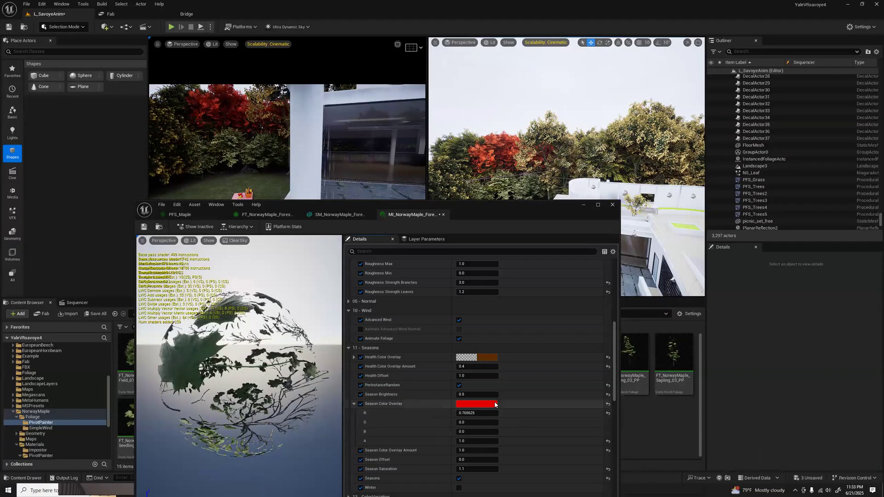
pyautogui.click(495, 404)
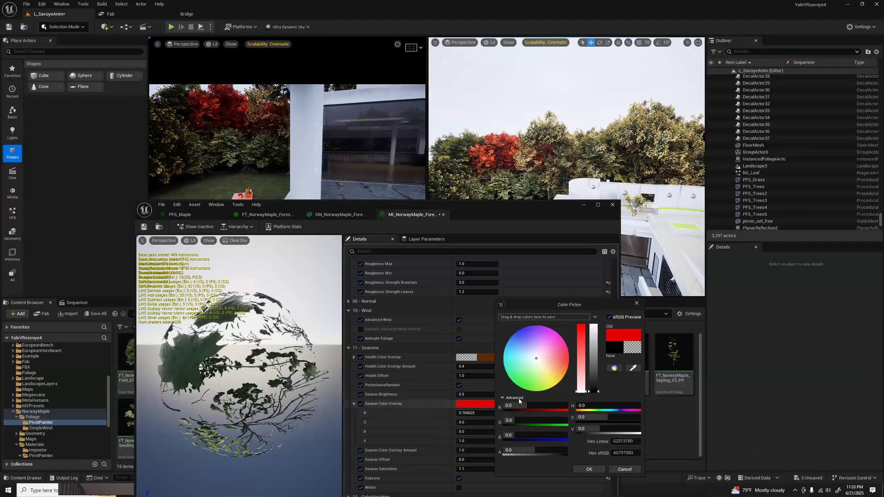
pyautogui.click(594, 347)
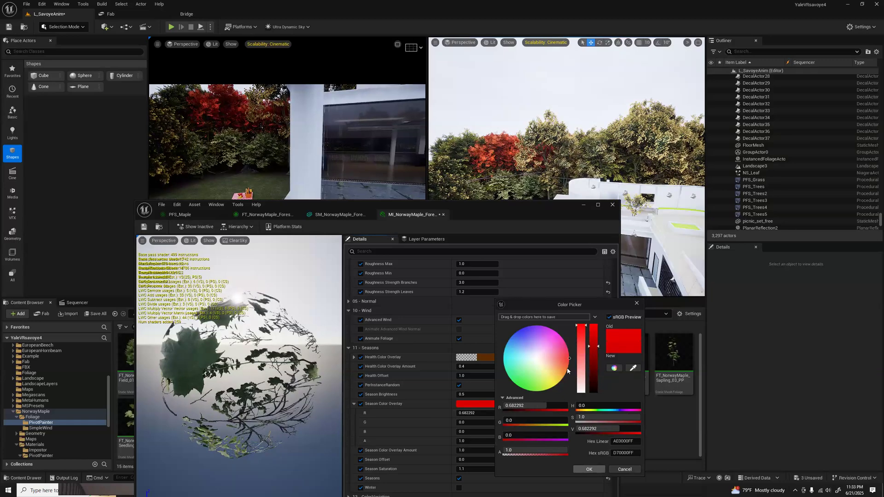
pyautogui.click(588, 469)
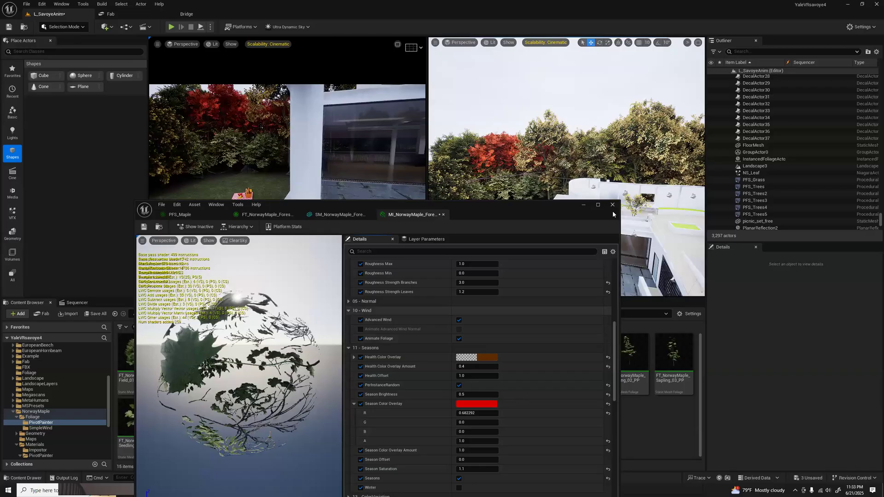
pyautogui.click(444, 215)
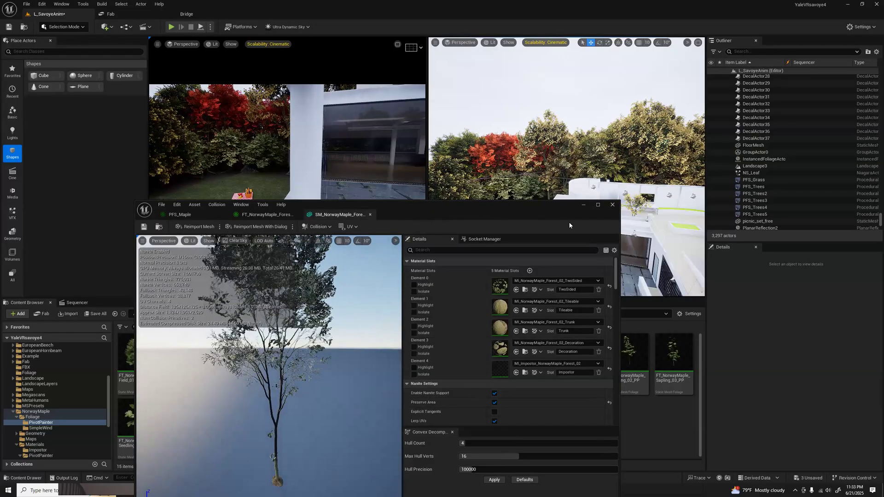
pyautogui.click(297, 214)
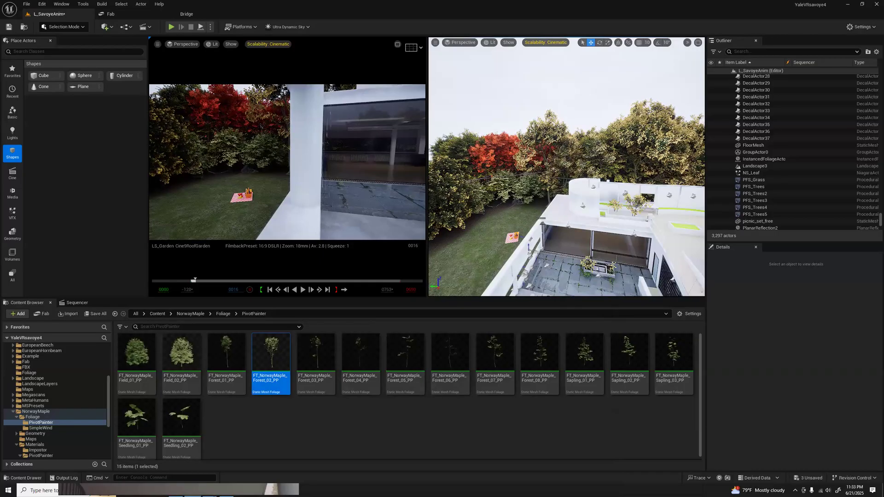
# Select the wine bottle on the dining table and open its SM_WineBottle static mesh
pyautogui.moveTo(566, 166); pyautogui.dragTo(524, 145, button='right')
pyautogui.press('w')
pyautogui.press('w')
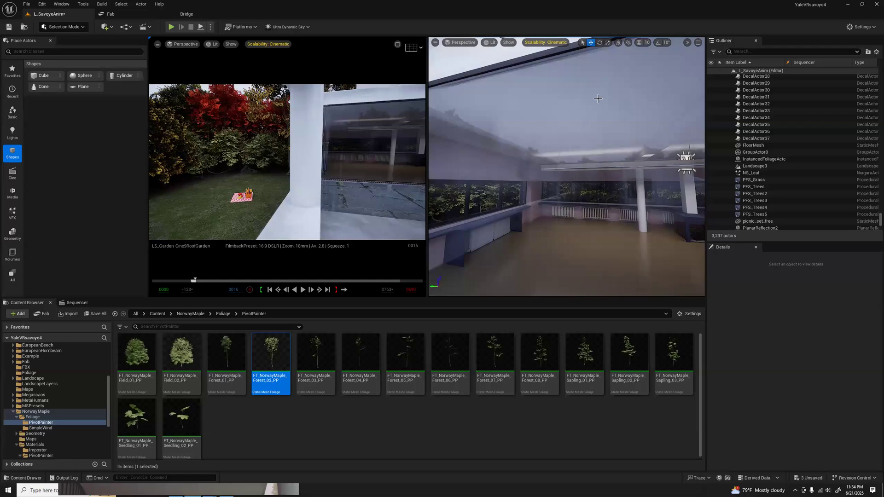
pyautogui.moveTo(525, 145); pyautogui.dragTo(509, 180, button='right')
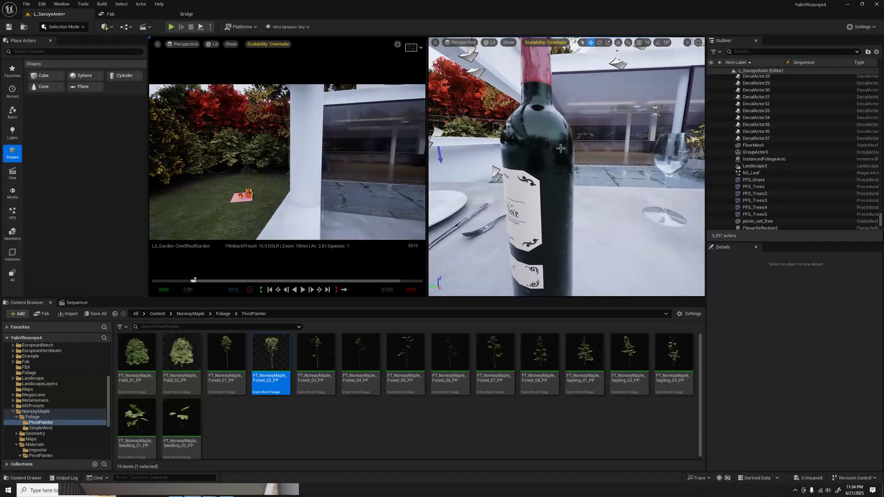
pyautogui.click(573, 177)
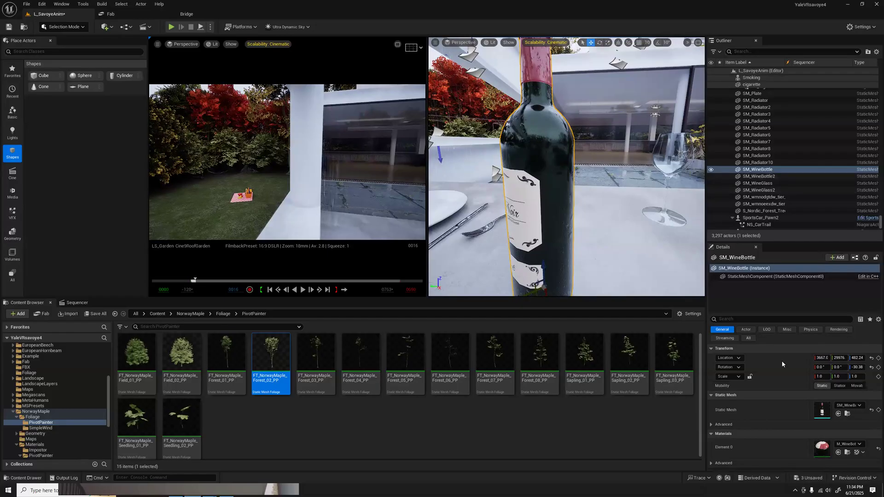
pyautogui.doubleClick(819, 413)
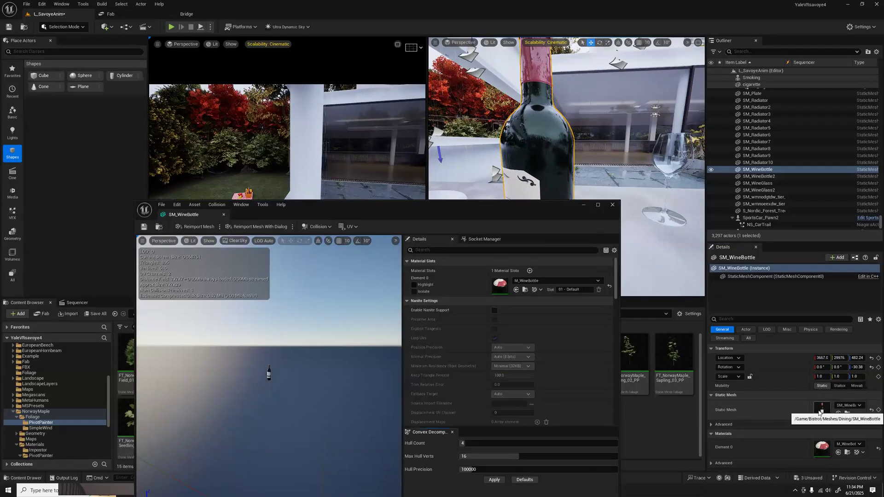
# Look through the wine bottle's static mesh settings, from Nanite and LOD to collision and navigation
pyautogui.moveTo(490, 209); pyautogui.dragTo(314, 89)
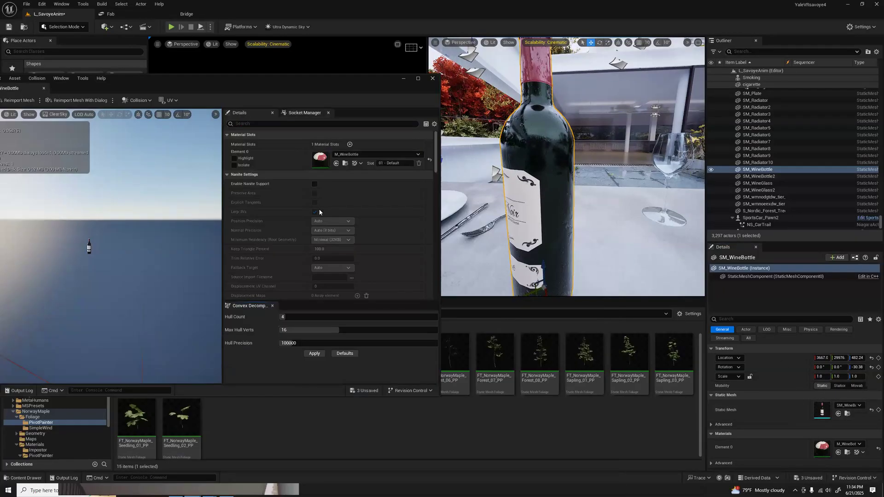
pyautogui.scroll(-10, 294, 233)
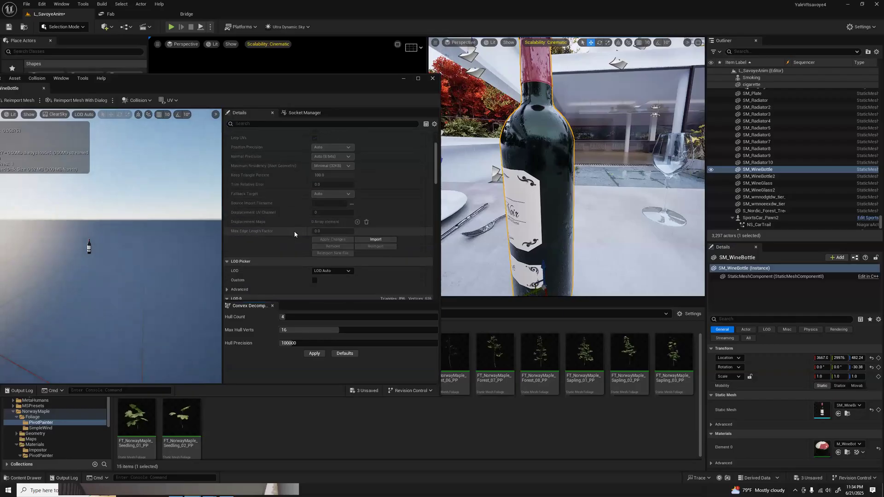
pyautogui.scroll(-10, 298, 232)
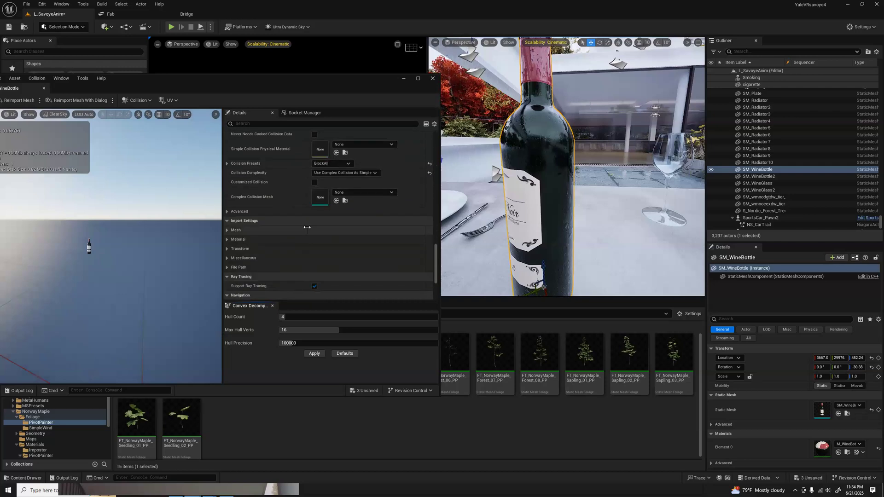
pyautogui.scroll(-5, 307, 227)
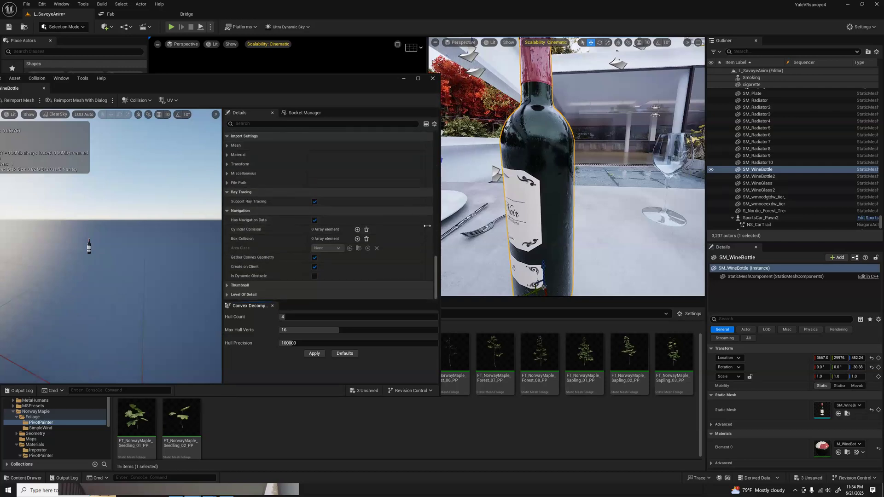
pyautogui.moveTo(435, 272); pyautogui.dragTo(442, 219)
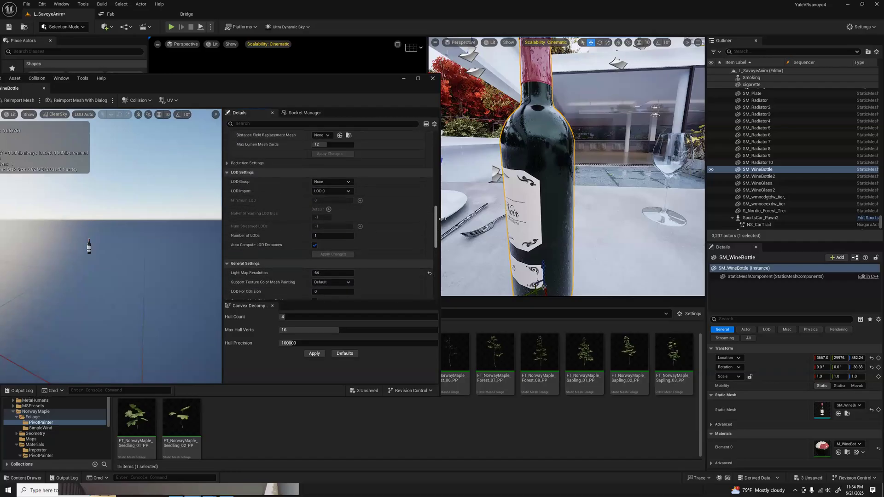
# Open the wine bottle's M_WineBottle material instance and its parent material Master_Unique
pyautogui.doubleClick(822, 447)
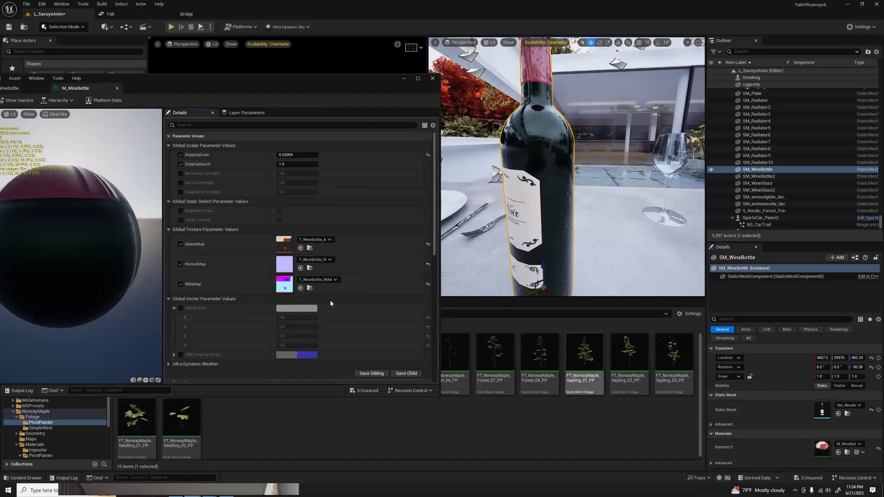
pyautogui.scroll(-5, 258, 295)
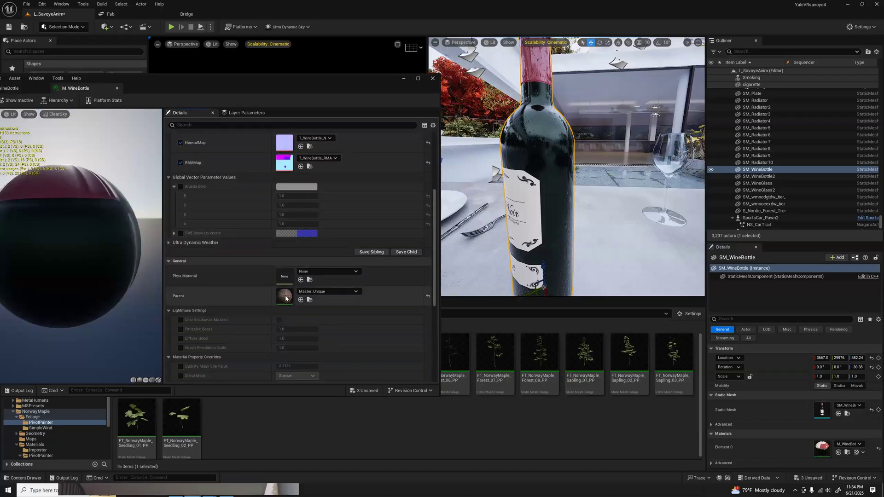
pyautogui.doubleClick(285, 296)
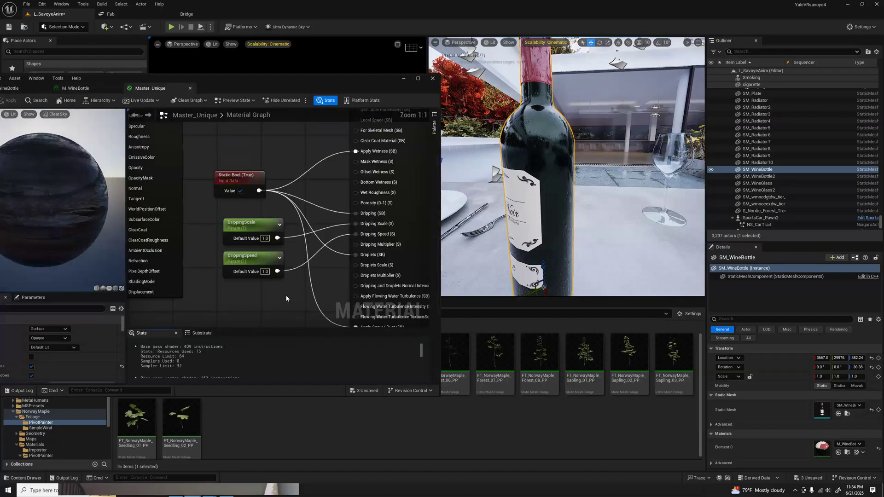
# In the nodes feeding Surface Weather Effects, set the DrippingSpeed parameter's default value to 5 and apply the material
pyautogui.moveTo(230, 252); pyautogui.dragTo(398, 203, button='right')
pyautogui.scroll(-1, 397, 202)
pyautogui.scroll(-1, 334, 199)
pyautogui.moveTo(331, 199); pyautogui.dragTo(393, 190, button='right')
pyautogui.scroll(2, 286, 148)
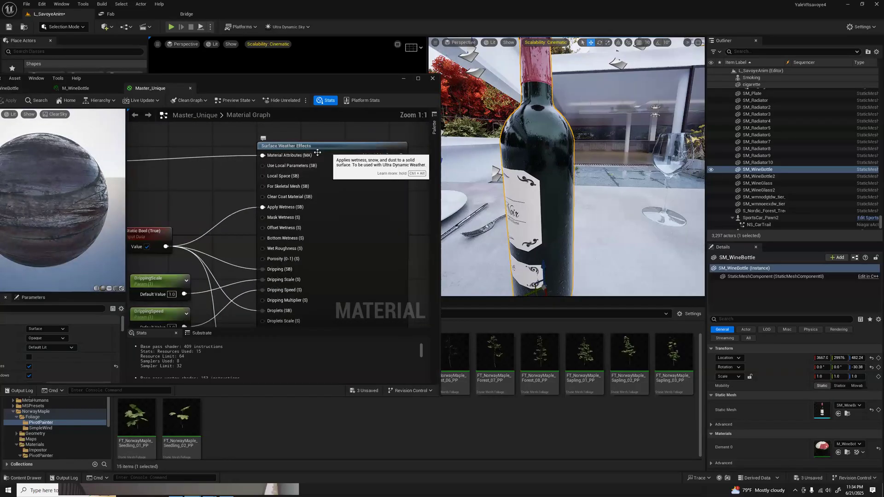
pyautogui.scroll(-3, 295, 160)
pyautogui.scroll(3, 226, 241)
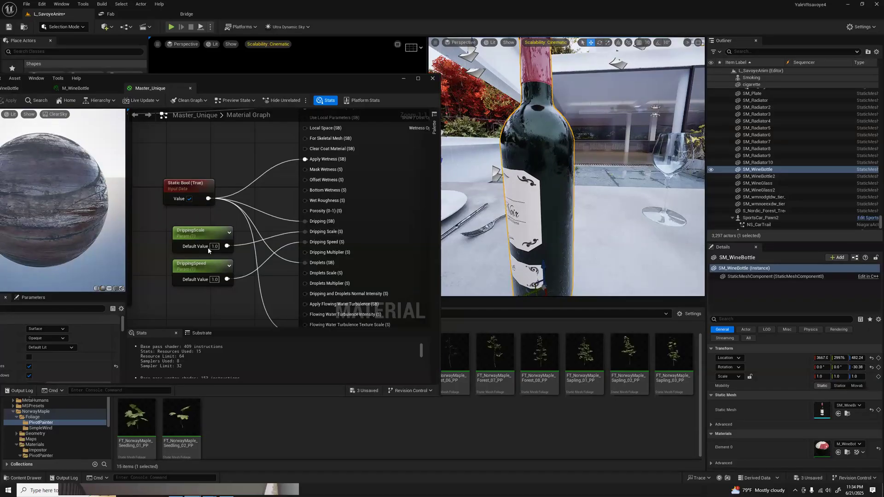
pyautogui.click(215, 279)
pyautogui.write('5')
pyautogui.press('Return')
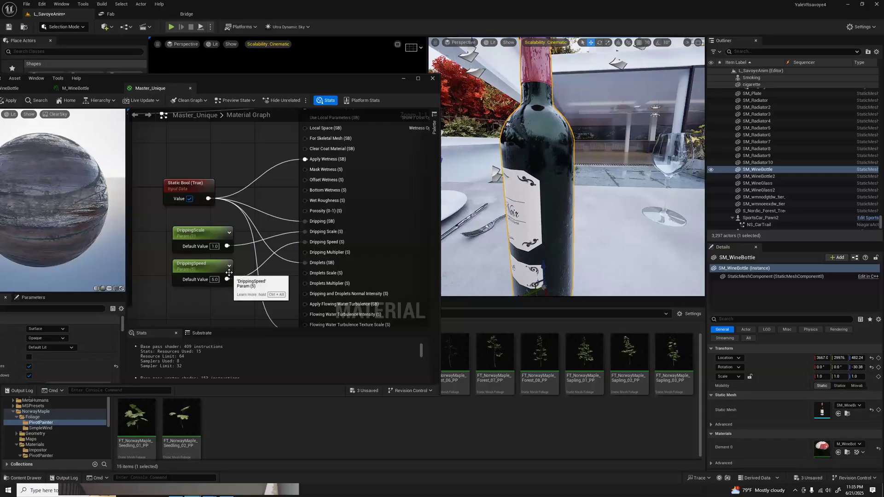
pyautogui.click(10, 101)
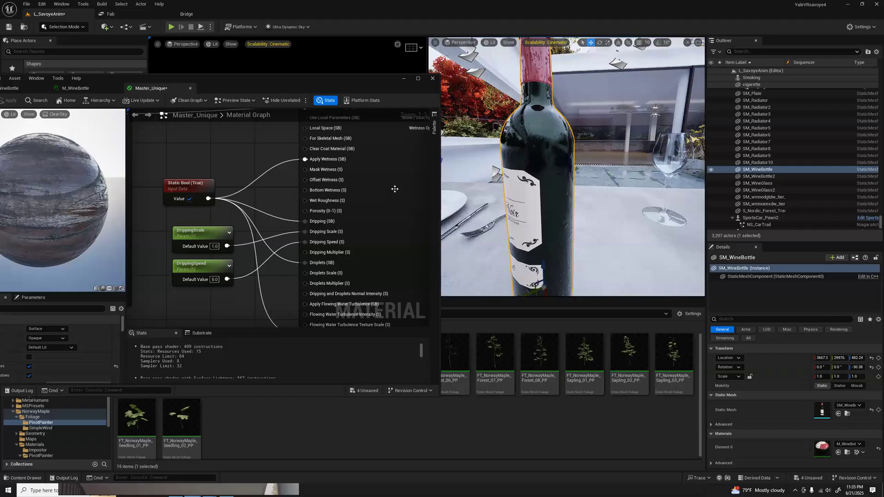
# Set the DrippingScale parameter's default value to 5 and inspect the wine bottle in the level
pyautogui.click(213, 246)
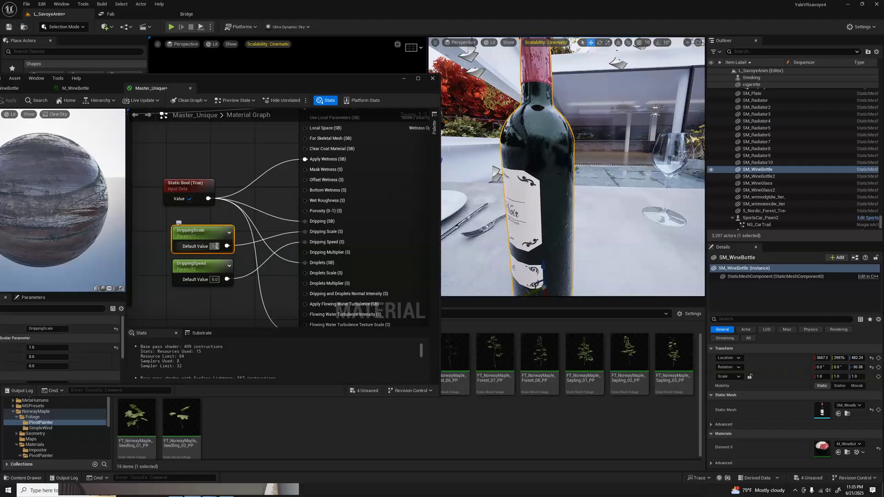
pyautogui.write('5')
pyautogui.press('Return')
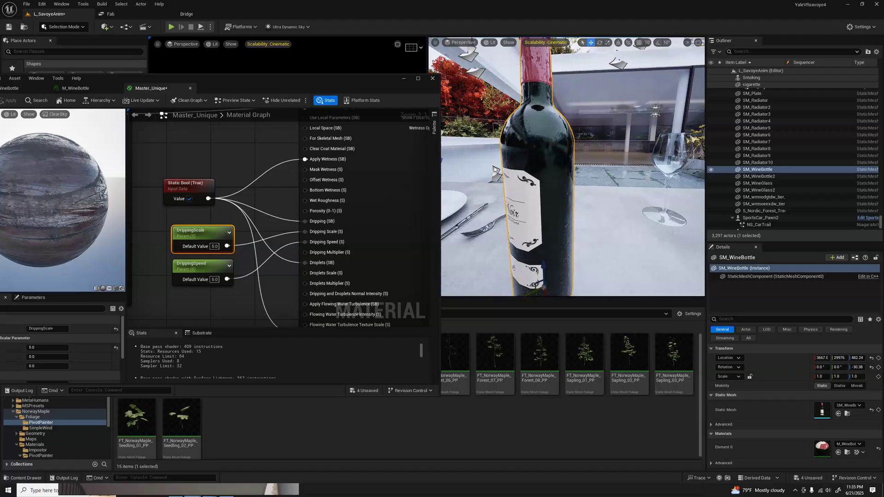
pyautogui.moveTo(529, 169)
pyautogui.mouseDown(button='right')
pyautogui.moveTo(556, 175)
pyautogui.moveTo(537, 173)
pyautogui.mouseUp(button='right')
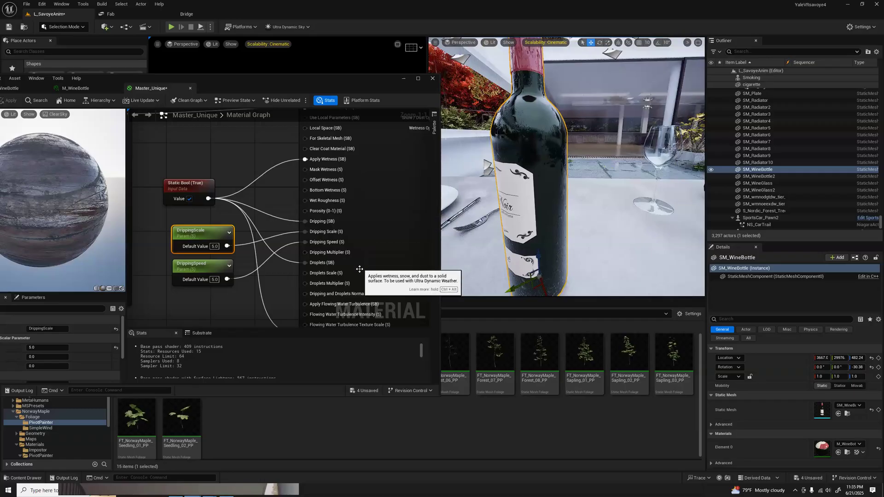
# Connect DrippingScale to the Droplets Scale input of Surface Weather Effects and apply the material
pyautogui.scroll(-1, 361, 258)
pyautogui.scroll(1, 312, 271)
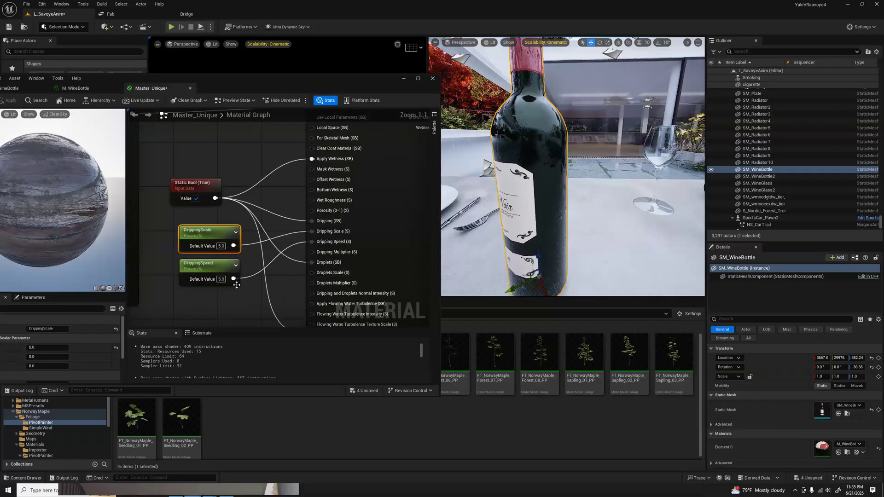
pyautogui.moveTo(234, 246); pyautogui.dragTo(313, 273)
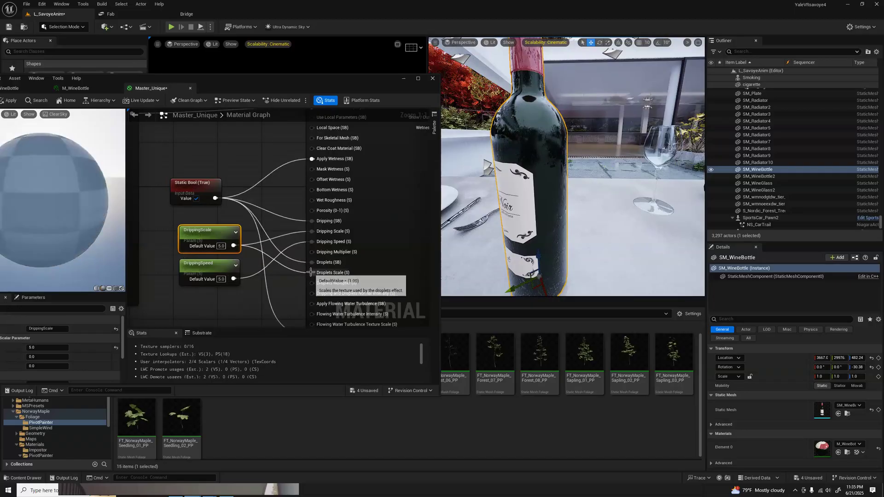
pyautogui.click(11, 102)
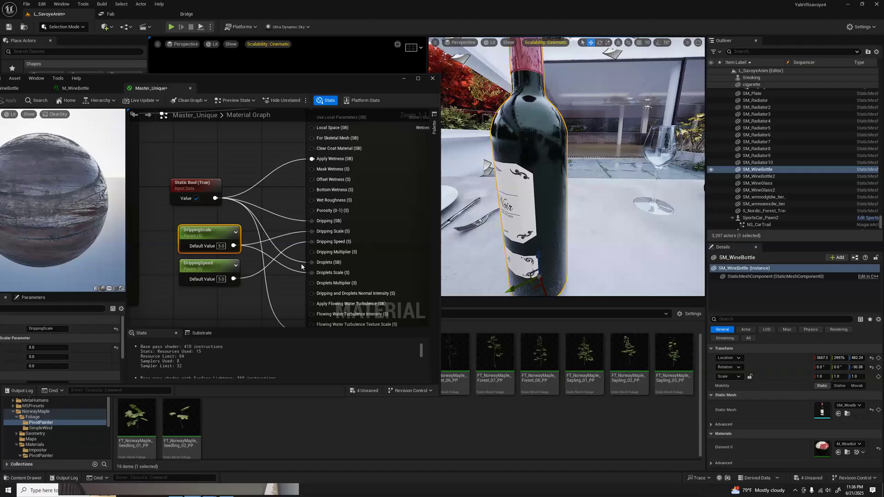
pyautogui.hotkey('alt', 'Tab')
pyautogui.hotkey('alt', 'Tab')
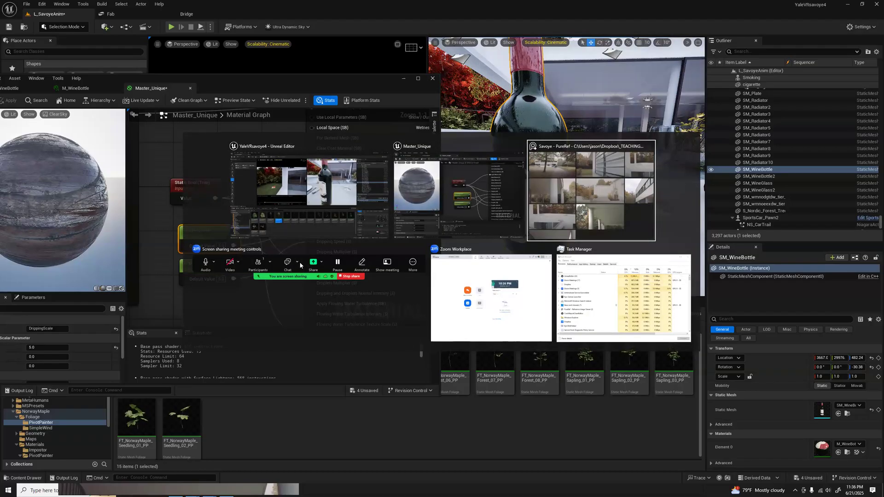
pyautogui.hotkey('alt', 'Tab')
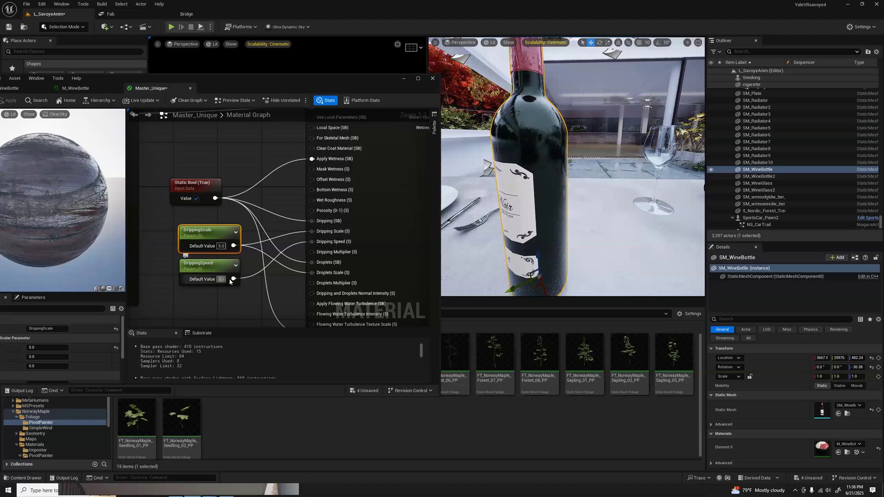
# Try DrippingSpeed default values of 10, 1 and 0.25 in succession
pyautogui.write('10')
pyautogui.press('Return')
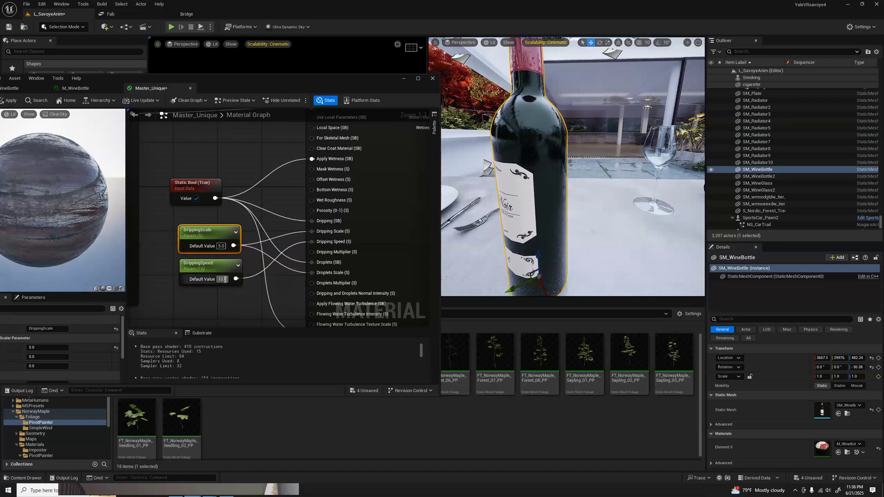
pyautogui.write('1')
pyautogui.press('Return')
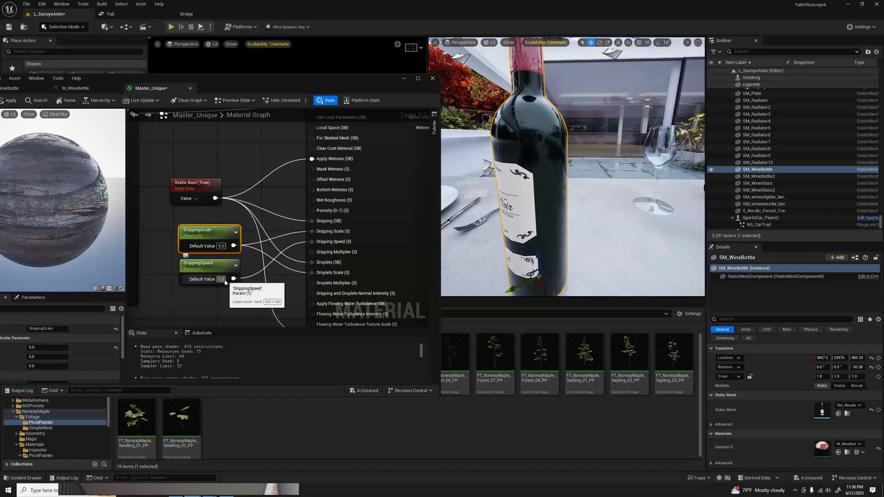
pyautogui.click(221, 279)
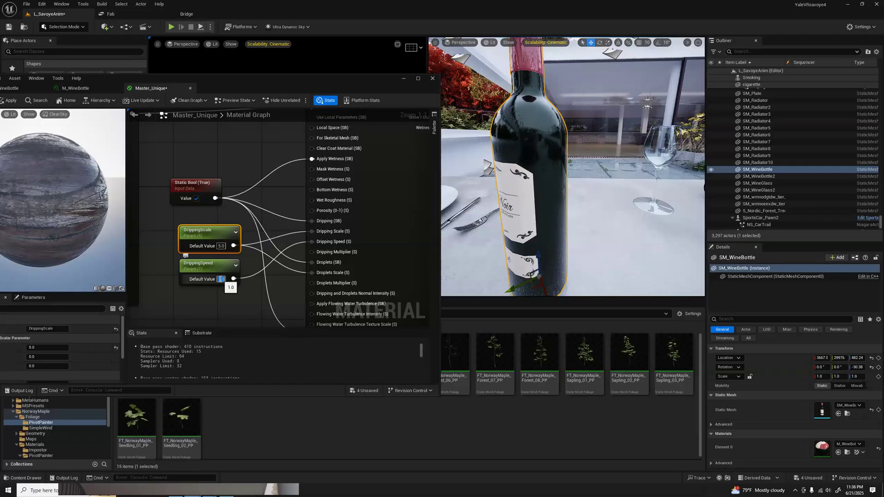
pyautogui.write('0.25')
pyautogui.press('Return')
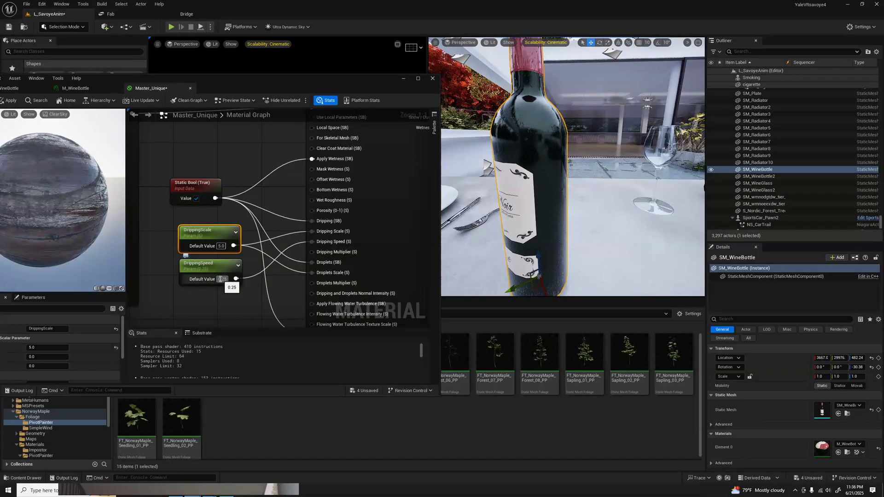
# Set the DrippingSpeed parameter's default value to 0.1 and apply the material
pyautogui.click(222, 279)
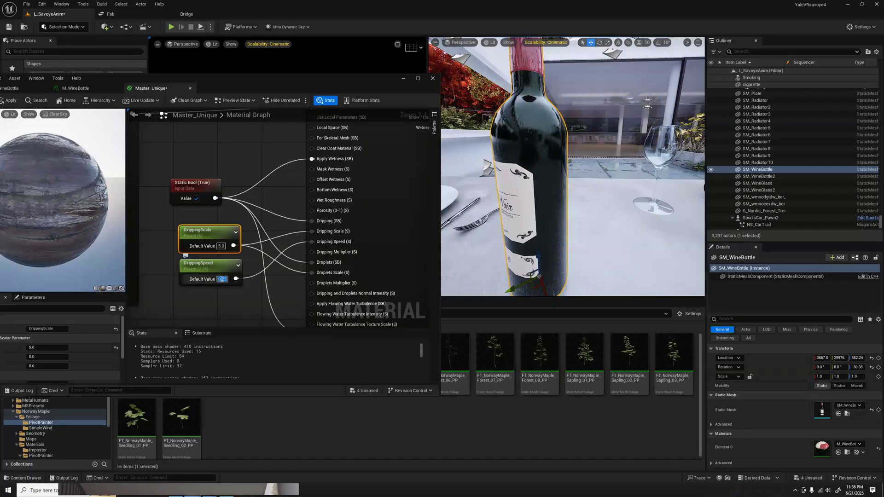
pyautogui.write('1.1')
pyautogui.press('Return')
pyautogui.click(8, 101)
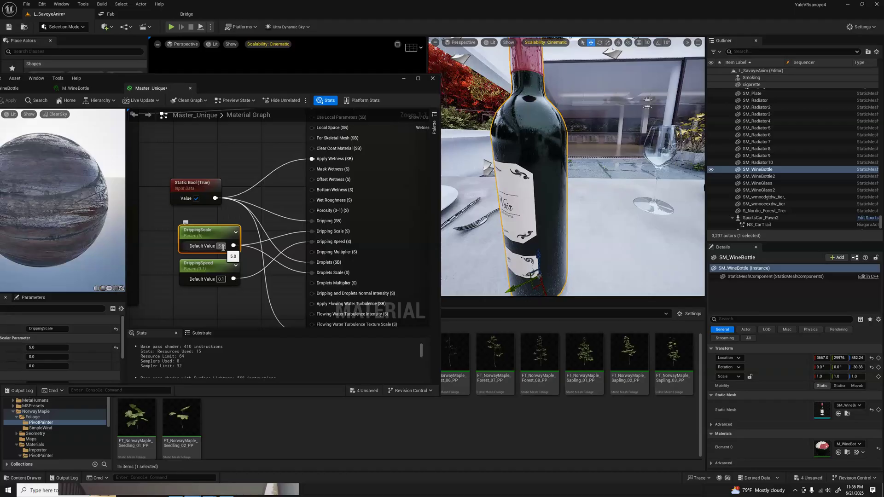
# Disconnect the Dripping Scale, Dripping Speed and Droplets Scale inputs of Surface Weather Effects and apply the material
pyautogui.keyDown('alt'); pyautogui.click(314, 231); pyautogui.keyUp('alt')
pyautogui.keyDown('alt'); pyautogui.click(312, 241); pyautogui.keyUp('alt')
pyautogui.keyDown('alt'); pyautogui.click(312, 273); pyautogui.keyUp('alt')
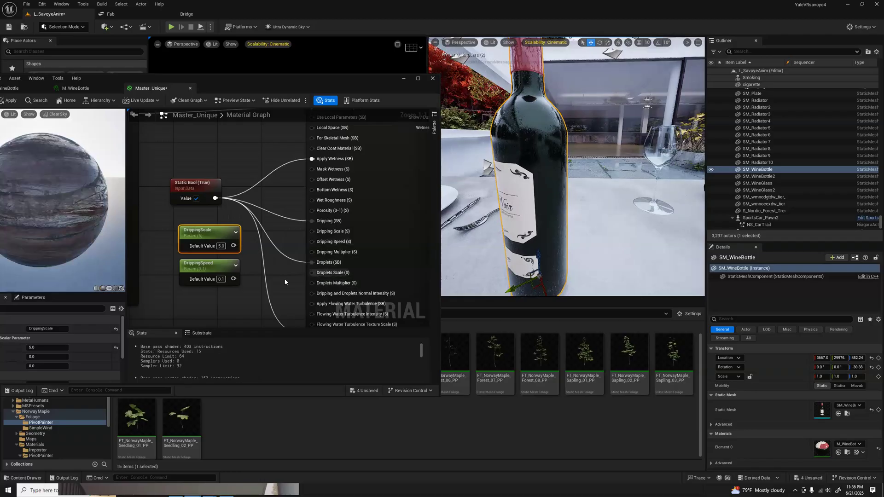
pyautogui.click(10, 101)
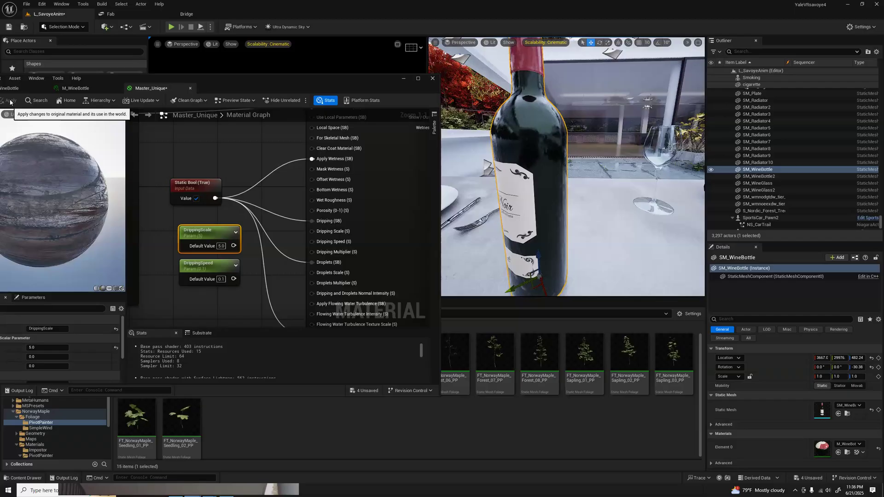
# Examine the wine bottle and the surrounding table surface from several angles in the level for the wetness effect
pyautogui.moveTo(337, 234)
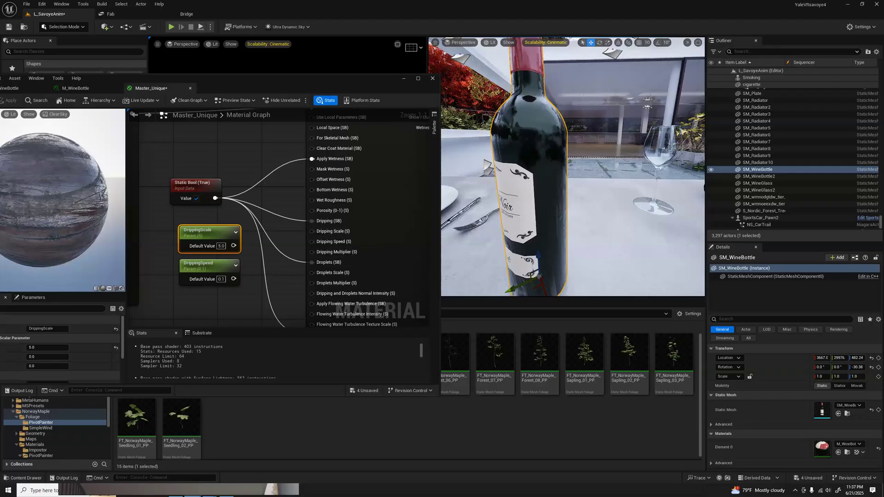
pyautogui.moveTo(552, 184); pyautogui.dragTo(564, 175, button='right')
pyautogui.press('s')
pyautogui.moveTo(543, 227); pyautogui.dragTo(525, 230, button='right')
pyautogui.press('d')
pyautogui.moveTo(562, 201); pyautogui.dragTo(561, 201, button='right')
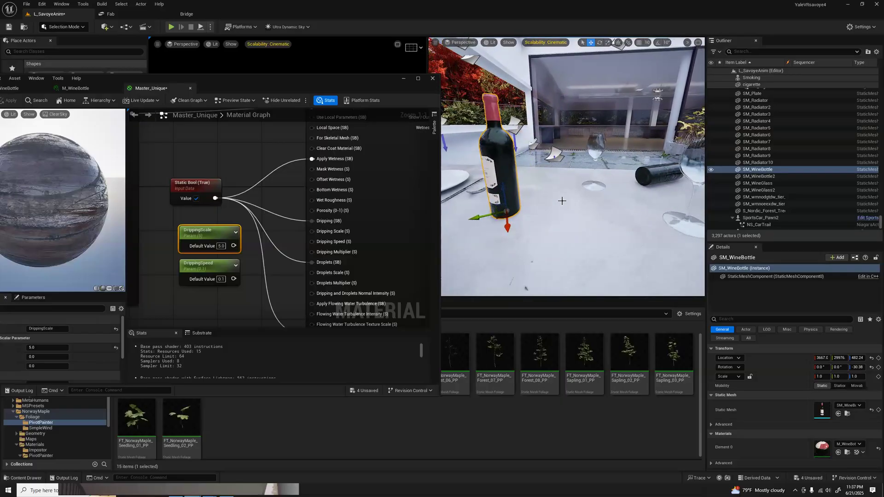
pyautogui.moveTo(608, 181); pyautogui.dragTo(616, 184, button='right')
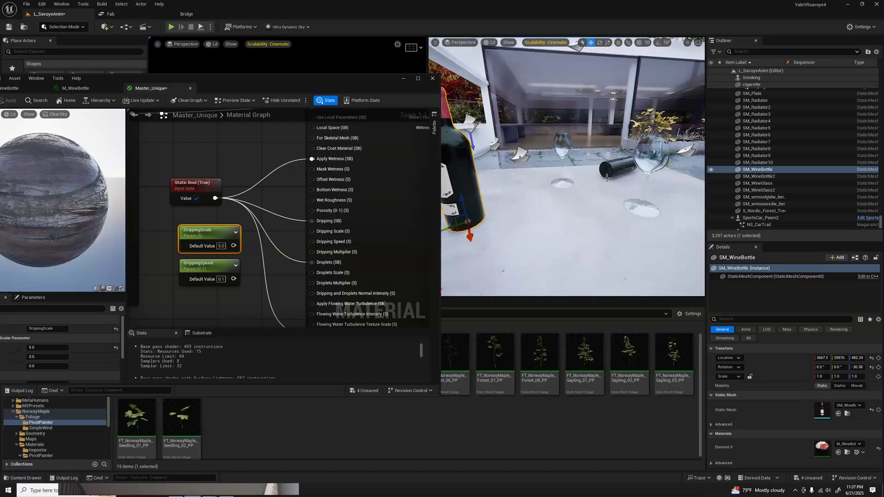
pyautogui.moveTo(592, 178); pyautogui.dragTo(538, 183, button='right')
# Scrub the garden camera sequence to frame 126 and deselect the wine bottle to inspect its surface up close
pyautogui.moveTo(284, 79); pyautogui.dragTo(398, 345)
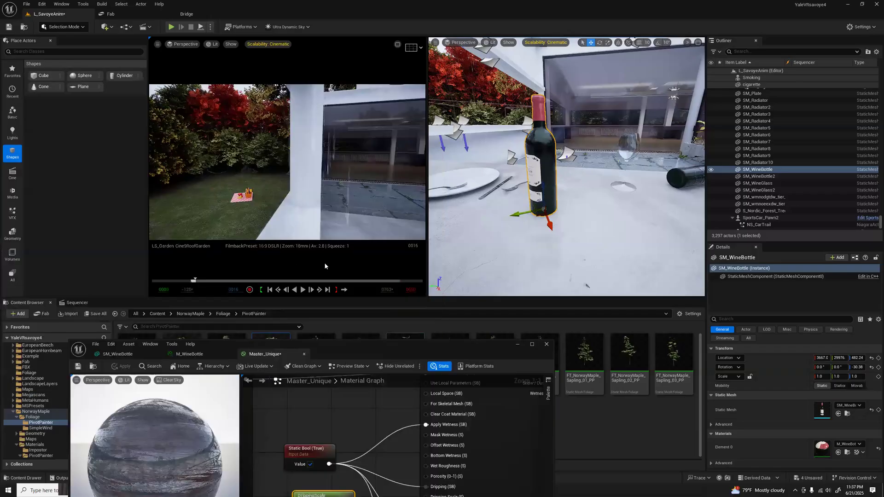
pyautogui.moveTo(194, 281); pyautogui.dragTo(229, 282)
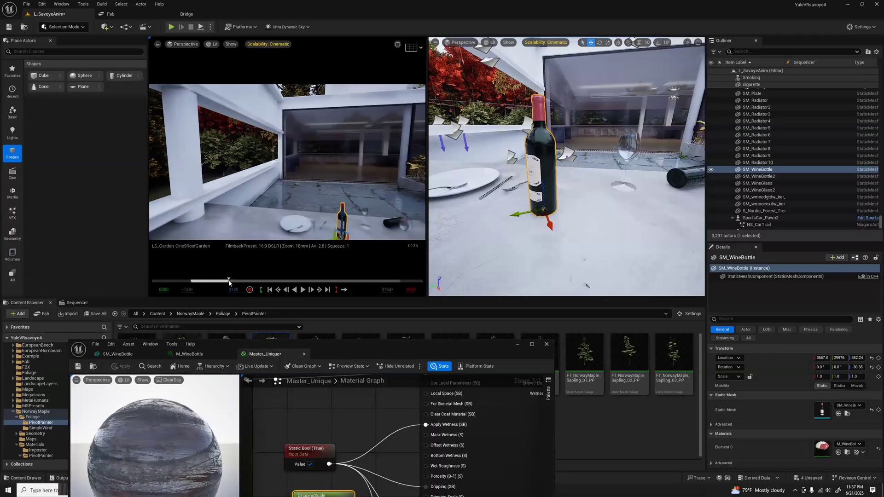
pyautogui.click(313, 88)
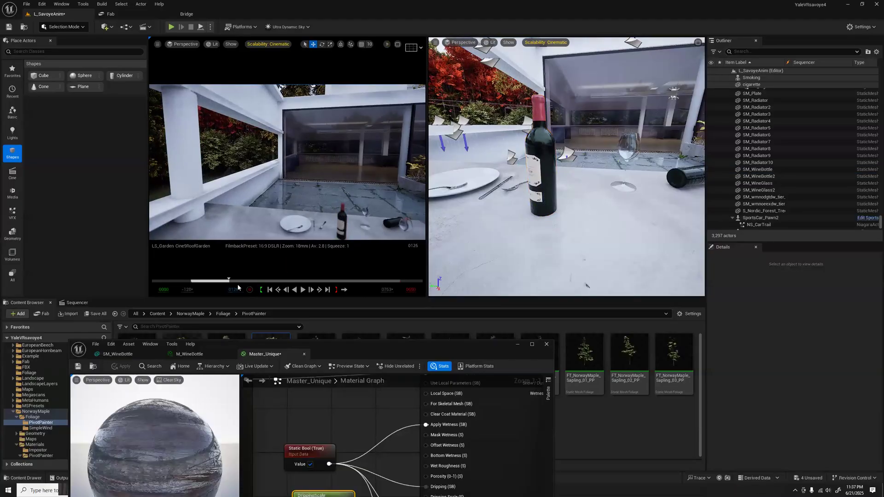
pyautogui.moveTo(638, 207); pyautogui.dragTo(540, 143, button='right')
pyautogui.press('w')
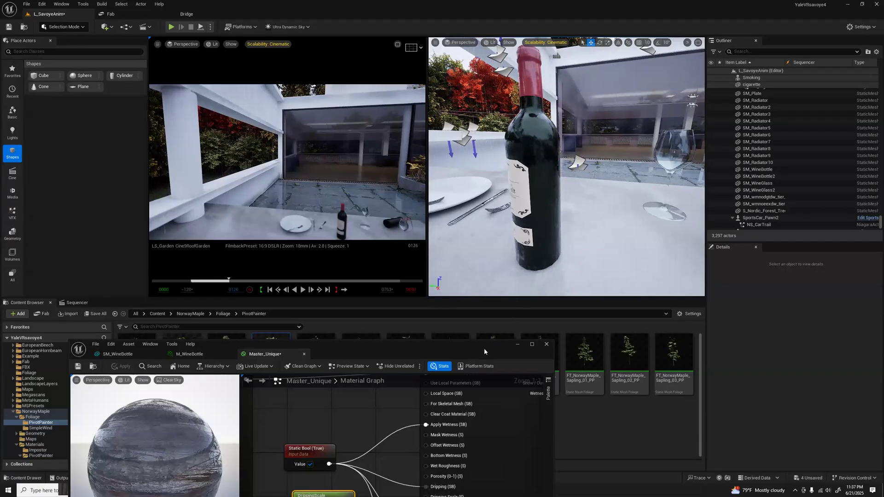
# Connect the DrippingSpeed parameter to the Dripping Speed input of Surface Weather Effects, set its default value to 15, and apply the material
pyautogui.moveTo(397, 157); pyautogui.dragTo(386, 114)
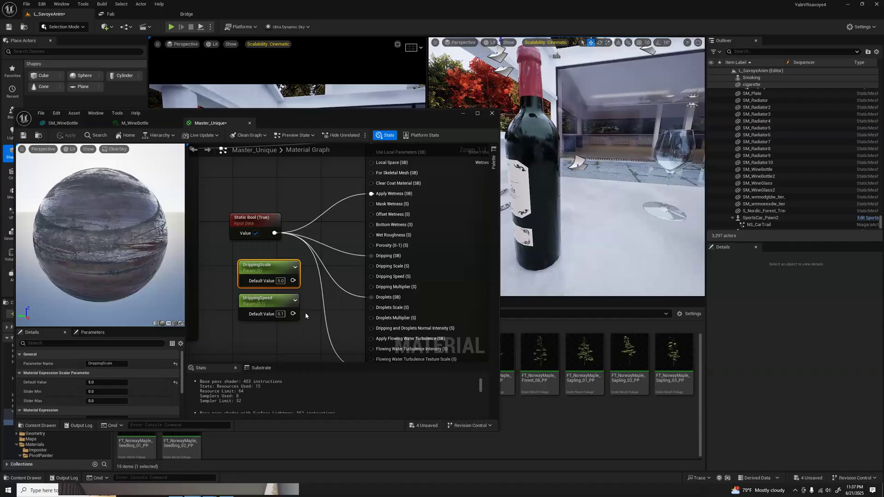
pyautogui.moveTo(408, 277)
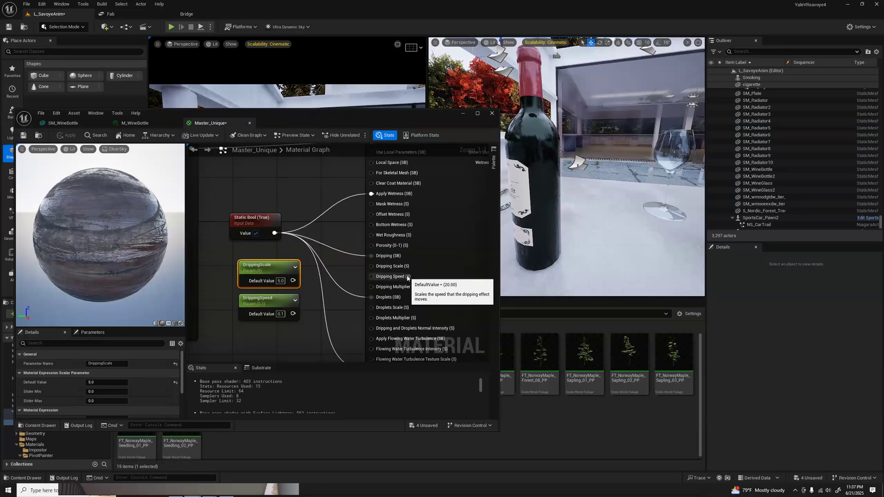
pyautogui.moveTo(293, 314); pyautogui.dragTo(356, 284)
pyautogui.click(280, 314)
pyautogui.write('15')
pyautogui.press('Return')
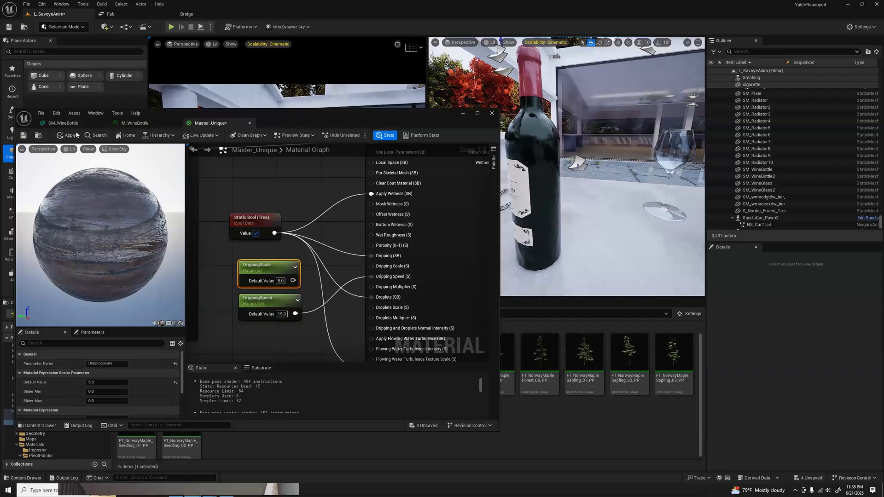
pyautogui.click(69, 135)
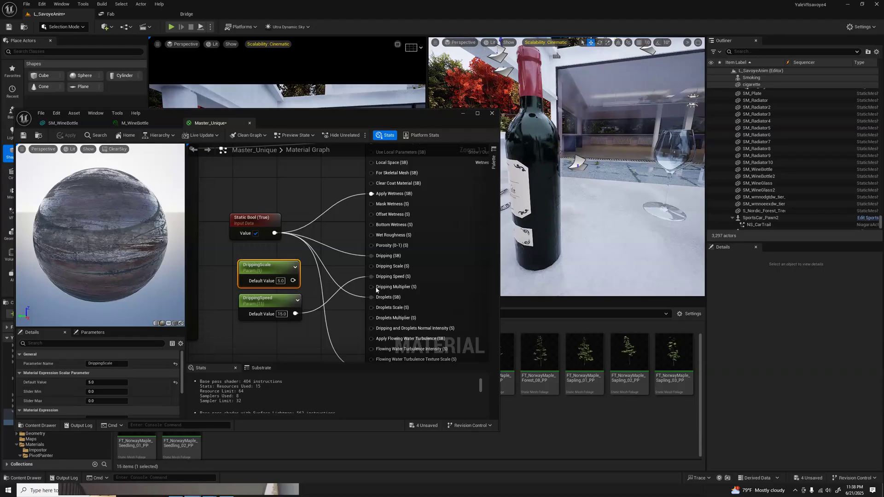
# Try a DrippingSpeed default value of 30 in the applied material, and disconnect the Dripping Speed input again
pyautogui.click(282, 313)
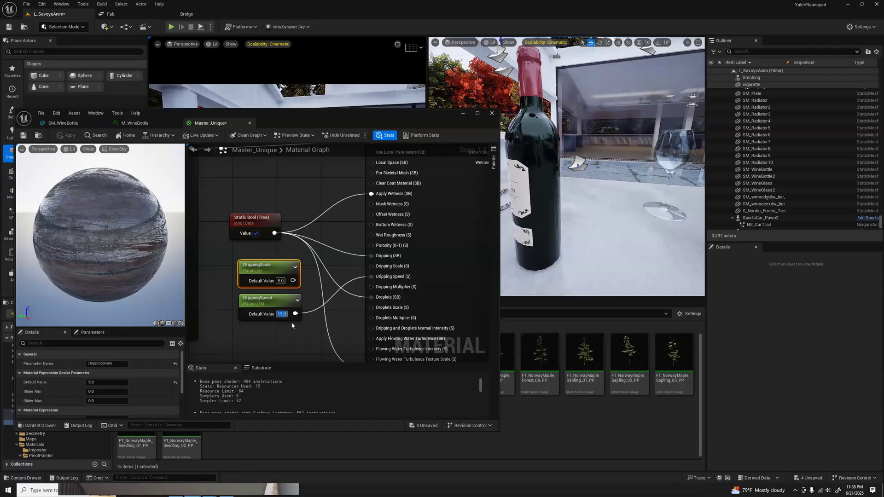
pyautogui.write('30')
pyautogui.press('Return')
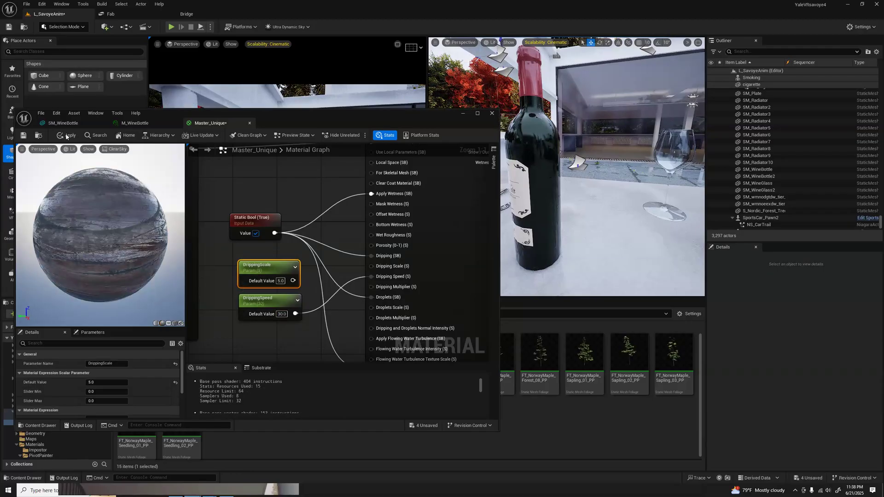
pyautogui.click(66, 137)
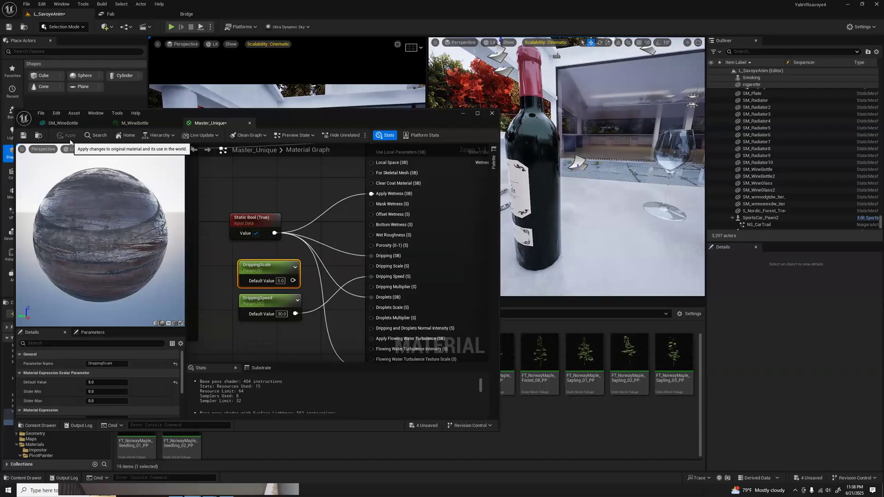
pyautogui.keyDown('alt'); pyautogui.click(371, 277); pyautogui.keyUp('alt')
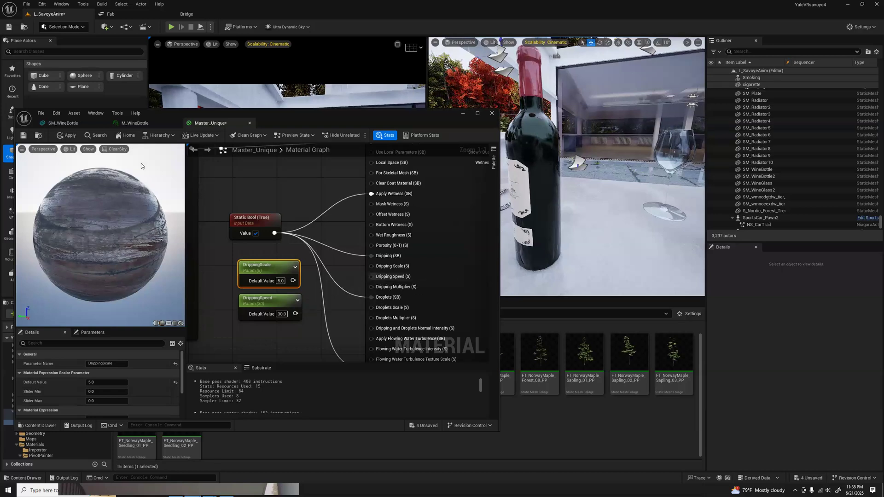
pyautogui.click(69, 137)
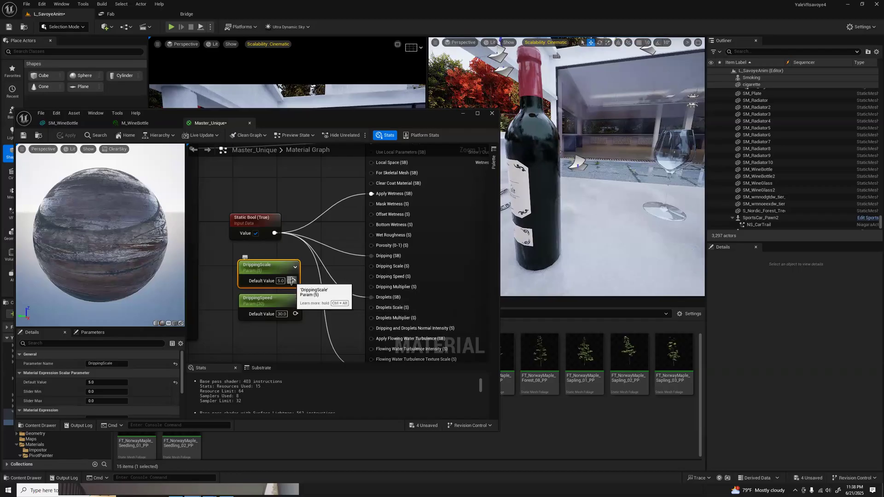
# Try driving the Droplets Scale input with the DrippingScale parameter in the applied material, then disconnect it and close the material editor
pyautogui.moveTo(293, 280); pyautogui.dragTo(371, 307)
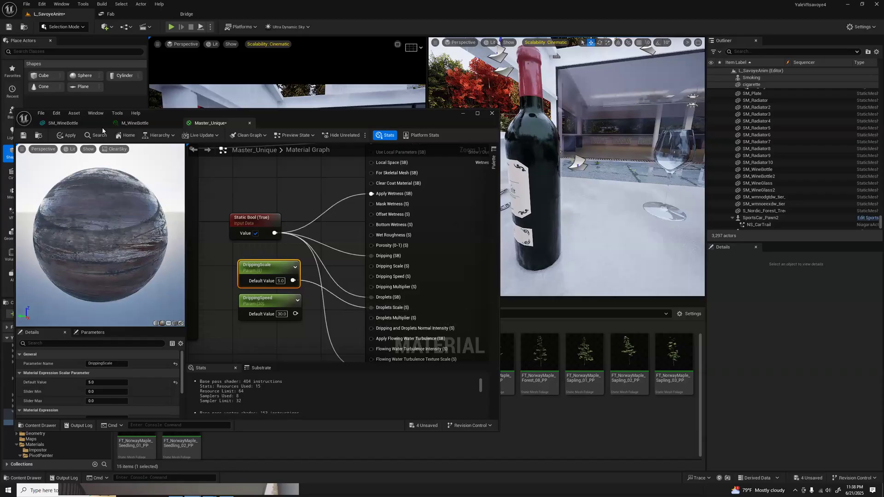
pyautogui.click(67, 138)
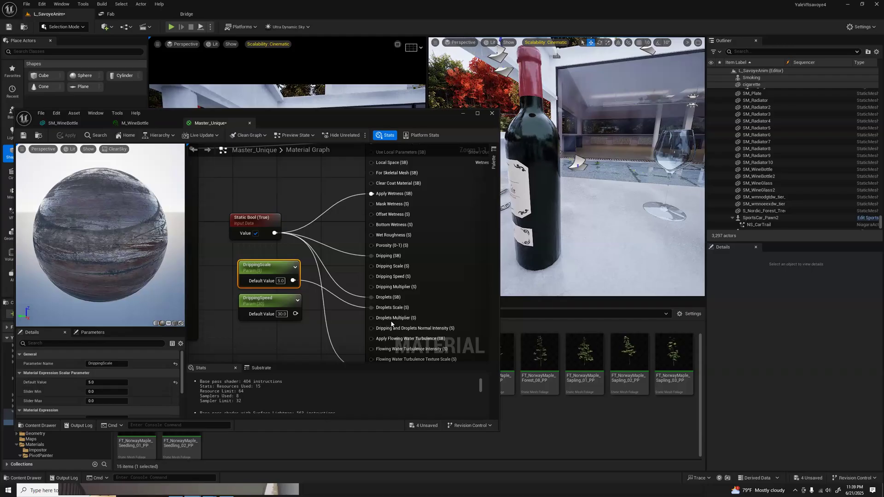
pyautogui.keyDown('alt'); pyautogui.click(371, 307); pyautogui.keyUp('alt')
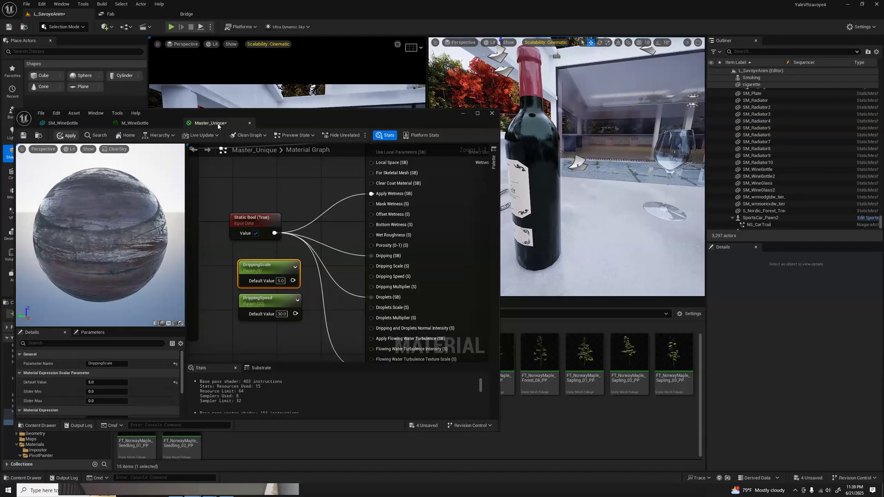
pyautogui.click(484, 116)
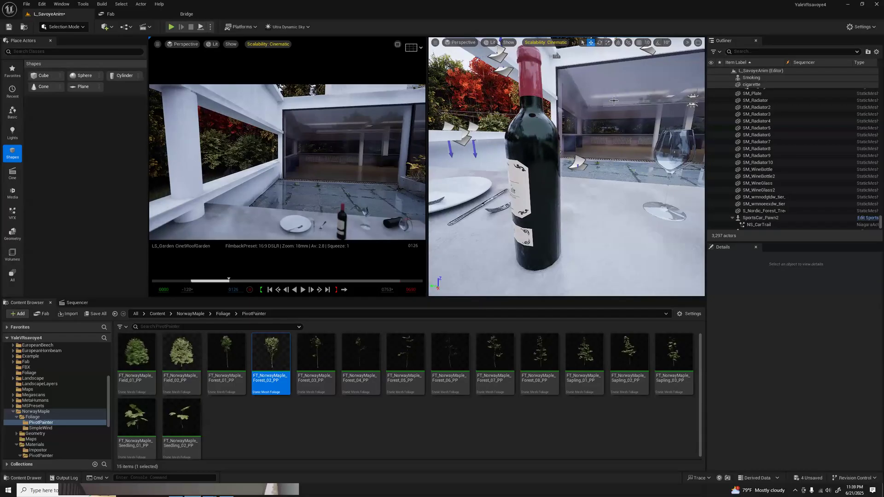
# Select the table in the level and open the parent material M_MS_Surface_Material_VT of its smooth concrete material instance
pyautogui.moveTo(601, 232)
pyautogui.mouseDown(button='right')
pyautogui.moveTo(560, 260)
pyautogui.moveTo(588, 223)
pyautogui.mouseUp(button='right')
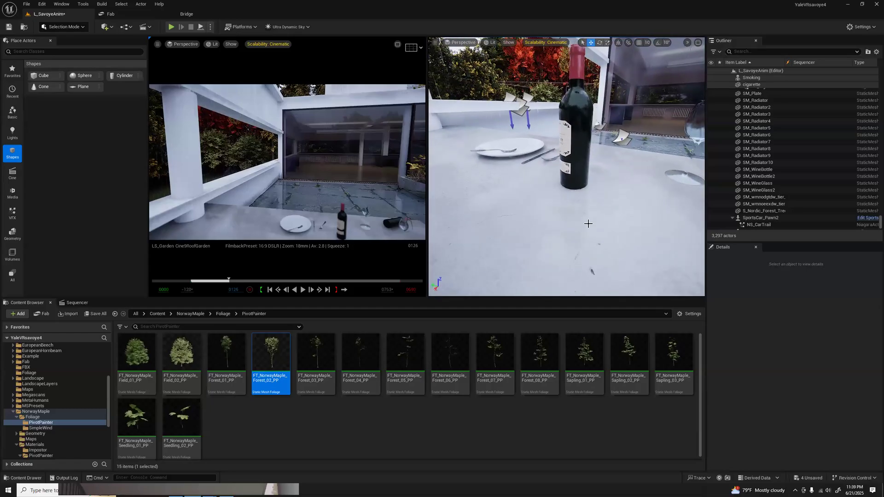
pyautogui.click(588, 223)
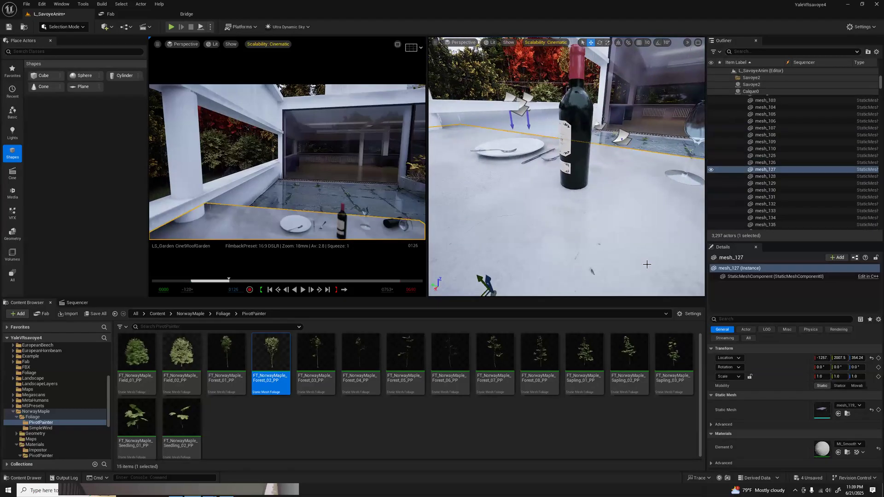
pyautogui.doubleClick(825, 451)
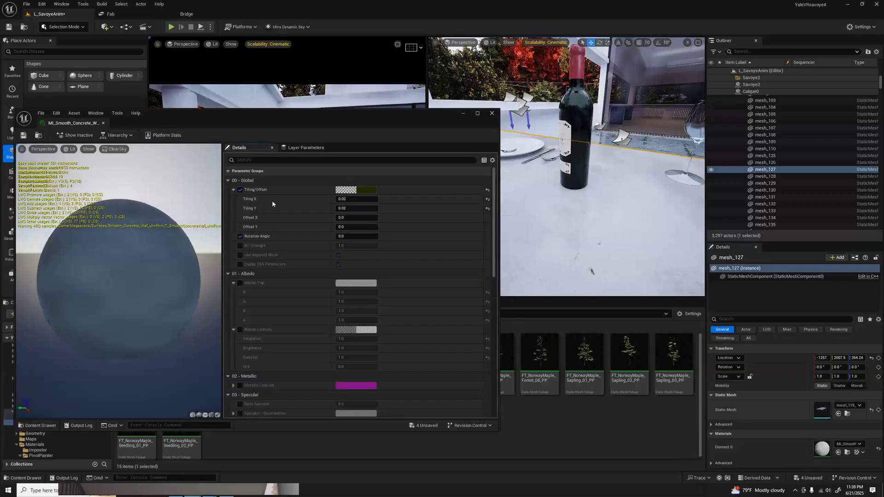
pyautogui.scroll(-8, 297, 243)
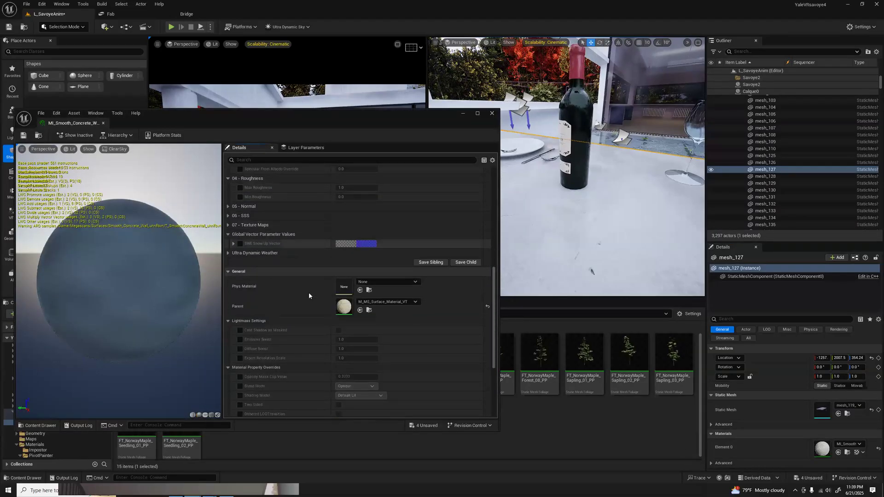
pyautogui.doubleClick(349, 309)
# Connect the true Static Bool to the Droplets input of the weather effects node, apply the material, and close its editor
pyautogui.moveTo(307, 289); pyautogui.dragTo(476, 222, button='right')
pyautogui.moveTo(399, 243); pyautogui.dragTo(566, 184, button='right')
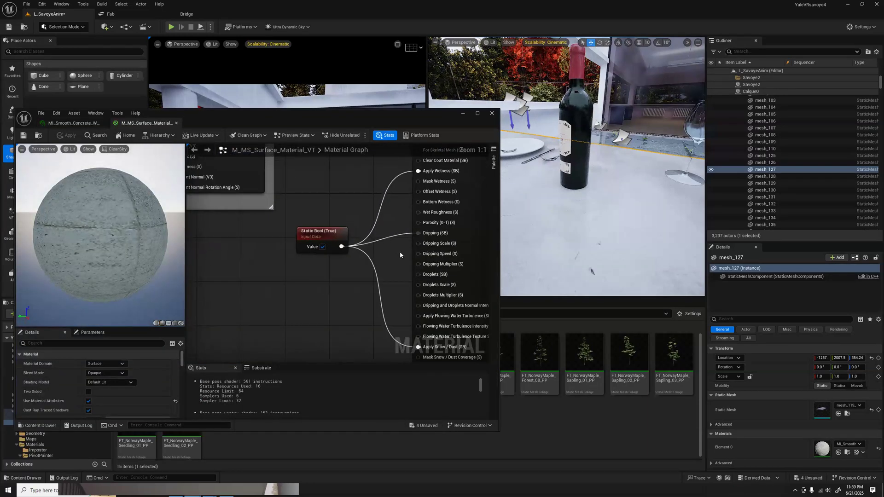
pyautogui.moveTo(399, 252); pyautogui.dragTo(319, 242, button='right')
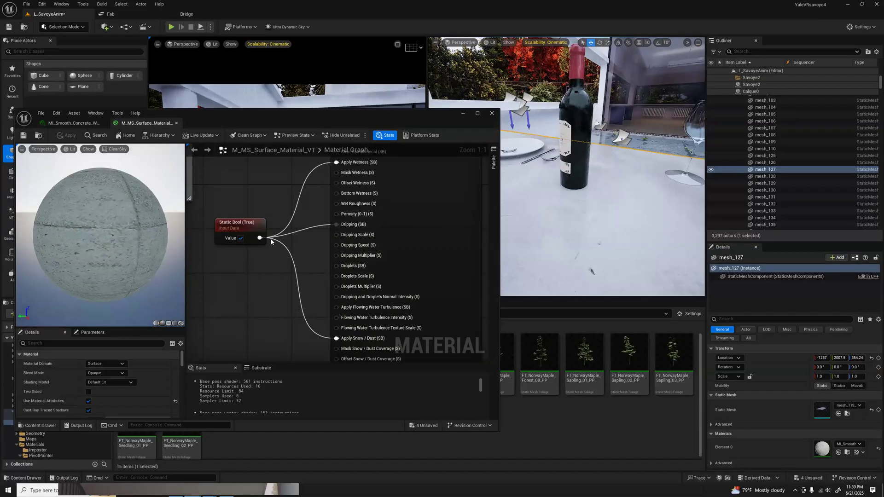
pyautogui.moveTo(259, 237); pyautogui.dragTo(336, 266)
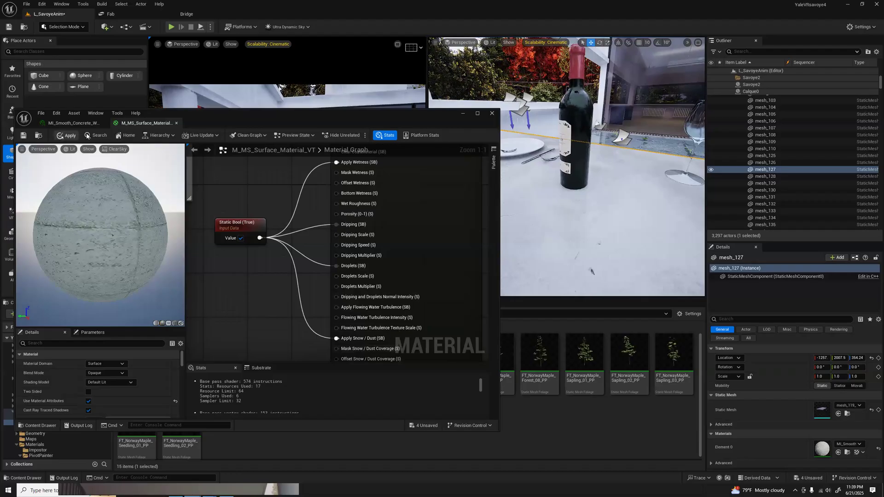
pyautogui.click(176, 125)
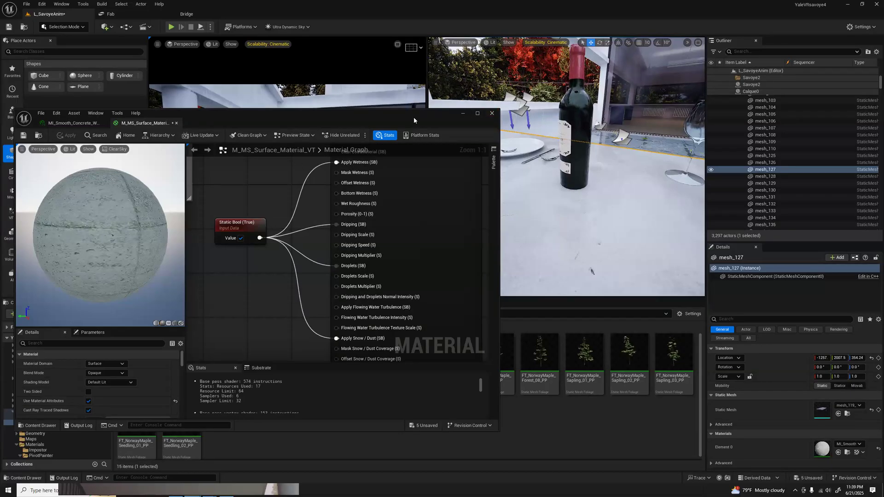
pyautogui.click(492, 114)
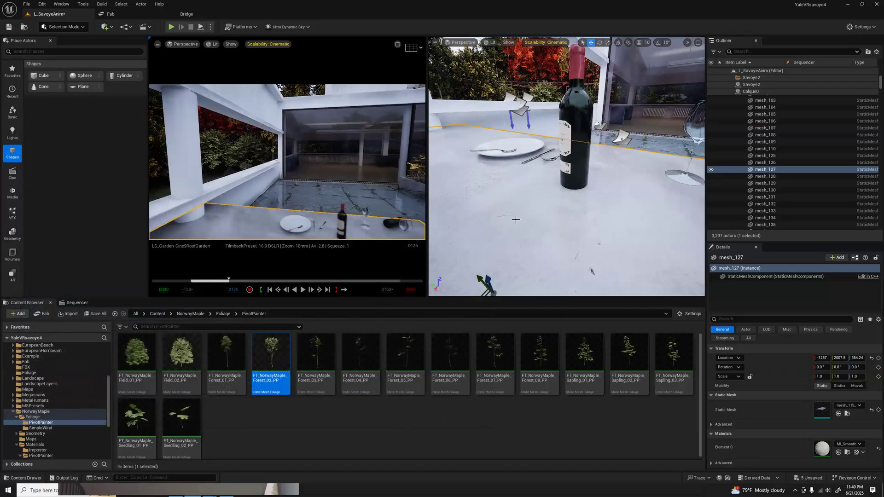
# Deselect the table and examine its surface, the tableware and the wet terrace from several angles in the level
pyautogui.press('Escape')
pyautogui.moveTo(566, 167); pyautogui.dragTo(511, 131, button='right')
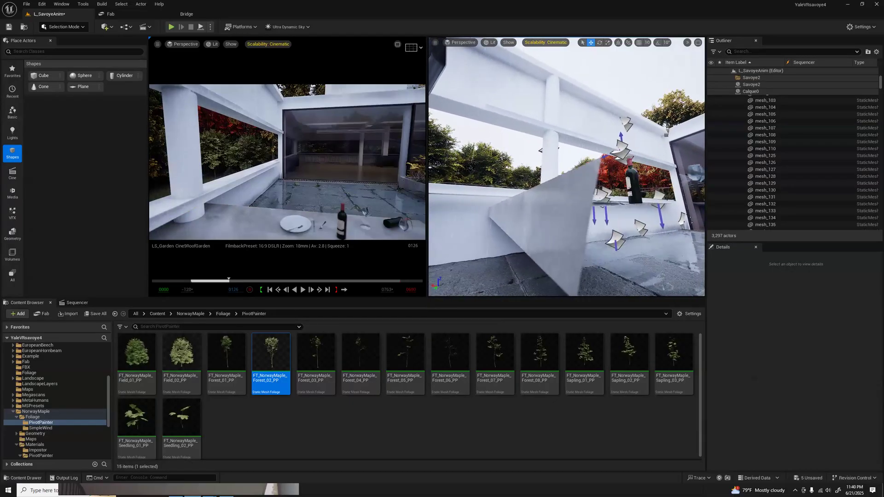
pyautogui.moveTo(511, 131); pyautogui.dragTo(504, 131, button='right')
pyautogui.moveTo(566, 166); pyautogui.dragTo(601, 163, button='right')
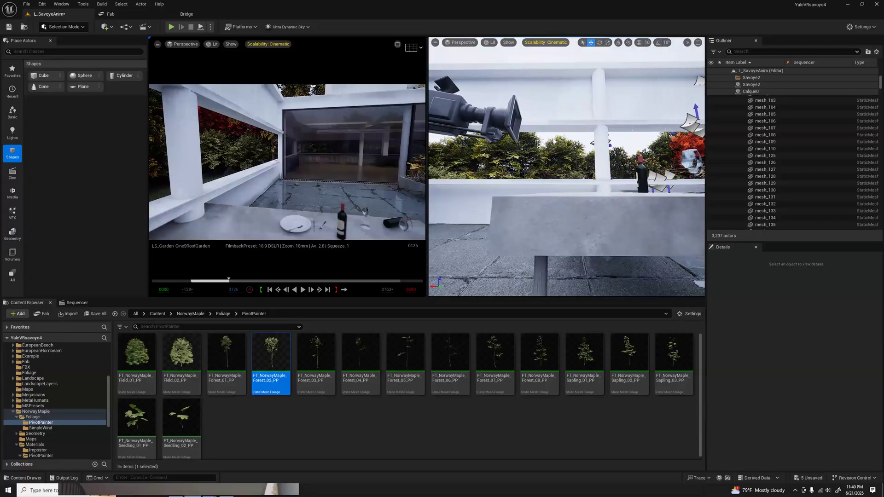
pyautogui.moveTo(601, 164); pyautogui.dragTo(632, 161, button='right')
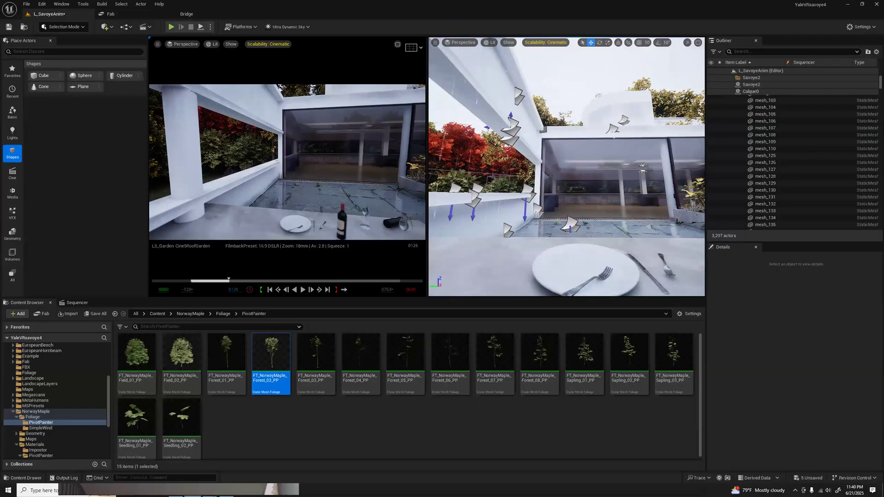
pyautogui.moveTo(633, 161)
pyautogui.mouseDown(button='right')
pyautogui.moveTo(659, 164)
pyautogui.moveTo(622, 167)
pyautogui.mouseUp(button='right')
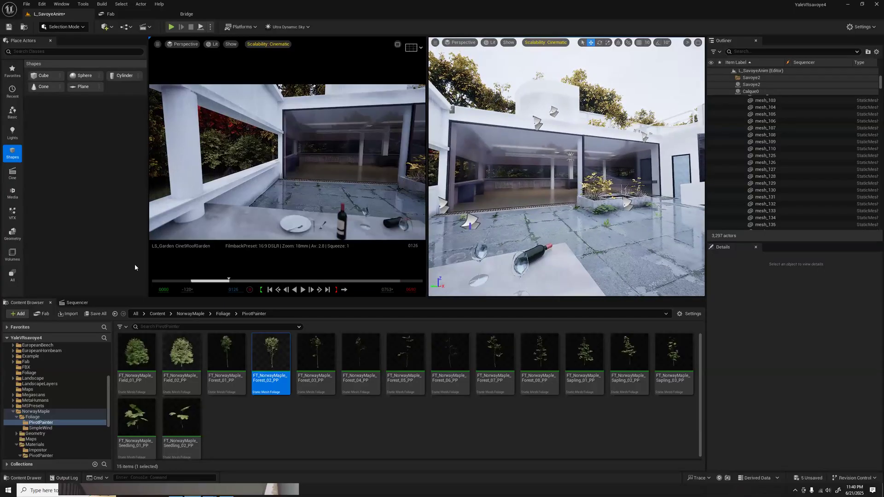
# Save all modified content in the project
pyautogui.click(95, 314)
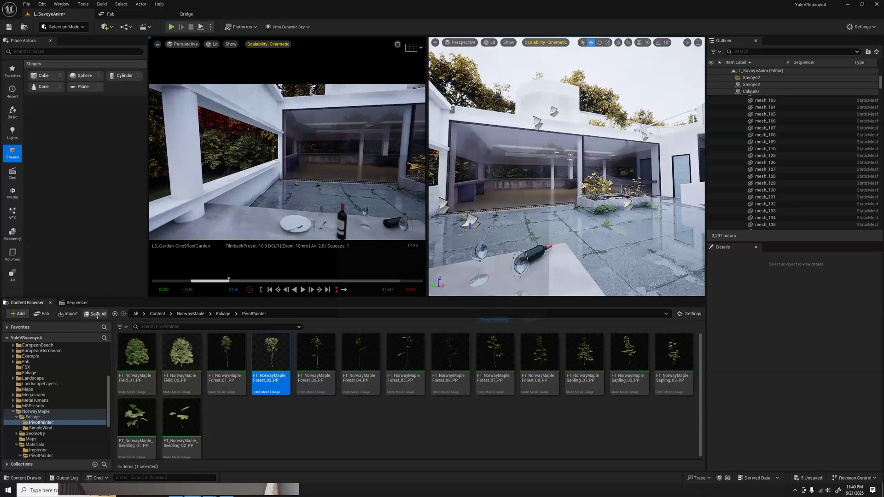
pyautogui.click(497, 323)
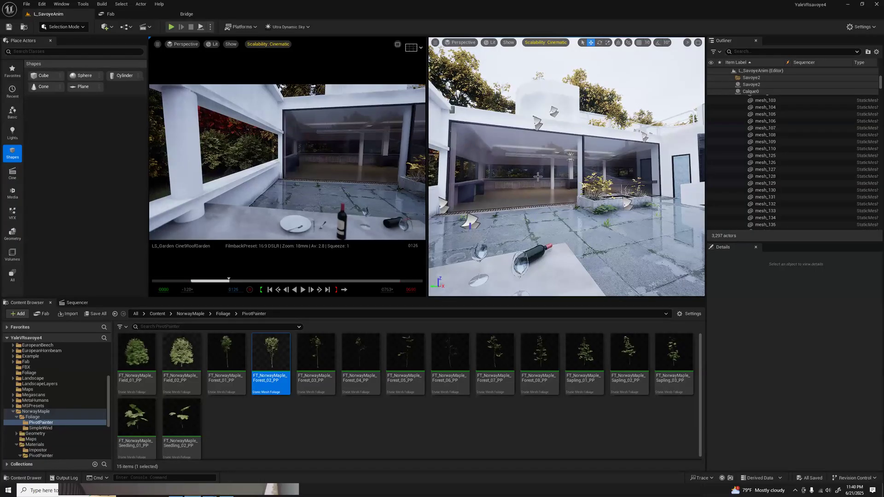
# Select the terrace's sliding glass panel with its frame and move it sideways to open the entrance to the interior
pyautogui.moveTo(536, 177); pyautogui.dragTo(509, 168, button='right')
pyautogui.press('w')
pyautogui.moveTo(566, 145); pyautogui.dragTo(531, 152, button='right')
pyautogui.press('w')
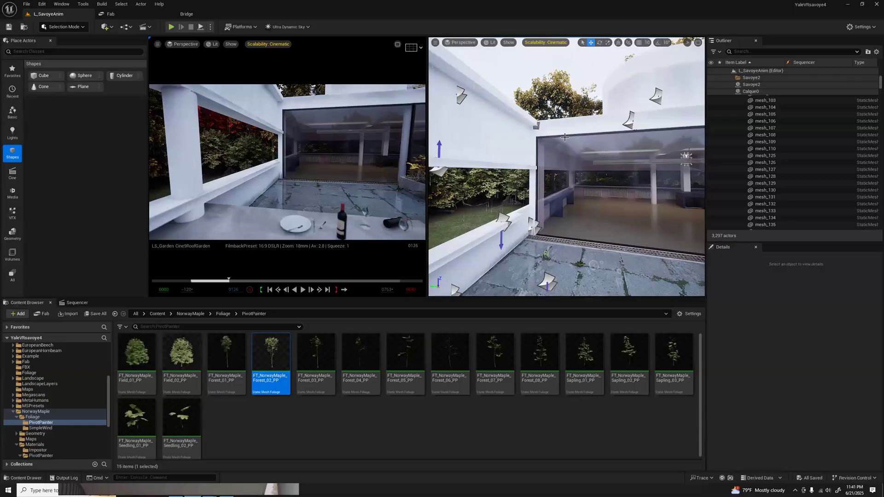
pyautogui.click(563, 137)
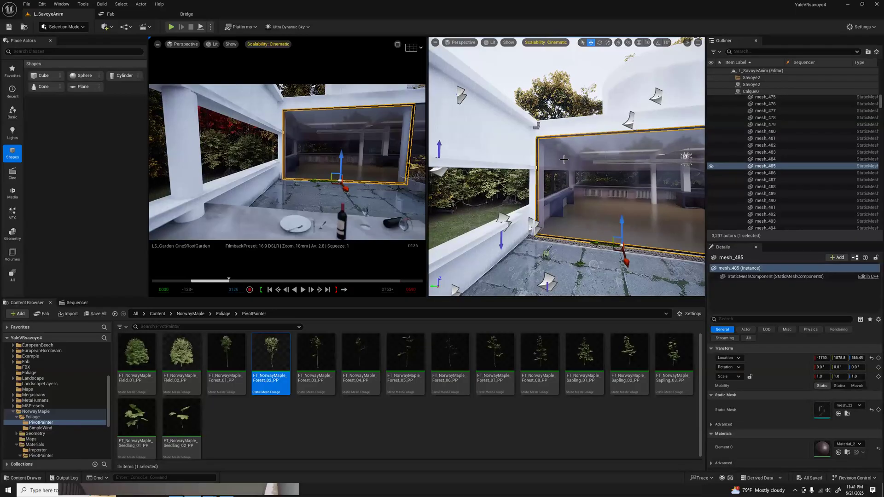
pyautogui.moveTo(576, 187)
pyautogui.mouseDown(button='right')
pyautogui.moveTo(566, 186)
pyautogui.moveTo(589, 196)
pyautogui.mouseUp(button='right')
pyautogui.moveTo(549, 219); pyautogui.dragTo(592, 220)
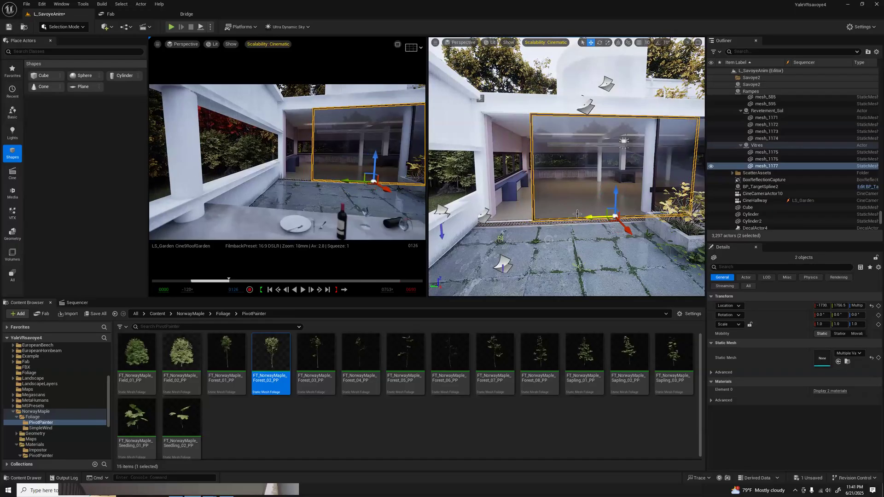
# Open the material instance of the wall with horizontal openings beside the glass door and review its parameters and overrides
pyautogui.click(306, 137)
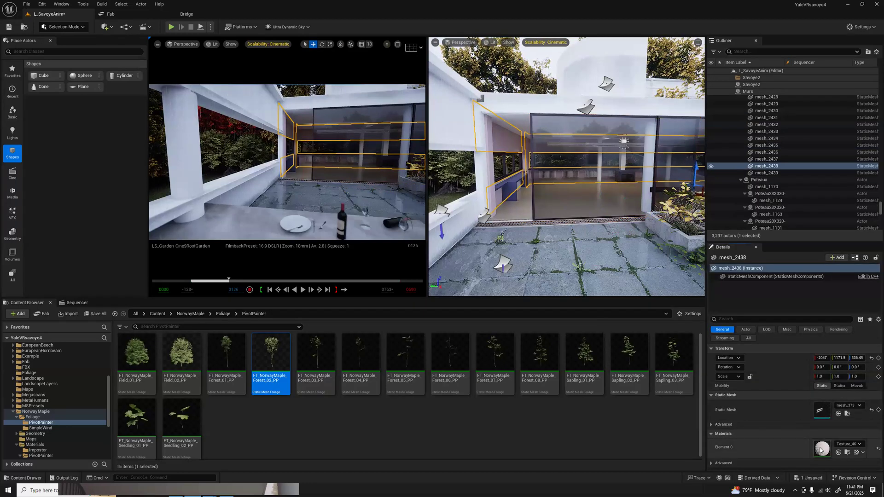
pyautogui.doubleClick(821, 448)
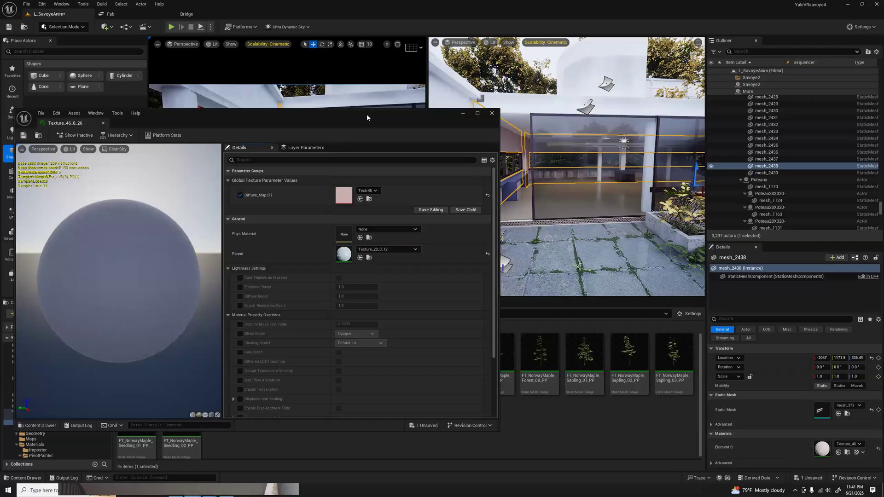
pyautogui.moveTo(367, 114); pyautogui.dragTo(729, 108)
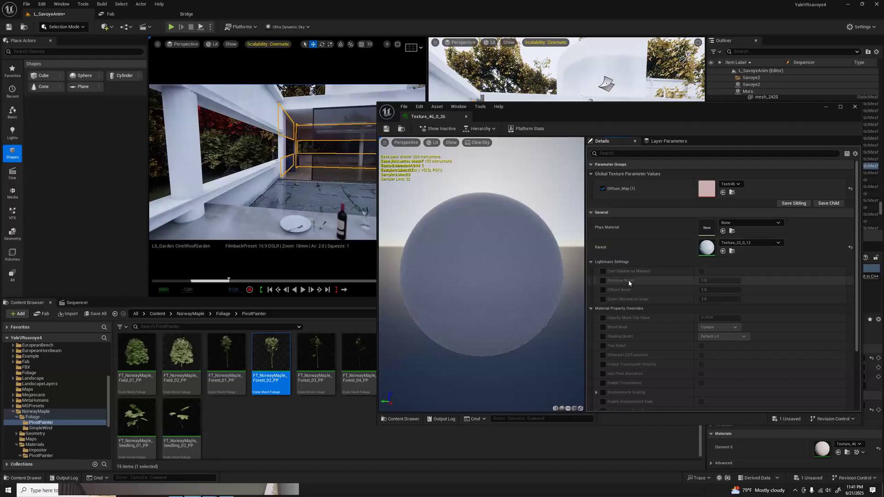
pyautogui.scroll(-2, 656, 341)
pyautogui.scroll(-2, 656, 341)
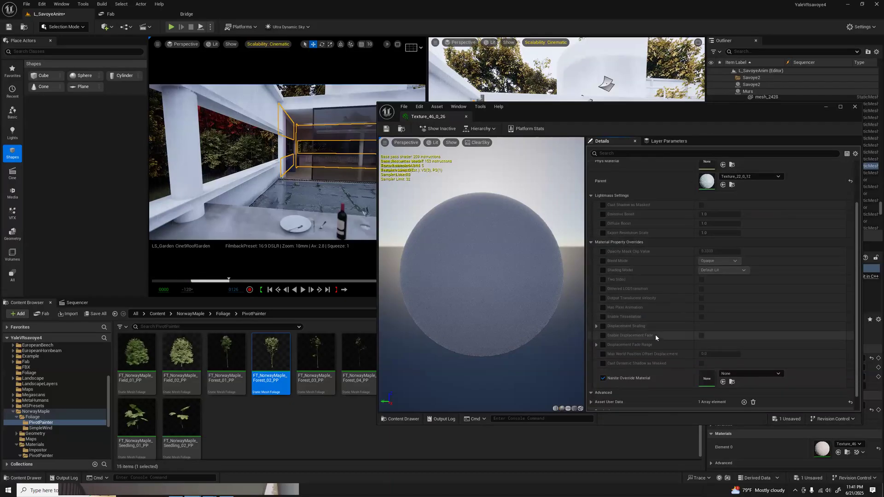
pyautogui.scroll(3, 656, 334)
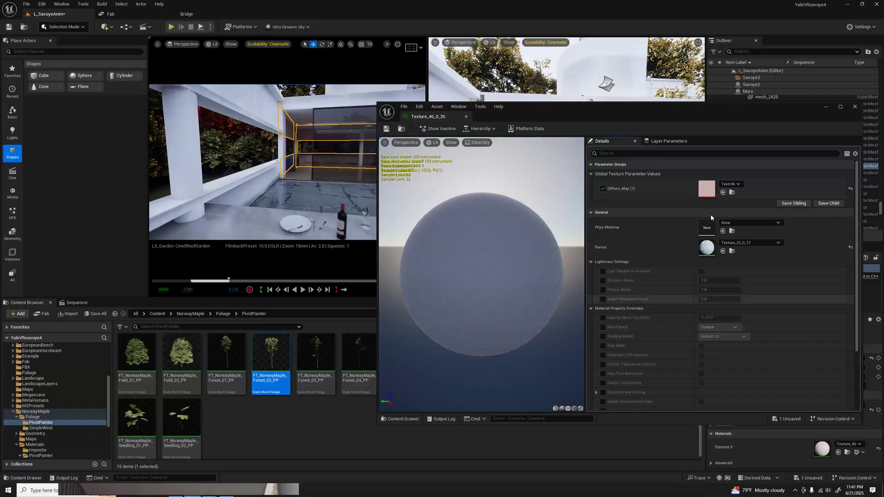
# Darken the wall material's diffuse texture to a brightness of about 0.472, save it, and close the editor
pyautogui.doubleClick(708, 191)
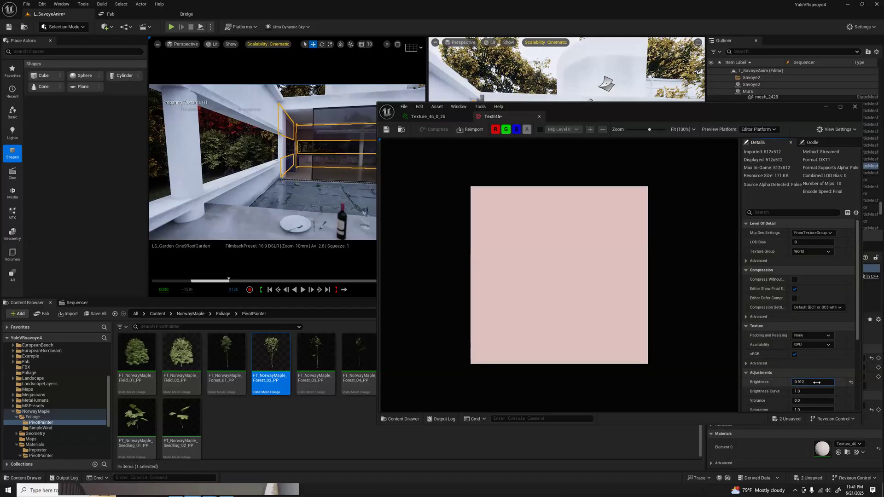
pyautogui.moveTo(817, 383); pyautogui.dragTo(816, 383)
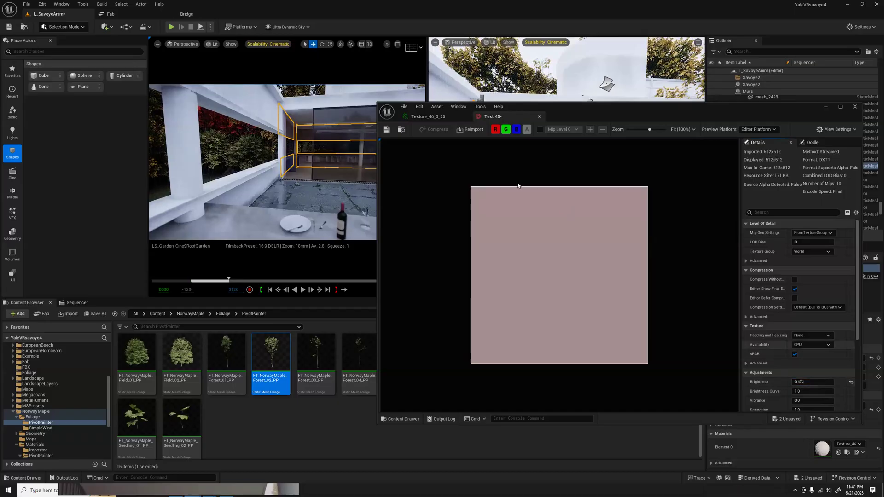
pyautogui.click(387, 130)
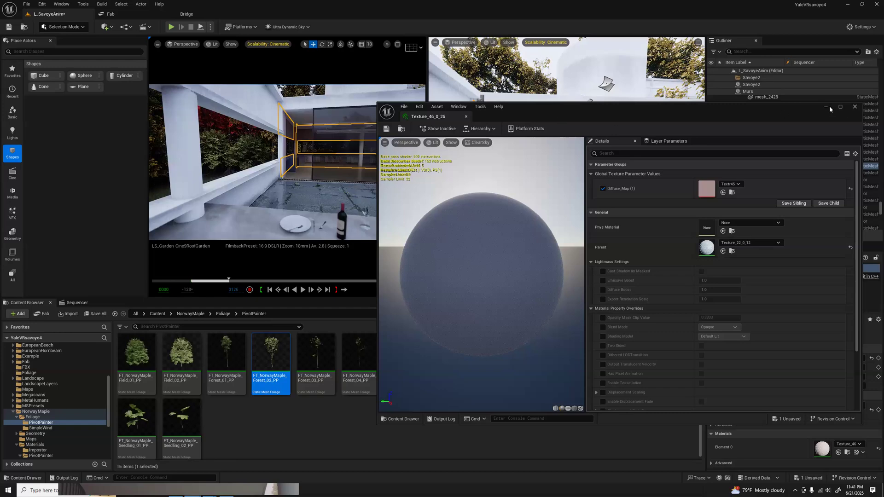
pyautogui.click(855, 107)
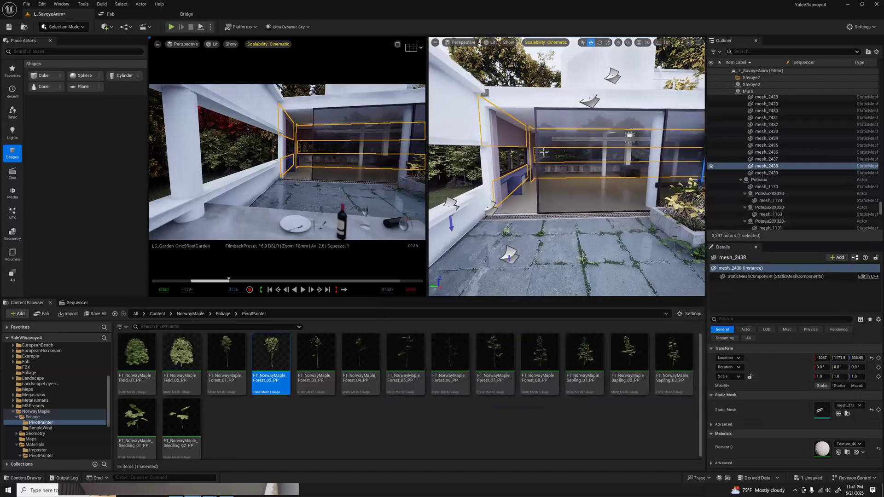
# Duplicate the sliding door's dark frame sideways so the copy surrounds the open entrance
pyautogui.press('Escape')
pyautogui.moveTo(521, 147); pyautogui.dragTo(522, 147, button='right')
pyautogui.press('w')
pyautogui.moveTo(559, 235); pyautogui.dragTo(560, 236, button='right')
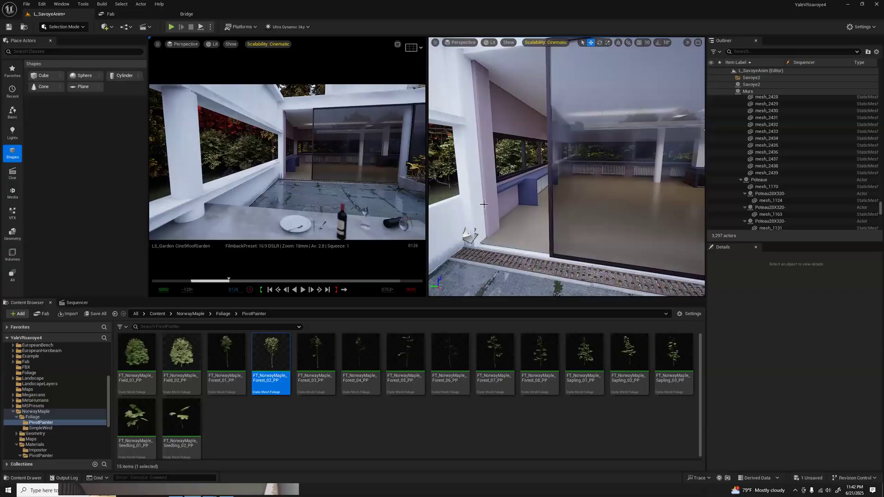
pyautogui.click(551, 236)
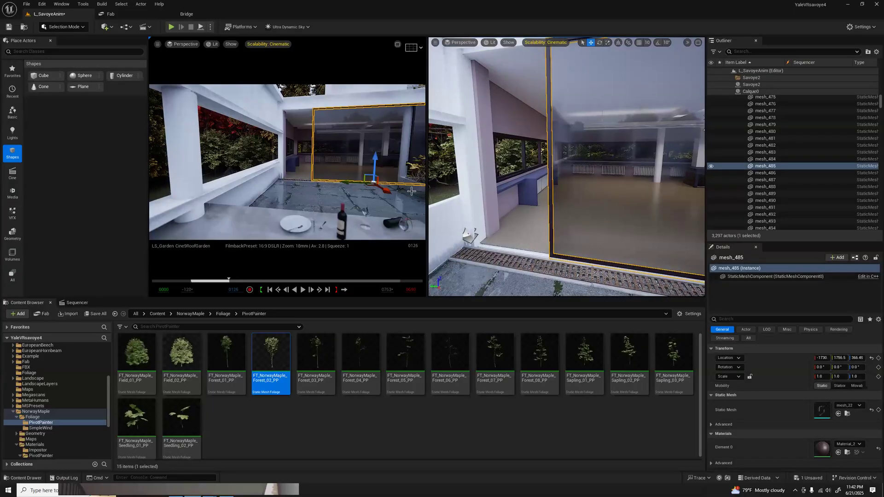
pyautogui.keyDown('alt'); pyautogui.moveTo(346, 181); pyautogui.dragTo(313, 186); pyautogui.keyUp('alt')
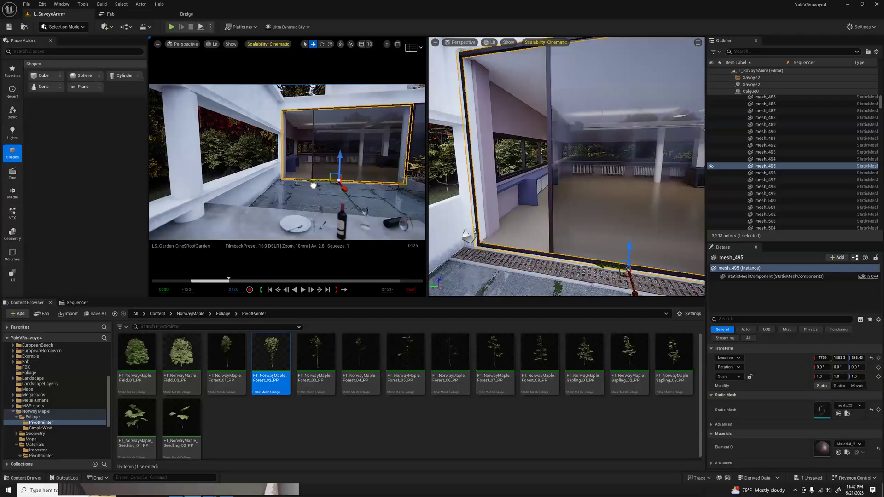
# Stretch the copied door frame vertically to a Z scale of about 1.04 and adjust its height to fit the wall opening
pyautogui.press('r')
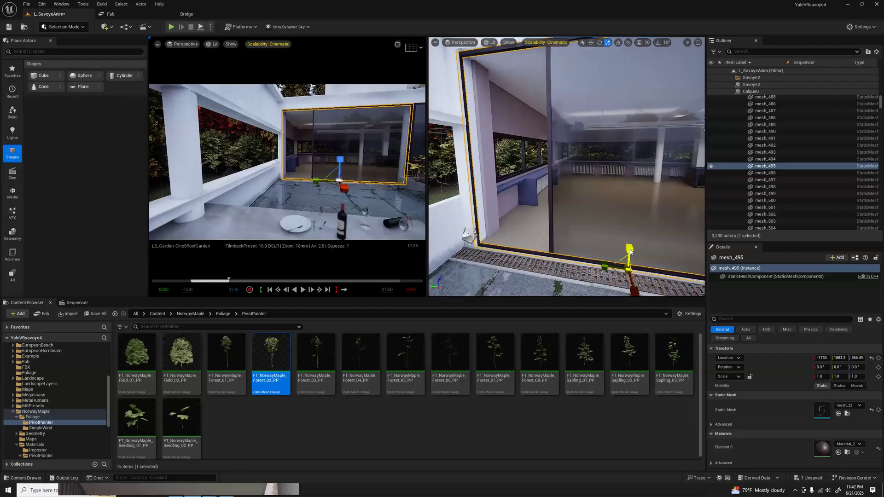
pyautogui.moveTo(631, 252); pyautogui.dragTo(630, 250)
pyautogui.moveTo(555, 224); pyautogui.dragTo(575, 211, button='right')
pyautogui.press('w')
pyautogui.moveTo(614, 250); pyautogui.dragTo(612, 254)
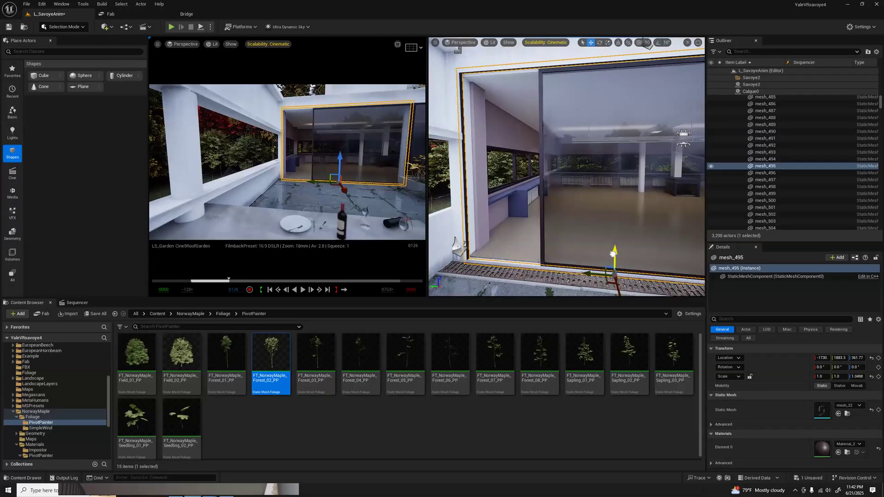
pyautogui.moveTo(613, 254); pyautogui.dragTo(615, 253)
pyautogui.press('e')
pyautogui.press('r')
pyautogui.press('Escape')
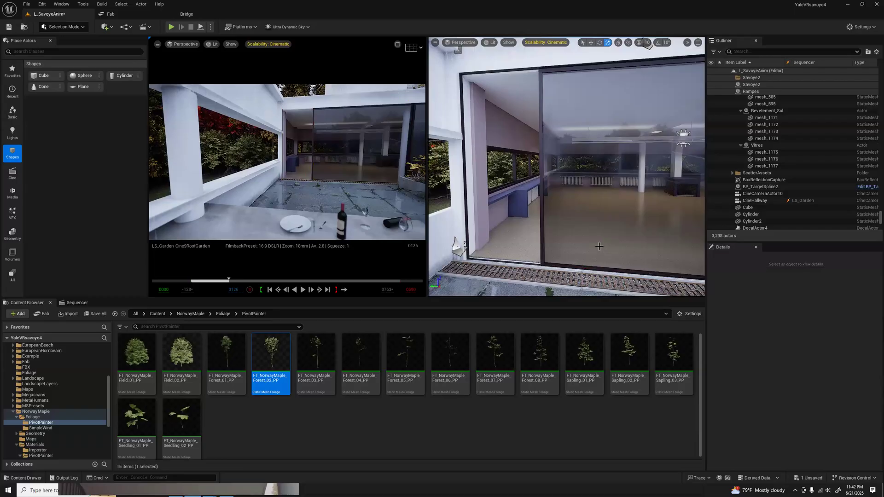
# Reselect the outer door frame and nudge it slightly along the wall to align with the opening
pyautogui.click(468, 256)
pyautogui.press('w')
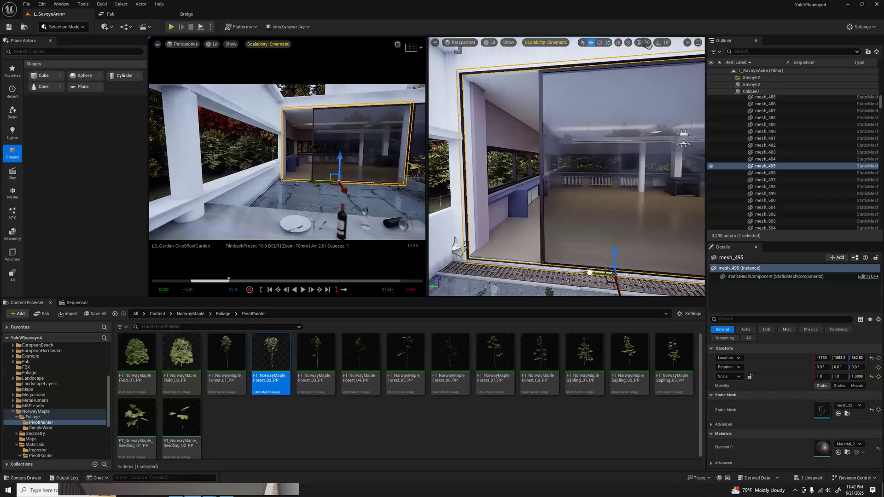
pyautogui.moveTo(589, 273); pyautogui.dragTo(589, 273)
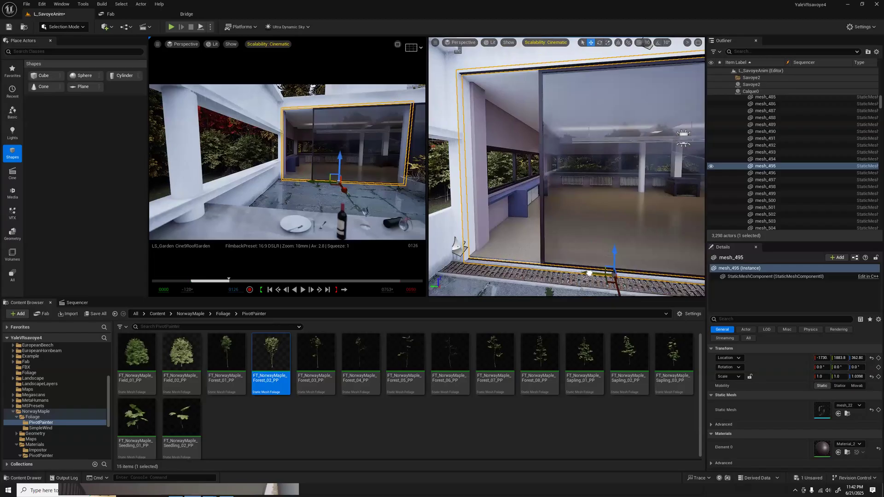
pyautogui.press('Escape')
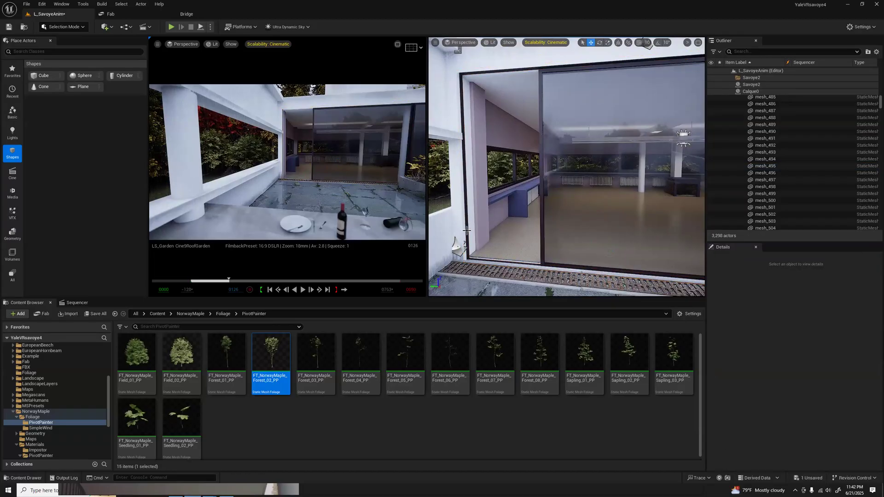
# Fine-tune the outer frame's position in the opening and inspect its lower edge along the threshold
pyautogui.click(519, 256)
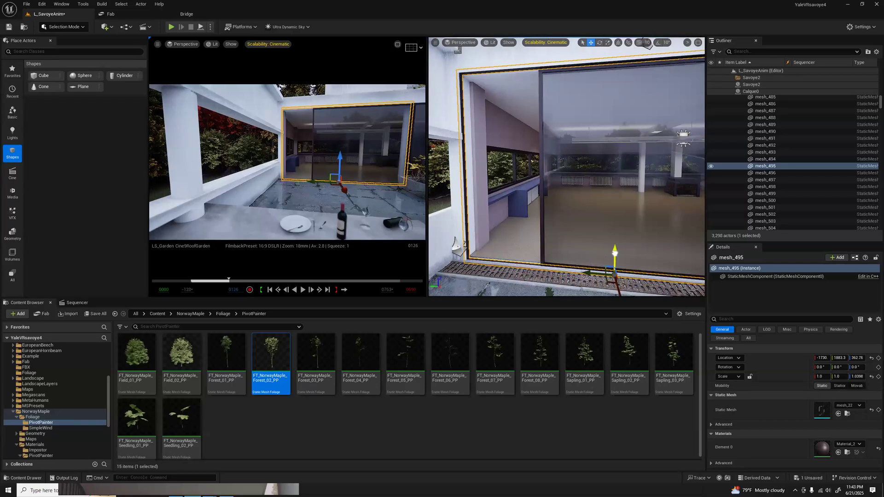
pyautogui.click(614, 258)
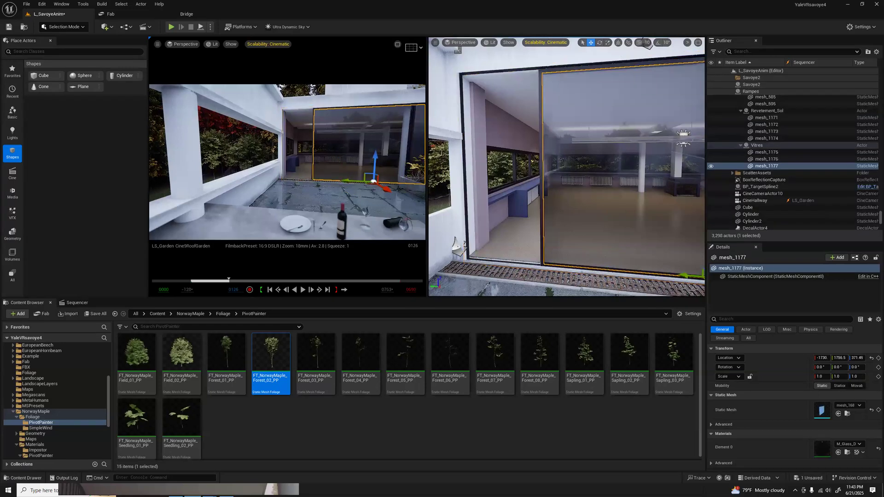
pyautogui.click(468, 256)
pyautogui.moveTo(468, 255); pyautogui.dragTo(627, 249, button='right')
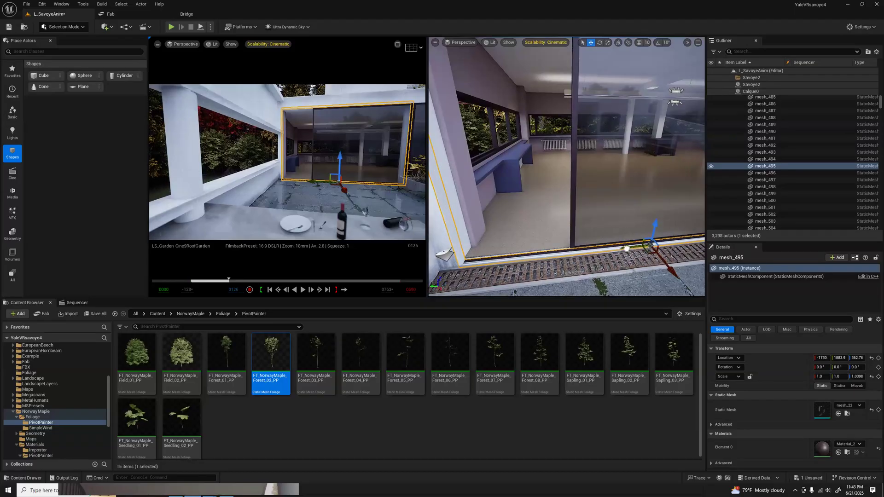
pyautogui.click(626, 249)
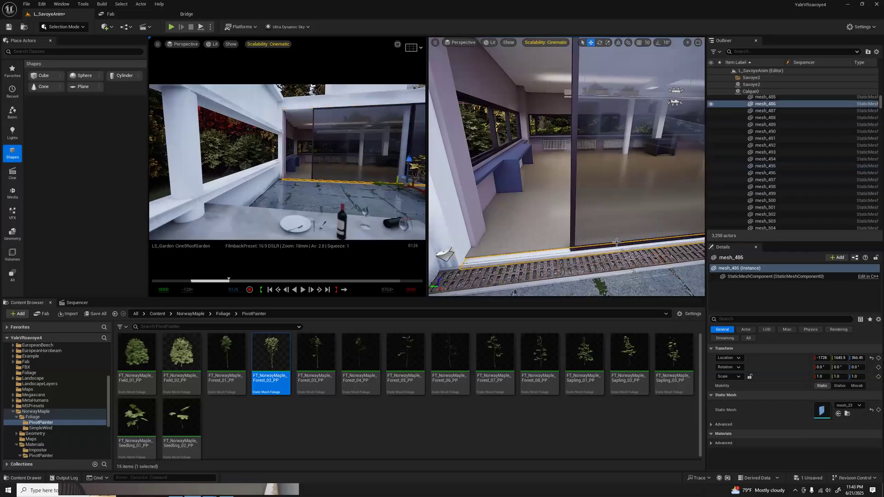
pyautogui.moveTo(546, 243); pyautogui.dragTo(539, 171, button='right')
pyautogui.press('Escape')
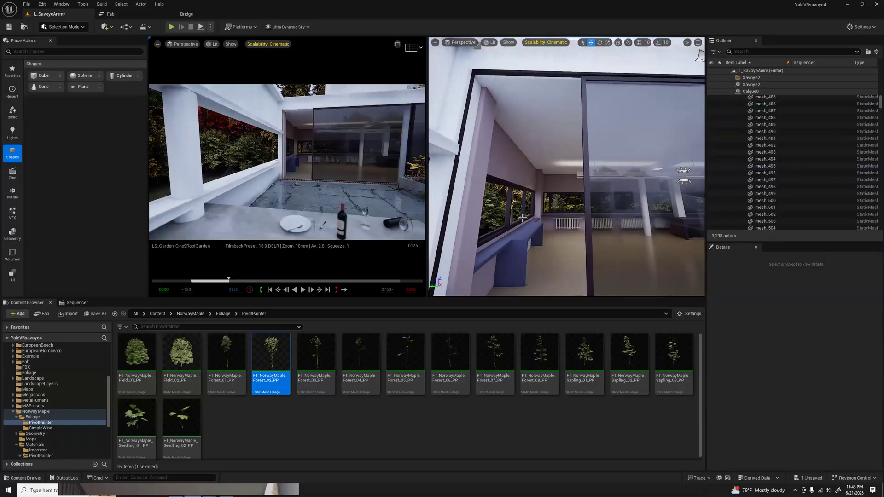
# Lower the outer door frame slightly to a Z location of about 362.37 so it sits in the threshold
pyautogui.click(498, 72)
pyautogui.moveTo(643, 200); pyautogui.dragTo(669, 281, button='right')
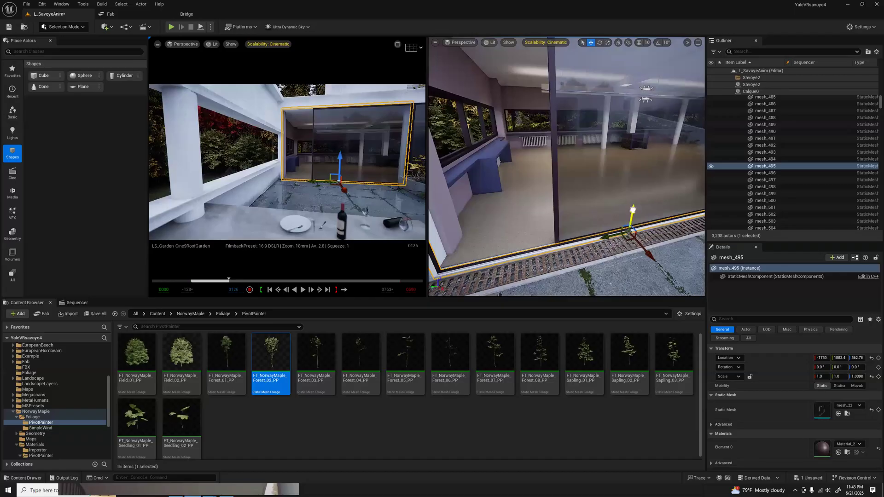
pyautogui.moveTo(632, 210); pyautogui.dragTo(633, 211)
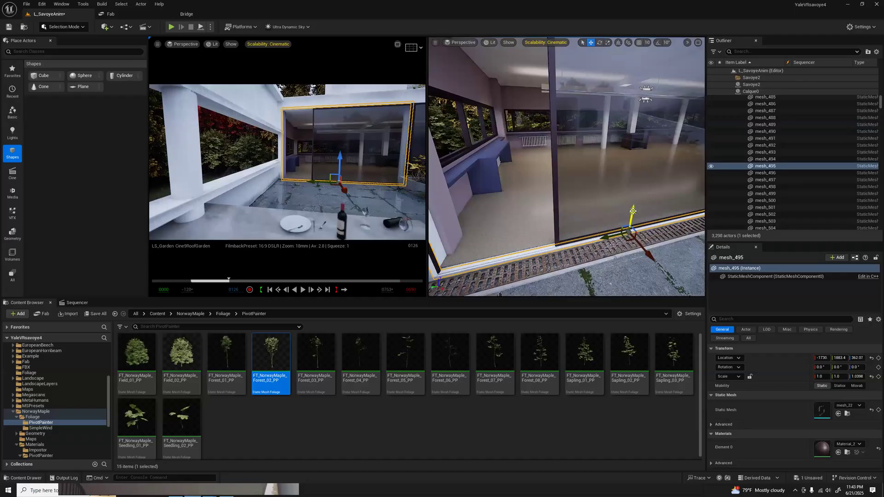
pyautogui.press('Escape')
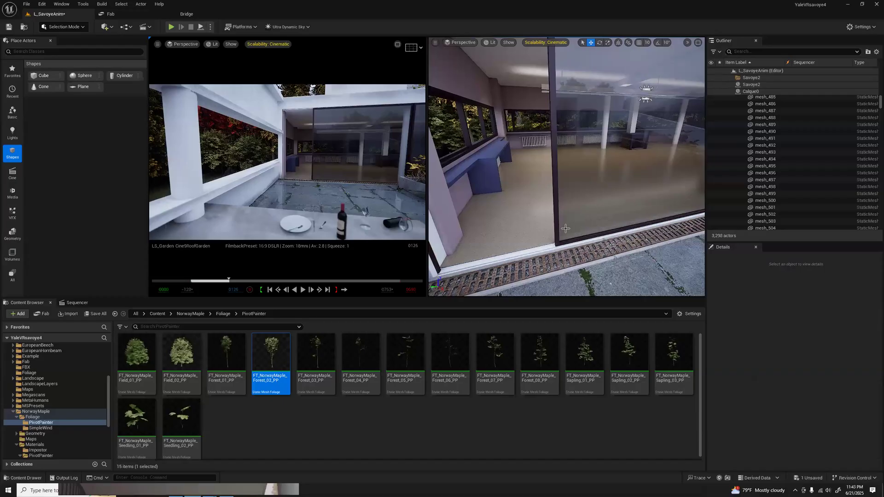
# Check the new frame up close and scrub the roof garden camera shot back to frame 101
pyautogui.moveTo(592, 198)
pyautogui.mouseDown(button='right')
pyautogui.moveTo(542, 196)
pyautogui.moveTo(585, 184)
pyautogui.mouseUp(button='right')
pyautogui.moveTo(229, 279); pyautogui.dragTo(295, 281)
pyautogui.moveTo(261, 282); pyautogui.dragTo(221, 283)
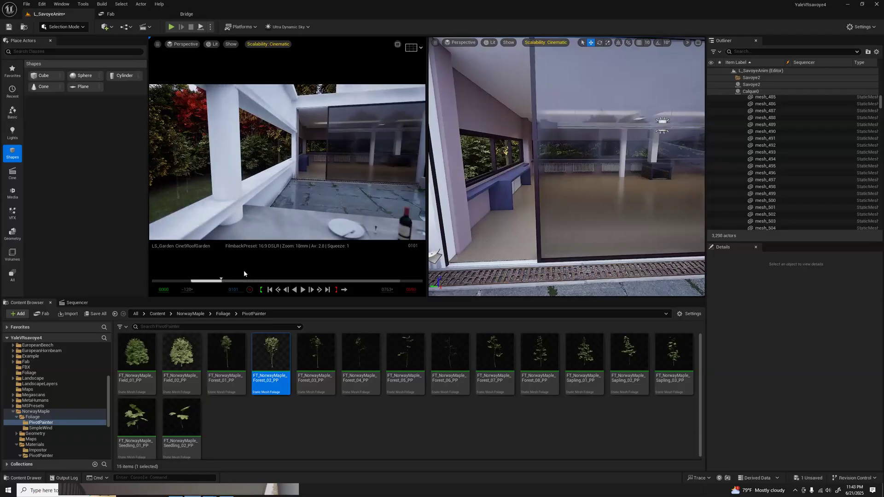
# Save all modified content, including the level with the new door frame
pyautogui.moveTo(568, 199); pyautogui.dragTo(568, 198, button='right')
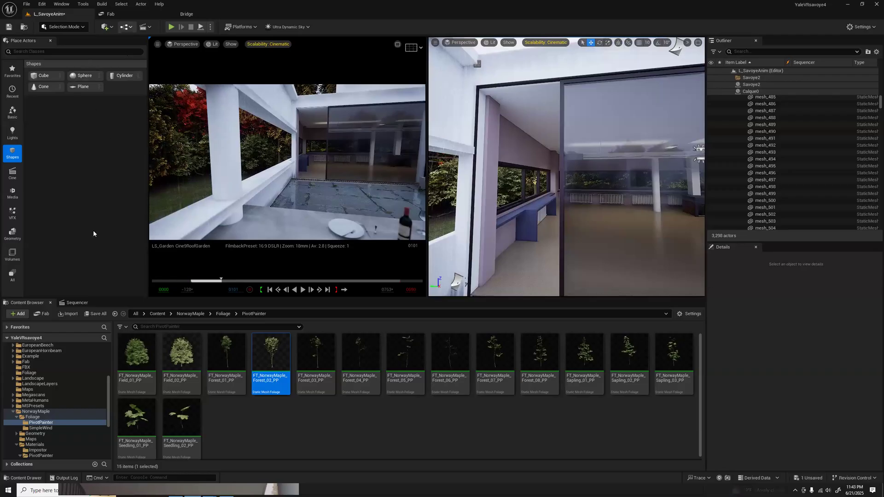
pyautogui.click(95, 314)
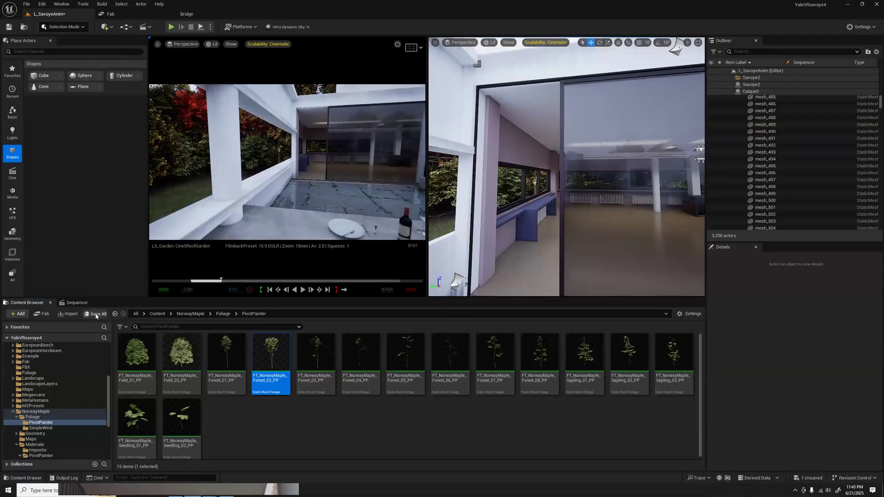
pyautogui.click(493, 324)
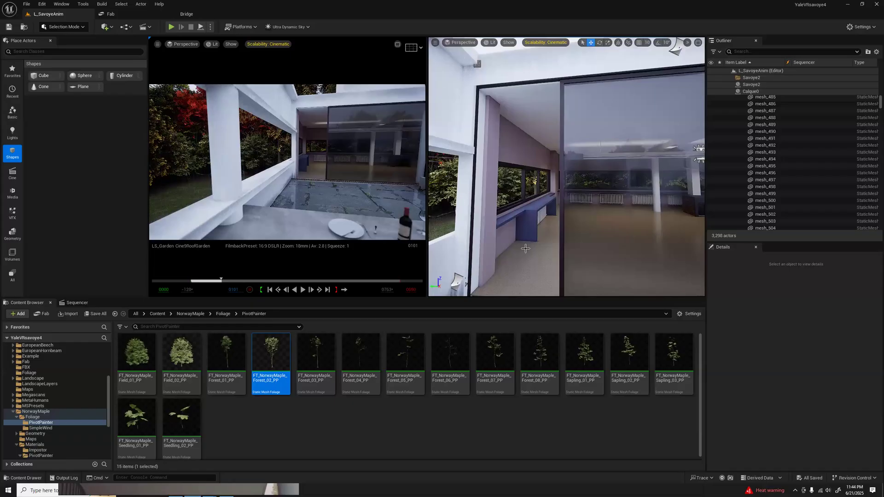
# Set the exposure compensation of the Cine9RoofGarden camera in the Cinematics folder to 5.0
pyautogui.moveTo(566, 175); pyautogui.dragTo(551, 252, button='right')
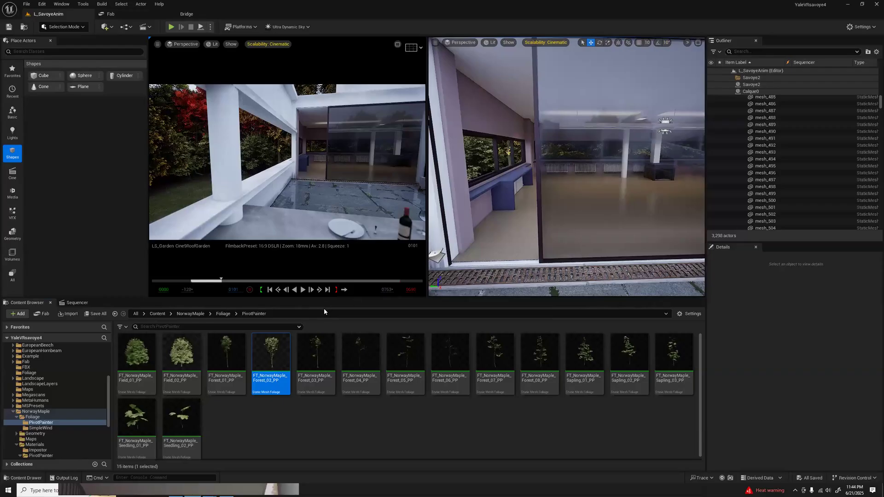
pyautogui.scroll(12, 741, 115)
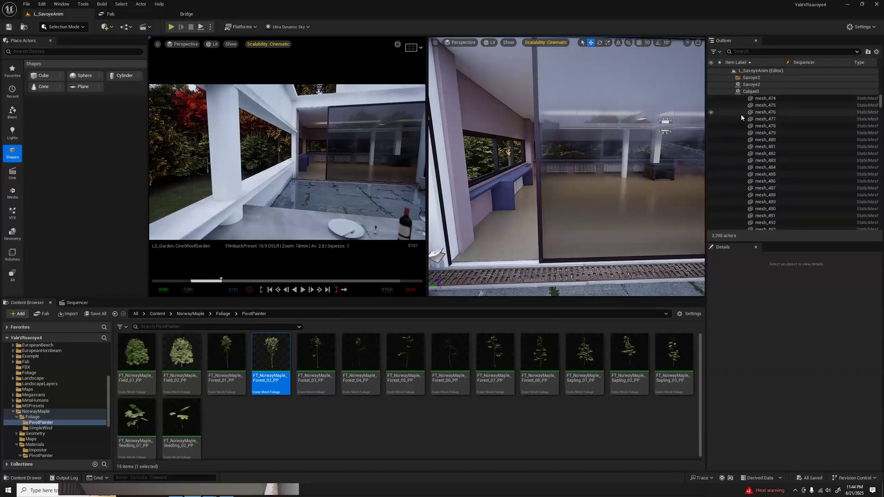
pyautogui.scroll(5, 741, 114)
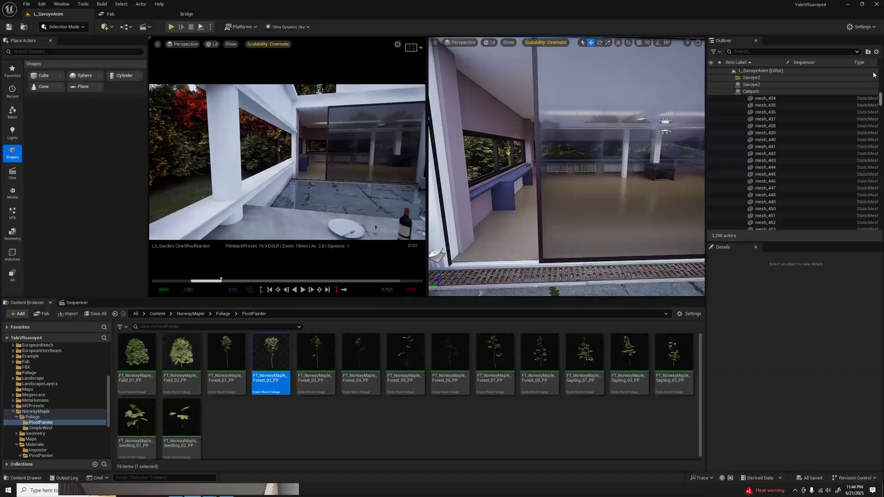
pyautogui.scroll(3, 830, 92)
pyautogui.click(732, 133)
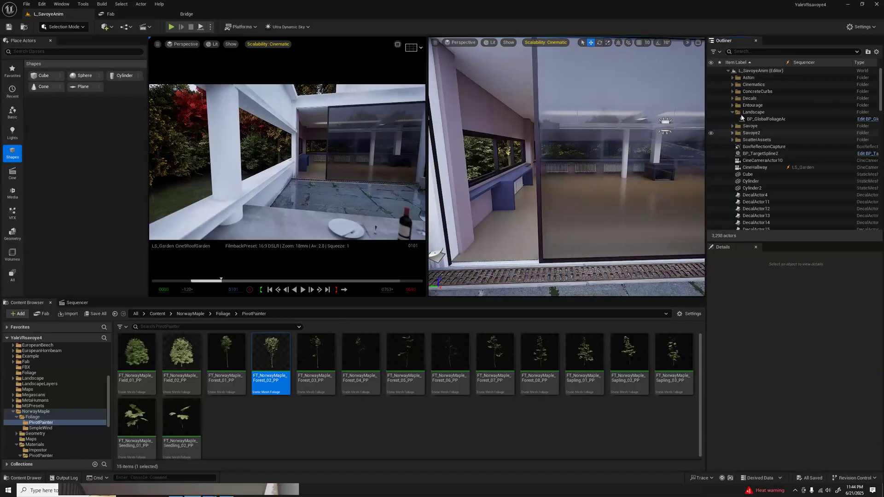
pyautogui.click(732, 84)
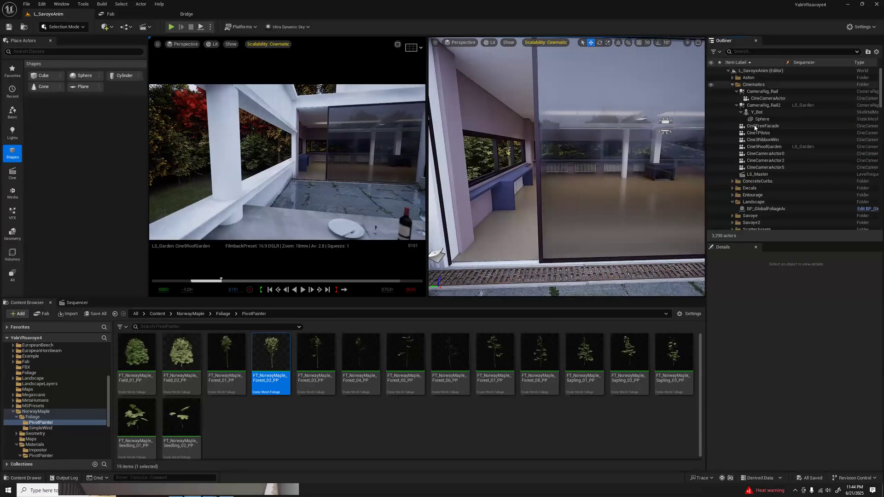
pyautogui.click(761, 146)
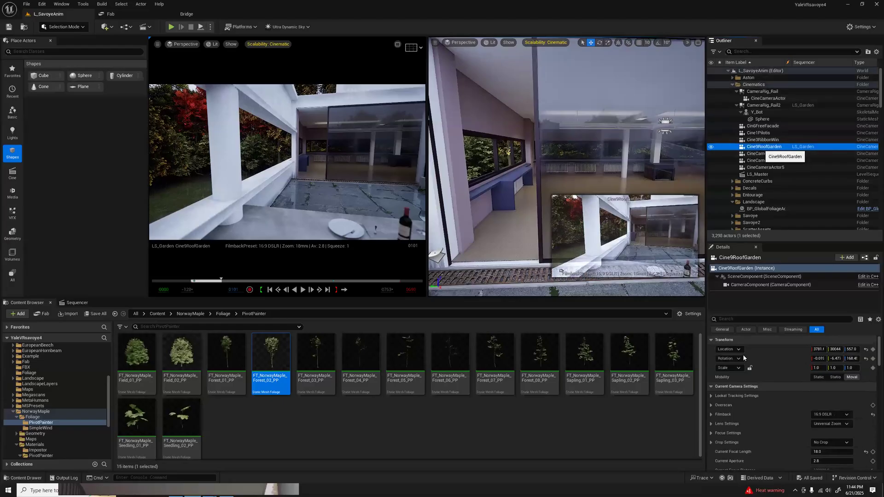
pyautogui.scroll(-4, 770, 407)
pyautogui.scroll(-8, 769, 410)
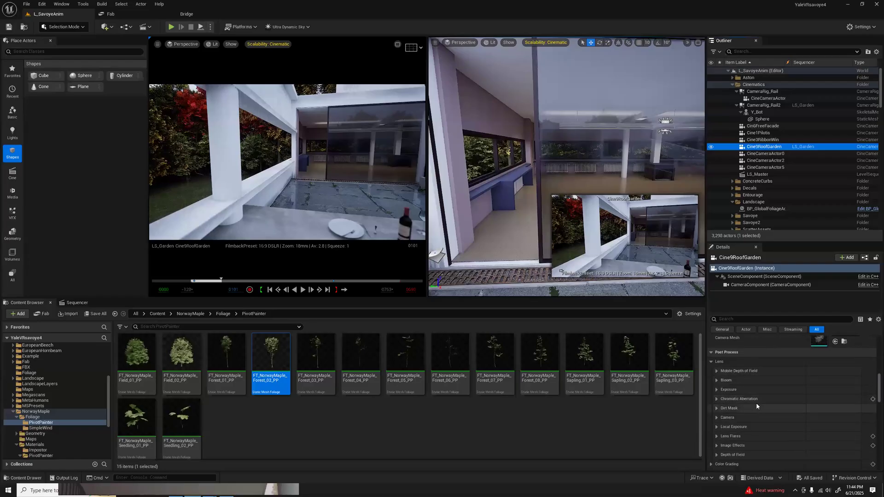
pyautogui.click(717, 391)
pyautogui.click(824, 410)
pyautogui.write('5')
pyautogui.press('Return')
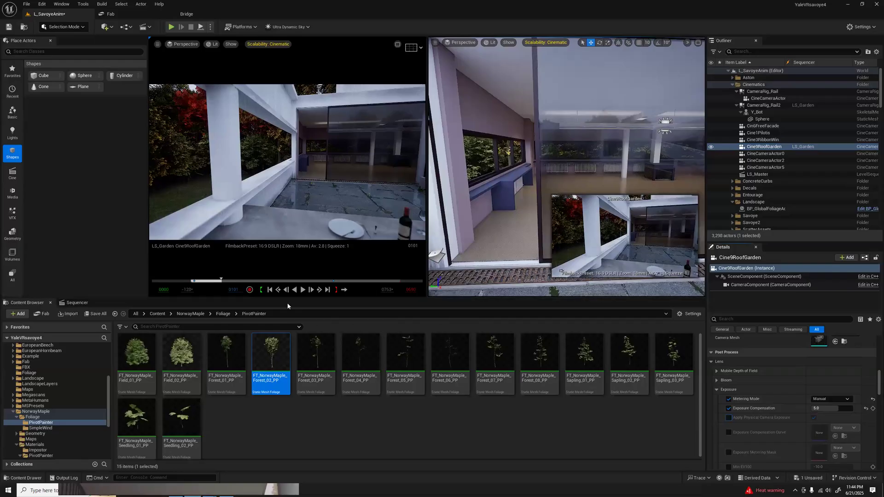
# Scrub the roof garden shot back to frame 21 and open the TwoSided leaf material of the FT_NorwayMaple_Forest_02_PP foliage mesh
pyautogui.moveTo(221, 281); pyautogui.dragTo(212, 284)
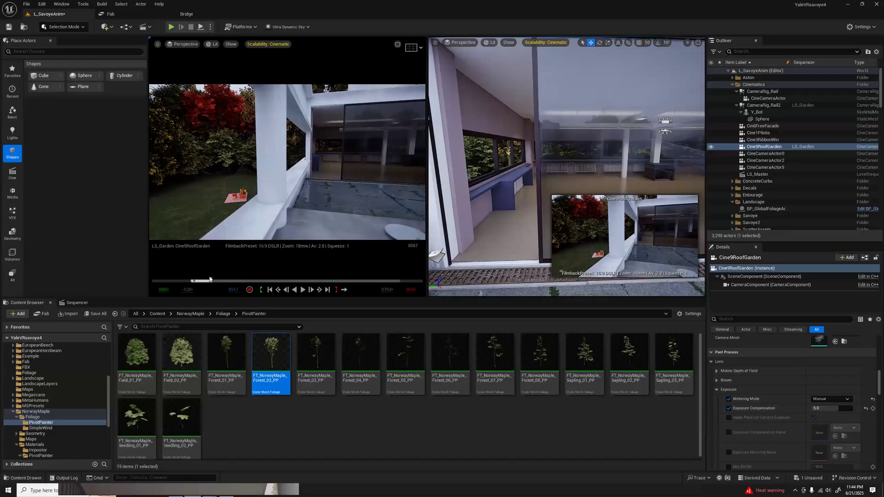
pyautogui.moveTo(209, 279); pyautogui.dragTo(198, 283)
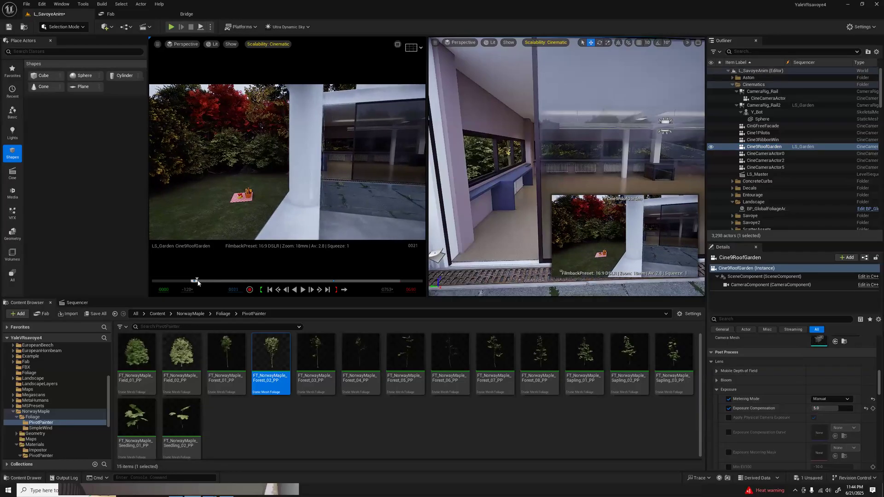
pyautogui.doubleClick(273, 353)
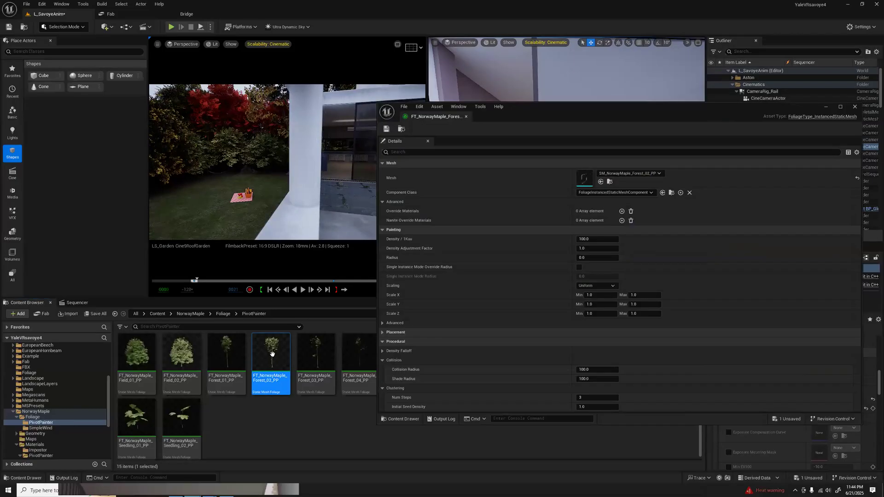
pyautogui.doubleClick(581, 178)
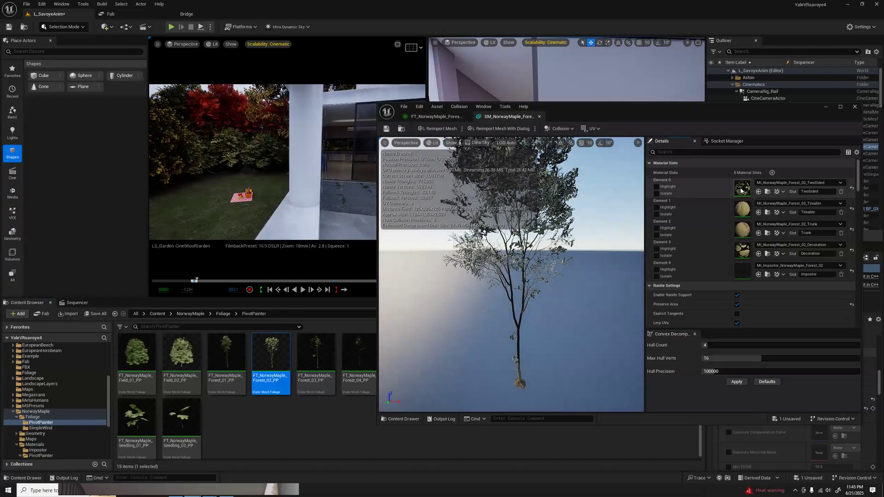
pyautogui.doubleClick(741, 186)
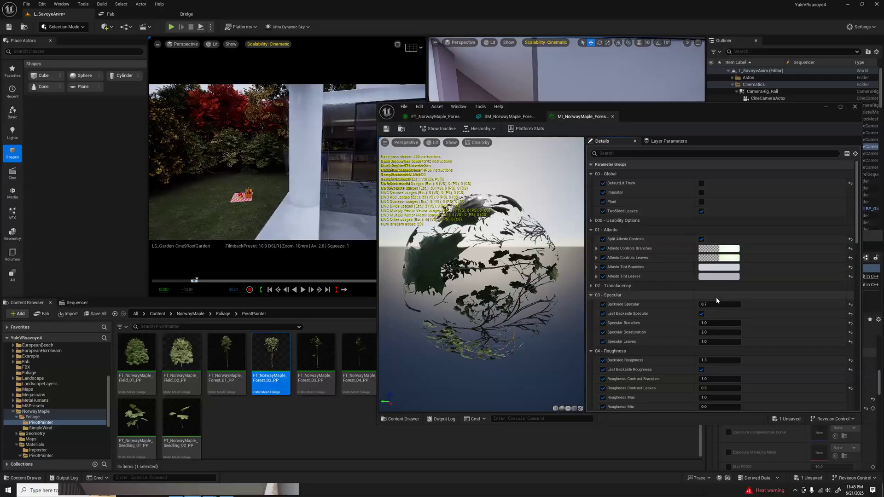
# Change the maple leaf material's Season Color Overlay to a saturated orange-red, hex sRGB FF4E00, and close its editor
pyautogui.scroll(-5, 716, 301)
pyautogui.click(722, 362)
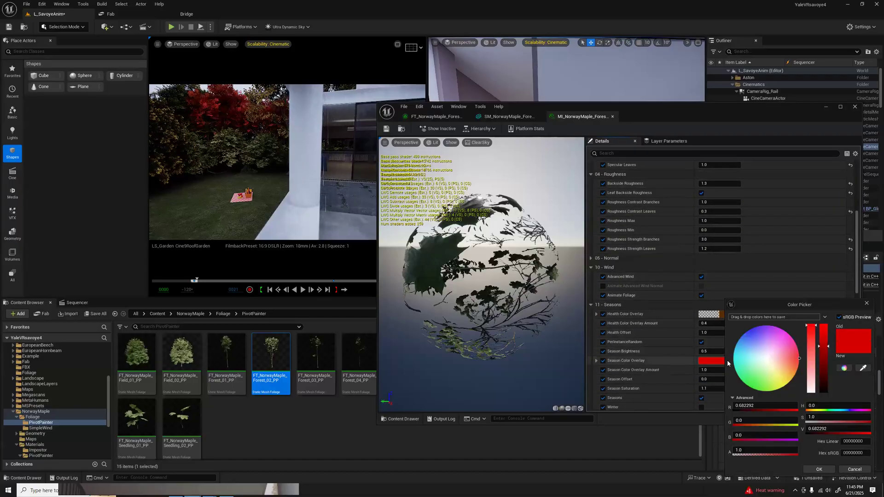
pyautogui.click(798, 368)
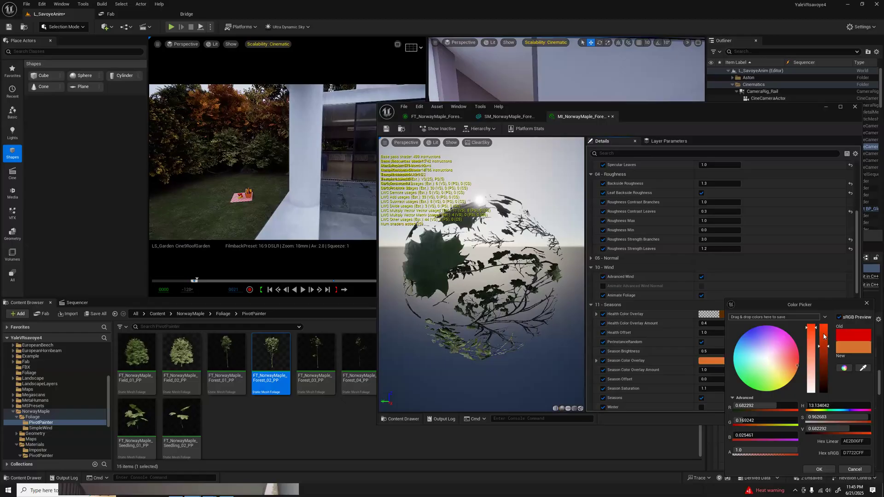
pyautogui.click(824, 336)
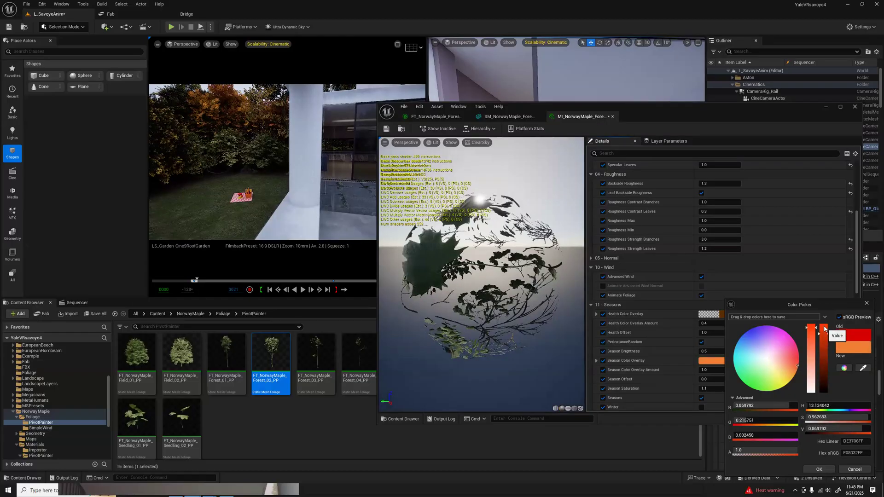
pyautogui.click(824, 327)
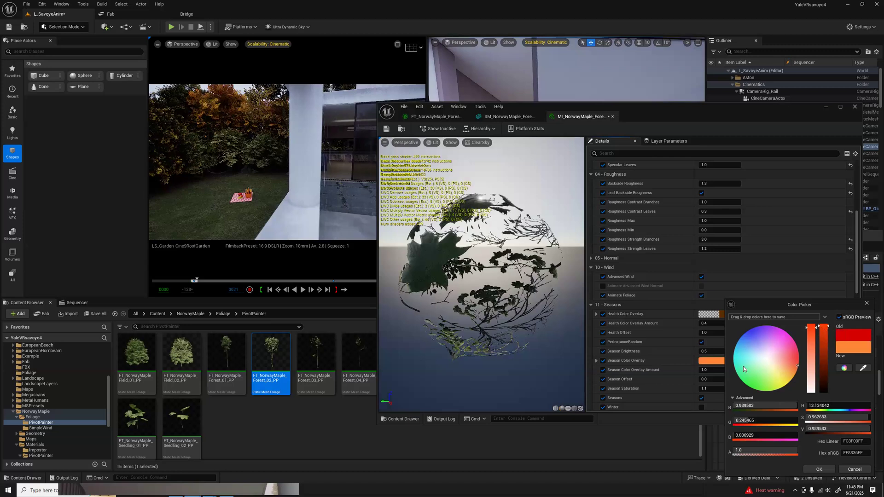
pyautogui.click(797, 362)
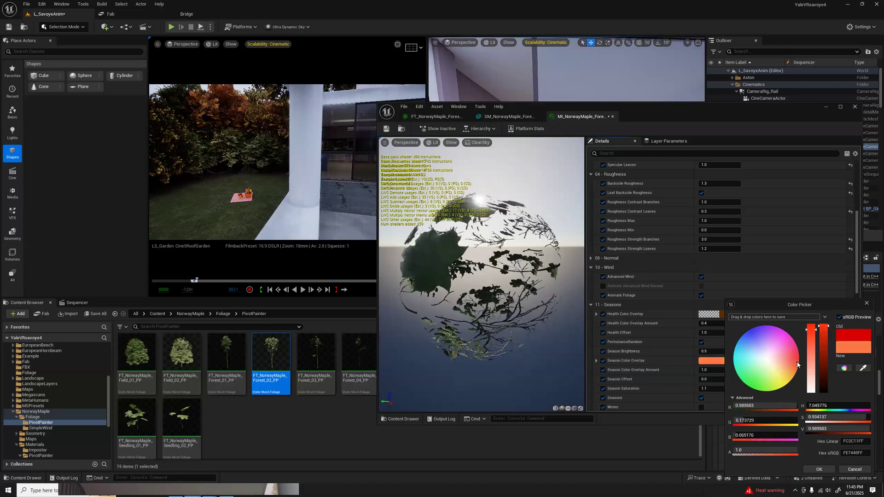
pyautogui.moveTo(805, 361); pyautogui.dragTo(810, 363)
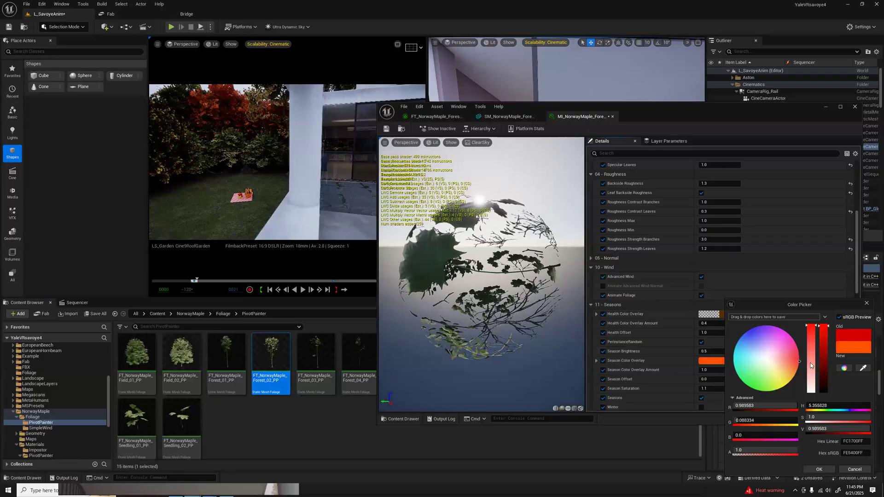
pyautogui.moveTo(812, 368)
pyautogui.mouseDown()
pyautogui.moveTo(794, 371)
pyautogui.moveTo(826, 377)
pyautogui.moveTo(830, 369)
pyautogui.mouseUp()
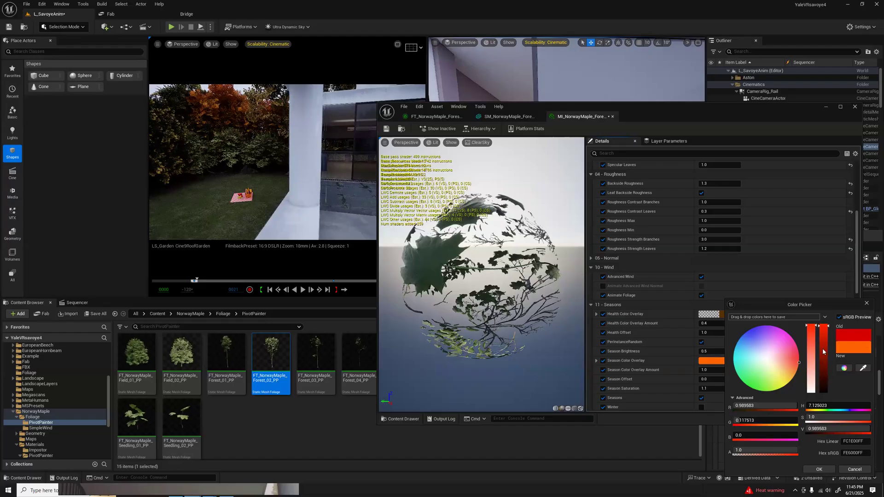
pyautogui.click(824, 331)
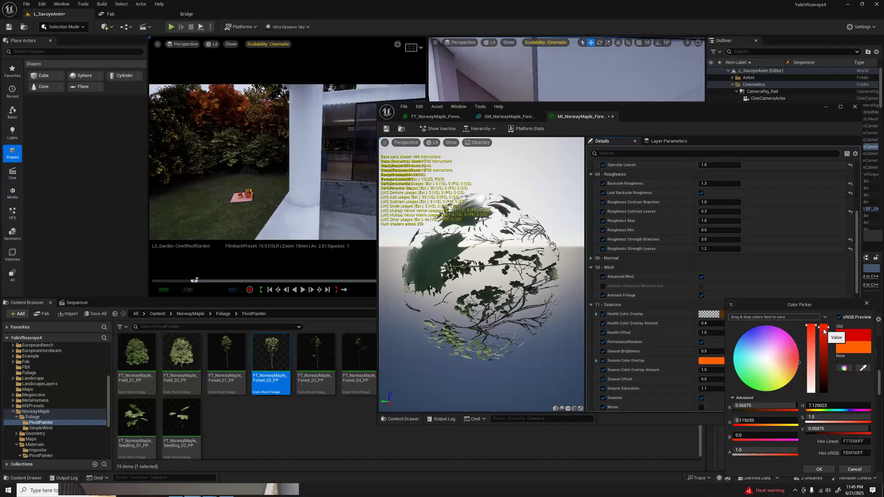
pyautogui.moveTo(824, 331); pyautogui.dragTo(827, 319)
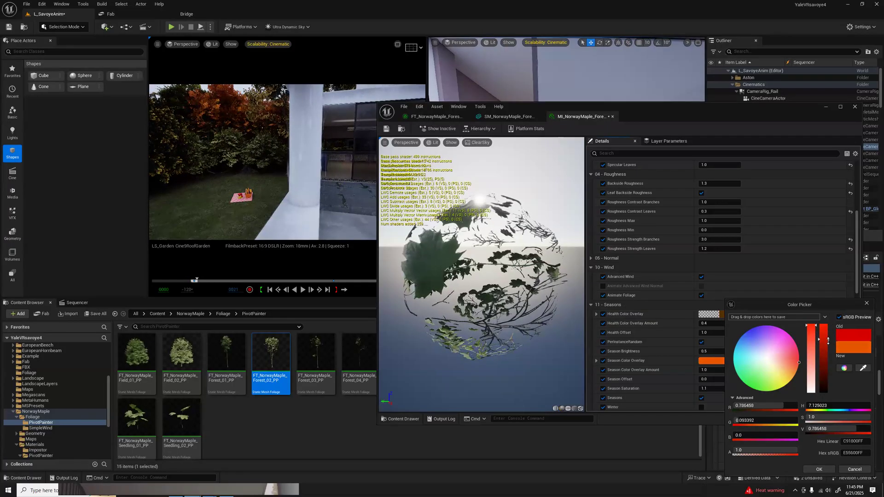
pyautogui.moveTo(828, 328)
pyautogui.mouseDown()
pyautogui.moveTo(830, 348)
pyautogui.moveTo(828, 322)
pyautogui.mouseUp()
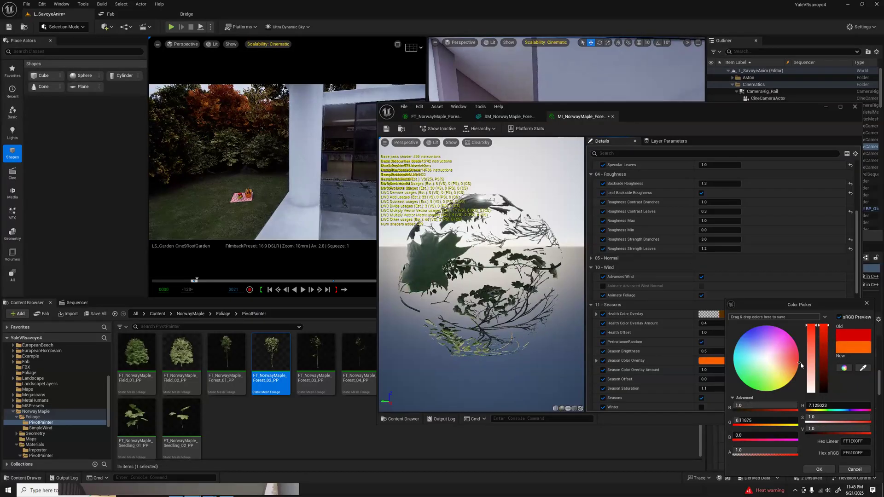
pyautogui.moveTo(799, 364); pyautogui.dragTo(812, 365)
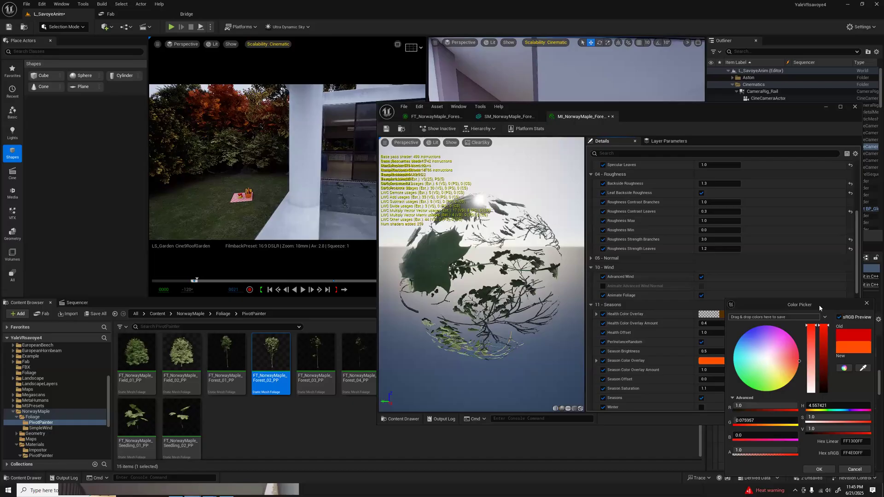
pyautogui.click(766, 437)
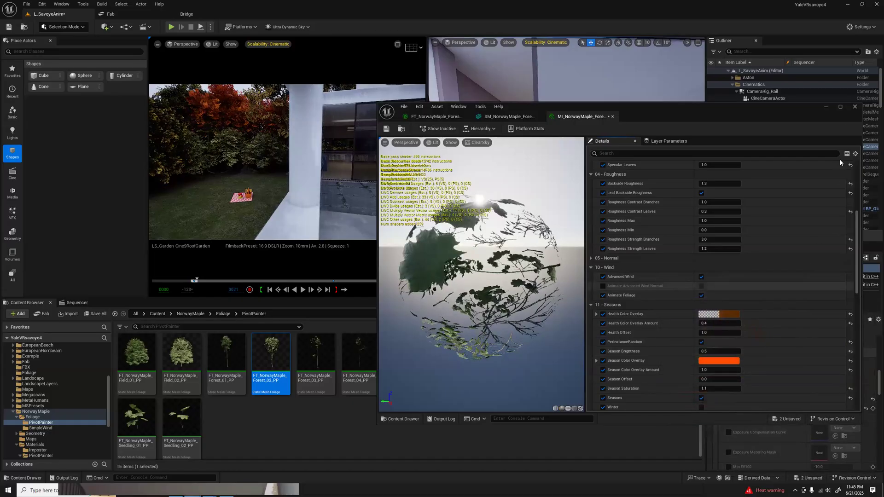
pyautogui.click(854, 109)
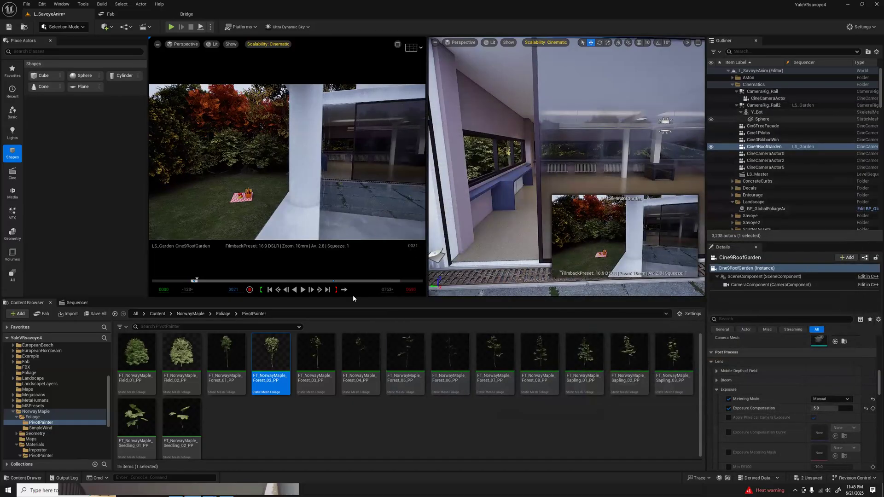
# Scrub the roof garden shot to frame 252 and set the intensity of RectLight2 to about 160 cd
pyautogui.moveTo(194, 282); pyautogui.dragTo(274, 284)
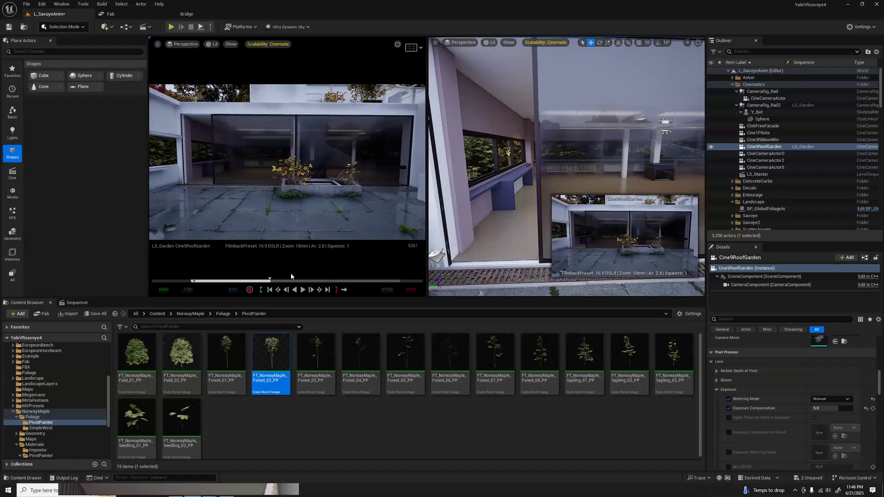
pyautogui.moveTo(270, 280)
pyautogui.mouseDown()
pyautogui.moveTo(257, 283)
pyautogui.moveTo(305, 279)
pyautogui.moveTo(260, 281)
pyautogui.mouseUp()
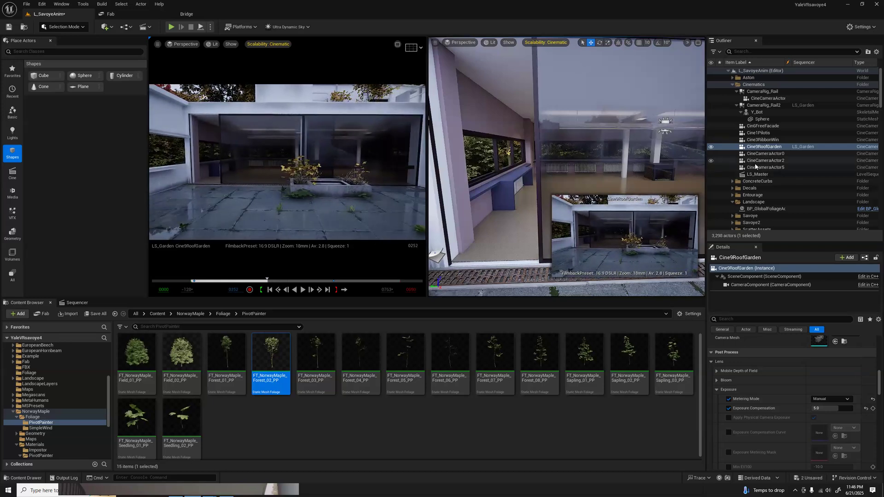
pyautogui.scroll(-2, 759, 172)
pyautogui.scroll(-3, 753, 173)
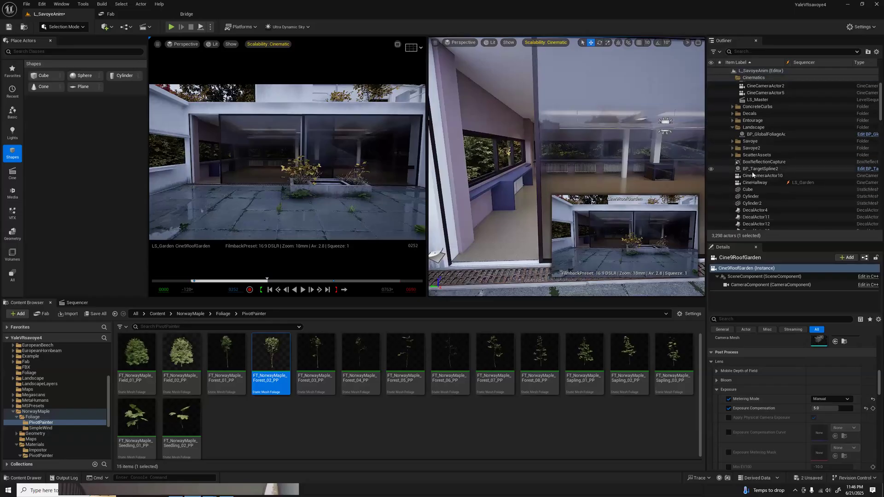
pyautogui.scroll(-15, 752, 175)
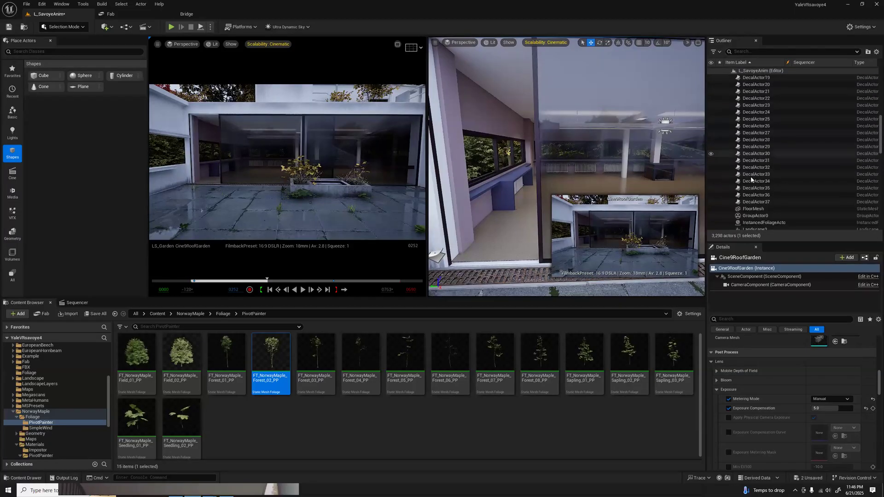
pyautogui.scroll(-3, 751, 180)
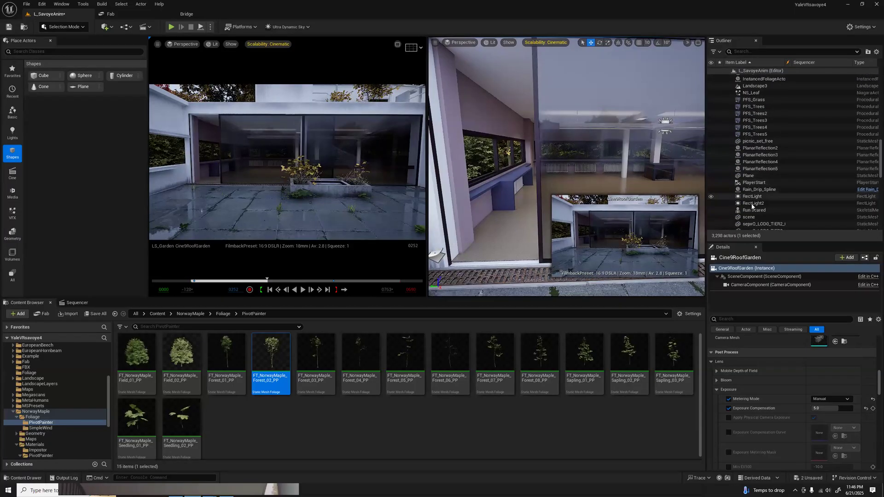
pyautogui.click(754, 203)
pyautogui.scroll(5, 803, 378)
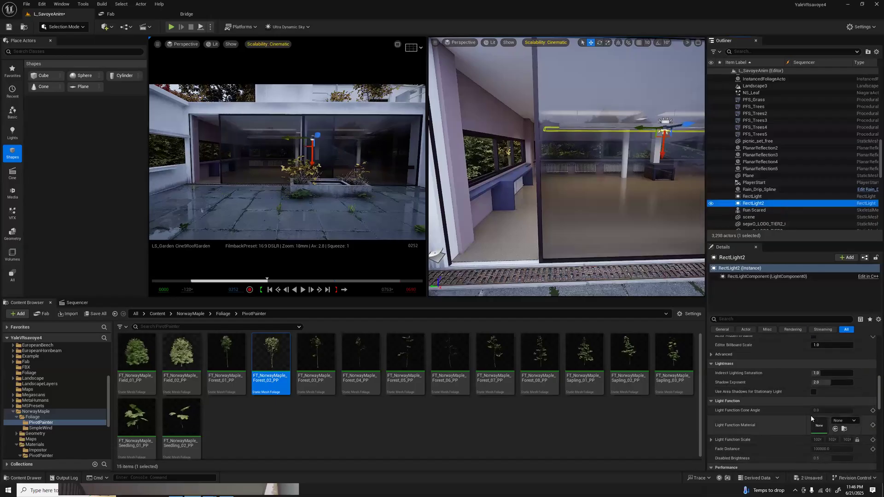
pyautogui.scroll(5, 811, 391)
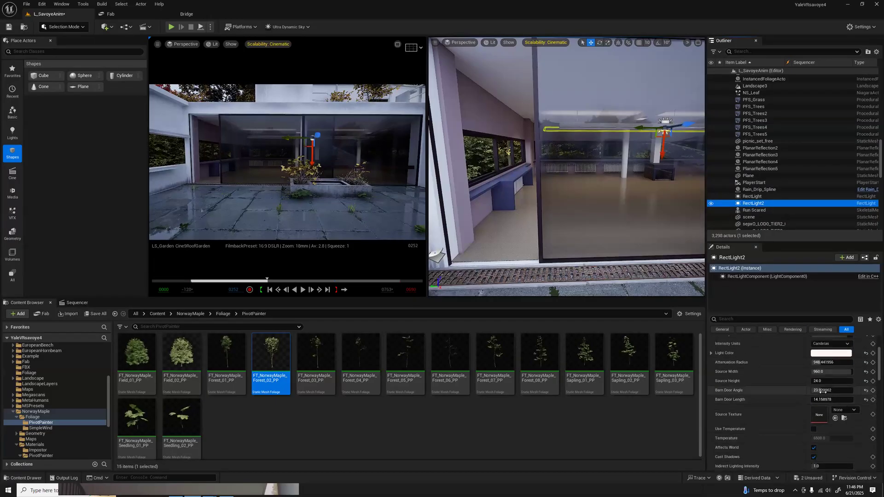
pyautogui.moveTo(841, 378); pyautogui.dragTo(847, 379)
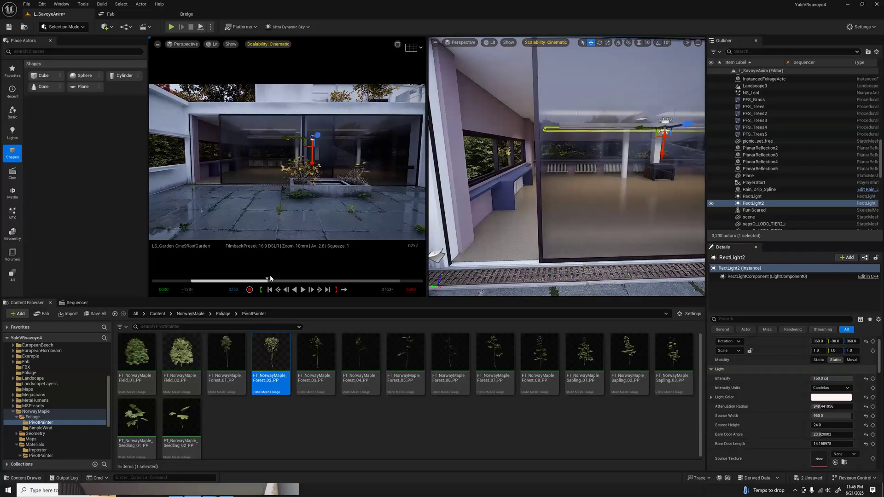
# Scrub the roof garden shot back to frame 33 to review the interior lighting and maple color
pyautogui.moveTo(267, 282); pyautogui.dragTo(201, 281)
pyautogui.click(201, 282)
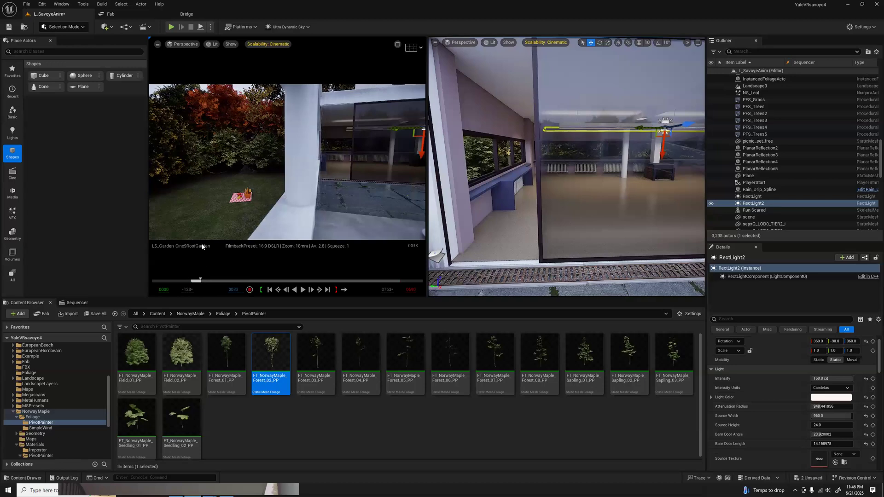
pyautogui.click(206, 205)
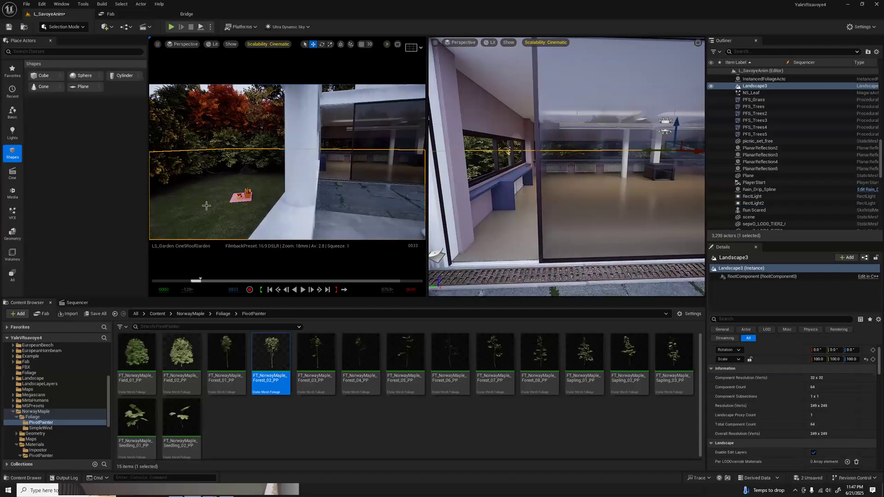
pyautogui.scroll(2, 780, 392)
pyautogui.scroll(-8, 780, 392)
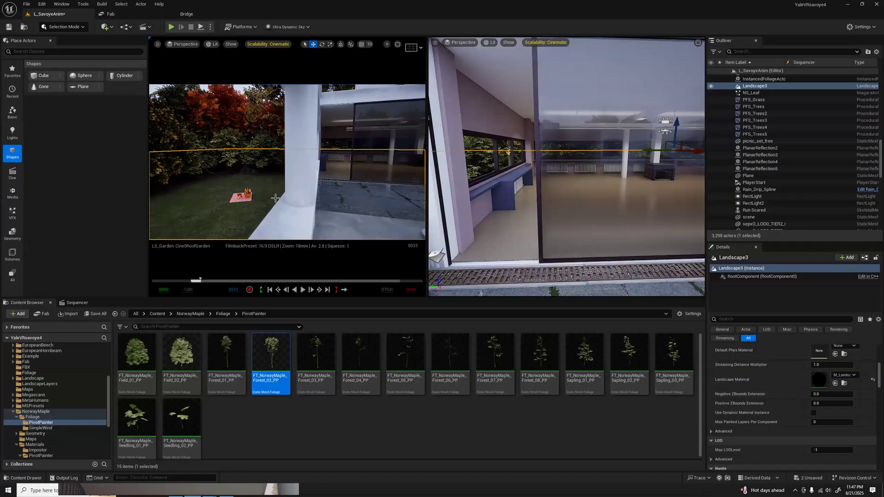
pyautogui.press('Escape')
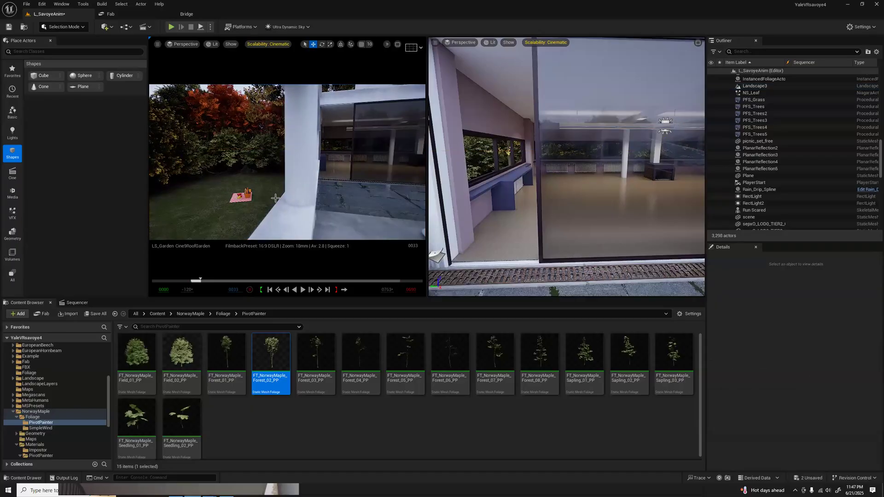
# Select Landscape3 and open its landscape material M_Landscape_NaniteEx along with the parent material M_Landscape_Height
pyautogui.click(213, 216)
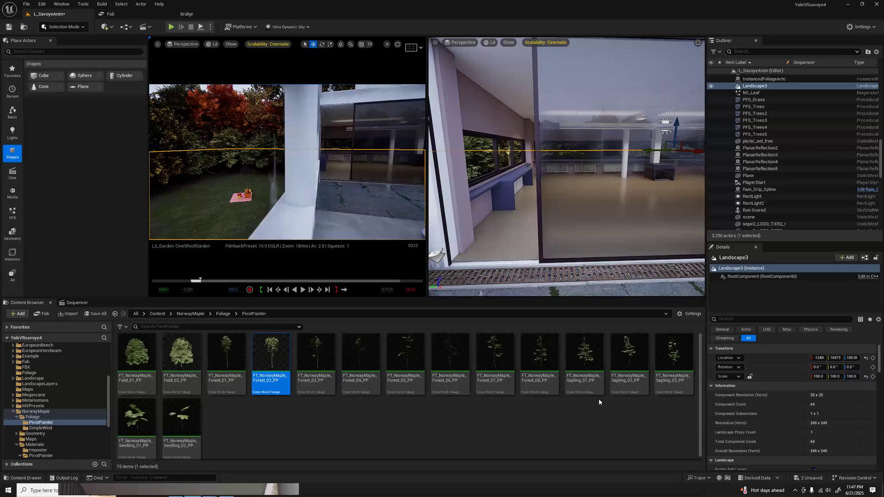
pyautogui.scroll(-6, 776, 385)
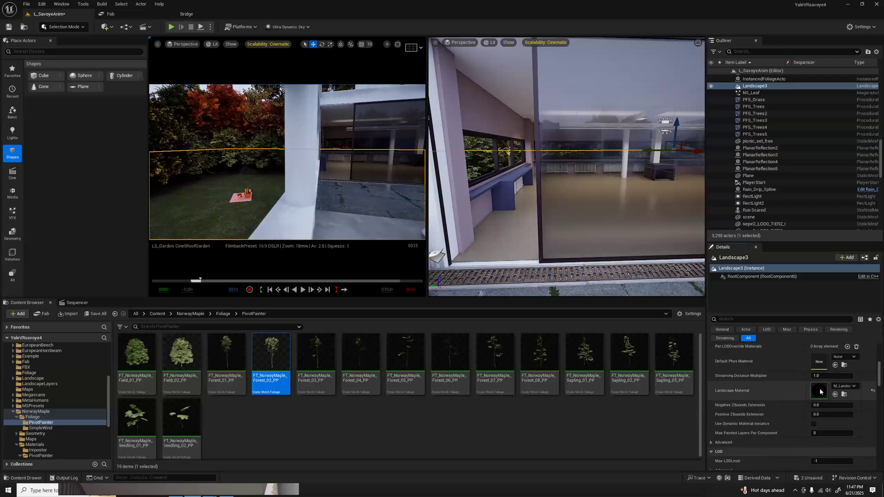
pyautogui.doubleClick(820, 390)
pyautogui.scroll(-4, 649, 251)
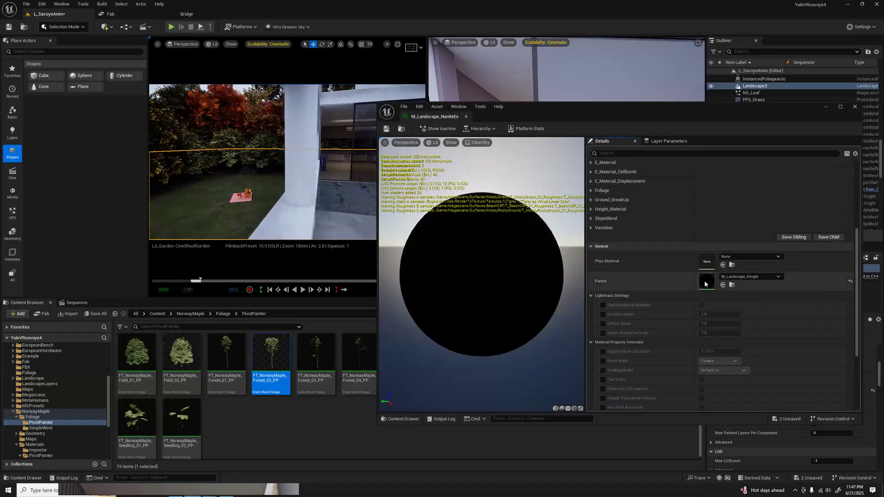
pyautogui.doubleClick(705, 282)
# Move the M_Landscape_Height result node and the Procedural Foliage node away from MakeMaterialAttributes to make room in the graph
pyautogui.moveTo(665, 266); pyautogui.dragTo(591, 222, button='right')
pyautogui.scroll(-3, 665, 227)
pyautogui.moveTo(677, 193); pyautogui.dragTo(629, 249)
pyautogui.moveTo(630, 189); pyautogui.dragTo(737, 195)
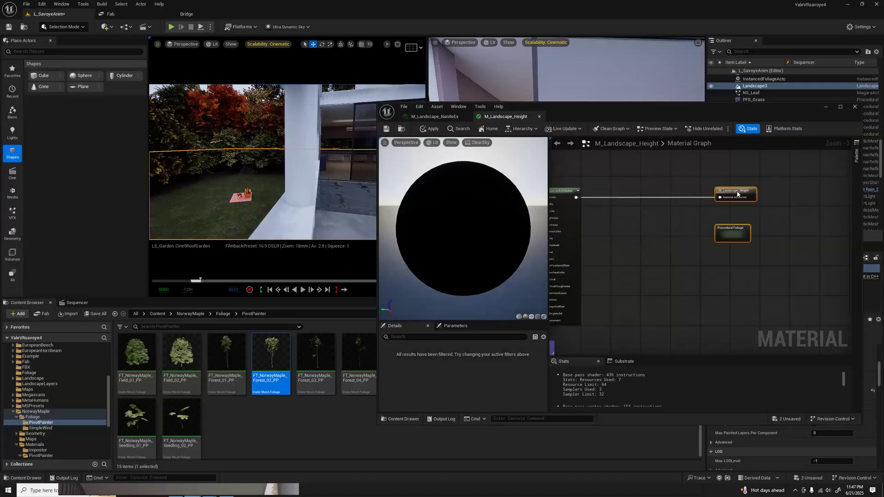
# Add a Dynamic Landscape Weather Effects V3 node and place it between MakeMaterialAttributes and the result node
pyautogui.rightClick(640, 233)
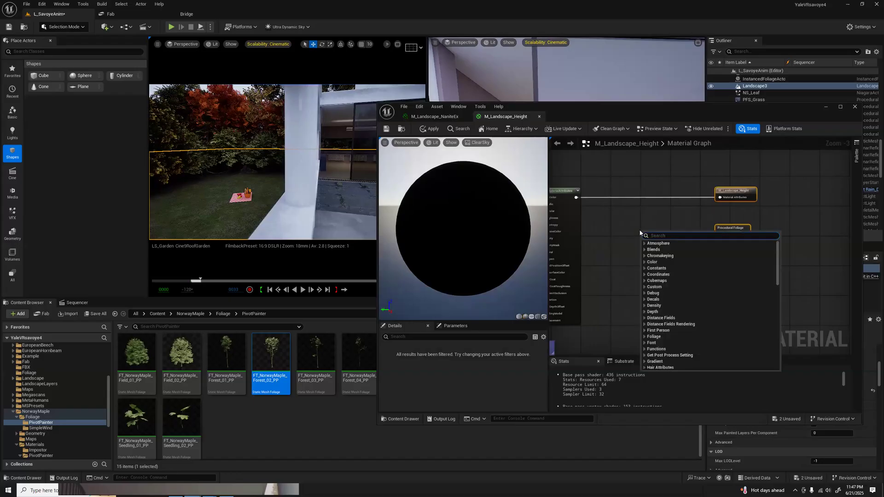
pyautogui.write('WEATHER')
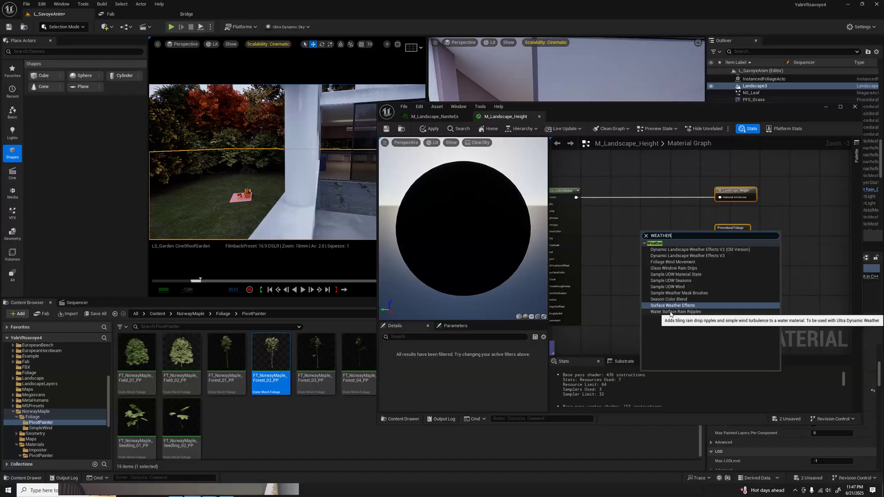
pyautogui.click(675, 256)
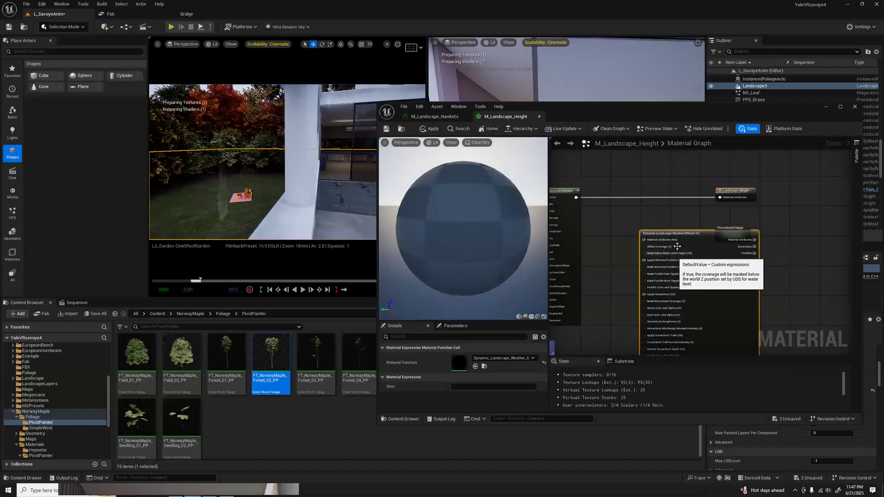
pyautogui.moveTo(646, 227); pyautogui.dragTo(613, 216)
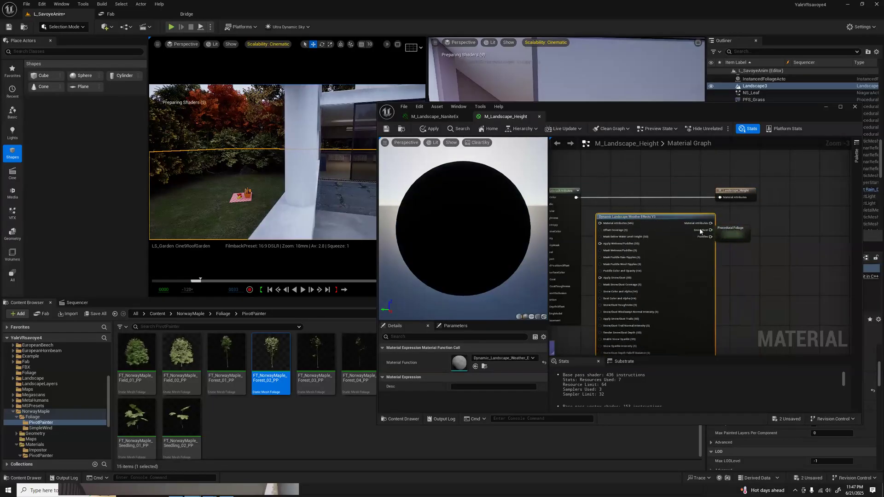
pyautogui.moveTo(643, 230); pyautogui.dragTo(674, 204, button='right')
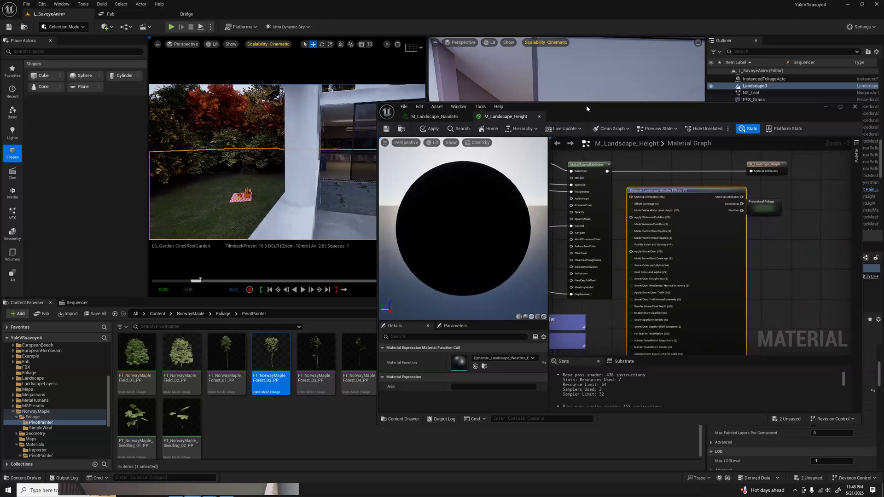
# Enlarge the material editor window and shift the result and Procedural Foliage nodes farther from the weather effects node
pyautogui.moveTo(586, 105); pyautogui.dragTo(458, 16)
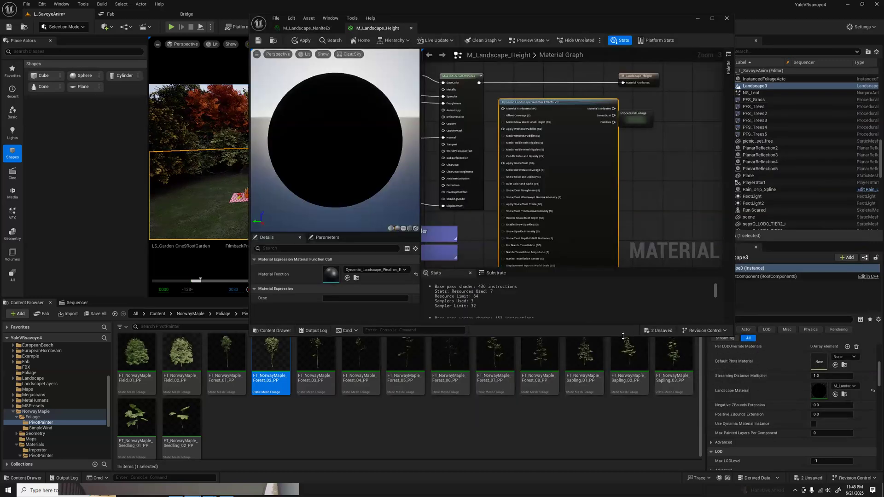
pyautogui.moveTo(622, 336); pyautogui.dragTo(882, 319)
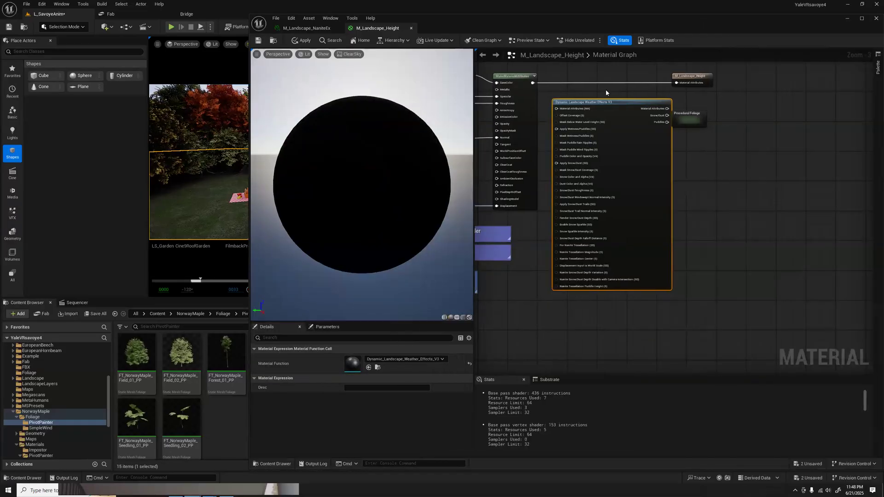
pyautogui.scroll(3, 718, 79)
pyautogui.moveTo(719, 178); pyautogui.dragTo(827, 70)
pyautogui.moveTo(683, 107); pyautogui.dragTo(738, 90)
# Route the MakeMaterialAttributes output through the weather effects node's Material Attributes input and output into the M_Landscape_Height result node
pyautogui.moveTo(559, 126); pyautogui.dragTo(635, 140, button='right')
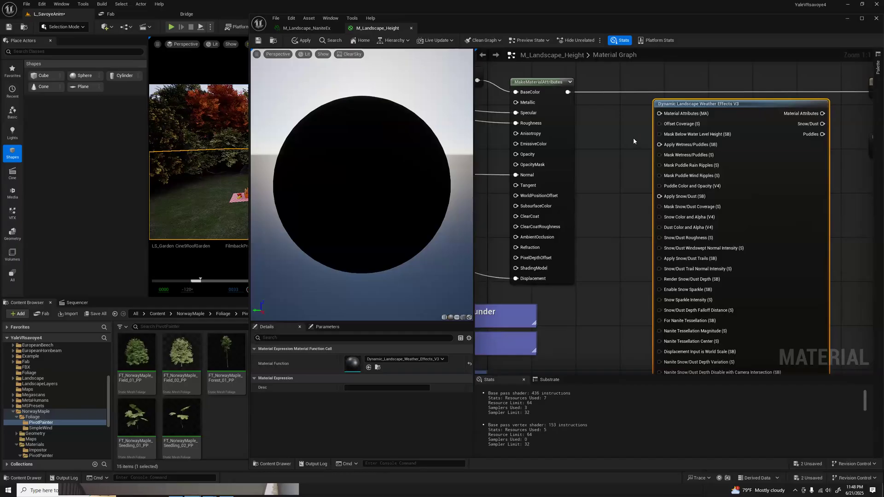
pyautogui.moveTo(569, 91); pyautogui.dragTo(660, 114)
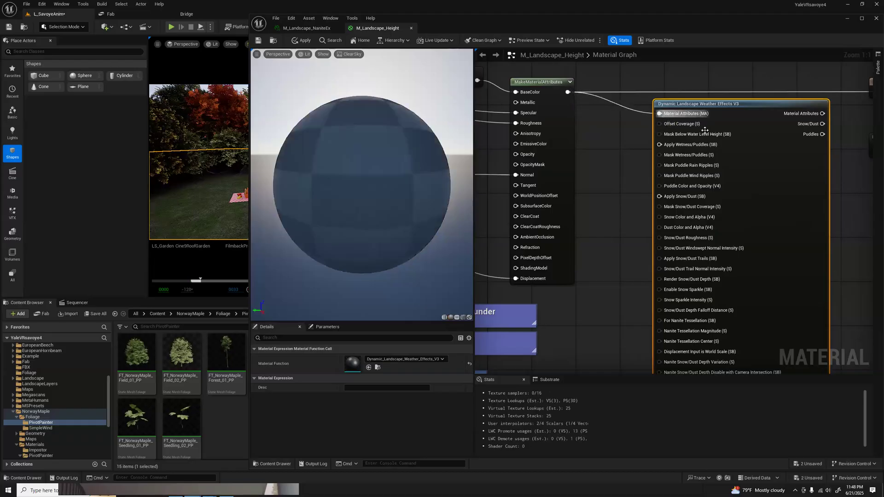
pyautogui.moveTo(854, 117); pyautogui.dragTo(799, 119, button='right')
pyautogui.moveTo(767, 113); pyautogui.dragTo(821, 92)
# Add a Static Bool node set to True and connect it to Apply Wetness/Puddles, Apply Snow/Dust and Render Snow/Dust Depth
pyautogui.moveTo(575, 173); pyautogui.dragTo(647, 153, button='right')
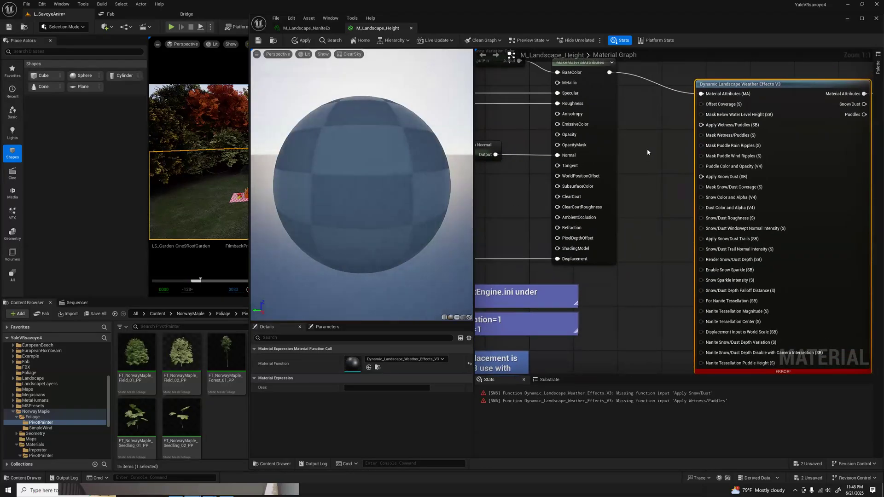
pyautogui.rightClick(647, 148)
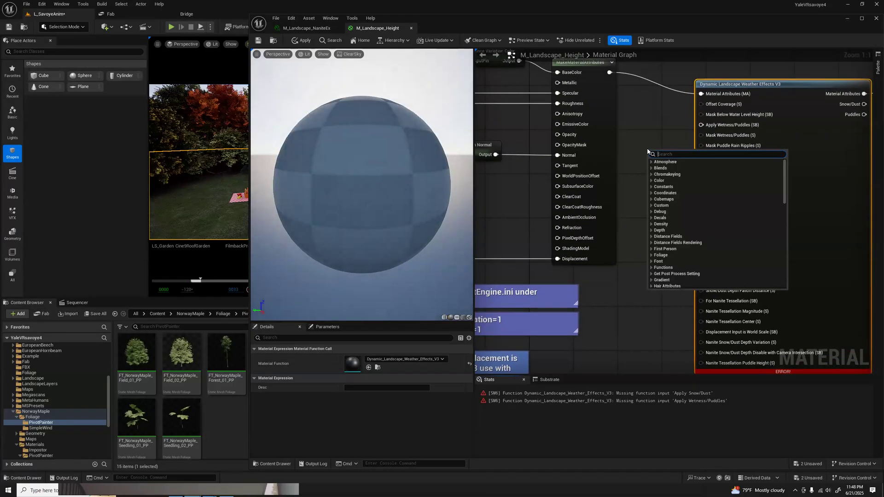
pyautogui.write('STAT')
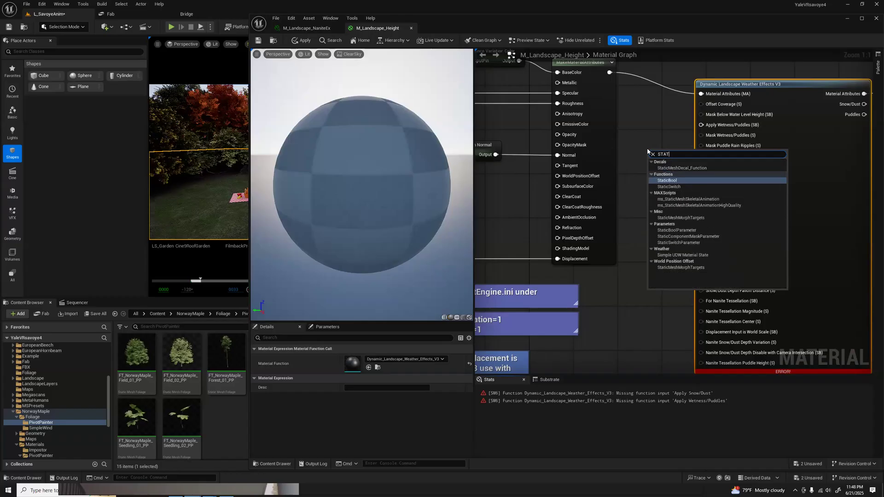
pyautogui.click(668, 180)
pyautogui.moveTo(671, 153); pyautogui.dragTo(701, 125)
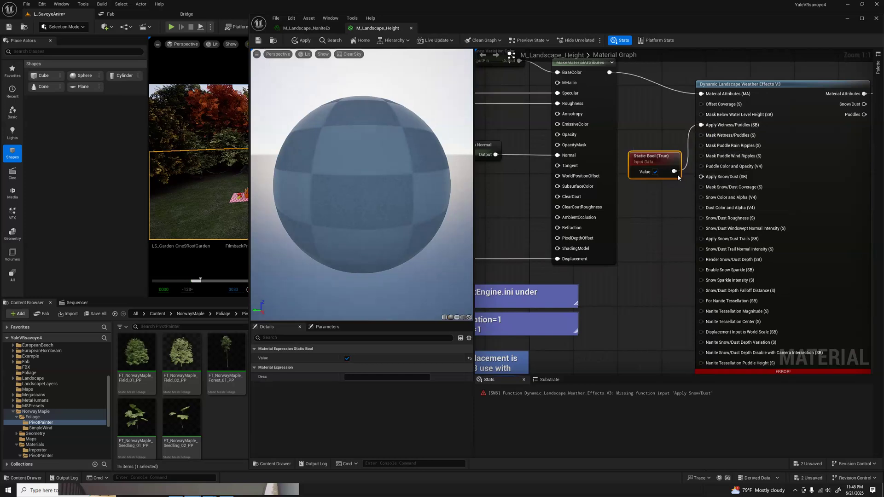
pyautogui.moveTo(674, 172); pyautogui.dragTo(701, 259)
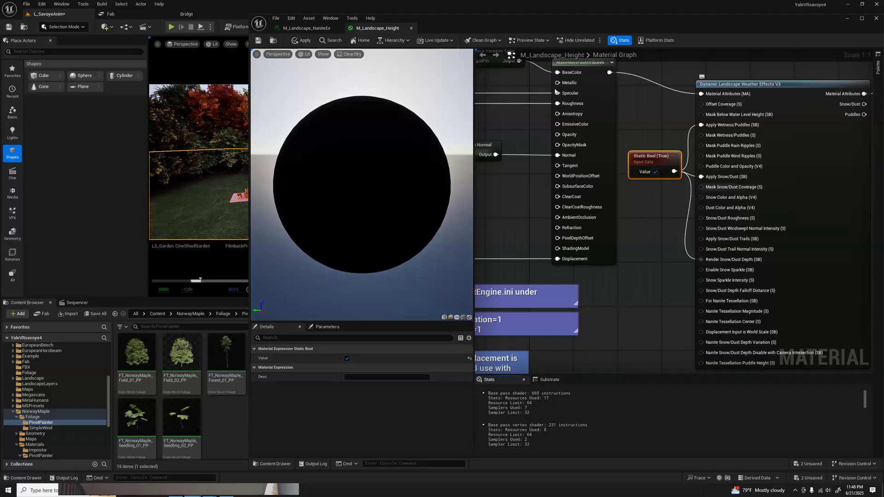
# Apply the M_Landscape_Height changes and return to the Ultra Dynamic Weather parameters of the M_Landscape_NaniteEx instance
pyautogui.click(304, 40)
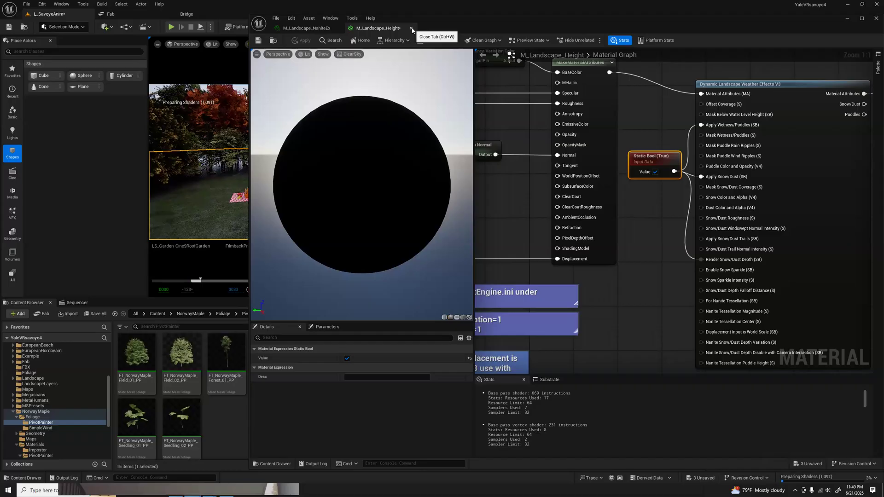
pyautogui.click(412, 28)
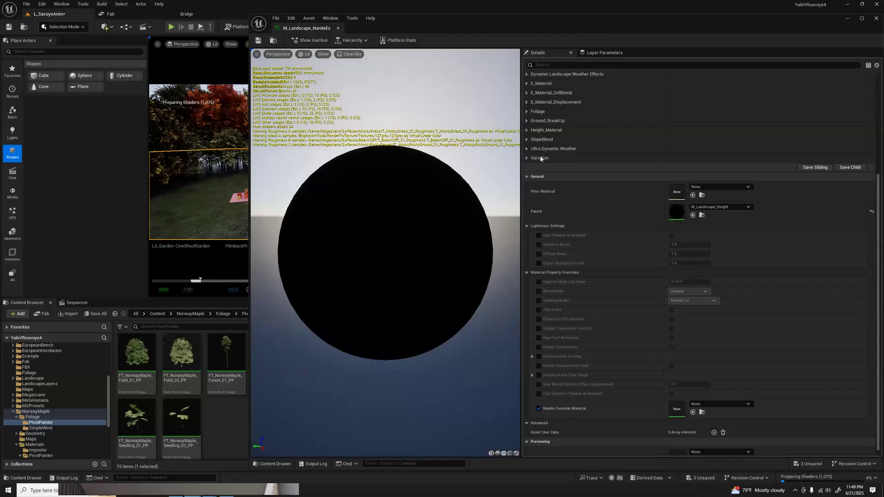
pyautogui.click(526, 148)
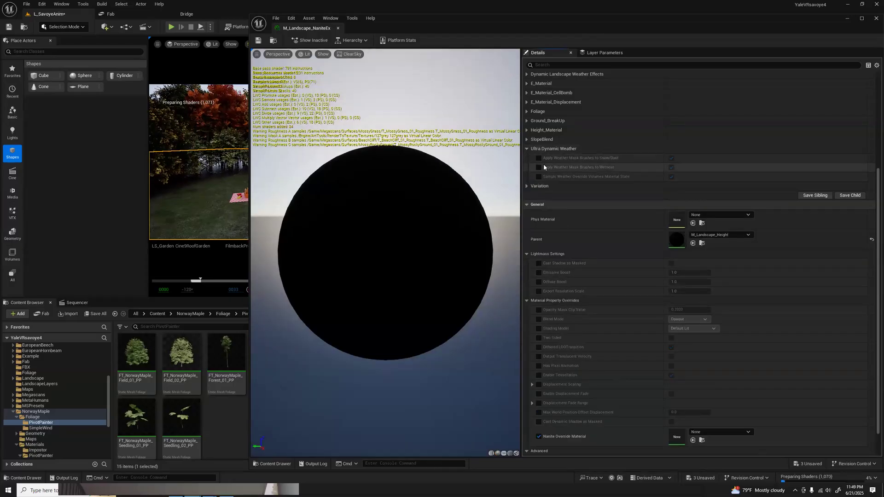
# Try overriding Apply Weather Mask Brushes to Snow/Dust in the M_Landscape_NaniteEx instance
pyautogui.click(538, 160)
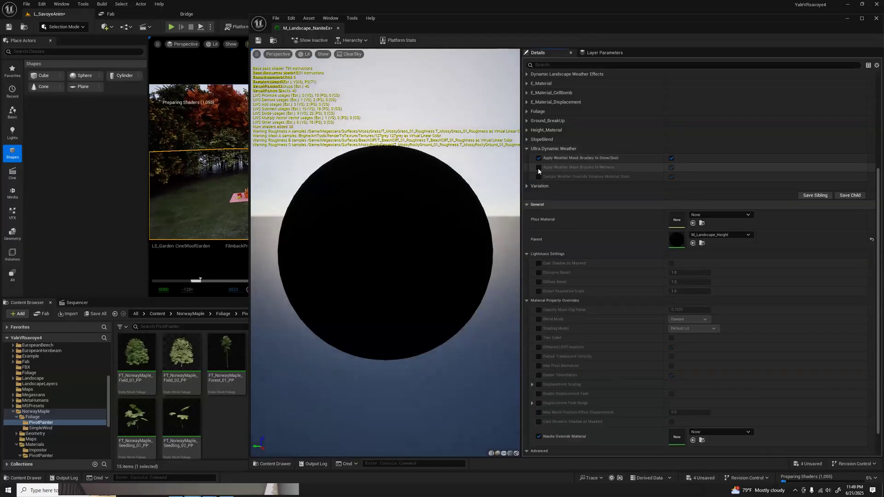
pyautogui.click(536, 160)
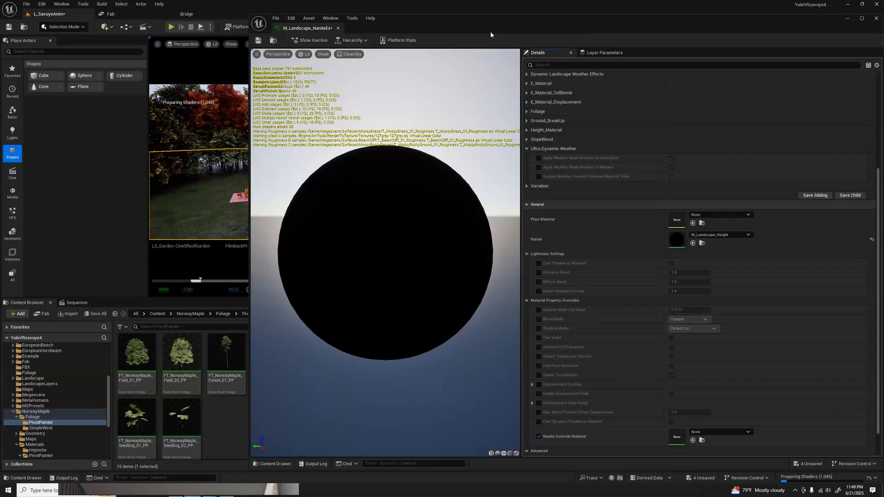
pyautogui.moveTo(491, 35); pyautogui.dragTo(544, 29)
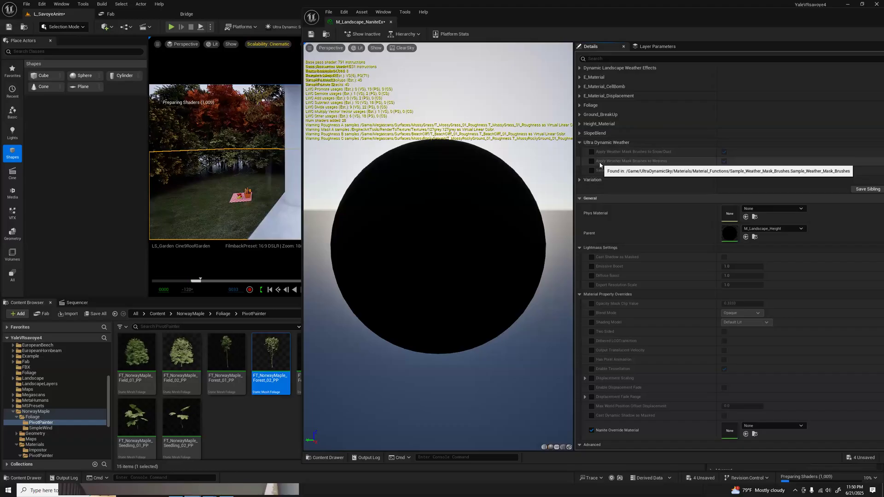
# Look through the instance's parameter groups and try the Sample Weather Override Volumes Material State and Apply Weather Mask Brushes to Wetness overrides
pyautogui.scroll(-1, 655, 182)
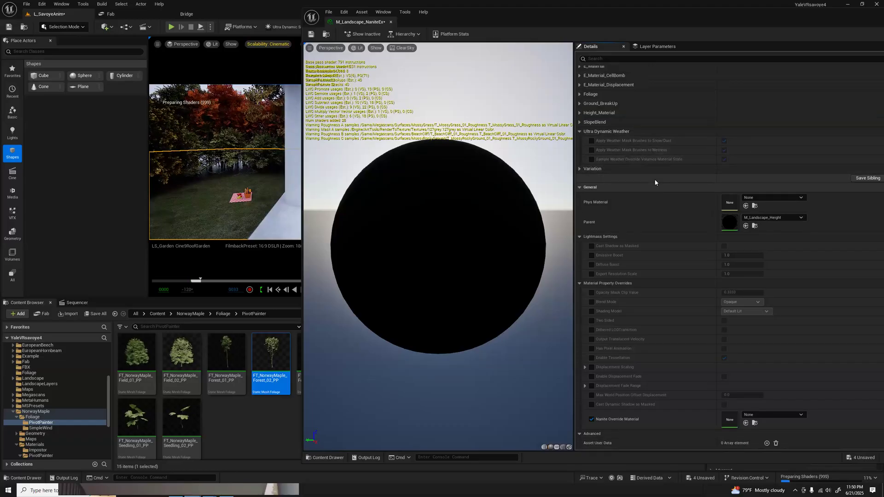
pyautogui.scroll(-2, 654, 182)
pyautogui.scroll(-1, 654, 186)
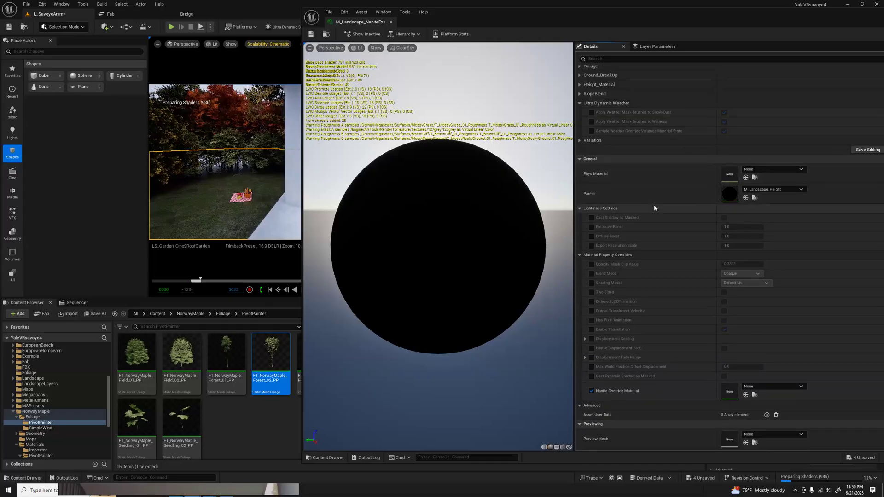
pyautogui.scroll(12, 654, 208)
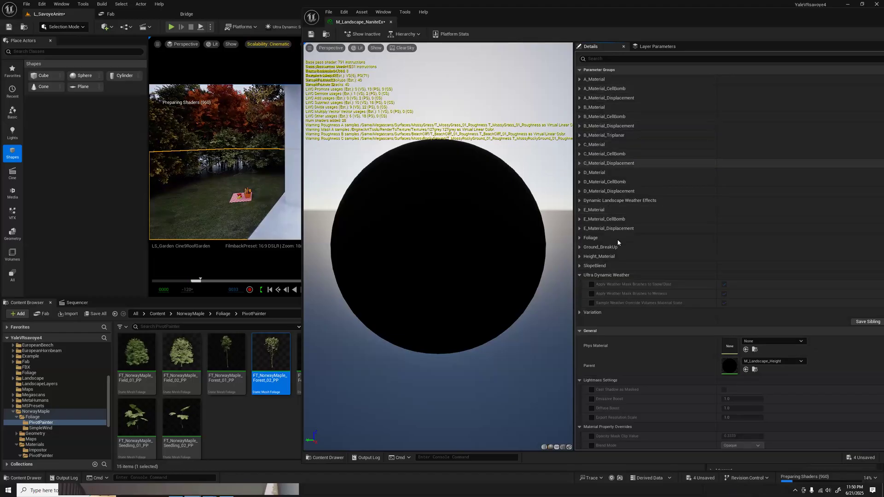
pyautogui.scroll(-1, 616, 239)
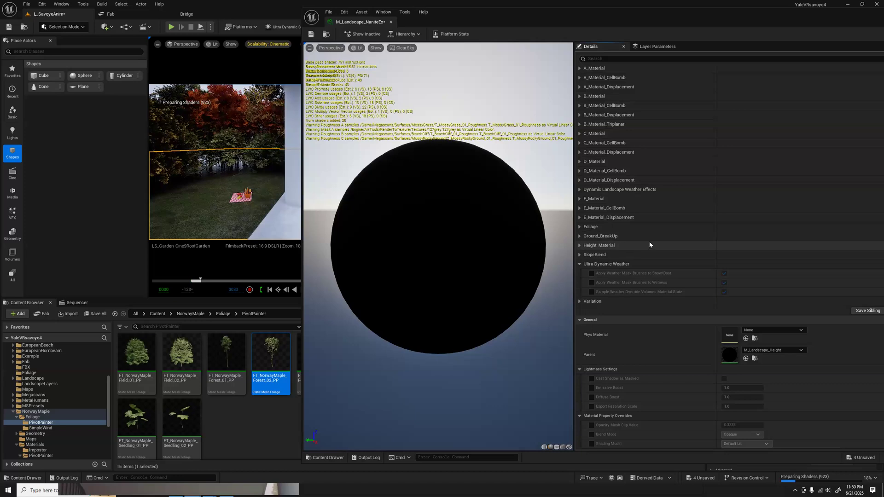
pyautogui.scroll(-5, 619, 246)
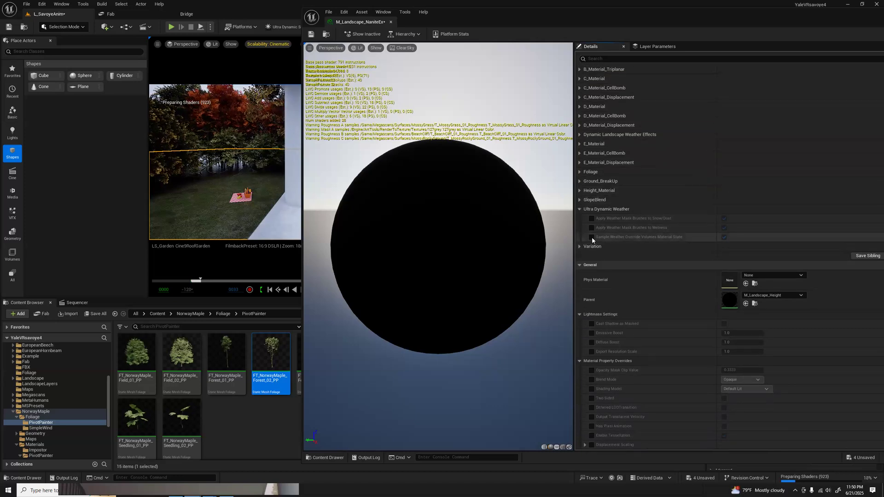
pyautogui.click(591, 237)
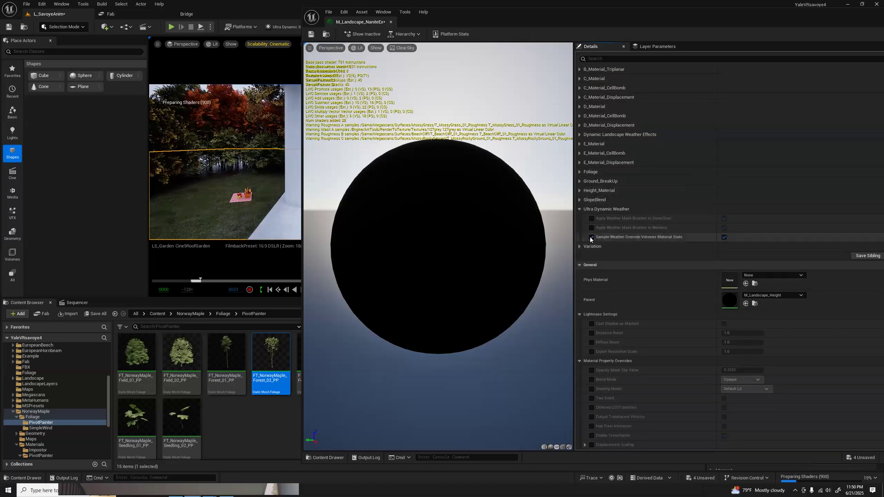
pyautogui.click(592, 237)
pyautogui.click(591, 228)
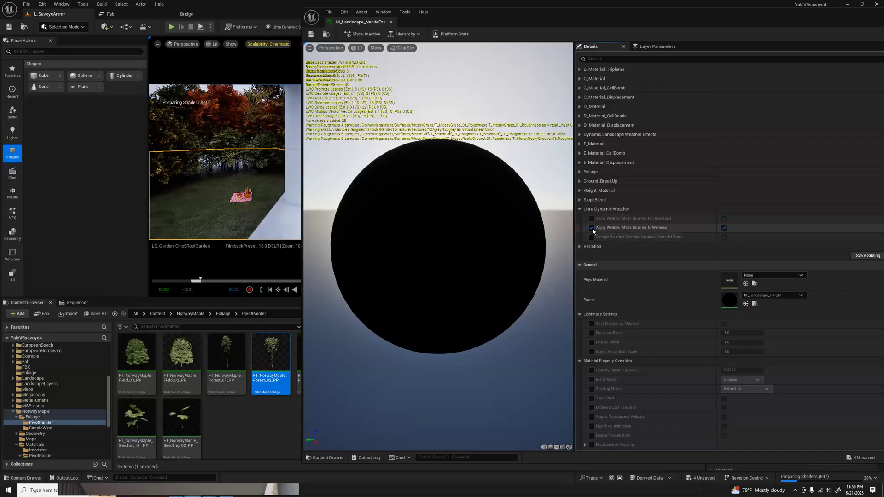
pyautogui.click(591, 228)
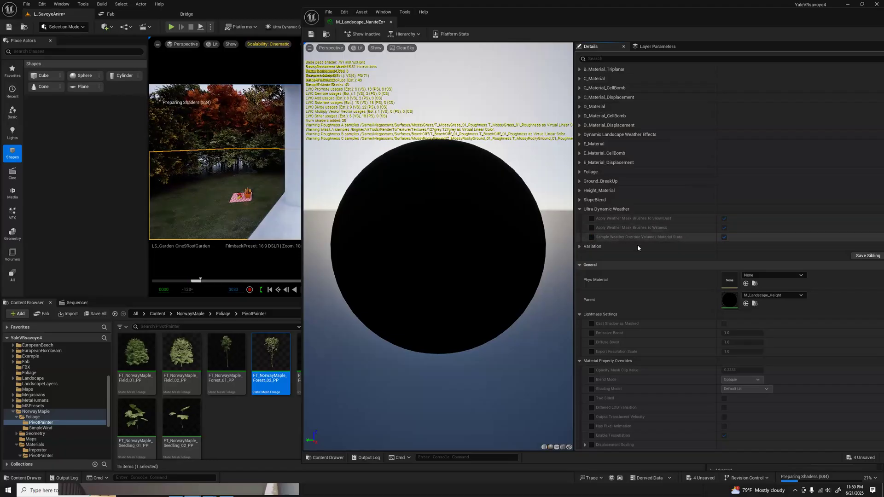
# Reopen the parent material M_Landscape_Height and move the Dynamic Landscape Weather Effects node farther from the Static Bool node
pyautogui.scroll(-4, 639, 249)
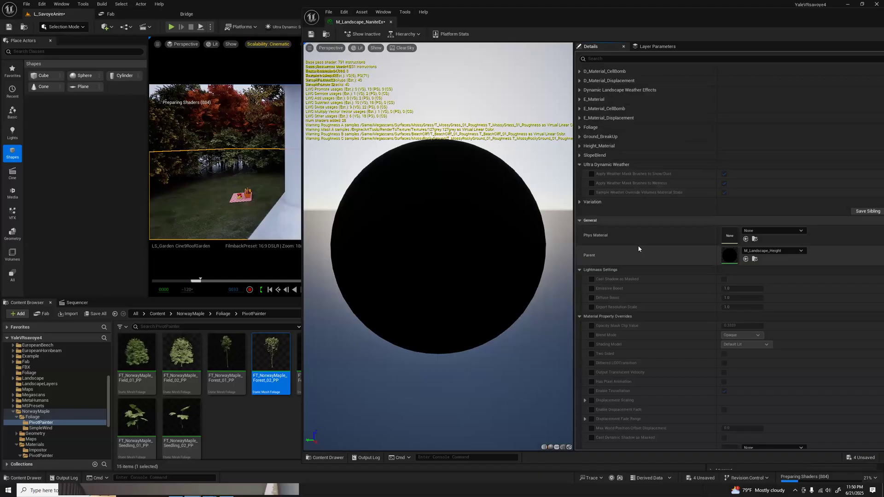
pyautogui.scroll(-5, 638, 249)
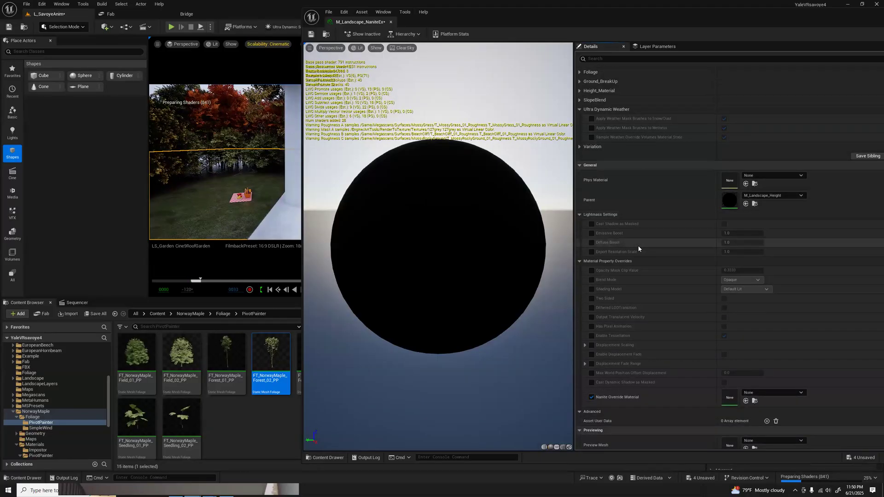
pyautogui.scroll(10, 638, 249)
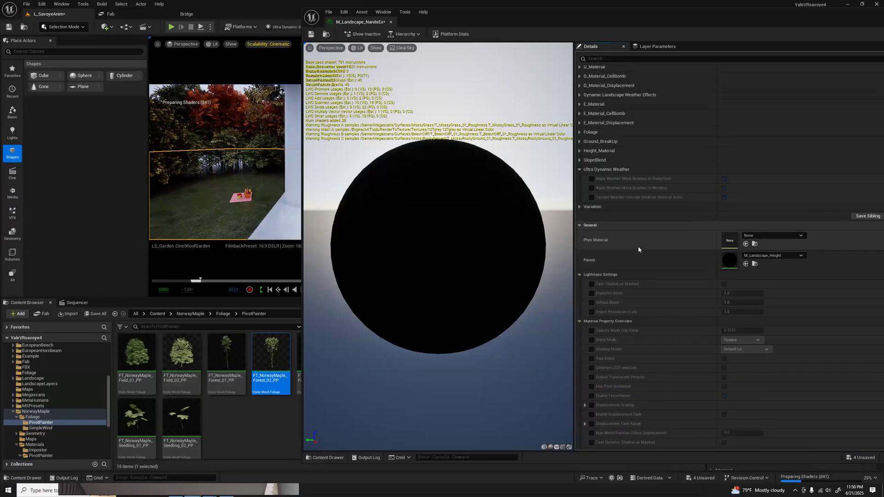
pyautogui.scroll(3, 631, 251)
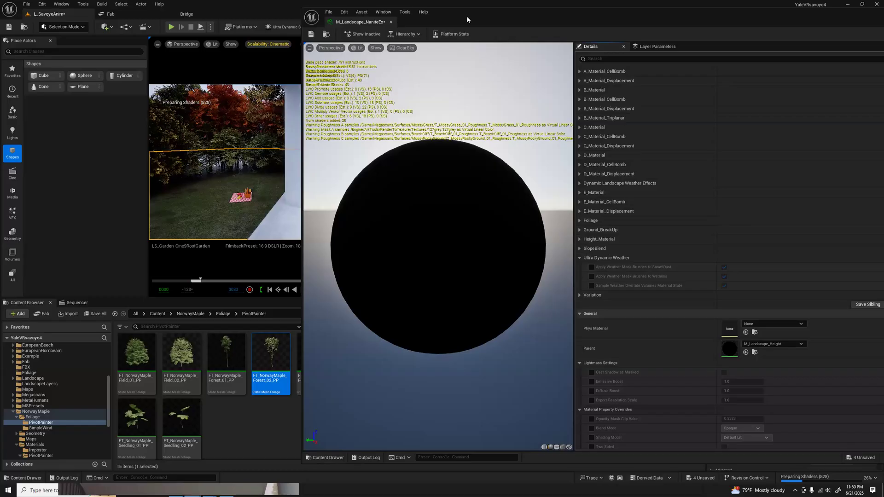
pyautogui.scroll(-10, 720, 314)
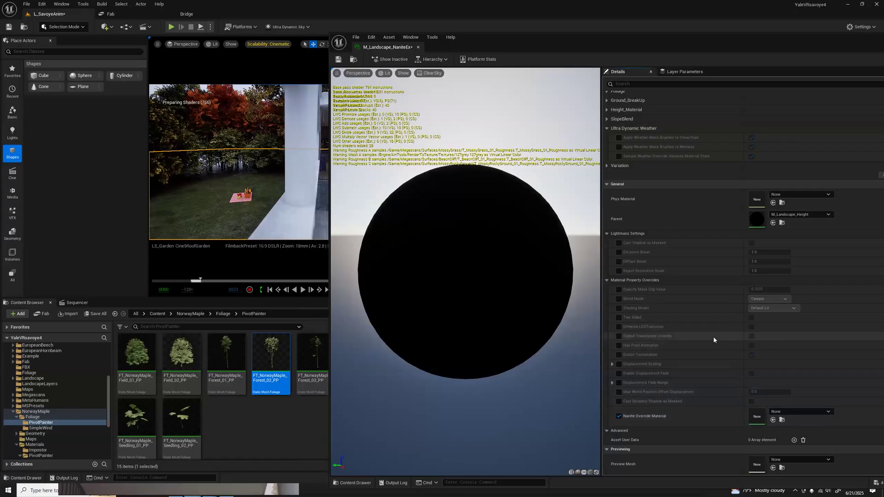
pyautogui.doubleClick(759, 219)
pyautogui.moveTo(665, 208); pyautogui.dragTo(873, 83, button='right')
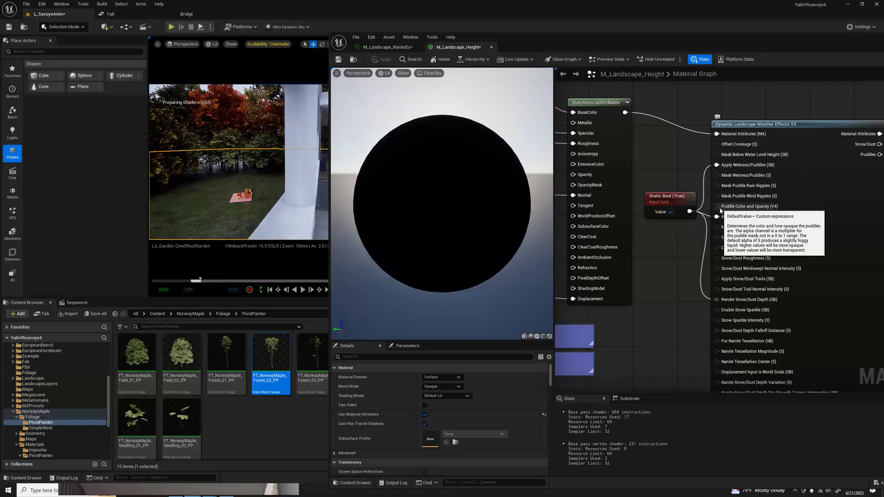
pyautogui.moveTo(813, 125); pyautogui.dragTo(846, 126)
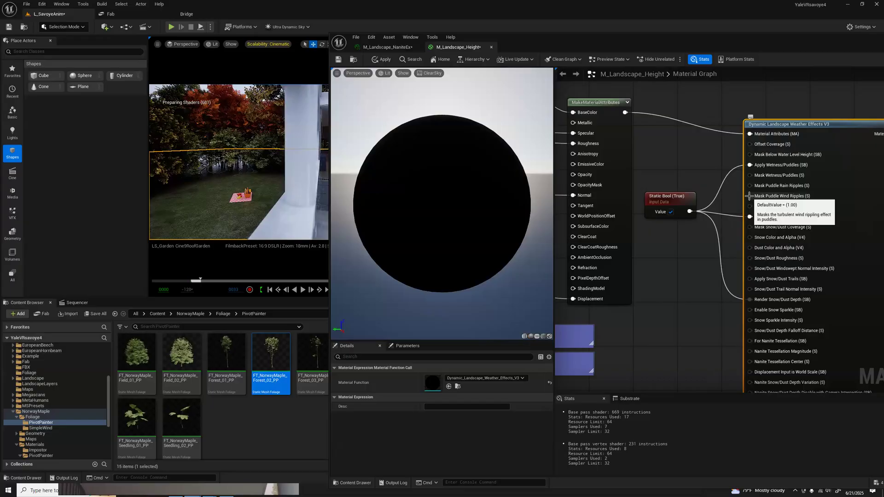
# Add a scalar parameter named WindRipples to the Mask Puddle Wind Ripples input and place it below the Static Bool node
pyautogui.moveTo(749, 196); pyautogui.dragTo(694, 252)
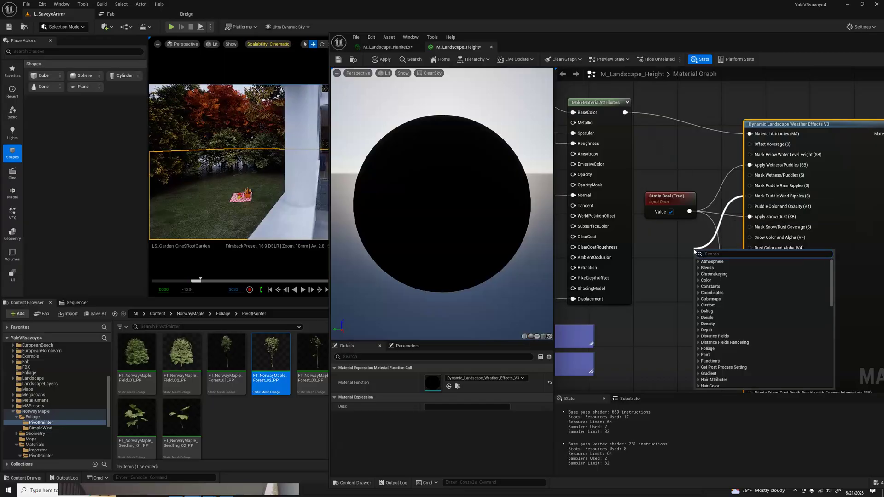
pyautogui.write('SCALA')
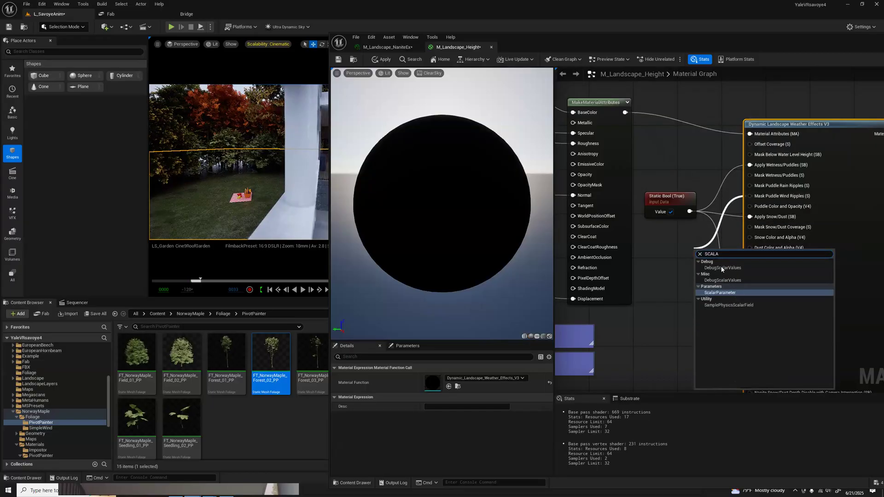
pyautogui.click(735, 293)
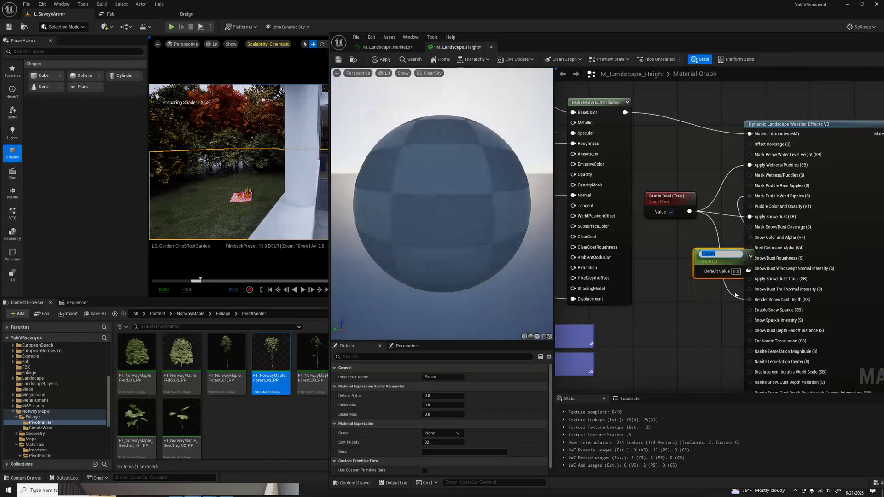
pyautogui.write('W')
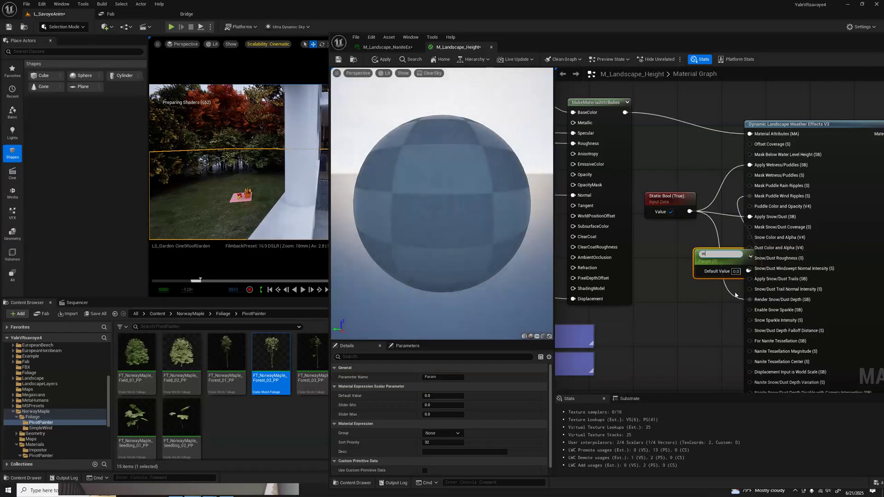
pyautogui.write('IND')
pyautogui.press('BackSpace')
pyautogui.press('BackSpace')
pyautogui.press('BackSpace')
pyautogui.press('BackSpace')
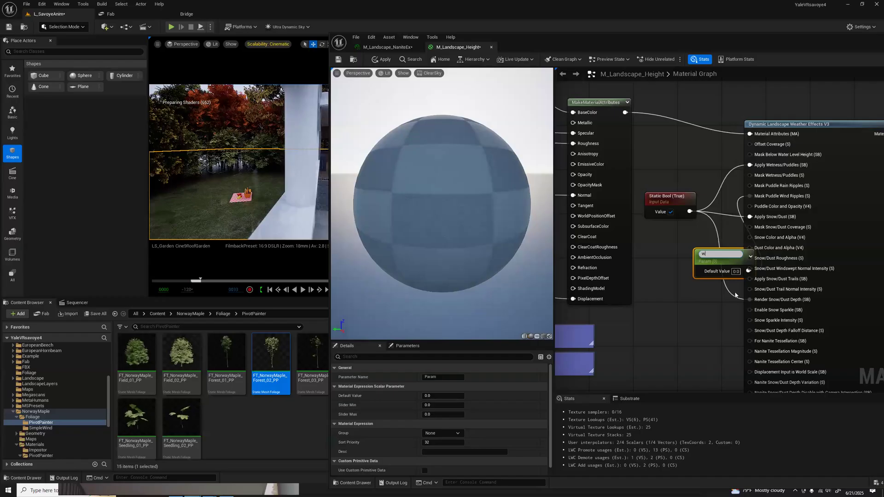
pyautogui.write('Wind')
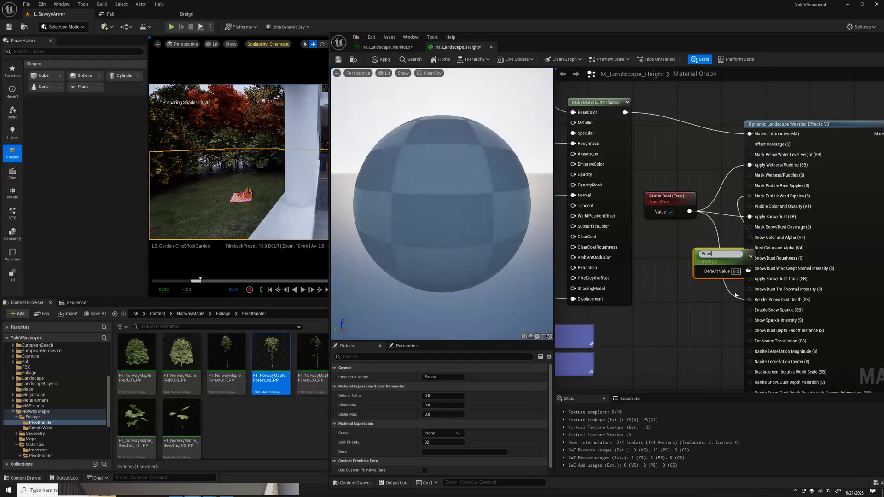
pyautogui.write('Ripples')
pyautogui.press('Return')
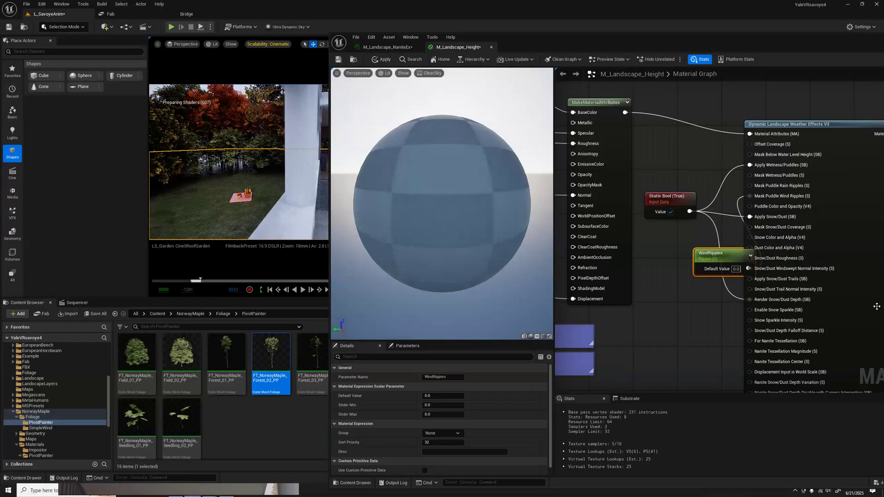
pyautogui.moveTo(704, 253); pyautogui.dragTo(643, 240)
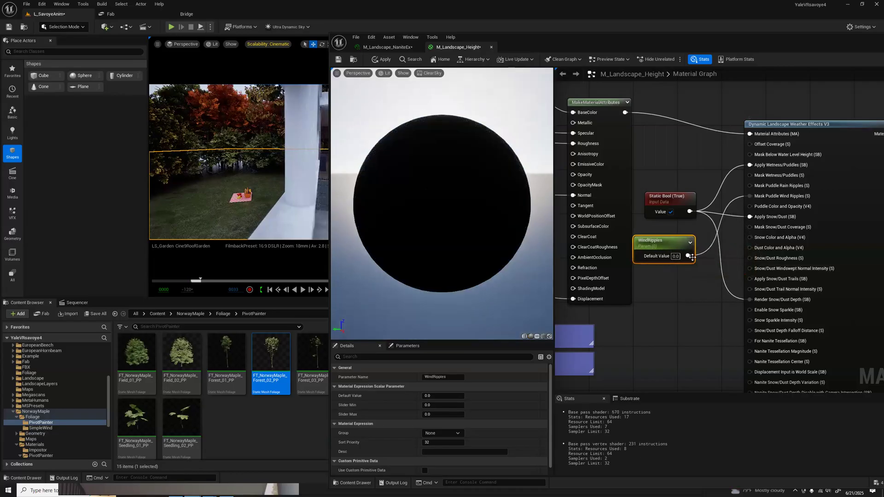
# Set the WindRipples parameter's default value to 1
pyautogui.write('10')
pyautogui.press('Return')
pyautogui.click(675, 256)
pyautogui.click(675, 255)
pyautogui.write('1')
pyautogui.press('Return')
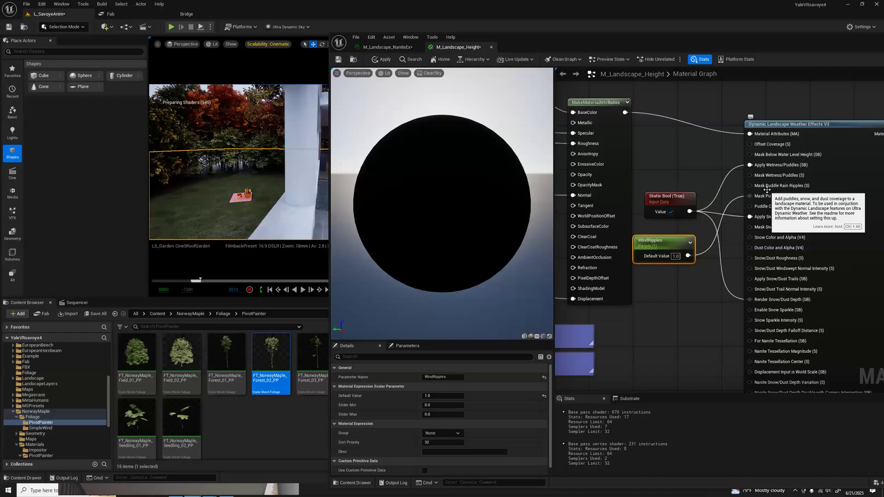
# Add a scalar parameter named RainRipples with default value 1 to Mask Puddle Rain Ripples, placed above the Static Bool node
pyautogui.moveTo(750, 185); pyautogui.dragTo(698, 171)
pyautogui.write('sca')
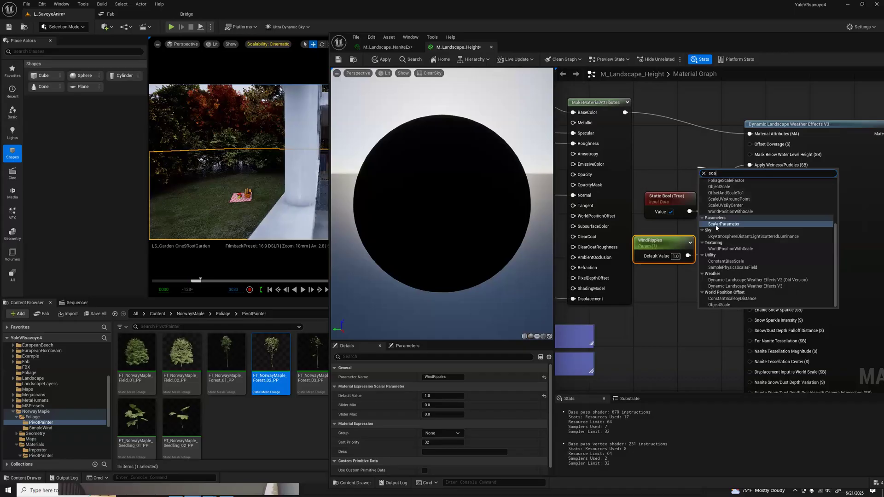
pyautogui.click(717, 224)
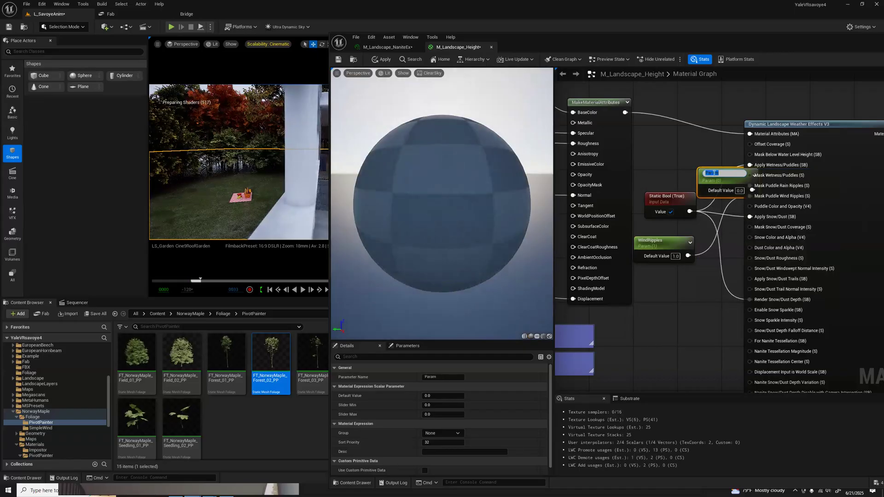
pyautogui.write('RainRipples')
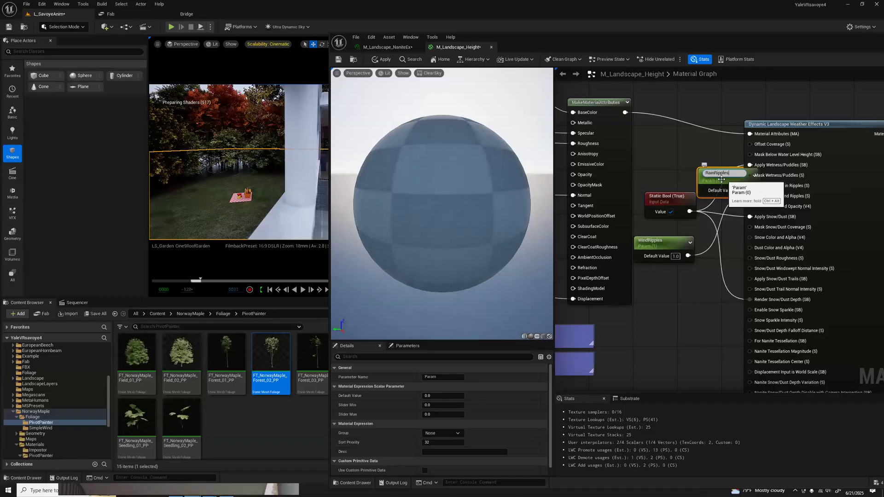
pyautogui.click(718, 179)
pyautogui.moveTo(704, 179); pyautogui.dragTo(643, 158)
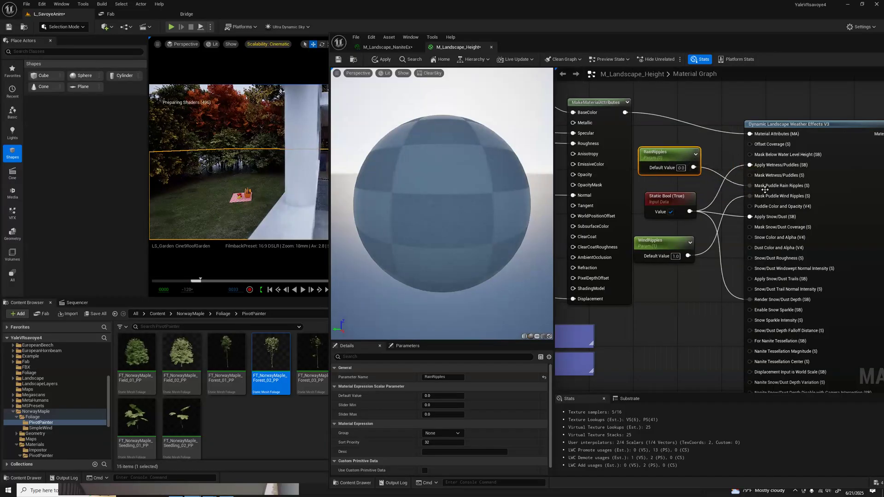
pyautogui.click(681, 168)
pyautogui.write('1')
pyautogui.press('Return')
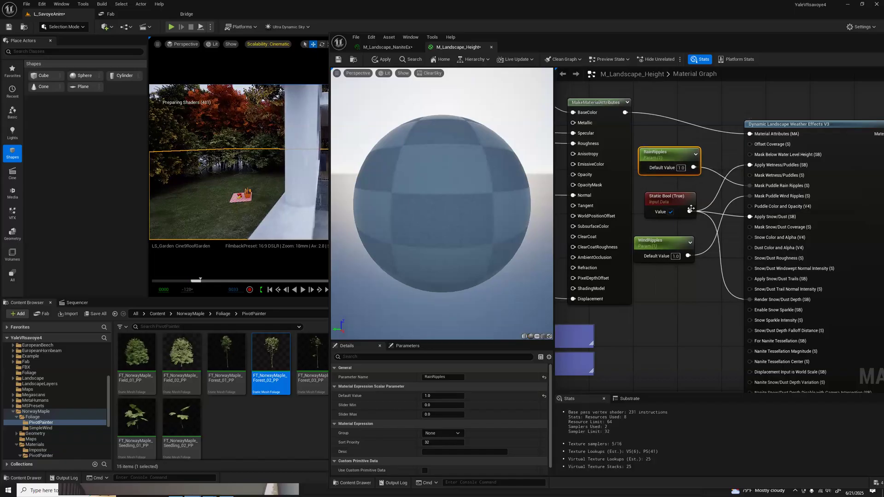
pyautogui.click(753, 240)
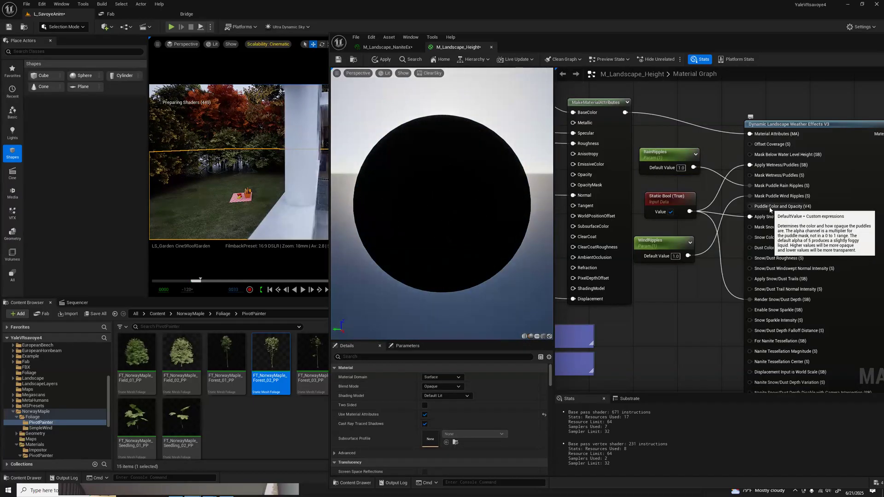
# Add a scalar parameter named WetnessPuddles with default value 1 to Mask Wetness/Puddles, placed below WindRipples
pyautogui.moveTo(751, 176)
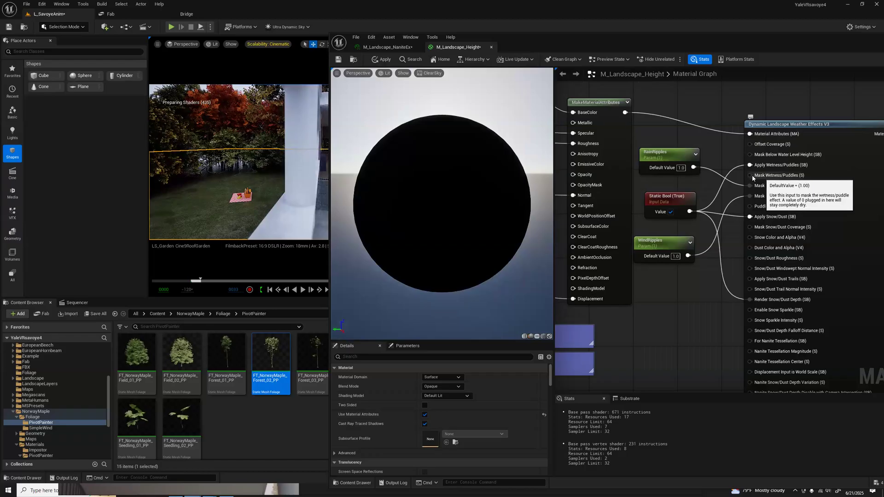
pyautogui.moveTo(751, 176); pyautogui.dragTo(684, 300)
pyautogui.write('sca')
pyautogui.click(711, 359)
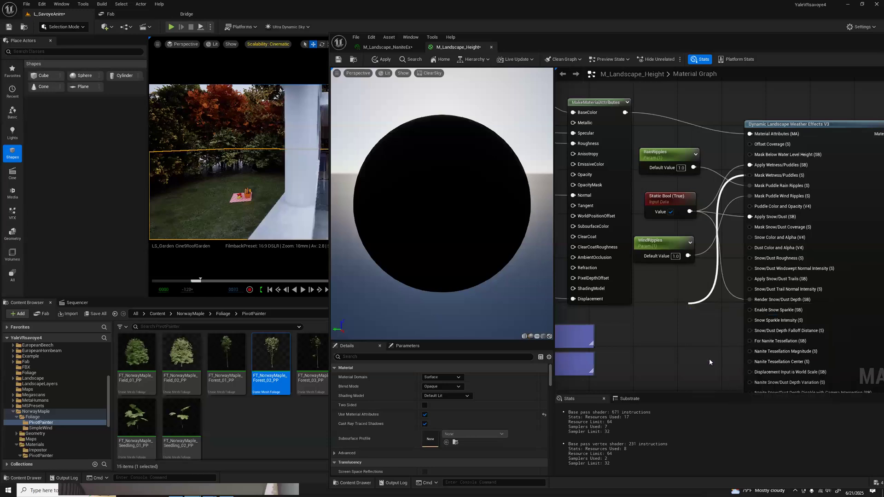
pyautogui.write('WetnessPuddles')
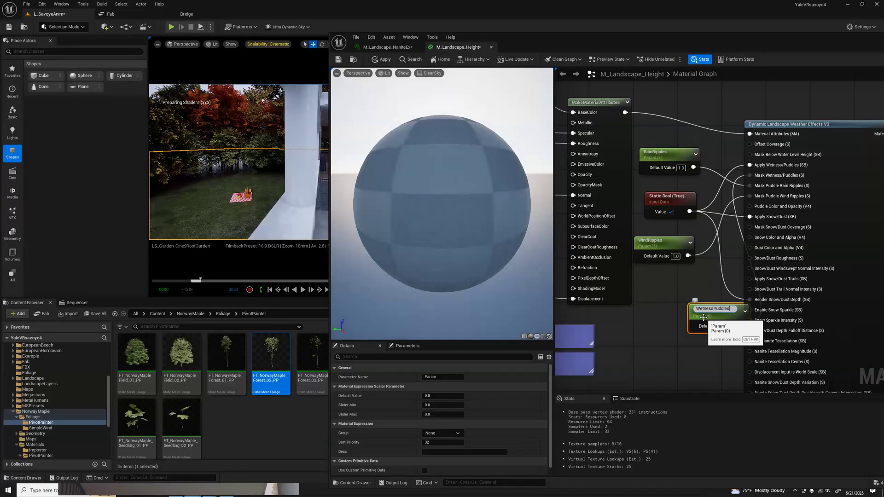
pyautogui.press('Return')
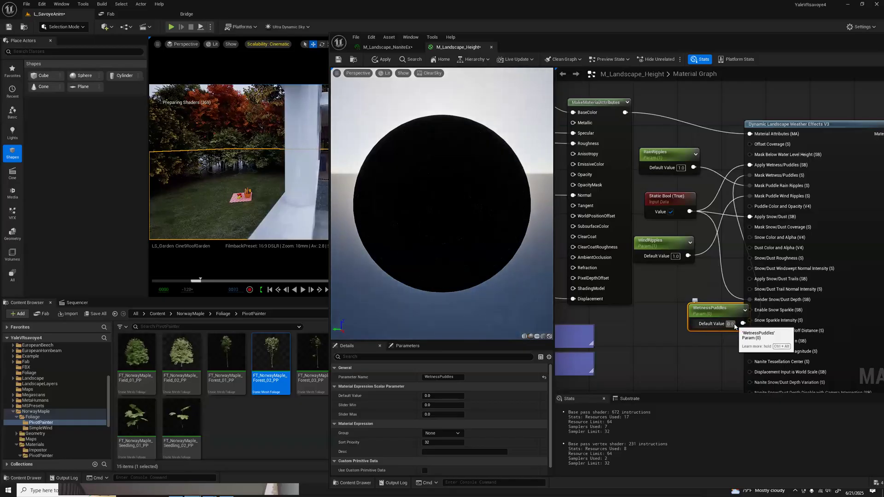
pyautogui.click(734, 324)
pyautogui.write('1')
pyautogui.press('Return')
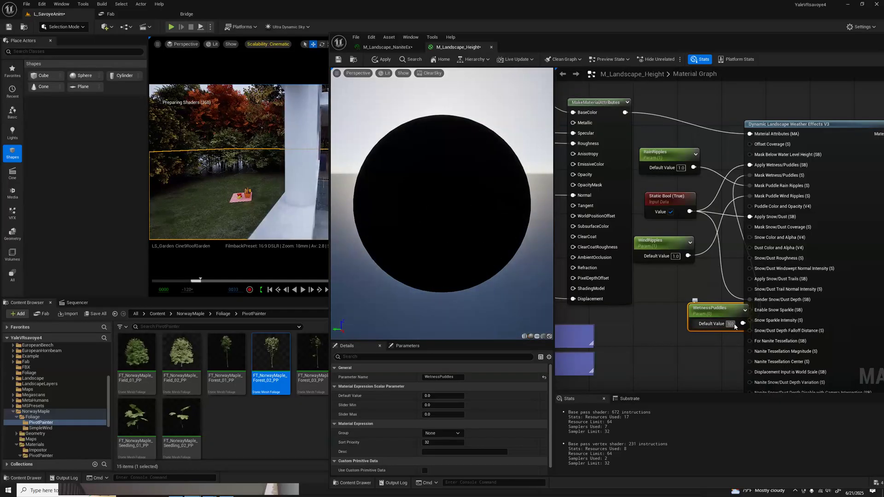
pyautogui.moveTo(714, 312); pyautogui.dragTo(666, 284)
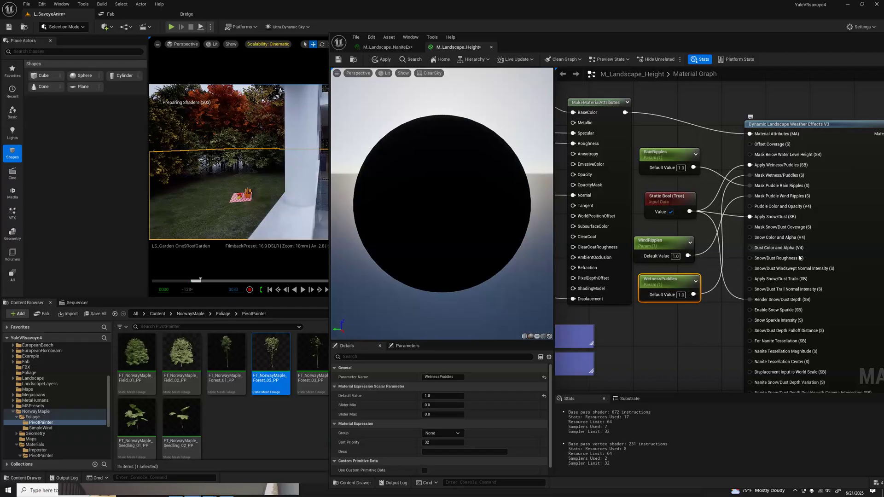
# Add a vector parameter to the Puddle Color and Opacity input and place it below the WetnessPuddles node
pyautogui.moveTo(750, 207); pyautogui.dragTo(695, 326)
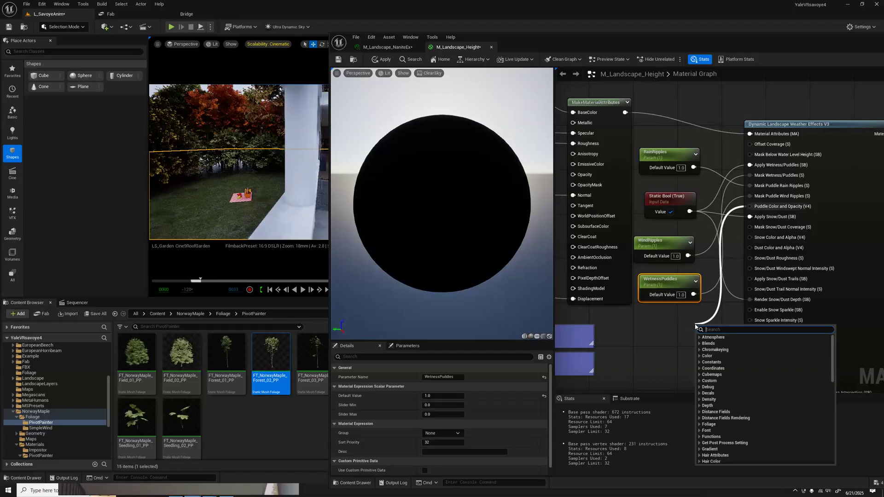
pyautogui.write('para')
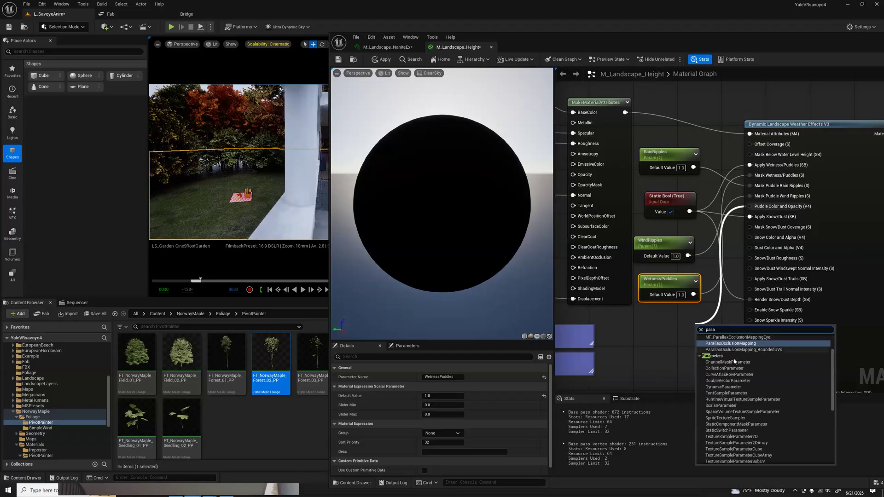
pyautogui.scroll(2, 743, 394)
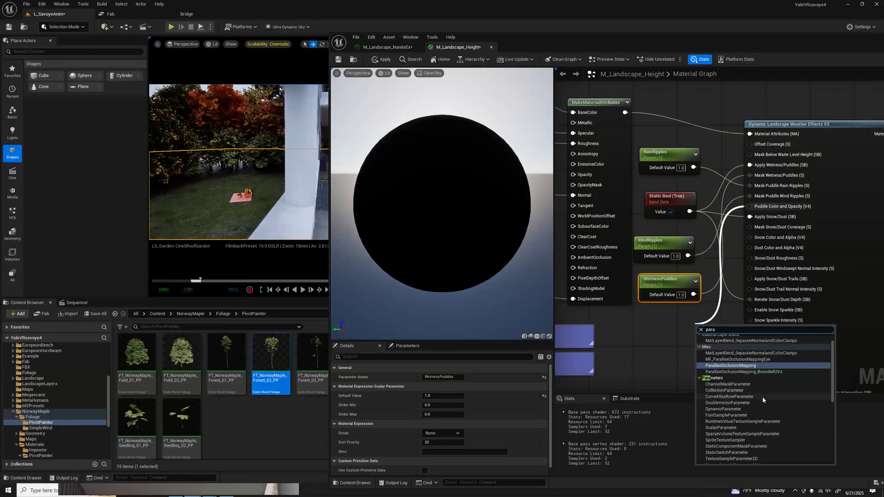
pyautogui.scroll(-3, 764, 399)
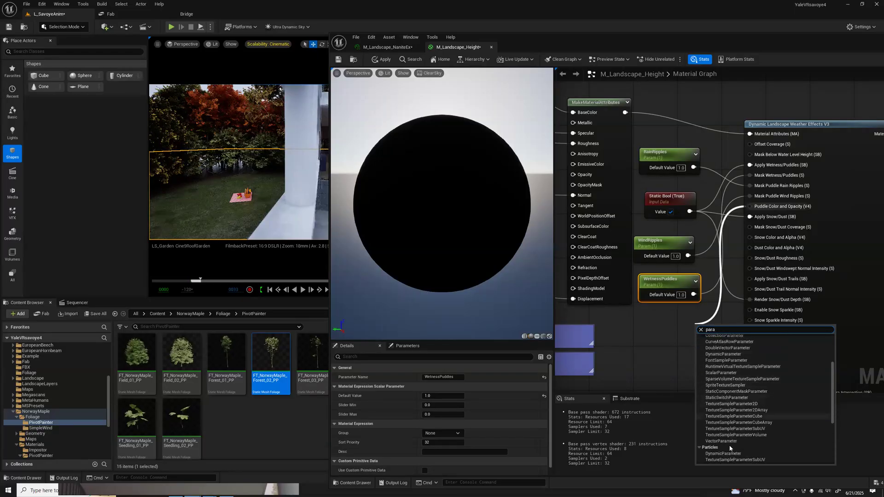
pyautogui.click(729, 444)
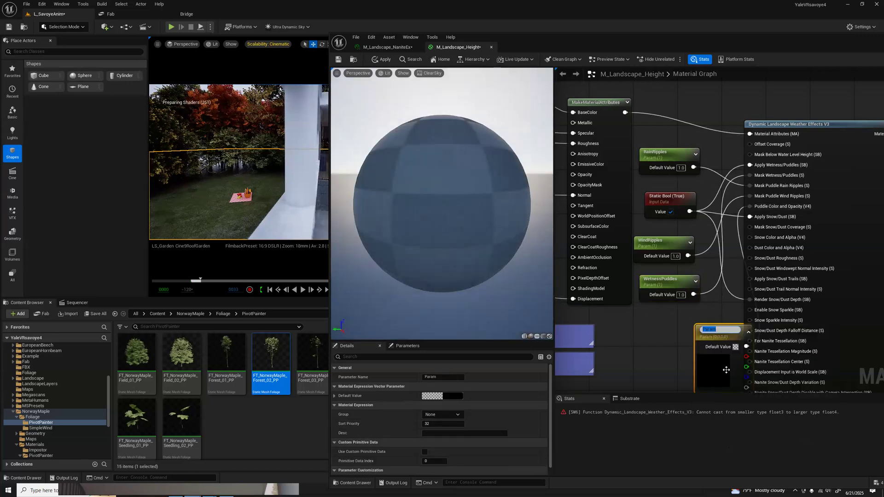
pyautogui.moveTo(690, 342); pyautogui.dragTo(645, 342)
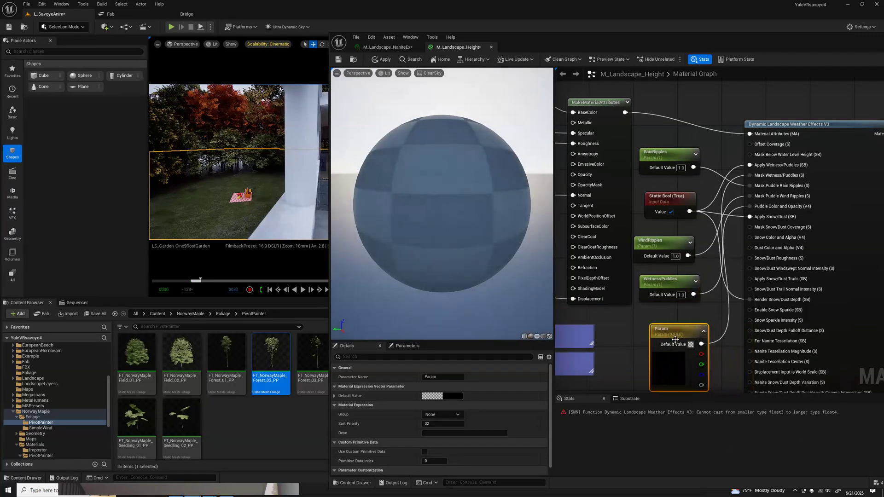
# Name the new vector parameter PuddleColor
pyautogui.click(437, 377)
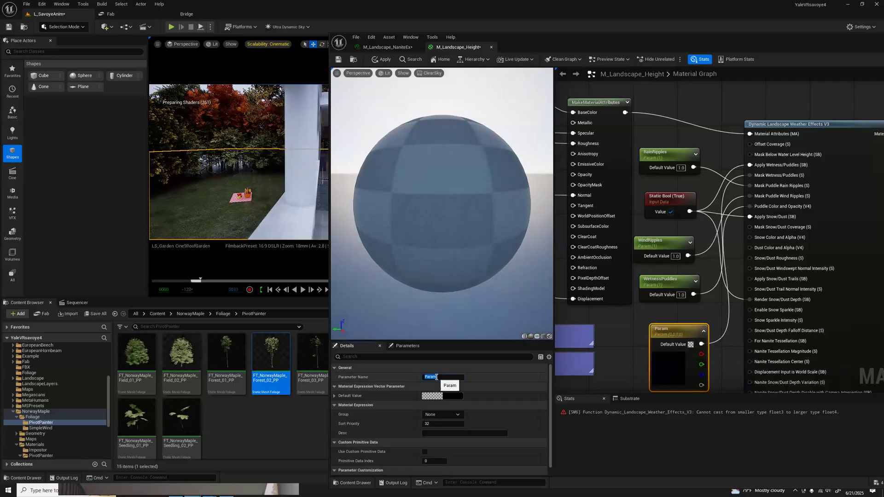
pyautogui.write('Pu')
pyautogui.press('BackSpace')
pyautogui.press('BackSpace')
pyautogui.press('BackSpace')
pyautogui.write('ddleColor')
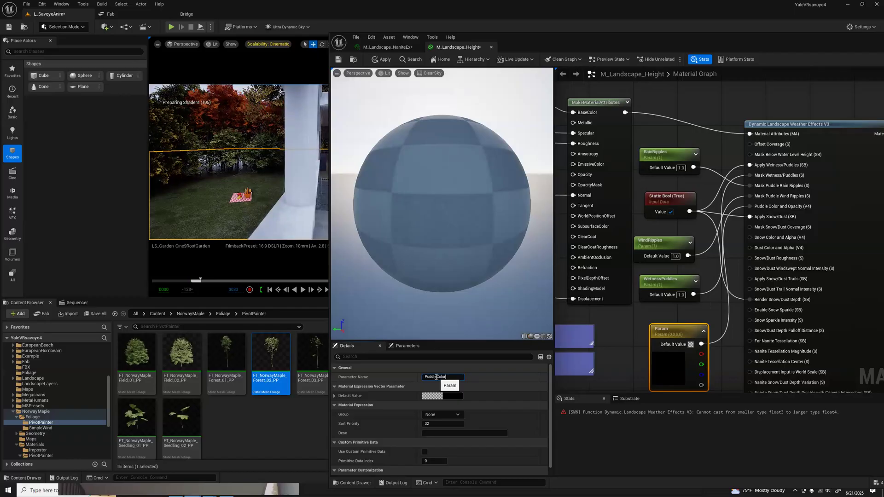
pyautogui.press('Return')
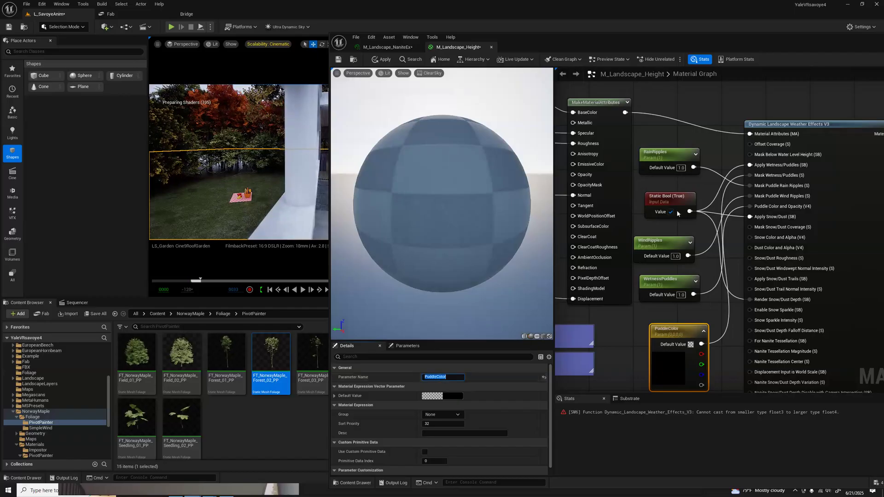
# Try to apply the M_Landscape_Height changes with PuddleColor connected, and inspect the weather effects node for the error
pyautogui.click(385, 59)
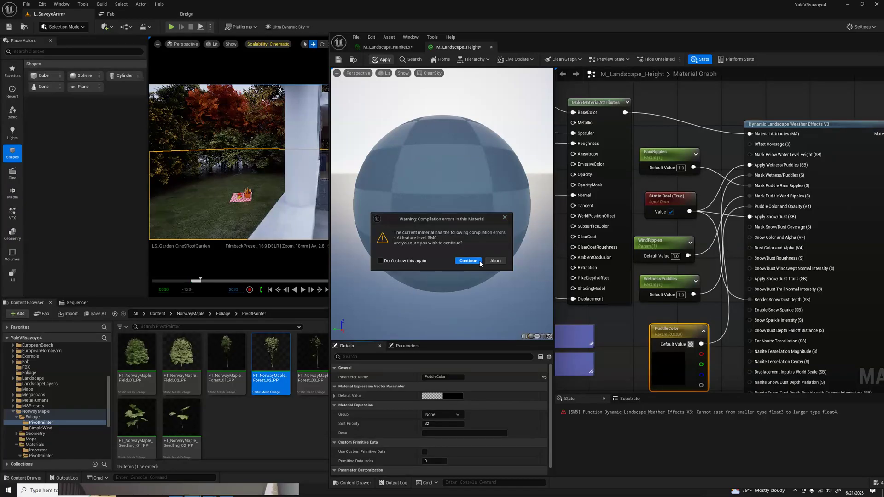
pyautogui.click(496, 261)
pyautogui.moveTo(727, 269); pyautogui.dragTo(689, 223, button='right')
pyautogui.scroll(-2, 689, 267)
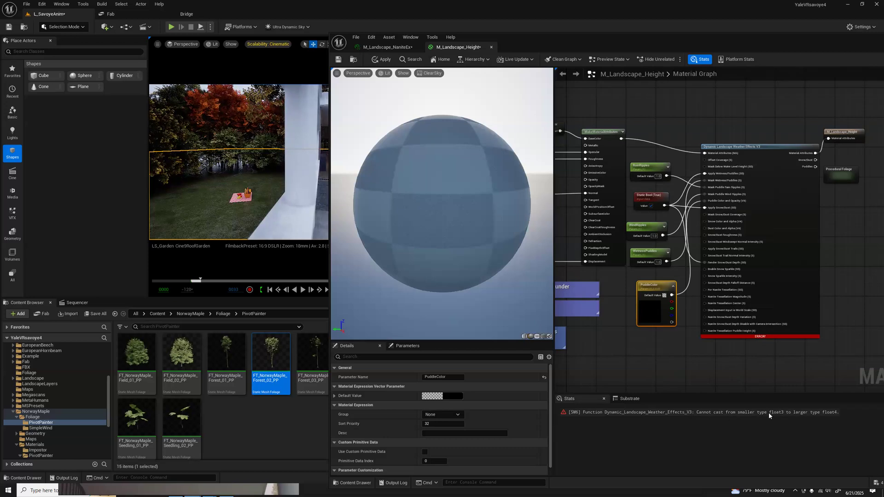
# Delete the PuddleColor parameter node from the material graph
pyautogui.doubleClick(652, 285)
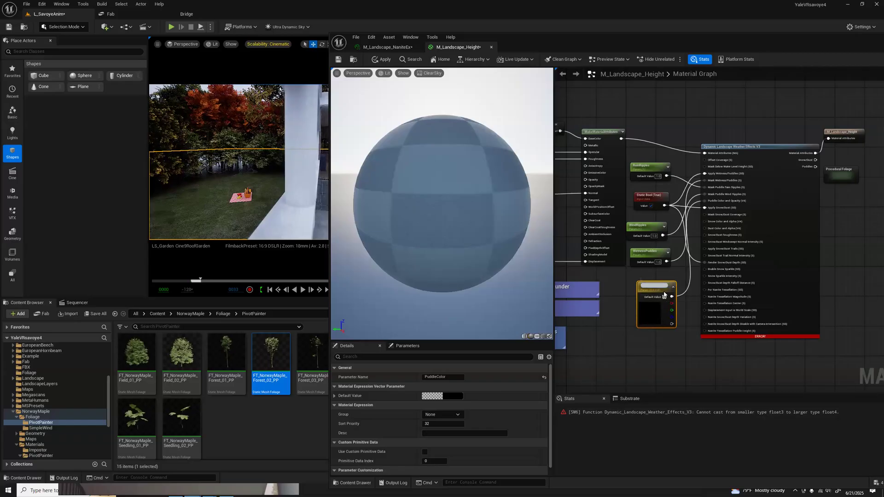
pyautogui.press('Escape')
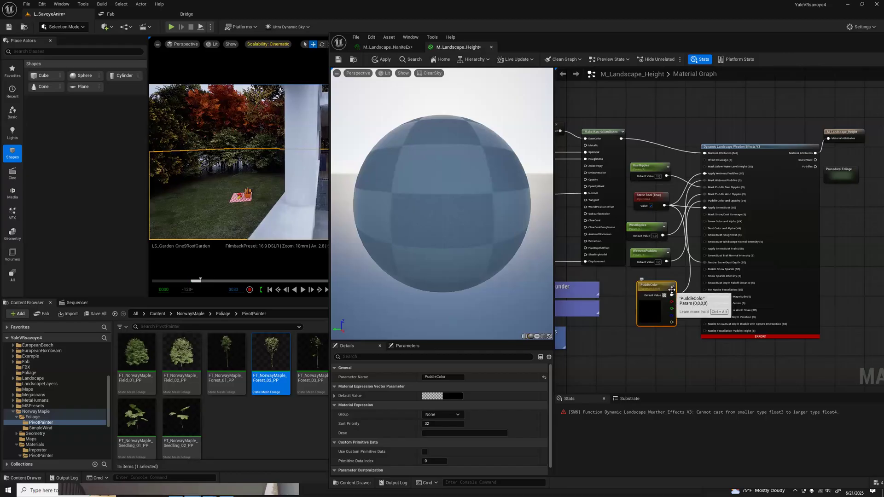
pyautogui.press('Delete')
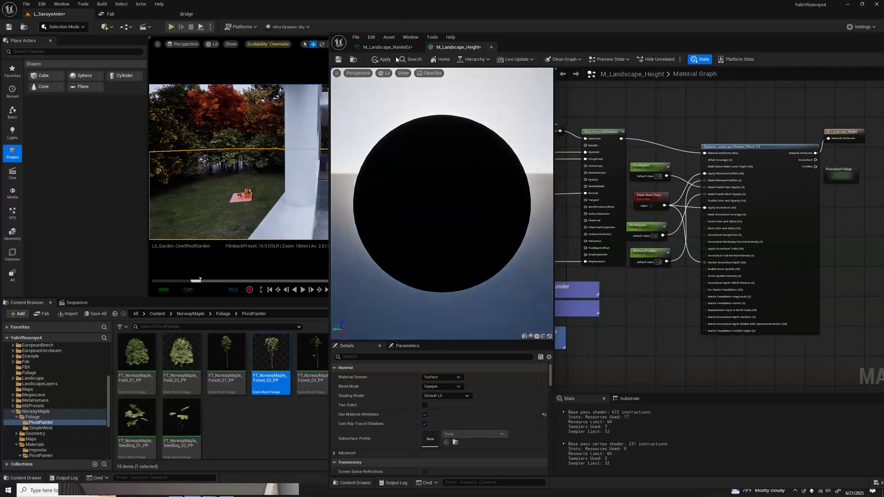
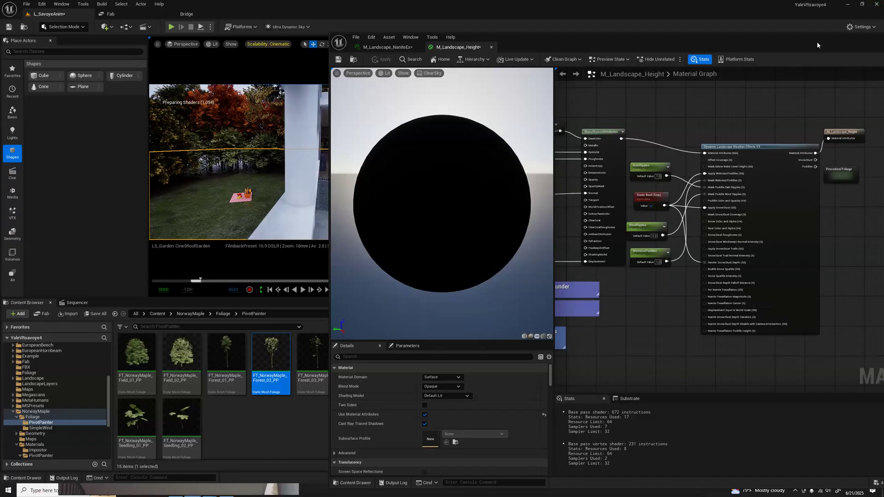
# Close the M_Landscape_Height material, leaving the M_Landscape_NaniteEx instance open below the level viewports
pyautogui.moveTo(816, 41); pyautogui.dragTo(712, 40)
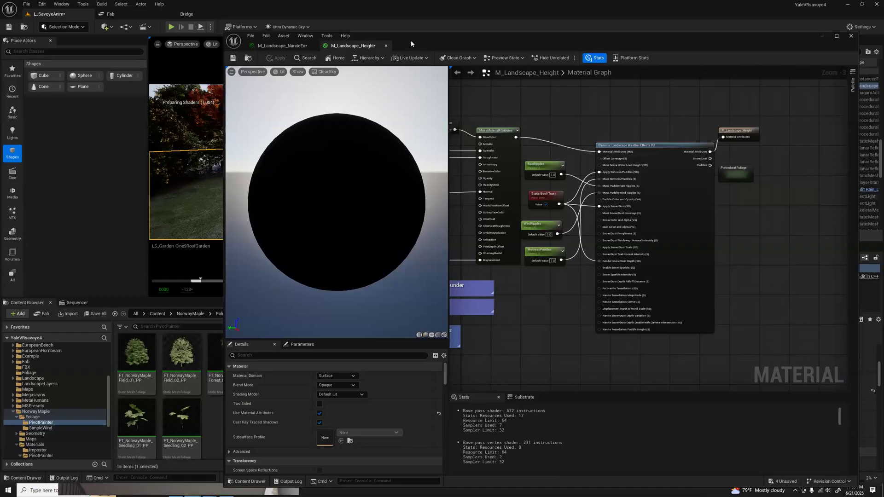
pyautogui.click(386, 46)
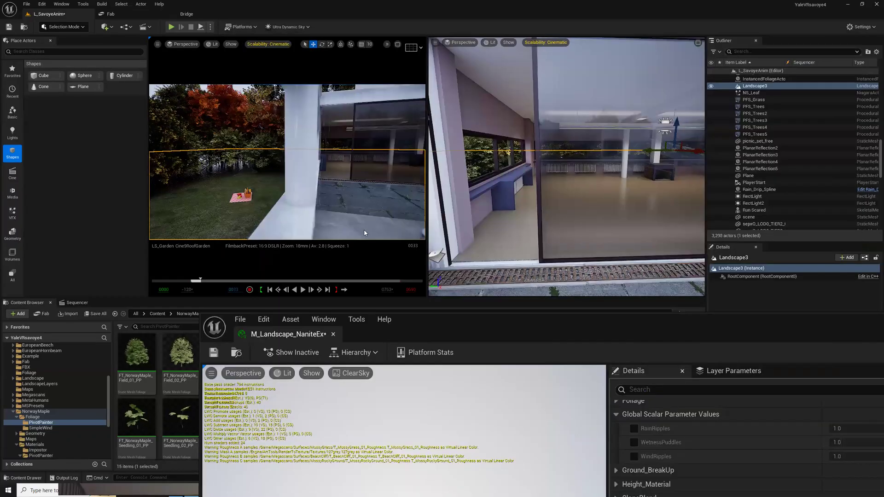
# Place a cube on the lawn in front of the orange autumn trees
pyautogui.moveTo(490, 161); pyautogui.dragTo(608, 184, button='right')
pyautogui.press('e')
pyautogui.press('w')
pyautogui.press('a')
pyautogui.press('e')
pyautogui.press('a')
pyautogui.press('a')
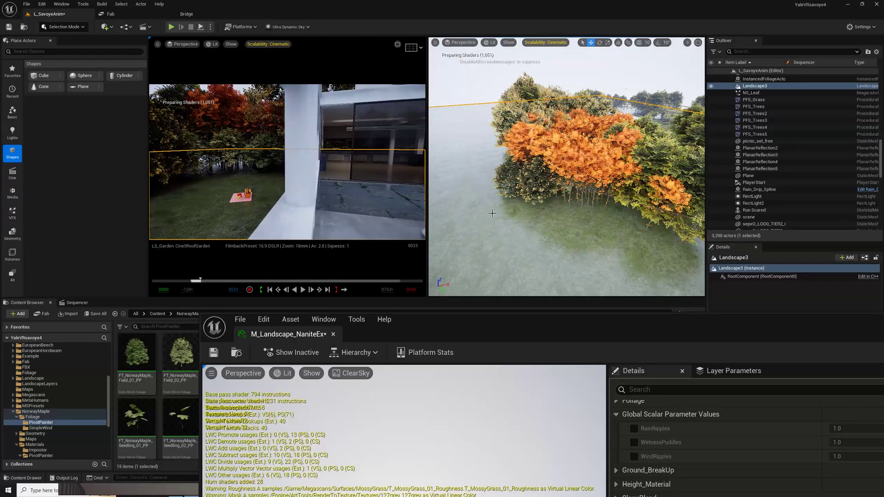
pyautogui.click(13, 113)
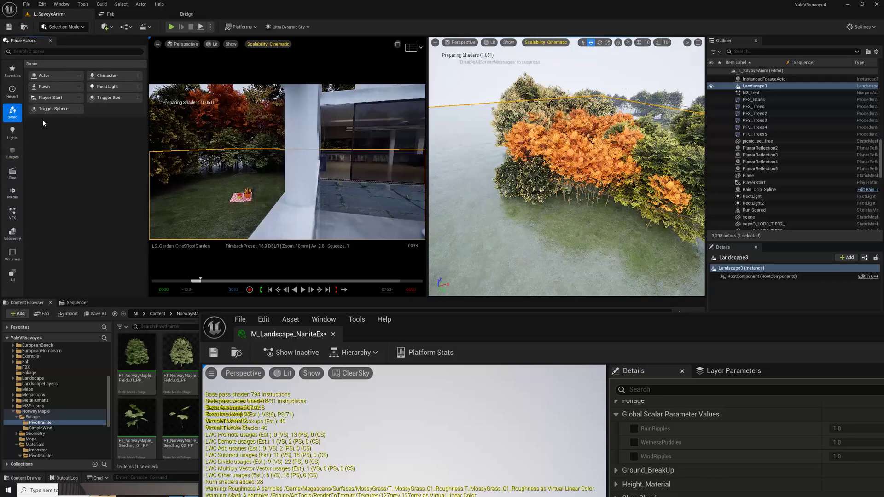
pyautogui.click(13, 153)
pyautogui.moveTo(399, 178); pyautogui.dragTo(576, 215)
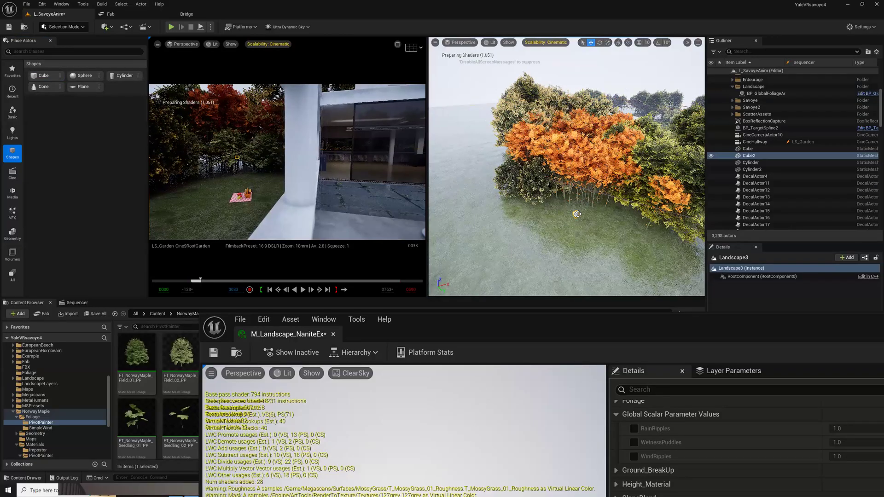
# Scale the cube into a tall, long wall running along the front of the tree line
pyautogui.press('e')
pyautogui.press('r')
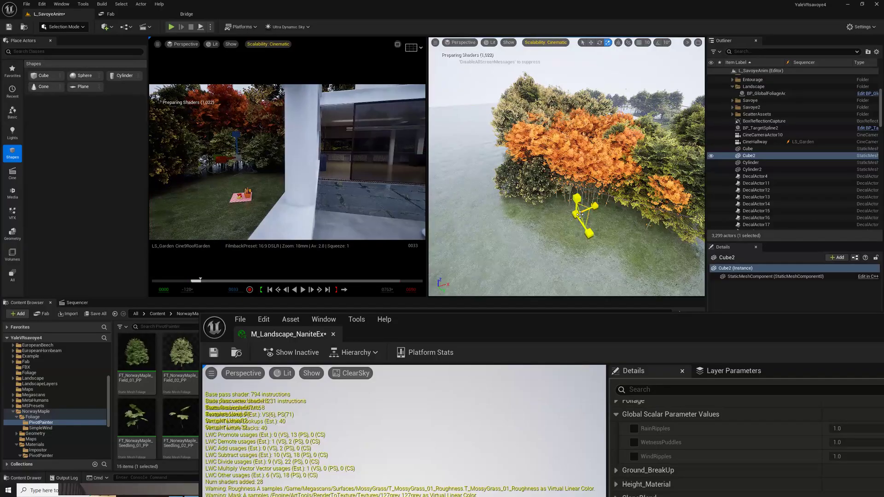
pyautogui.moveTo(580, 215); pyautogui.dragTo(577, 183)
pyautogui.press('w')
pyautogui.press('e')
pyautogui.moveTo(572, 231); pyautogui.dragTo(675, 228)
pyautogui.press('w')
pyautogui.press('e')
pyautogui.press('r')
pyautogui.press('Escape')
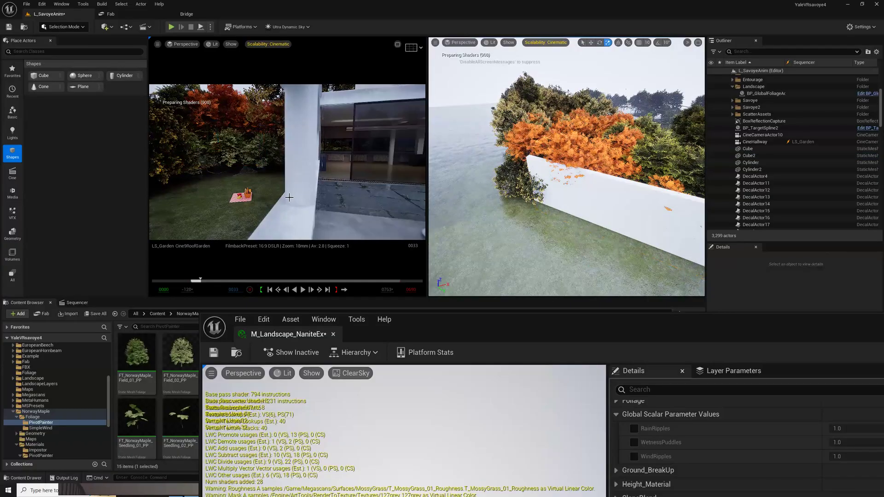
# Shift the white wall back into the shrubs below the orange trees, and preview the shot at frames 74 and 10
pyautogui.moveTo(200, 280)
pyautogui.mouseDown()
pyautogui.moveTo(187, 280)
pyautogui.moveTo(220, 281)
pyautogui.moveTo(213, 281)
pyautogui.mouseUp()
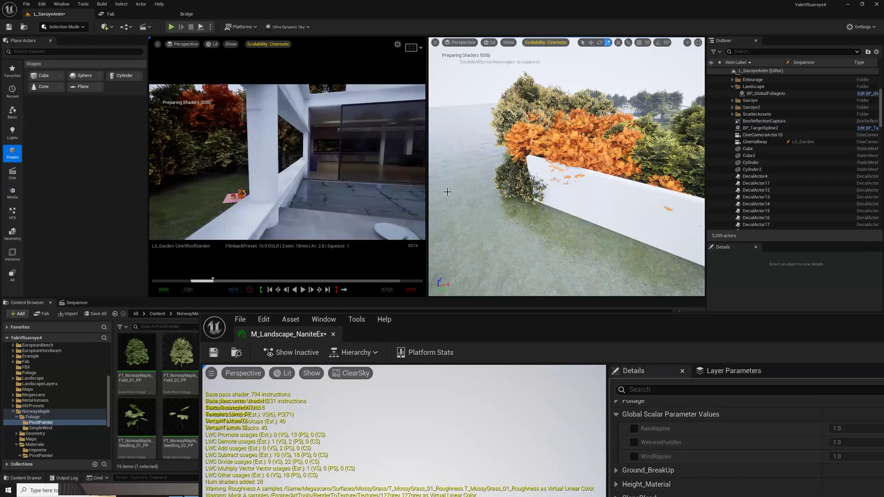
pyautogui.click(620, 211)
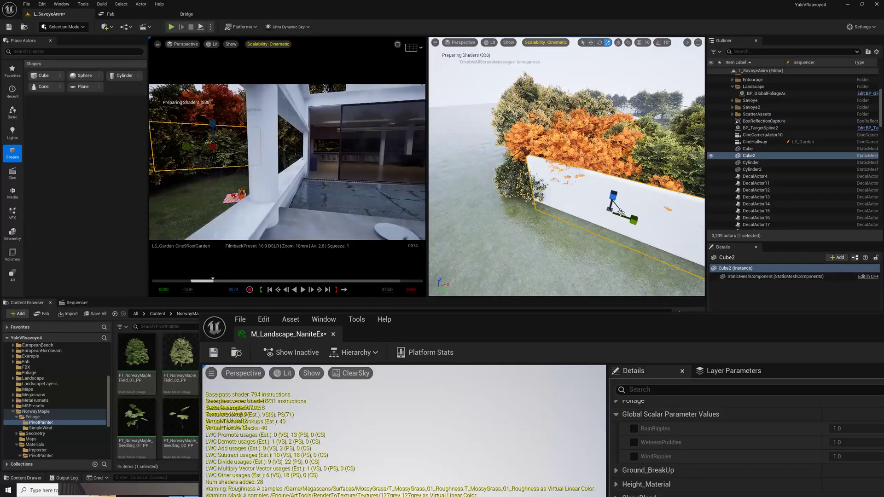
pyautogui.press('e')
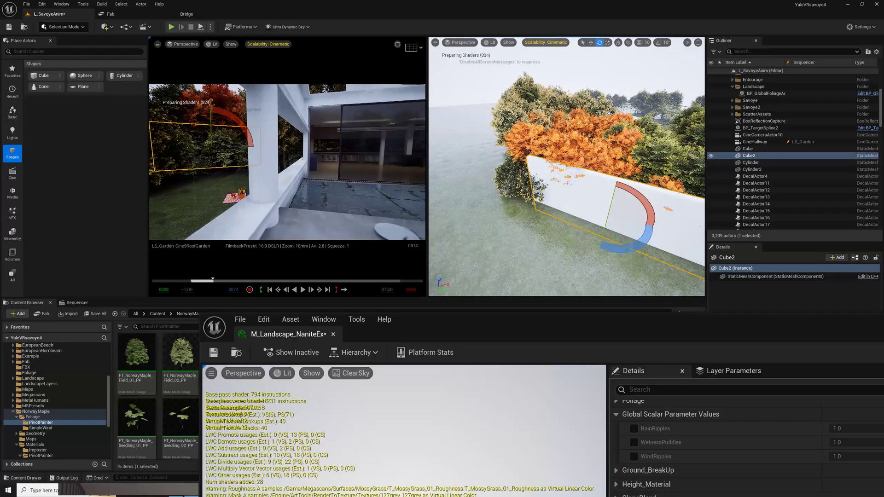
pyautogui.press('w')
pyautogui.press('f')
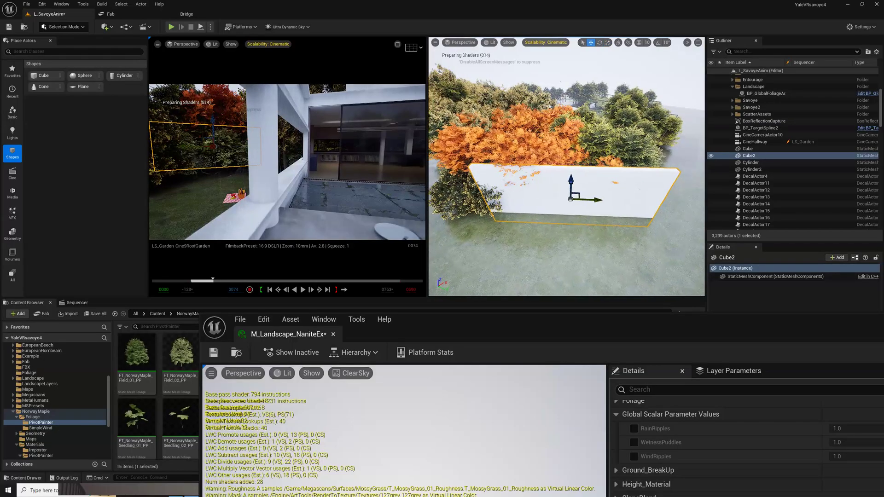
pyautogui.click(576, 253)
pyautogui.moveTo(617, 202); pyautogui.dragTo(616, 202, button='right')
pyautogui.press('a')
pyautogui.click(618, 184)
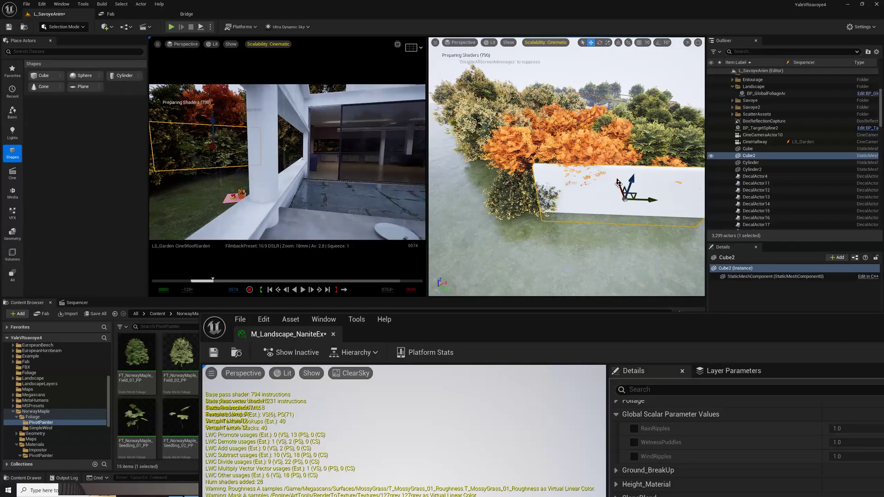
pyautogui.moveTo(618, 183); pyautogui.dragTo(620, 190)
pyautogui.press('Escape')
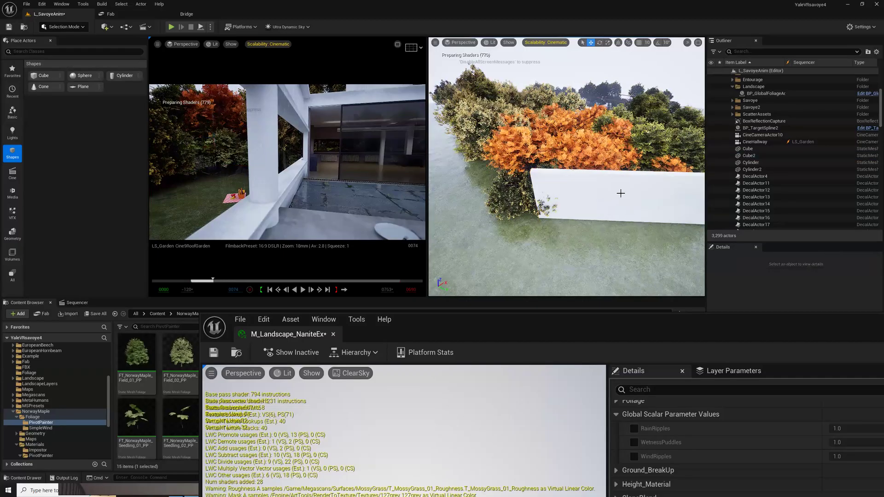
pyautogui.click(616, 191)
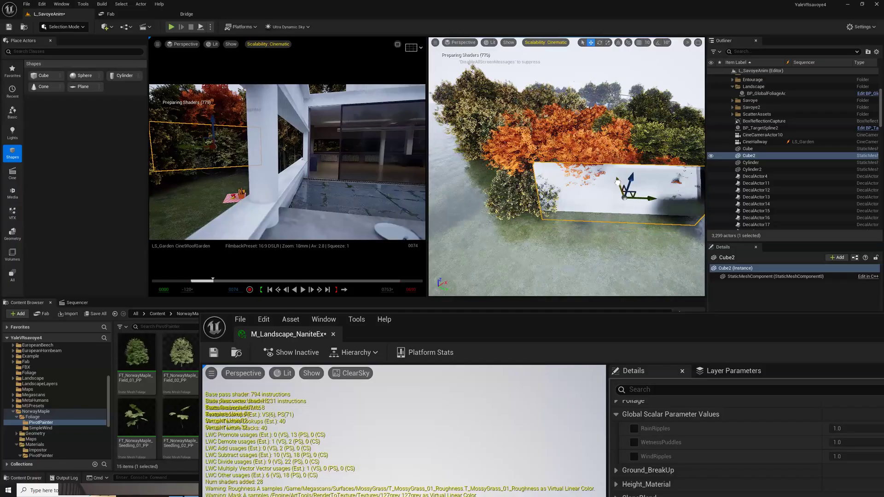
pyautogui.press('Escape')
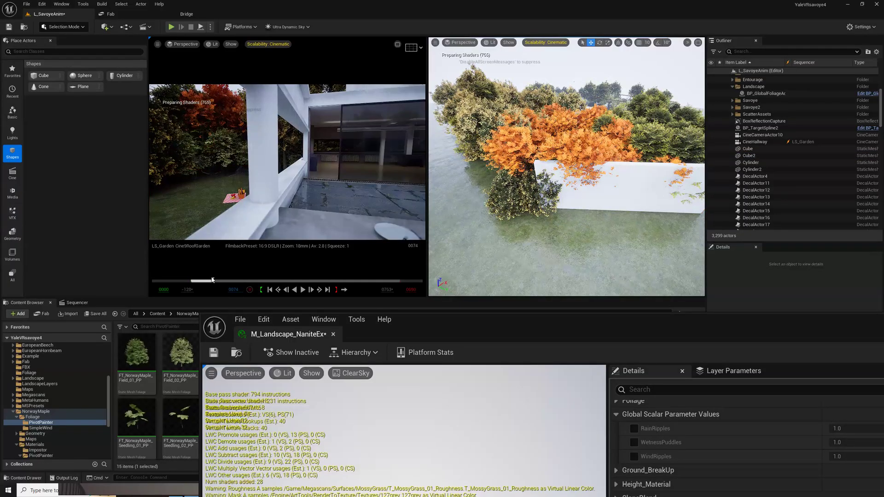
pyautogui.moveTo(212, 280); pyautogui.dragTo(193, 282)
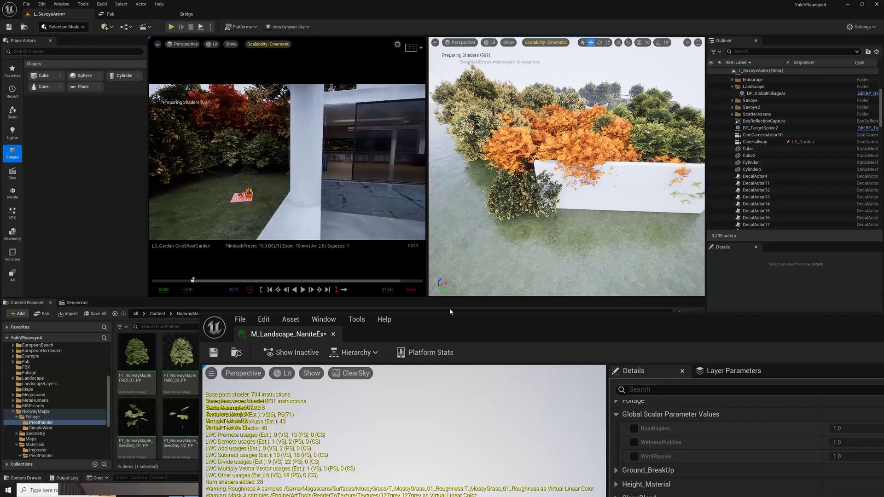
# Expand the Variation parameters of M_Landscape_NaniteEx and save the material instance
pyautogui.moveTo(450, 312); pyautogui.dragTo(499, 8)
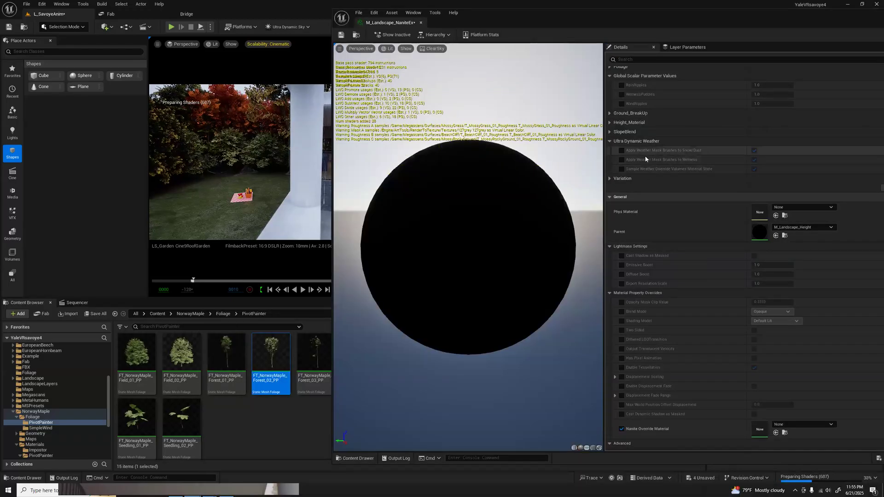
pyautogui.click(610, 179)
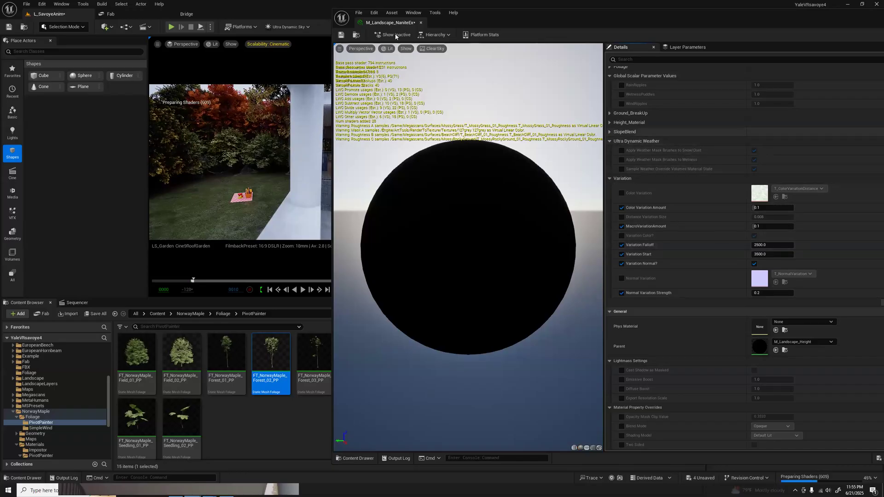
pyautogui.click(341, 36)
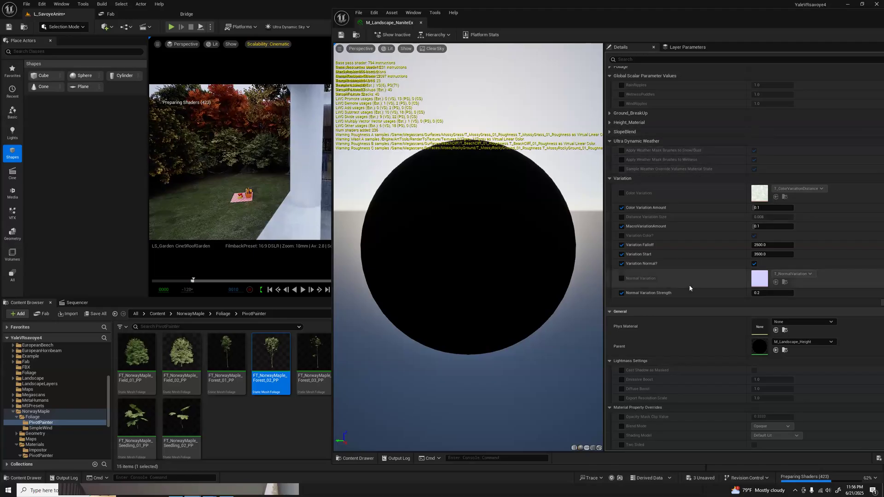
pyautogui.scroll(-5, 689, 295)
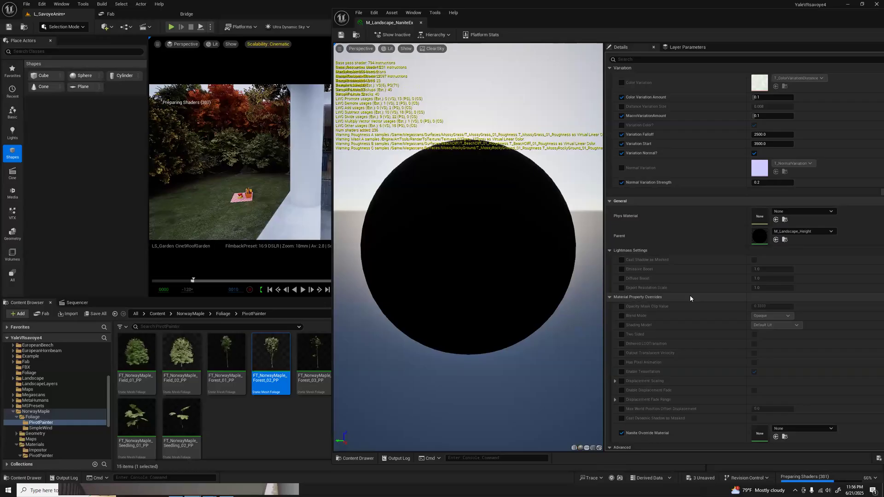
# Enable the WetnessPuddles override in M_Landscape_NaniteEx's global scalar parameters and set it to about 1.28
pyautogui.scroll(-2, 690, 295)
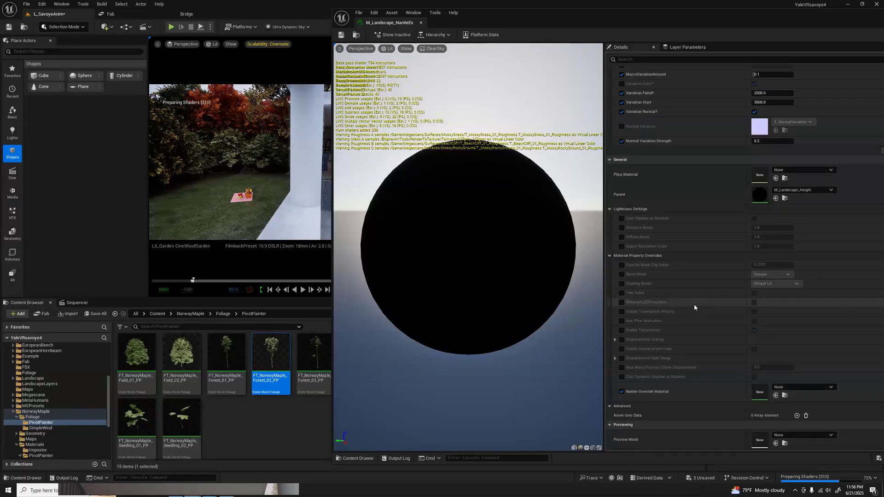
pyautogui.scroll(10, 694, 305)
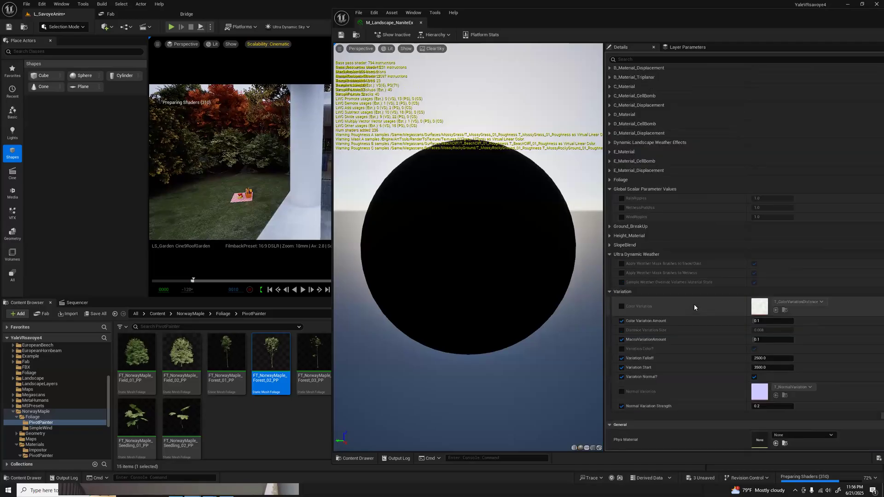
pyautogui.scroll(2, 694, 304)
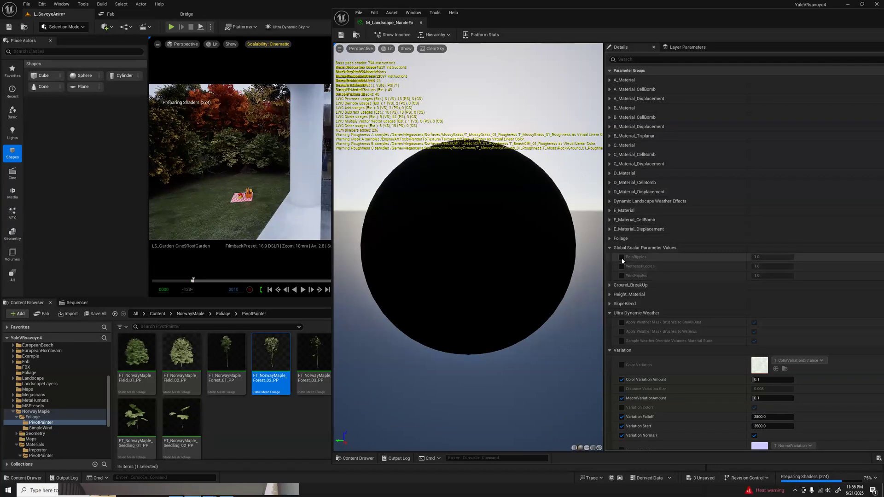
pyautogui.click(621, 269)
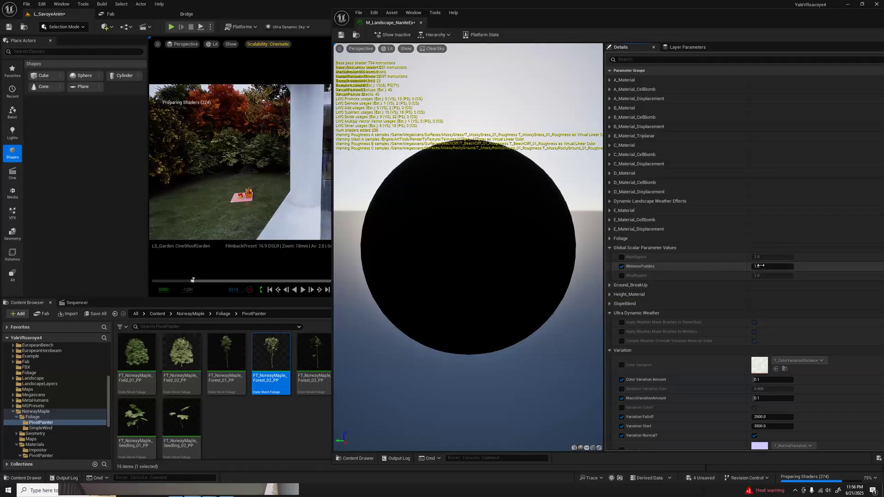
pyautogui.moveTo(761, 266); pyautogui.dragTo(783, 266)
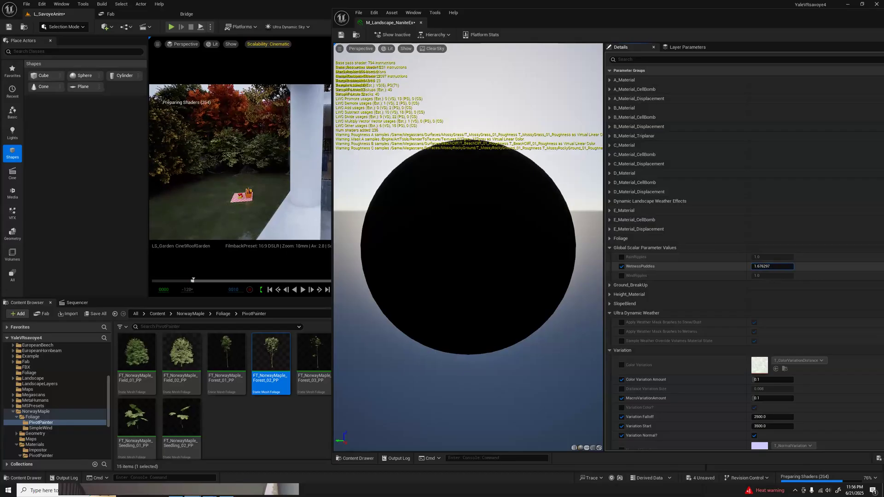
pyautogui.moveTo(770, 266); pyautogui.dragTo(772, 266)
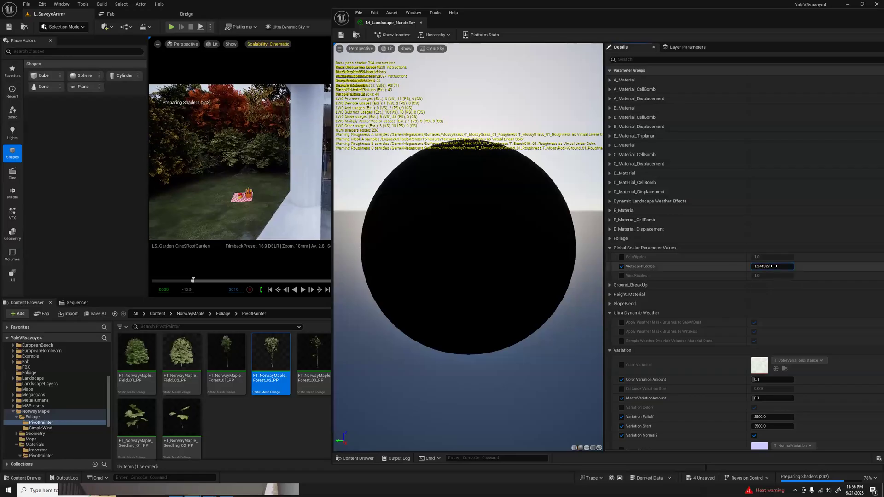
pyautogui.moveTo(771, 266); pyautogui.dragTo(739, 277)
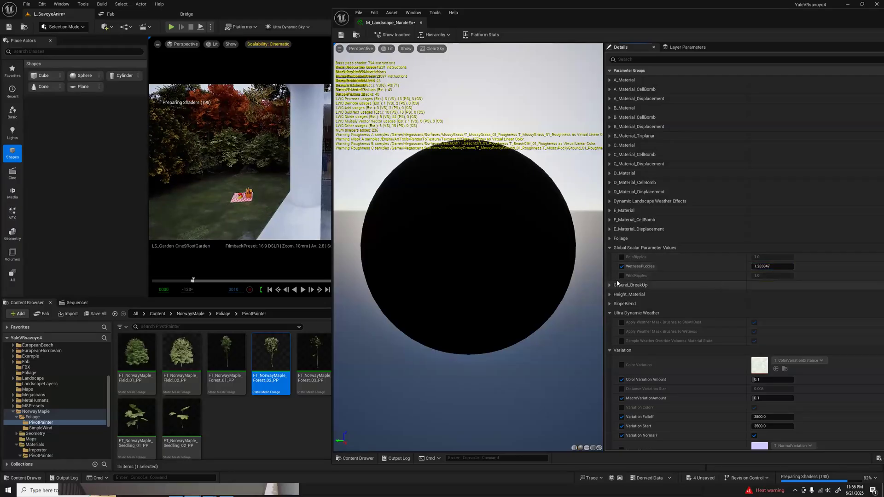
# Enable the RainRipples override at about 0.92 and the WindRipples override at 1
pyautogui.click(622, 257)
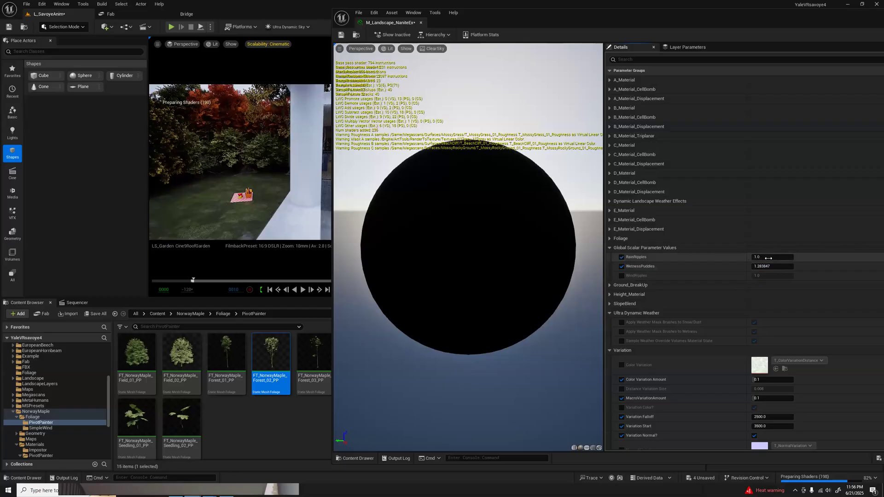
pyautogui.moveTo(766, 257); pyautogui.dragTo(745, 258)
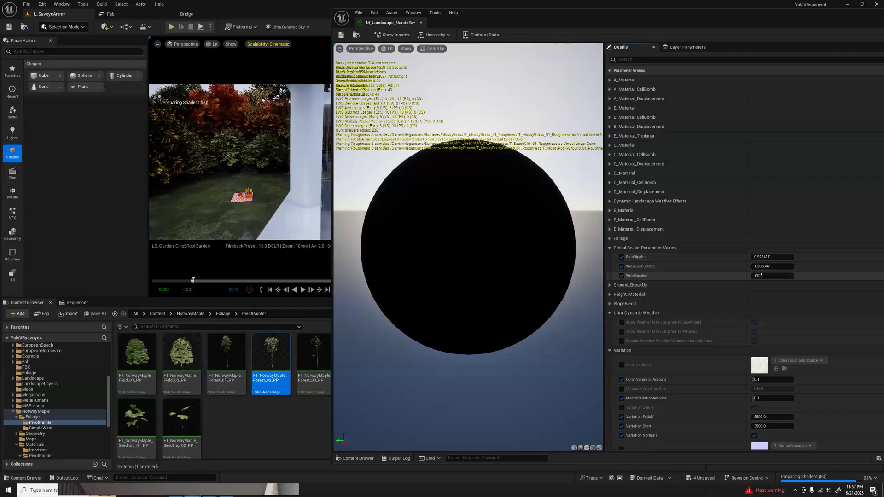
pyautogui.moveTo(765, 276); pyautogui.dragTo(765, 275)
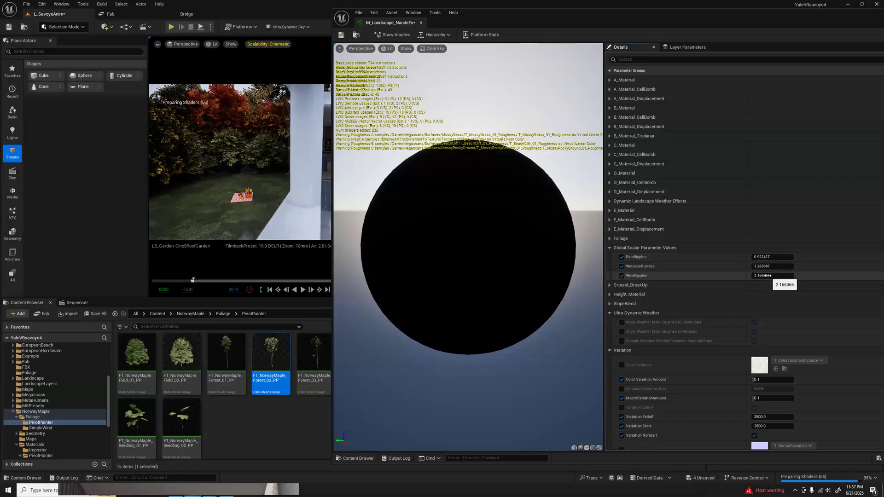
pyautogui.click(762, 276)
pyautogui.write('20')
pyautogui.press('Return')
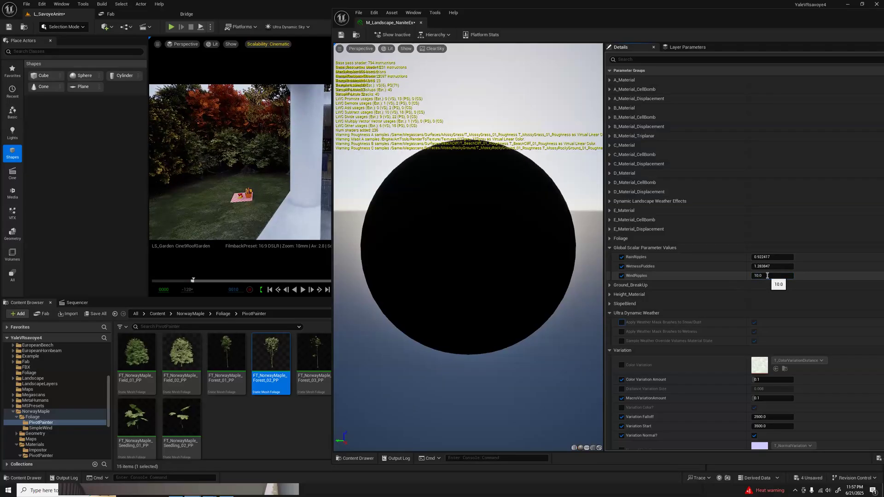
pyautogui.write('1')
pyautogui.press('Return')
# Set RainRipples to 20 and WetnessPuddles to about 1.3
pyautogui.click(765, 258)
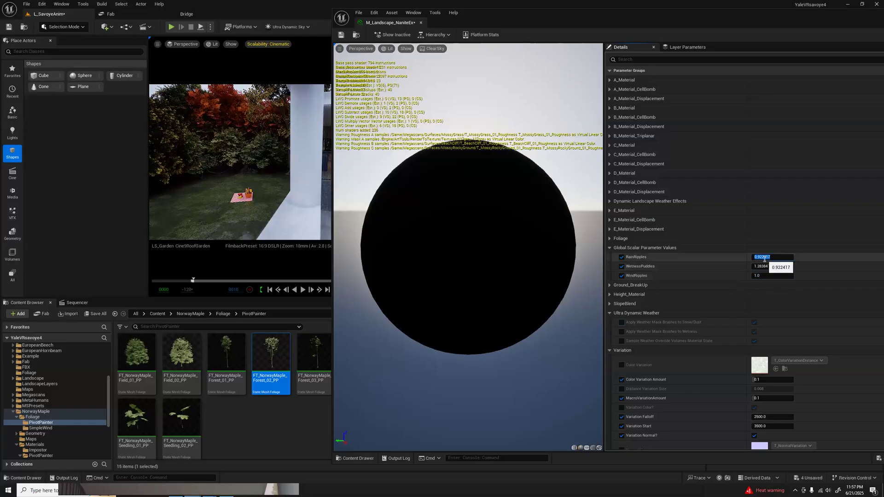
pyautogui.write('20')
pyautogui.press('Return')
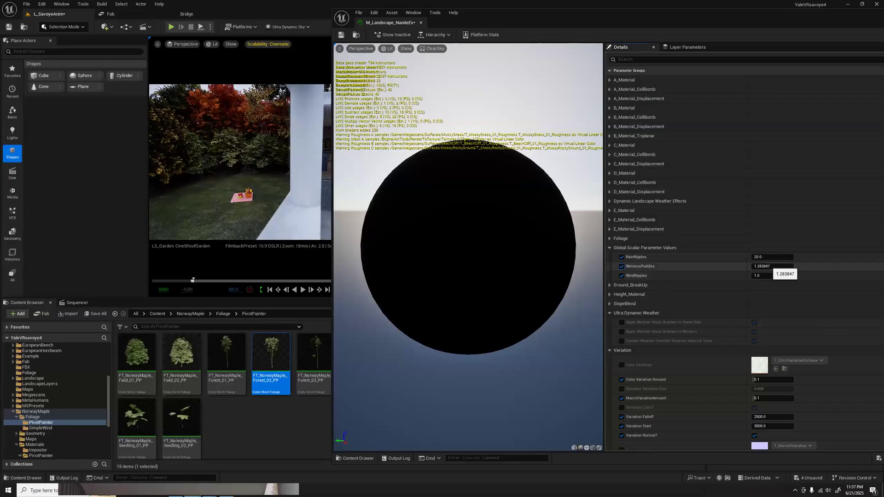
pyautogui.moveTo(772, 266); pyautogui.dragTo(760, 267)
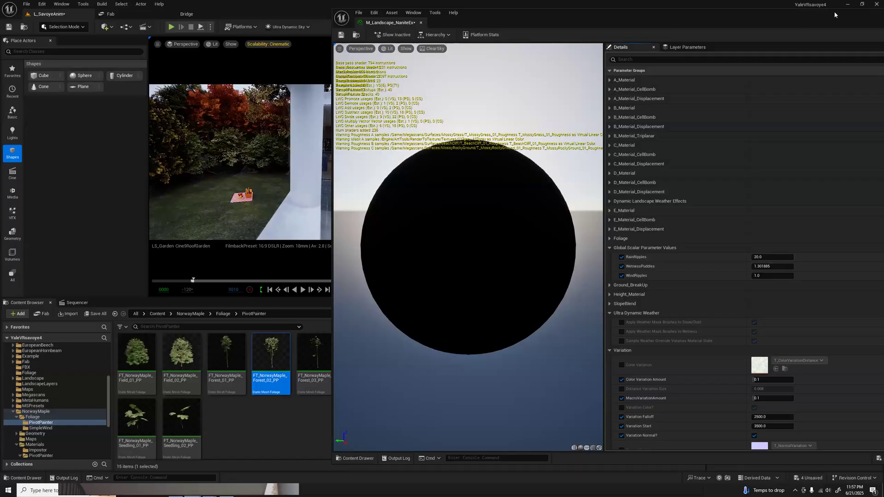
# Preview the garden shot at frame 27 and examine the wet gravel path and flooded lawn in front of the villa
pyautogui.moveTo(862, 13); pyautogui.dragTo(760, 37)
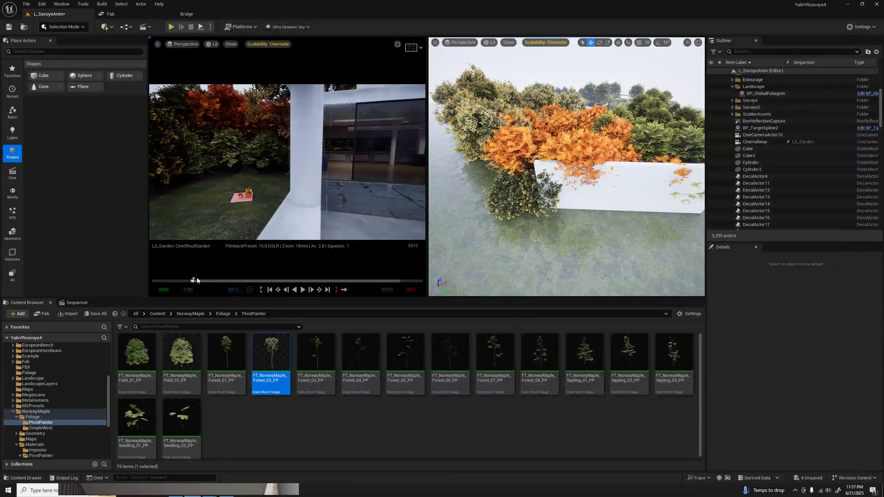
pyautogui.moveTo(197, 280)
pyautogui.mouseDown()
pyautogui.moveTo(228, 281)
pyautogui.moveTo(198, 281)
pyautogui.mouseUp()
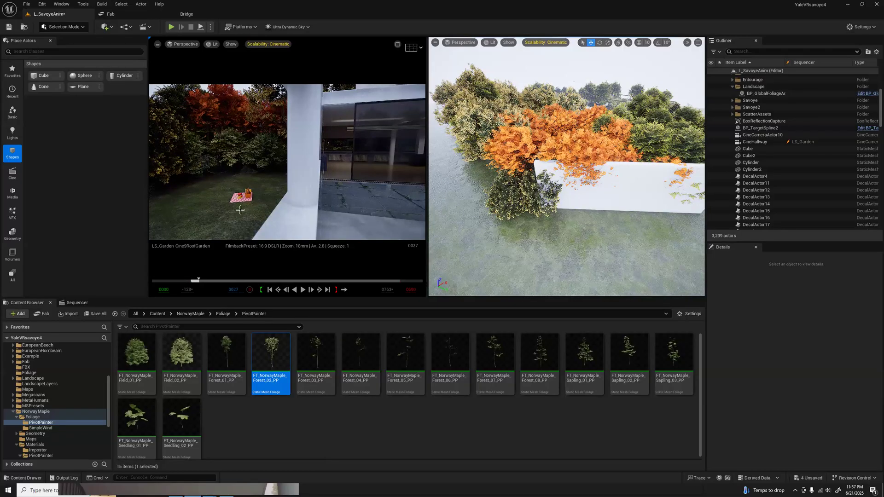
pyautogui.moveTo(566, 167); pyautogui.dragTo(540, 129, button='right')
pyautogui.press('w')
pyautogui.press('s')
pyautogui.press('w')
pyautogui.press('e')
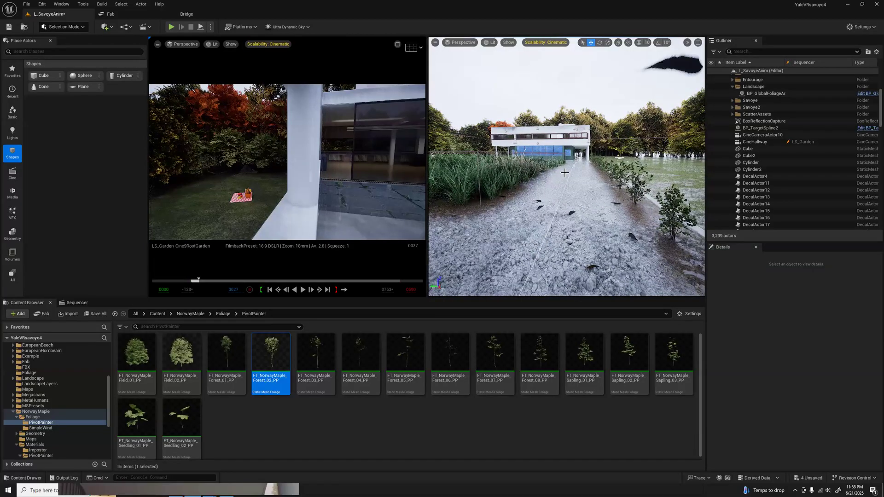
pyautogui.press('d')
pyautogui.moveTo(565, 173); pyautogui.dragTo(564, 172, button='right')
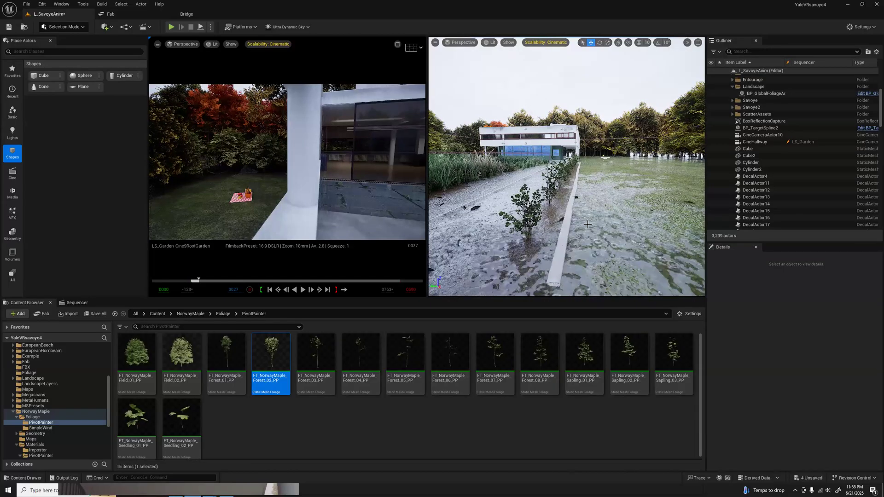
pyautogui.press('a')
pyautogui.moveTo(587, 225); pyautogui.dragTo(587, 224, button='right')
pyautogui.press('d')
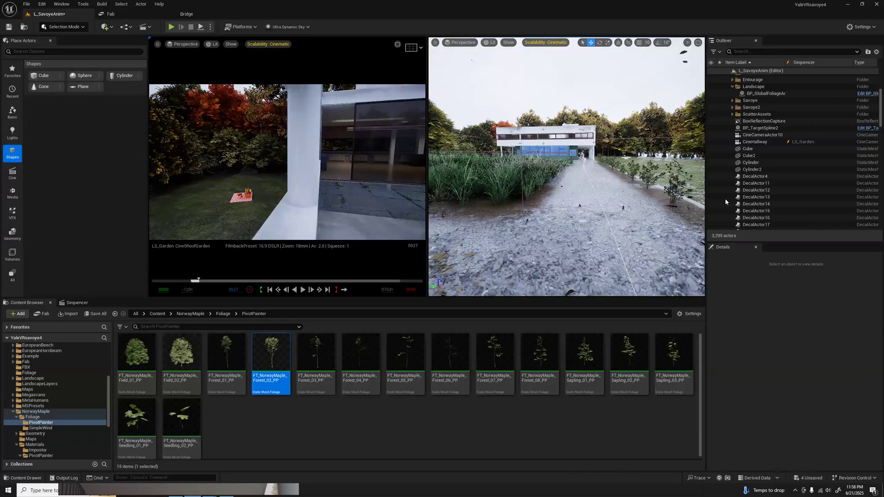
# Select the landscape and open its assigned landscape material for editing beside the perspective view
pyautogui.click(576, 240)
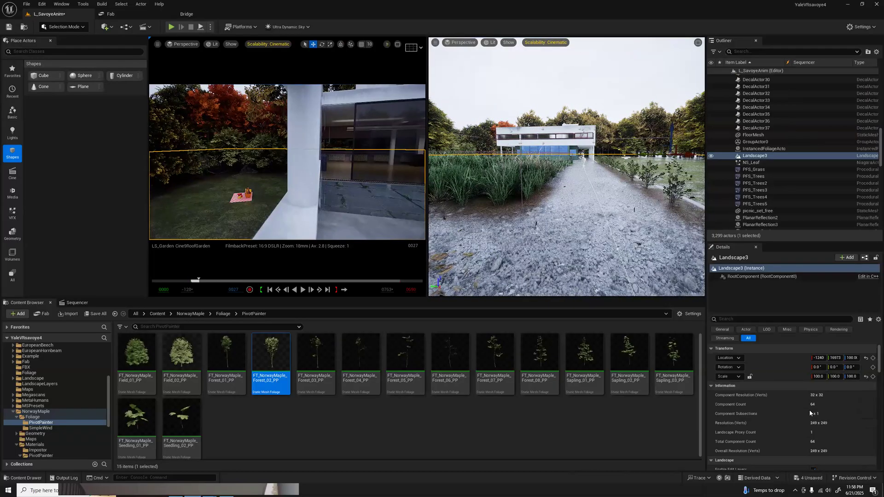
pyautogui.scroll(-5, 812, 414)
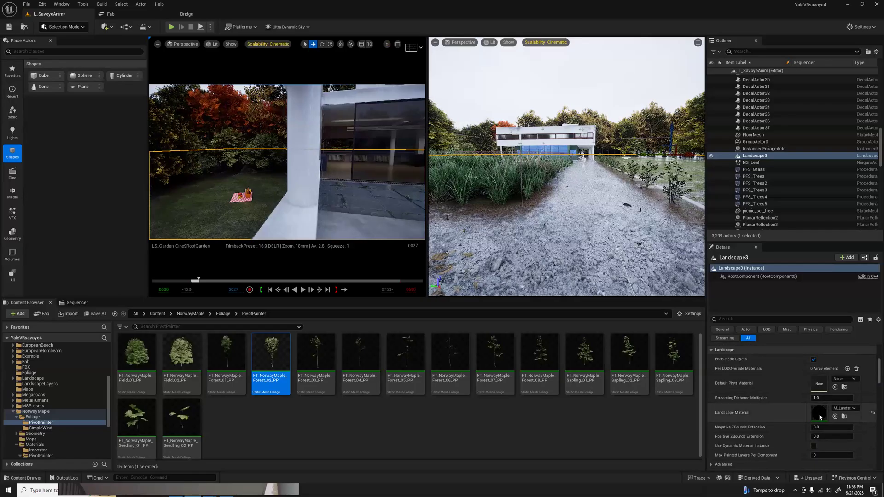
pyautogui.doubleClick(819, 414)
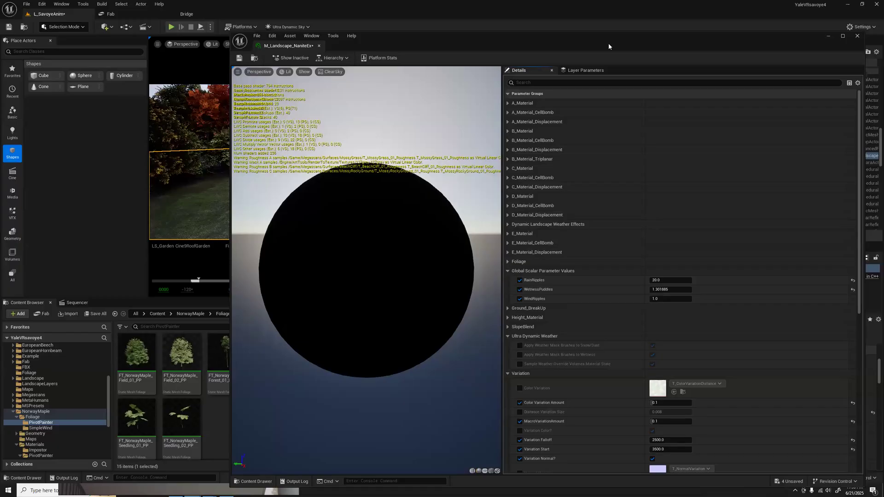
pyautogui.moveTo(608, 43); pyautogui.dragTo(196, 37)
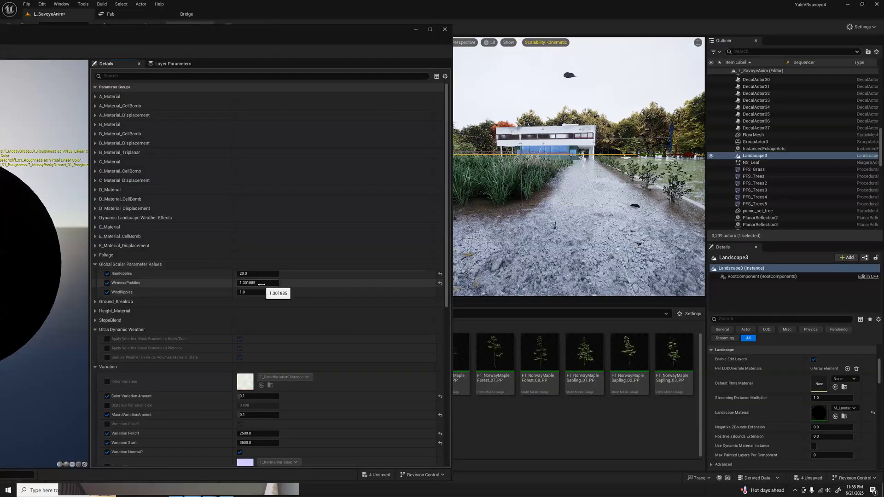
# Reduce RainRipples to about 2.11 and WetnessPuddles to about 1.15 while comparing the path and lawn
pyautogui.moveTo(261, 284)
pyautogui.mouseDown()
pyautogui.moveTo(230, 285)
pyautogui.moveTo(280, 284)
pyautogui.moveTo(252, 273)
pyautogui.moveTo(271, 274)
pyautogui.mouseUp()
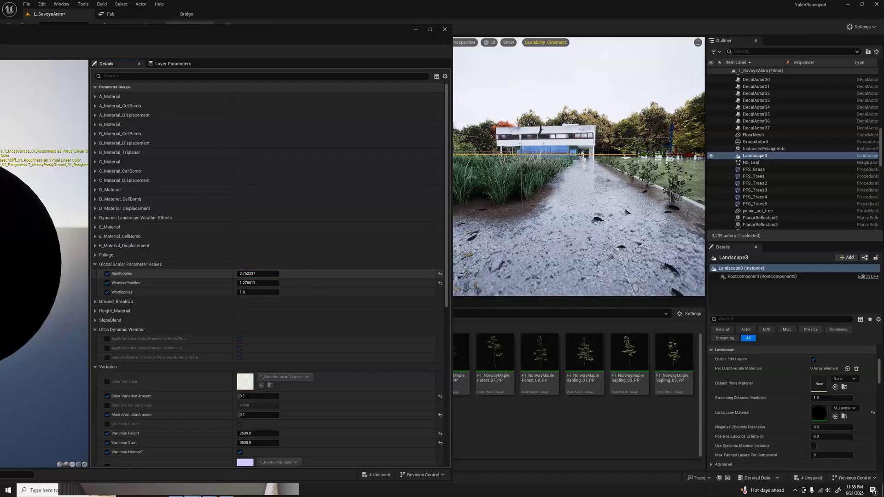
pyautogui.press('d')
pyautogui.moveTo(583, 243); pyautogui.dragTo(584, 243, button='right')
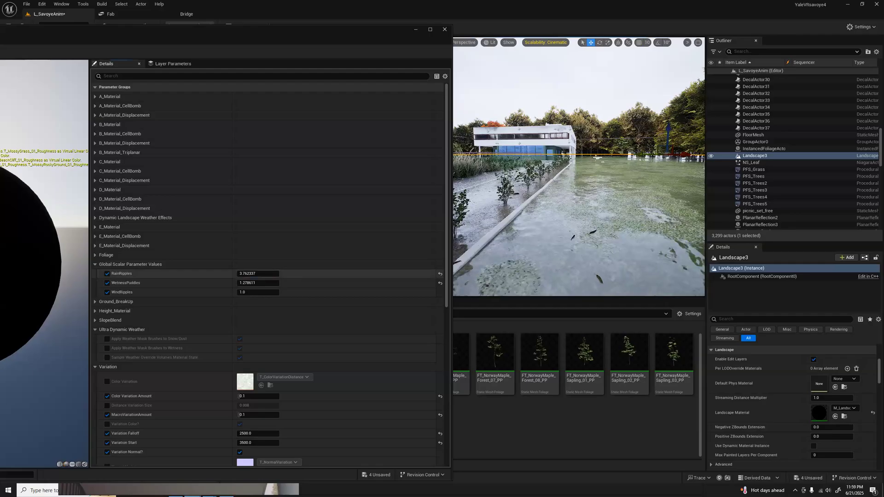
pyautogui.moveTo(267, 275); pyautogui.dragTo(264, 283)
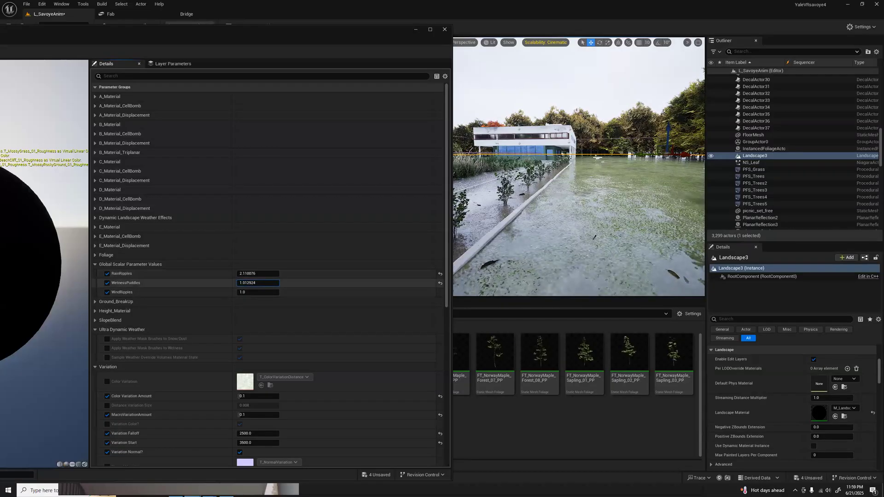
pyautogui.moveTo(264, 284); pyautogui.dragTo(270, 283)
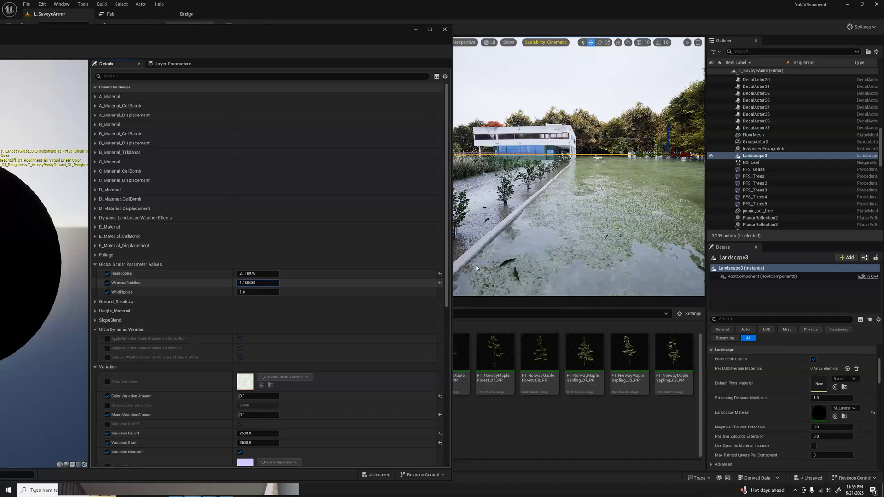
# Try stronger and weaker WindRipples values on the lawn's water, and set WindRipples to 5
pyautogui.moveTo(532, 254); pyautogui.dragTo(531, 254, button='right')
pyautogui.press('a')
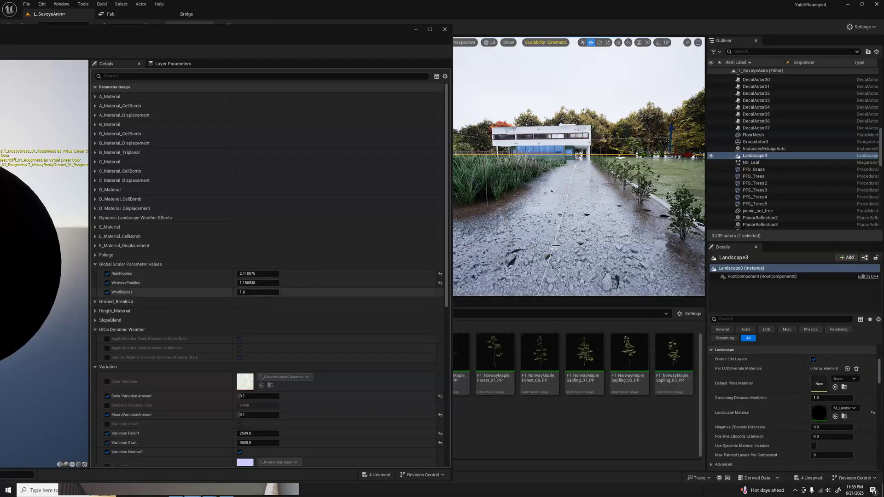
pyautogui.press('d')
pyautogui.moveTo(550, 257); pyautogui.dragTo(549, 258, button='right')
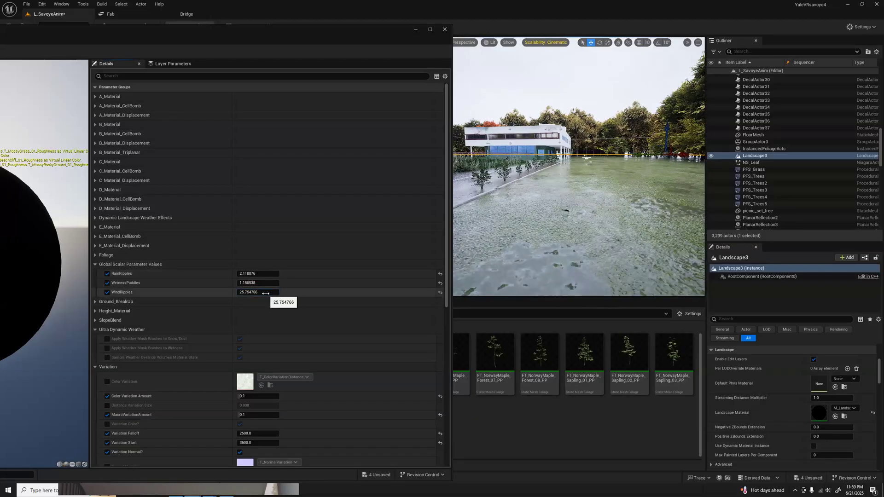
pyautogui.moveTo(266, 293); pyautogui.dragTo(252, 292)
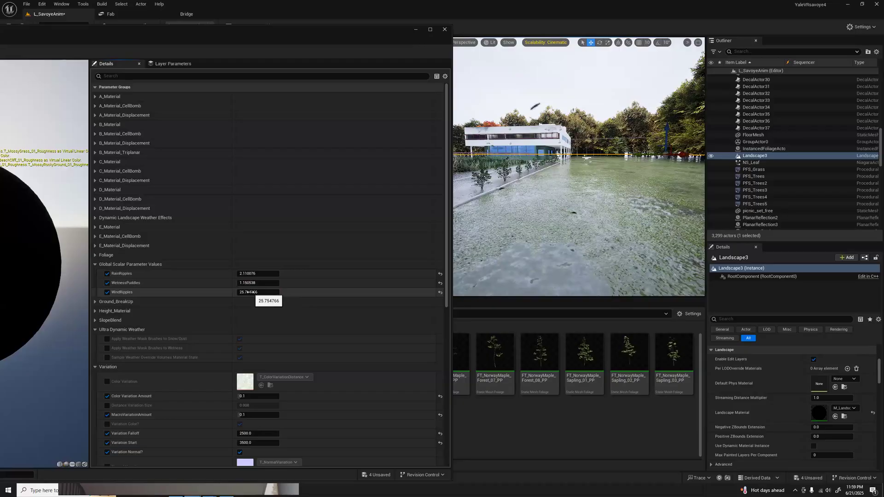
pyautogui.click(252, 292)
pyautogui.write('1')
pyautogui.press('Return')
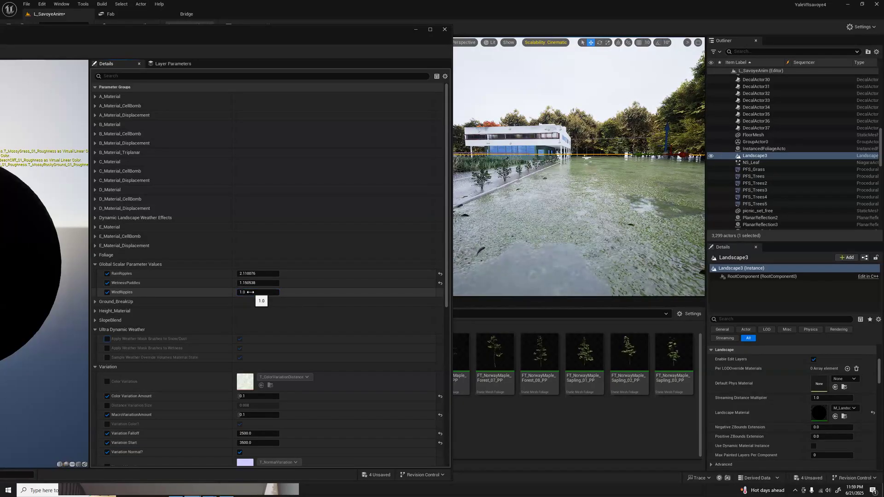
pyautogui.click(251, 293)
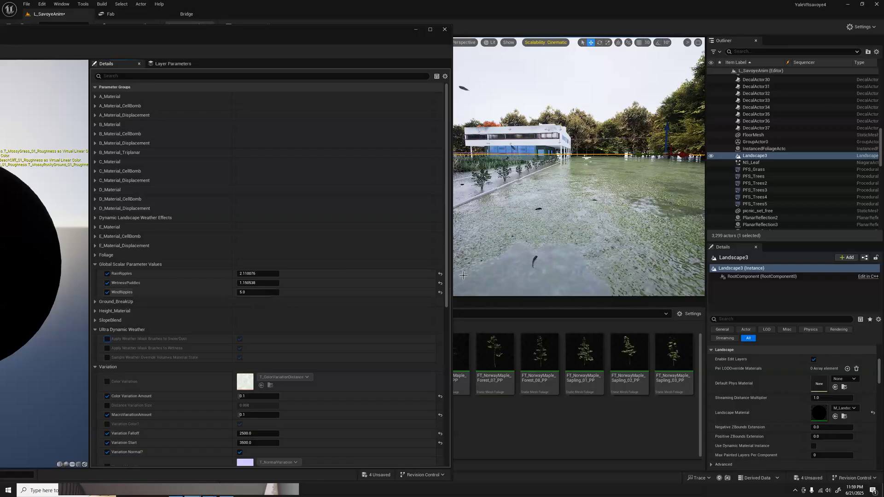
# Try RainRipples at 1, and set it to 5
pyautogui.click(254, 274)
pyautogui.write('1')
pyautogui.press('Return')
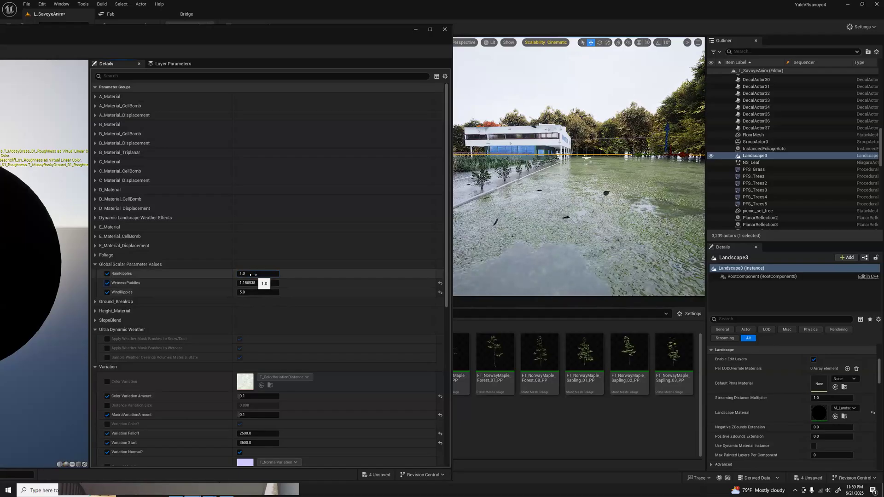
pyautogui.click(255, 275)
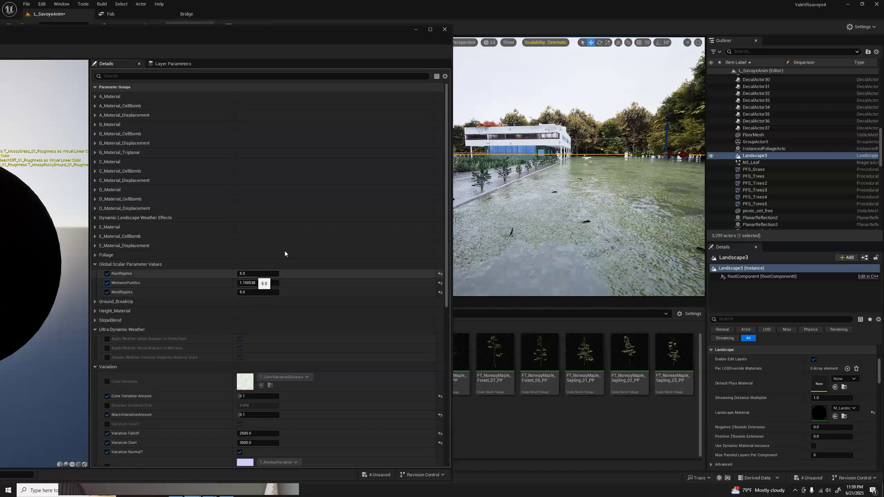
pyautogui.moveTo(543, 188); pyautogui.dragTo(514, 179, button='right')
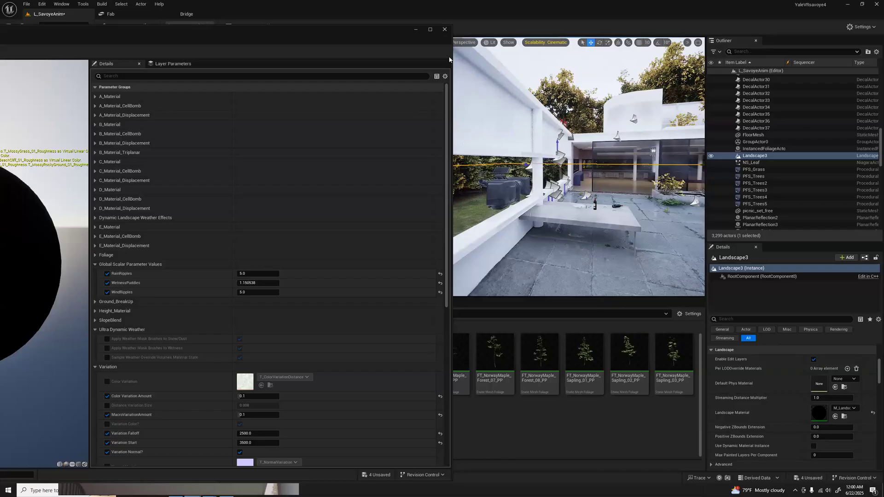
# Close the landscape material editor and clear the landscape selection
pyautogui.click(445, 29)
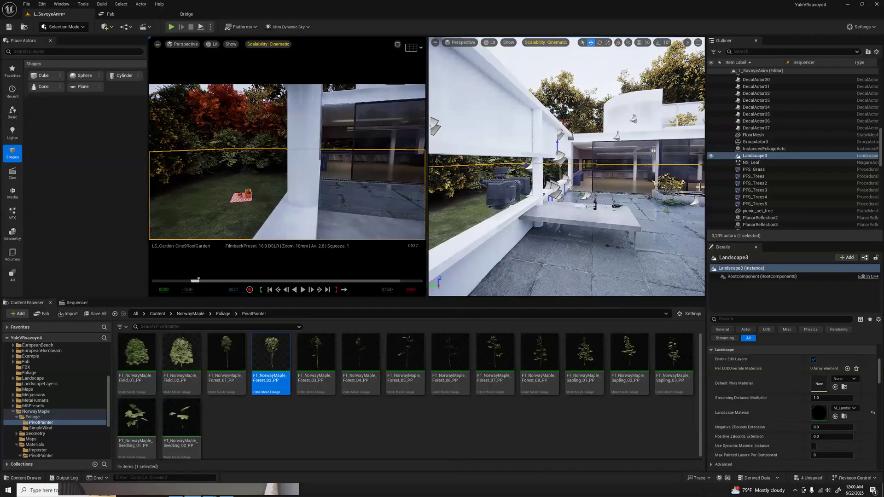
pyautogui.scroll(-3, 776, 195)
pyautogui.scroll(-7, 776, 194)
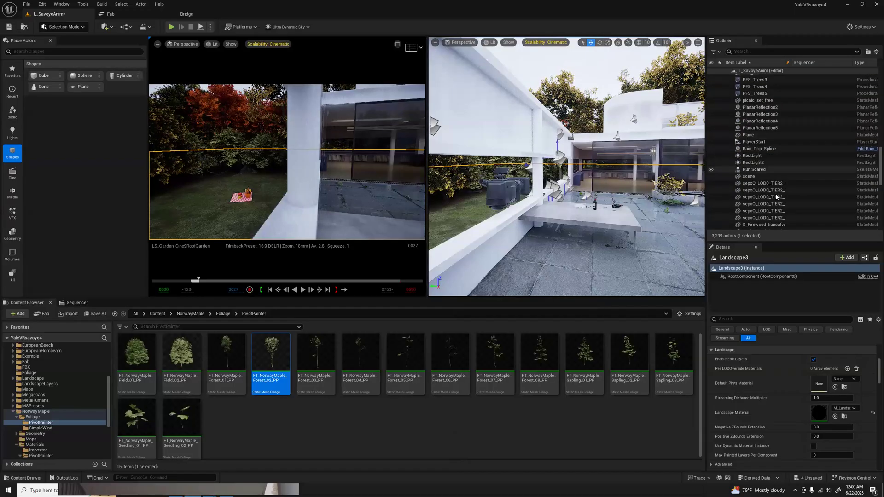
pyautogui.scroll(-6, 766, 205)
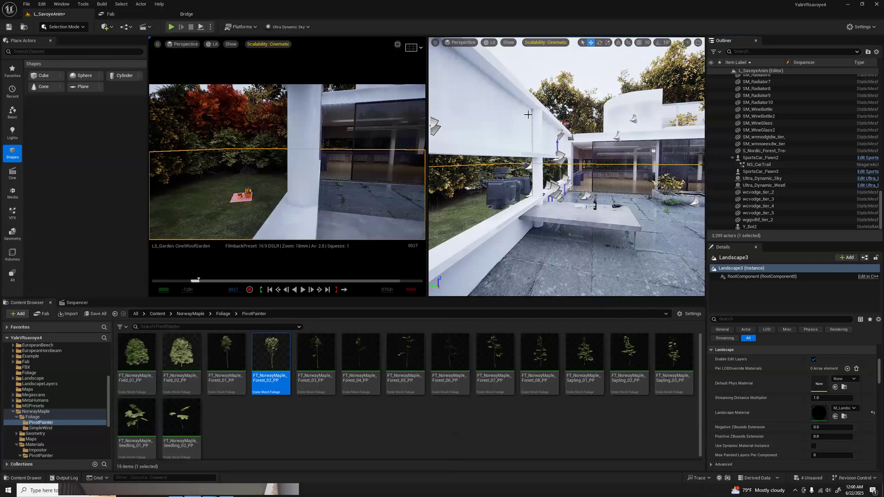
pyautogui.press('Escape')
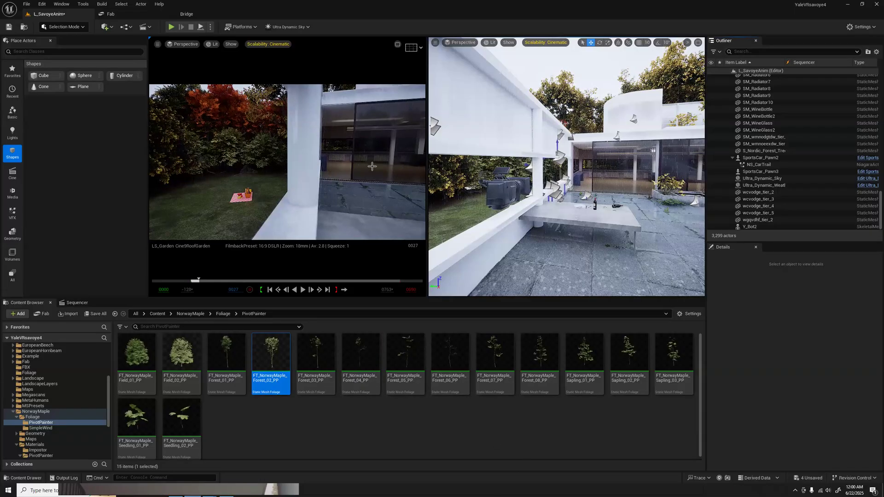
# Show the LS_Garden sequence and move its playhead to frame 422 to inspect the ramp walls
pyautogui.click(76, 302)
pyautogui.moveTo(296, 328); pyautogui.dragTo(510, 326)
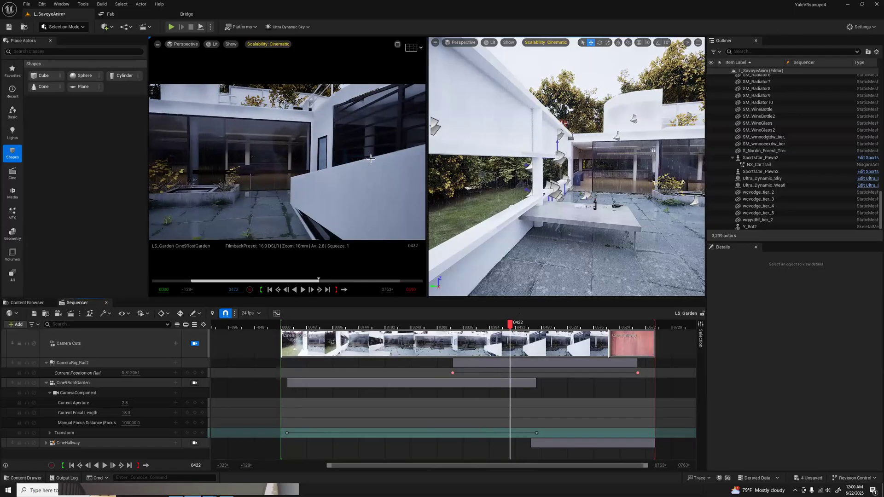
pyautogui.press('w')
pyautogui.moveTo(566, 175); pyautogui.dragTo(664, 168, button='right')
pyautogui.press('s')
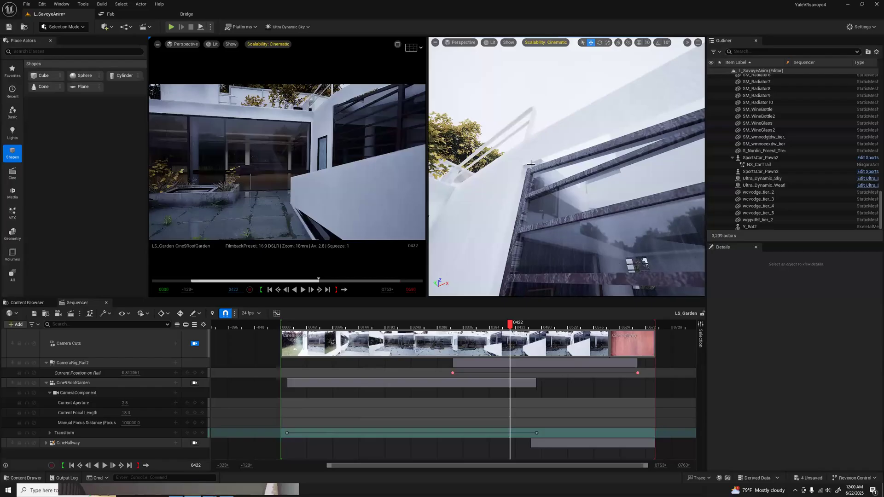
# Switch to Modeling mode's Mesh tools and select the upper ramp wall's cap, mesh_580
pyautogui.click(83, 28)
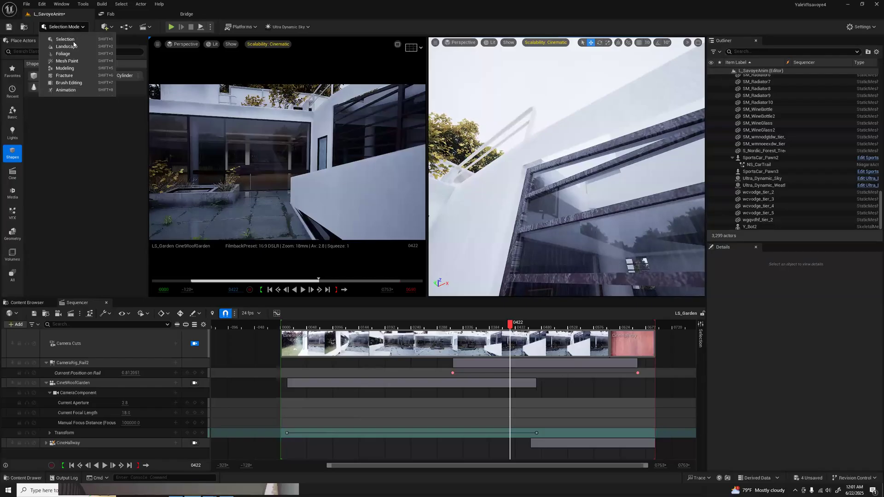
pyautogui.click(70, 68)
pyautogui.click(12, 159)
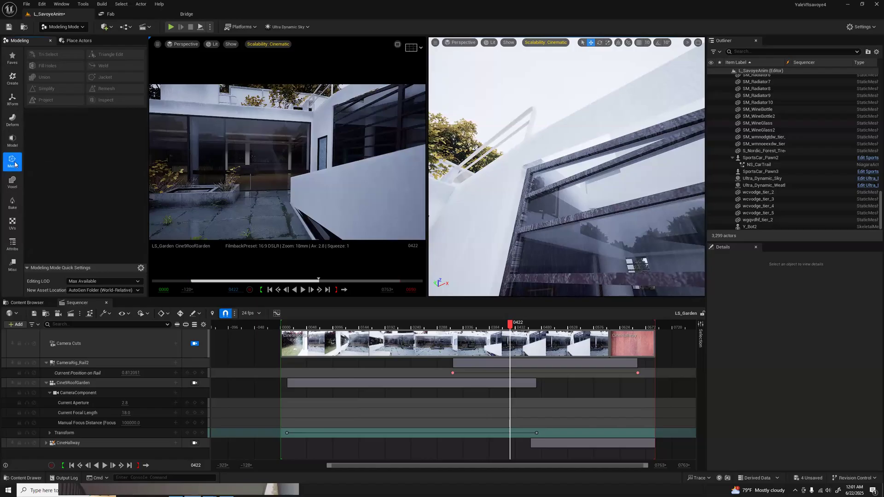
pyautogui.click(576, 148)
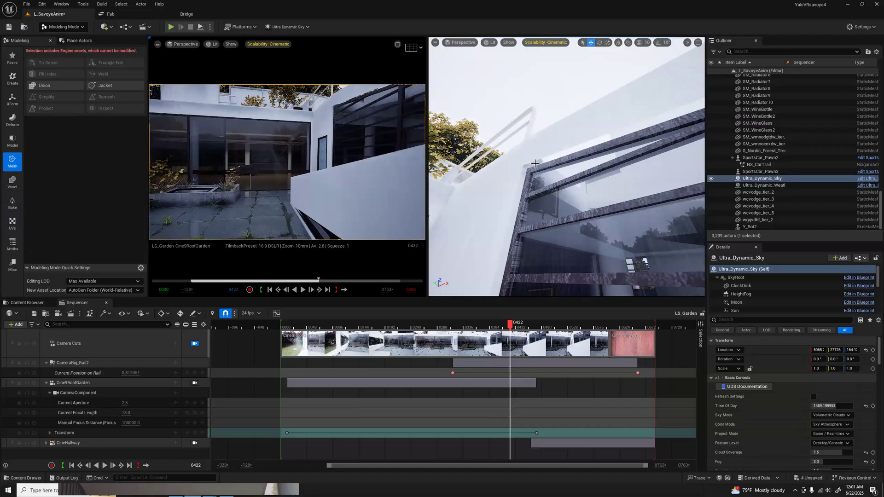
pyautogui.click(535, 163)
pyautogui.press('Escape')
pyautogui.moveTo(603, 164); pyautogui.dragTo(474, 208, button='right')
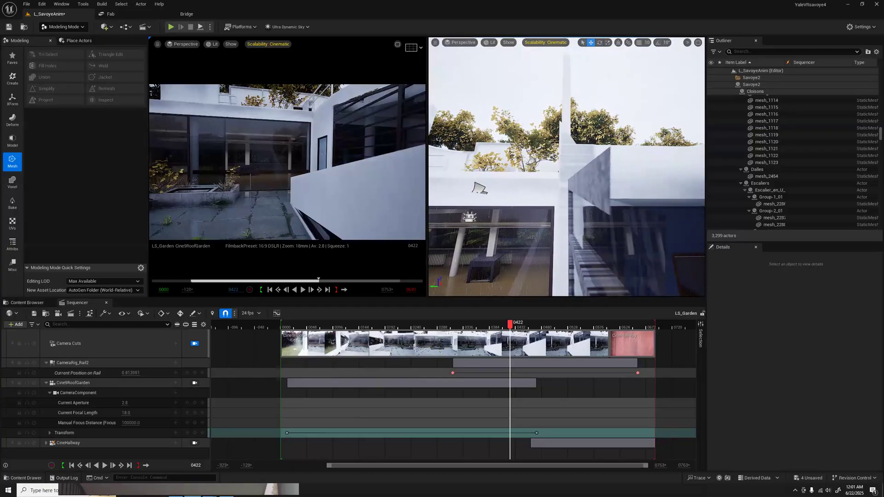
pyautogui.moveTo(597, 174); pyautogui.dragTo(597, 173, button='right')
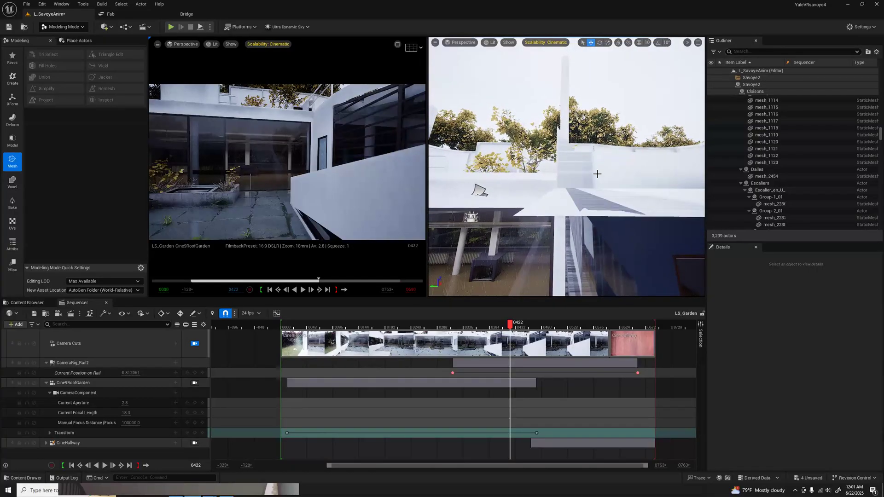
pyautogui.click(547, 211)
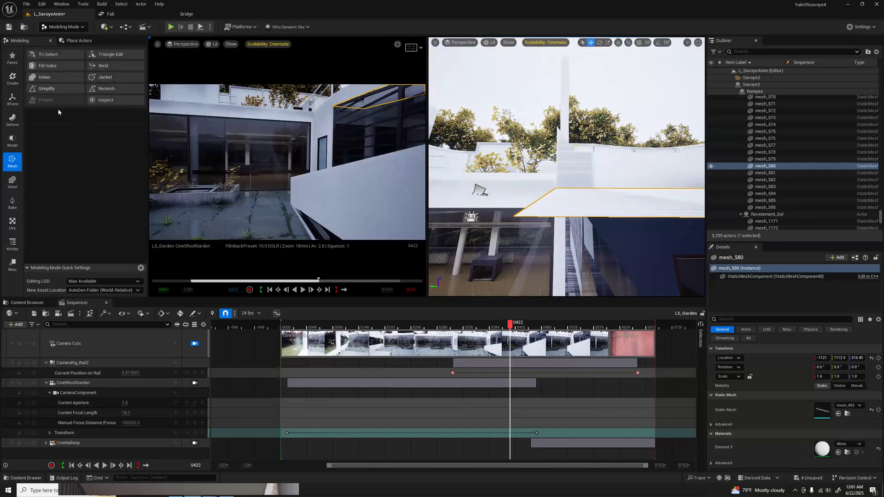
# Try to flip the end face of mesh_580 with Triangle Edit
pyautogui.click(111, 55)
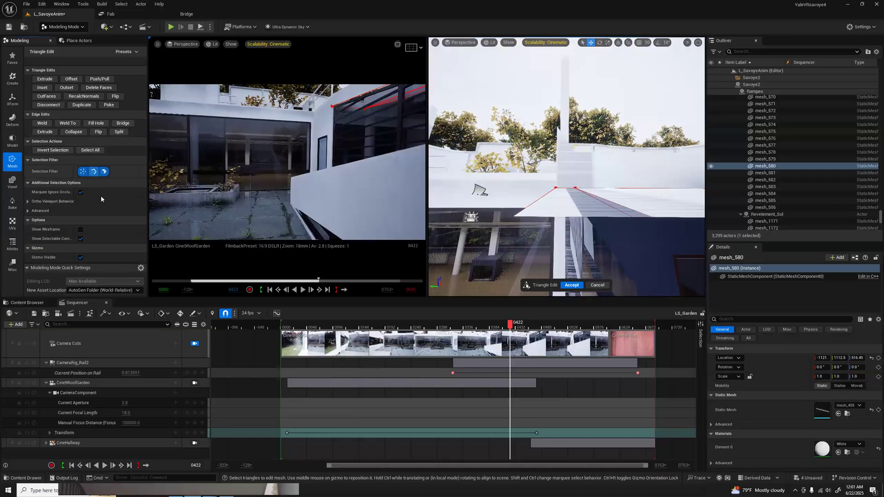
pyautogui.click(98, 132)
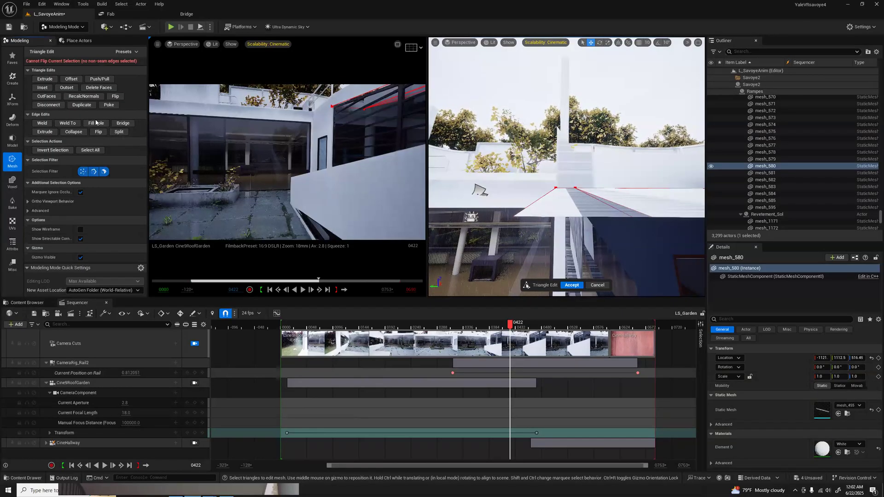
pyautogui.click(552, 210)
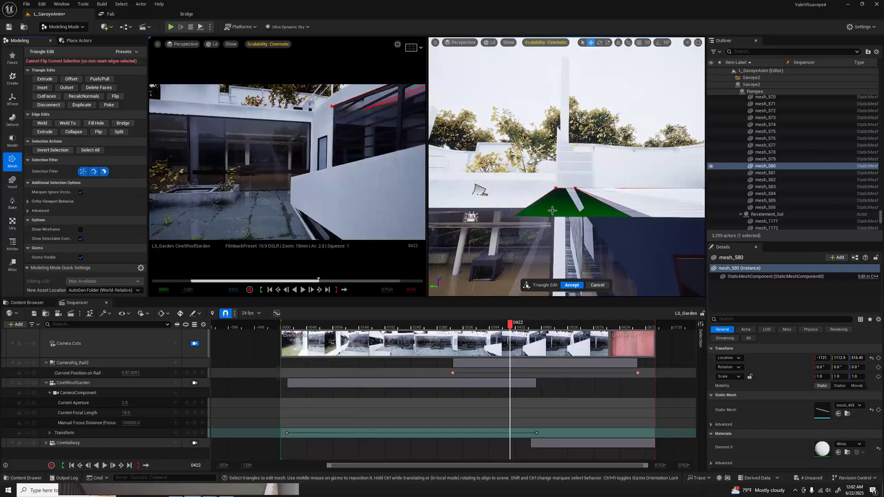
pyautogui.click(553, 211)
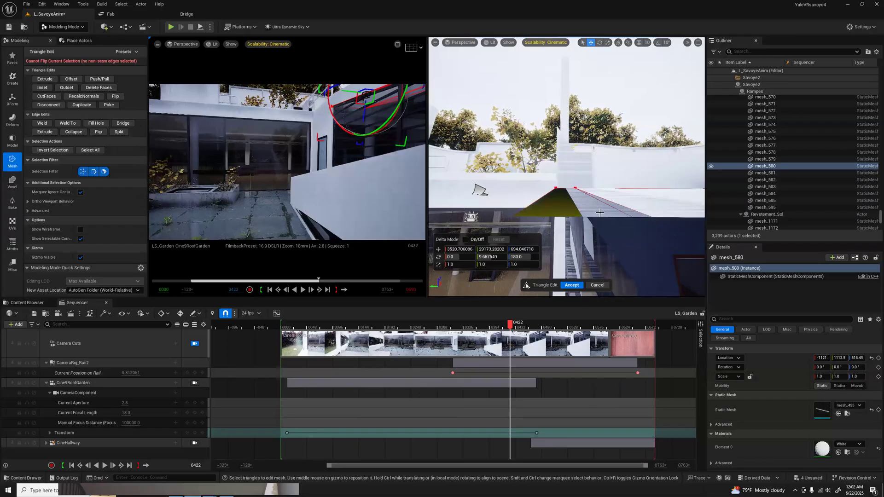
pyautogui.moveTo(526, 285); pyautogui.dragTo(526, 286, button='right')
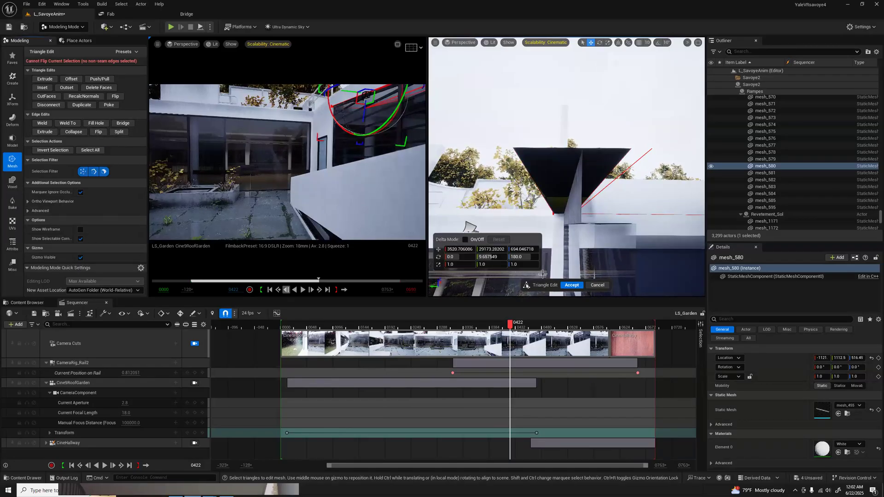
pyautogui.click(571, 285)
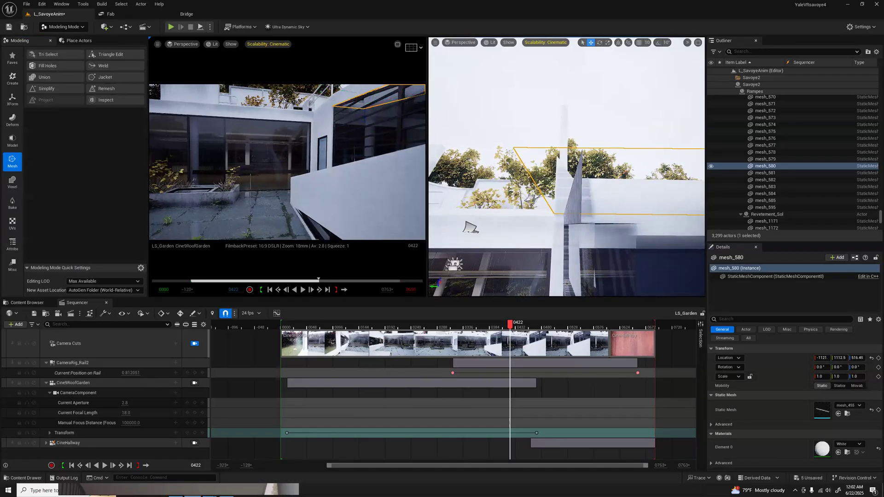
# Flip the normals of the dark underside faces of mesh_580 with Tri Select and accept the edit
pyautogui.click(110, 55)
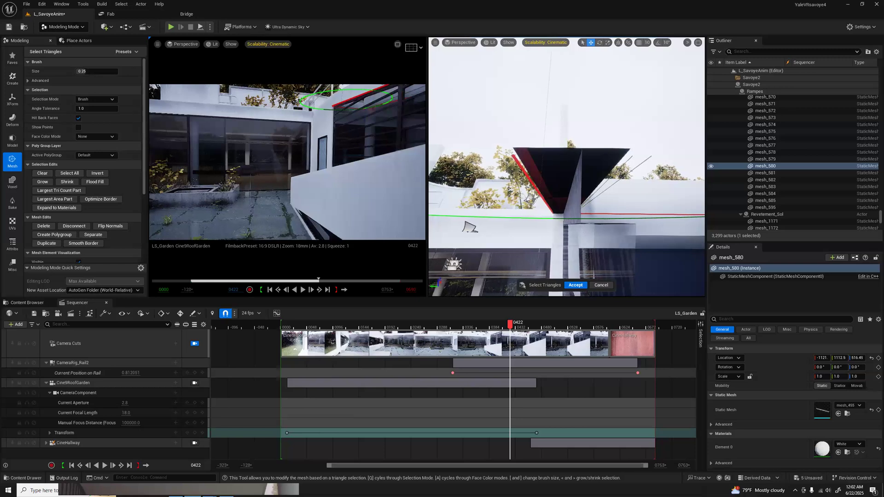
pyautogui.press('a')
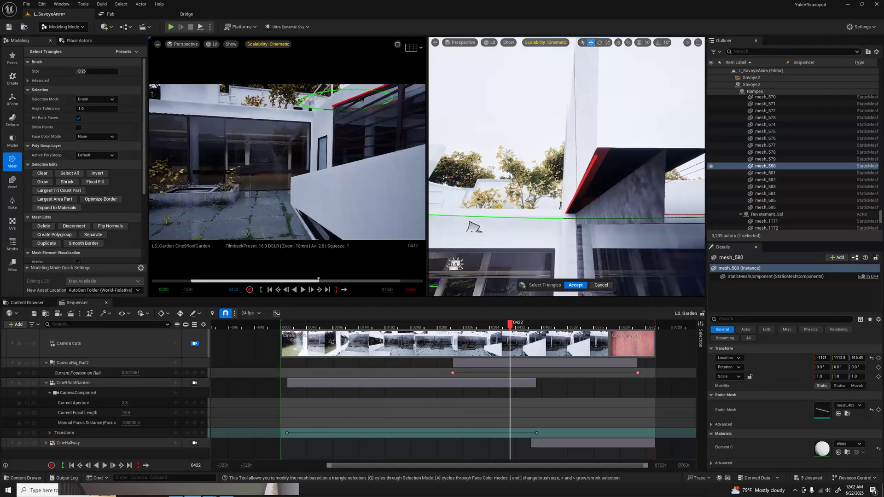
pyautogui.press('d')
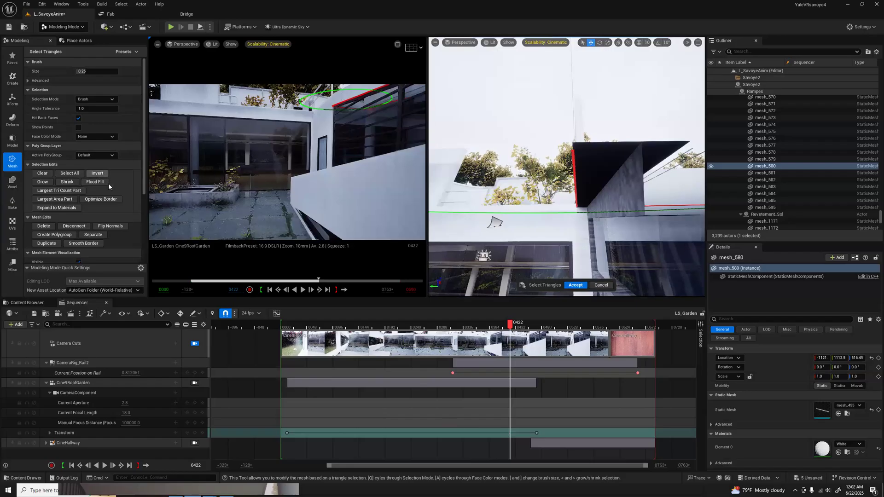
pyautogui.click(120, 226)
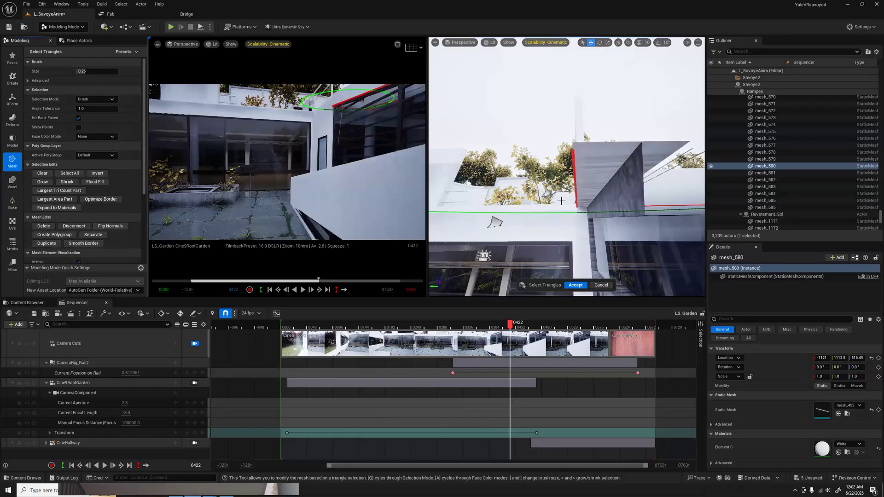
pyautogui.click(580, 287)
# Select mesh_569 on top of the lower ramp wall, flip its normals with Tri Select and accept the edit
pyautogui.moveTo(580, 278); pyautogui.dragTo(577, 341, button='right')
pyautogui.press('q')
pyautogui.press('q')
pyautogui.press('q')
pyautogui.press('e')
pyautogui.press('e')
pyautogui.press('s')
pyautogui.press('d')
pyautogui.press('d')
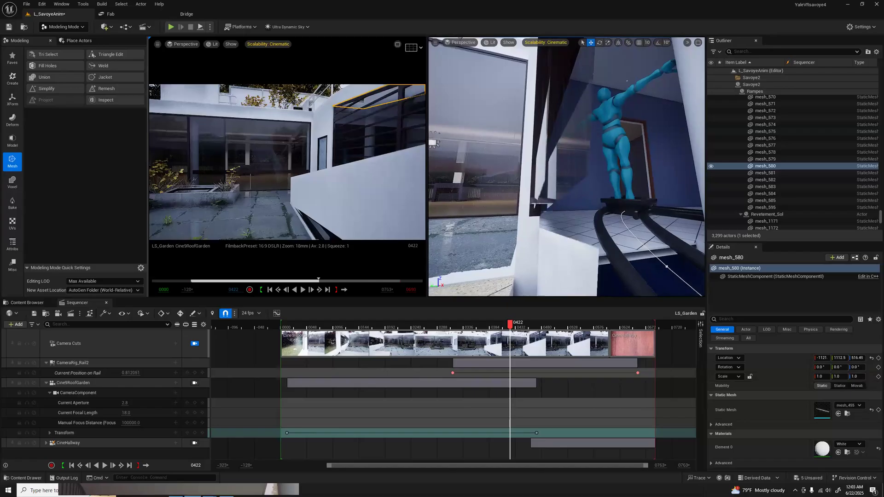
pyautogui.moveTo(541, 202); pyautogui.dragTo(541, 202, button='right')
pyautogui.press('q')
pyautogui.click(514, 185)
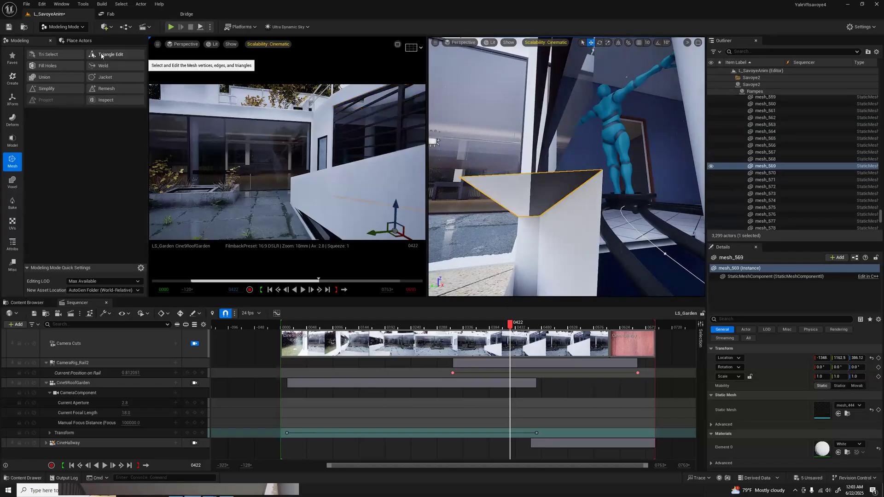
pyautogui.click(59, 57)
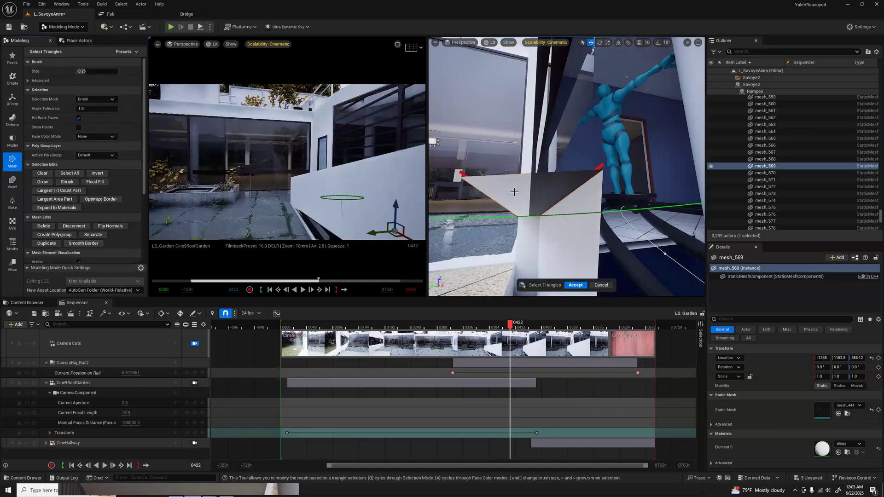
pyautogui.moveTo(548, 178); pyautogui.dragTo(581, 196, button='right')
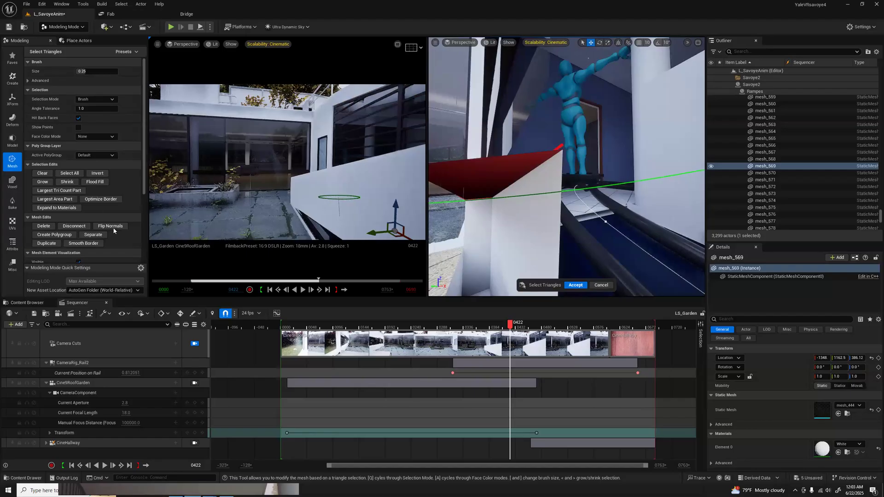
pyautogui.click(112, 226)
pyautogui.moveTo(570, 171); pyautogui.dragTo(478, 198, button='right')
pyautogui.moveTo(566, 184); pyautogui.dragTo(543, 173, button='right')
pyautogui.click(576, 285)
# Select mesh_567 beneath the ramp, flip the normals of its dark faces with Tri Select and accept the edit
pyautogui.moveTo(584, 252); pyautogui.dragTo(584, 252, button='right')
pyautogui.moveTo(532, 162); pyautogui.dragTo(532, 161, button='right')
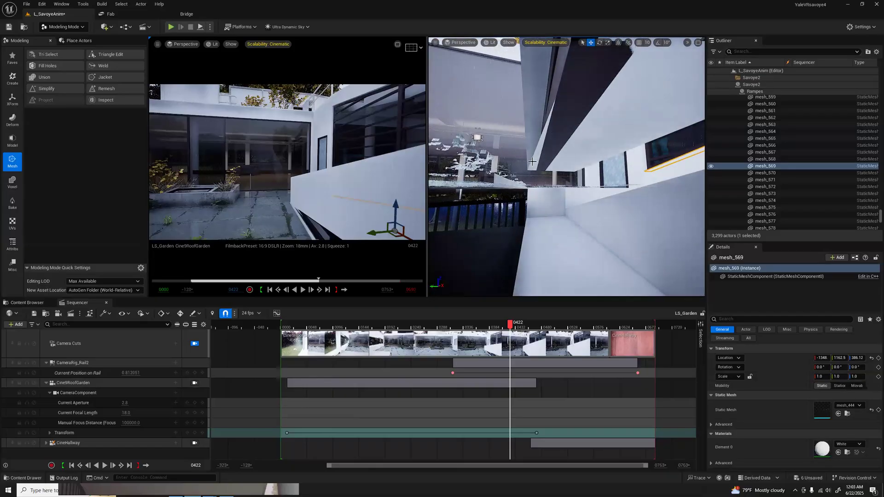
pyautogui.click(530, 155)
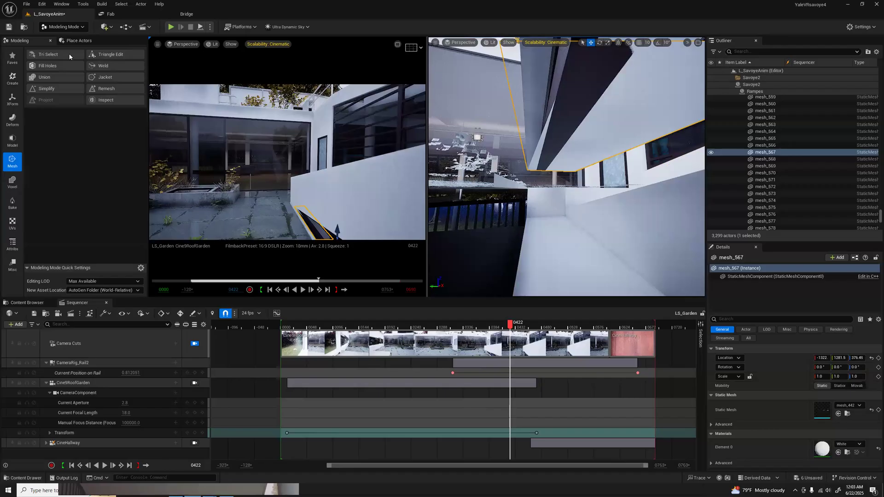
pyautogui.click(49, 54)
pyautogui.moveTo(563, 147); pyautogui.dragTo(563, 149, button='right')
pyautogui.moveTo(559, 182); pyautogui.dragTo(559, 221, button='middle')
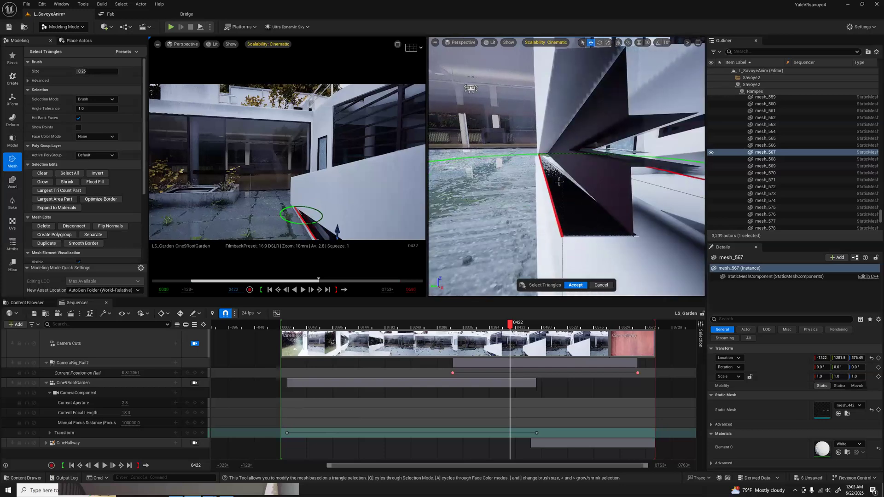
pyautogui.click(559, 182)
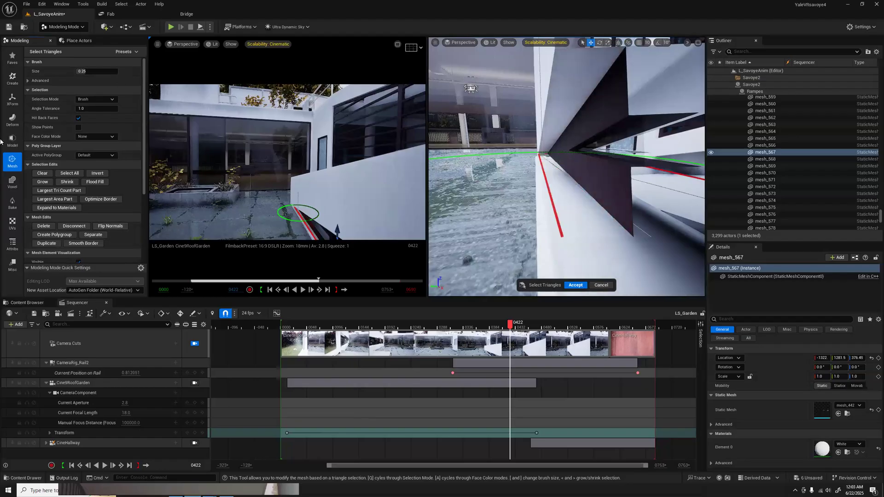
pyautogui.click(576, 286)
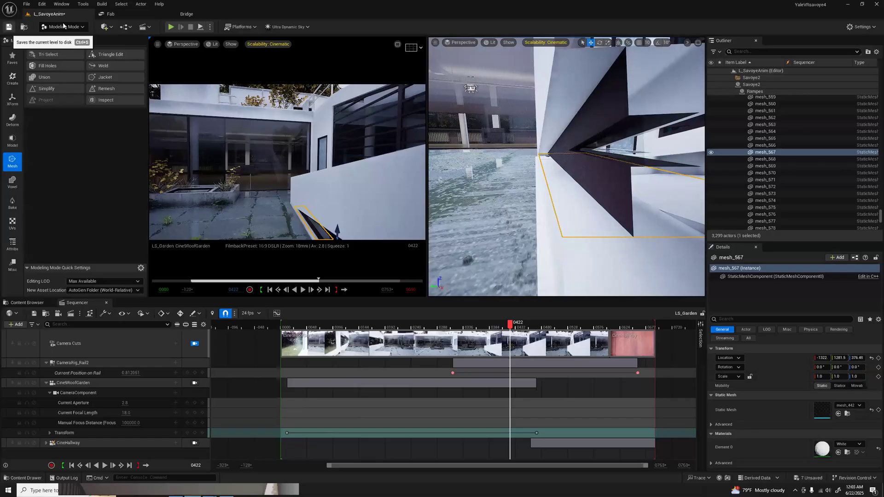
# Return to Selection mode and deselect mesh_567 to check the ramp walls from above
pyautogui.click(82, 27)
pyautogui.click(64, 41)
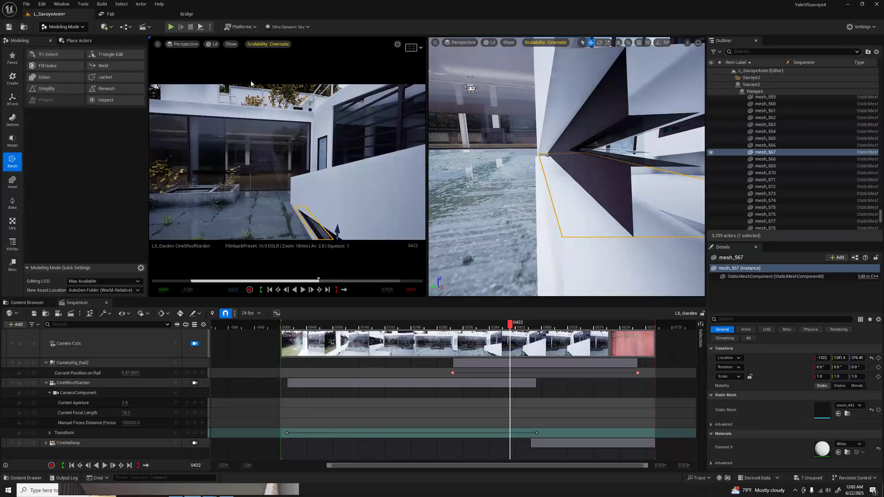
pyautogui.moveTo(523, 184); pyautogui.dragTo(586, 139, button='right')
pyautogui.press('Escape')
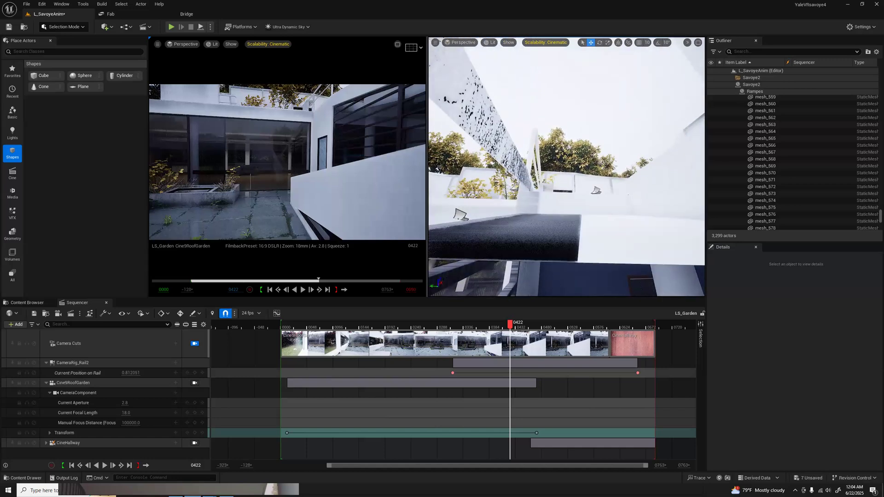
# Switch to Modeling mode and bring up its mesh editing tools
pyautogui.click(83, 27)
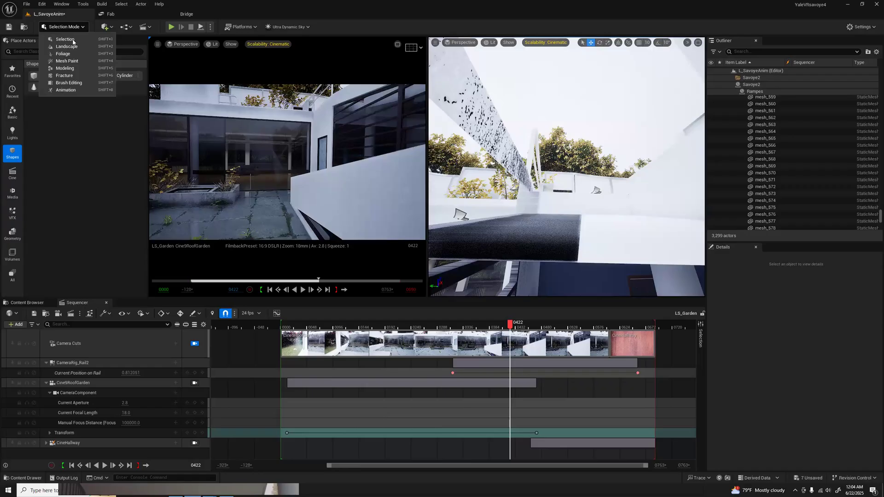
pyautogui.click(69, 69)
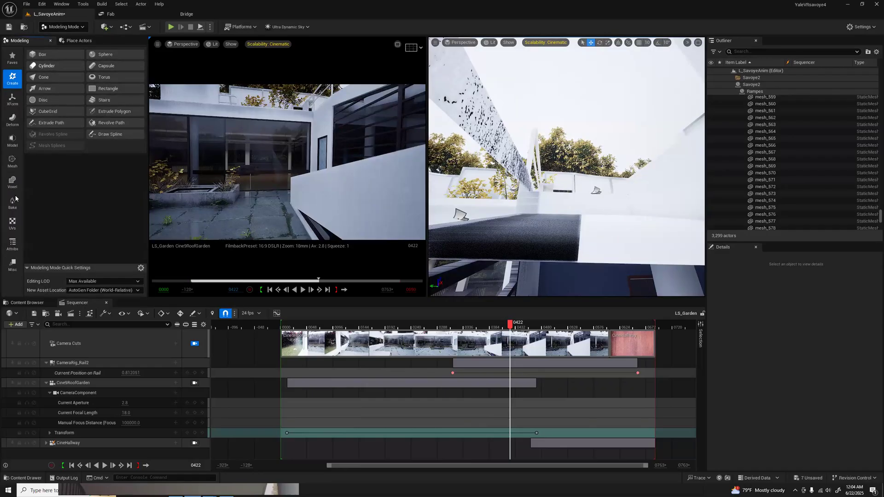
pyautogui.click(12, 161)
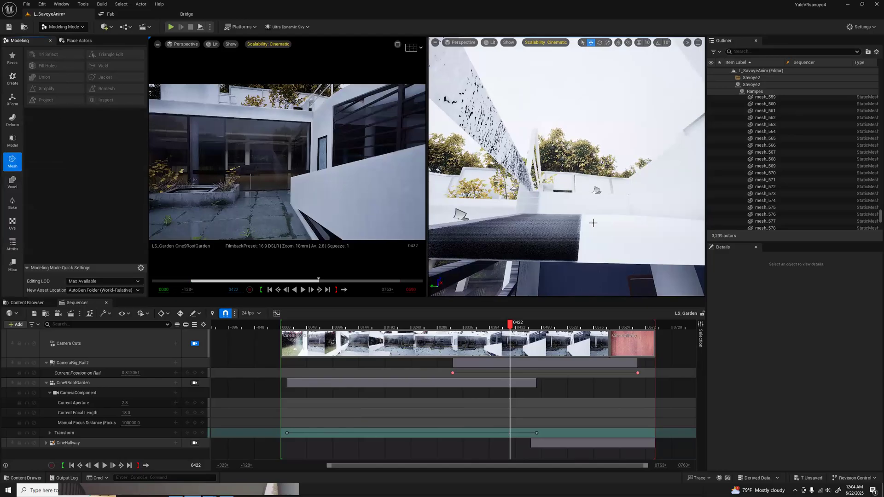
# Select mesh_580, flip the normals of its brushed triangles with Tri Select and accept the edit
pyautogui.click(543, 239)
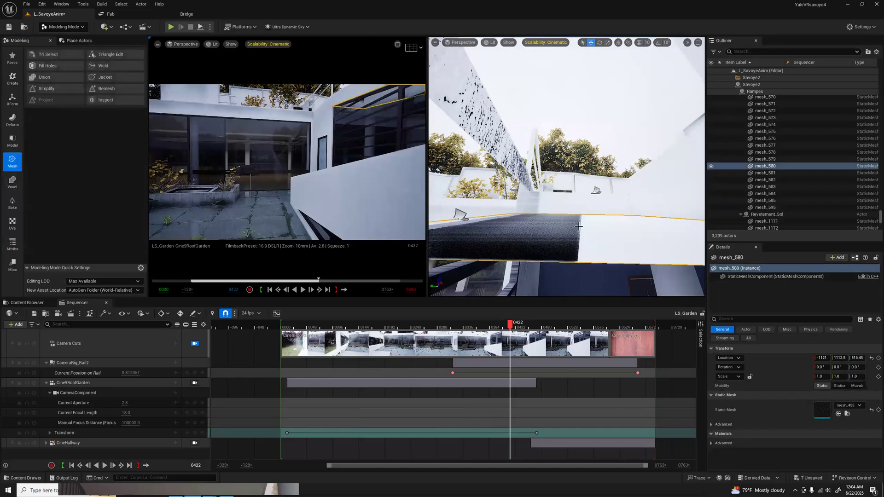
pyautogui.click(48, 54)
pyautogui.click(586, 233)
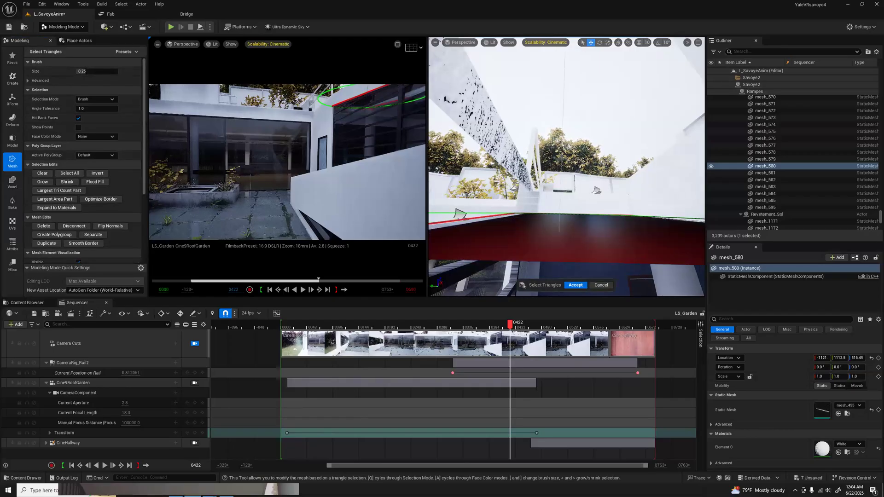
pyautogui.moveTo(570, 224); pyautogui.dragTo(570, 194, button='right')
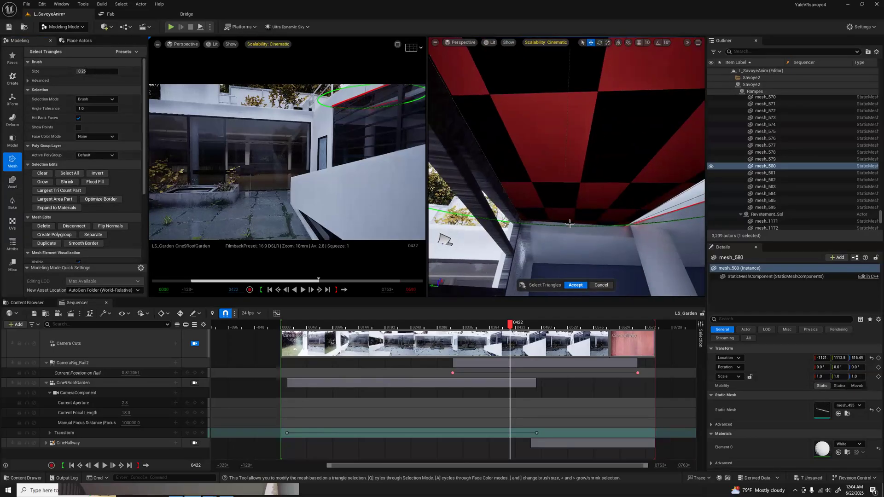
pyautogui.click(111, 226)
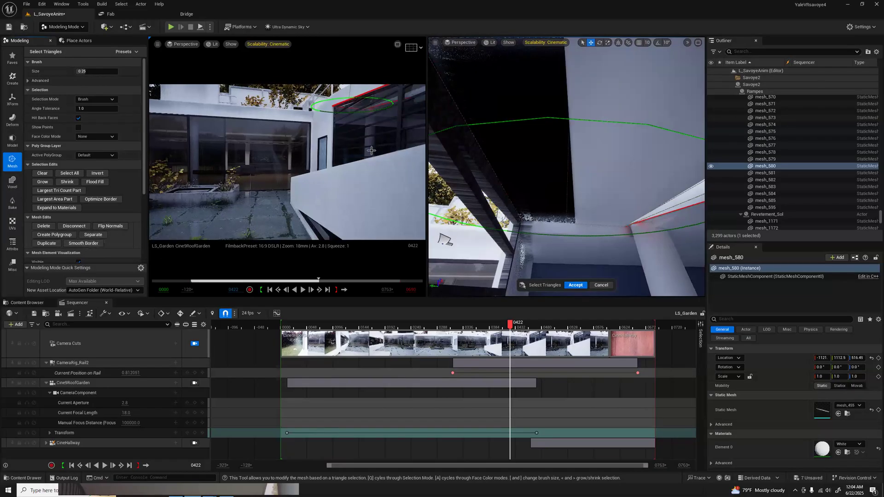
pyautogui.click(528, 140)
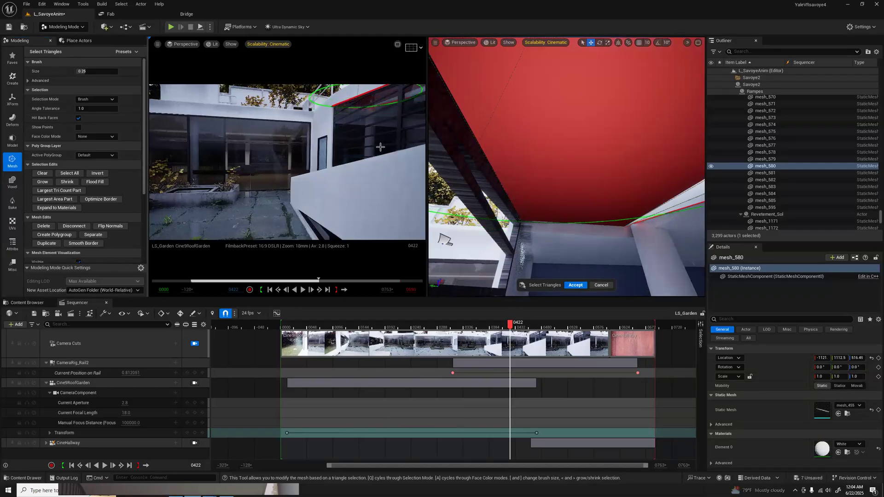
pyautogui.click(575, 285)
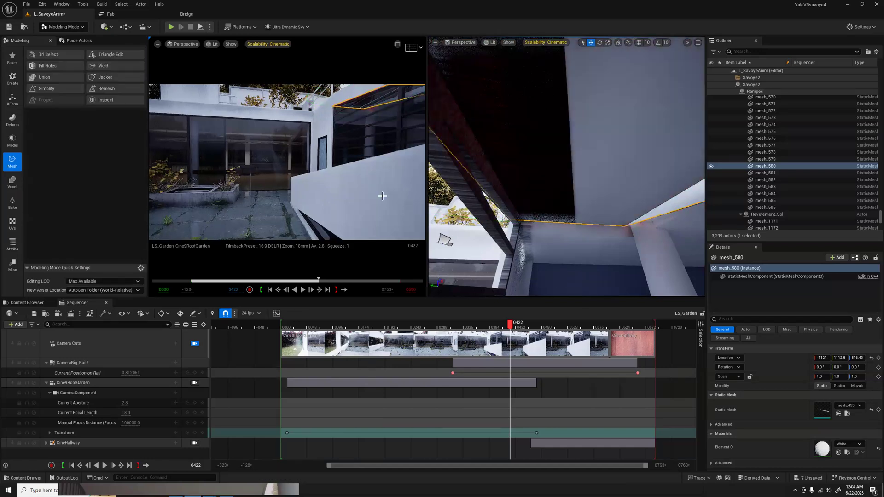
# Undo the accepted triangle edit on mesh_580 and clear the selection
pyautogui.click(520, 136)
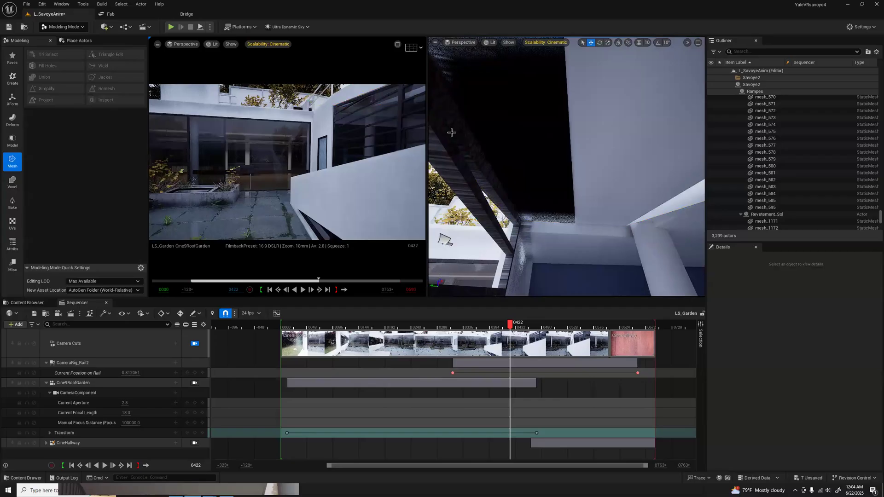
pyautogui.hotkey('ctrl', 'z')
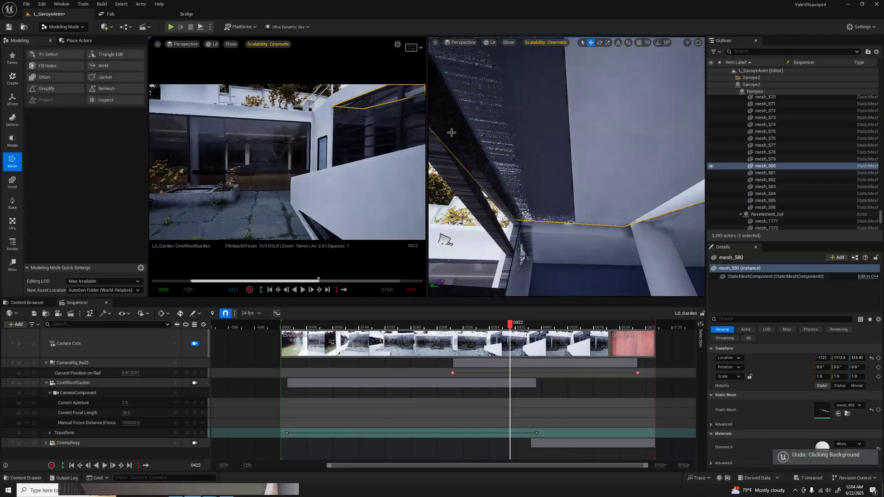
pyautogui.click(518, 147)
pyautogui.hotkey('ctrl', 'z')
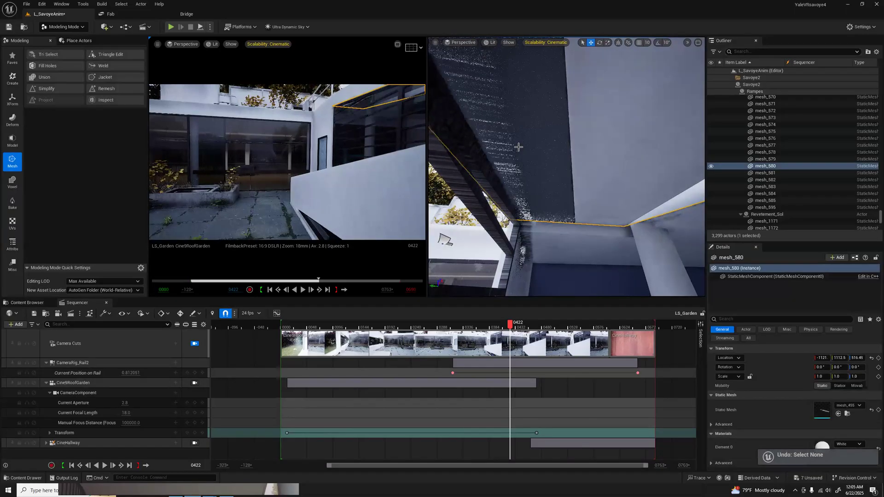
pyautogui.hotkey('ctrl', 'z')
pyautogui.click(514, 145)
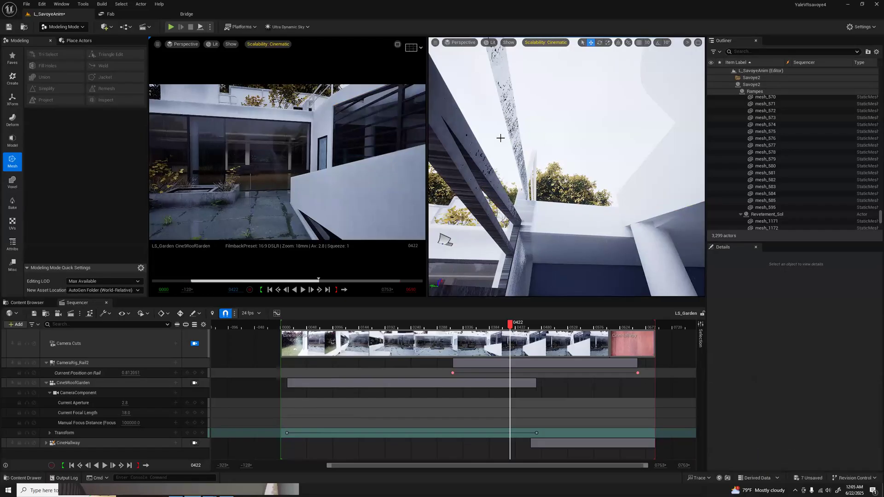
# Select mesh_580 again and use Tri Select to brush all of its triangles across the ramp surface
pyautogui.moveTo(566, 167); pyautogui.dragTo(542, 178, button='right')
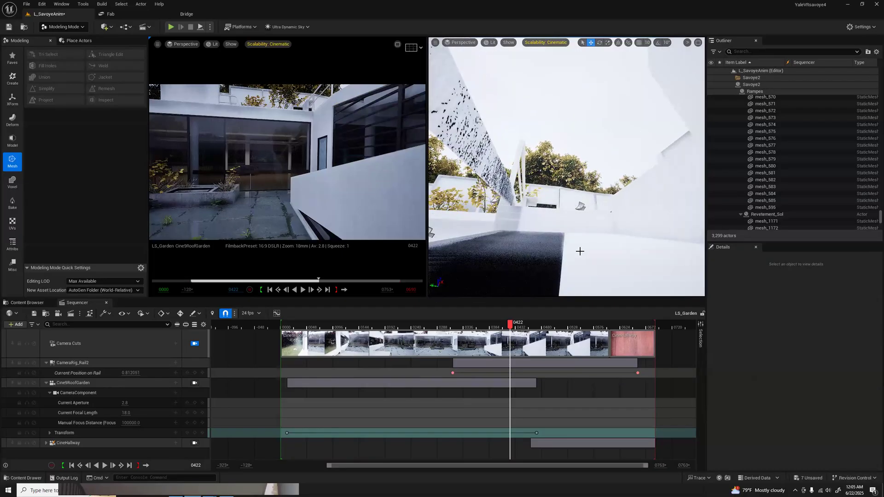
pyautogui.click(550, 245)
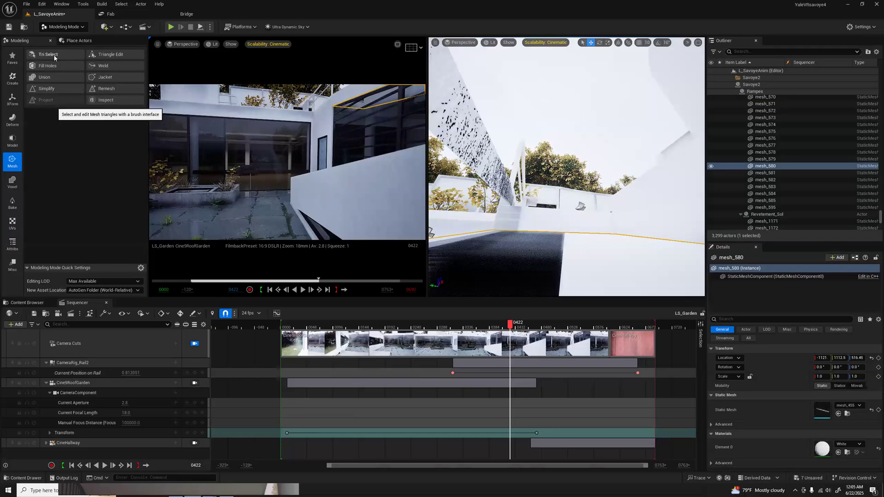
pyautogui.click(52, 92)
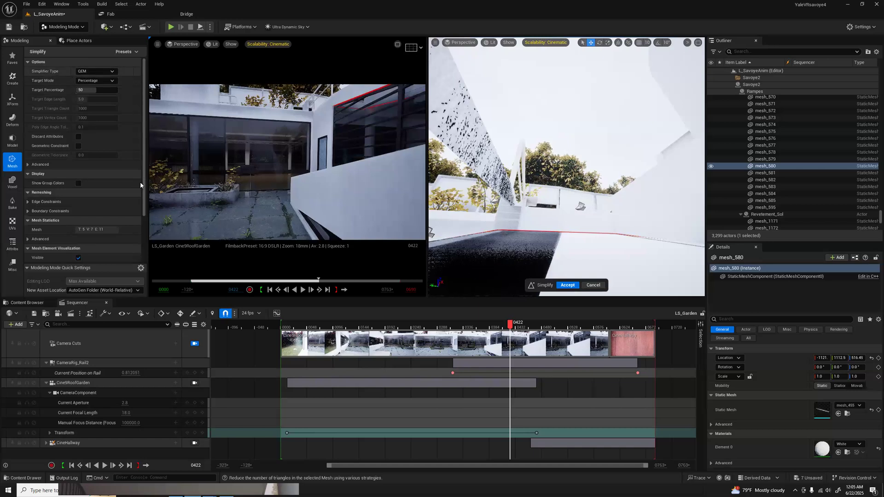
pyautogui.click(592, 284)
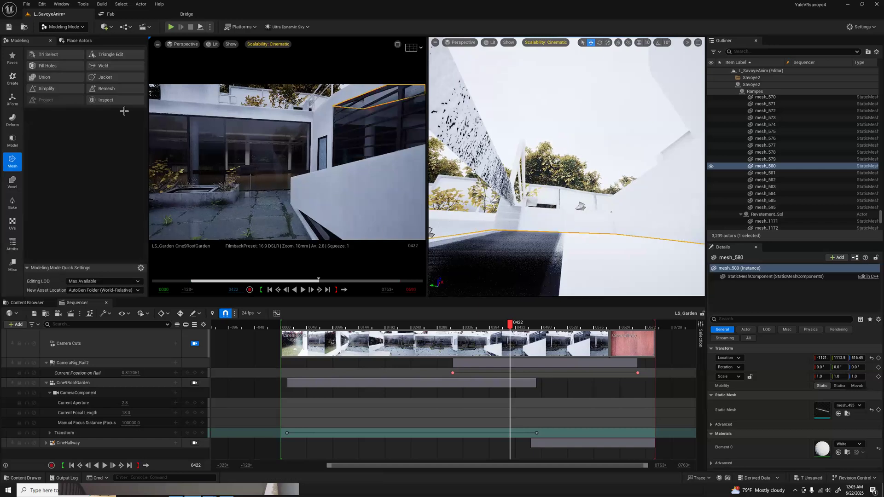
pyautogui.click(51, 53)
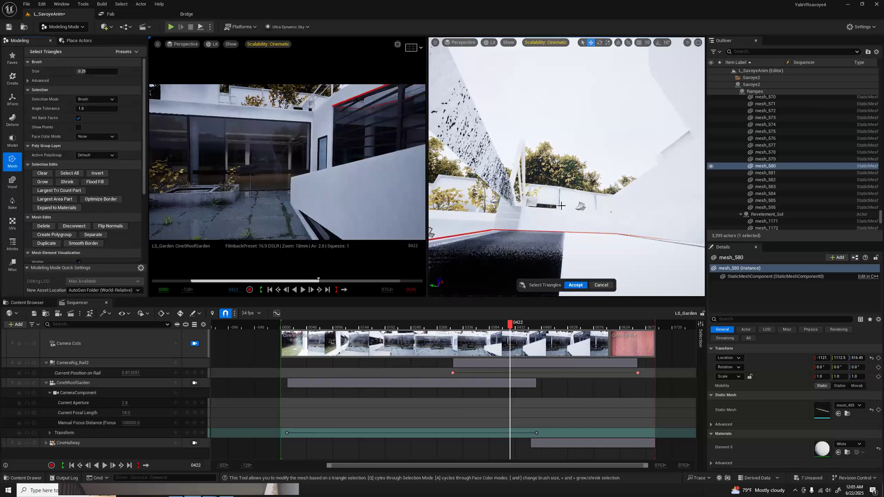
pyautogui.click(539, 250)
pyautogui.moveTo(542, 250)
pyautogui.mouseDown(button='right')
pyautogui.moveTo(575, 246)
pyautogui.moveTo(574, 232)
pyautogui.moveTo(555, 245)
pyautogui.moveTo(651, 195)
pyautogui.mouseUp(button='right')
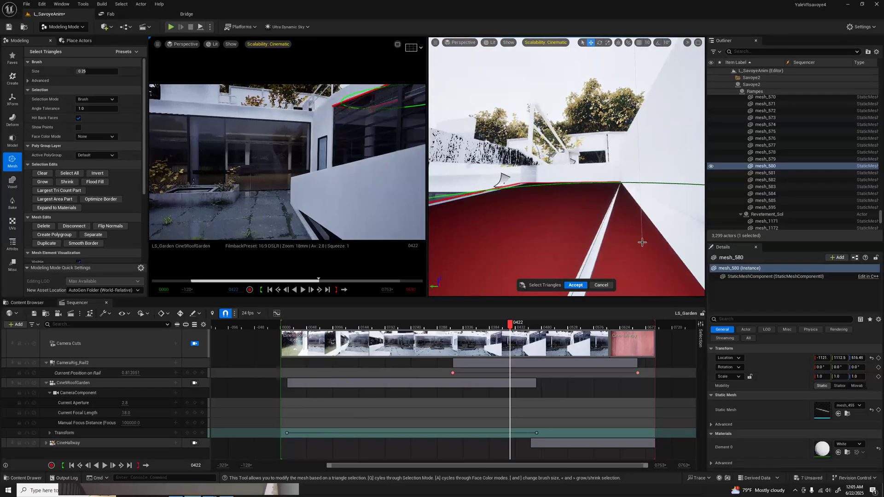
pyautogui.click(592, 250)
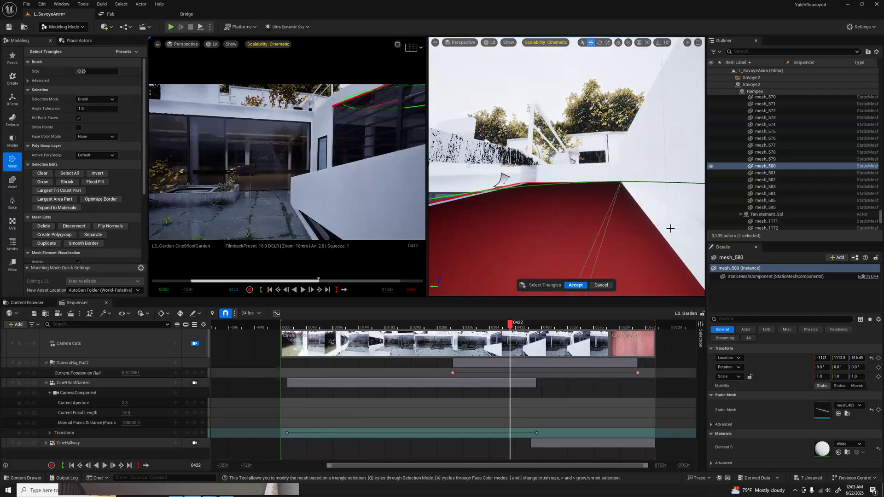
pyautogui.click(670, 227)
pyautogui.moveTo(642, 241)
pyautogui.mouseDown(button='right')
pyautogui.moveTo(634, 220)
pyautogui.moveTo(629, 235)
pyautogui.mouseUp(button='right')
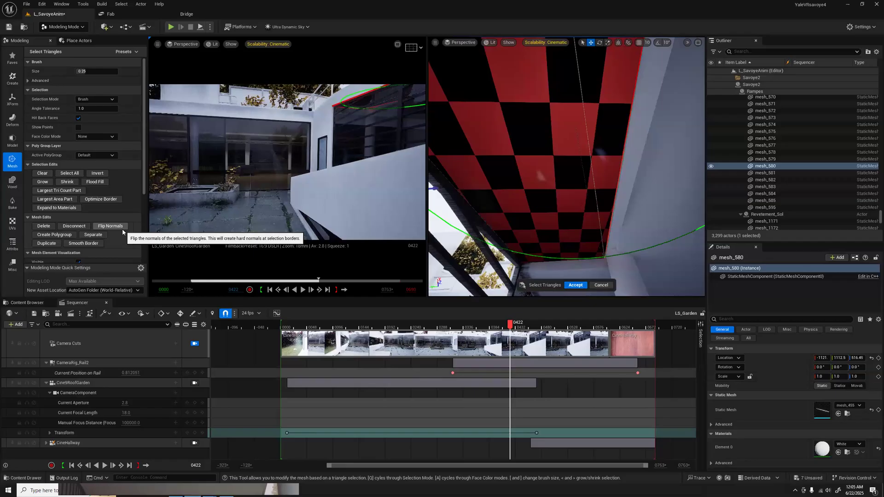
# Try Optimize Border on the triangle selection of mesh_580, then undo it
pyautogui.scroll(-4, 117, 228)
pyautogui.scroll(4, 117, 228)
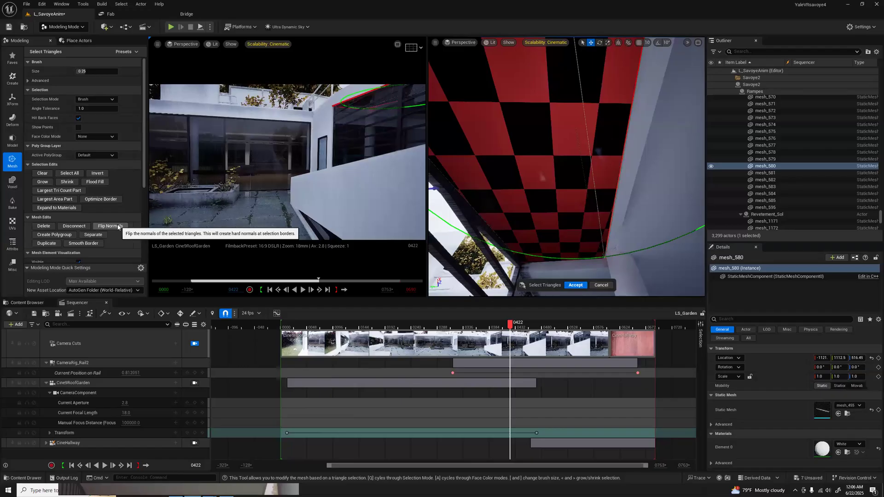
pyautogui.click(107, 200)
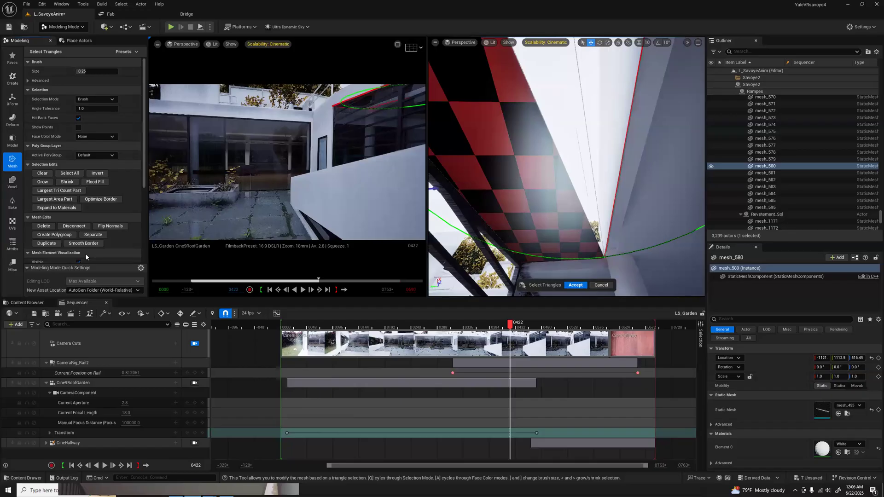
pyautogui.hotkey('ctrl', 'z')
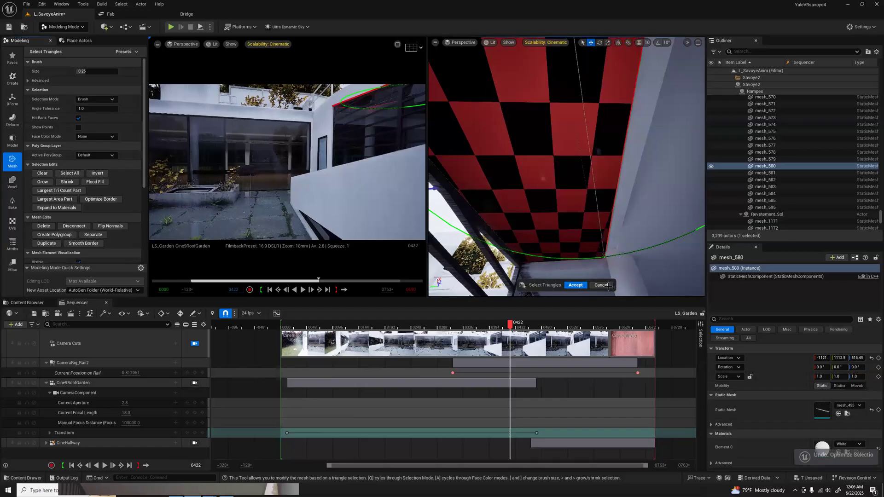
# Flip the normals of the selected mesh_580 triangles and accept the edit
pyautogui.click(112, 227)
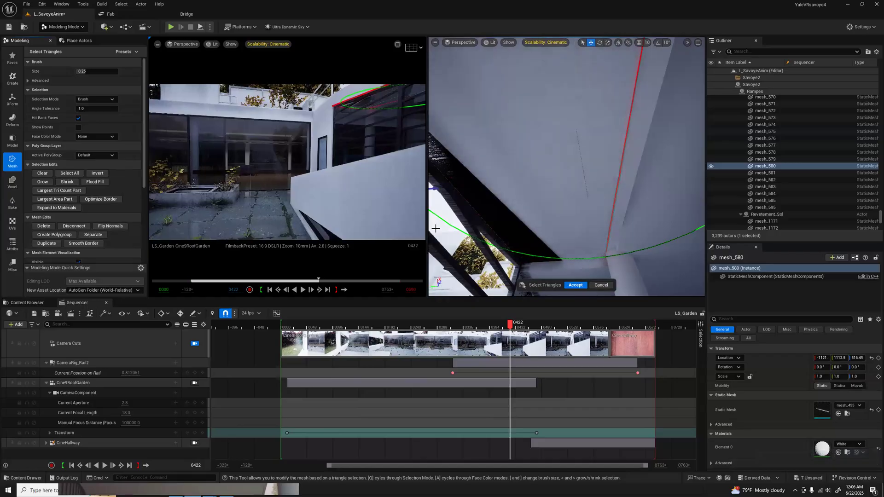
pyautogui.moveTo(576, 131); pyautogui.dragTo(558, 134, button='right')
pyautogui.press('a')
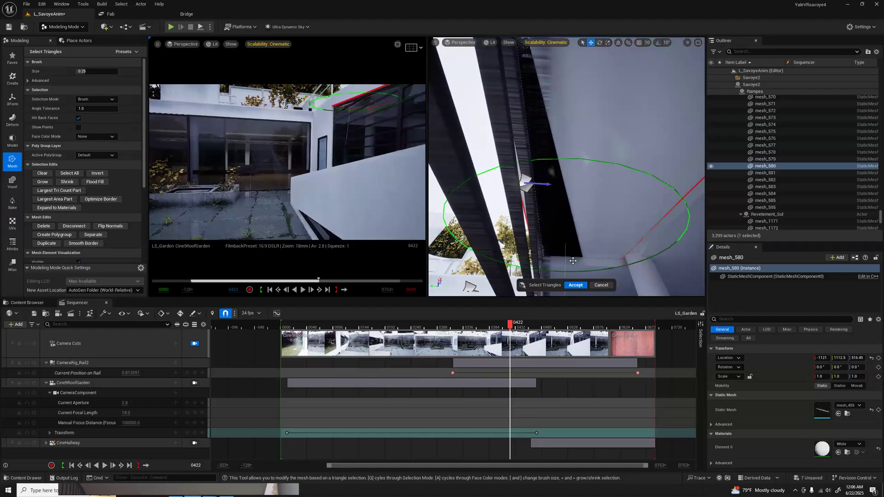
pyautogui.click(575, 285)
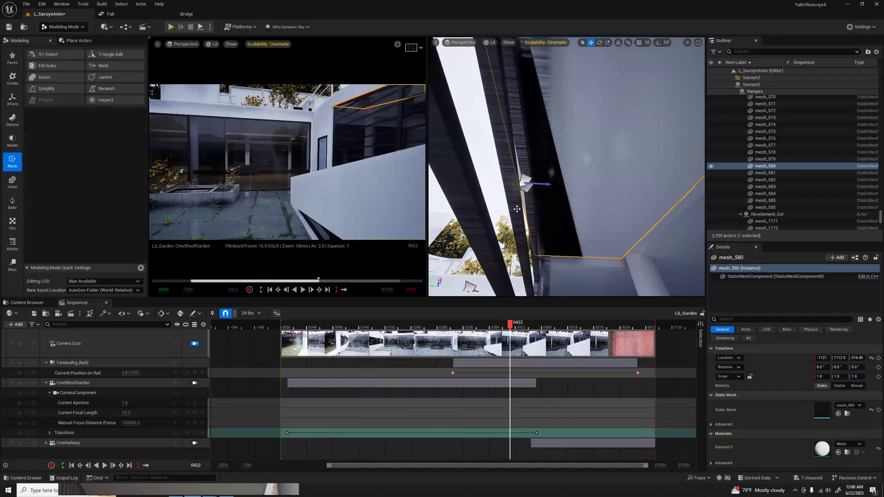
pyautogui.click(560, 222)
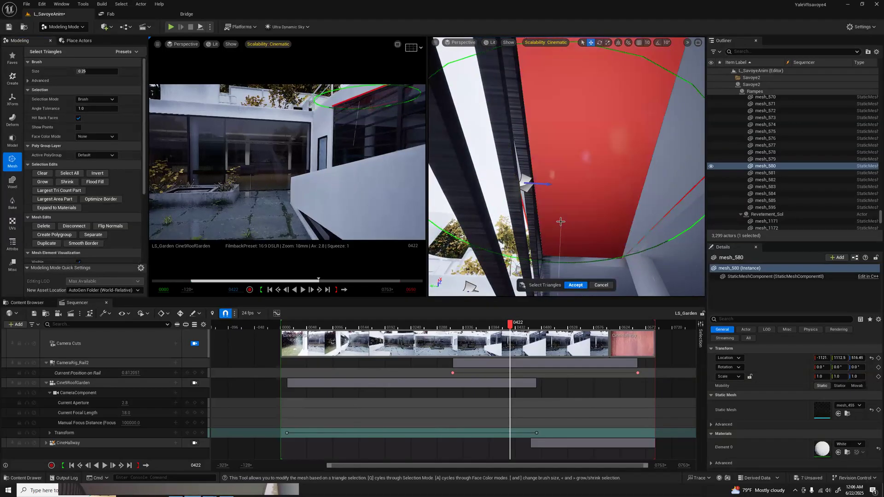
pyautogui.press('e')
pyautogui.moveTo(584, 204); pyautogui.dragTo(584, 268, button='right')
pyautogui.click(600, 286)
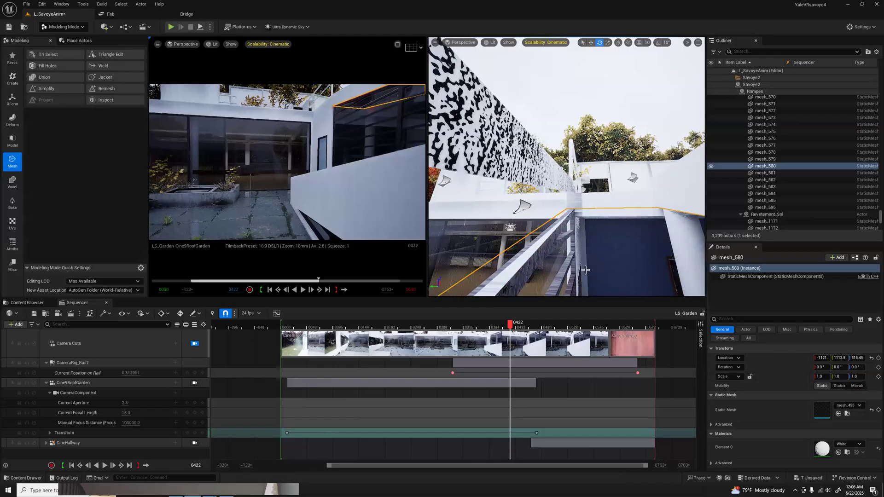
# Examine the underside of the ramp and deselect mesh_580
pyautogui.press('q')
pyautogui.moveTo(573, 202); pyautogui.dragTo(571, 167, button='right')
pyautogui.press('Escape')
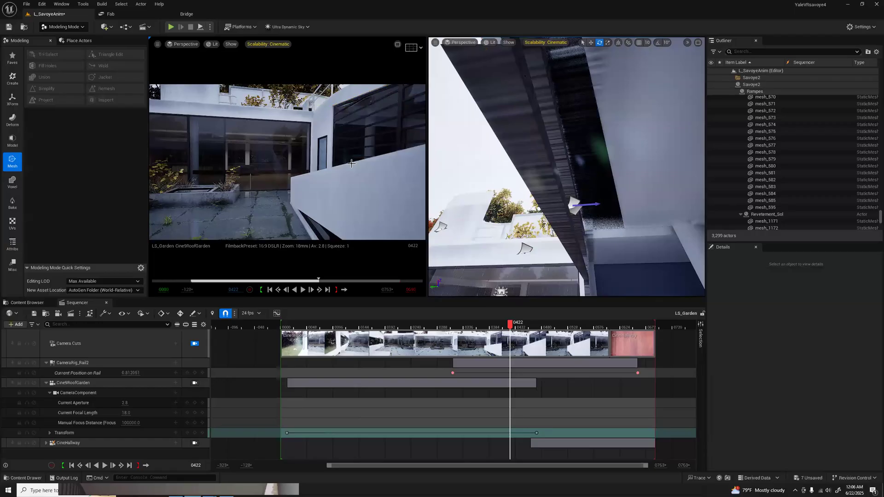
# Scrub the garden shot to frame 192 and select the window frame mesh_495 beside the terrace drain
pyautogui.moveTo(311, 283); pyautogui.dragTo(249, 280)
pyautogui.click(255, 280)
pyautogui.moveTo(585, 215); pyautogui.dragTo(560, 190, button='right')
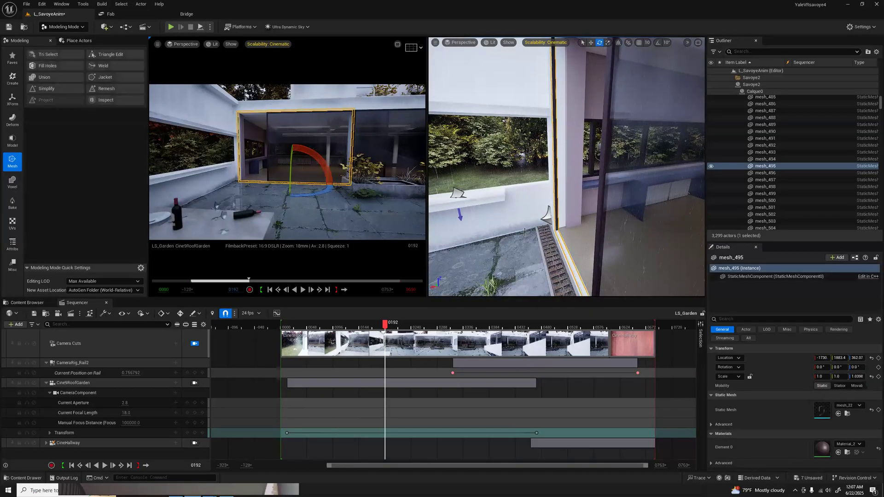
# Scale the window frame mesh_495 along X to about 2.21 and shift it to X about -1734
pyautogui.moveTo(521, 141); pyautogui.dragTo(615, 272, button='right')
pyautogui.press('r')
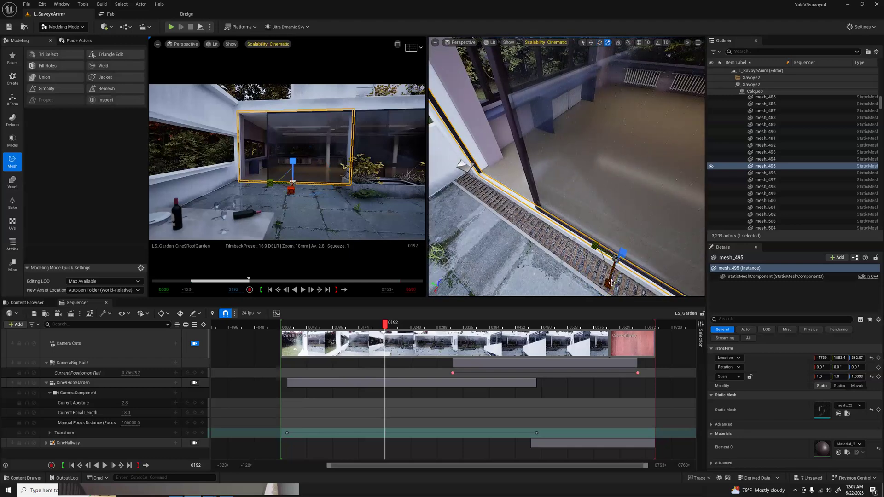
pyautogui.moveTo(608, 284)
pyautogui.mouseDown()
pyautogui.moveTo(603, 300)
pyautogui.moveTo(611, 282)
pyautogui.mouseUp()
pyautogui.press('w')
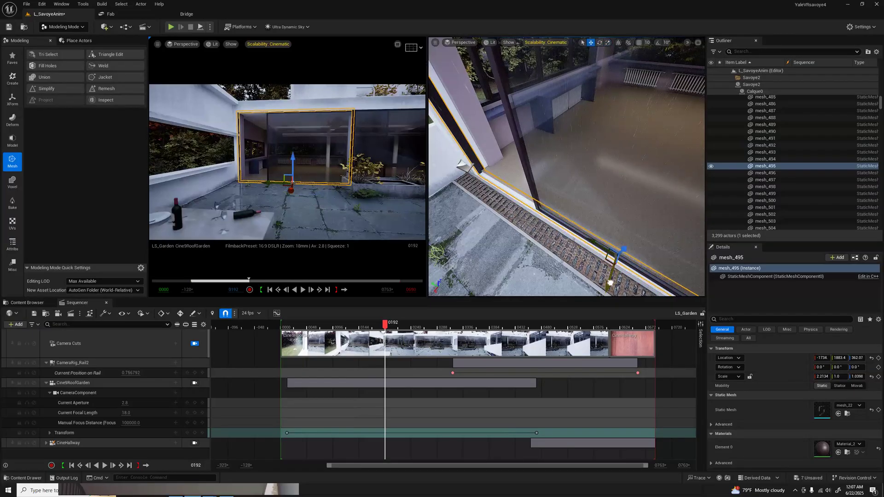
# Raise the window frame mesh_495 slightly to a Z location of about 364.1
pyautogui.moveTo(553, 184); pyautogui.dragTo(551, 119, button='right')
pyautogui.moveTo(552, 166); pyautogui.dragTo(576, 202, button='right')
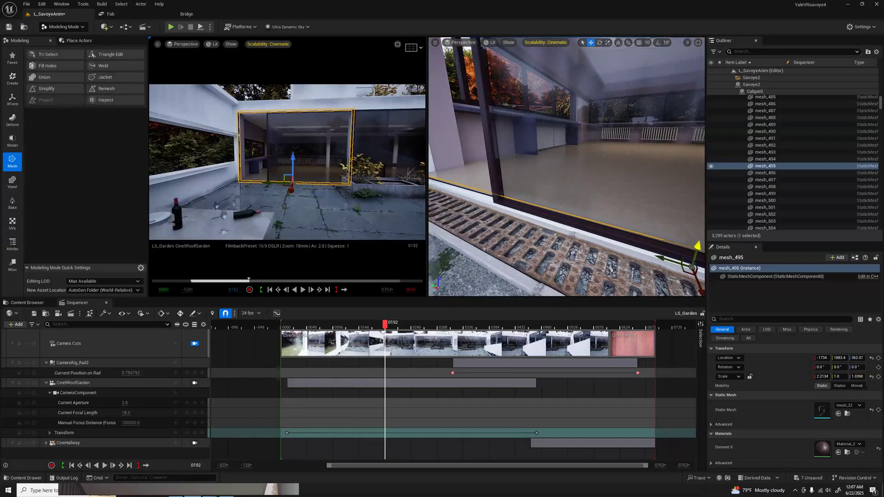
pyautogui.moveTo(699, 247); pyautogui.dragTo(700, 242)
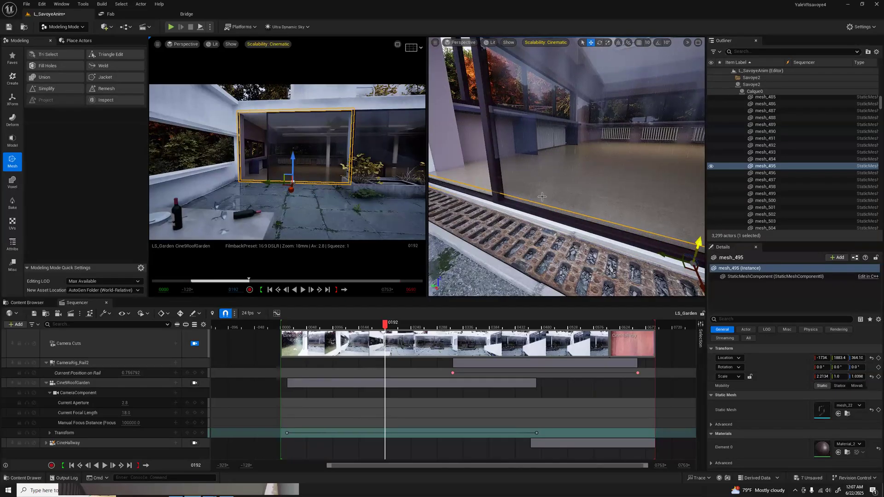
# Deselect the window frame and examine the adjusted terrace facade from farther back
pyautogui.press('Escape')
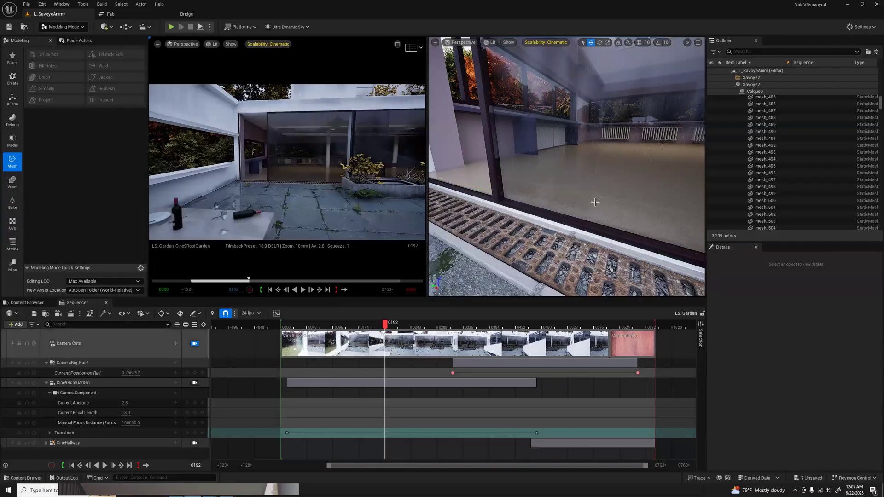
pyautogui.press('s')
pyautogui.moveTo(585, 252); pyautogui.dragTo(585, 252, button='right')
pyautogui.moveTo(573, 220); pyautogui.dragTo(573, 221, button='right')
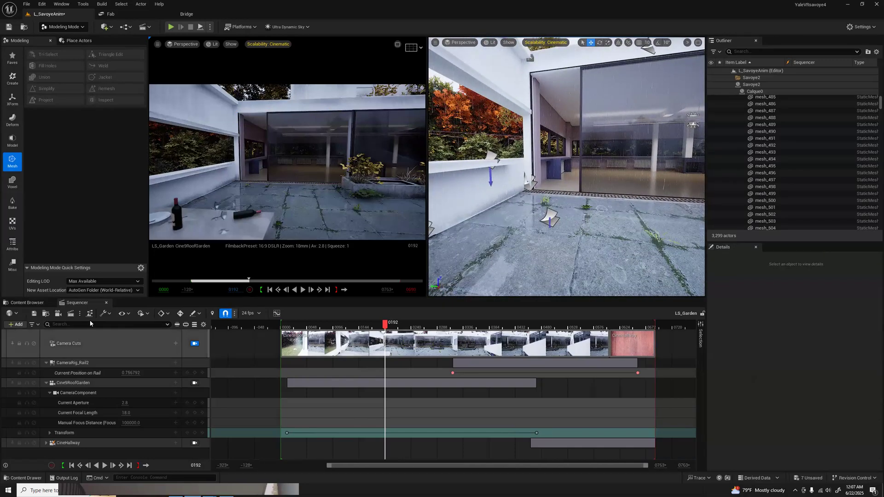
# Open the LS_Garden job's configuration in the Movie Render Queue and add the Anti-aliasing and Game Overrides settings
pyautogui.click(71, 315)
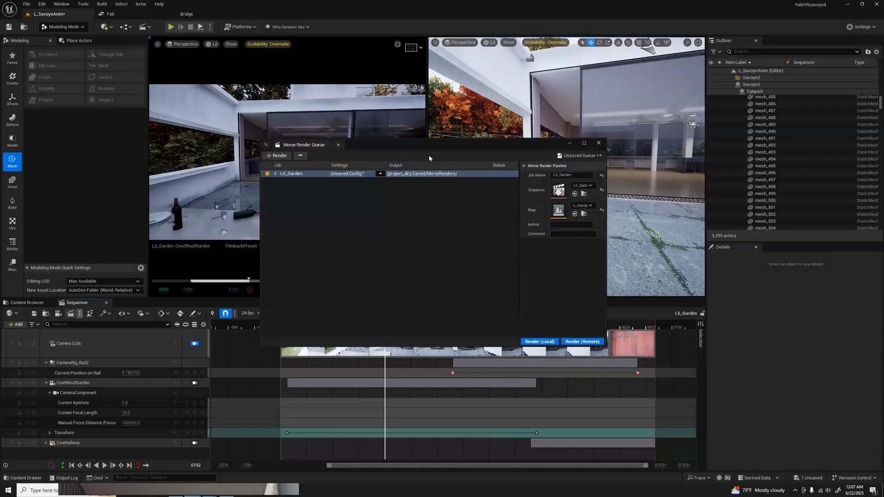
pyautogui.click(354, 175)
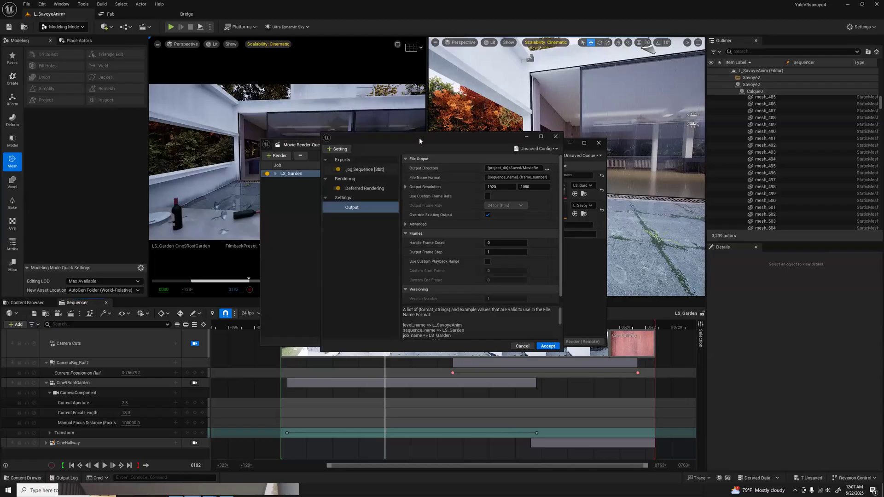
pyautogui.moveTo(366, 137); pyautogui.dragTo(324, 142)
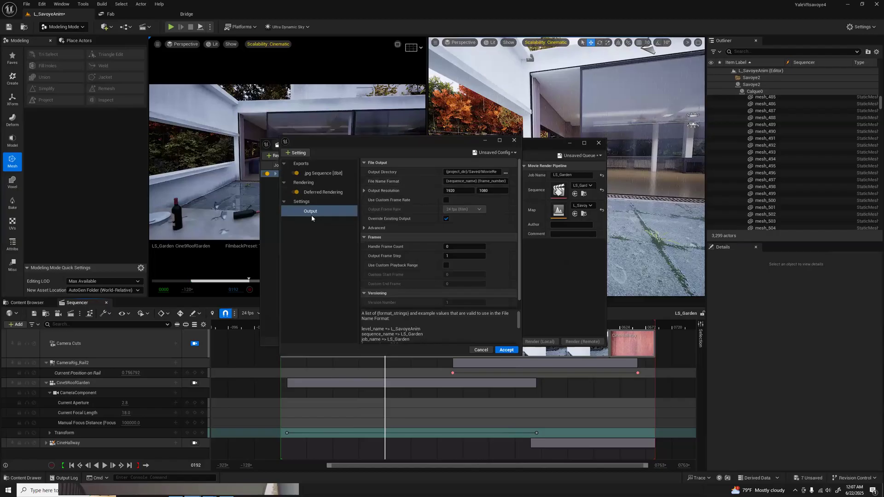
pyautogui.moveTo(350, 142); pyautogui.dragTo(369, 143)
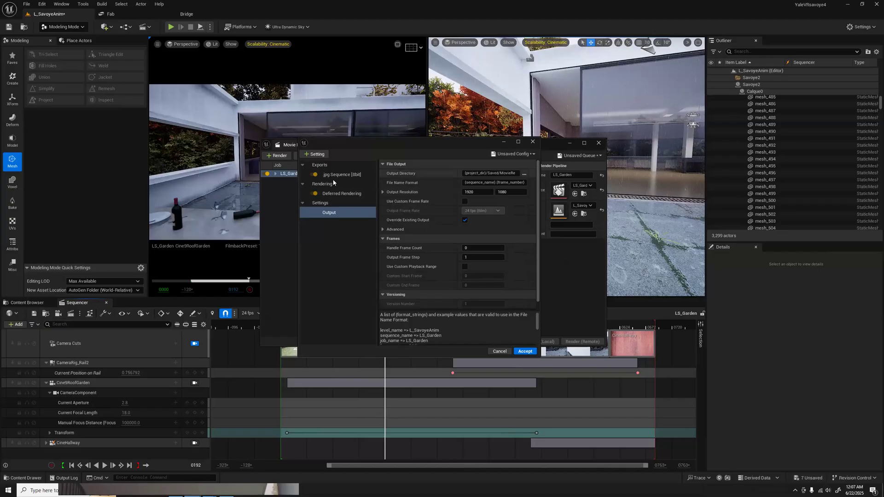
pyautogui.moveTo(390, 145); pyautogui.dragTo(406, 161)
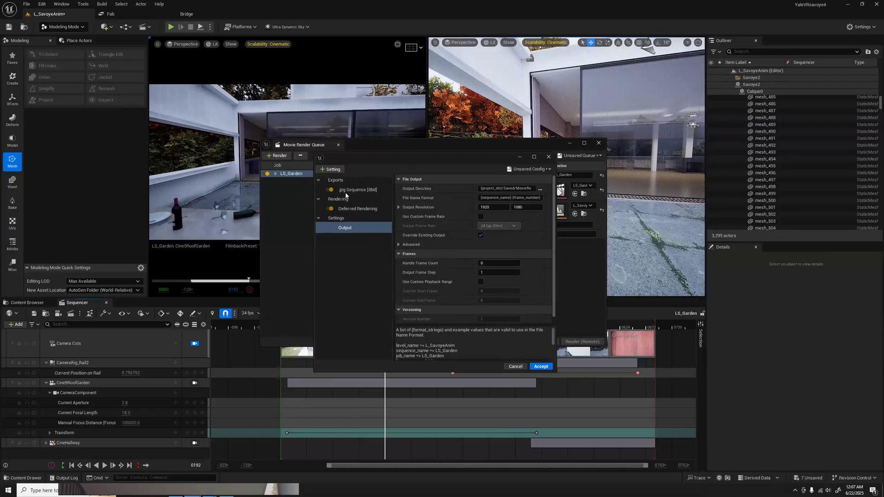
pyautogui.click(333, 170)
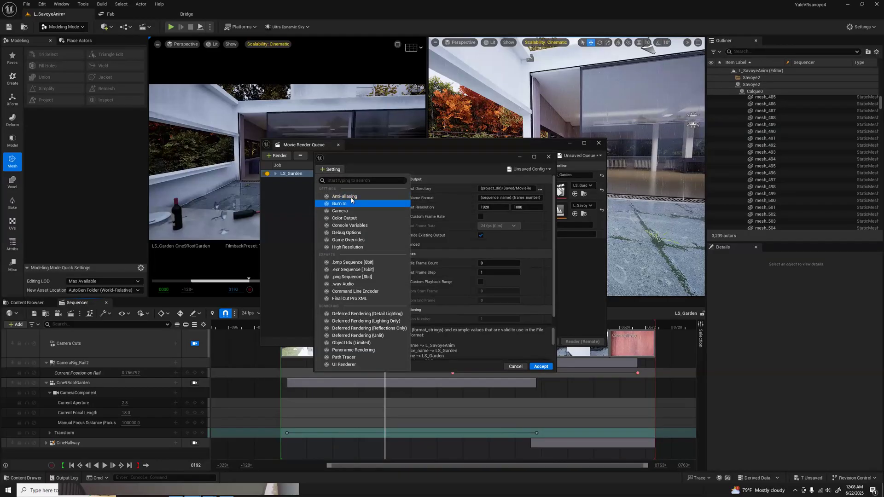
pyautogui.click(351, 196)
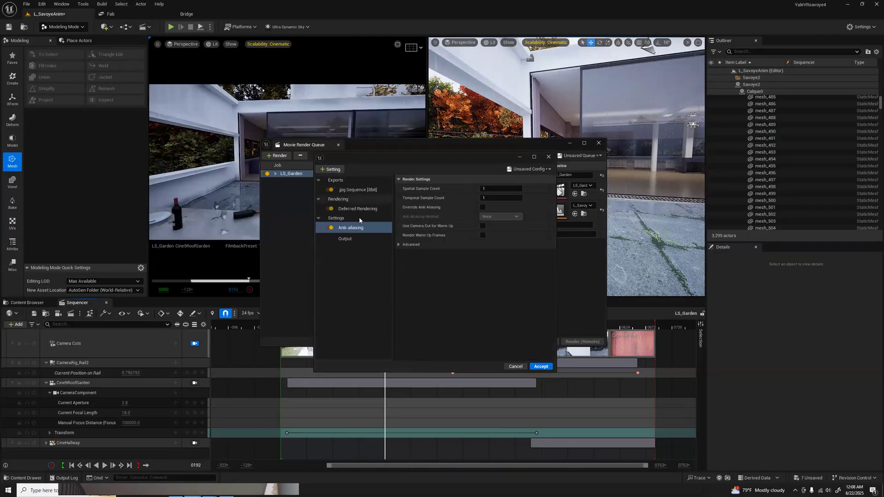
pyautogui.click(334, 171)
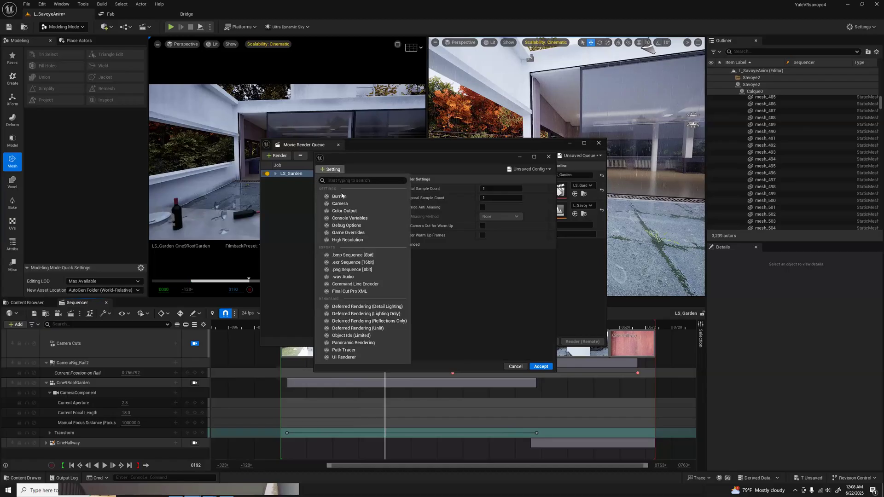
pyautogui.click(348, 233)
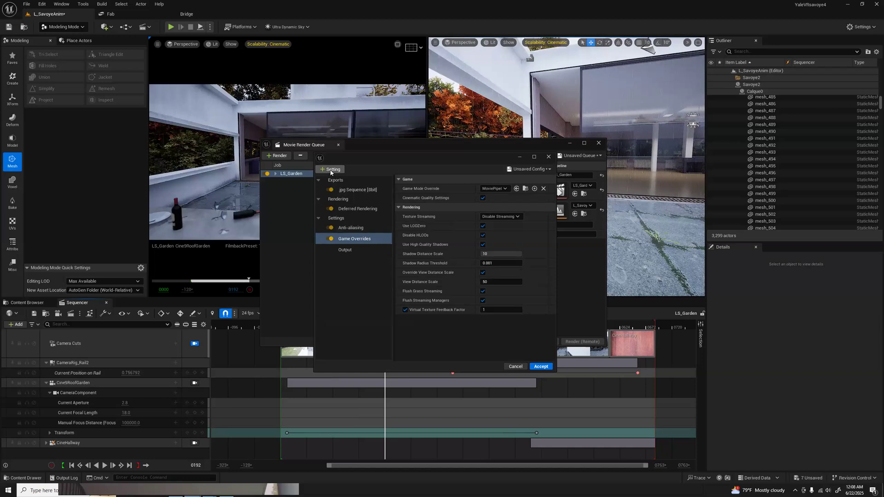
# Set the anti-aliasing temporal sample count to 9, override anti-aliasing with method None, and accept the configuration
pyautogui.click(361, 228)
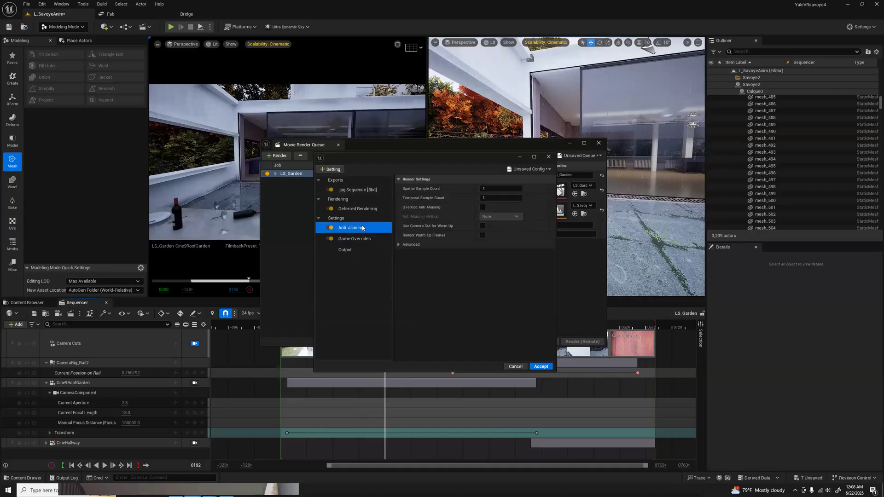
pyautogui.click(492, 196)
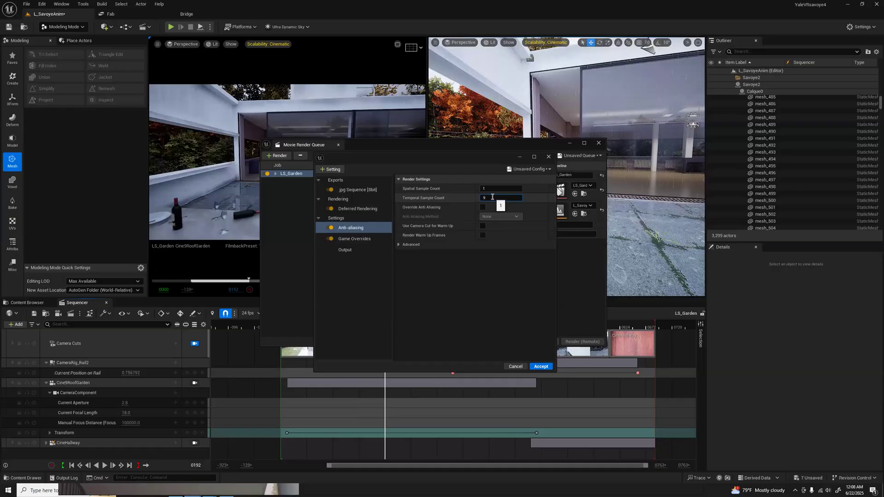
pyautogui.press('Tab')
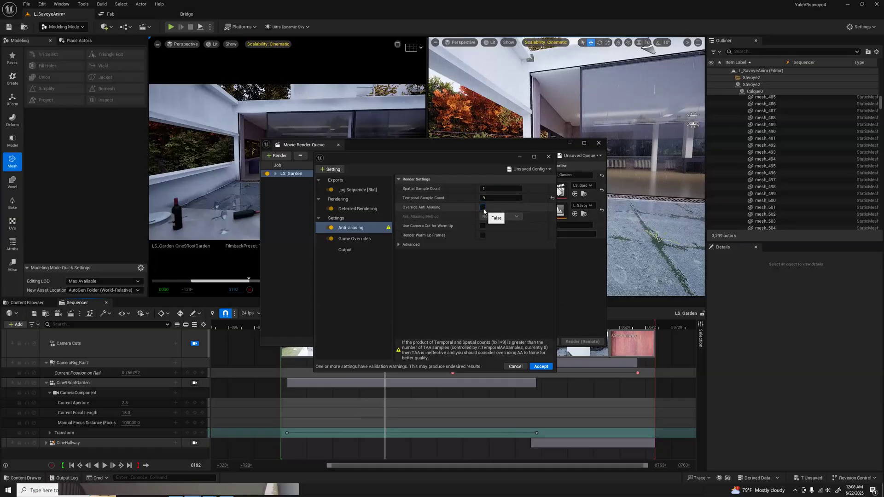
pyautogui.click(483, 208)
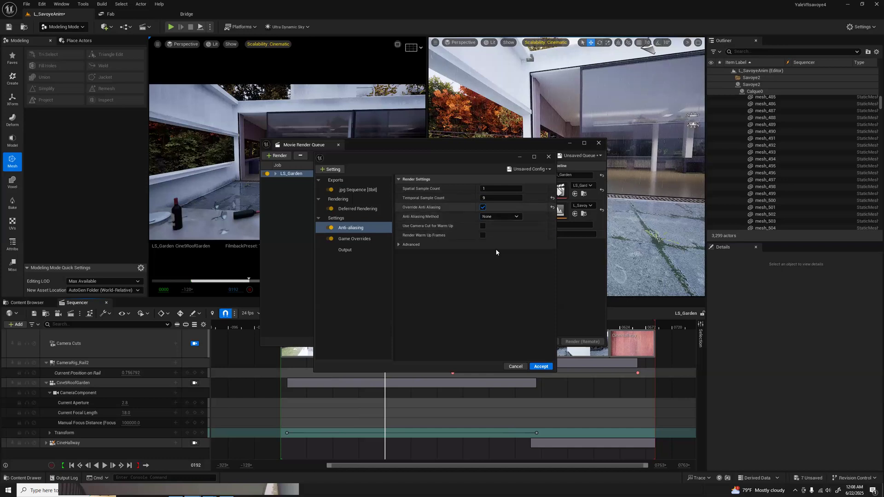
pyautogui.click(541, 367)
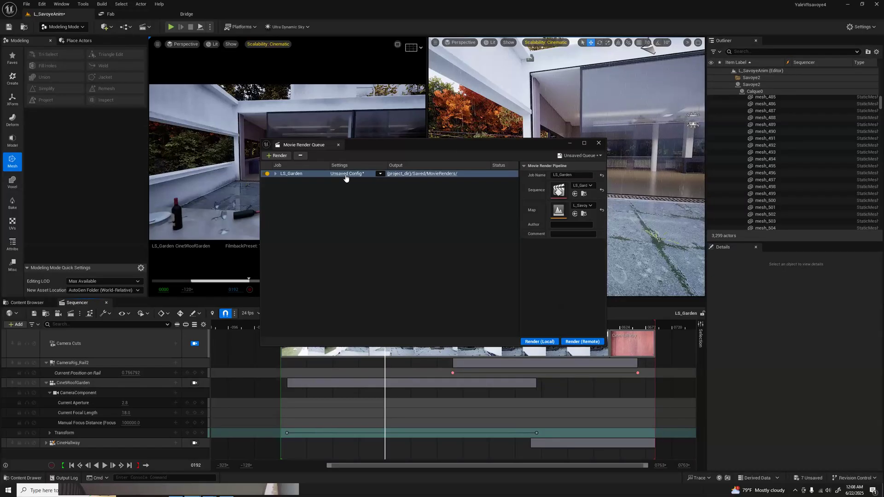
# Reopen the LS_Garden render configuration and insert 3 after {sequence_name} in the output file name format
pyautogui.click(346, 175)
pyautogui.click(360, 232)
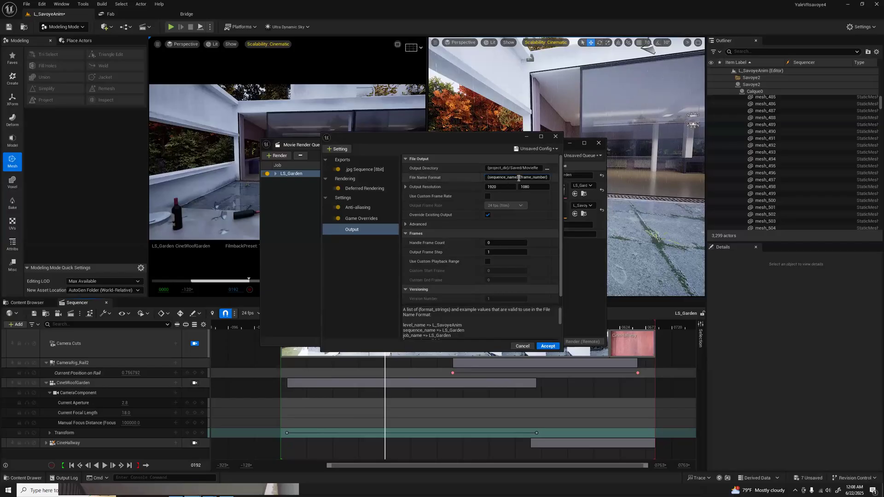
pyautogui.write('3')
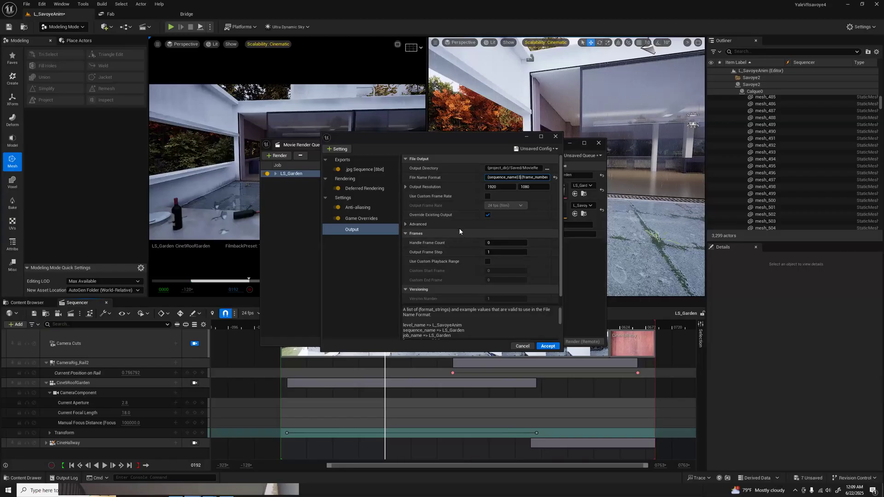
# Add a .wav Audio export to the LS_Garden render configuration and accept it
pyautogui.click(337, 151)
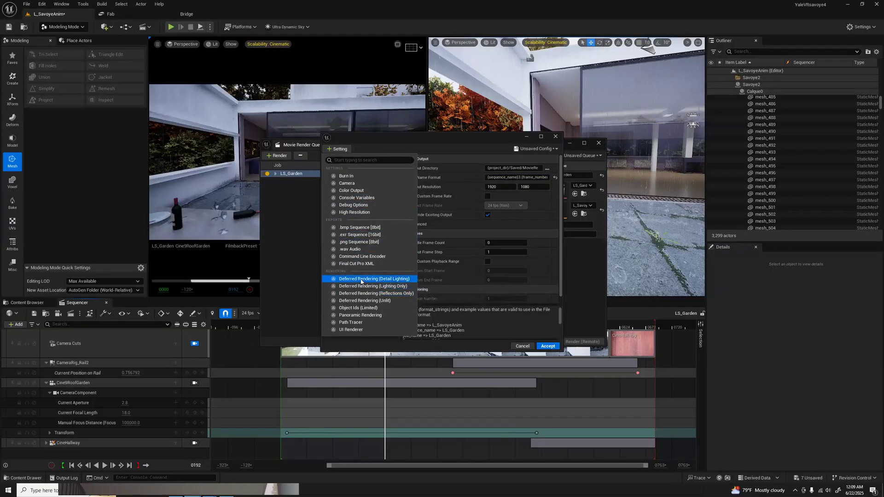
pyautogui.click(356, 249)
pyautogui.click(375, 180)
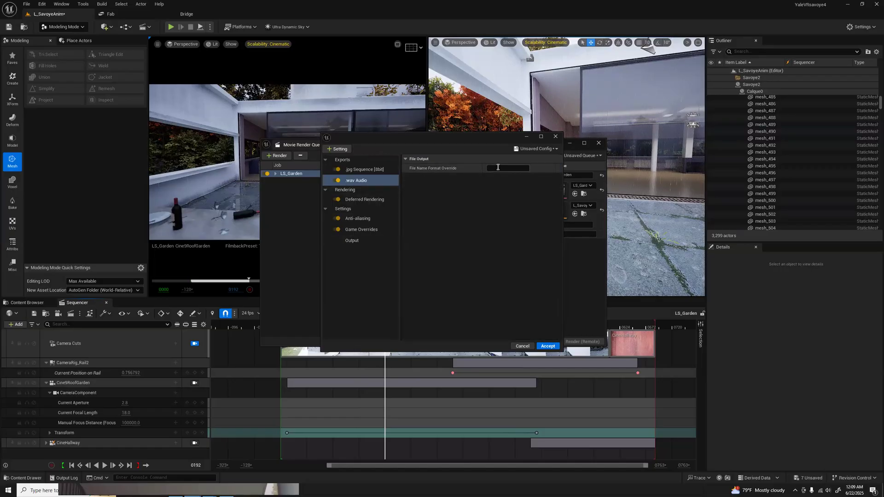
pyautogui.click(549, 347)
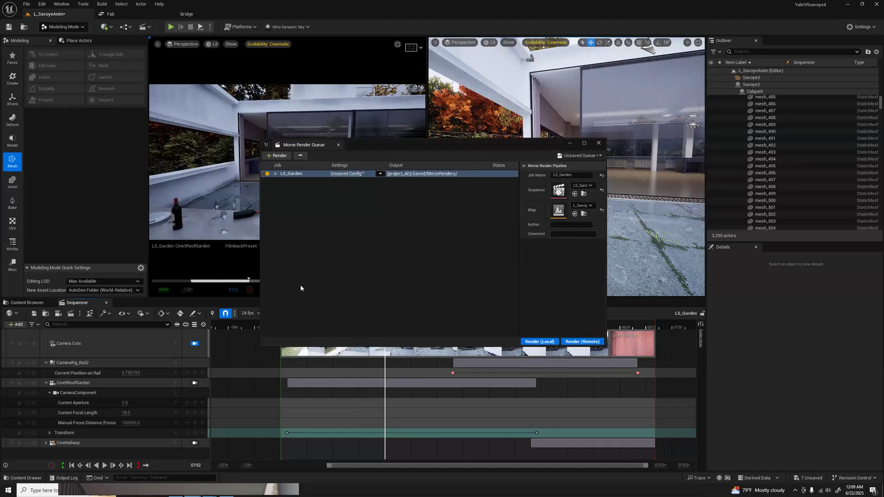
# Save all modified project assets and start the local render of the LS_Garden job
pyautogui.moveTo(440, 153); pyautogui.dragTo(517, 92)
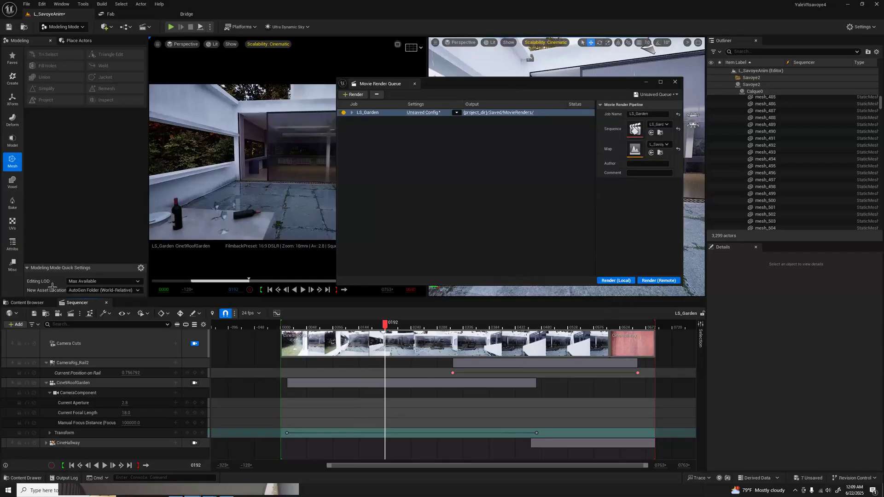
pyautogui.click(27, 303)
pyautogui.click(97, 314)
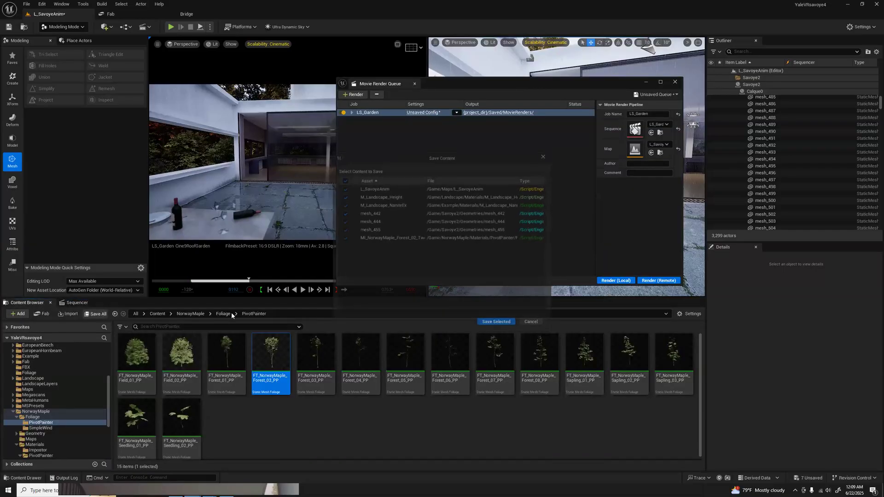
pyautogui.click(501, 324)
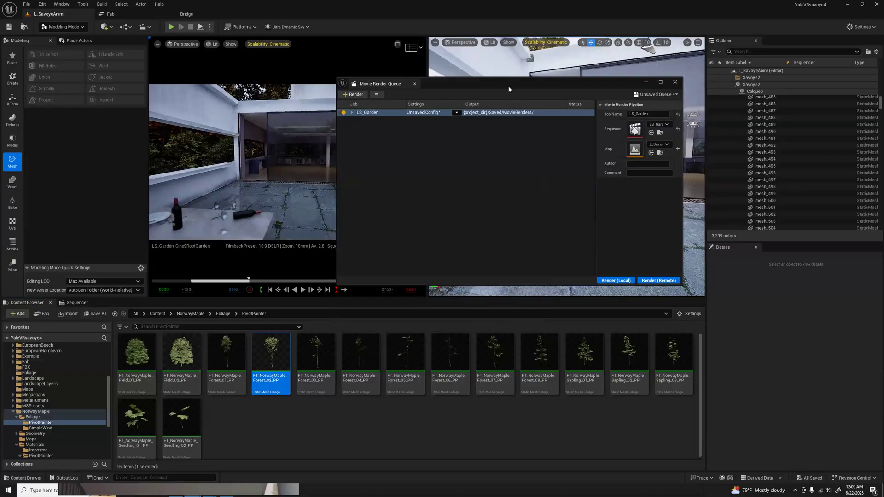
pyautogui.click(628, 281)
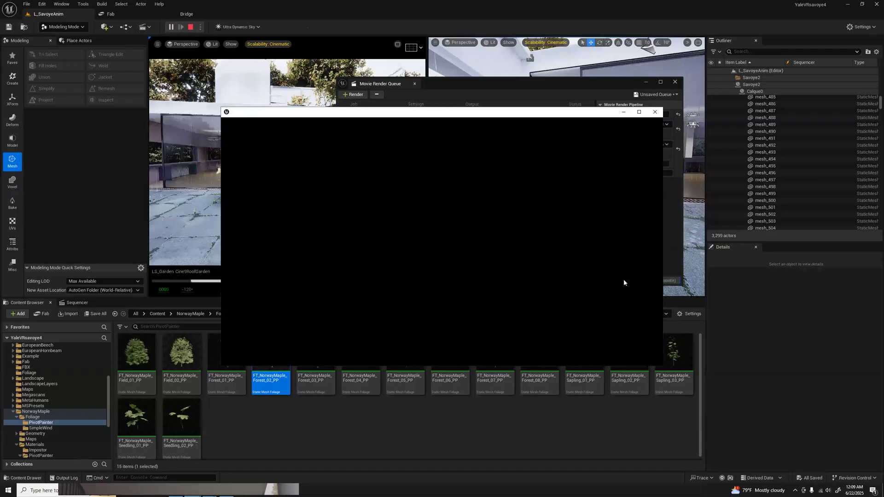